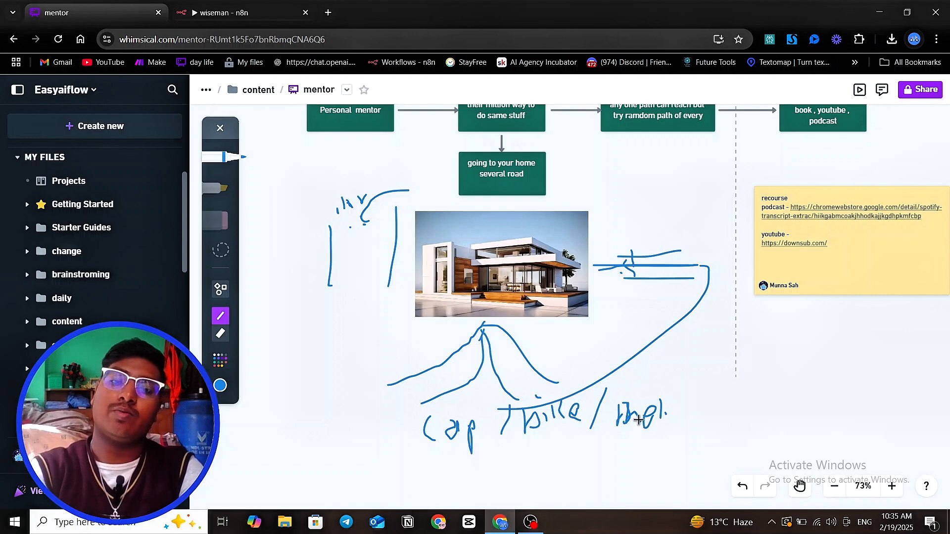
# Step: Trace another pen line along the leftmost road leading up to the house picture, and check the running recording in OBS
pyautogui.scroll(-1, 639, 418)
pyautogui.scroll(1, 640, 403)
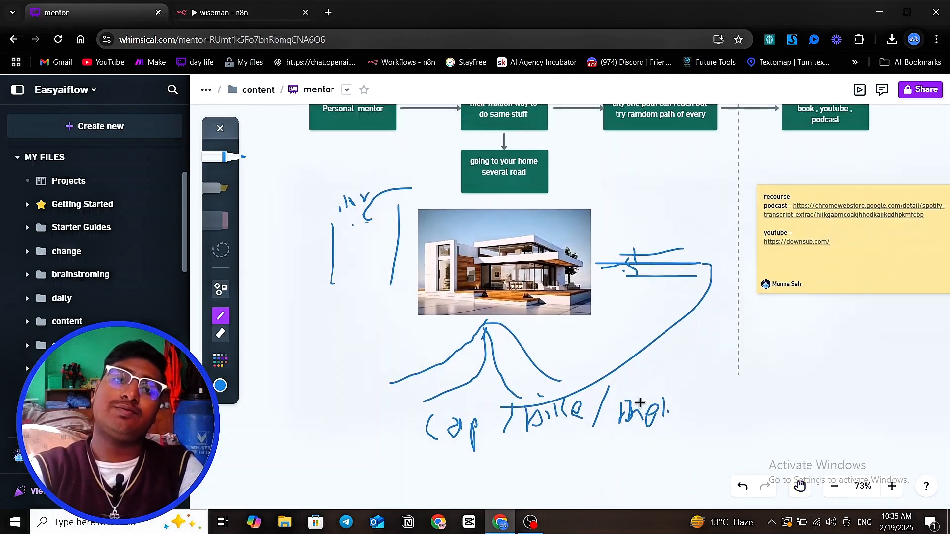
pyautogui.scroll(1, 640, 402)
pyautogui.hscroll(1, 640, 402)
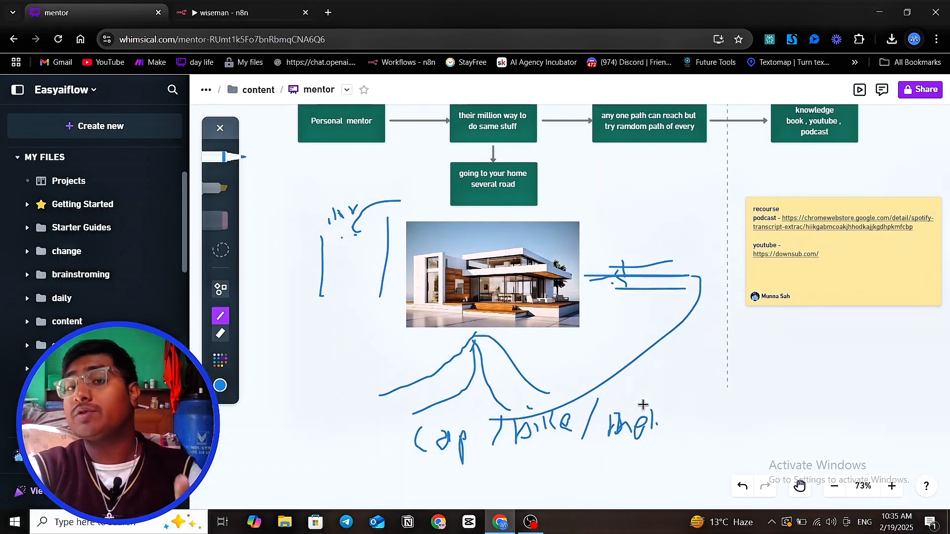
pyautogui.scroll(1, 642, 405)
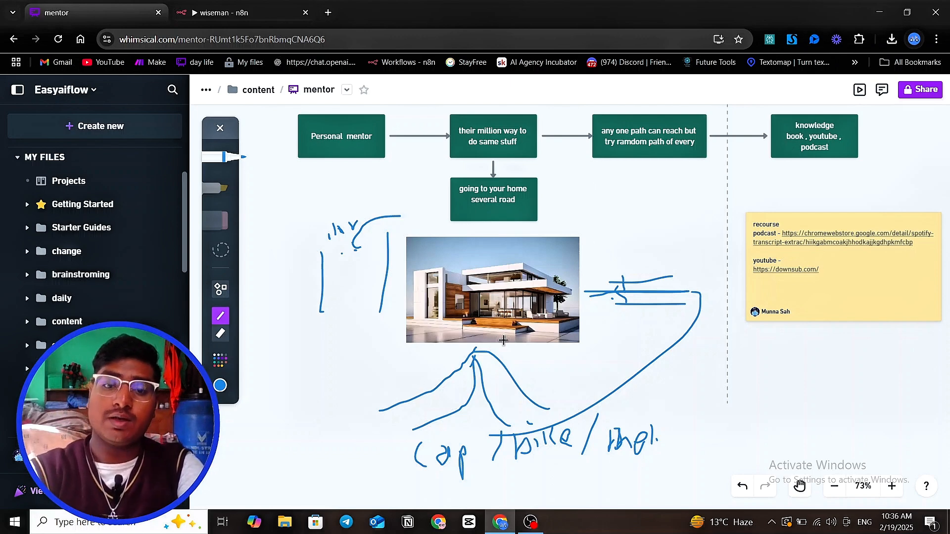
pyautogui.moveTo(394, 412)
pyautogui.mouseDown()
pyautogui.moveTo(460, 376)
pyautogui.moveTo(486, 346)
pyautogui.mouseUp()
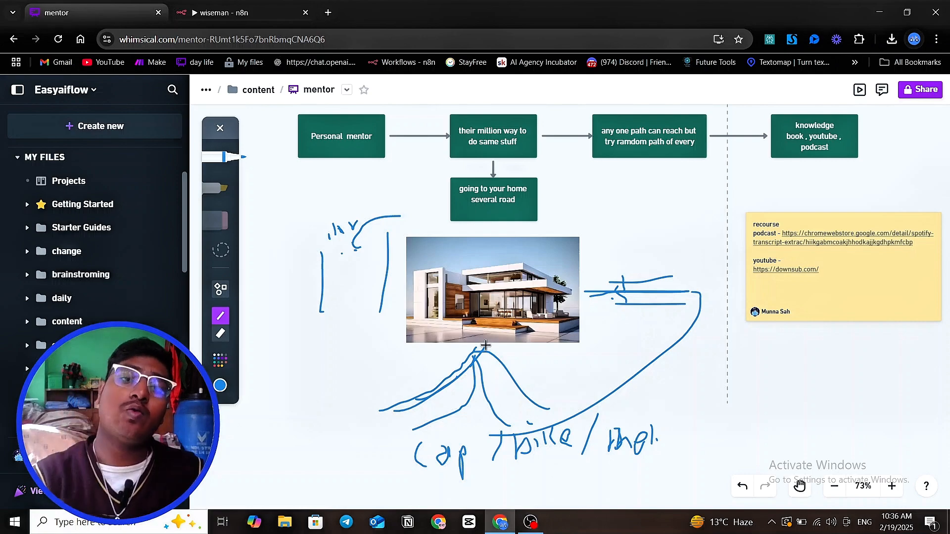
pyautogui.click(533, 526)
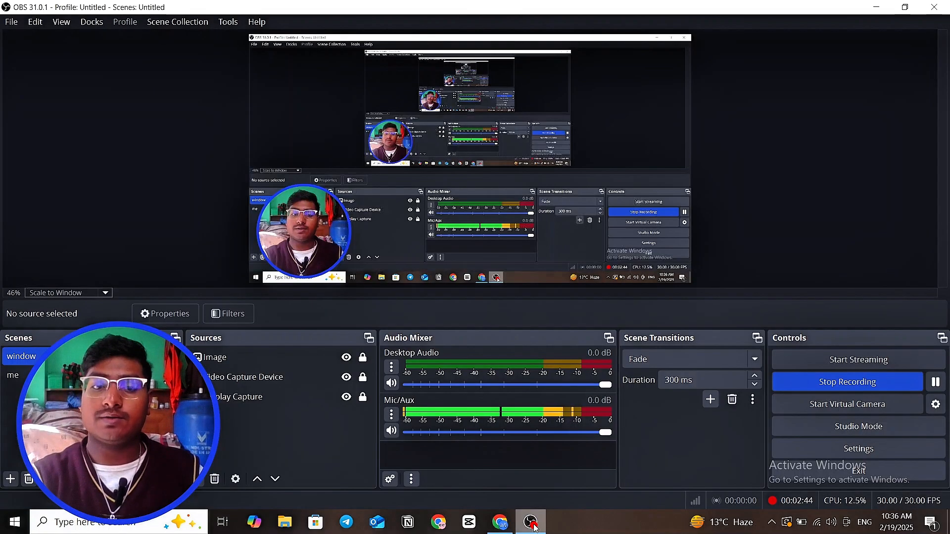
pyautogui.click(534, 528)
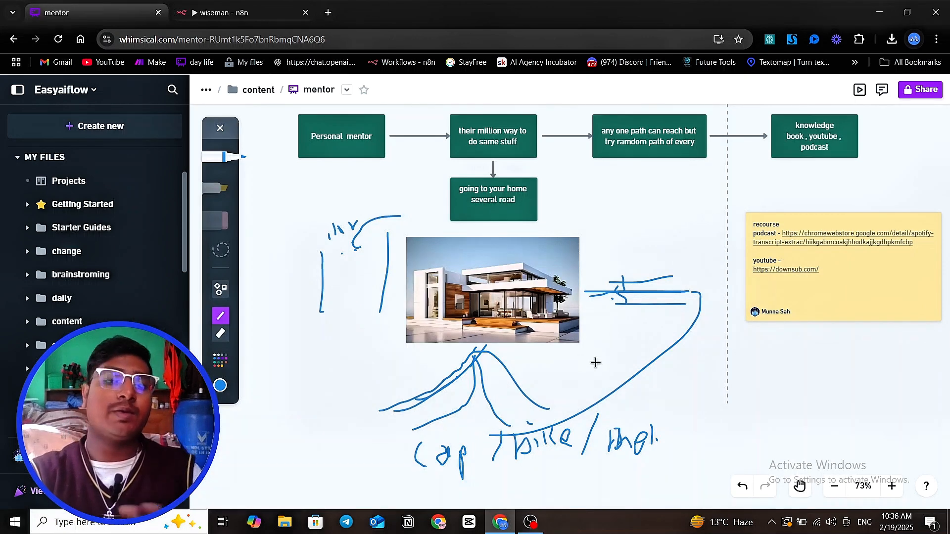
# Step: Draw extra pen strokes along the paths on both sides of the house and circle the first handwritten word beneath it
pyautogui.moveTo(609, 282); pyautogui.dragTo(676, 265)
pyautogui.moveTo(619, 316)
pyautogui.mouseDown()
pyautogui.moveTo(695, 304)
pyautogui.moveTo(710, 280)
pyautogui.moveTo(606, 276)
pyautogui.moveTo(612, 303)
pyautogui.mouseUp()
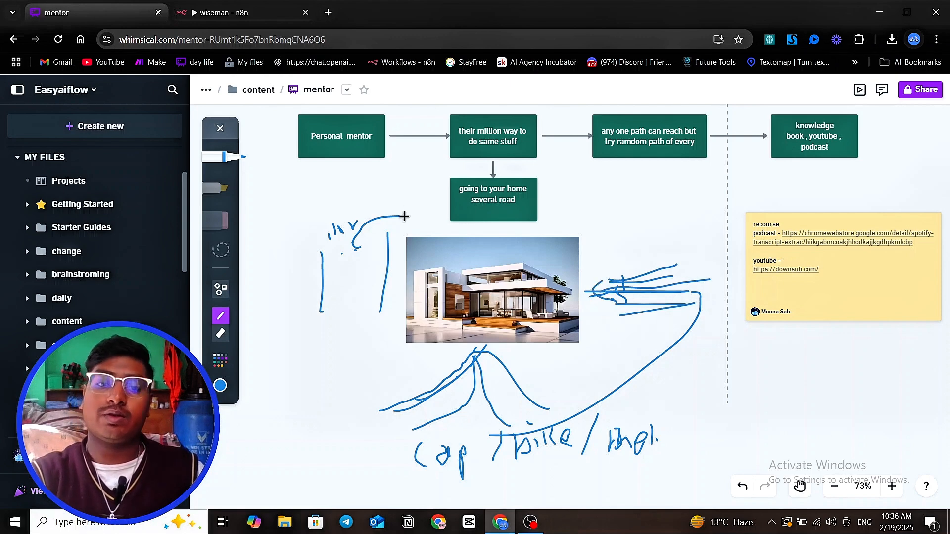
pyautogui.moveTo(428, 186)
pyautogui.mouseDown()
pyautogui.moveTo(334, 278)
pyautogui.moveTo(364, 274)
pyautogui.moveTo(378, 259)
pyautogui.moveTo(445, 330)
pyautogui.moveTo(465, 321)
pyautogui.moveTo(453, 345)
pyautogui.mouseUp()
pyautogui.moveTo(428, 433)
pyautogui.mouseDown()
pyautogui.moveTo(483, 467)
pyautogui.moveTo(487, 440)
pyautogui.mouseUp()
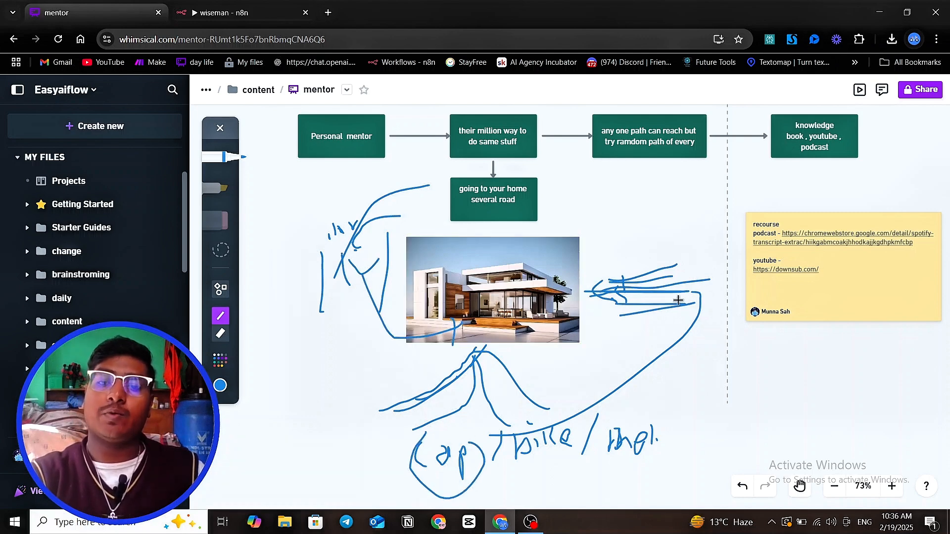
pyautogui.moveTo(677, 284); pyautogui.dragTo(624, 293)
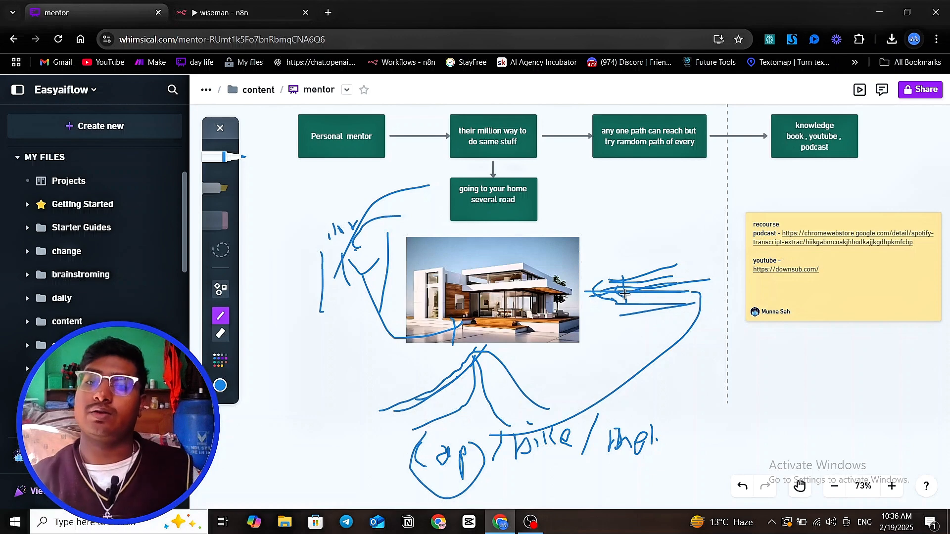
# Step: Examine the knowledge box and the yellow resource note with the podcast and YouTube transcript links
pyautogui.moveTo(655, 252); pyautogui.dragTo(617, 288)
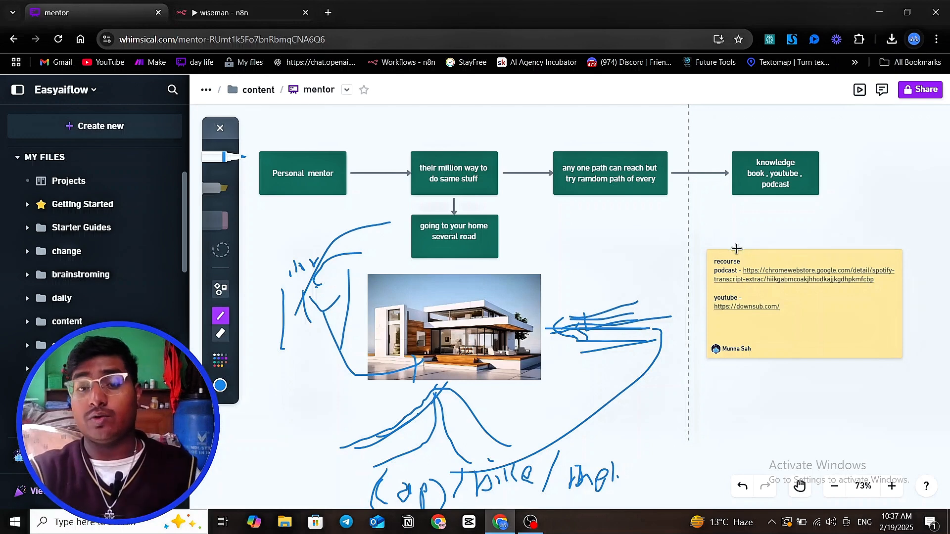
pyautogui.moveTo(634, 243); pyautogui.dragTo(539, 315)
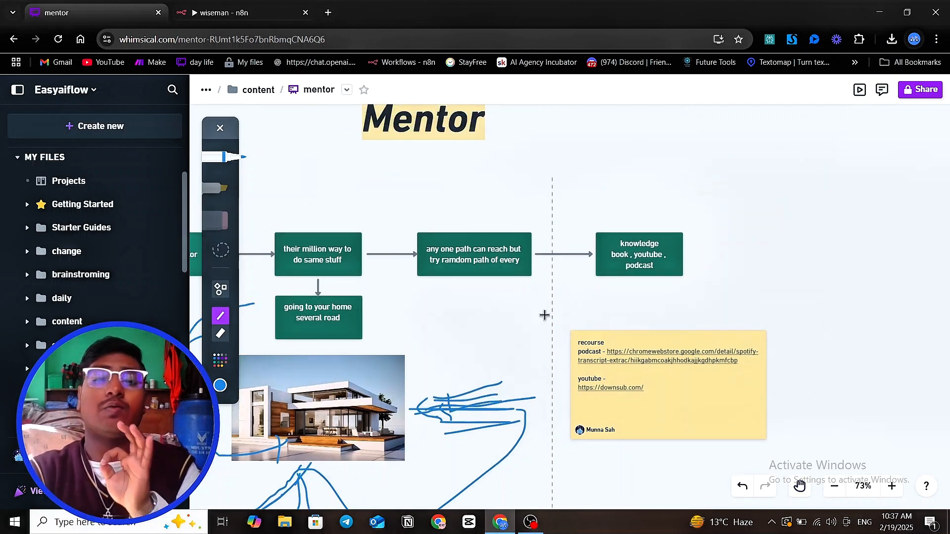
pyautogui.scroll(-1, 667, 283)
pyautogui.hscroll(2, 667, 283)
pyautogui.scroll(-1, 667, 283)
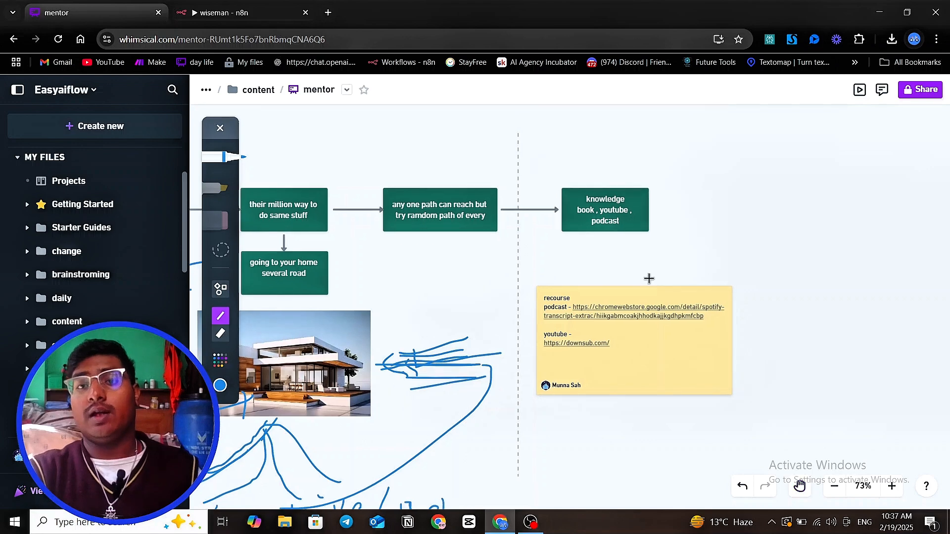
pyautogui.scroll(5, 681, 243)
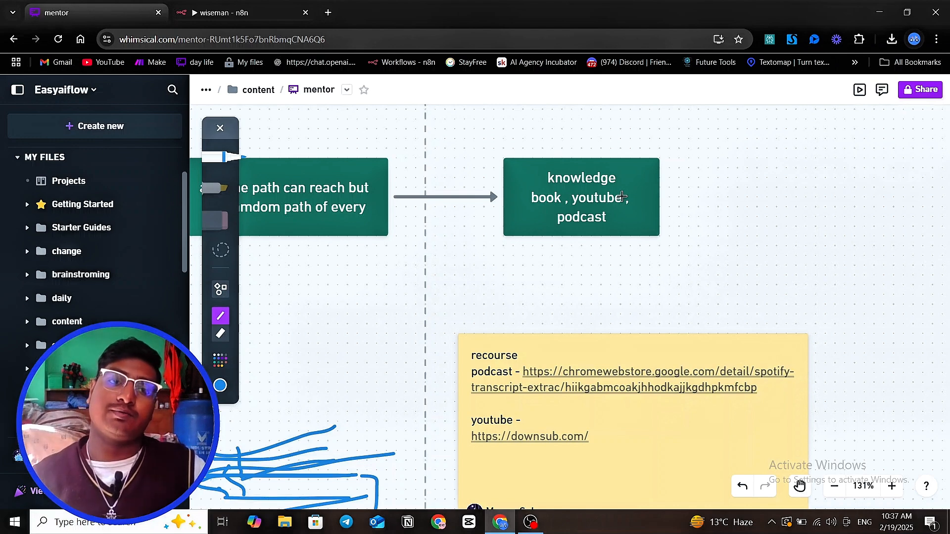
pyautogui.scroll(-1, 603, 282)
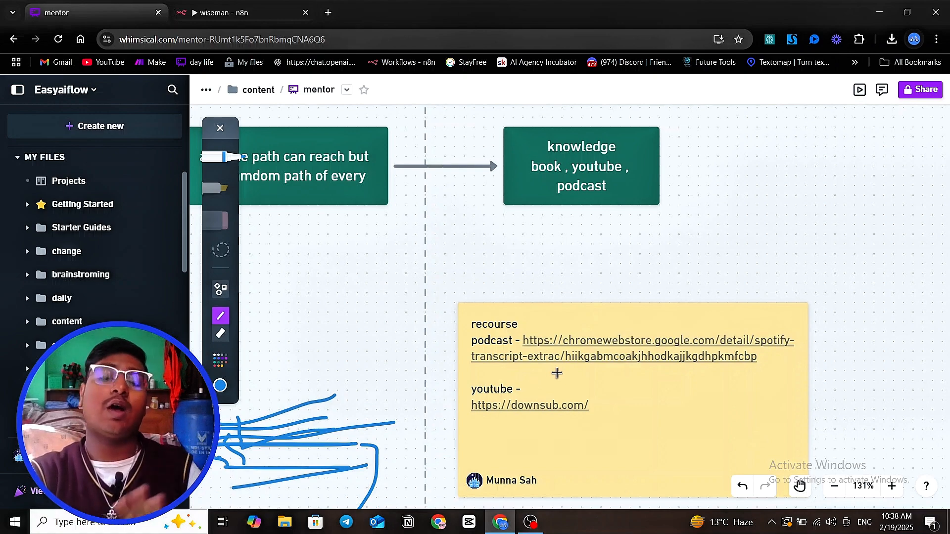
# Step: Switch to the wiseman workflow in n8n and move the Embeddings Google Gemini node slightly upward
pyautogui.click(243, 13)
pyautogui.scroll(-2, 529, 324)
pyautogui.scroll(3, 527, 325)
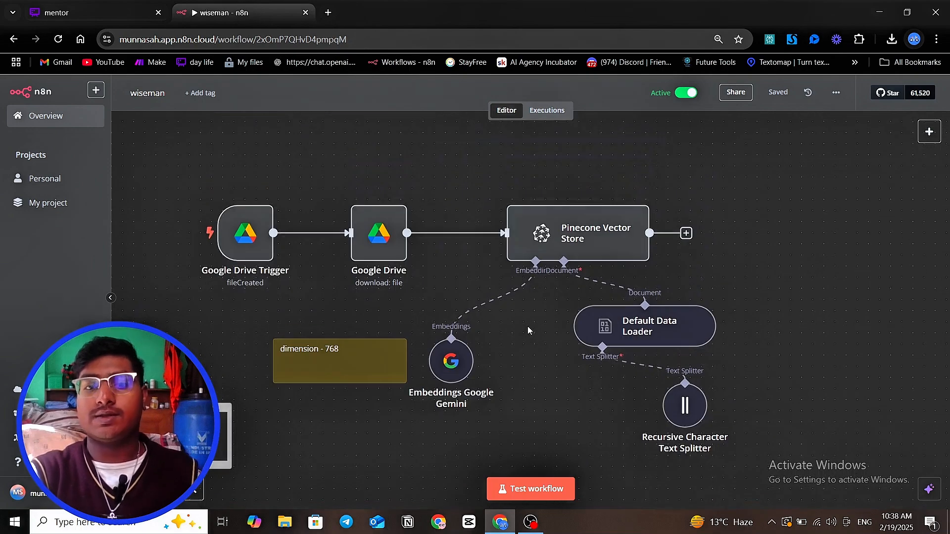
pyautogui.moveTo(522, 303)
pyautogui.scroll(-1, 522, 303)
pyautogui.scroll(1, 522, 302)
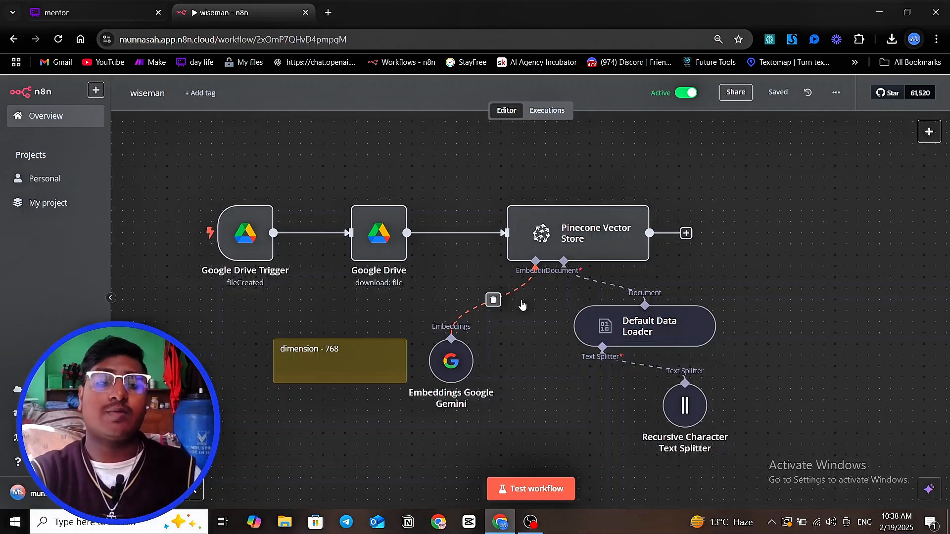
pyautogui.moveTo(458, 384); pyautogui.dragTo(459, 372)
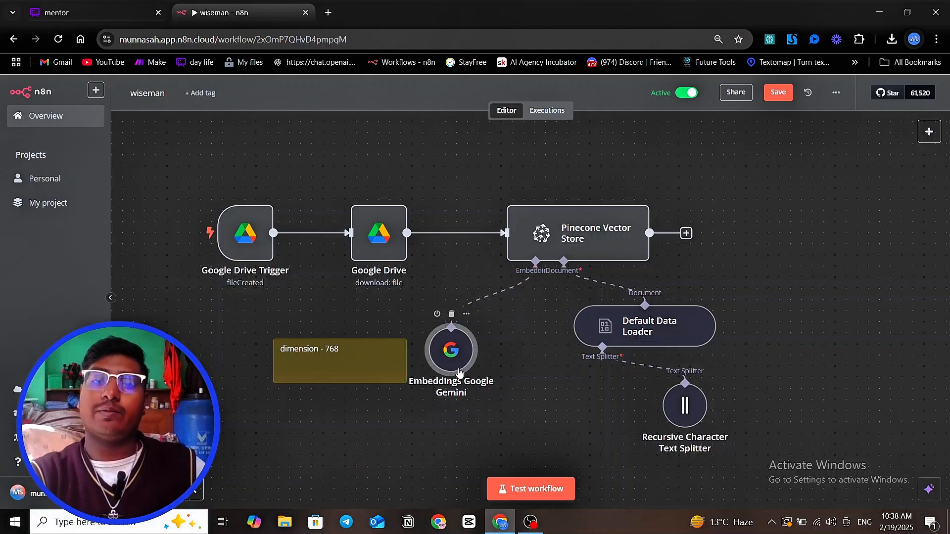
# Step: Review the wiseman workflow from the Google Drive Trigger through to the Pinecone Vector Store and its attached nodes
pyautogui.scroll(-2, 573, 352)
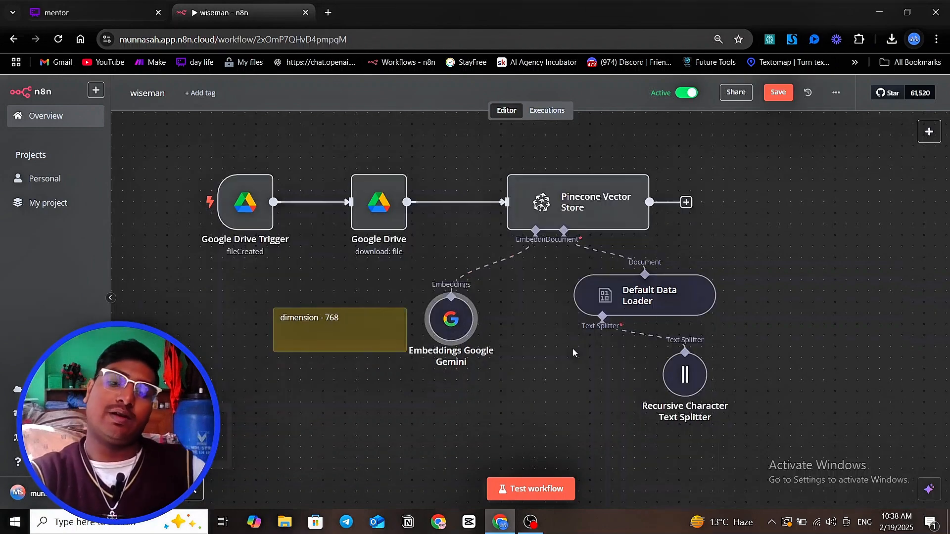
pyautogui.scroll(-2, 569, 352)
pyautogui.moveTo(564, 360); pyautogui.dragTo(625, 367)
pyautogui.scroll(2, 584, 371)
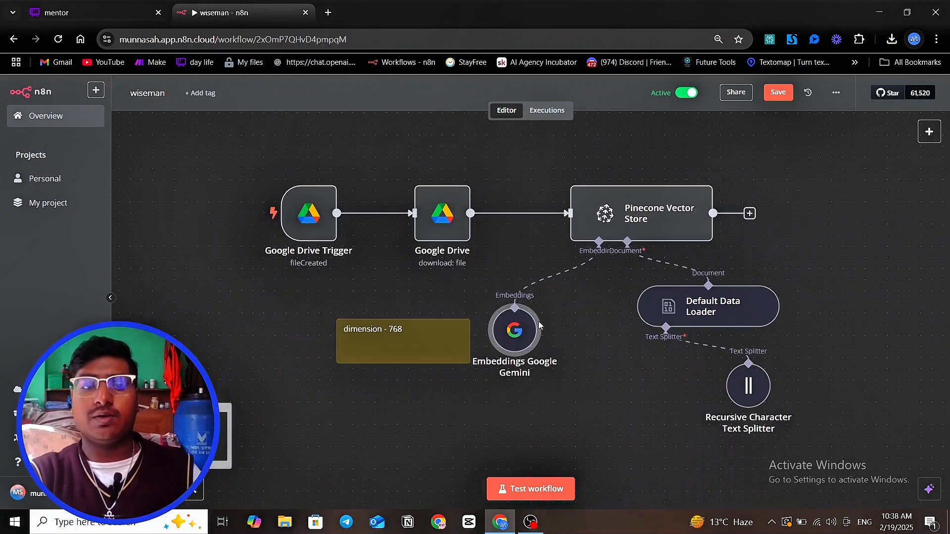
pyautogui.scroll(4, 494, 319)
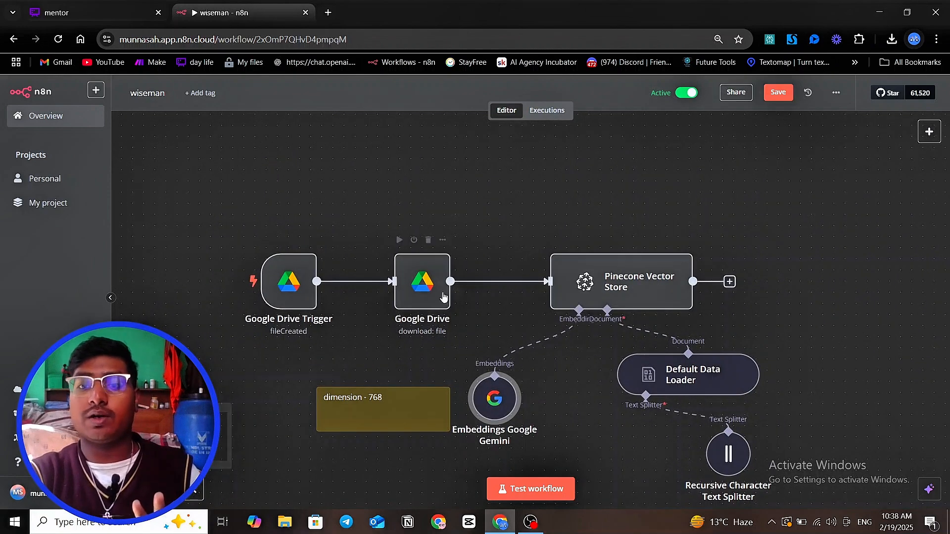
pyautogui.scroll(-2, 488, 230)
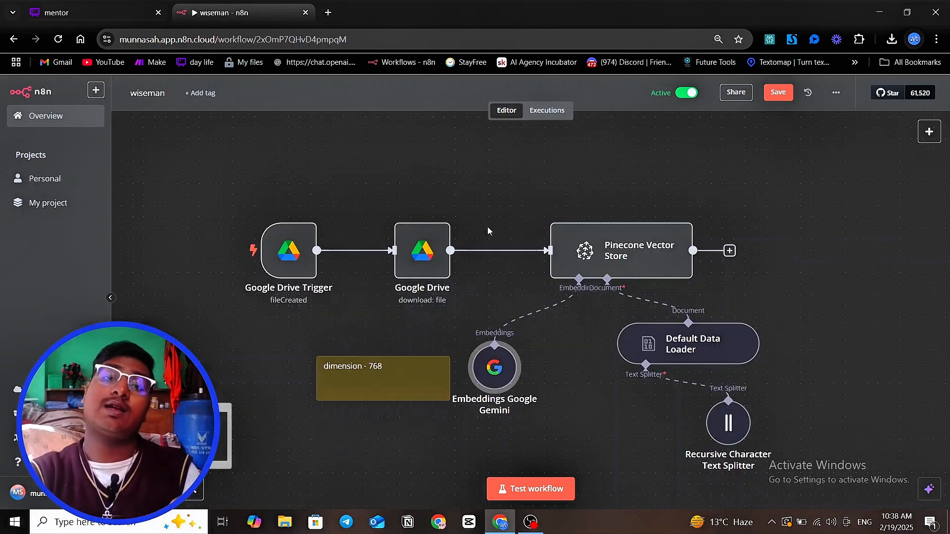
pyautogui.moveTo(339, 328); pyautogui.dragTo(357, 309)
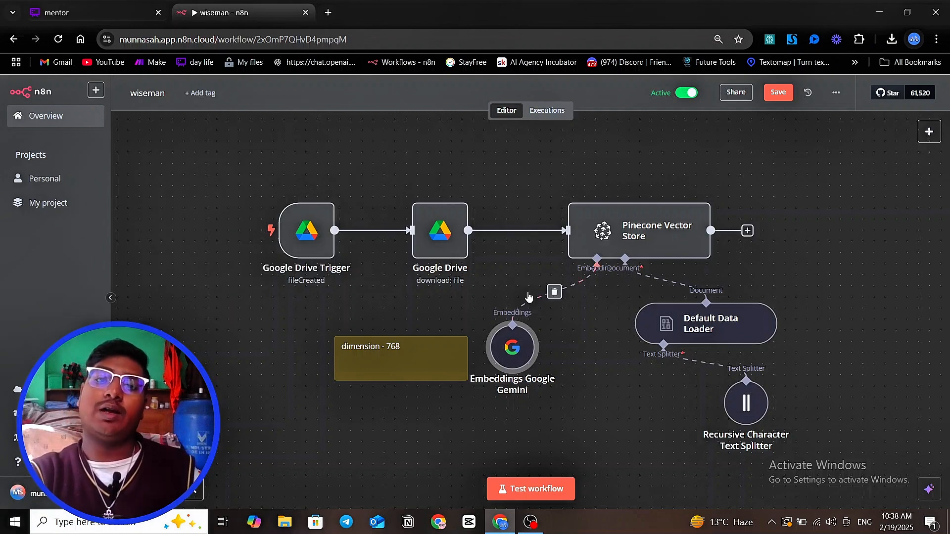
pyautogui.moveTo(529, 297); pyautogui.dragTo(415, 310)
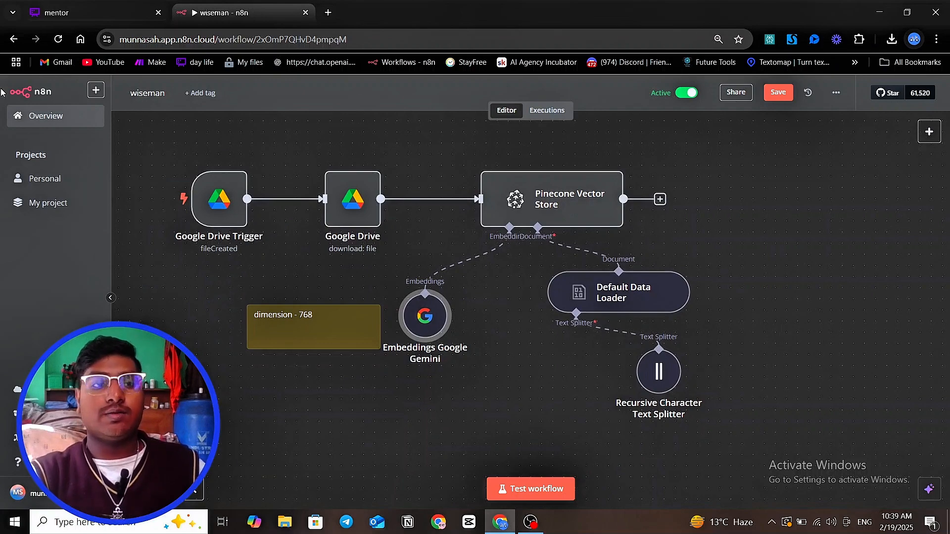
# Step: Leave for the Personal workflows list, saving the wiseman changes, and open the Wisemananswer workflow
pyautogui.click(51, 178)
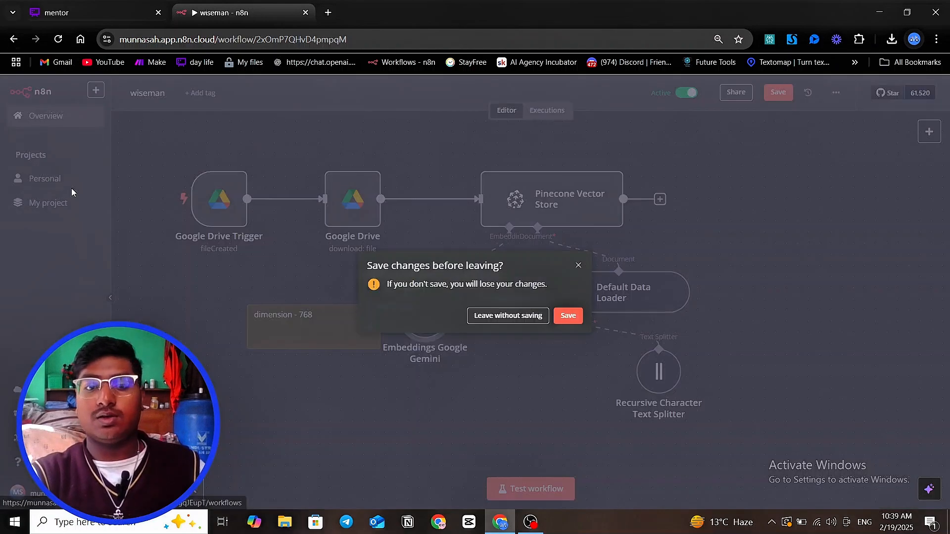
pyautogui.click(569, 316)
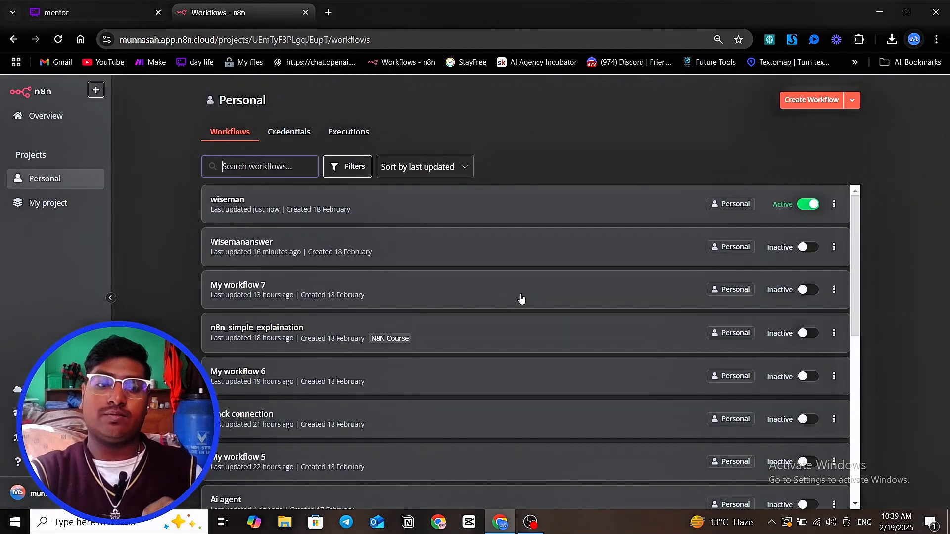
pyautogui.click(368, 246)
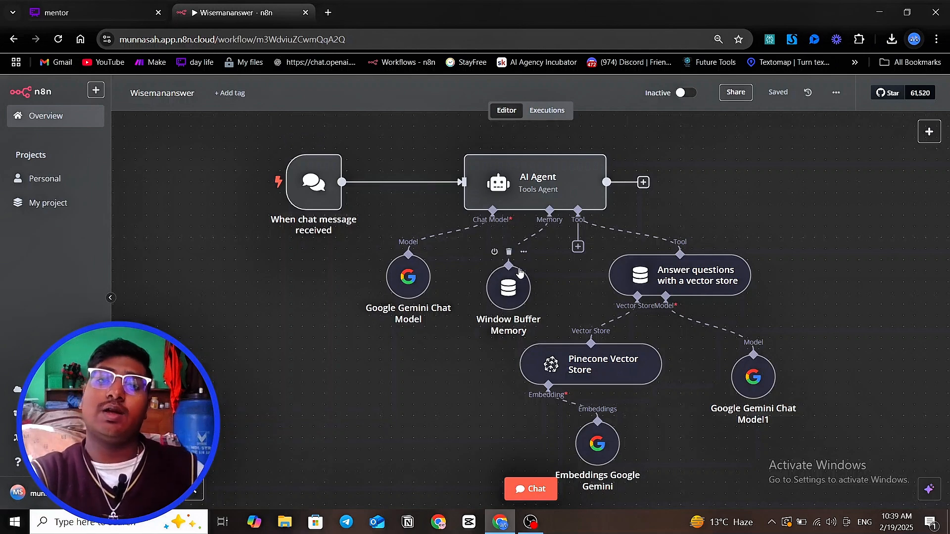
# Step: Slightly reposition the Google Gemini Chat Model, Window Buffer Memory and Pinecone Vector Store nodes beneath the AI Agent
pyautogui.moveTo(516, 267); pyautogui.dragTo(469, 276)
pyautogui.click(463, 312)
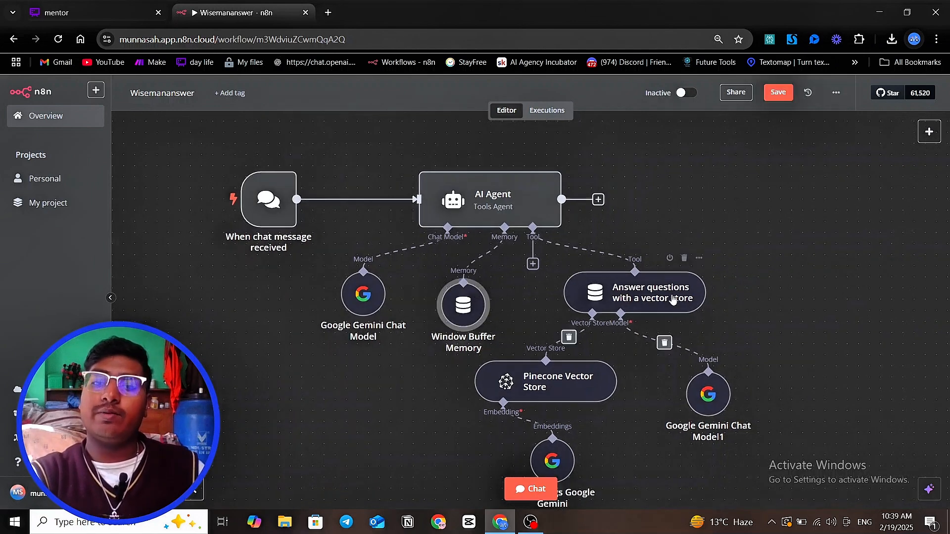
pyautogui.click(653, 292)
pyautogui.moveTo(571, 369); pyautogui.dragTo(593, 357)
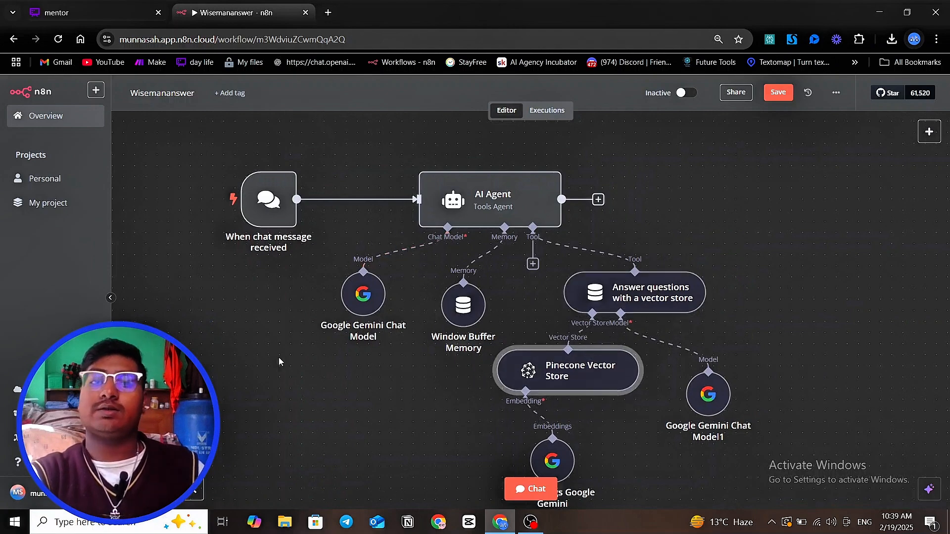
pyautogui.hscroll(2, 375, 366)
pyautogui.click(325, 299)
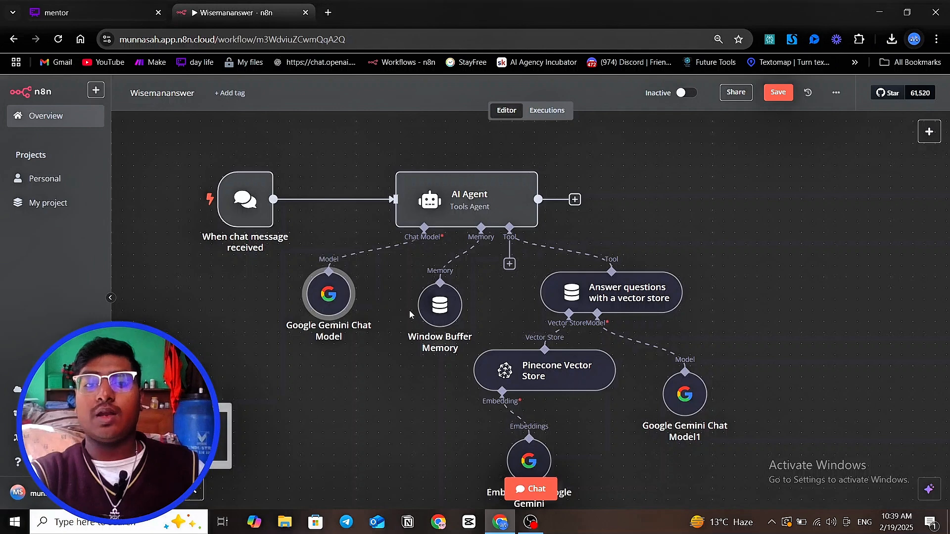
pyautogui.moveTo(440, 307); pyautogui.dragTo(429, 307)
pyautogui.moveTo(552, 384); pyautogui.dragTo(541, 373)
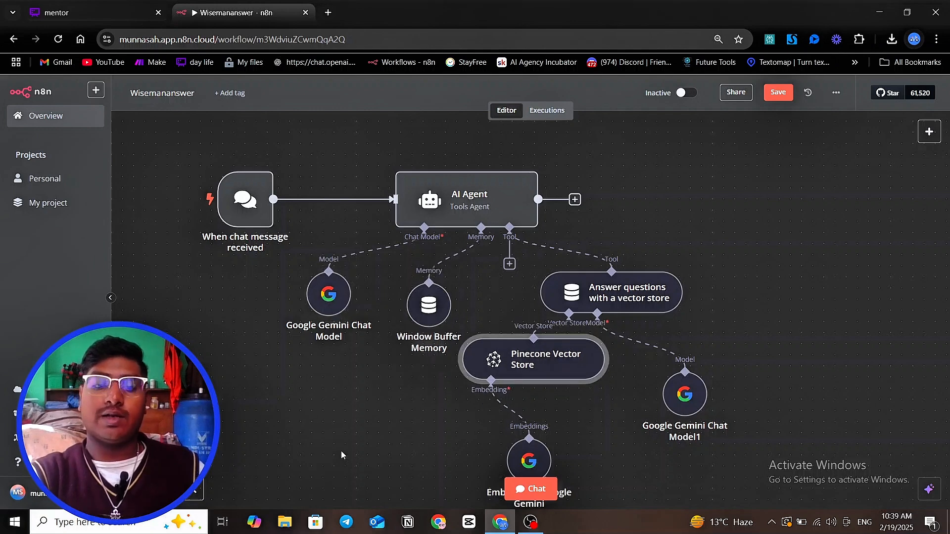
# Step: Open the workflow chat and send the message "how can i make my content more enaging"
pyautogui.click(530, 490)
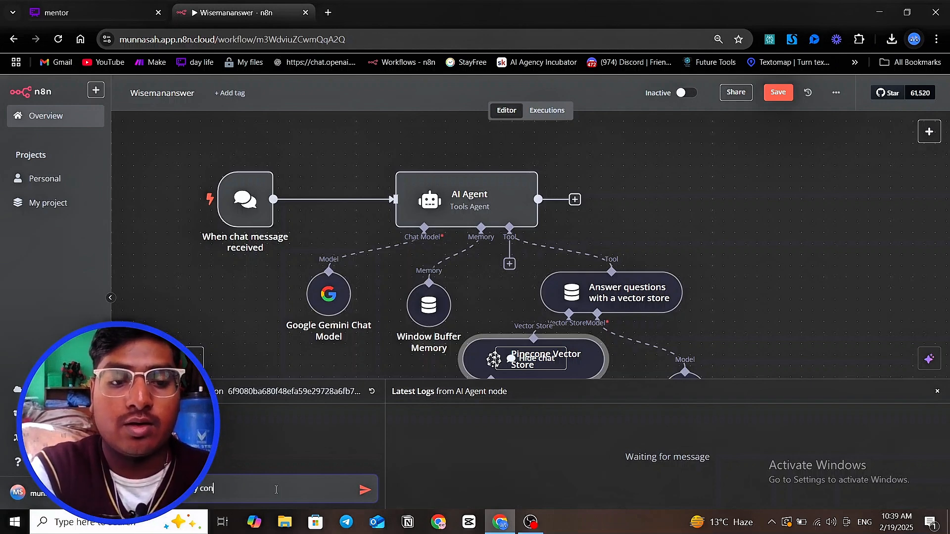
pyautogui.write('ent ')
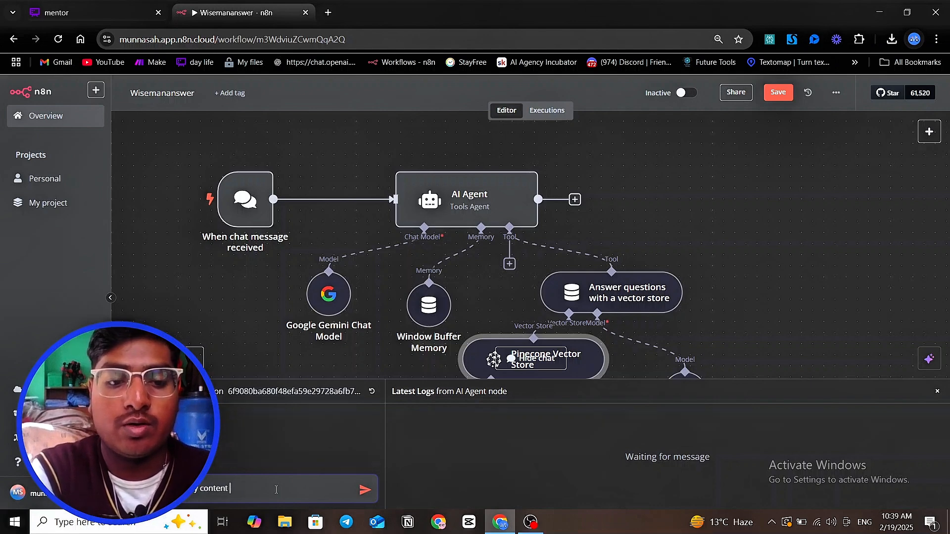
pyautogui.write('more')
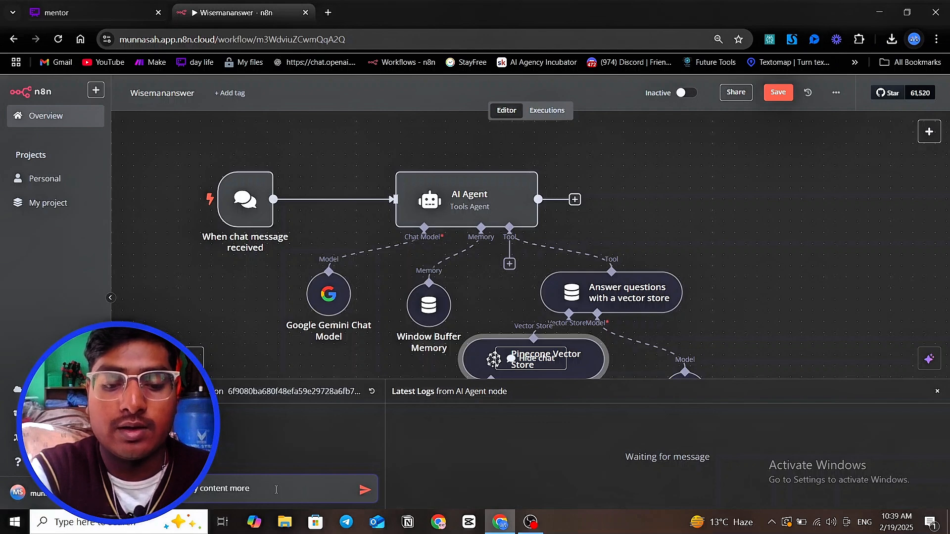
pyautogui.write(' enaging')
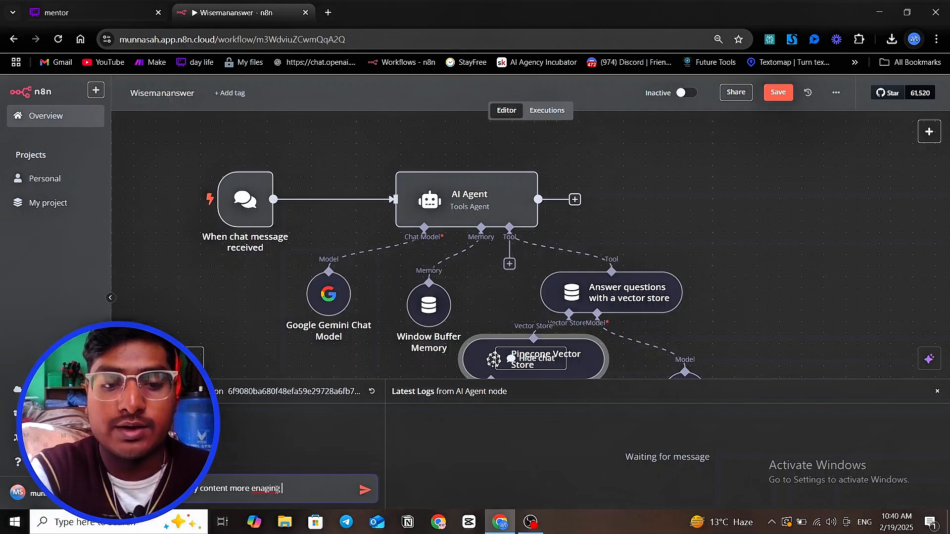
pyautogui.press('Return')
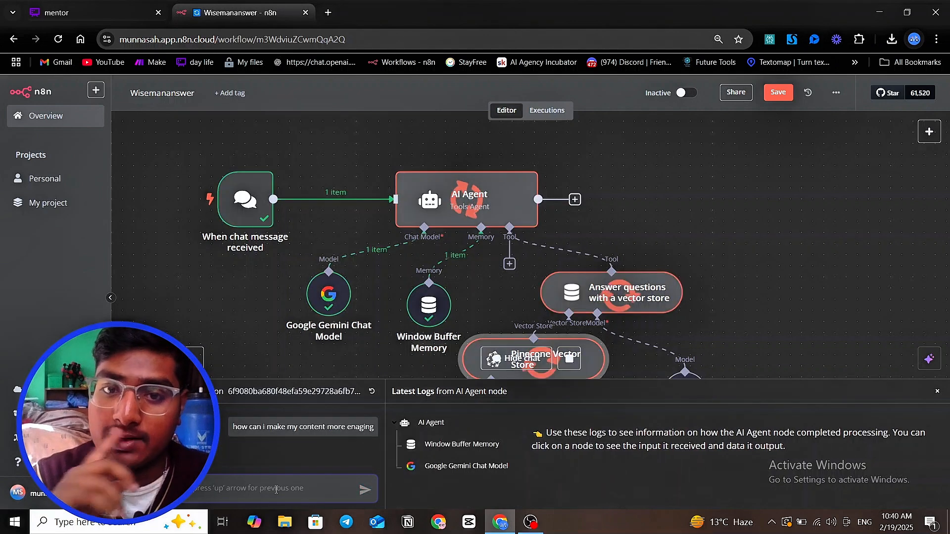
# Step: Read the agent's answer about engaging content and its execution logs, temporarily enlarging the chat area
pyautogui.scroll(-5, 629, 266)
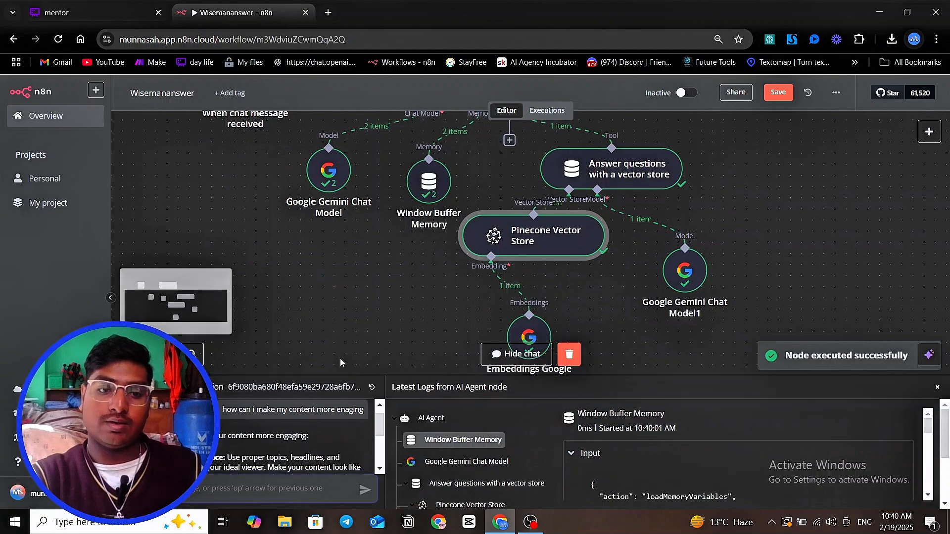
pyautogui.moveTo(342, 380); pyautogui.dragTo(357, 279)
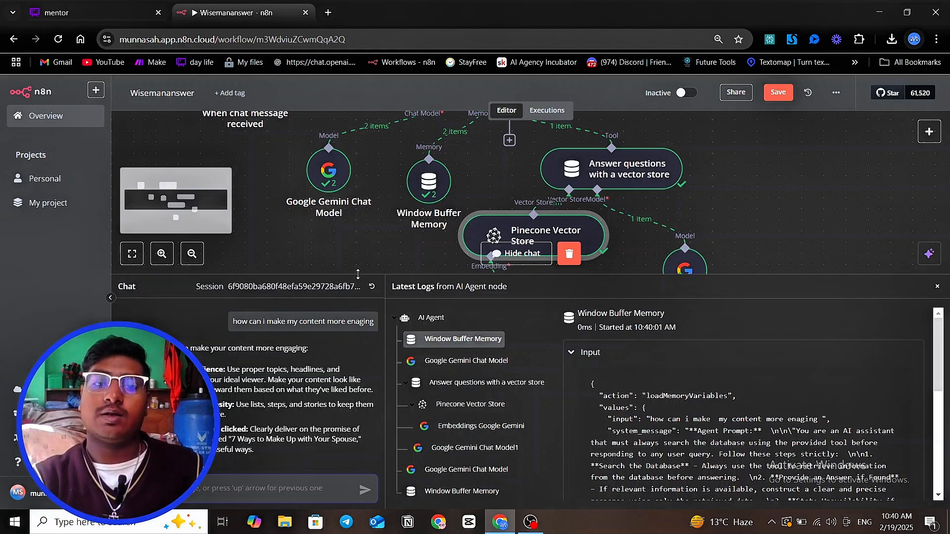
pyautogui.moveTo(353, 275); pyautogui.dragTo(353, 372)
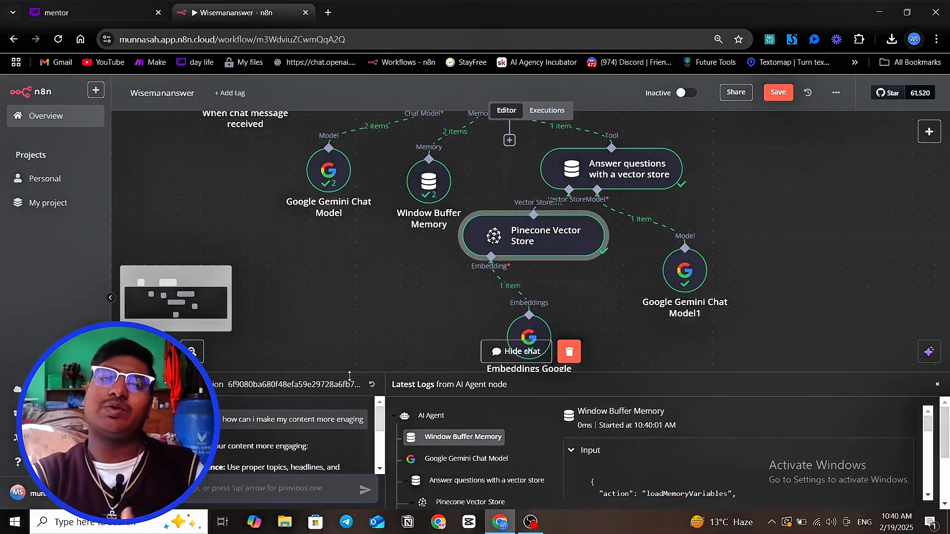
# Step: Leave the Wisemananswer workflow and create a new blank workflow in the Personal project
pyautogui.click(96, 90)
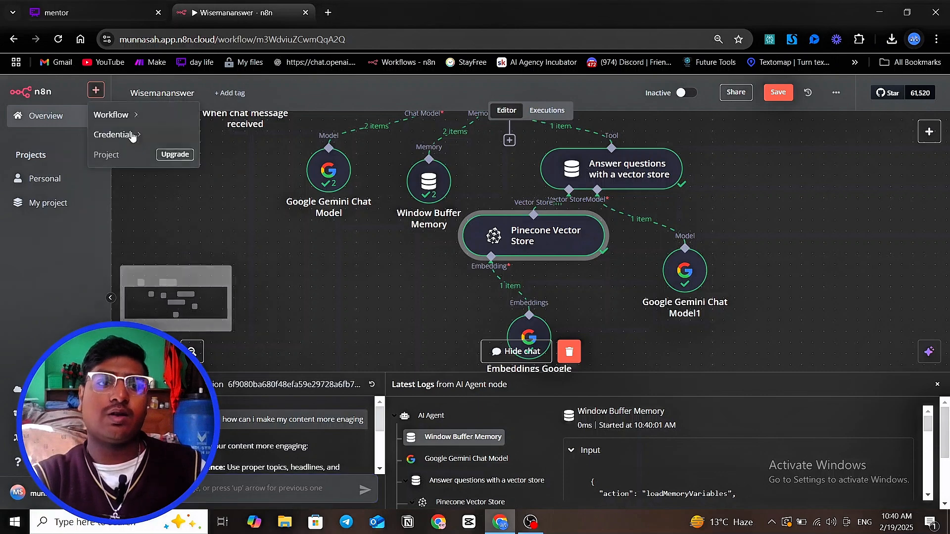
pyautogui.moveTo(116, 114)
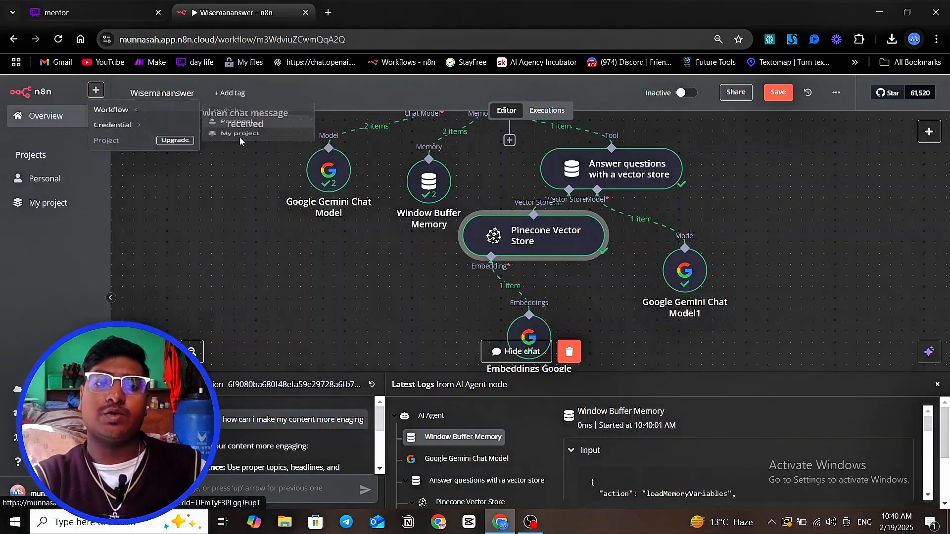
pyautogui.click(240, 136)
pyautogui.click(571, 316)
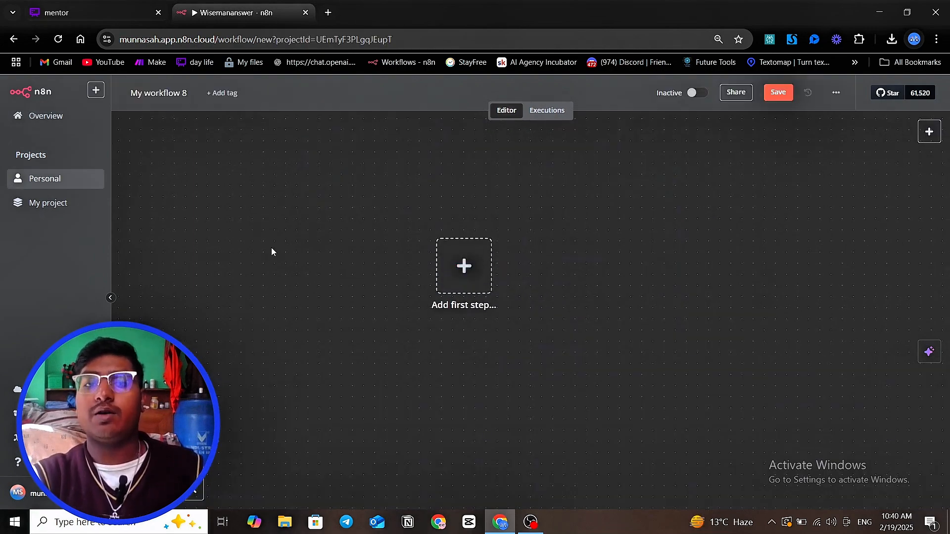
pyautogui.scroll(1, 377, 274)
pyautogui.moveTo(462, 240); pyautogui.dragTo(461, 360)
pyautogui.scroll(-3, 461, 360)
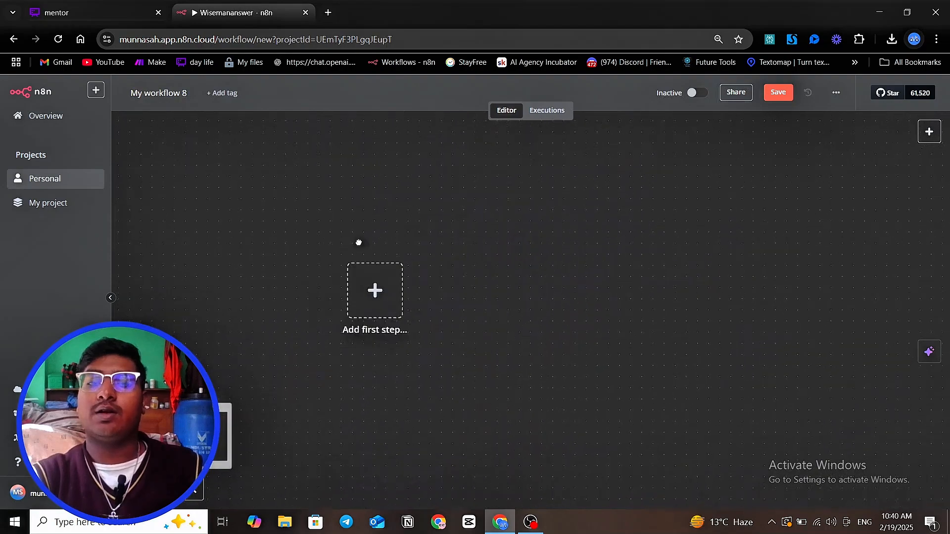
pyautogui.hscroll(-3, 572, 343)
pyautogui.scroll(-1, 432, 226)
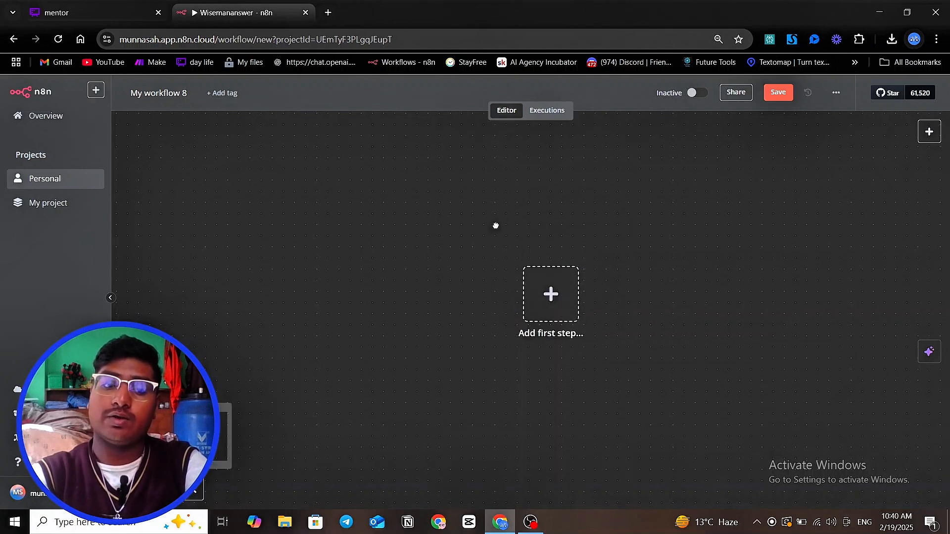
pyautogui.hscroll(3, 450, 259)
pyautogui.scroll(2, 449, 259)
pyautogui.scroll(-1, 492, 278)
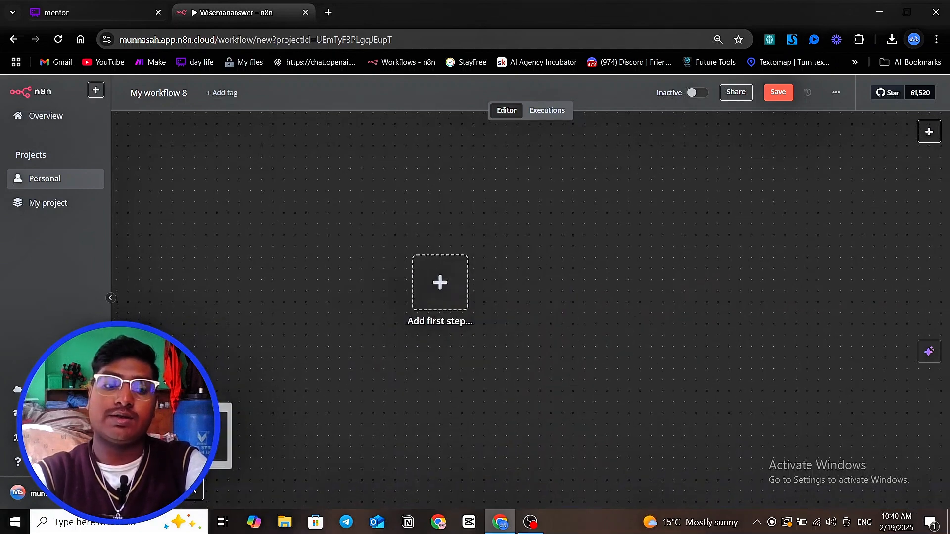
pyautogui.scroll(5, 289, 370)
pyautogui.hscroll(-2, 289, 370)
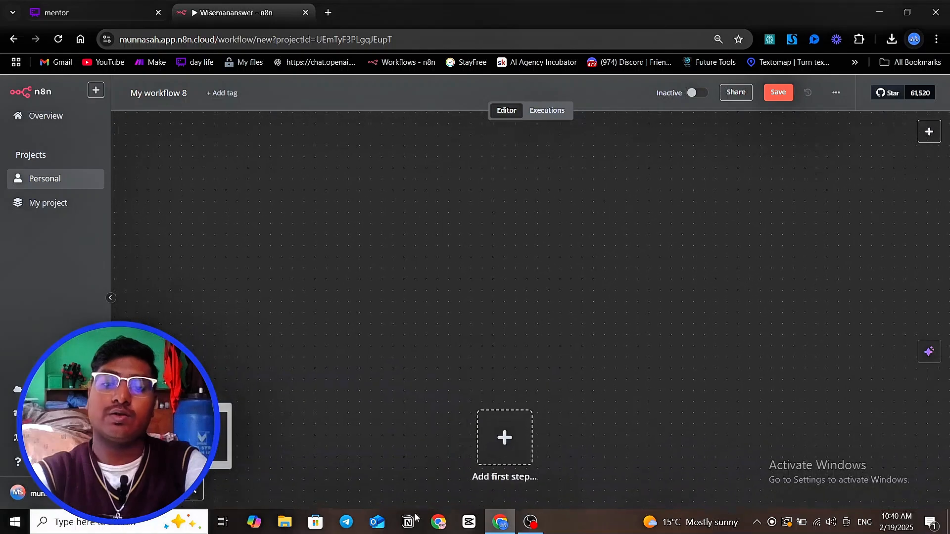
pyautogui.scroll(-3, 463, 417)
pyautogui.hscroll(1, 464, 417)
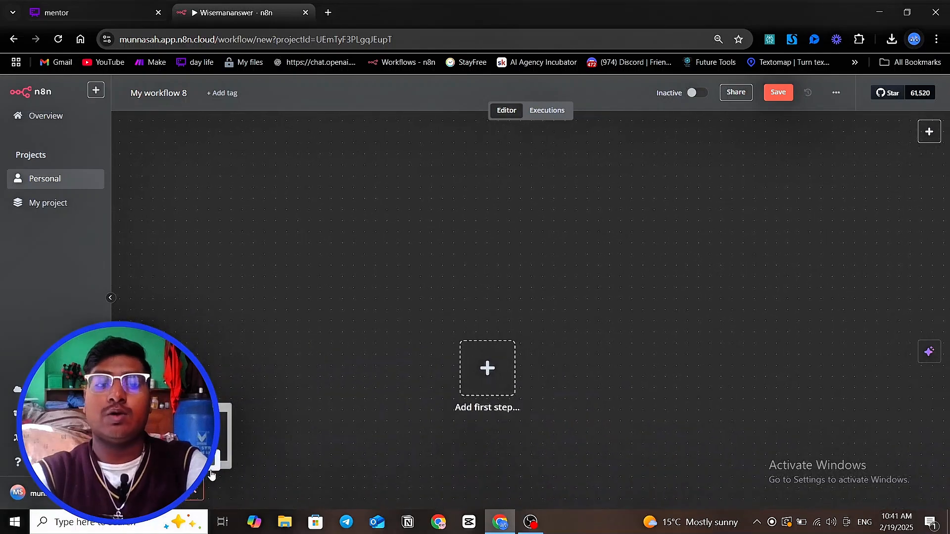
pyautogui.scroll(-2, 513, 324)
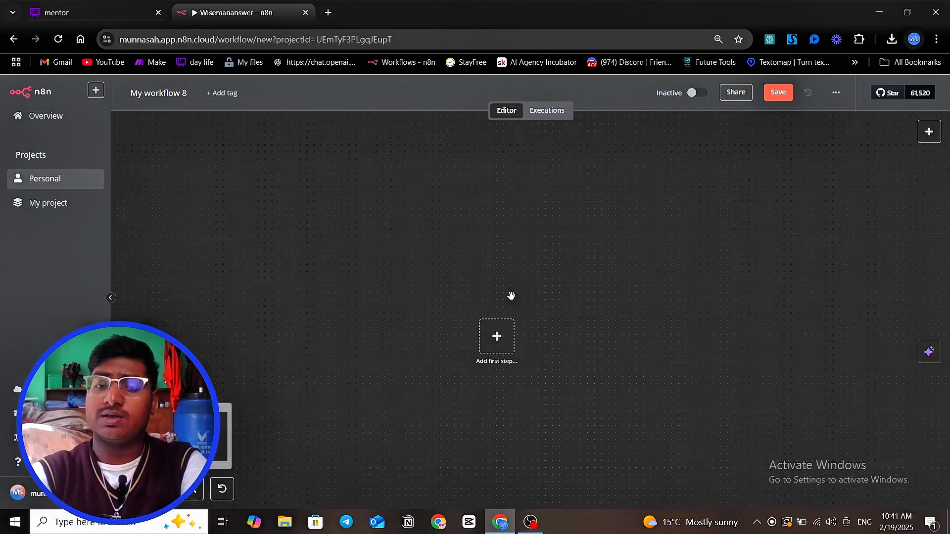
pyautogui.scroll(4, 509, 295)
pyautogui.scroll(-2, 510, 311)
pyautogui.scroll(2, 510, 310)
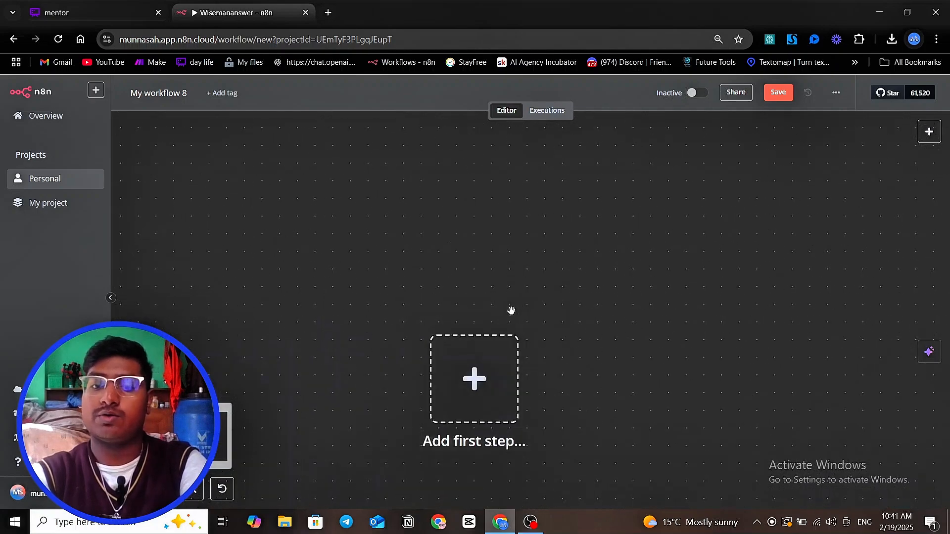
pyautogui.scroll(-2, 510, 311)
pyautogui.scroll(-2, 366, 270)
pyautogui.scroll(-2, 608, 327)
pyautogui.scroll(2, 406, 299)
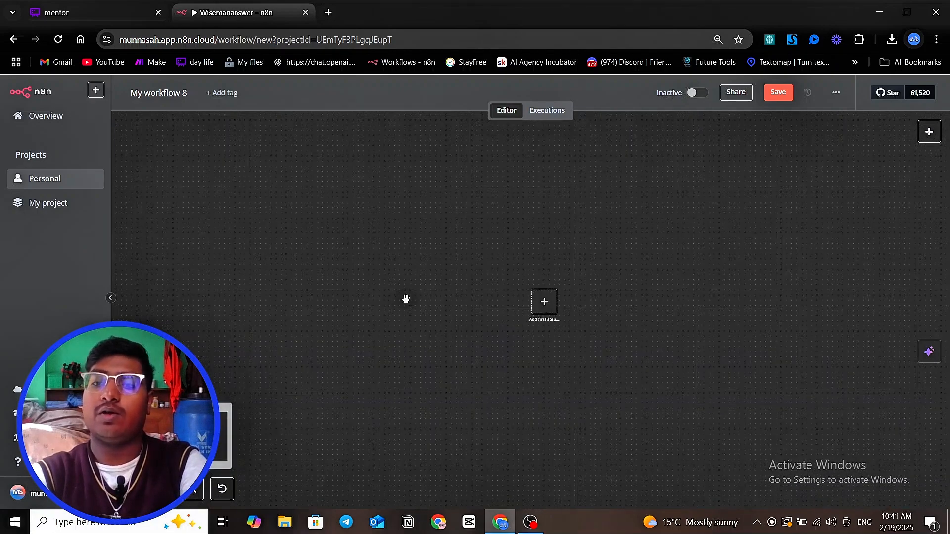
pyautogui.scroll(2, 708, 377)
pyautogui.scroll(-2, 683, 371)
pyautogui.scroll(3, 660, 366)
pyautogui.hscroll(-3, 593, 376)
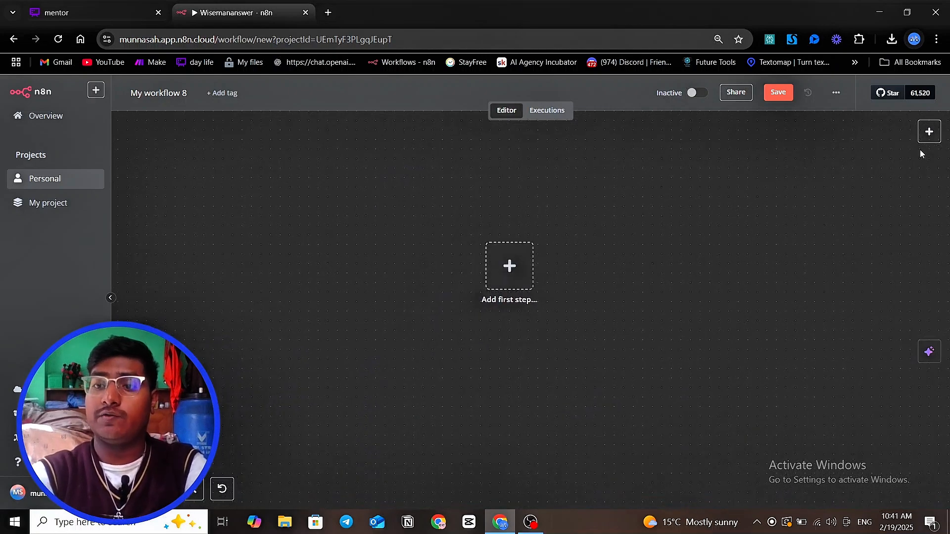
# Step: Find Google Drive among the available nodes and add its "On changes involving a specific folder" trigger as the first node
pyautogui.click(932, 132)
pyautogui.scroll(-1, 789, 346)
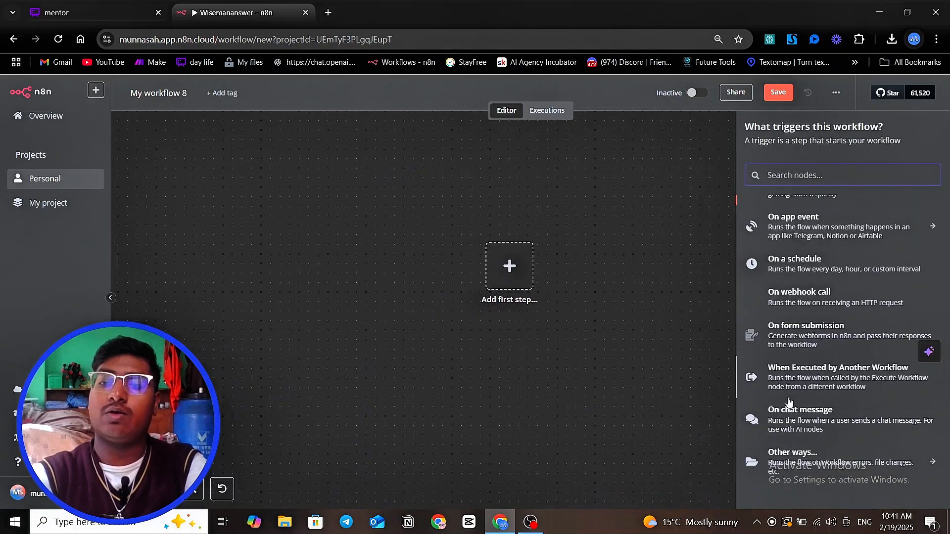
pyautogui.scroll(1, 786, 420)
pyautogui.scroll(-1, 787, 425)
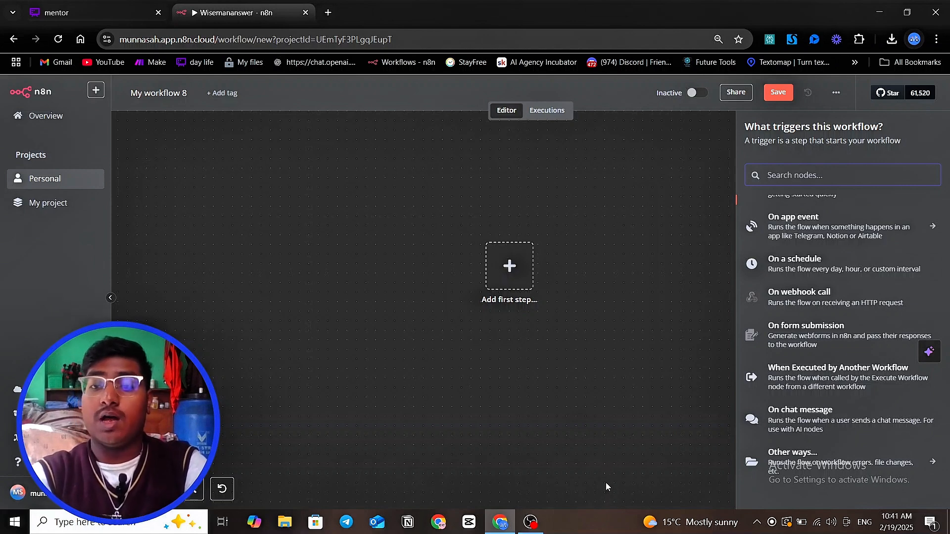
pyautogui.scroll(1, 777, 401)
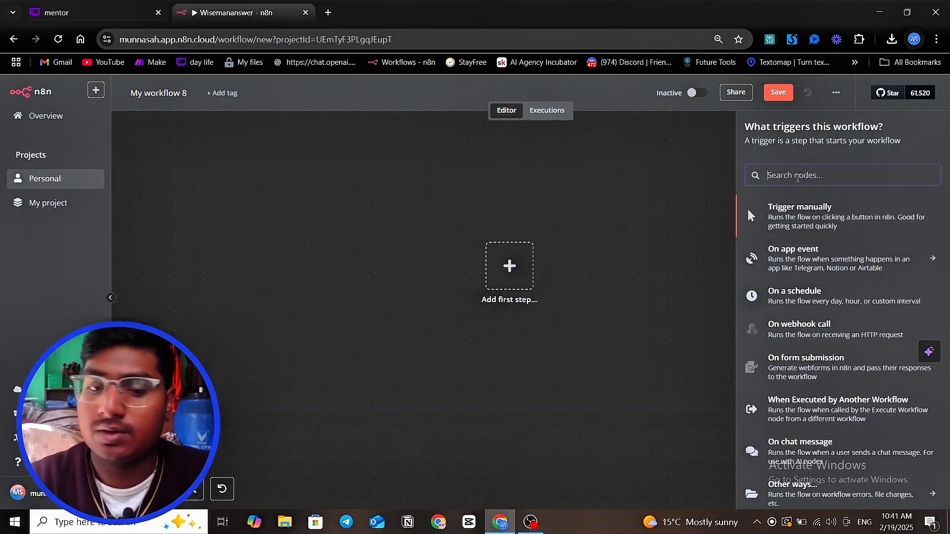
pyautogui.write('google')
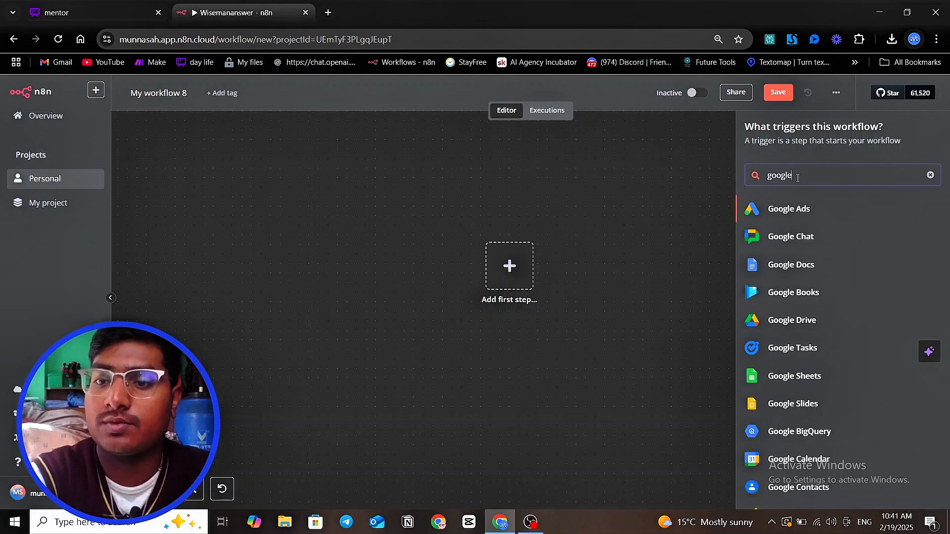
pyautogui.write(' dr')
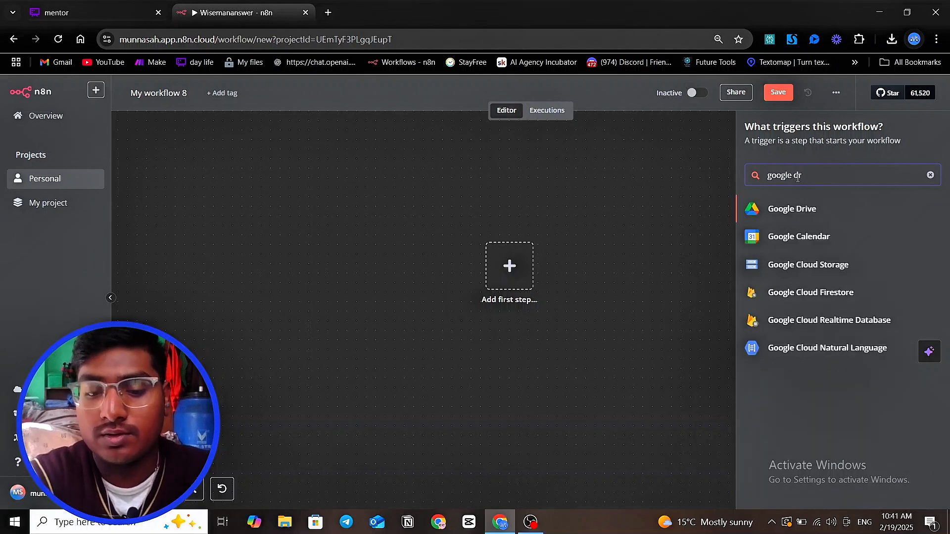
pyautogui.click(809, 212)
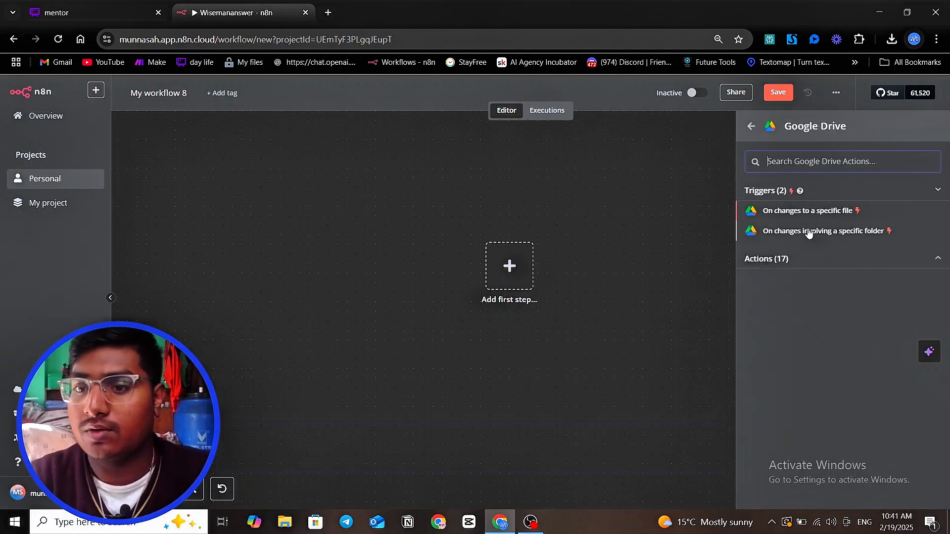
pyautogui.click(838, 232)
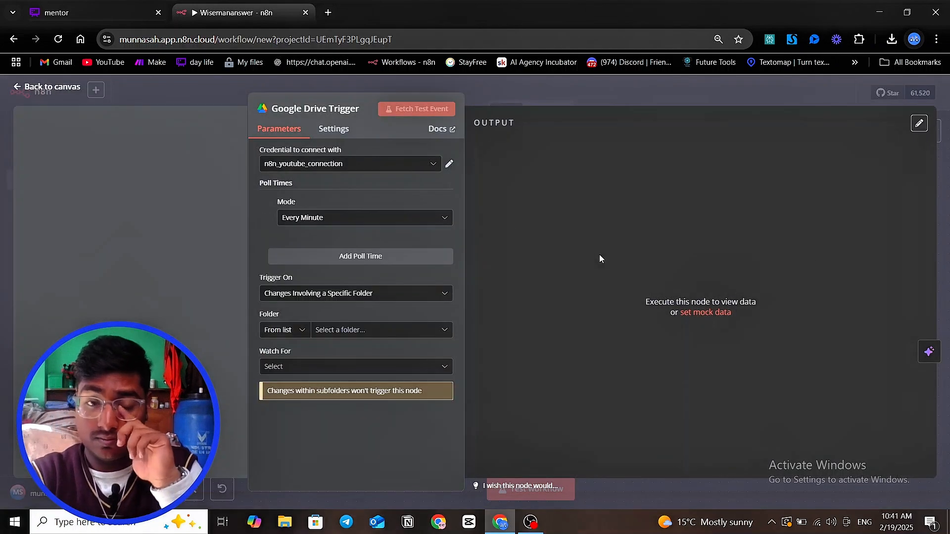
# Step: Start a new Google Drive OAuth2 credential for the trigger and go through its empty Client ID and Client Secret fields
pyautogui.click(414, 166)
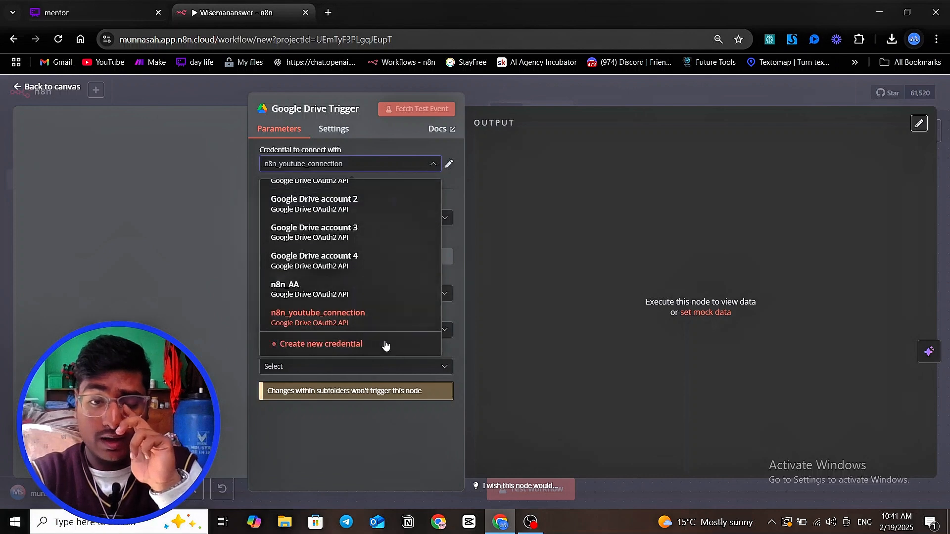
pyautogui.click(383, 346)
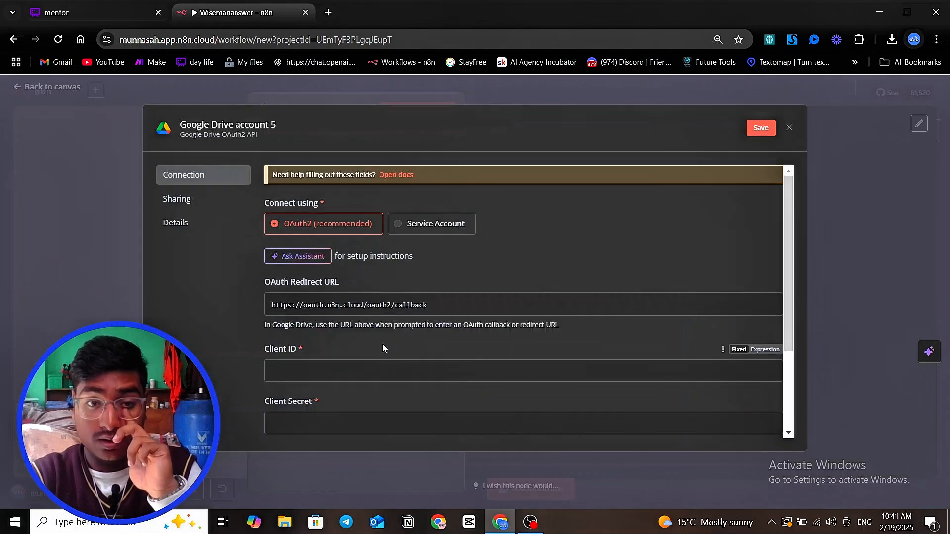
pyautogui.scroll(-2, 411, 322)
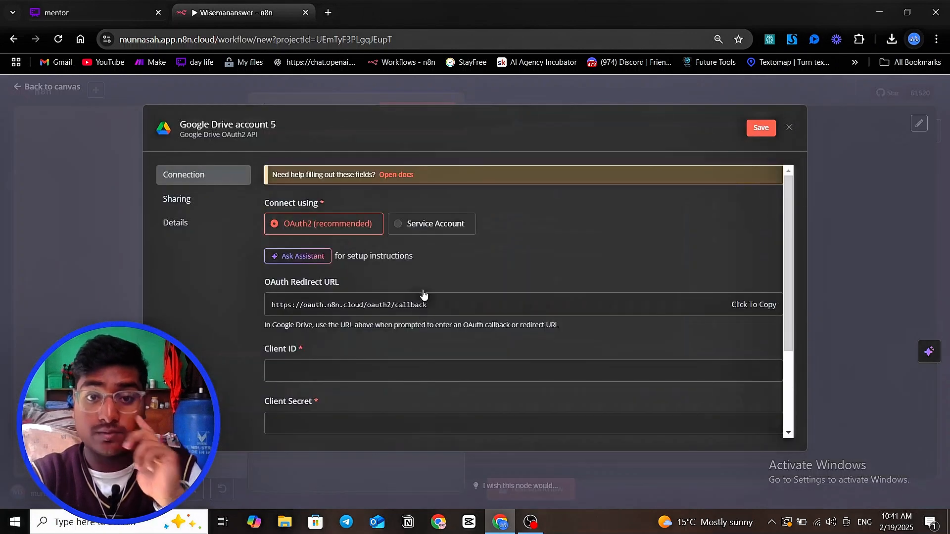
pyautogui.scroll(-1, 571, 258)
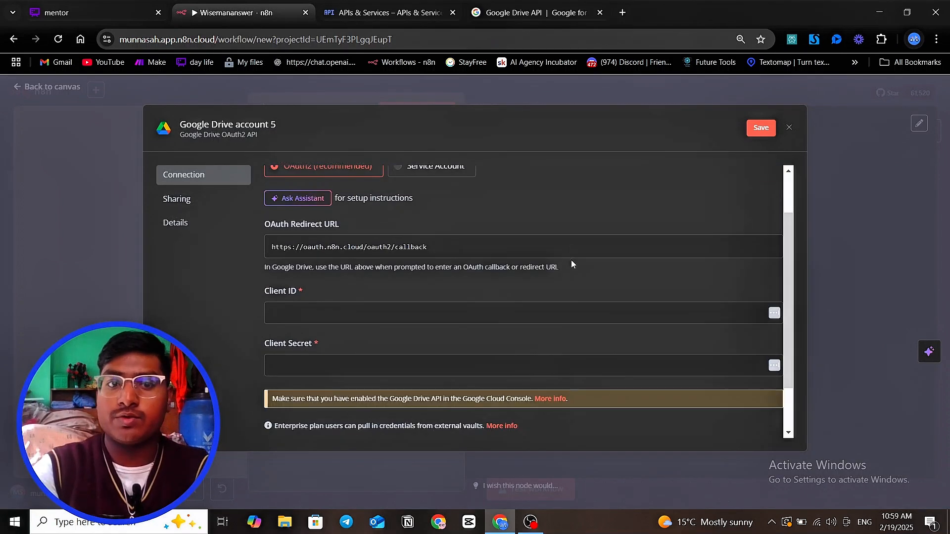
pyautogui.click(366, 307)
pyautogui.click(354, 358)
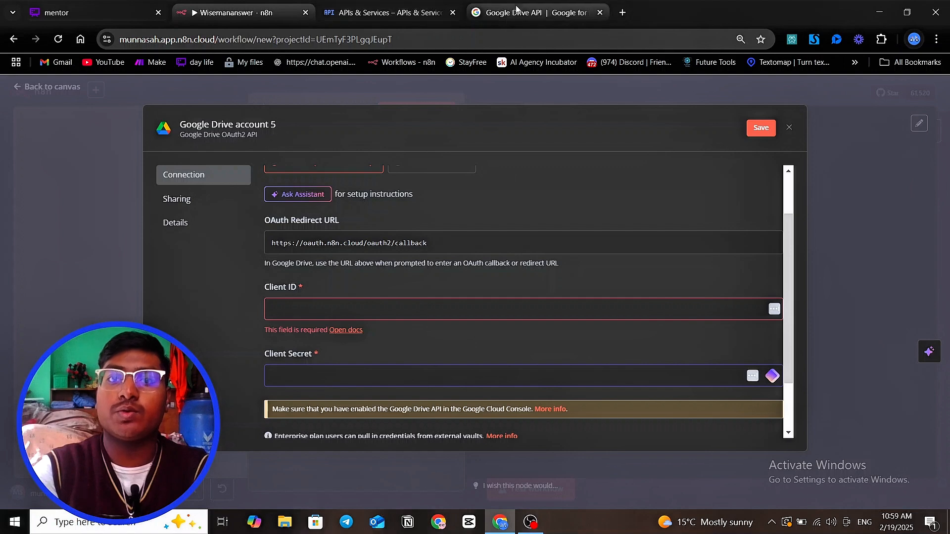
# Step: Search for "google console" in a new browser tab, open the Google Cloud console and select the N8NYoutube project
pyautogui.click(520, 12)
pyautogui.click(406, 14)
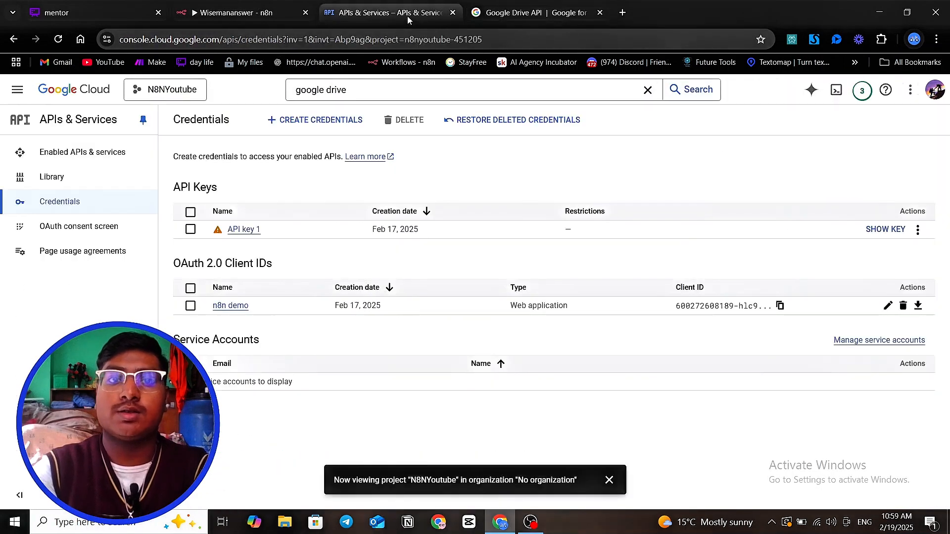
pyautogui.click(622, 13)
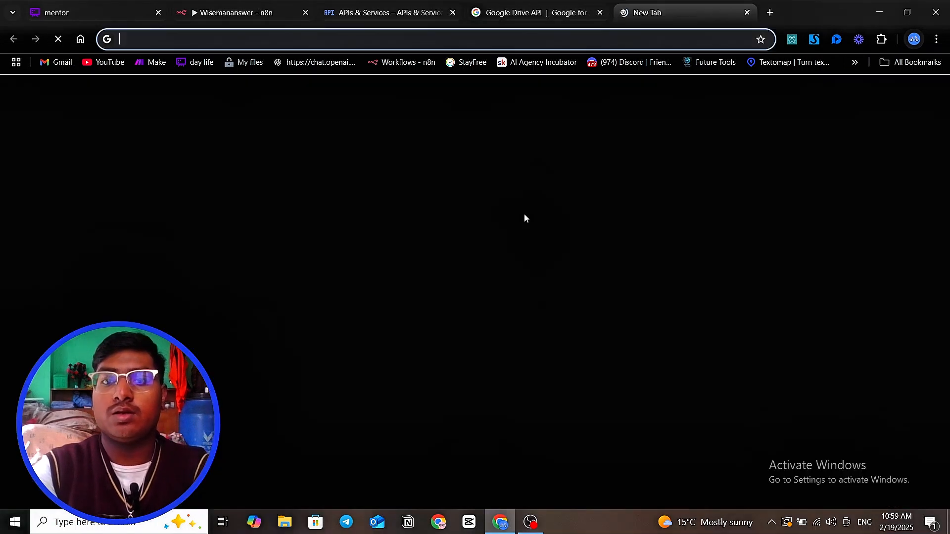
pyautogui.click(467, 260)
pyautogui.write('goo')
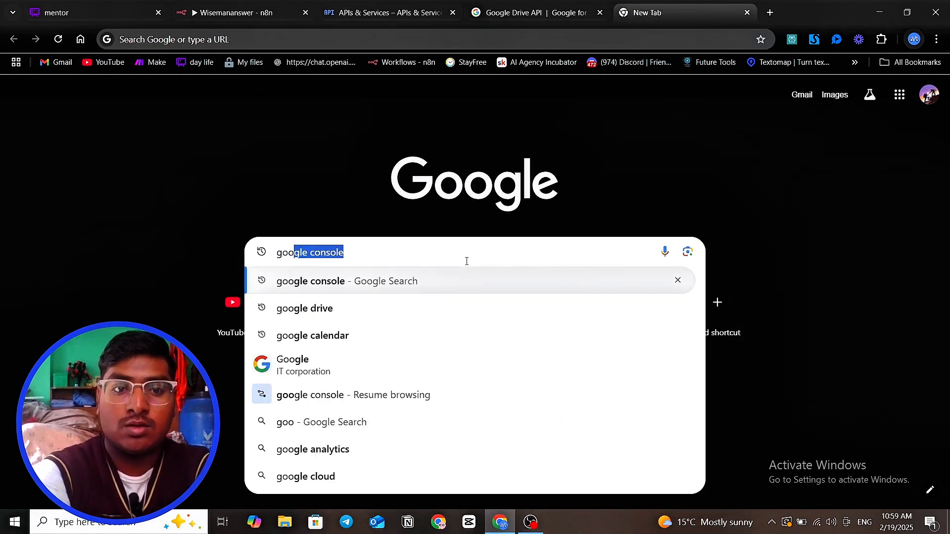
pyautogui.write('gle console')
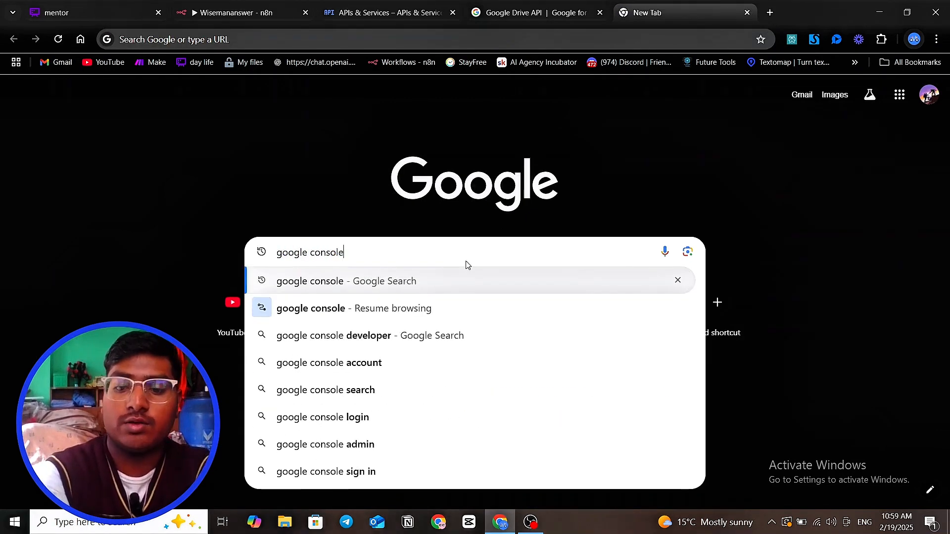
pyautogui.press('Return')
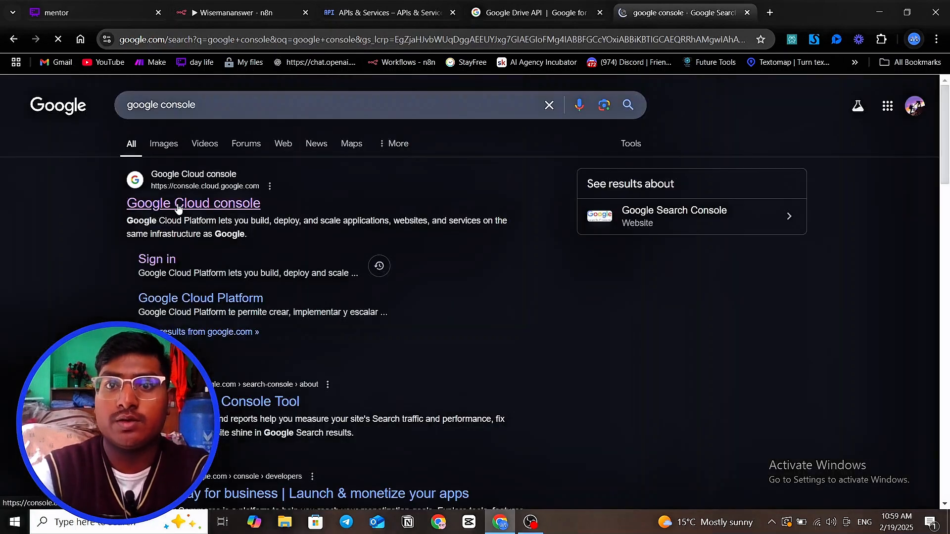
pyautogui.click(178, 208)
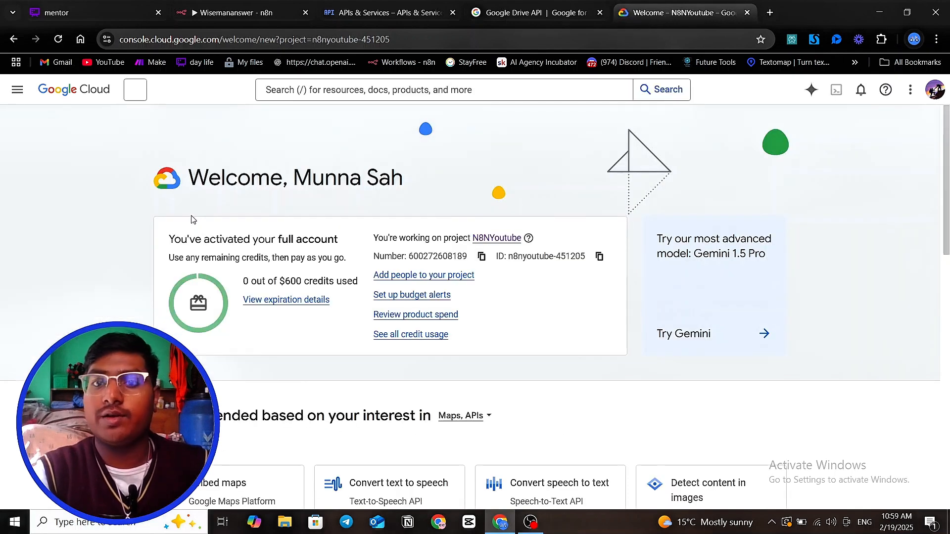
pyautogui.click(149, 87)
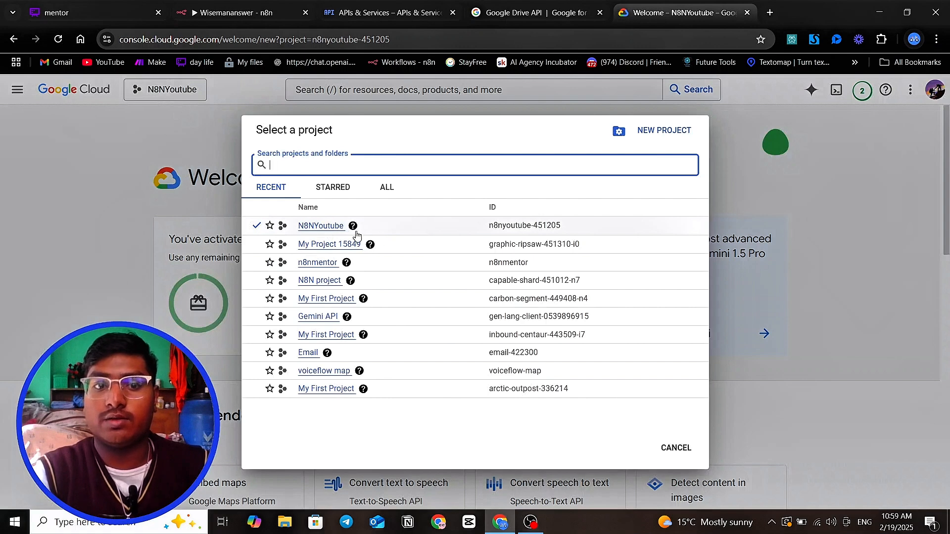
pyautogui.click(330, 229)
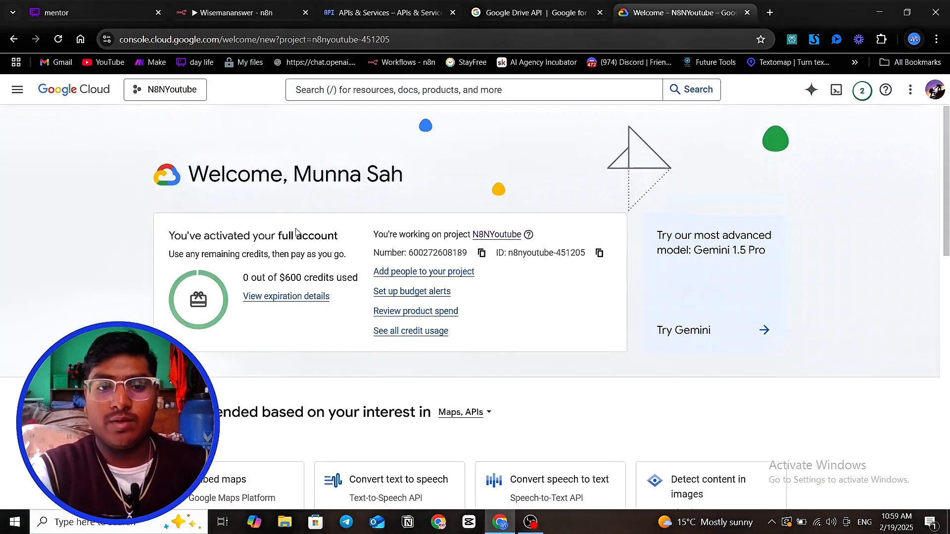
# Step: Open the N8NYoutube project's API credentials and start creating a new OAuth client ID
pyautogui.scroll(-1, 211, 214)
pyautogui.click(17, 90)
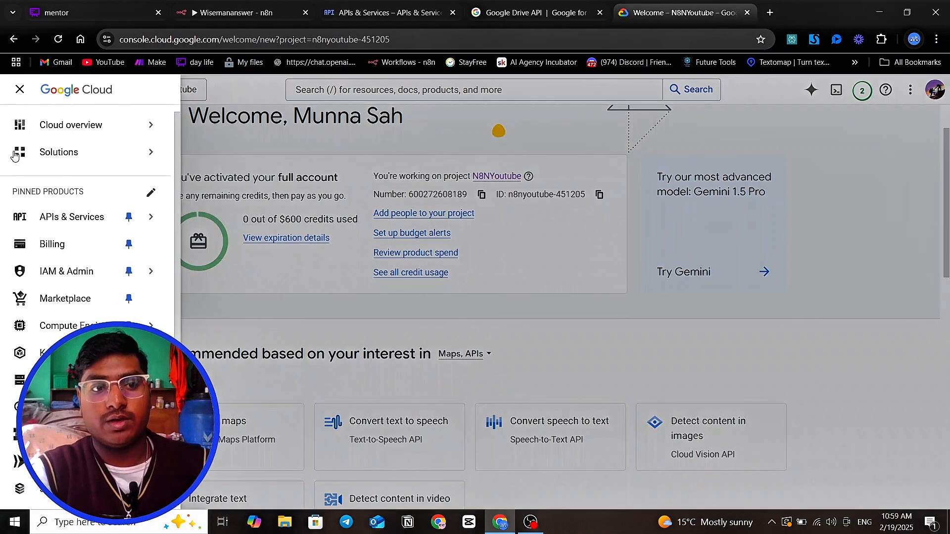
pyautogui.moveTo(43, 216)
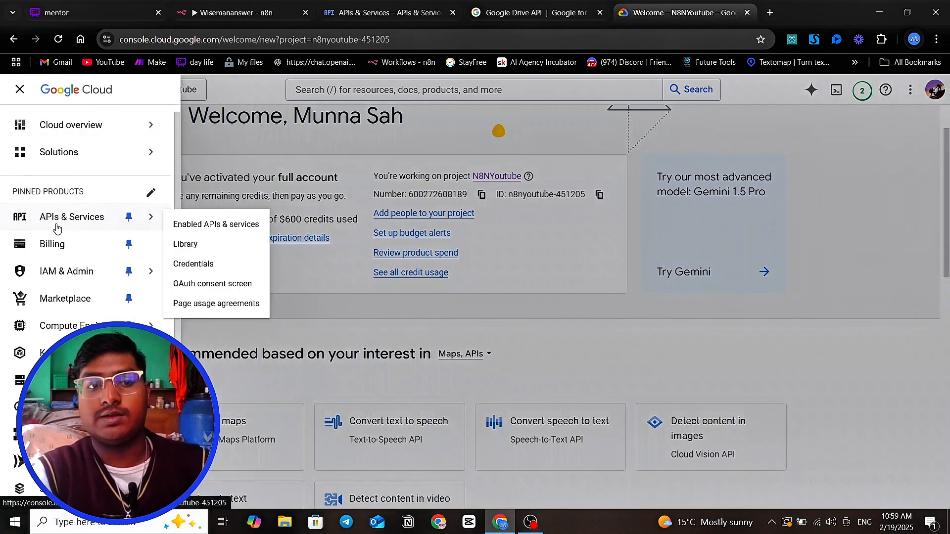
pyautogui.click(209, 265)
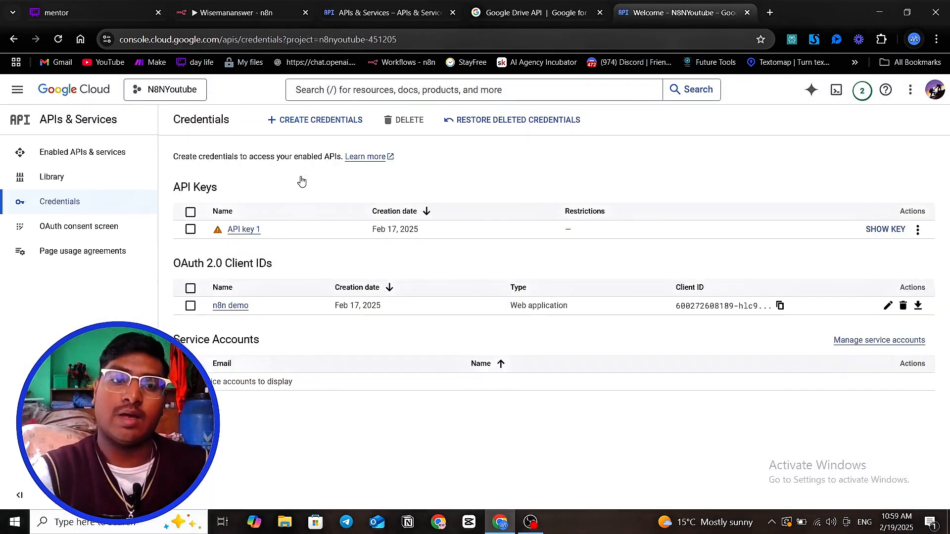
pyautogui.click(298, 123)
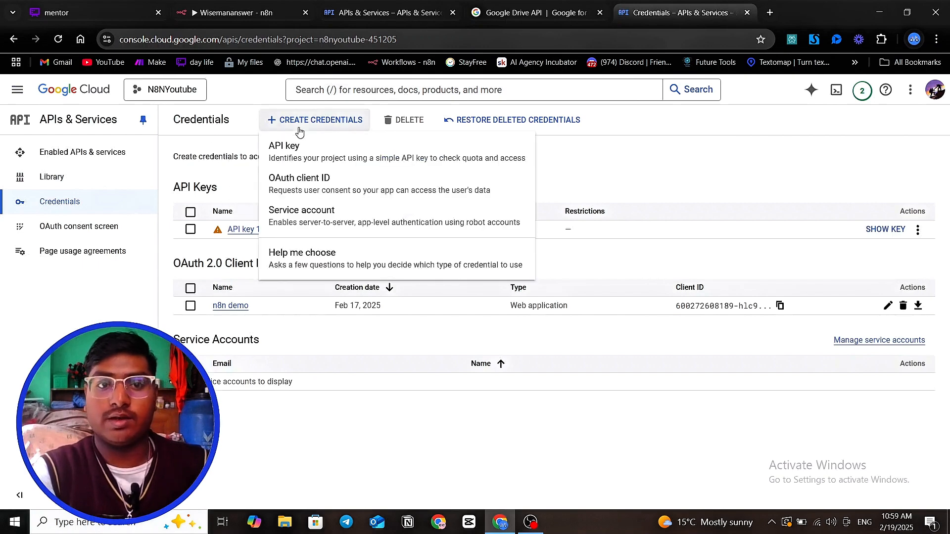
pyautogui.click(309, 186)
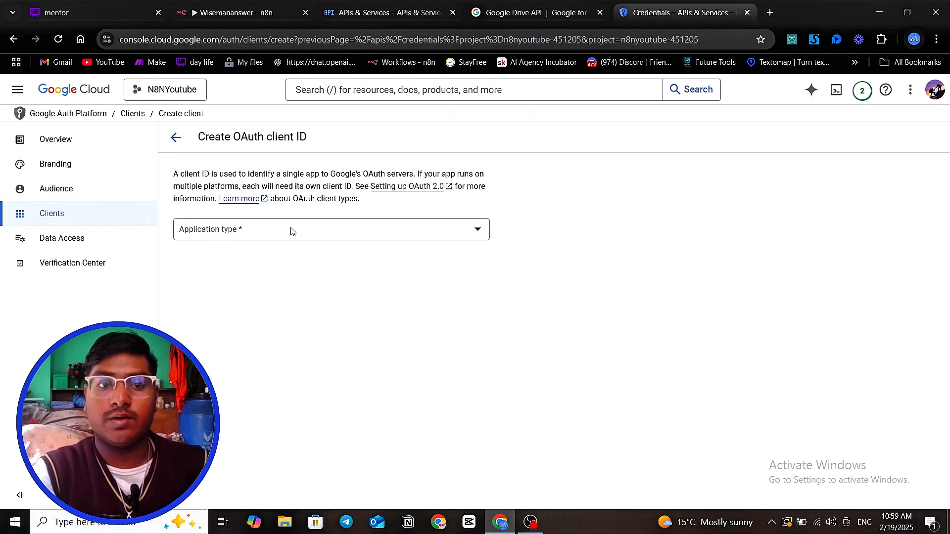
# Step: Set the OAuth client's application type to Web application and name it n8nmentor
pyautogui.click(291, 234)
pyautogui.click(220, 239)
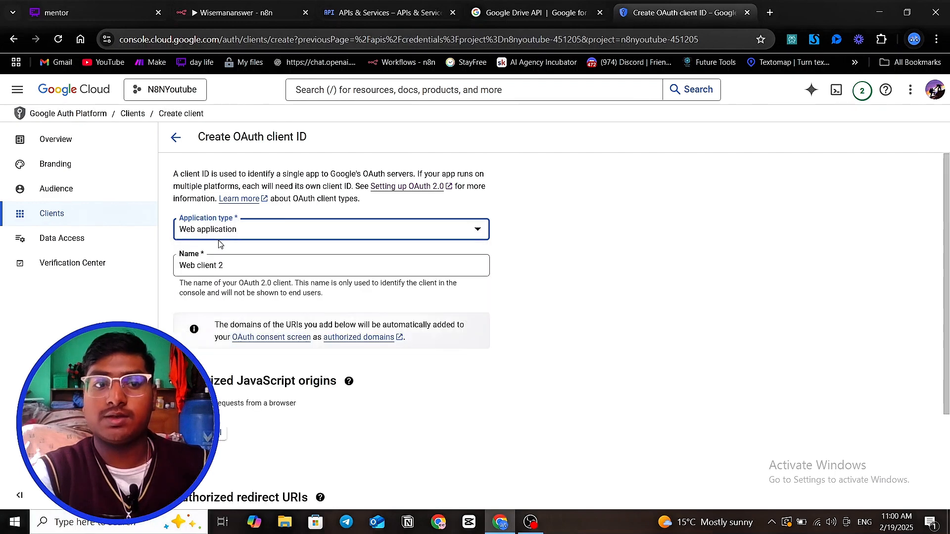
pyautogui.tripleClick(237, 268)
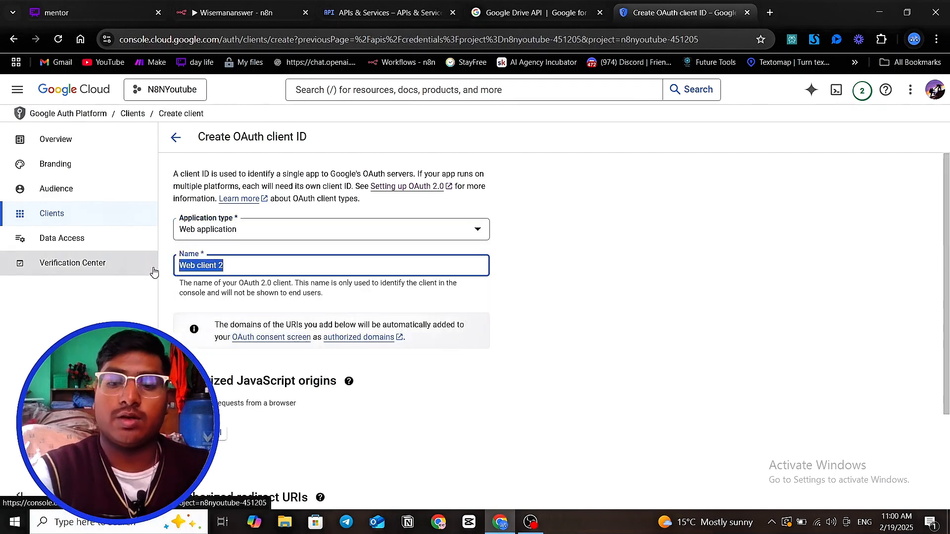
pyautogui.press('BackSpace')
pyautogui.write('n8')
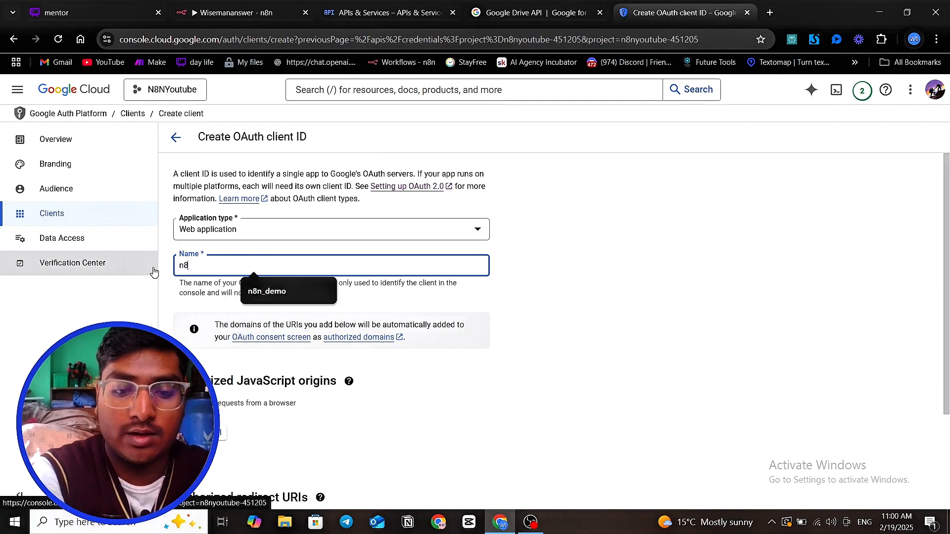
pyautogui.write('nmentor')
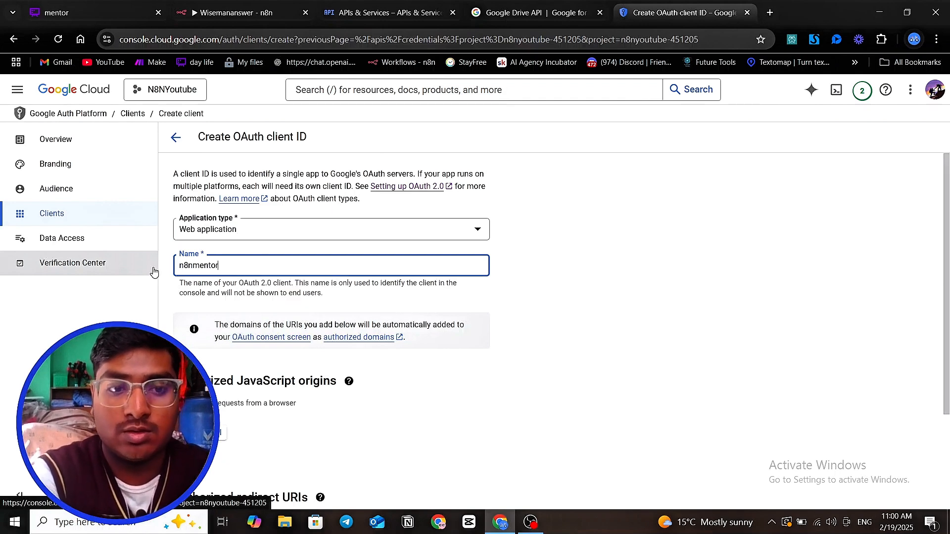
# Step: Copy the OAuth redirect URL from the n8n credential, add it as an authorized redirect URI, and create the client
pyautogui.scroll(-3, 206, 325)
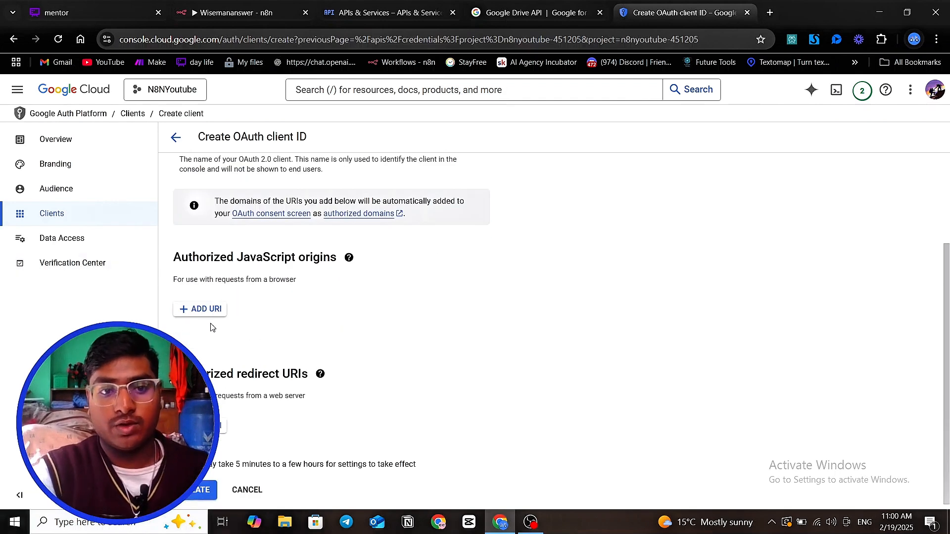
pyautogui.scroll(-1, 213, 330)
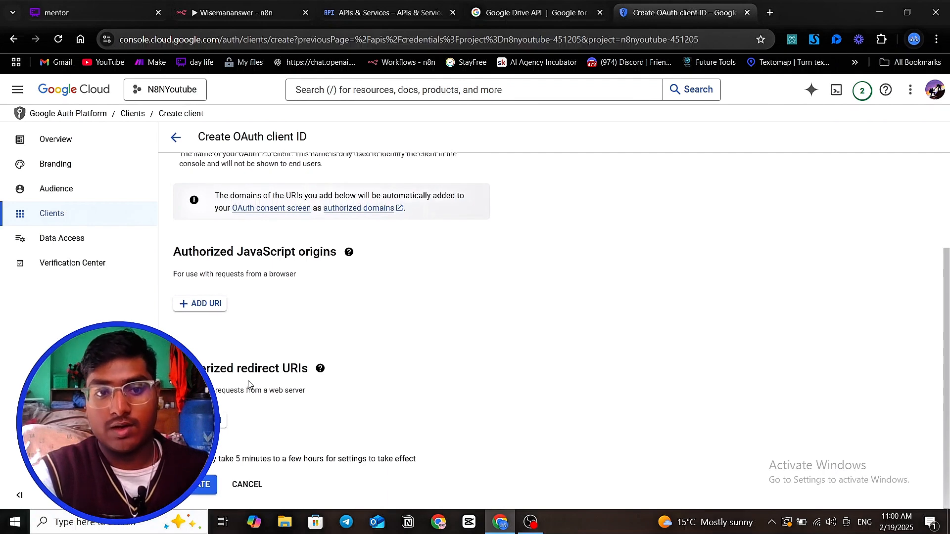
pyautogui.click(233, 12)
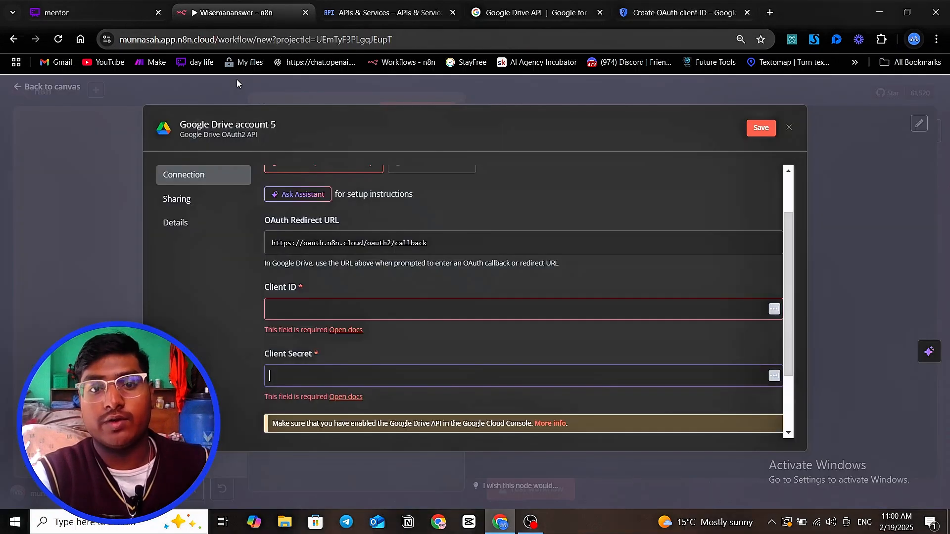
pyautogui.click(747, 242)
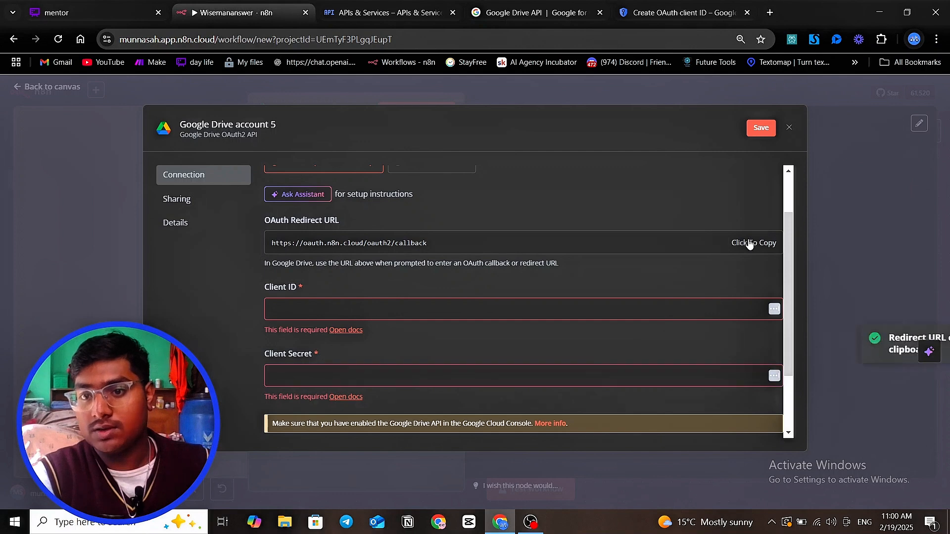
pyautogui.click(673, 12)
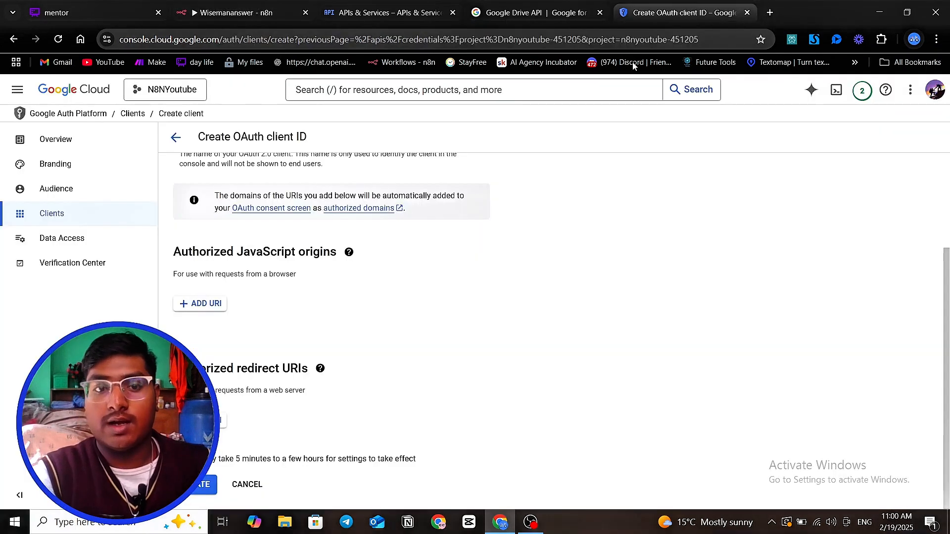
pyautogui.click(208, 420)
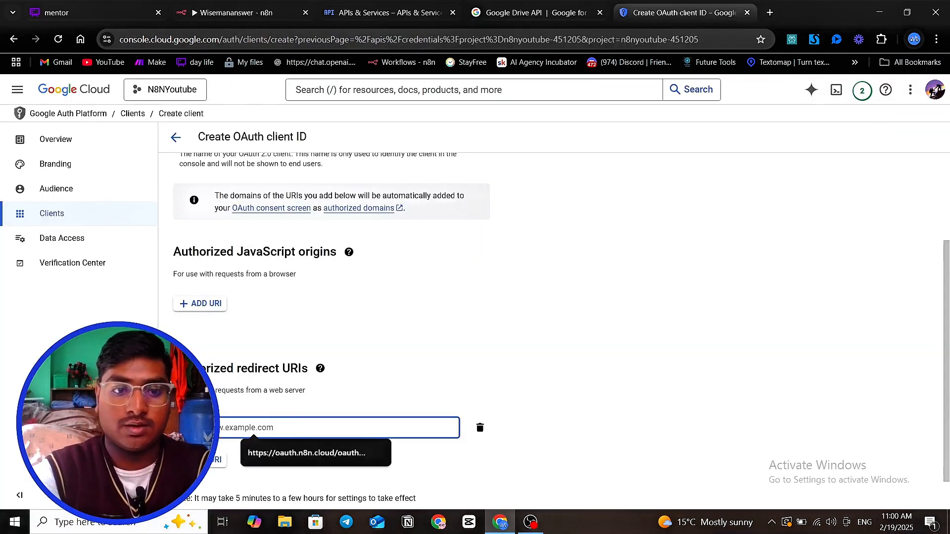
pyautogui.hotkey('ctrl', 'v')
pyautogui.scroll(-1, 203, 490)
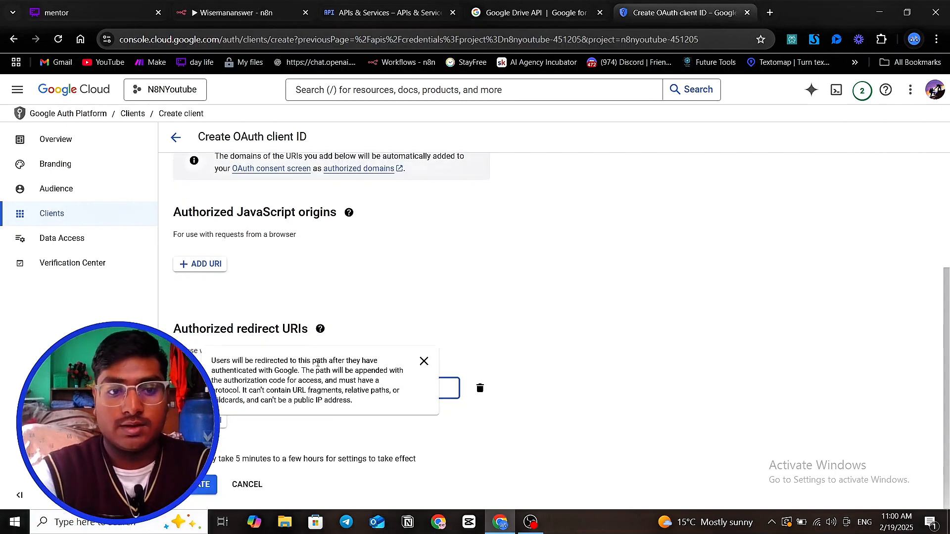
pyautogui.click(203, 487)
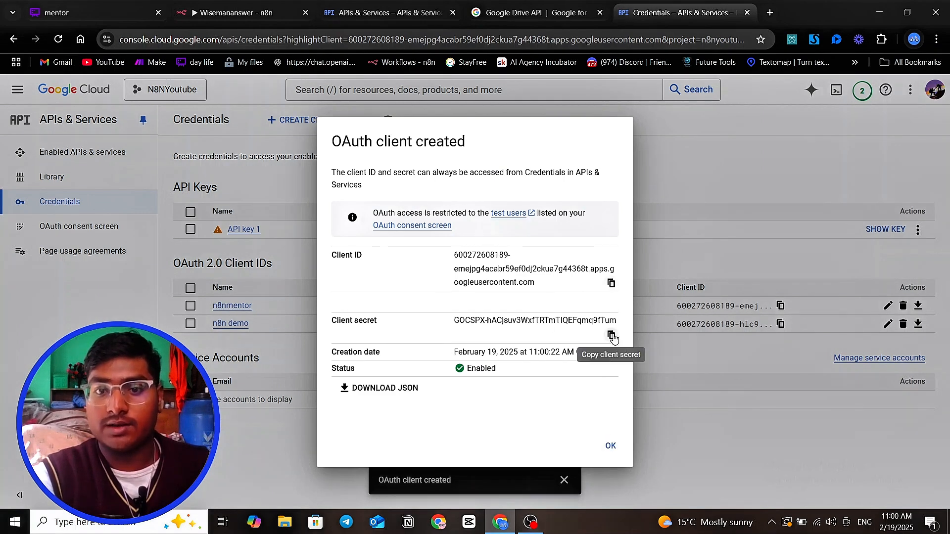
# Step: Copy the new client's ID from Google Cloud into the Client ID field of the n8n Google Drive credential
pyautogui.click(612, 283)
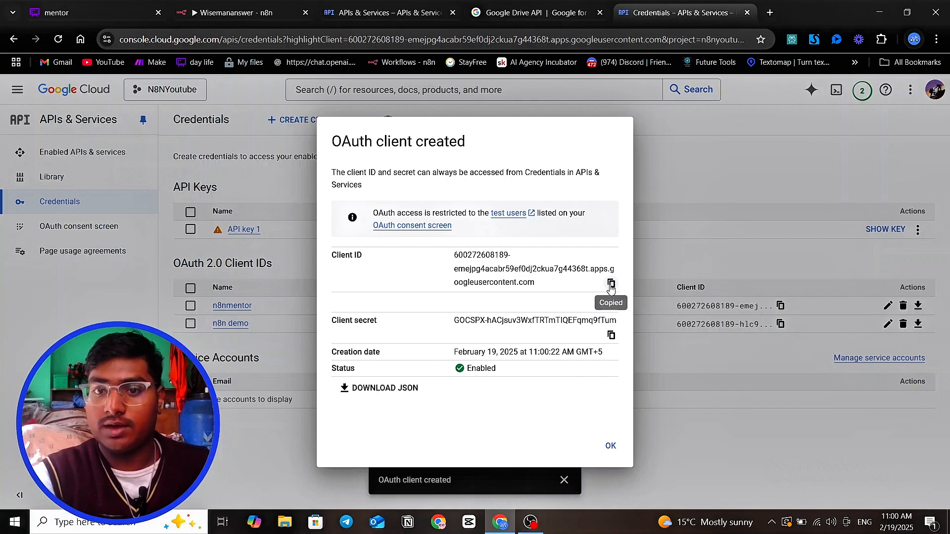
pyautogui.click(232, 13)
pyautogui.click(323, 314)
pyautogui.hotkey('ctrl', 'v')
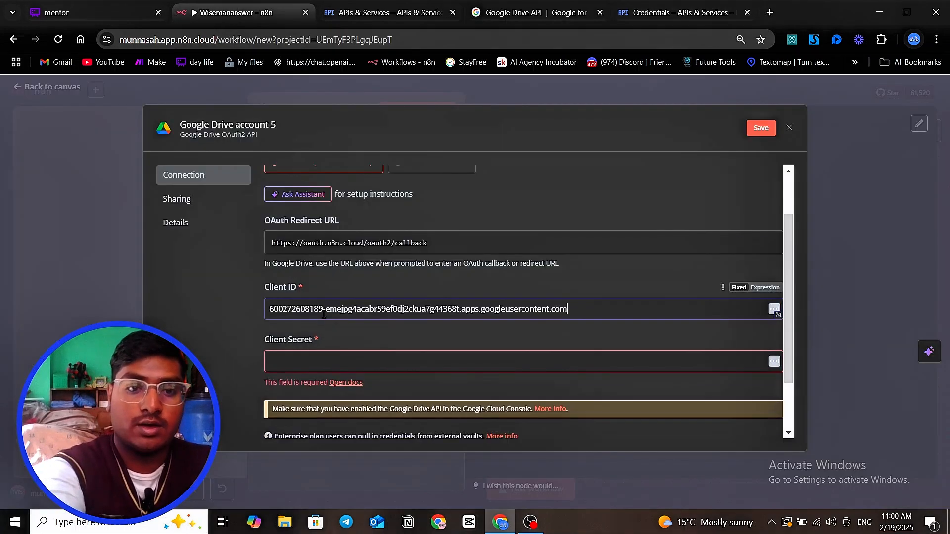
# Step: Copy the new client's secret from Google Cloud into the Client Secret field of the n8n Google Drive credential
pyautogui.click(386, 13)
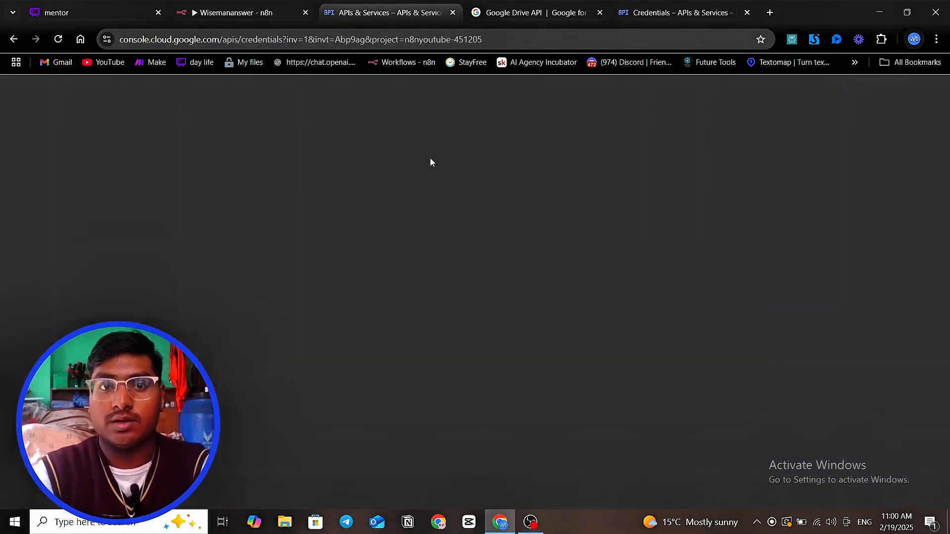
pyautogui.click(527, 14)
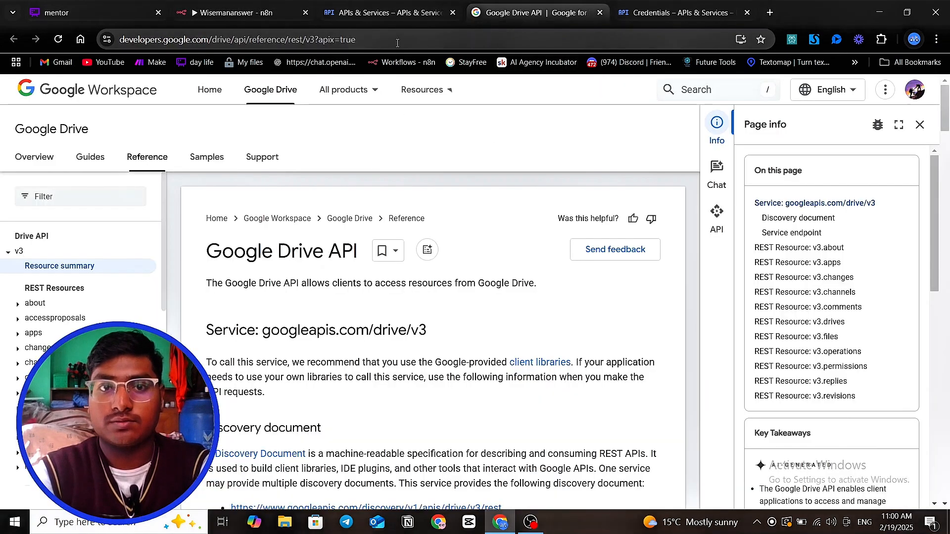
pyautogui.click(652, 15)
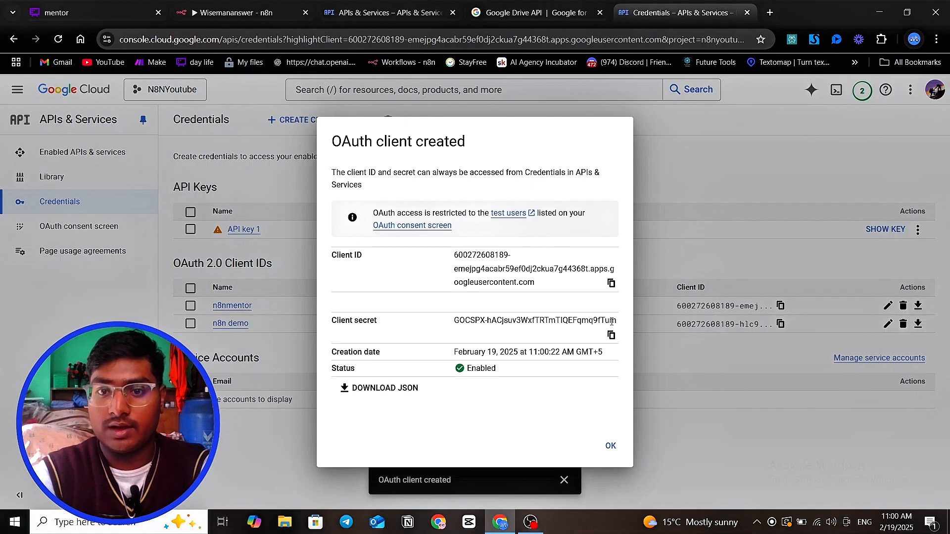
pyautogui.click(612, 335)
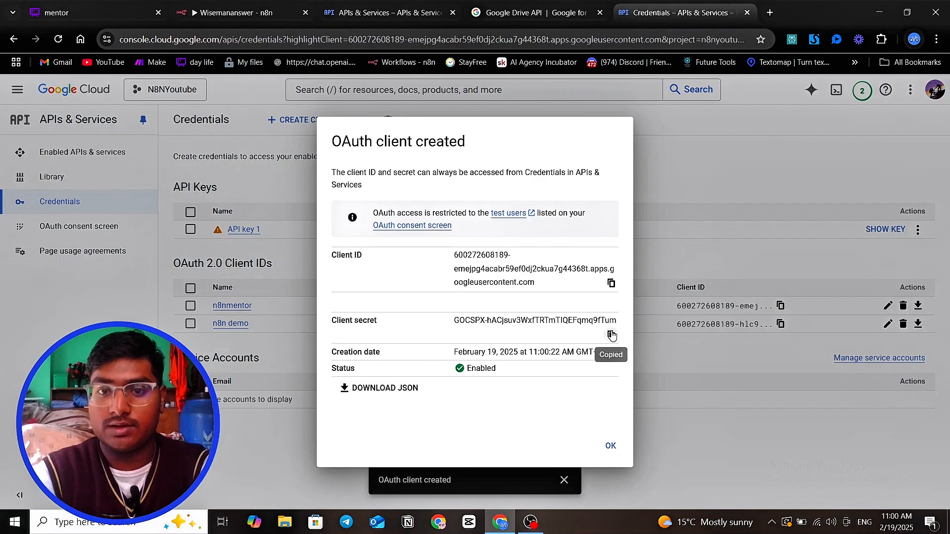
pyautogui.click(238, 15)
pyautogui.click(330, 332)
pyautogui.hotkey('ctrl', 'v')
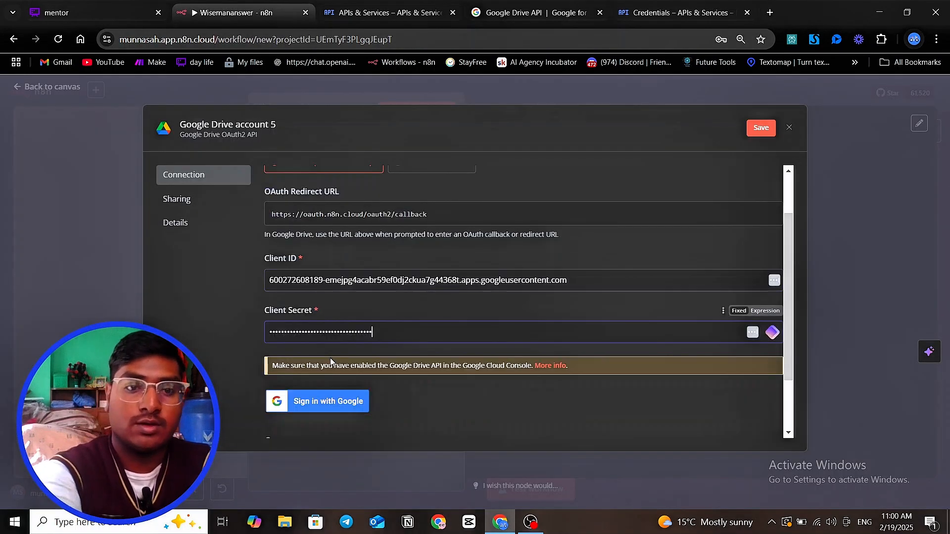
# Step: Try to authorize the Google Drive credential with the first Google account, continuing past the unverified-app notice, and close the consent window
pyautogui.click(316, 403)
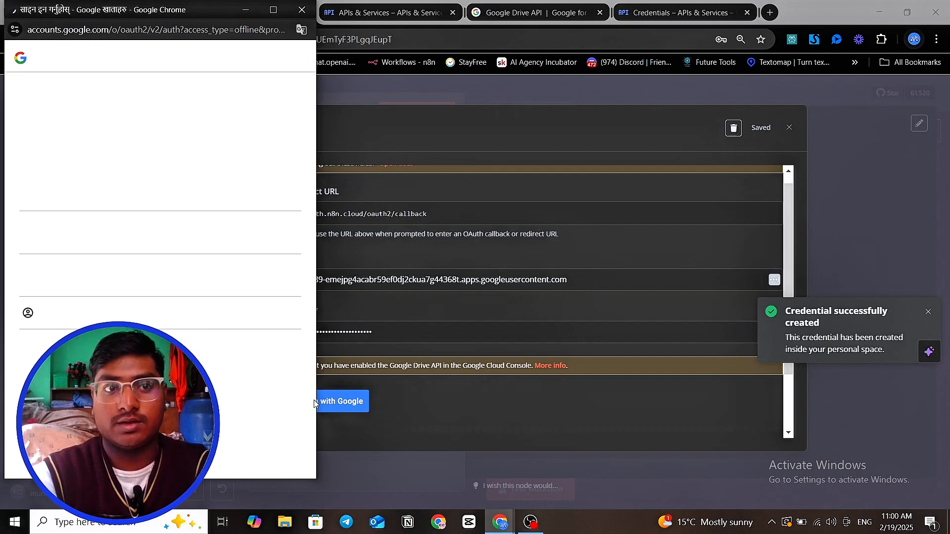
pyautogui.click(101, 196)
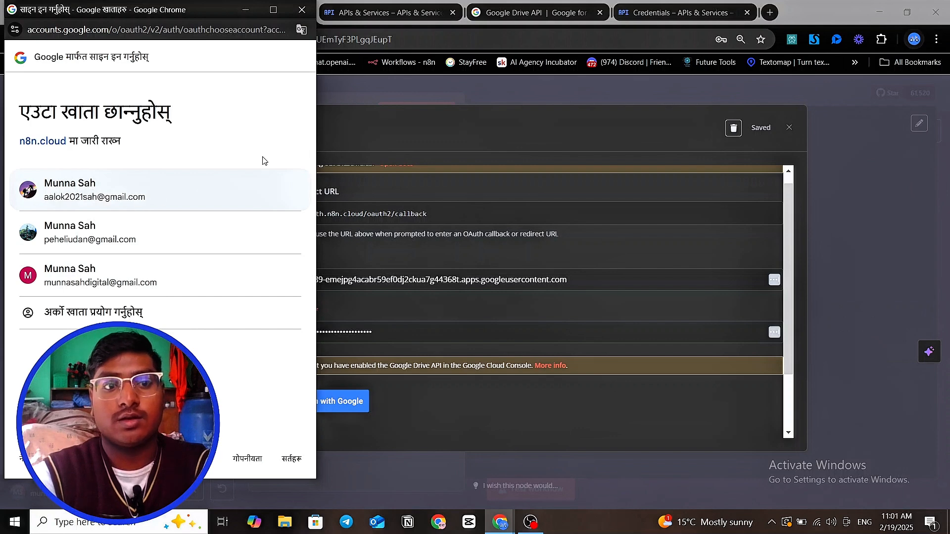
pyautogui.click(128, 197)
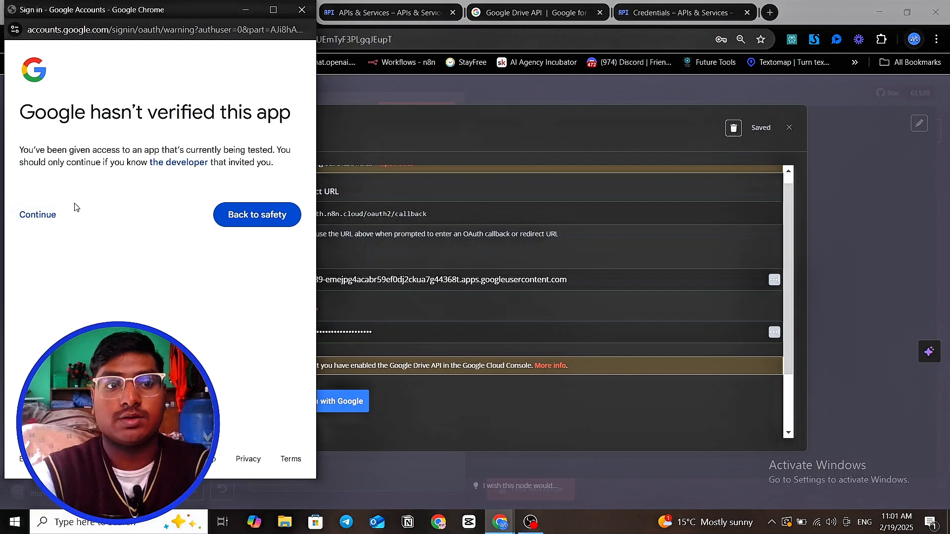
pyautogui.click(46, 215)
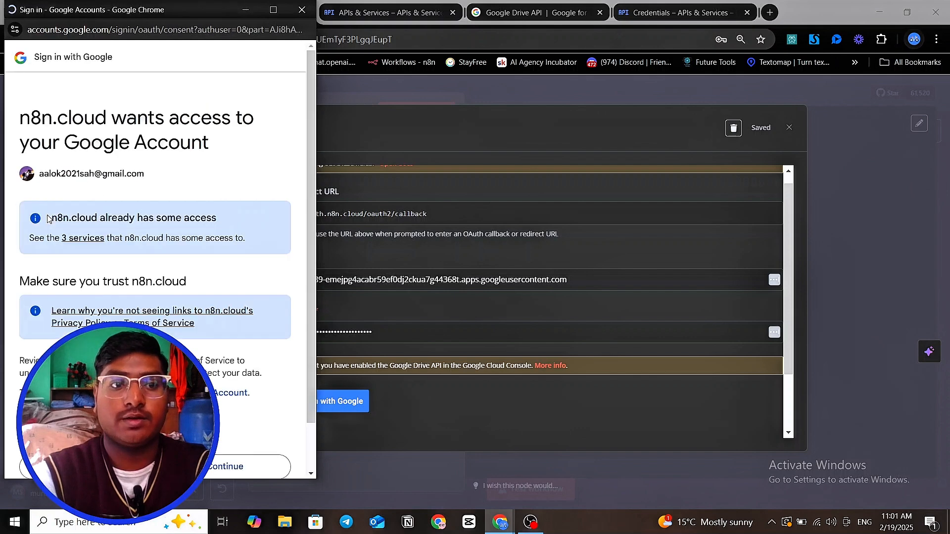
pyautogui.scroll(-1, 47, 219)
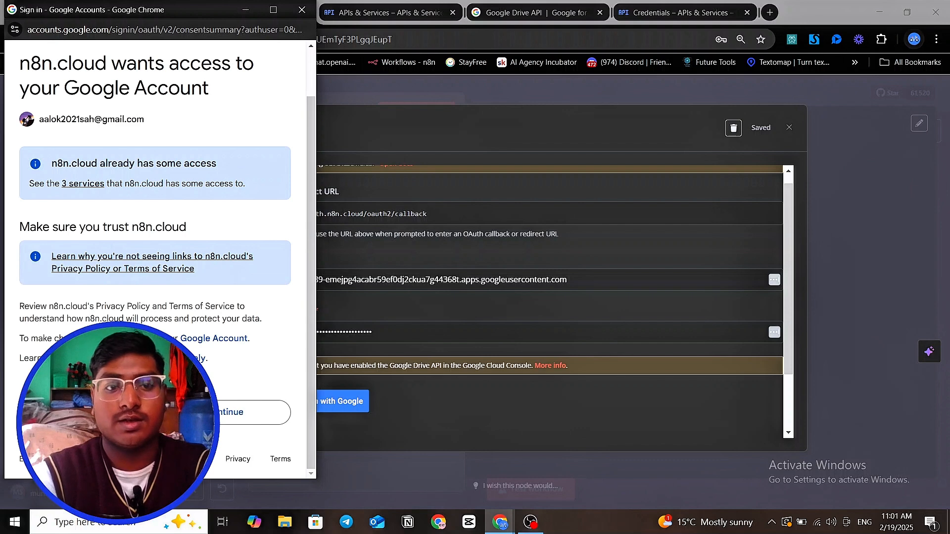
pyautogui.click(209, 412)
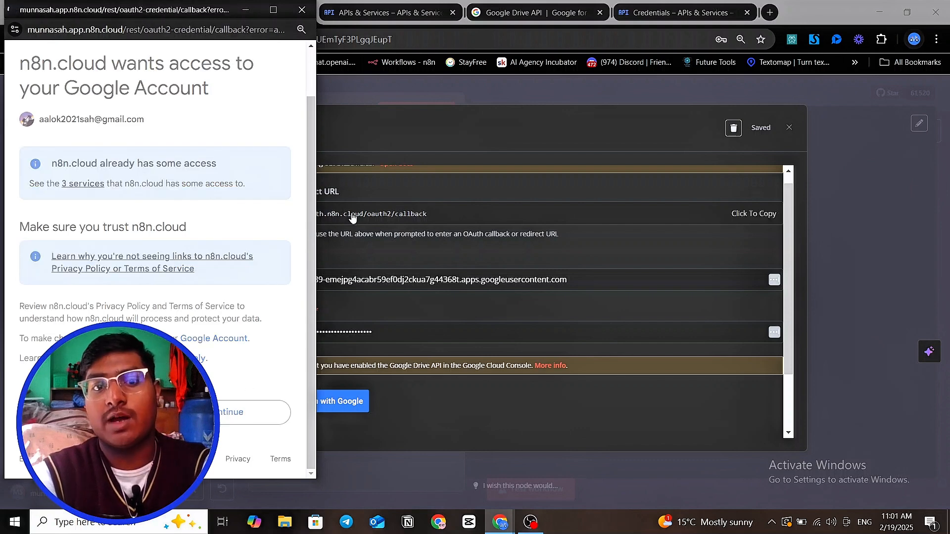
pyautogui.click(300, 10)
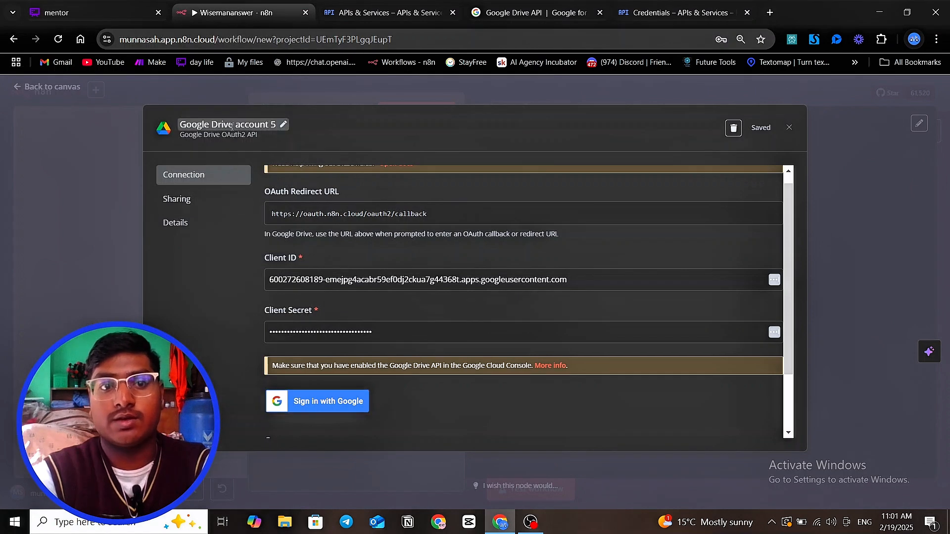
# Step: Return to the Google Cloud credentials, dismiss the created-client details and delete the n8nmentor OAuth client
pyautogui.click(278, 138)
pyautogui.click(643, 10)
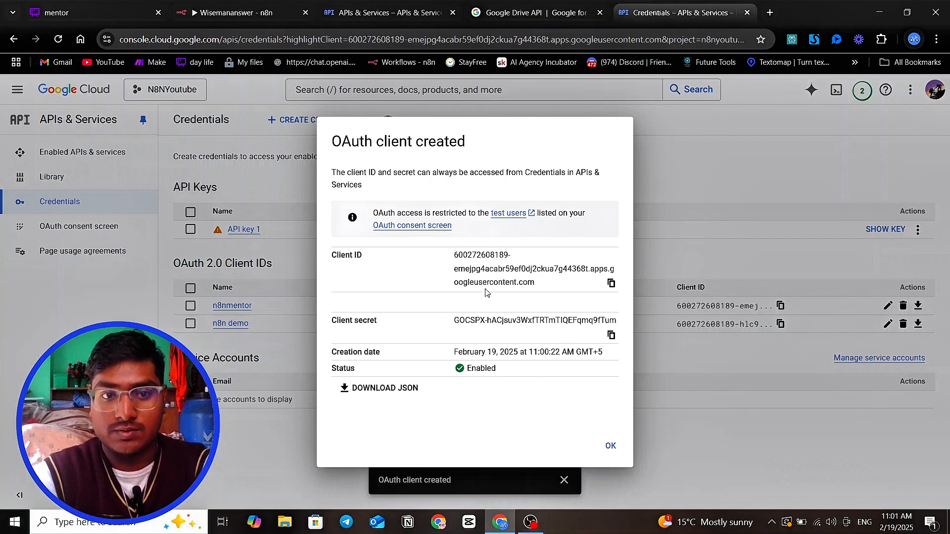
pyautogui.click(610, 446)
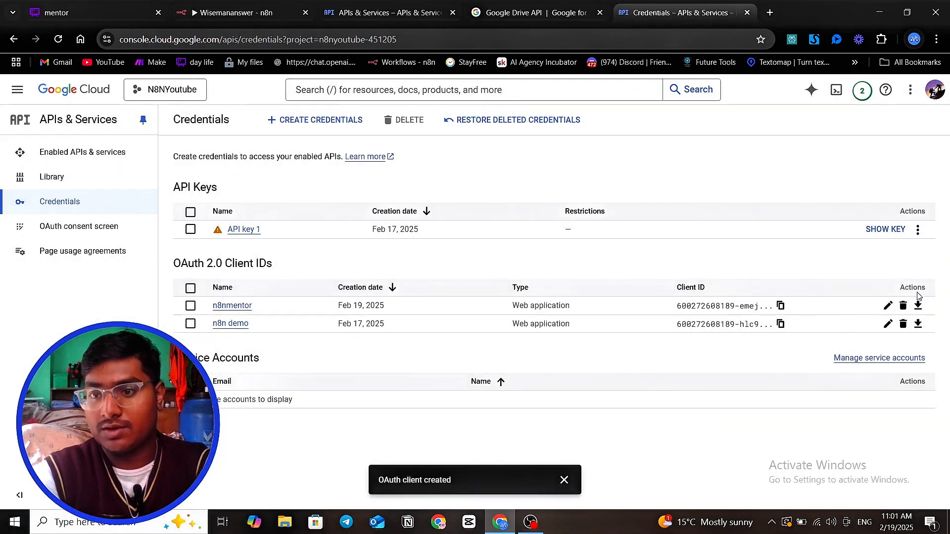
pyautogui.click(902, 307)
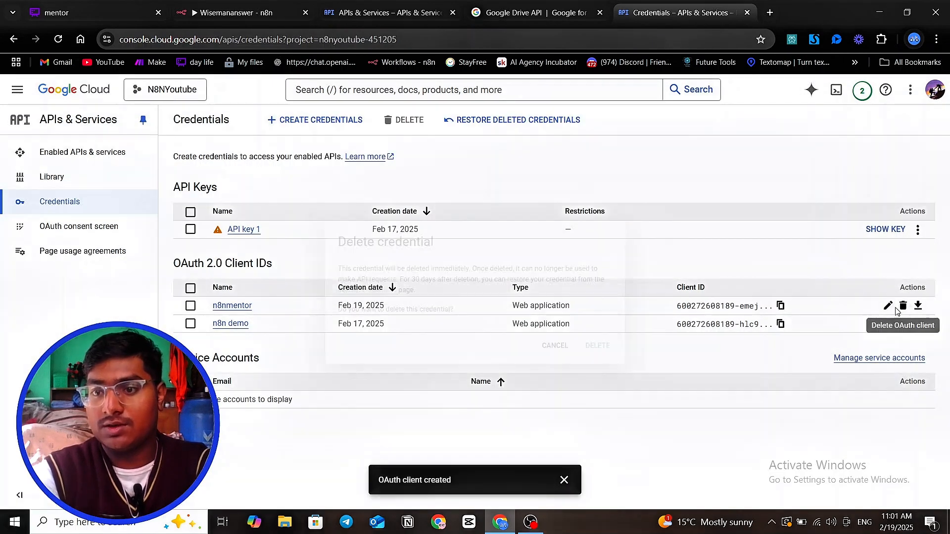
pyautogui.click(615, 353)
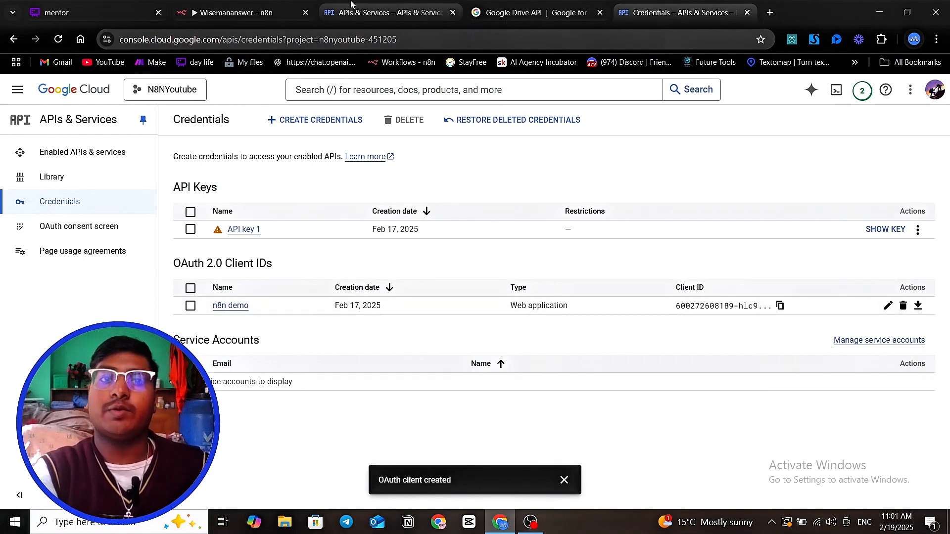
# Step: Return to n8n, close the unconnected Google Drive account 5 credential and select n8n_AA as the Google Drive trigger's credential
pyautogui.click(242, 13)
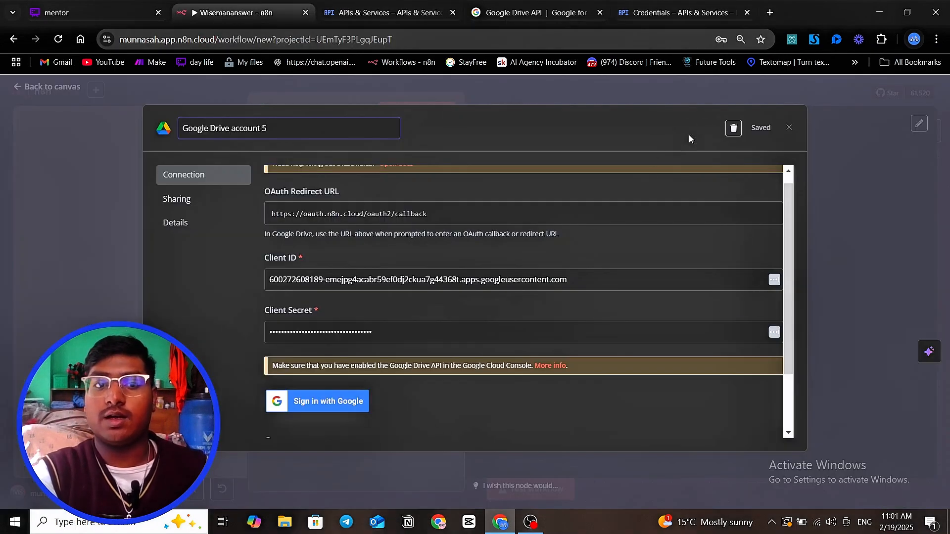
pyautogui.click(788, 128)
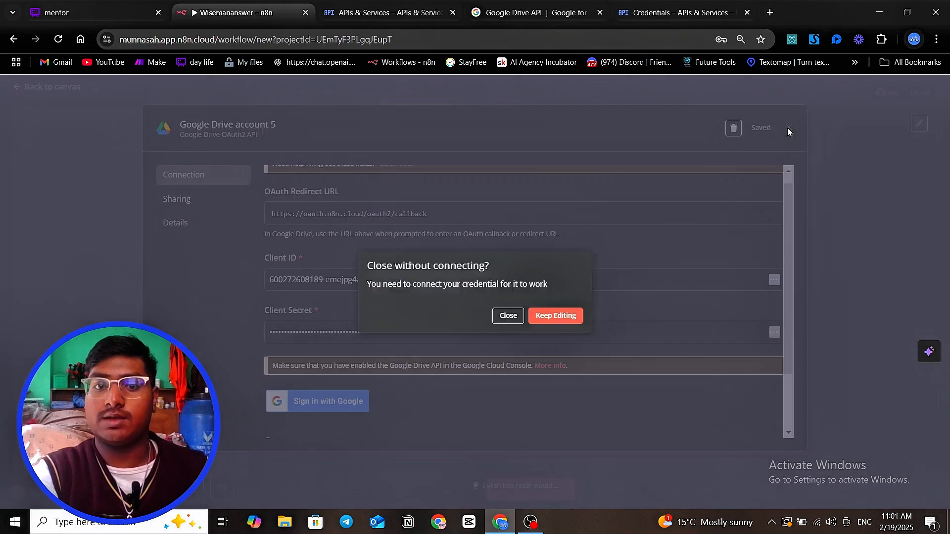
pyautogui.click(508, 316)
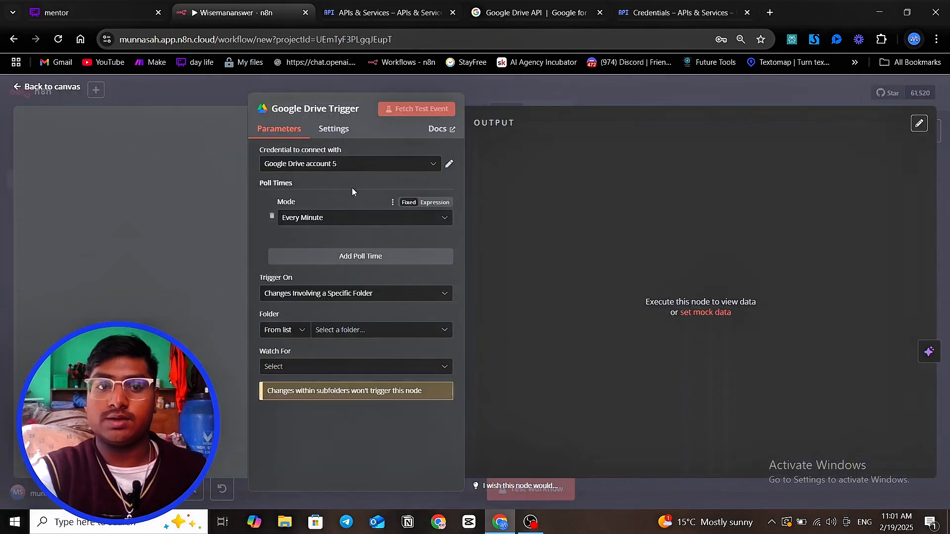
pyautogui.click(348, 168)
pyautogui.click(333, 312)
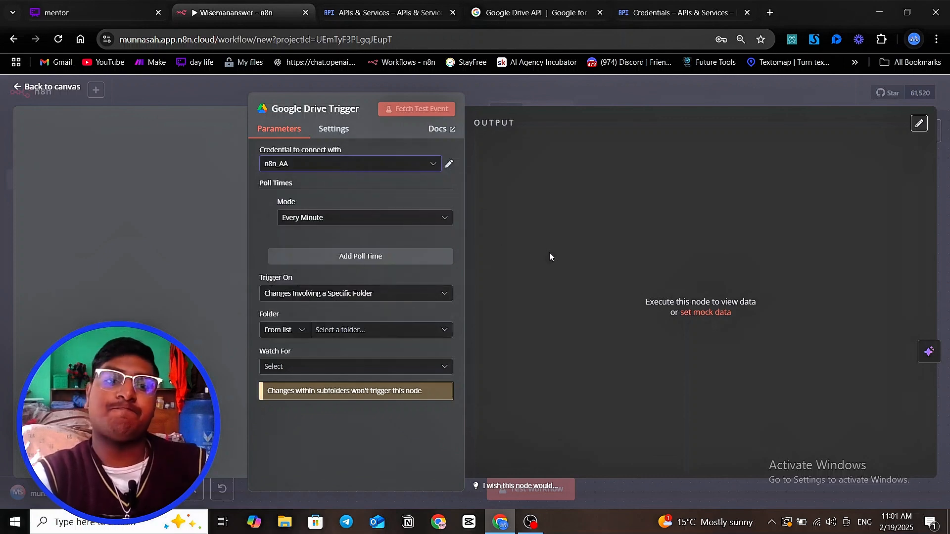
# Step: Set the Google Drive trigger to poll every minute and to fire on changes involving a specific folder
pyautogui.click(319, 218)
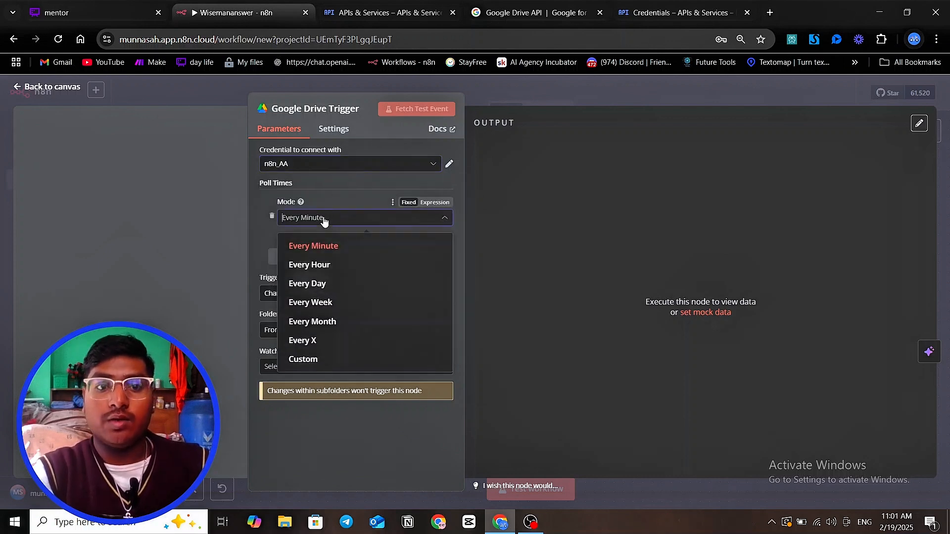
pyautogui.click(321, 245)
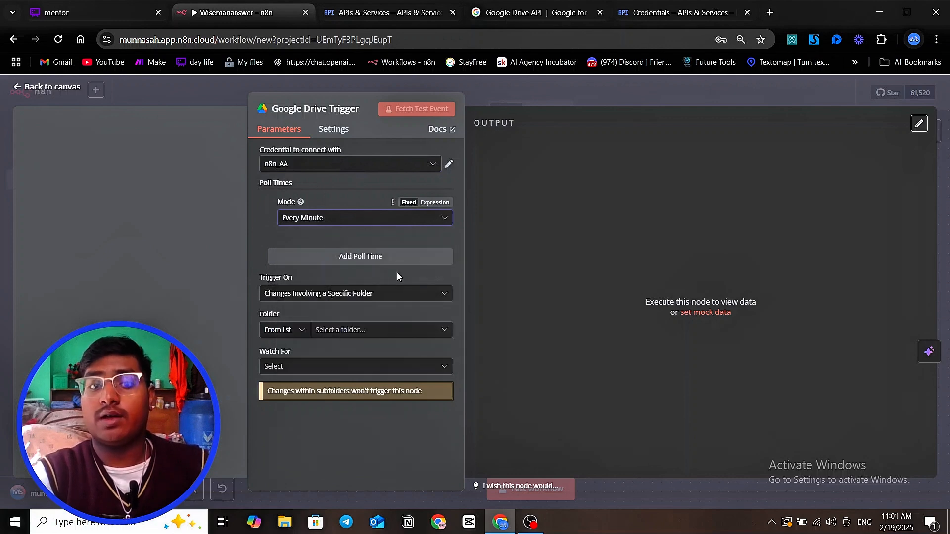
pyautogui.click(327, 299)
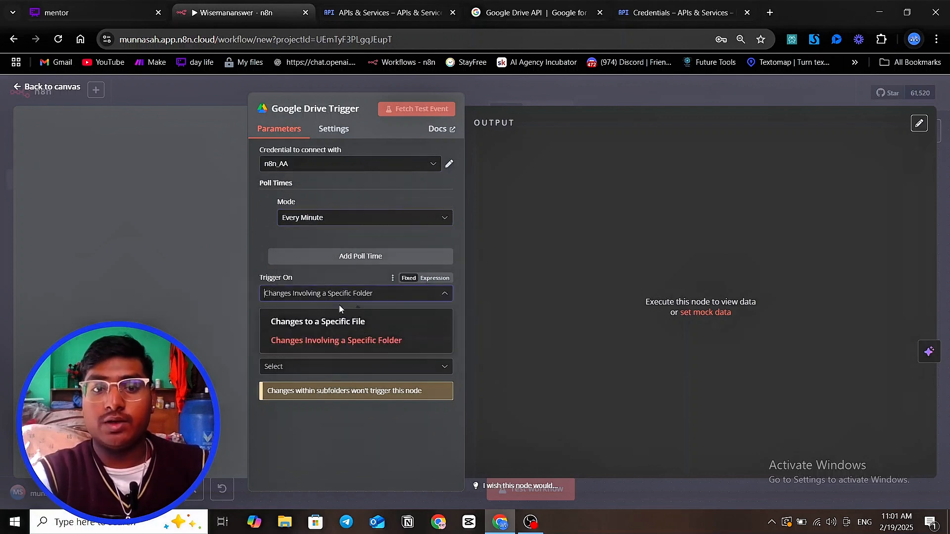
pyautogui.click(349, 341)
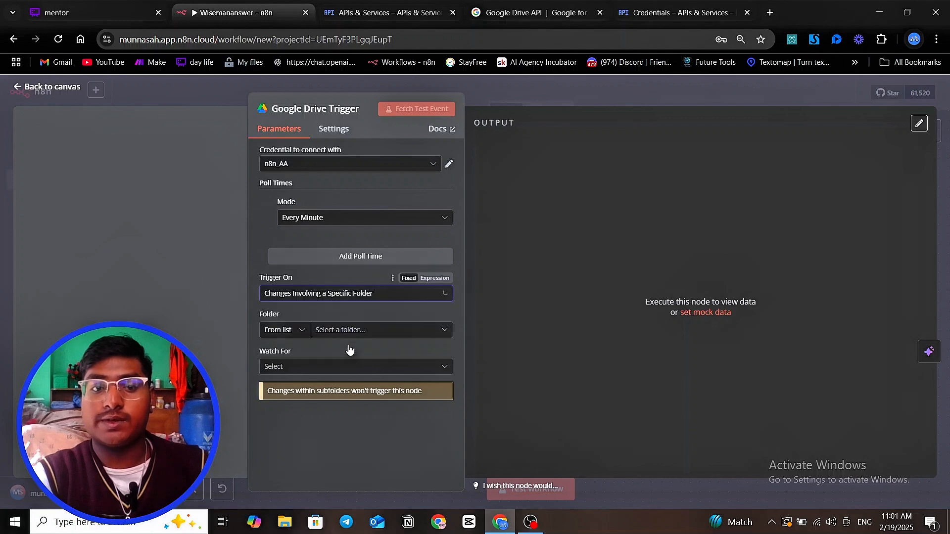
# Step: Search Google for "google drive" in a new browser tab and open My Drive from the sign-in result
pyautogui.click(771, 13)
pyautogui.click(482, 254)
pyautogui.write('google ')
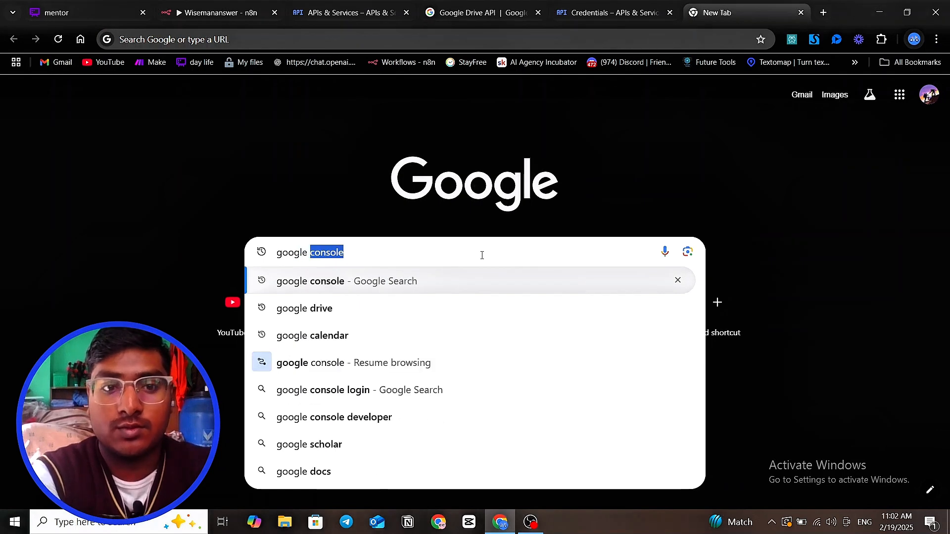
pyautogui.write('drive')
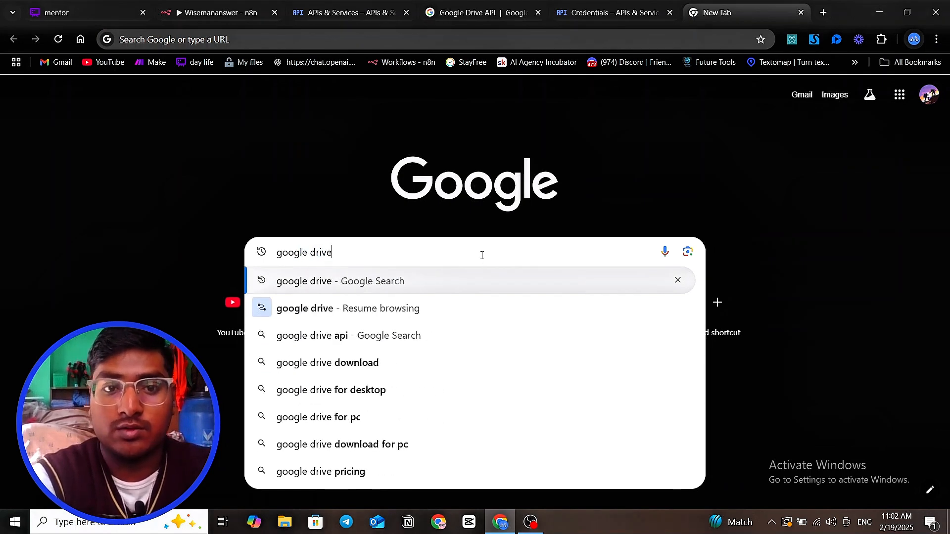
pyautogui.press('Return')
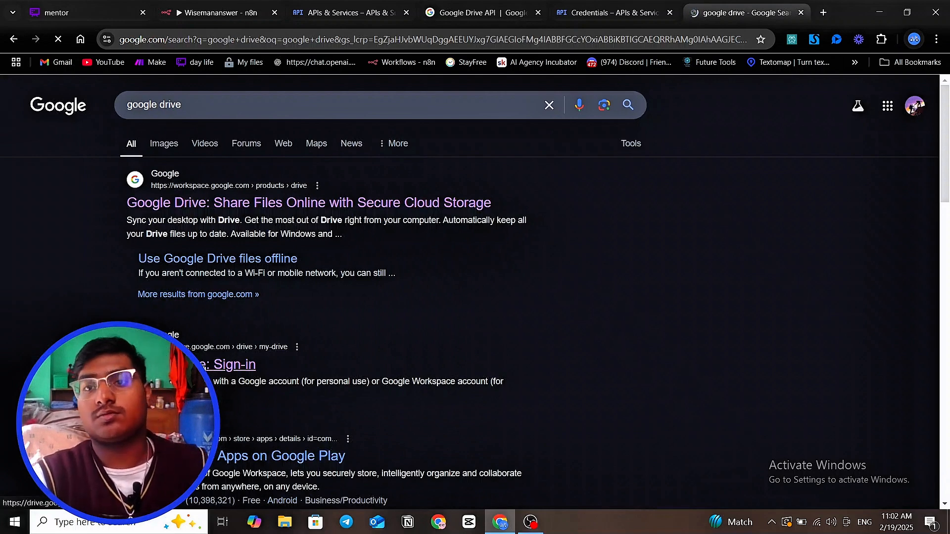
pyautogui.click(202, 366)
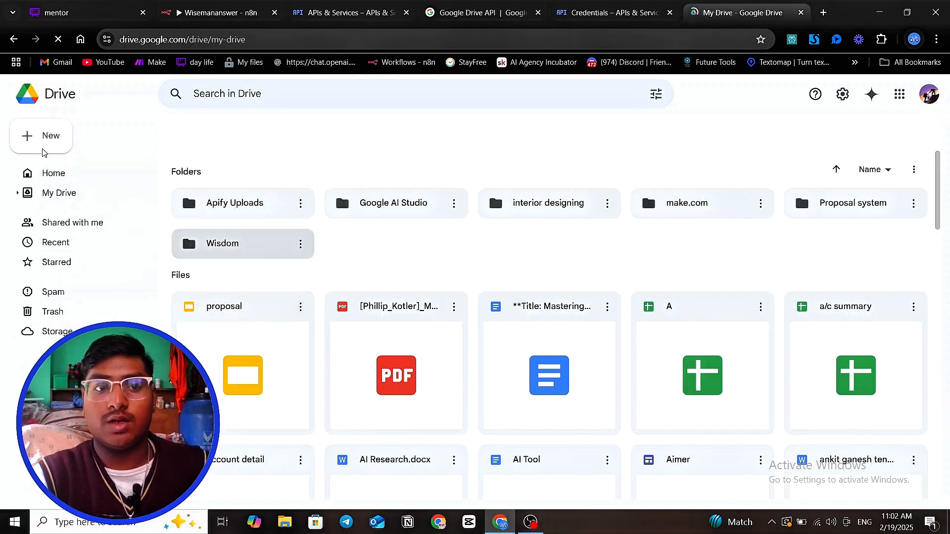
pyautogui.click(48, 147)
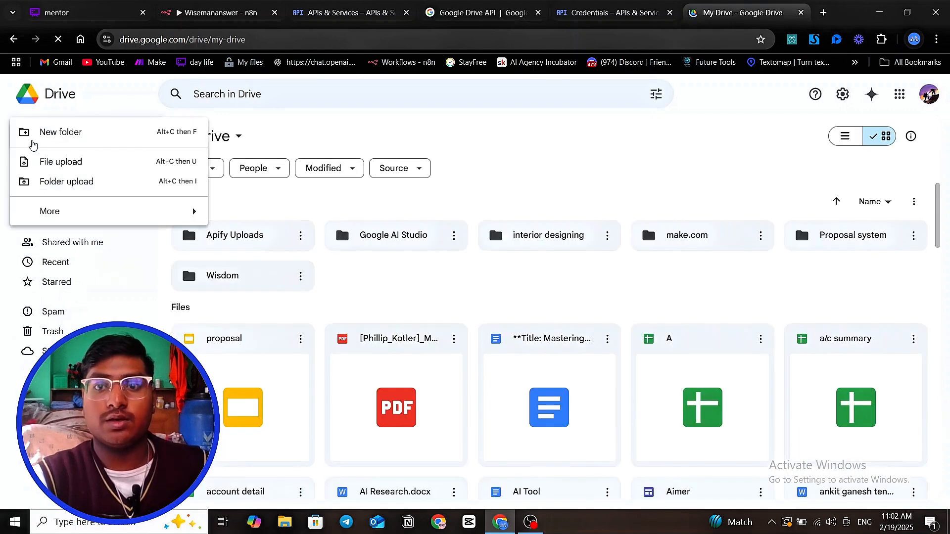
pyautogui.click(45, 169)
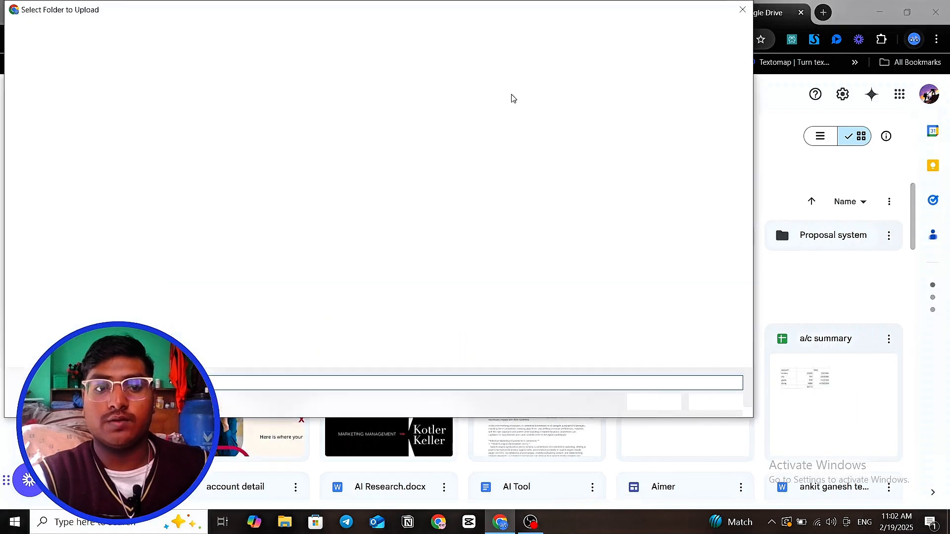
pyautogui.press('Escape')
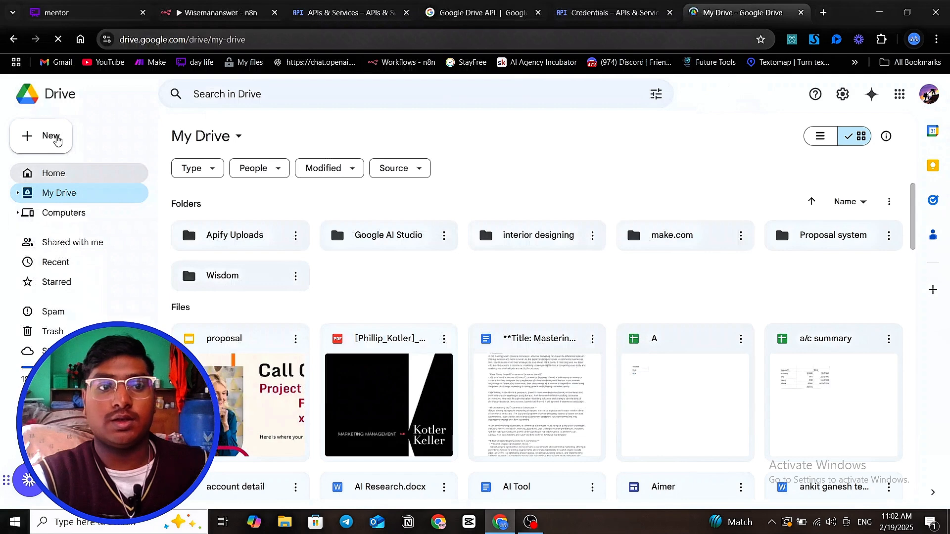
# Step: Create a new folder named n8n_mentor in My Drive
pyautogui.click(44, 142)
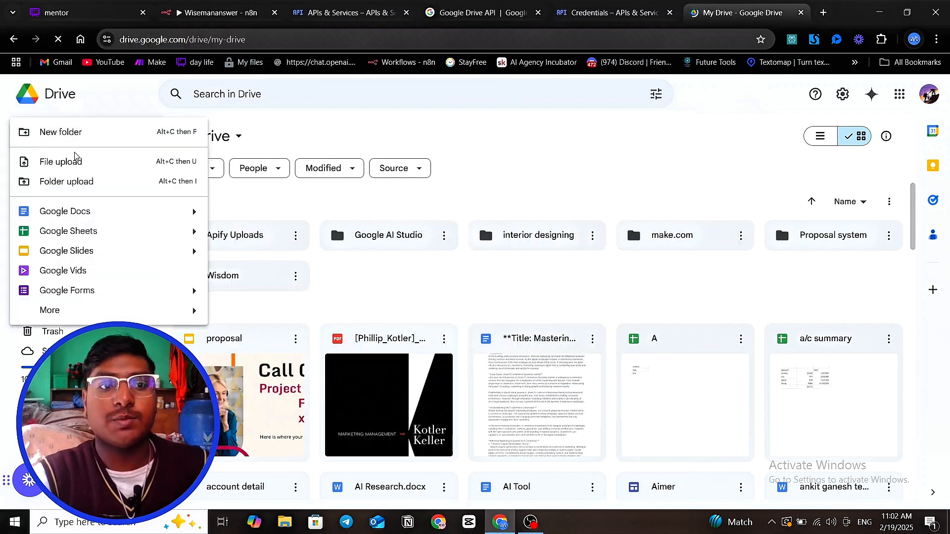
pyautogui.click(74, 131)
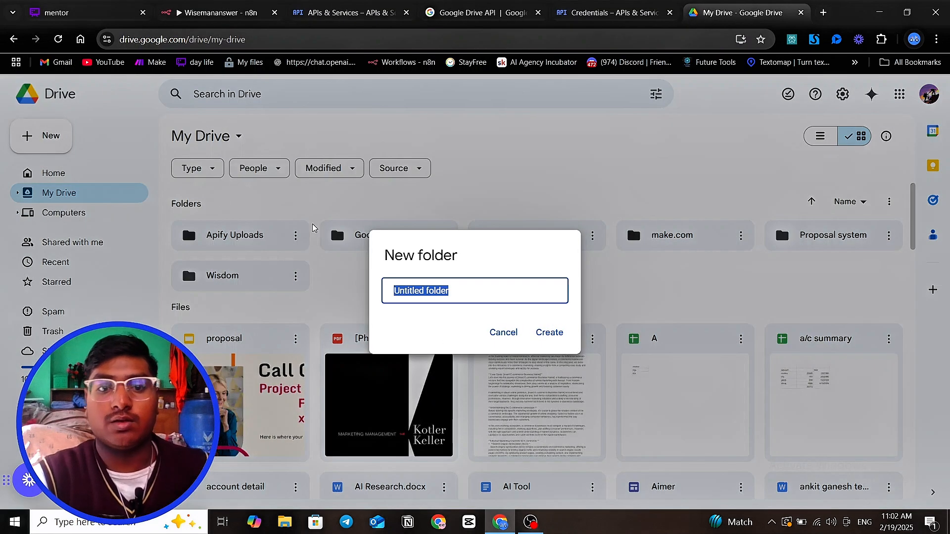
pyautogui.write('n8n')
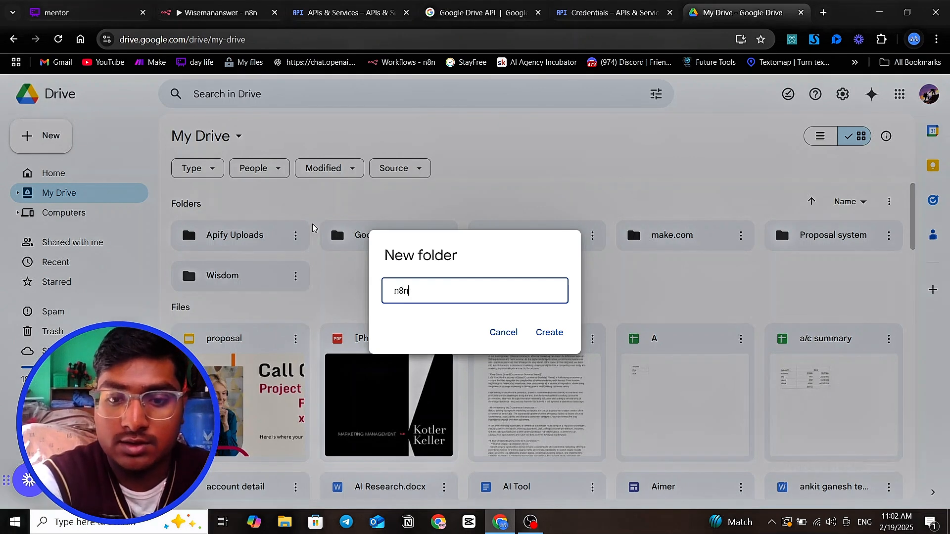
pyautogui.write('_mentor')
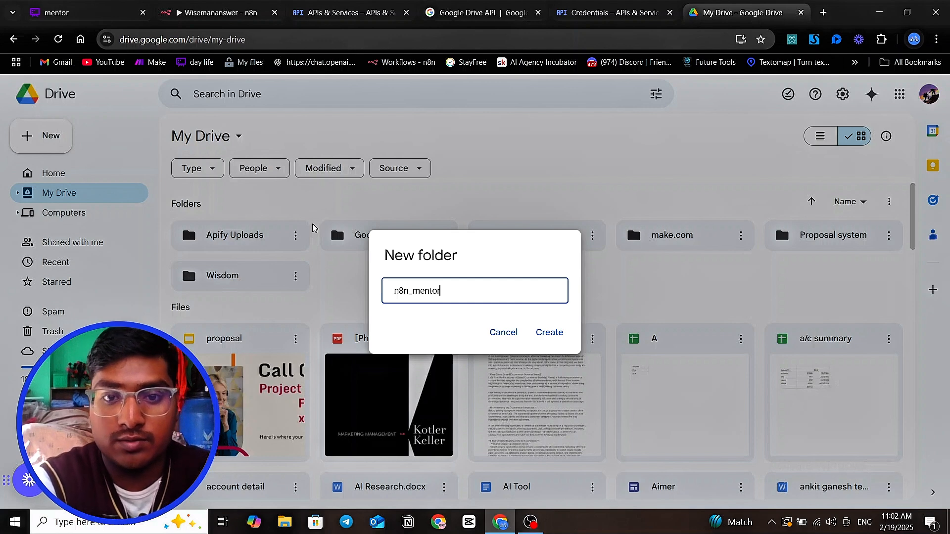
pyautogui.click(547, 332)
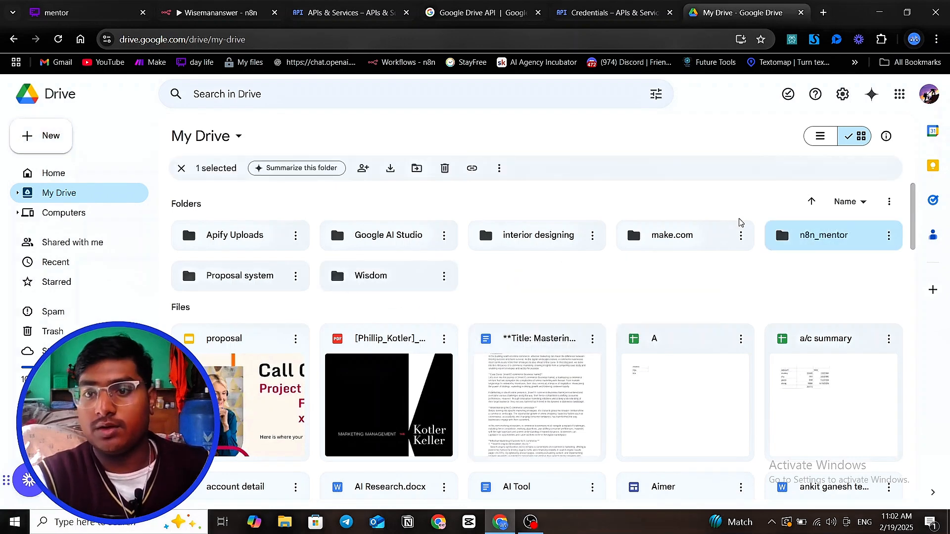
pyautogui.moveTo(782, 238)
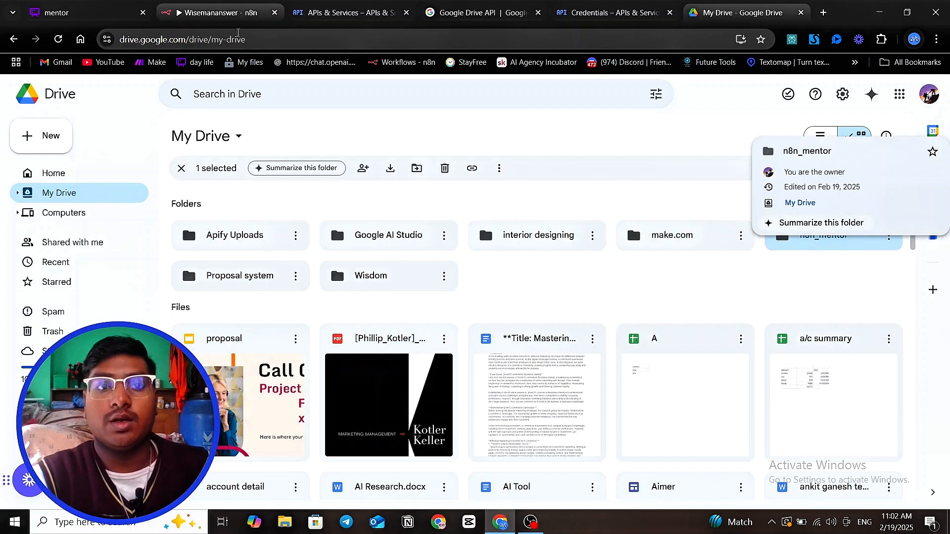
# Step: Switch to n8n and make the Google Drive trigger watch the n8n_mentor folder for File Created events
pyautogui.click(220, 13)
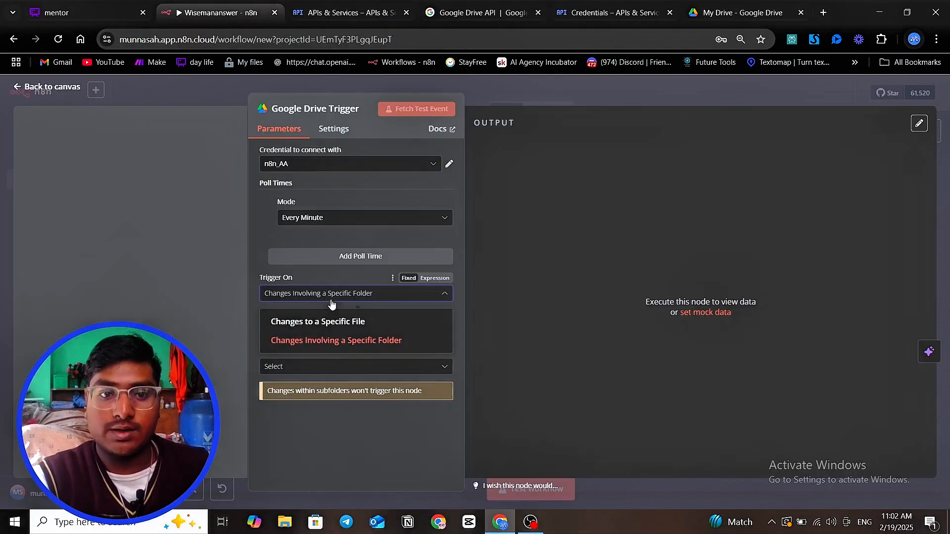
pyautogui.click(343, 341)
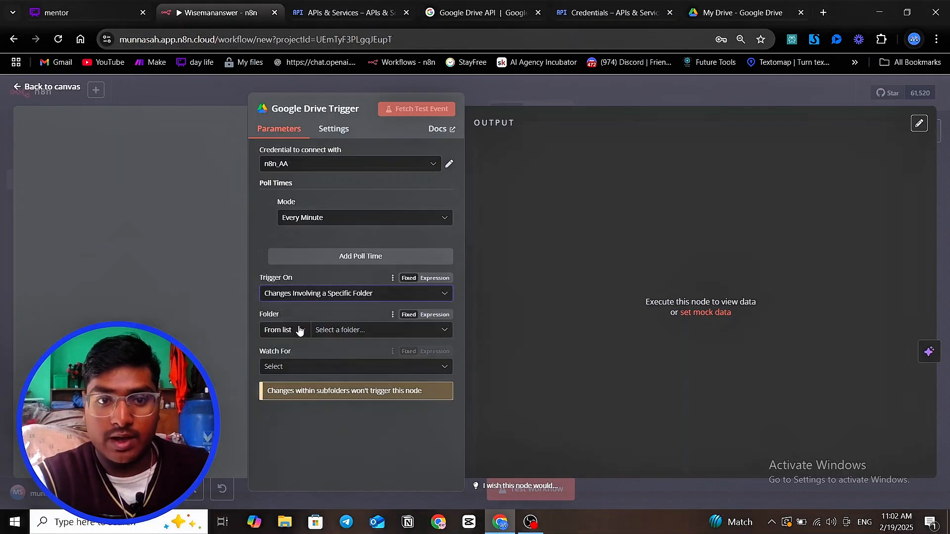
pyautogui.click(348, 336)
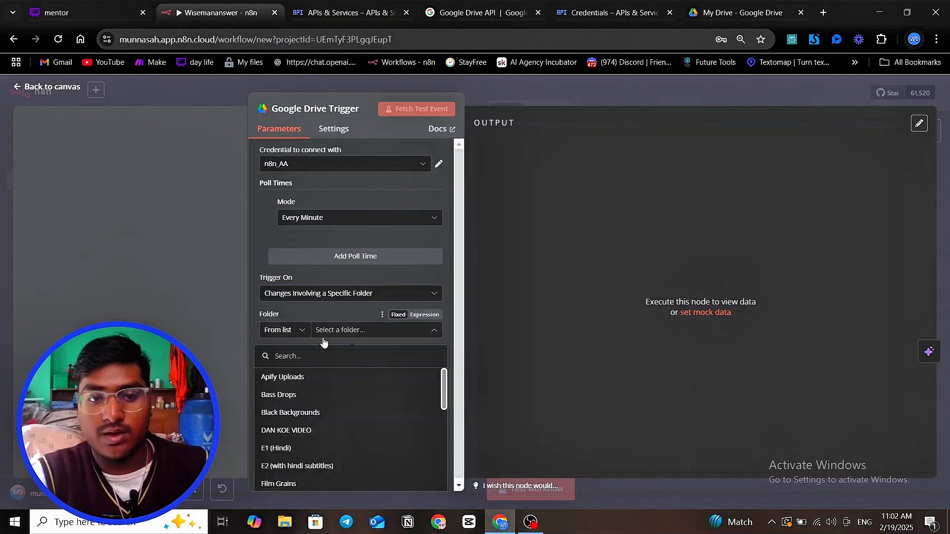
pyautogui.write('n8n')
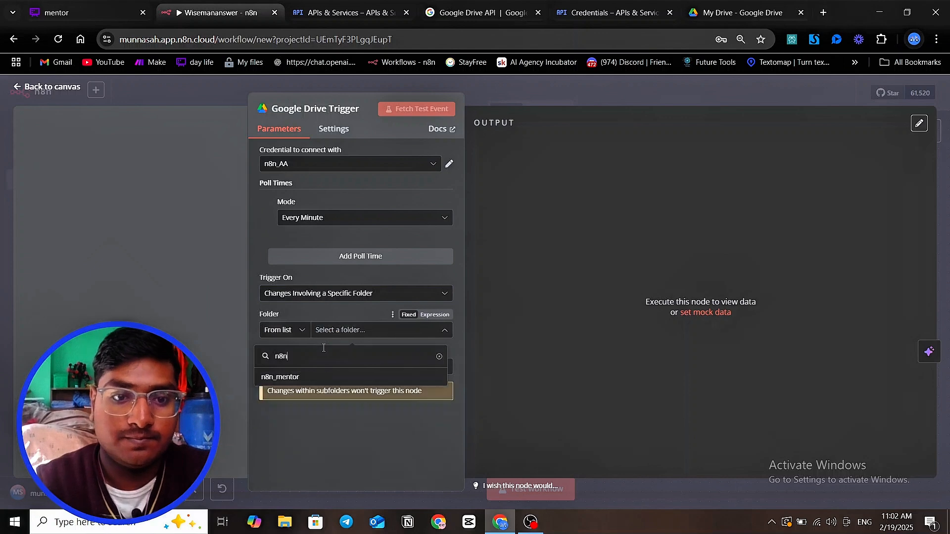
pyautogui.click(305, 377)
pyautogui.click(305, 372)
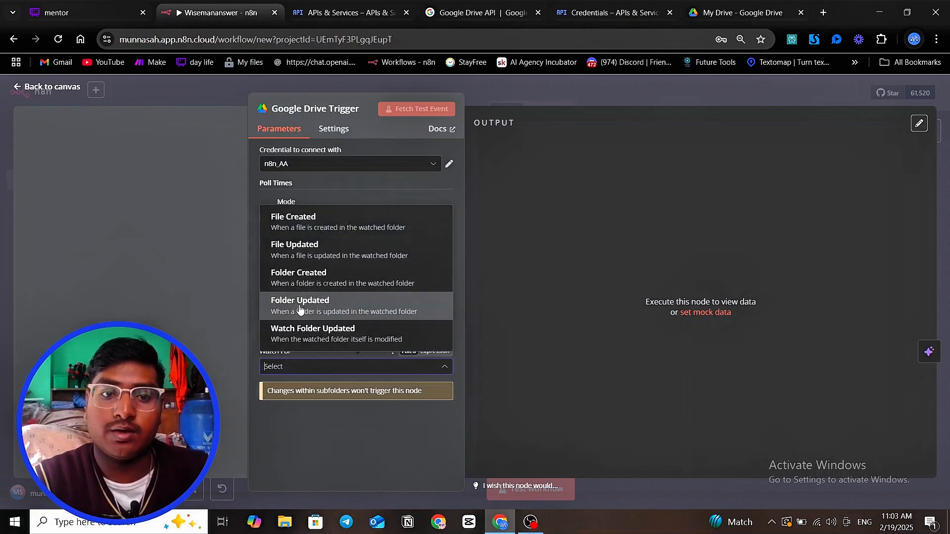
pyautogui.click(324, 227)
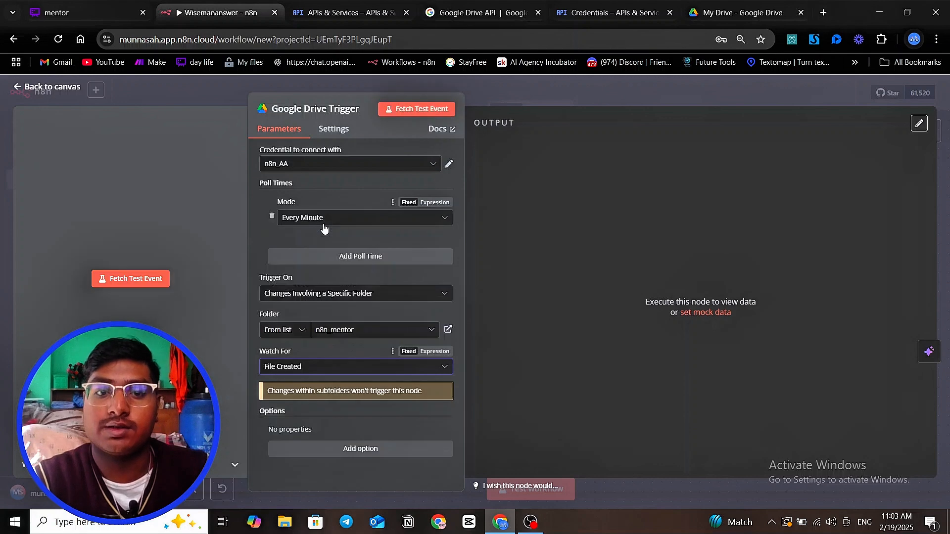
# Step: Fetch a test event with the Google Drive trigger
pyautogui.click(420, 110)
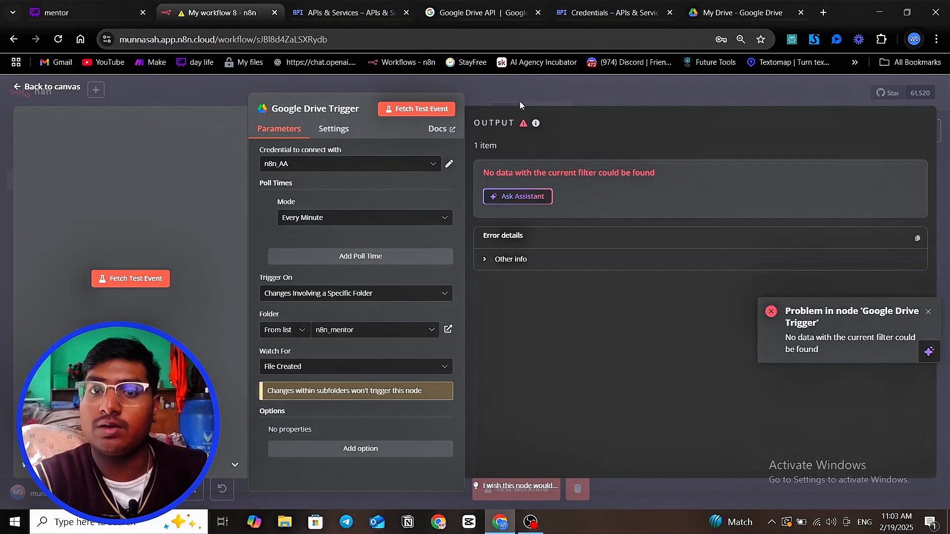
pyautogui.click(519, 101)
pyautogui.moveTo(557, 224); pyautogui.dragTo(446, 243)
# Step: Switch to Google Drive, look through the files in the Wisdom folder and return to My Drive
pyautogui.click(712, 13)
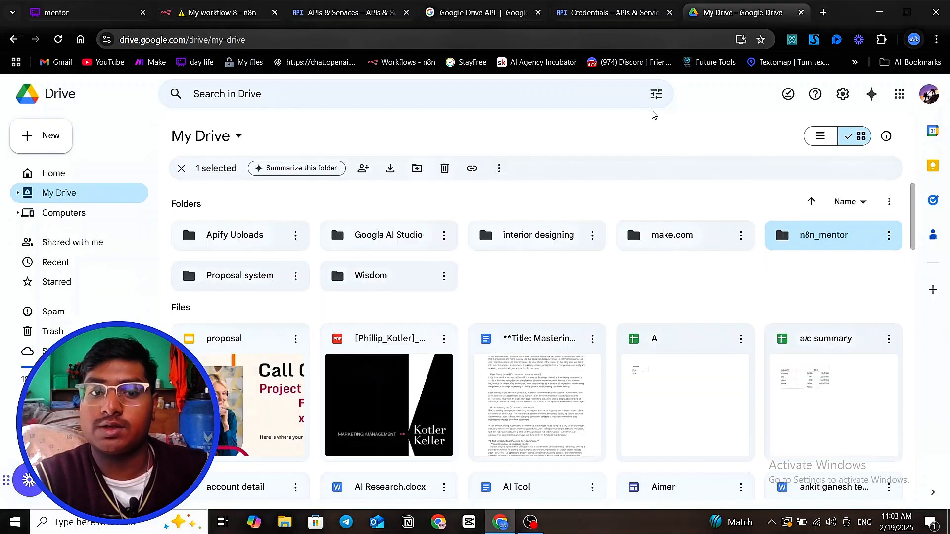
pyautogui.scroll(-1, 541, 218)
pyautogui.click(376, 210)
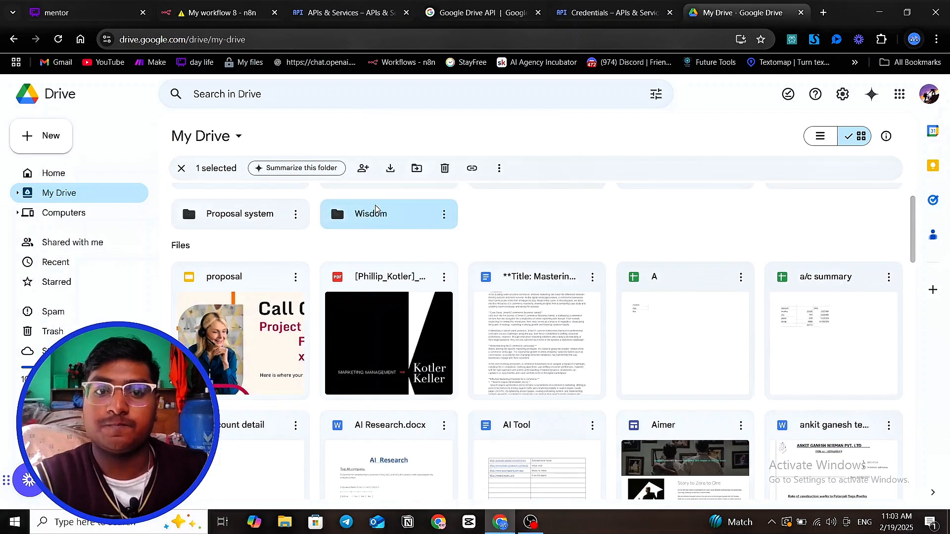
pyautogui.doubleClick(388, 214)
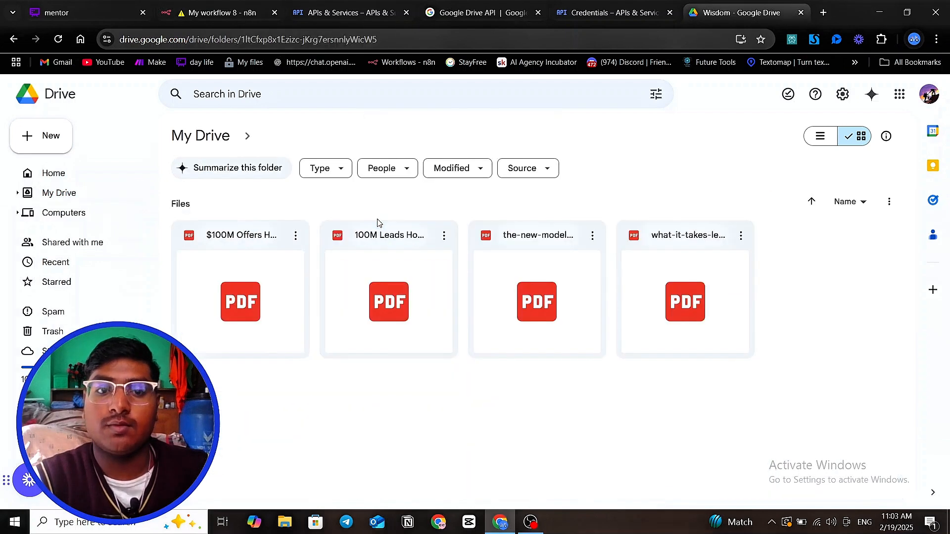
pyautogui.click(13, 39)
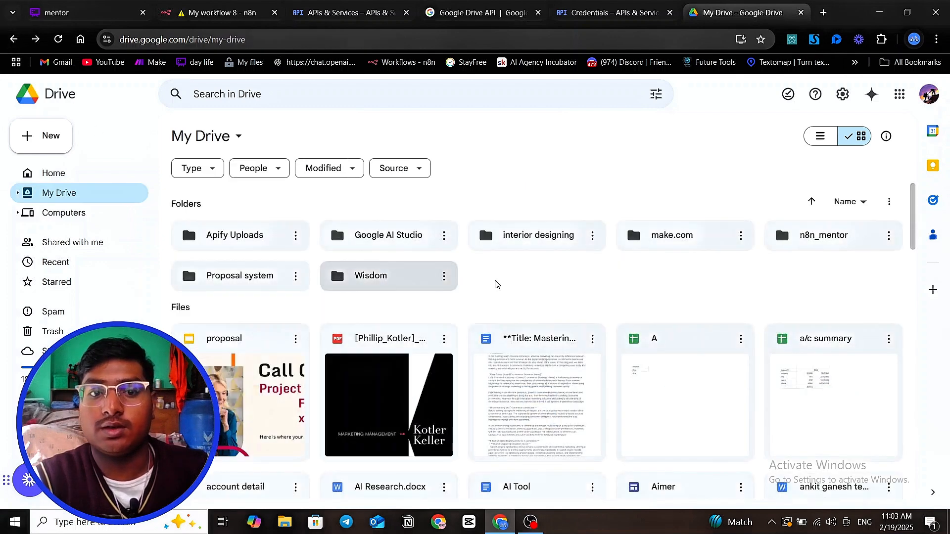
# Step: Upload the $100M Offers PDF from the Desktop's Ai automaction > book folder into the n8n_mentor folder
pyautogui.doubleClick(827, 246)
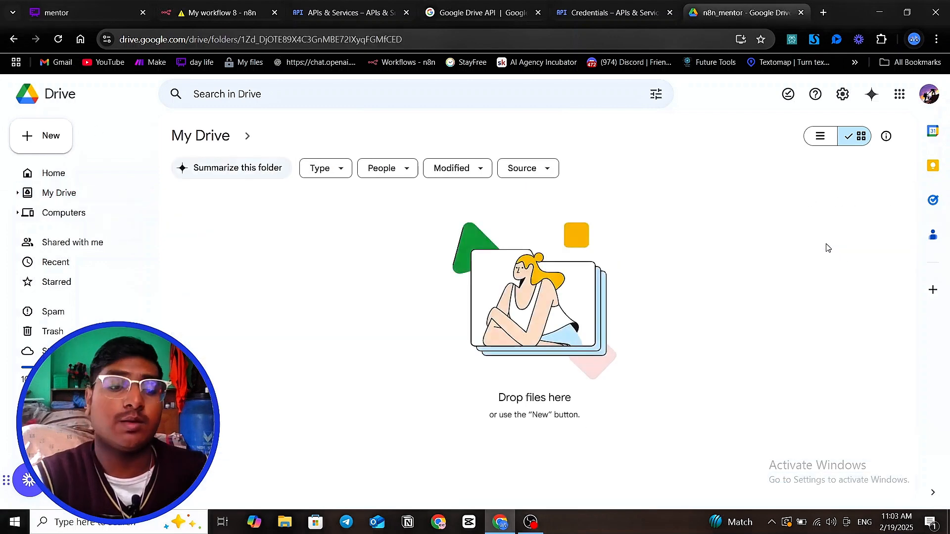
pyautogui.click(15, 141)
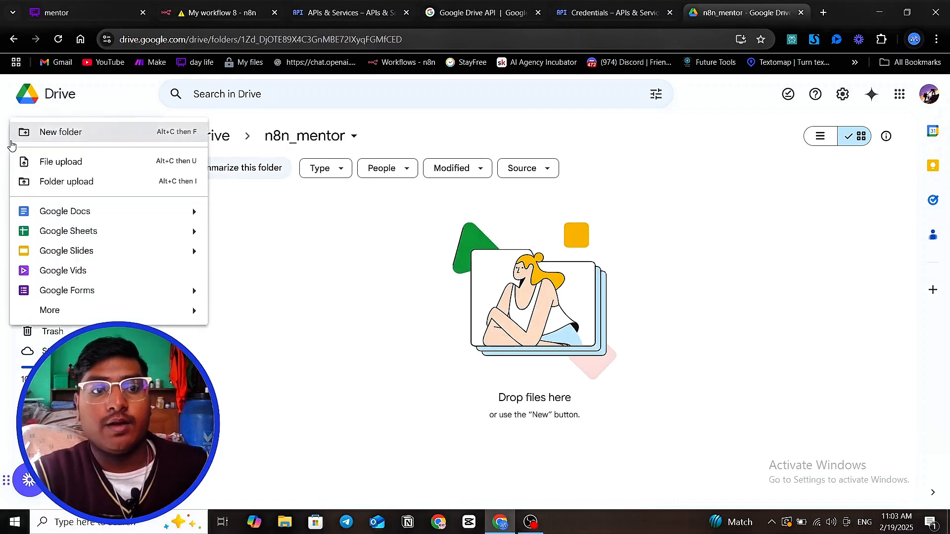
pyautogui.click(77, 161)
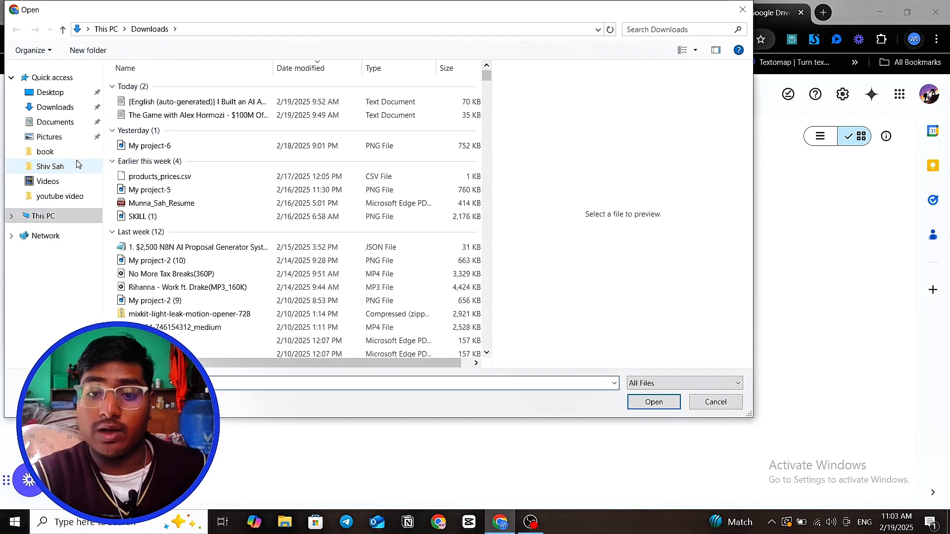
pyautogui.click(66, 106)
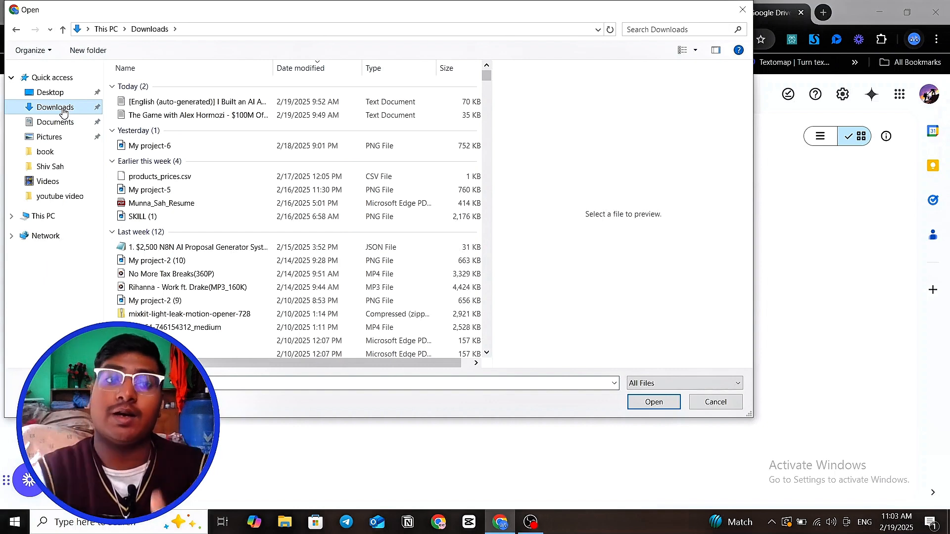
pyautogui.click(65, 92)
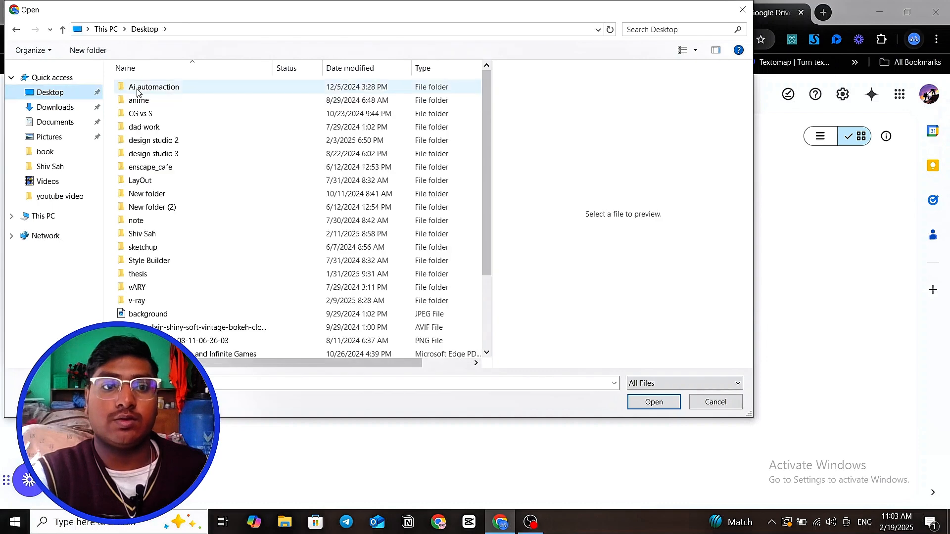
pyautogui.doubleClick(139, 88)
pyautogui.doubleClick(136, 88)
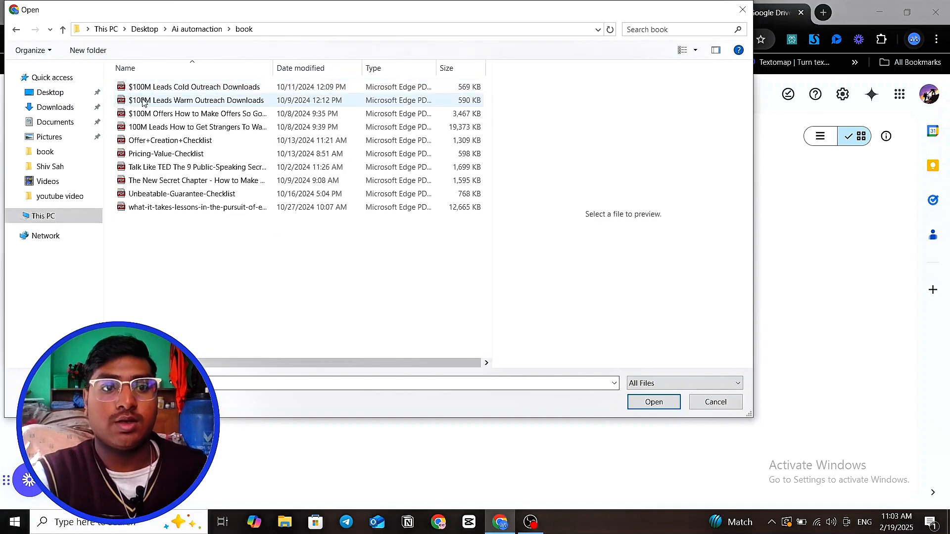
pyautogui.click(218, 114)
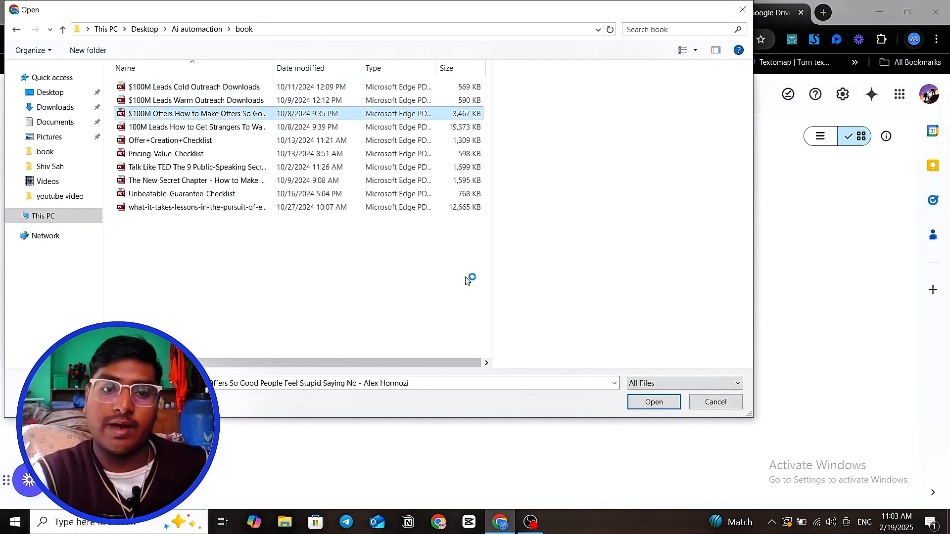
pyautogui.click(656, 403)
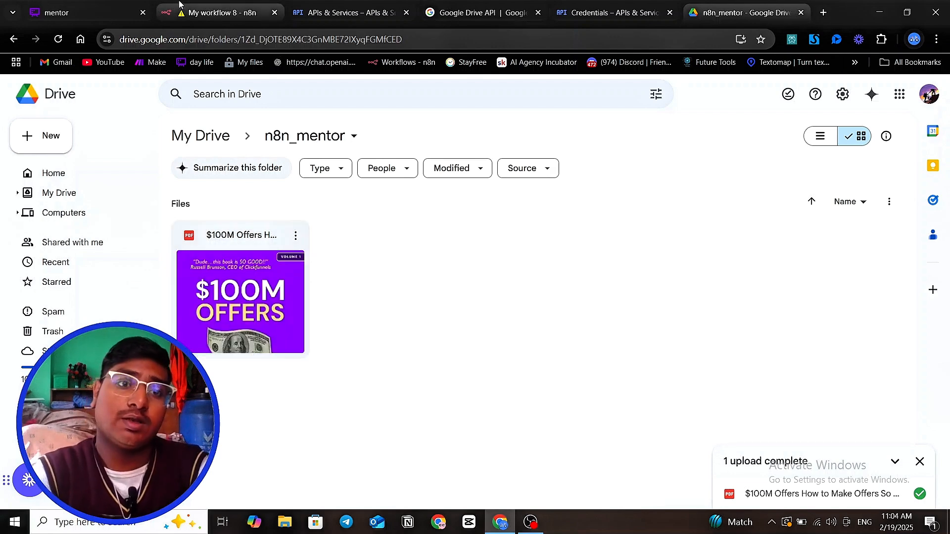
# Step: Switch to n8n, test the workflow with the uploaded file and shift the Google Drive Trigger node slightly left
pyautogui.click(198, 15)
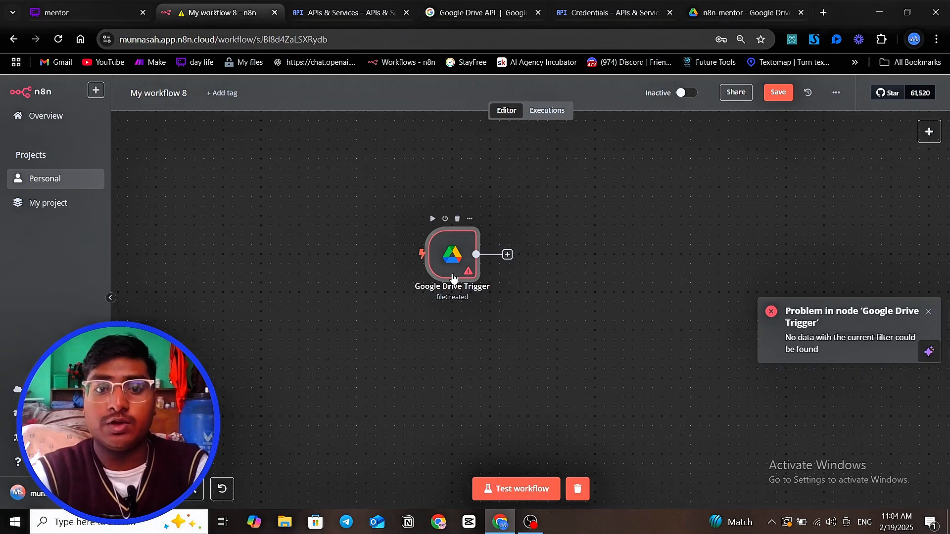
pyautogui.click(517, 490)
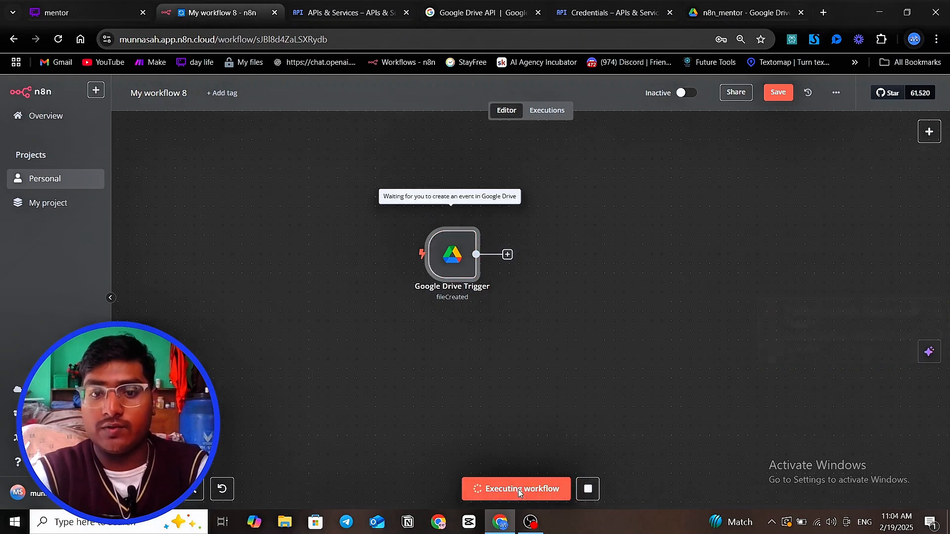
pyautogui.moveTo(448, 272); pyautogui.dragTo(429, 272)
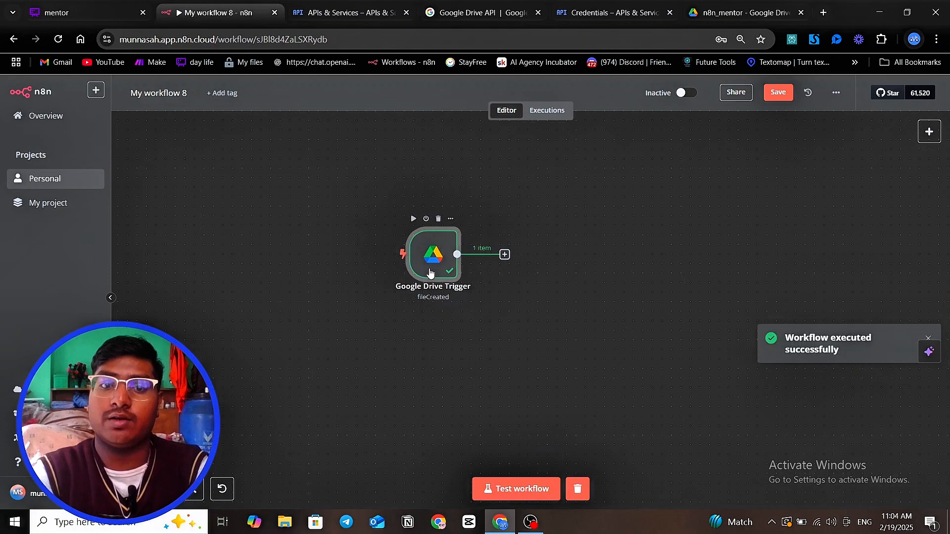
# Step: Examine the Google Drive Trigger's output in the JSON and Schema views
pyautogui.doubleClick(429, 273)
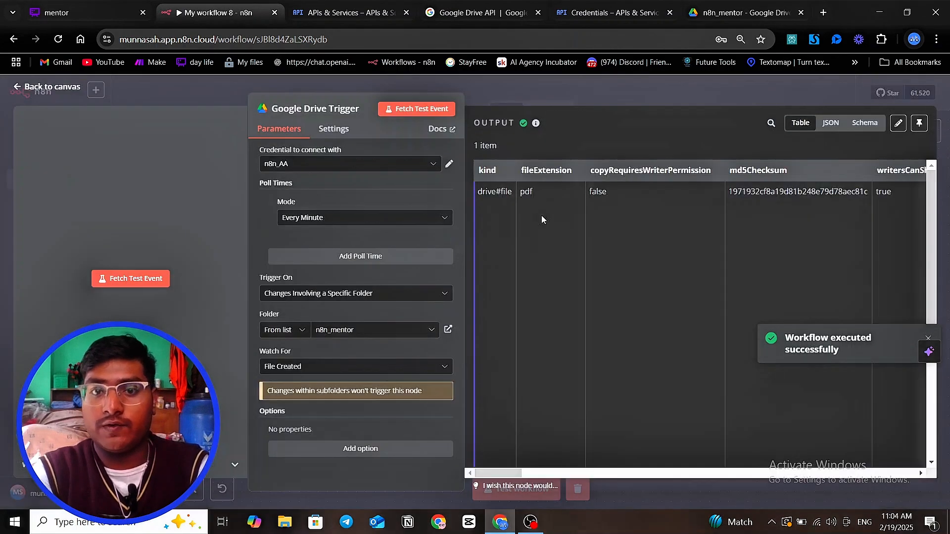
pyautogui.click(830, 123)
pyautogui.click(864, 122)
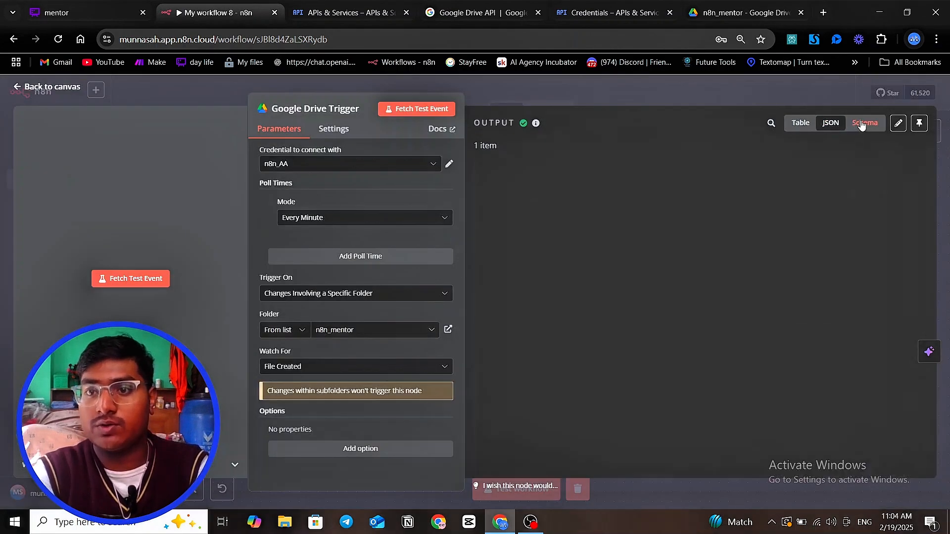
pyautogui.scroll(-3, 612, 210)
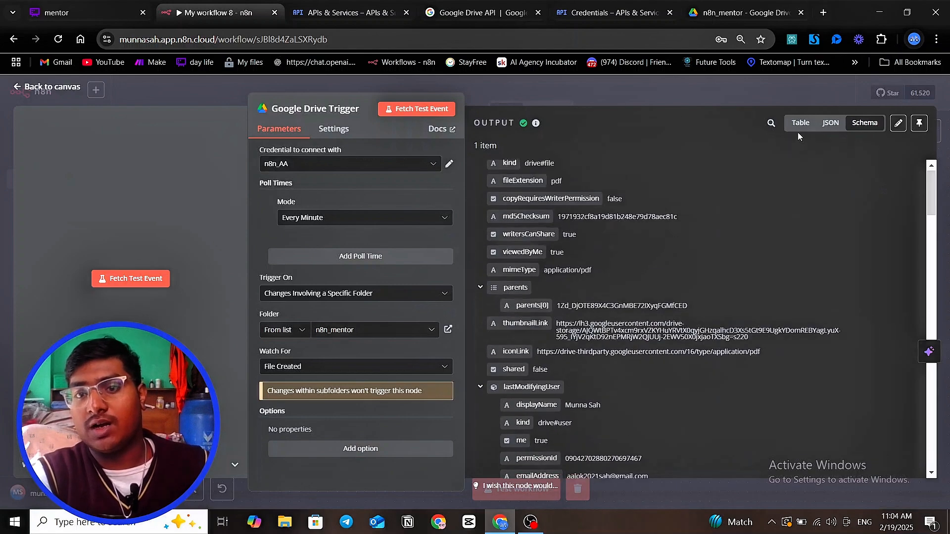
pyautogui.click(831, 123)
pyautogui.scroll(-2, 626, 207)
pyautogui.click(865, 123)
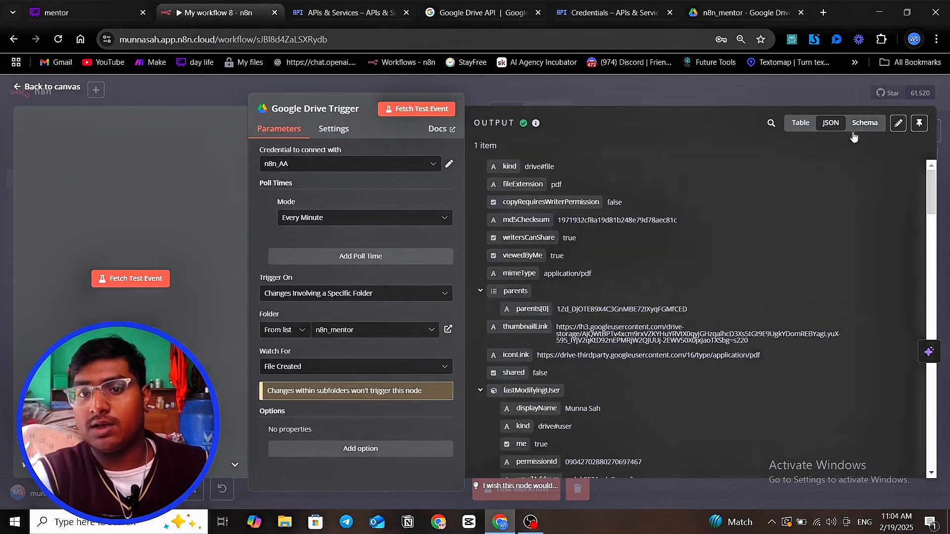
pyautogui.scroll(-5, 574, 276)
pyautogui.scroll(-3, 574, 276)
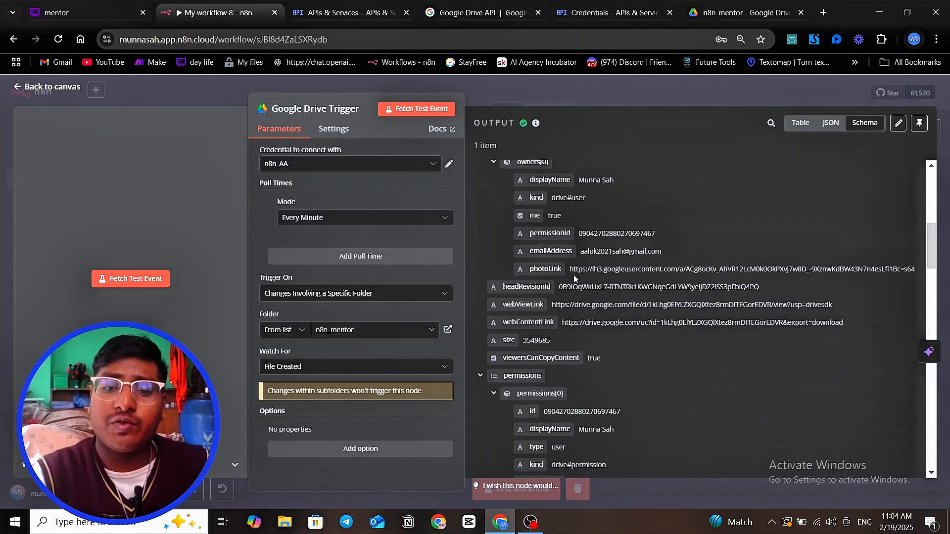
pyautogui.scroll(-2, 554, 316)
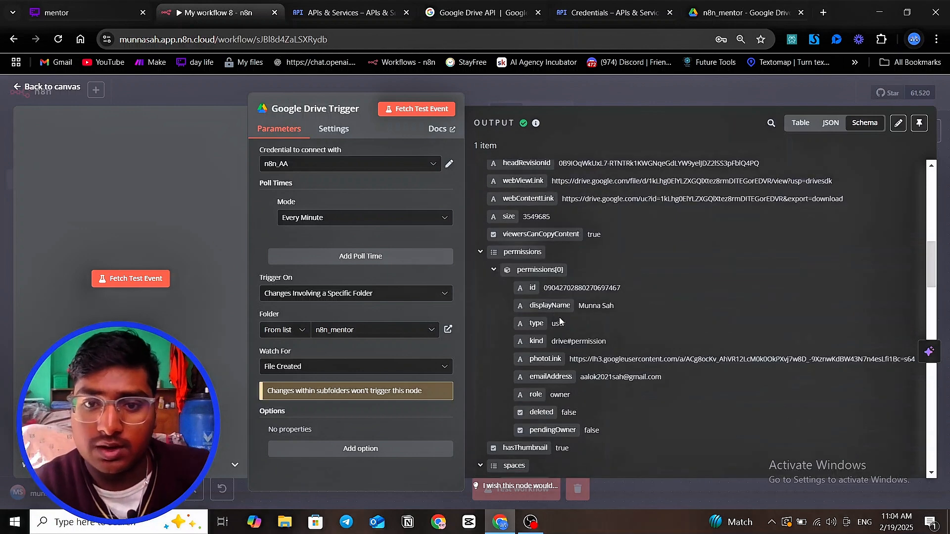
pyautogui.scroll(-5, 562, 323)
pyautogui.scroll(8, 563, 329)
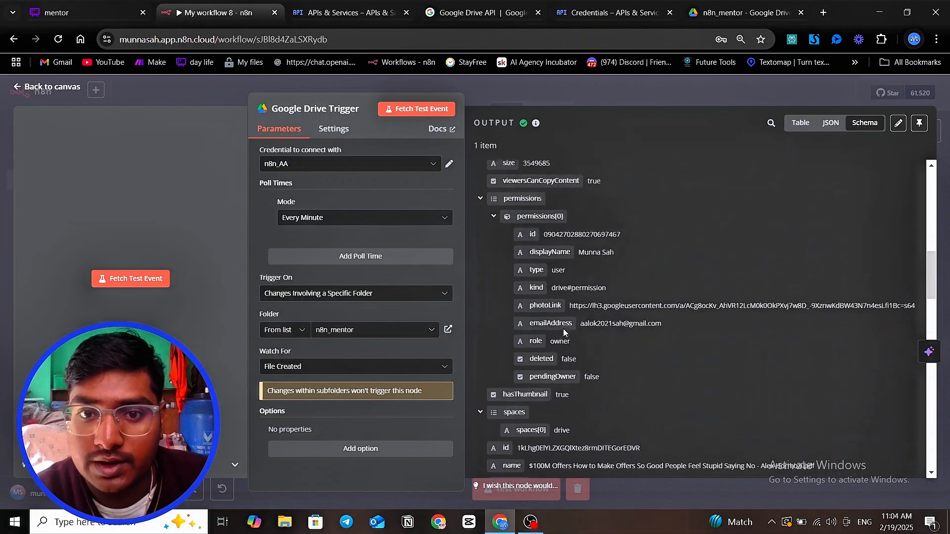
# Step: Collapse the parents, lastModifyingUser, owners, permissions and spaces groups, review the file's id and name fields, and return to the canvas
pyautogui.click(480, 292)
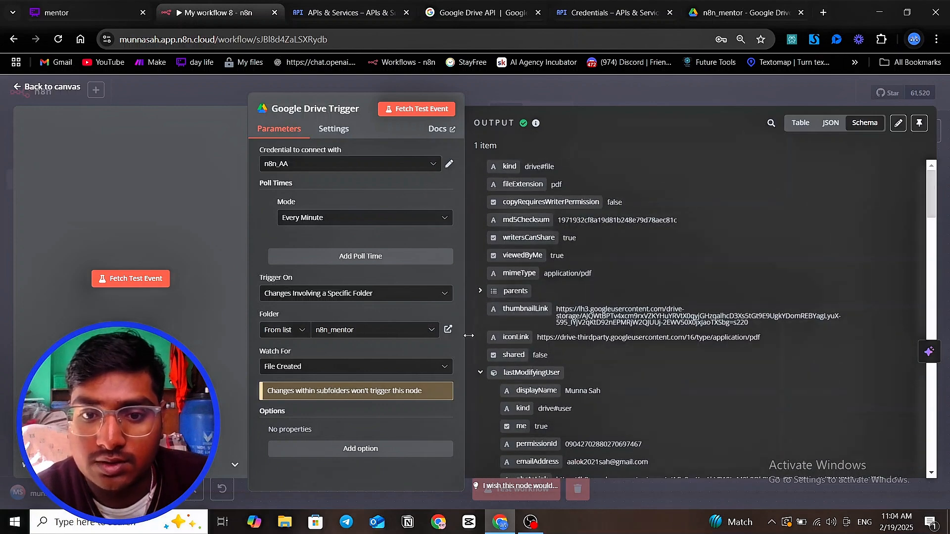
pyautogui.click(481, 374)
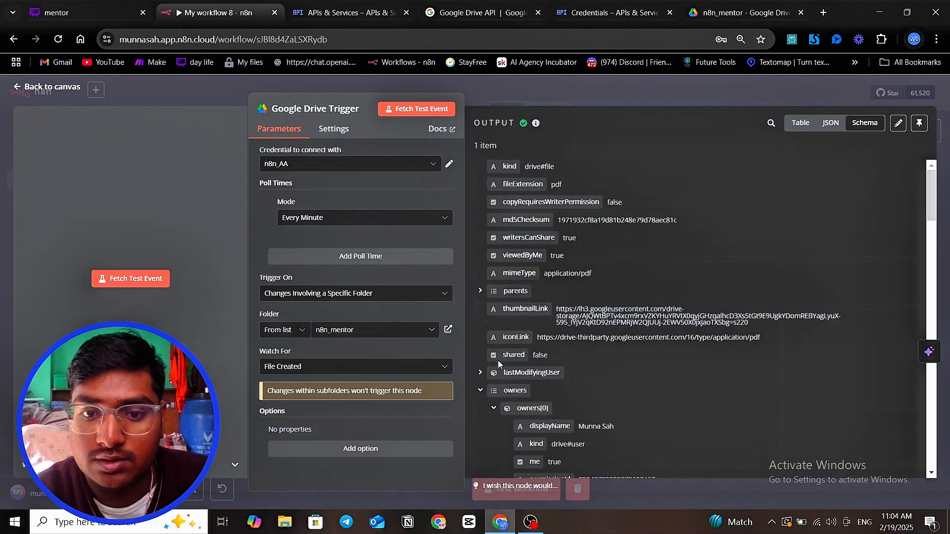
pyautogui.scroll(-1, 497, 361)
pyautogui.click(481, 329)
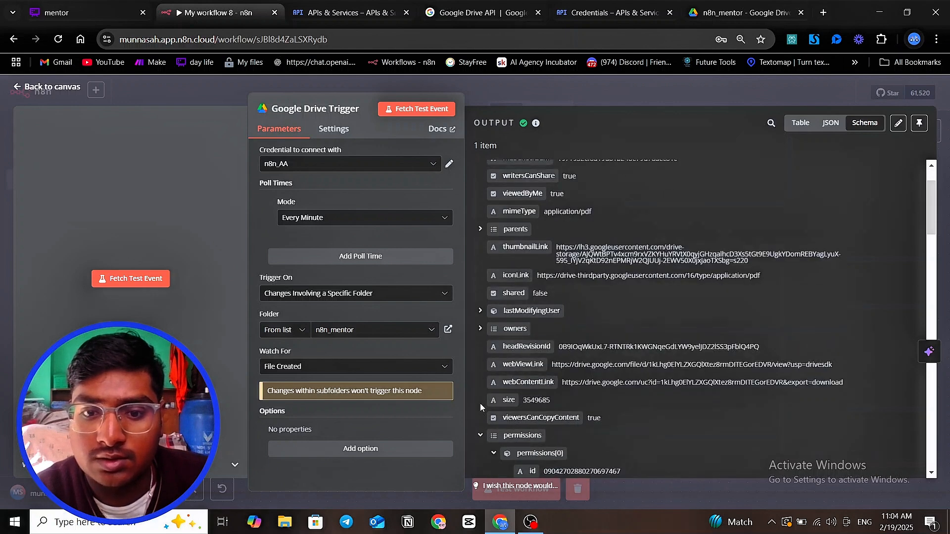
pyautogui.click(480, 436)
pyautogui.scroll(-3, 498, 346)
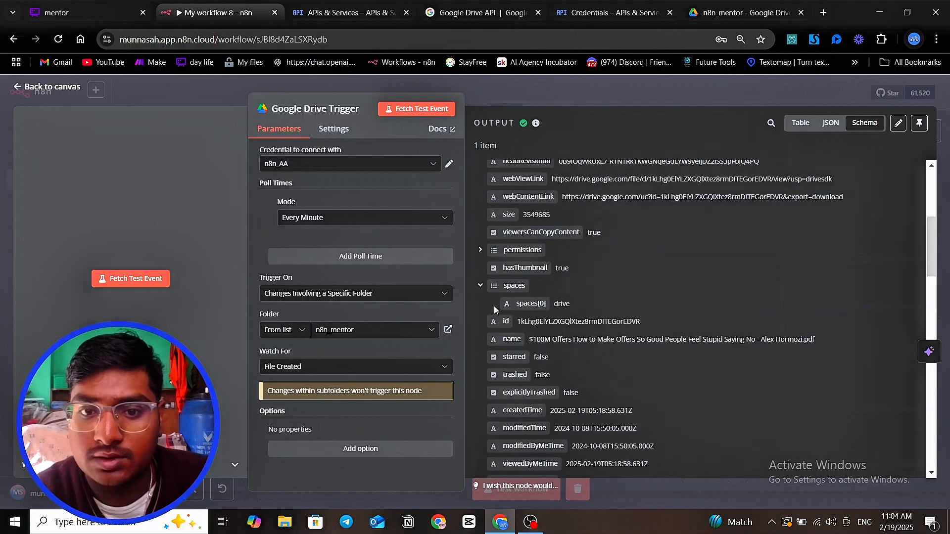
pyautogui.click(480, 286)
pyautogui.scroll(-2, 530, 297)
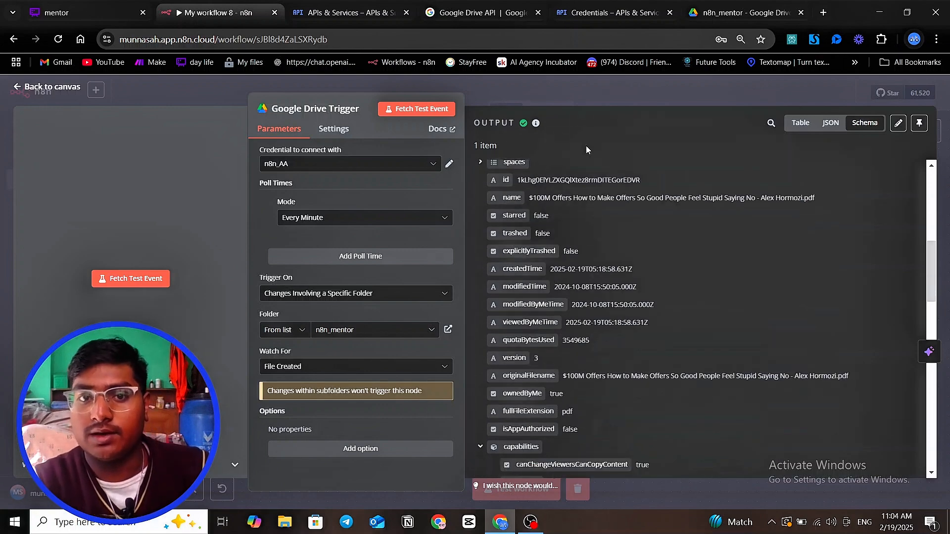
pyautogui.click(577, 100)
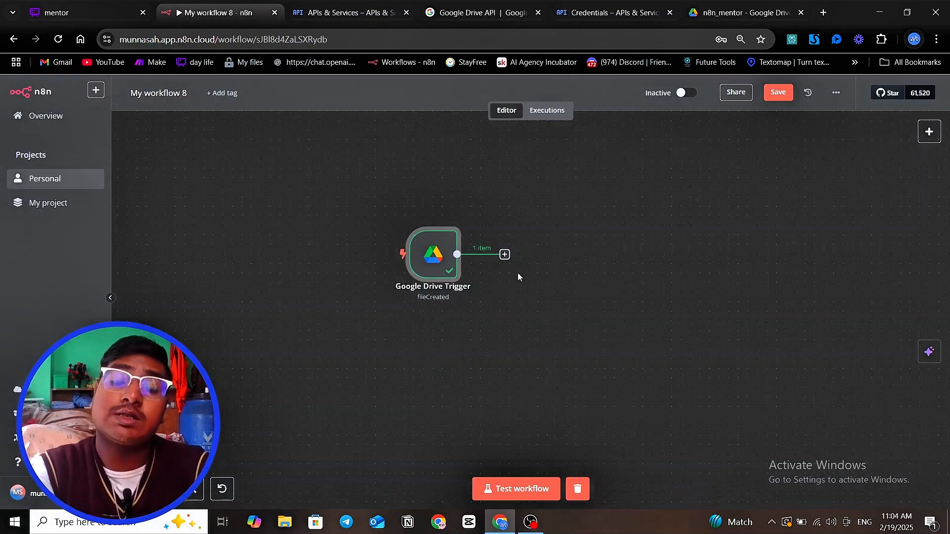
# Step: Add a Google Drive node with the Download file action after the Google Drive Trigger
pyautogui.click(504, 255)
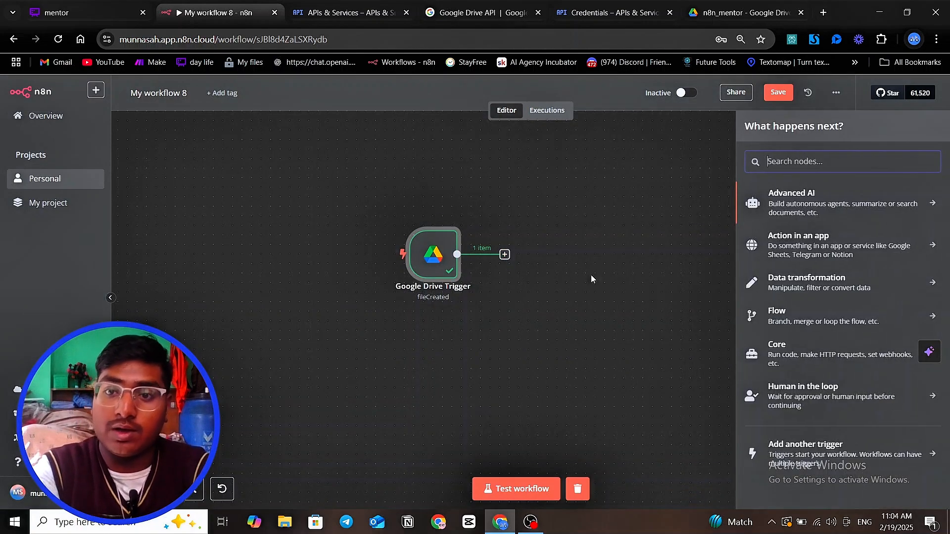
pyautogui.write('goog;e')
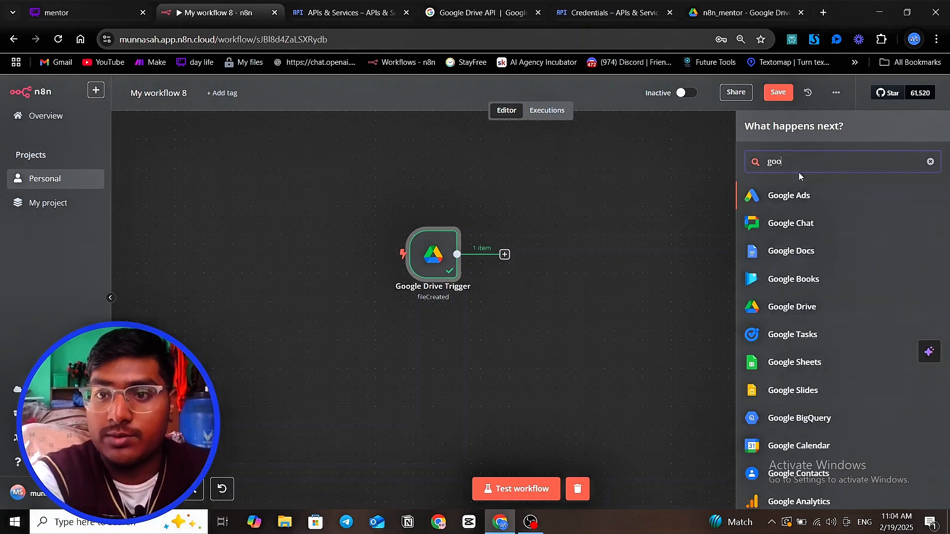
pyautogui.press('BackSpace')
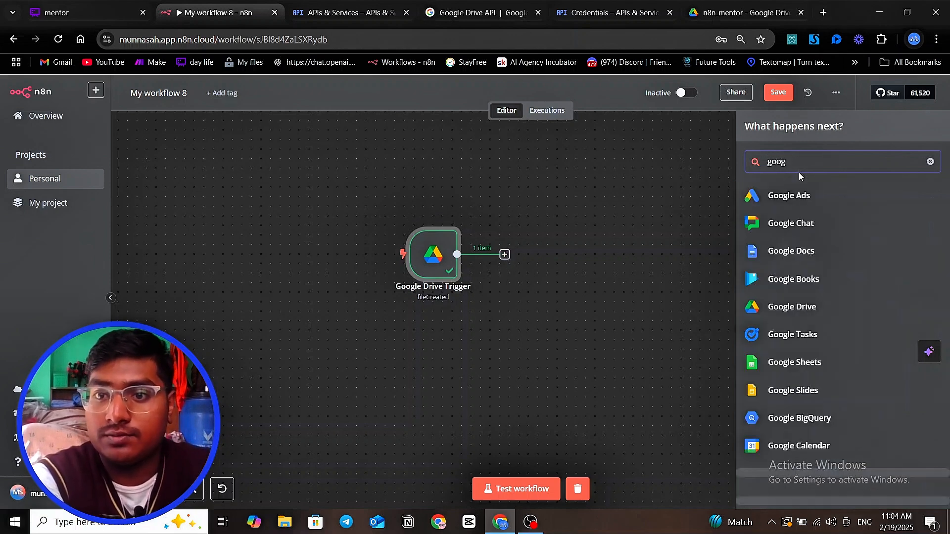
pyautogui.write('le')
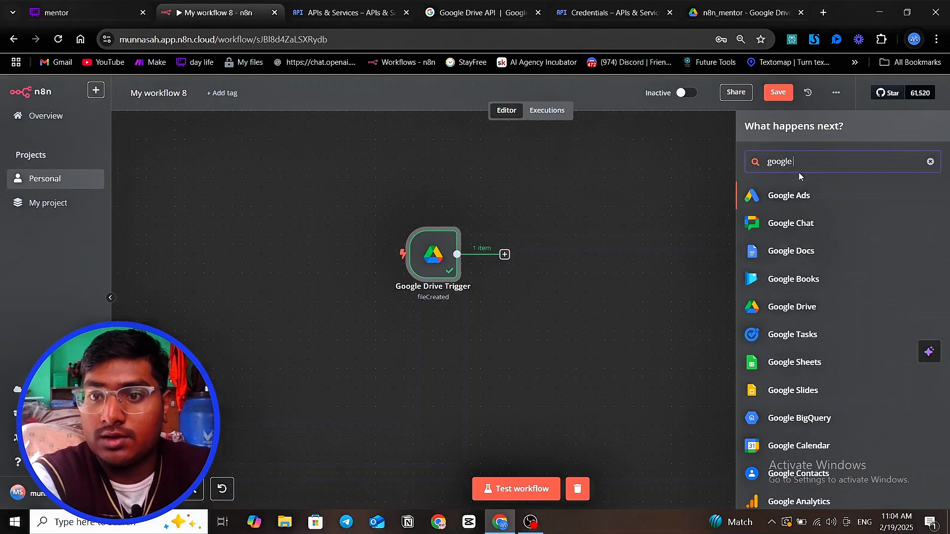
pyautogui.write(' dri')
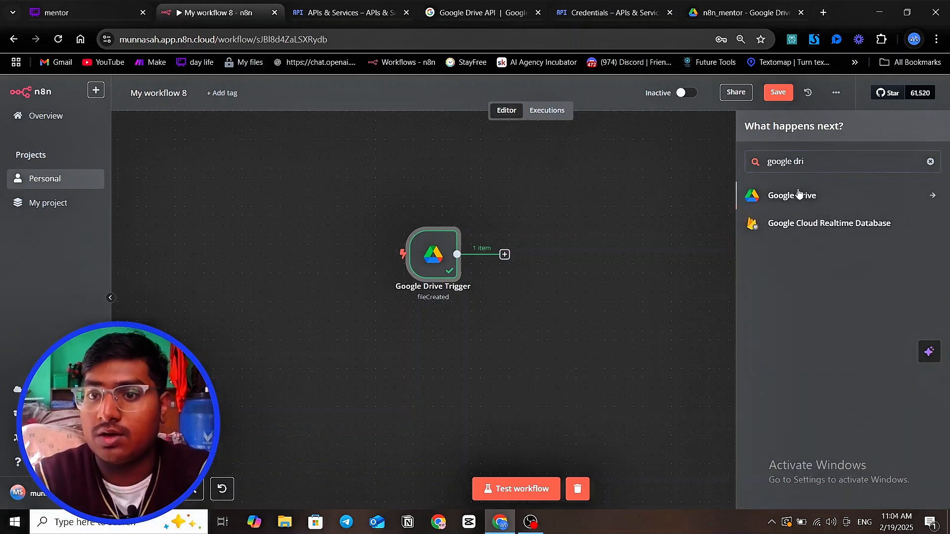
pyautogui.click(798, 194)
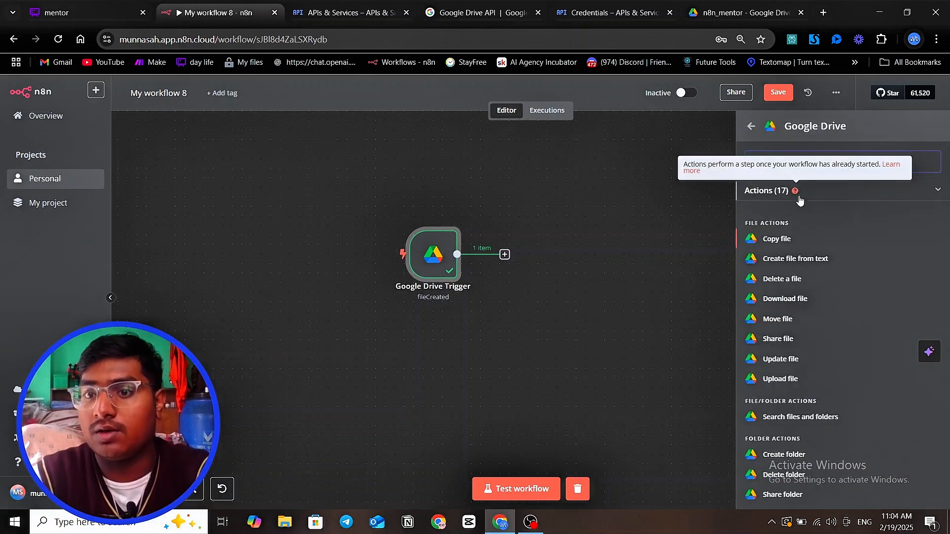
pyautogui.click(787, 300)
# Step: Set the Google Drive download node's credential to n8n_AA and its file selection to By ID
pyautogui.click(487, 164)
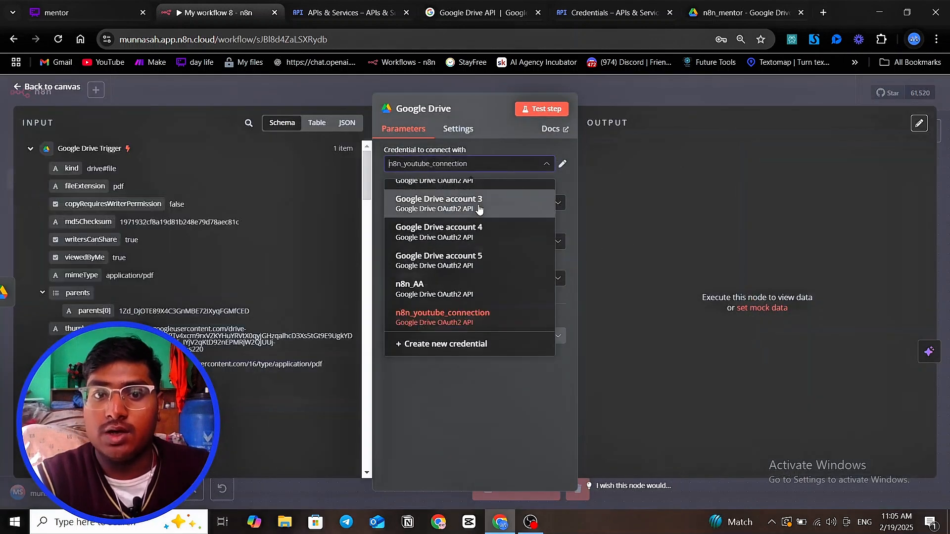
pyautogui.click(445, 288)
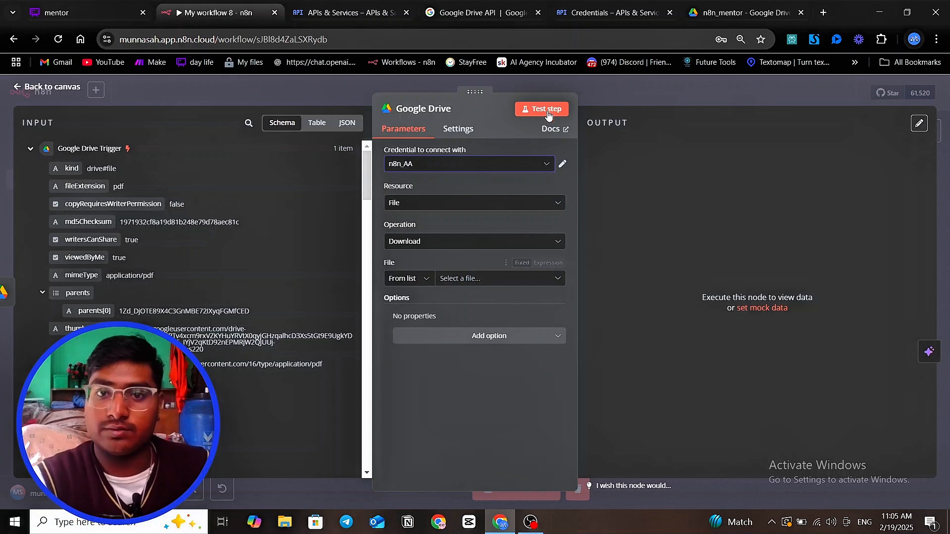
pyautogui.click(424, 280)
pyautogui.click(406, 335)
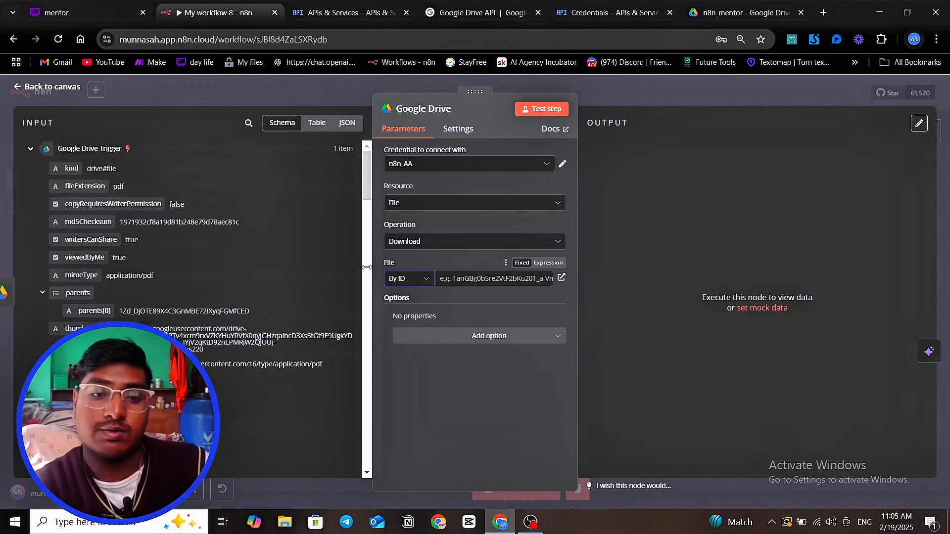
# Step: Collapse the owners and spaces groups in the trigger data and map the file's id into the download node's File field
pyautogui.scroll(-8, 171, 280)
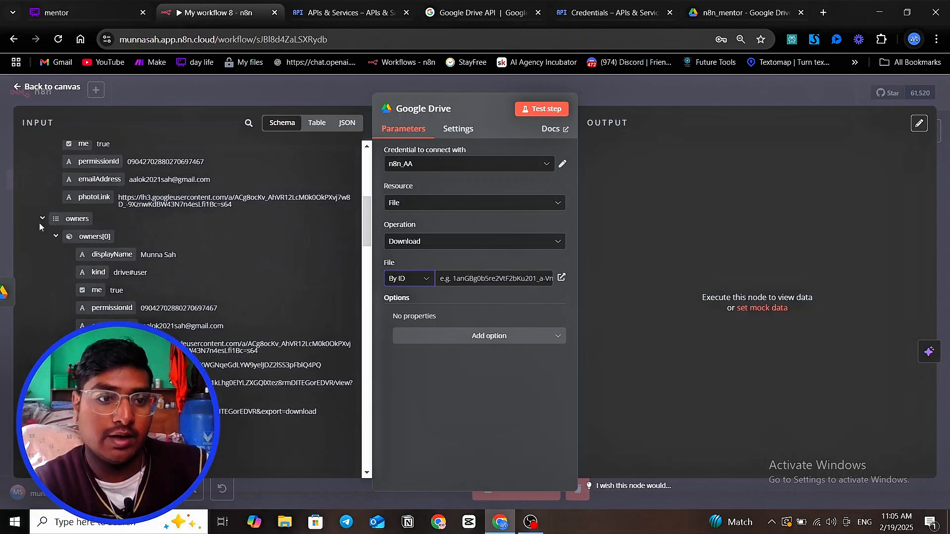
pyautogui.click(41, 218)
pyautogui.scroll(1, 42, 216)
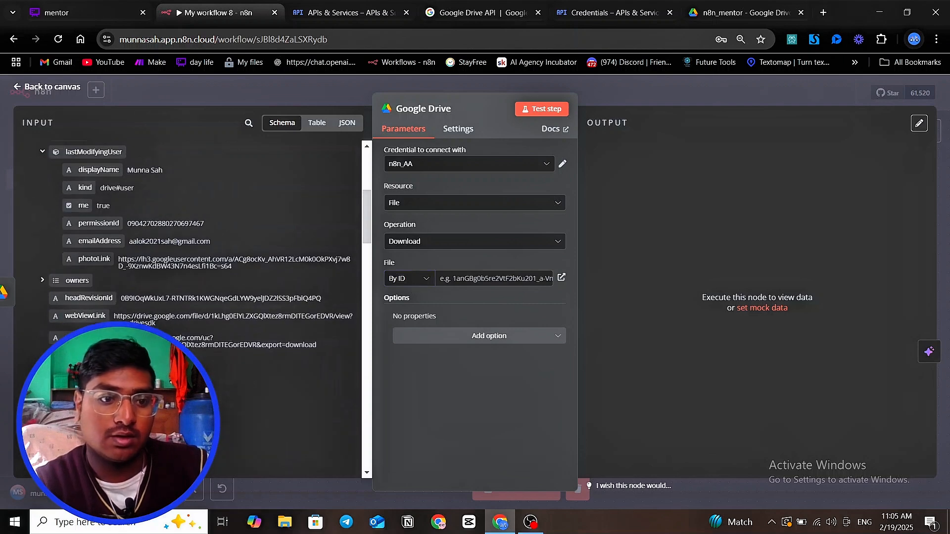
pyautogui.scroll(-3, 43, 222)
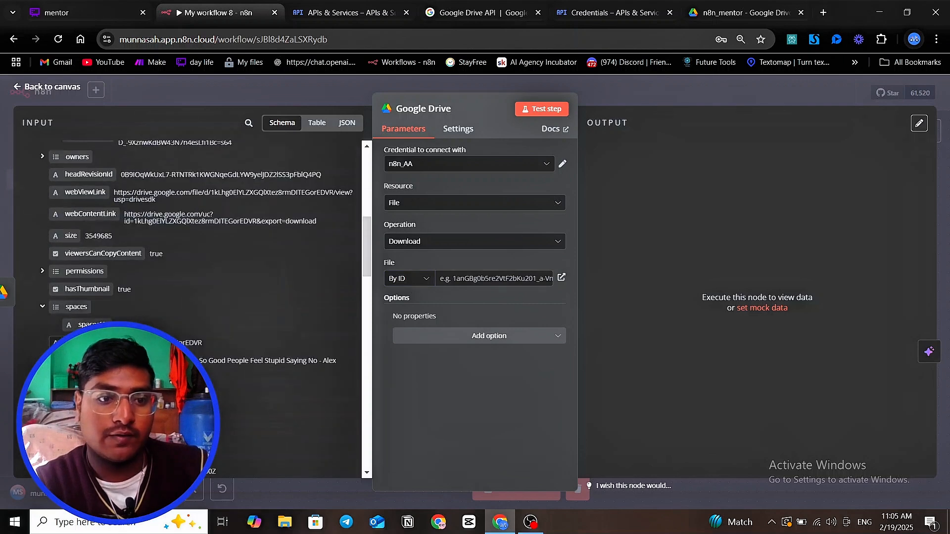
pyautogui.click(42, 307)
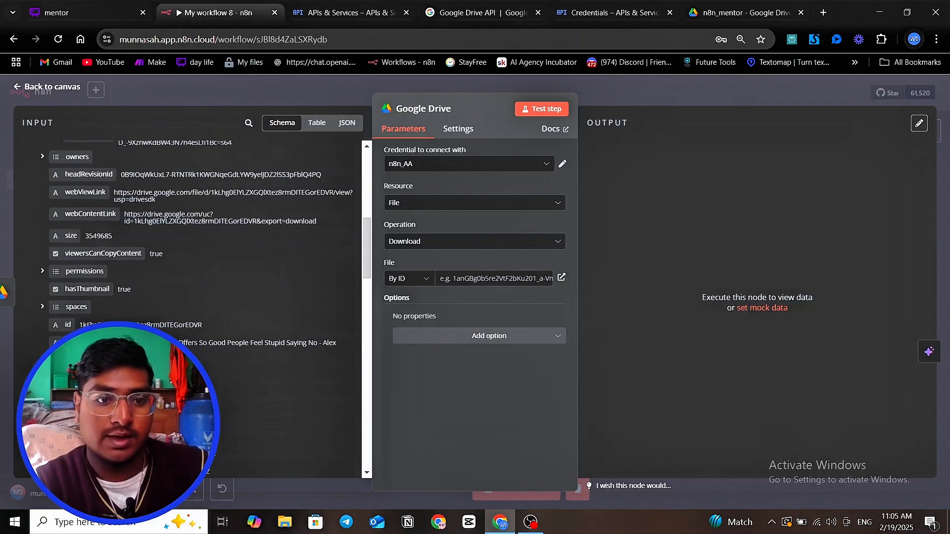
pyautogui.moveTo(82, 326); pyautogui.dragTo(487, 279)
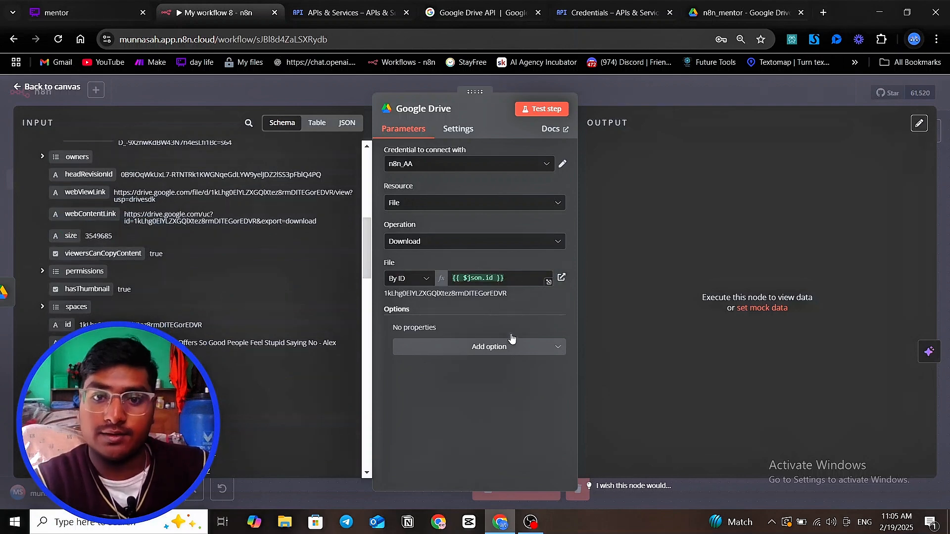
# Step: Test the Google Drive download node, view the downloaded PDF in its output, and return to the canvas
pyautogui.click(544, 109)
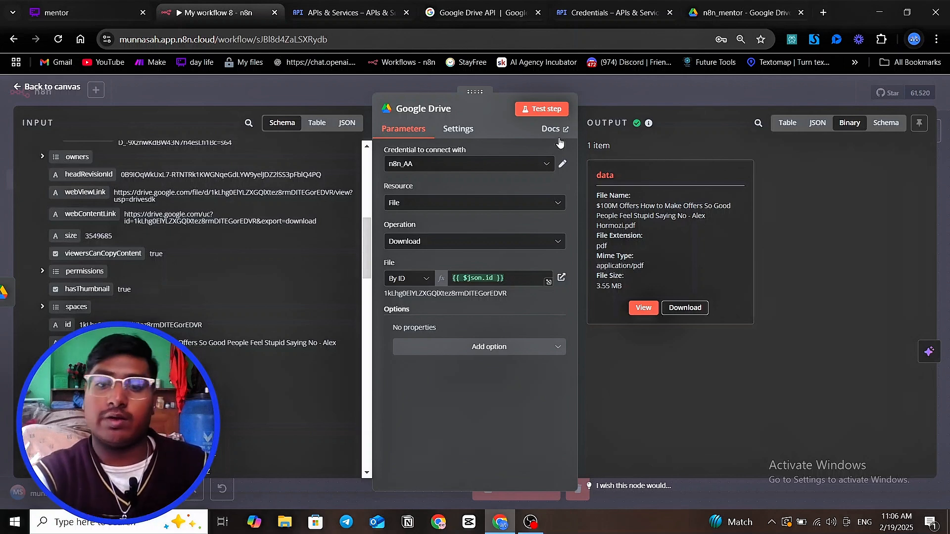
pyautogui.click(650, 311)
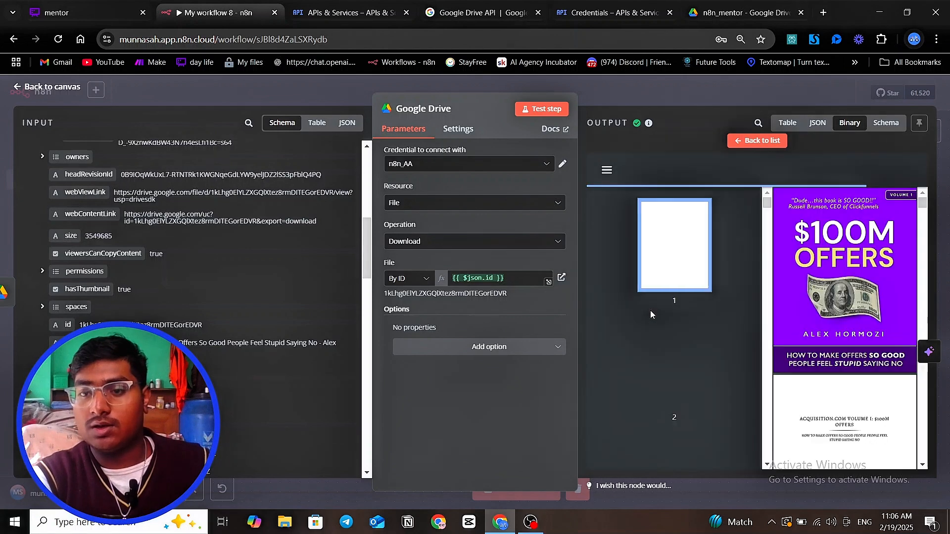
pyautogui.click(684, 88)
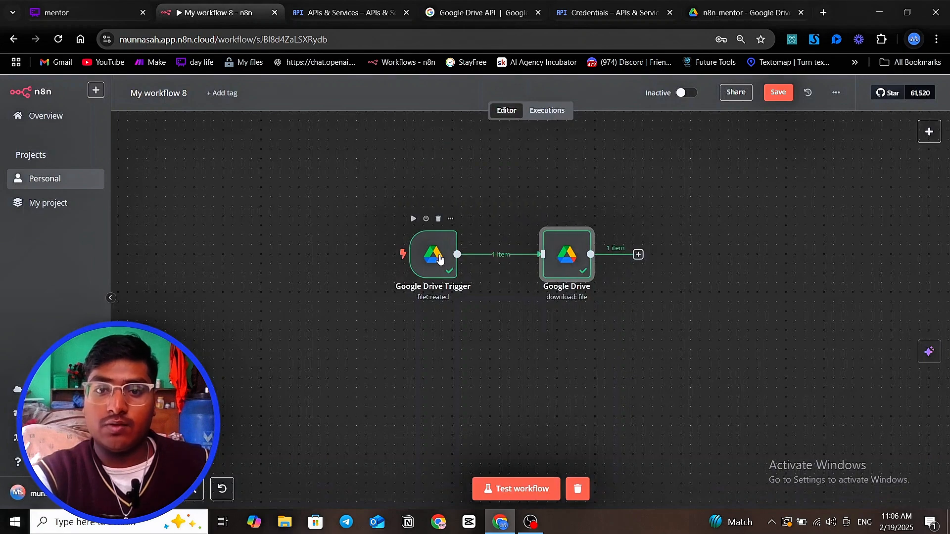
# Step: Move the Google Drive Trigger and Google Drive nodes closer together, leaving free canvas space after them
pyautogui.moveTo(431, 257); pyautogui.dragTo(421, 257)
pyautogui.moveTo(554, 267); pyautogui.dragTo(525, 267)
pyautogui.moveTo(631, 330); pyautogui.dragTo(523, 324)
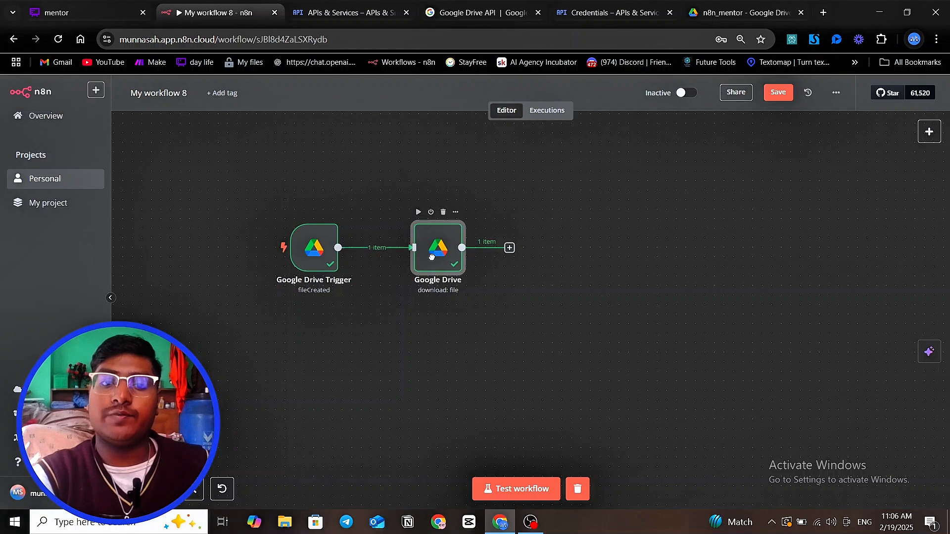
pyautogui.moveTo(586, 296); pyautogui.dragTo(585, 315)
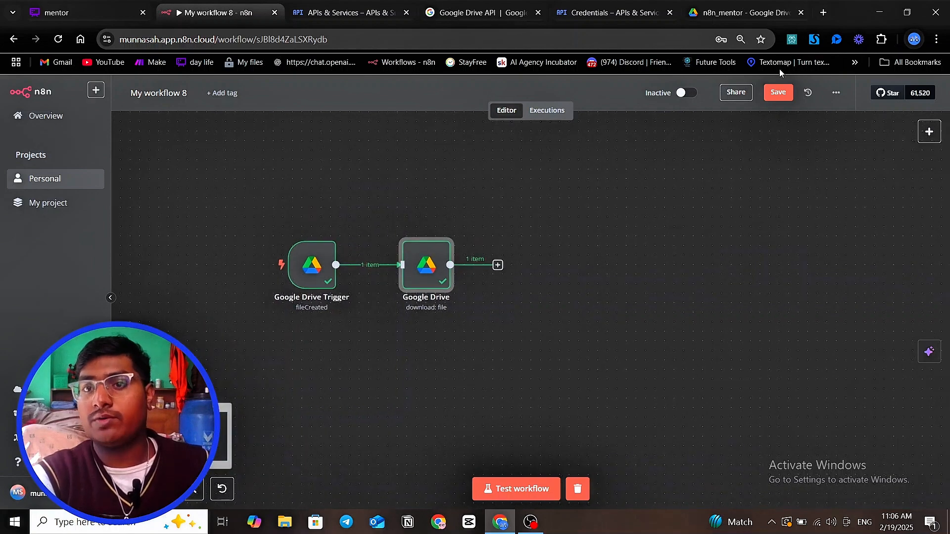
# Step: Search the web for pincone in a new tab, open the Pinecone website and get started into its console
pyautogui.click(823, 12)
pyautogui.click(538, 251)
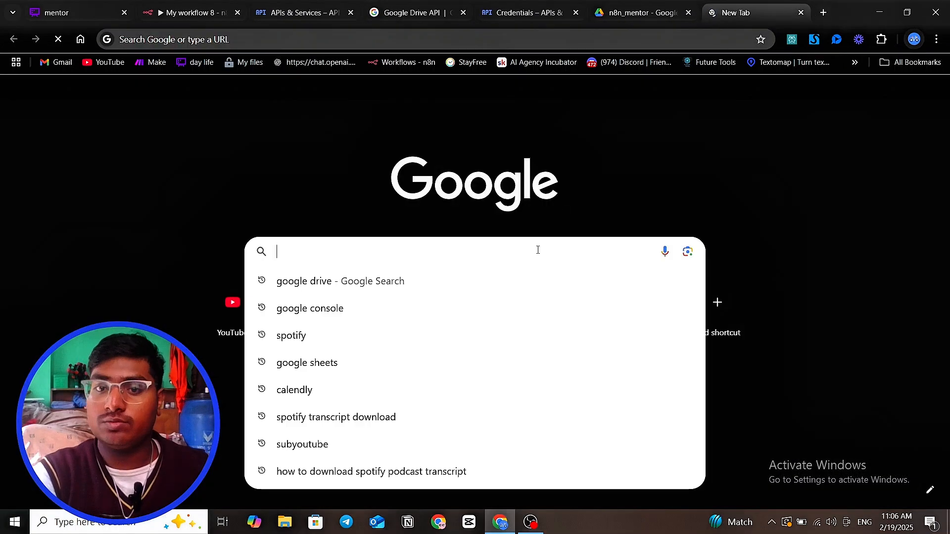
pyautogui.write('pincone')
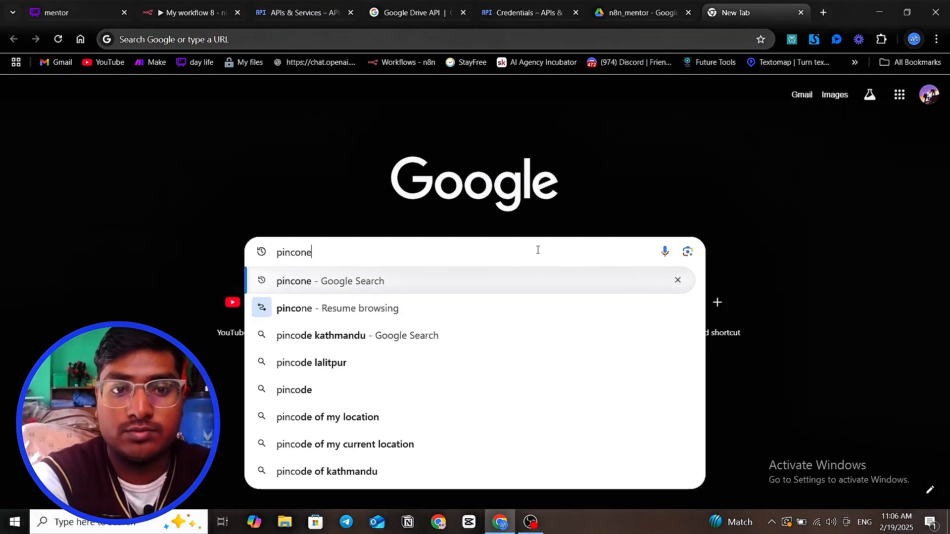
pyautogui.press('Return')
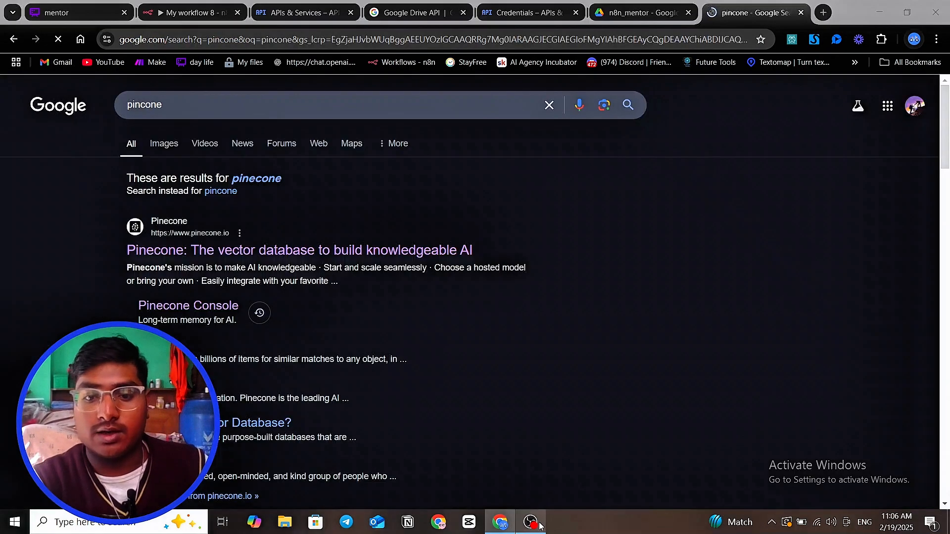
pyautogui.click(534, 526)
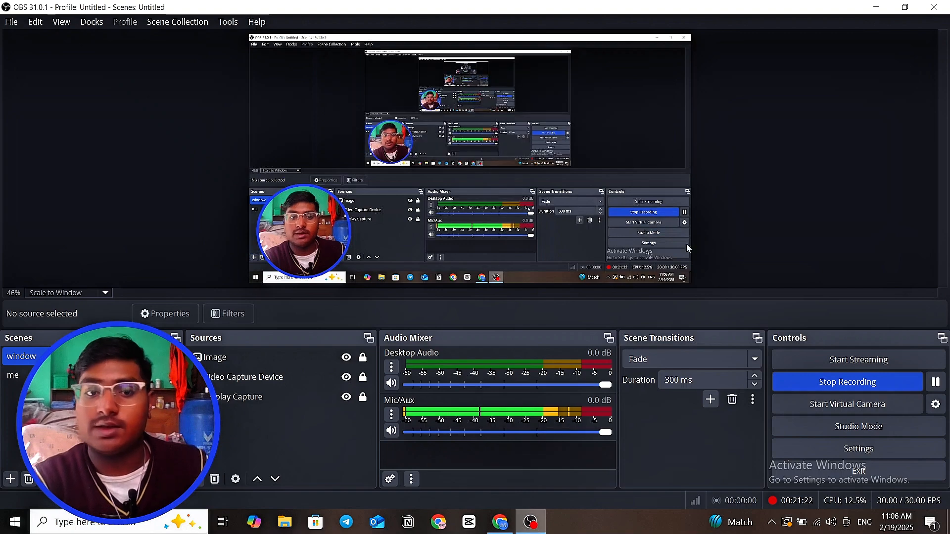
pyautogui.click(876, 8)
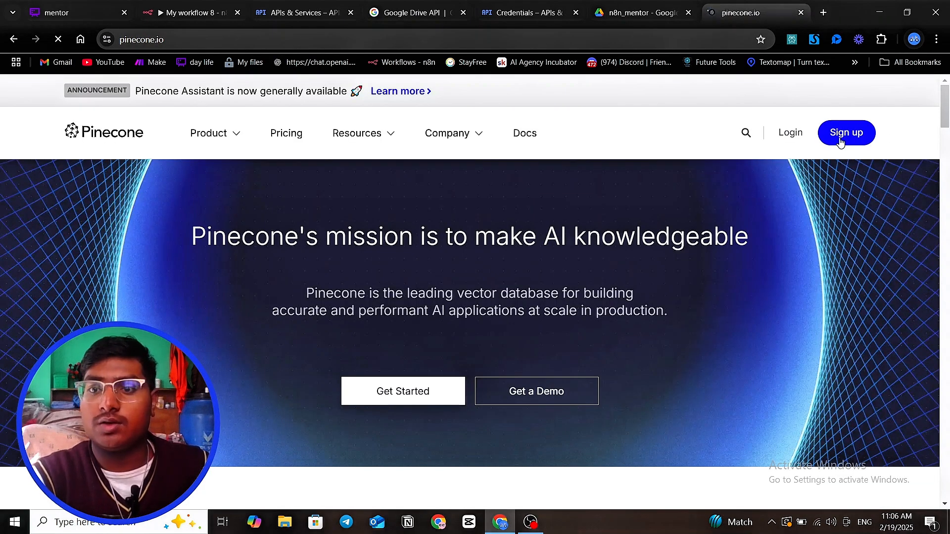
pyautogui.click(419, 397)
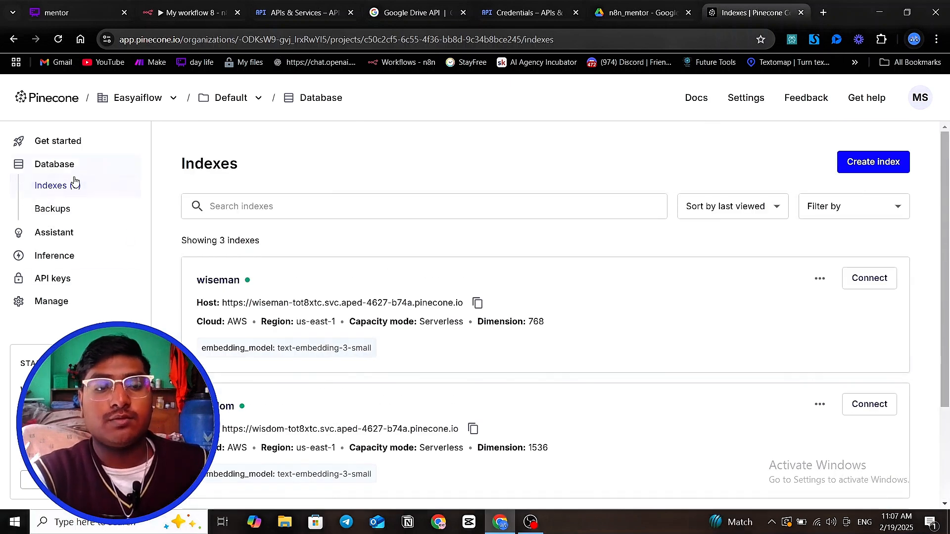
# Step: Start a new Pinecone database index and name it n8nmentor
pyautogui.click(60, 141)
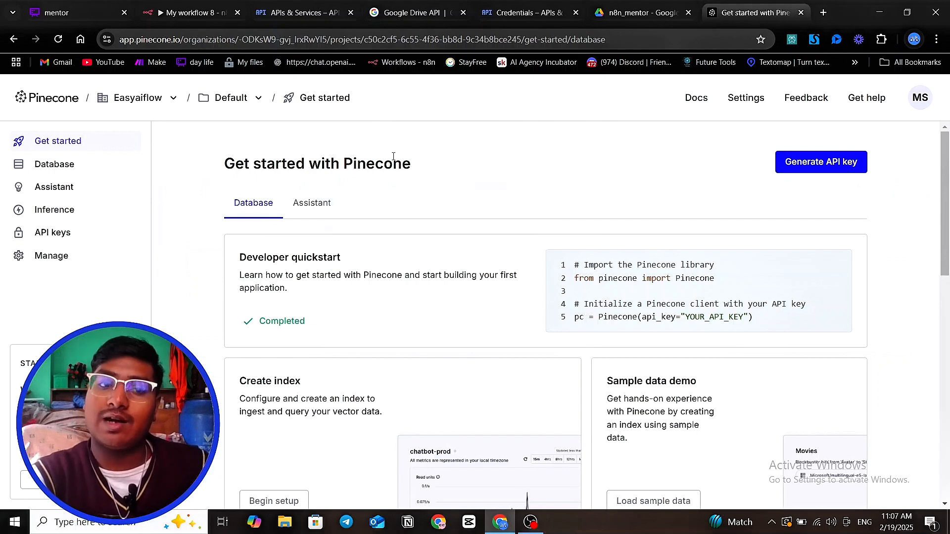
pyautogui.click(59, 162)
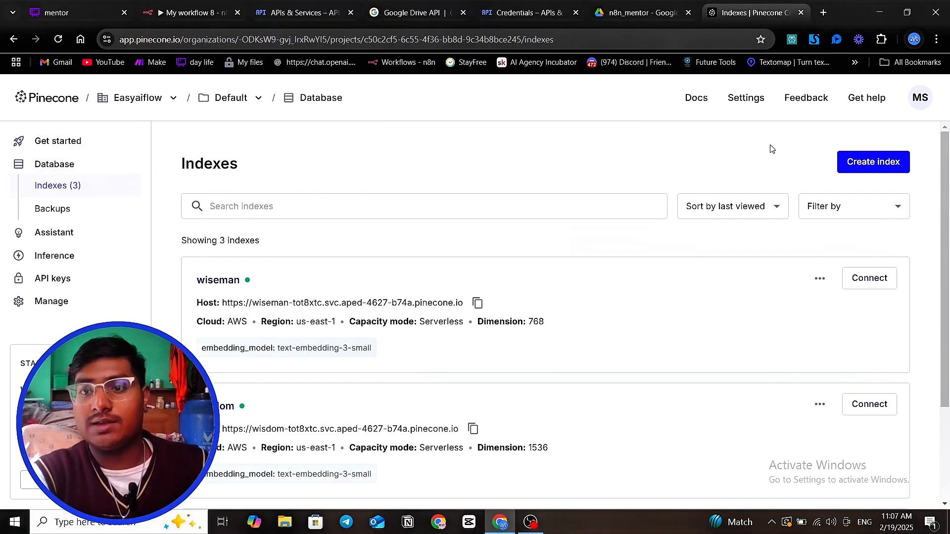
pyautogui.click(881, 163)
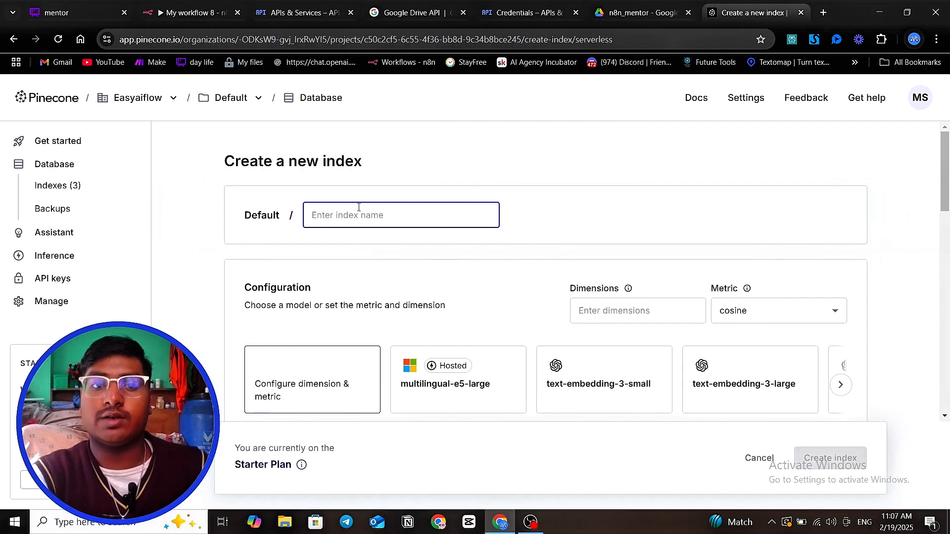
pyautogui.write('n8nmen')
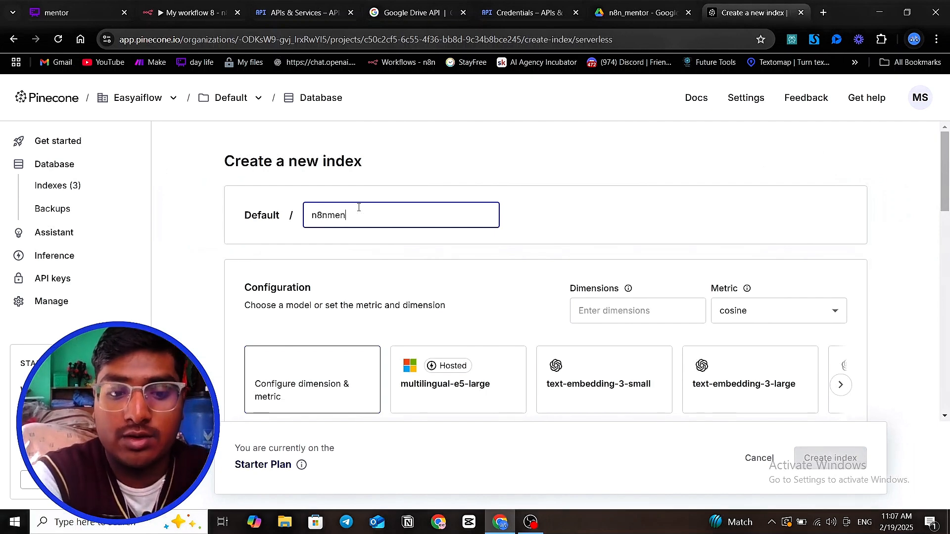
pyautogui.write('tor')
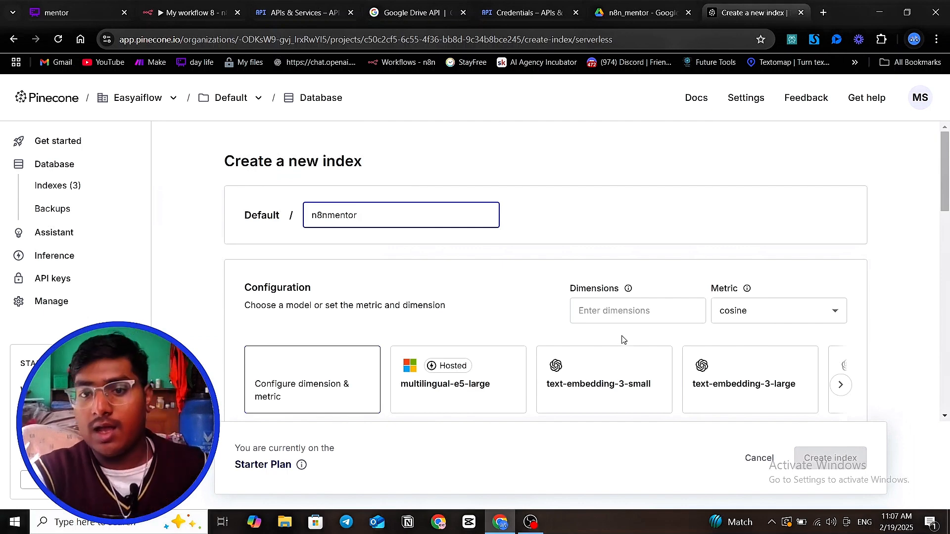
# Step: Choose the text-embedding-3-small model for the n8nmentor index and set its dimensions to 768
pyautogui.click(627, 314)
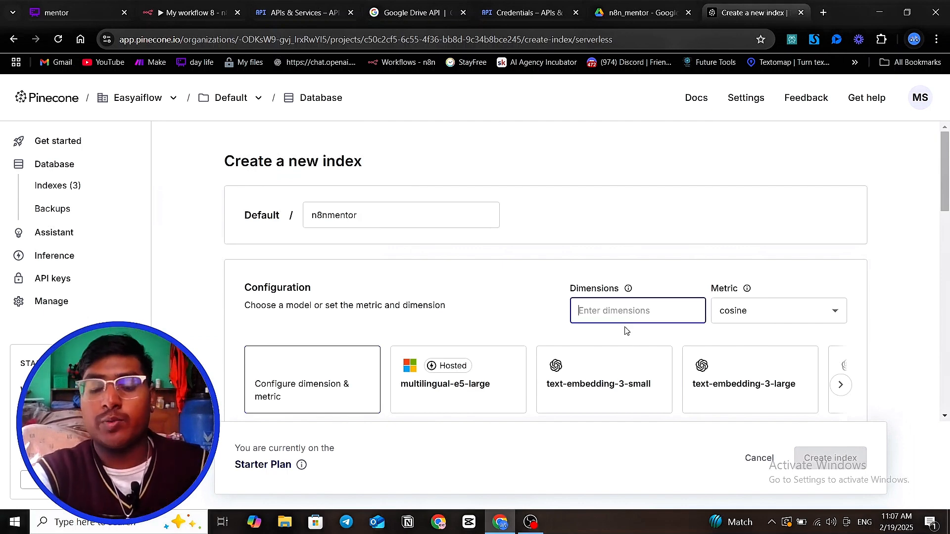
pyautogui.click(612, 386)
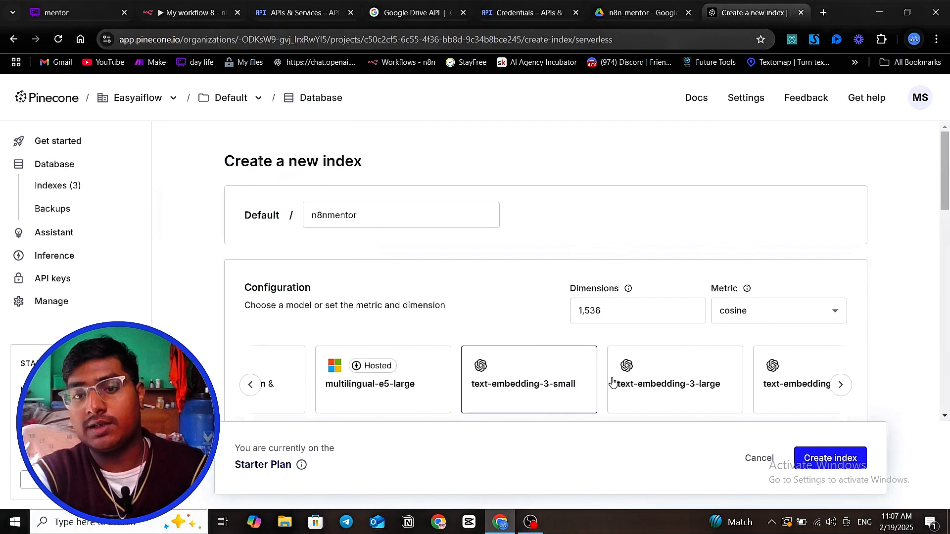
pyautogui.click(611, 314)
pyautogui.doubleClick(611, 313)
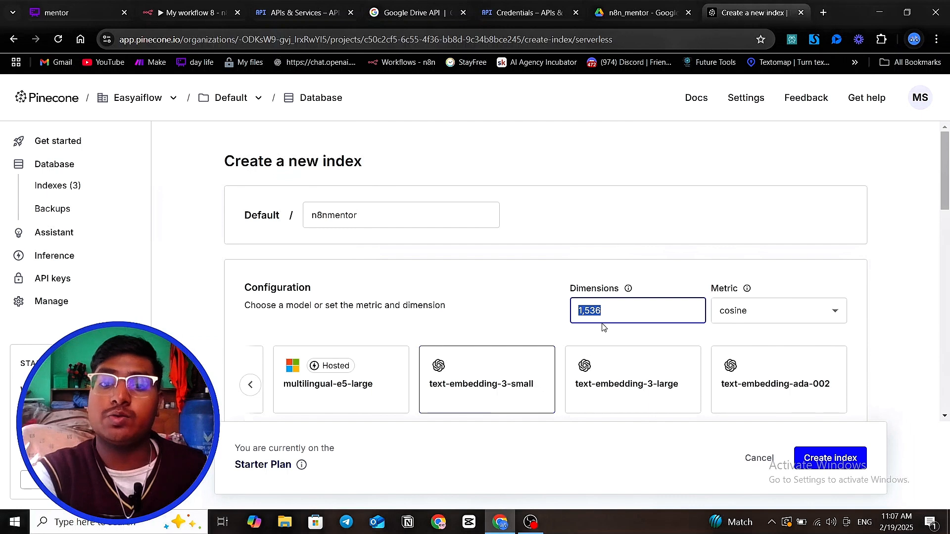
pyautogui.click(623, 312)
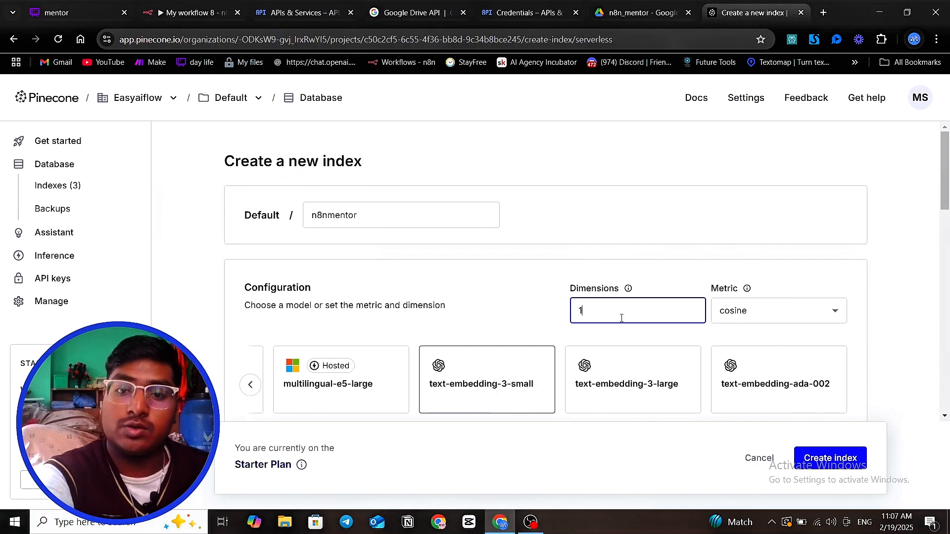
pyautogui.press('BackSpace')
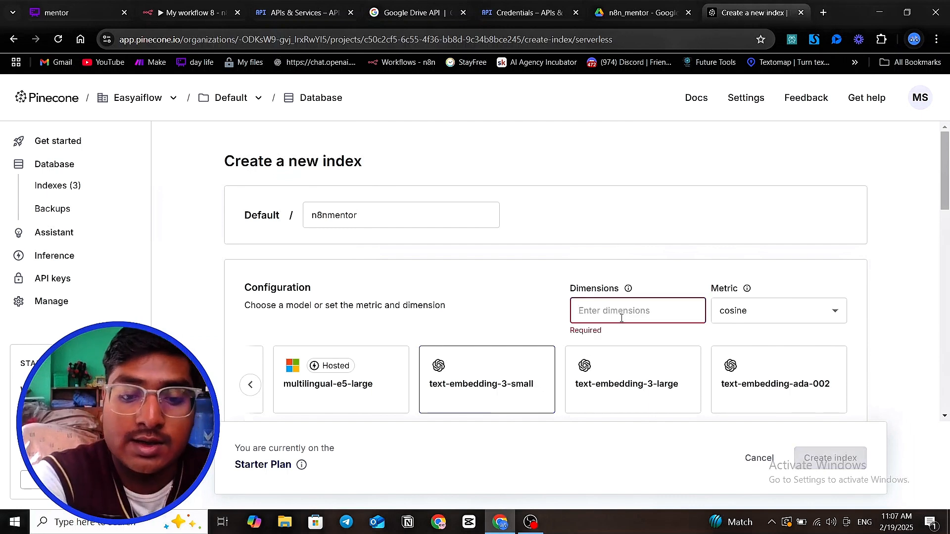
pyautogui.write('768')
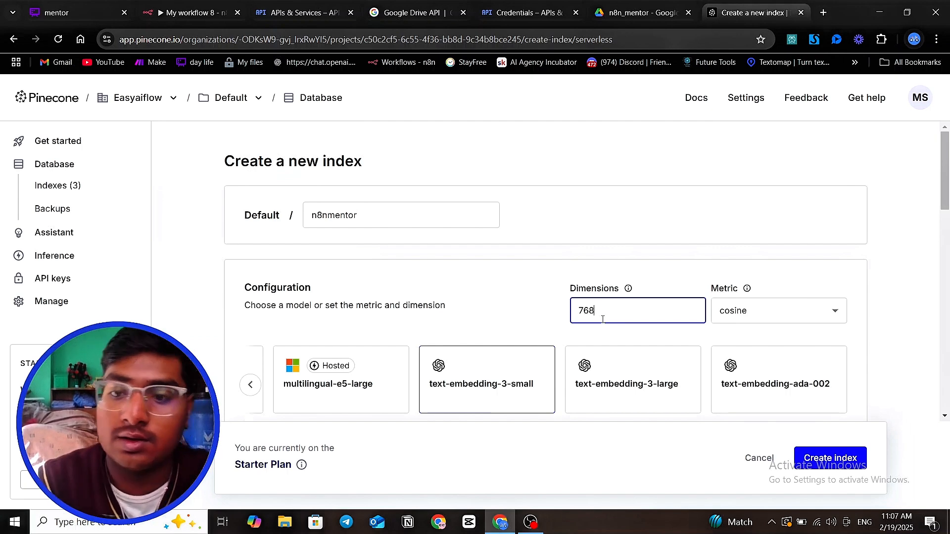
# Step: Return to the n8n workflow, save it and rename it n8n_mentor
pyautogui.click(185, 14)
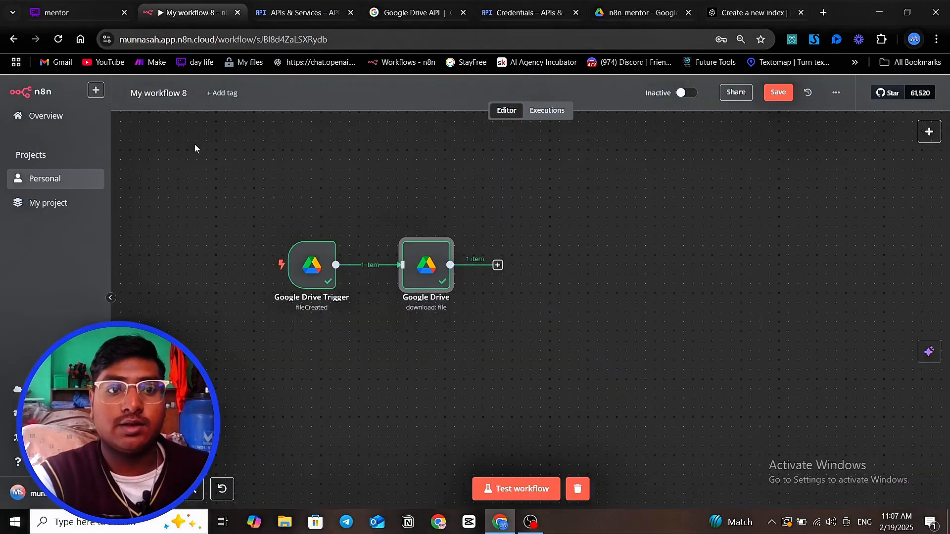
pyautogui.click(776, 93)
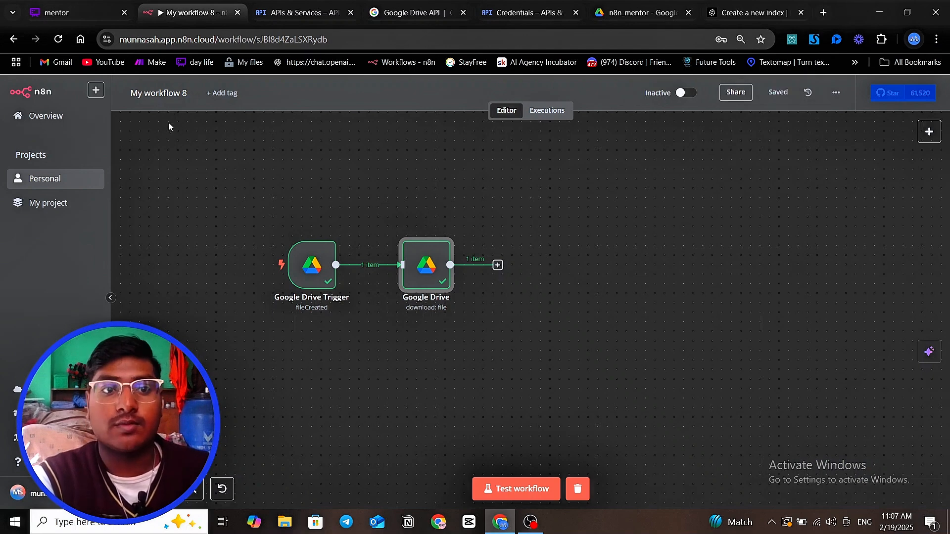
pyautogui.doubleClick(152, 94)
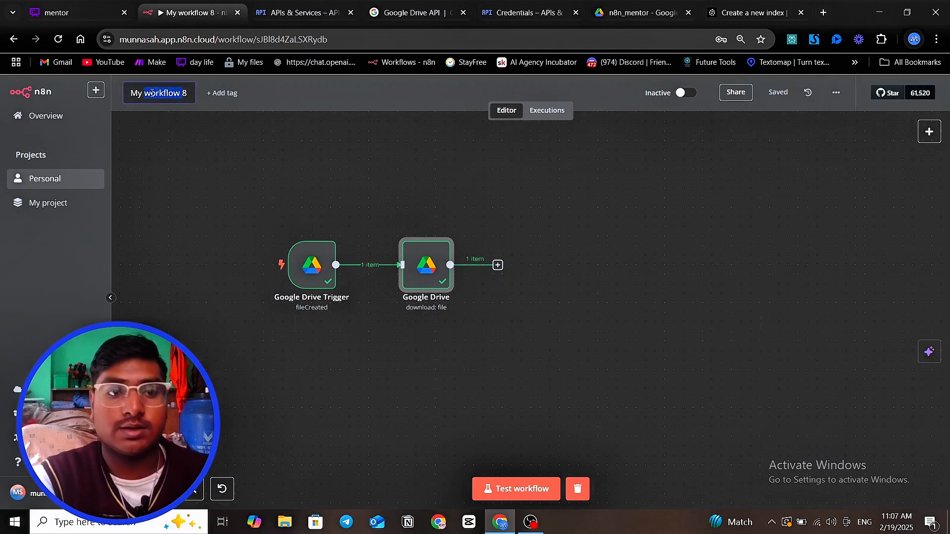
pyautogui.write('n8nme')
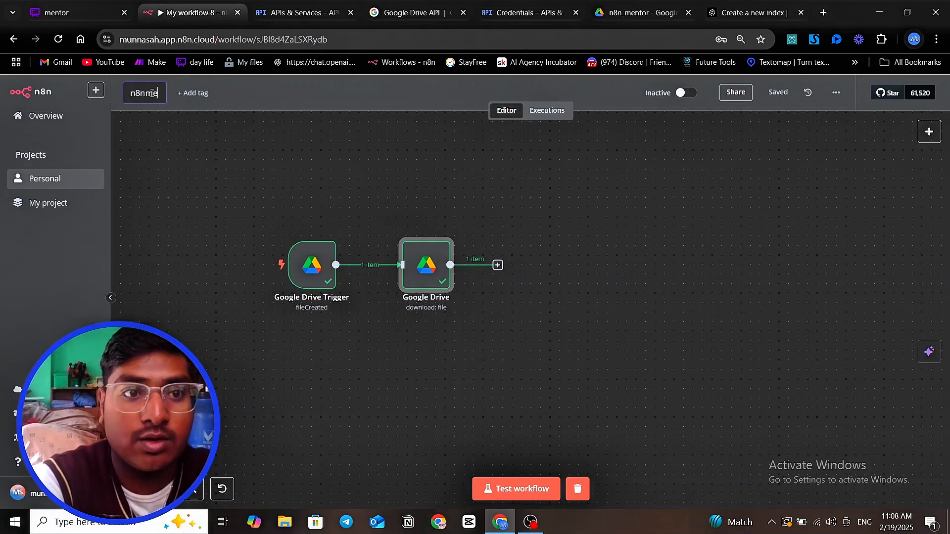
pyautogui.press('BackSpace')
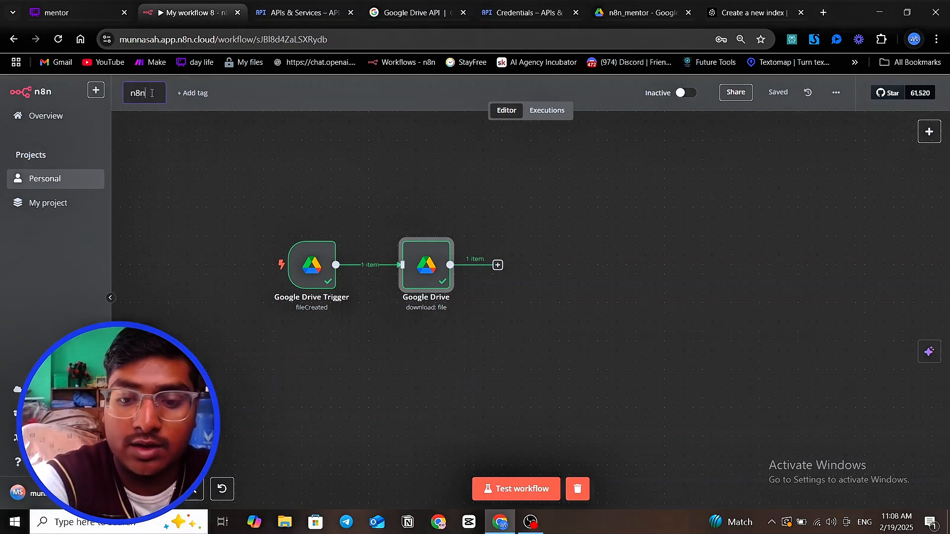
pyautogui.write('_mento')
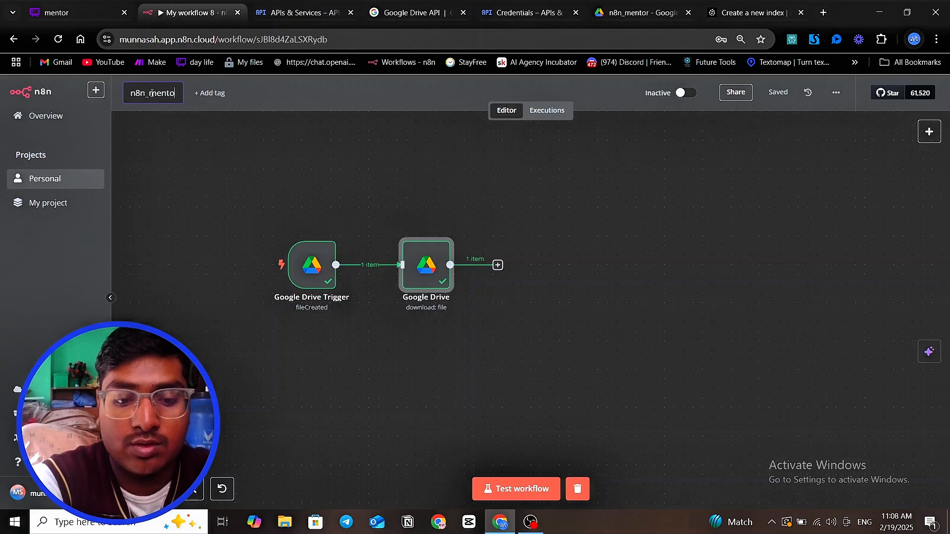
pyautogui.write('r')
pyautogui.press('Escape')
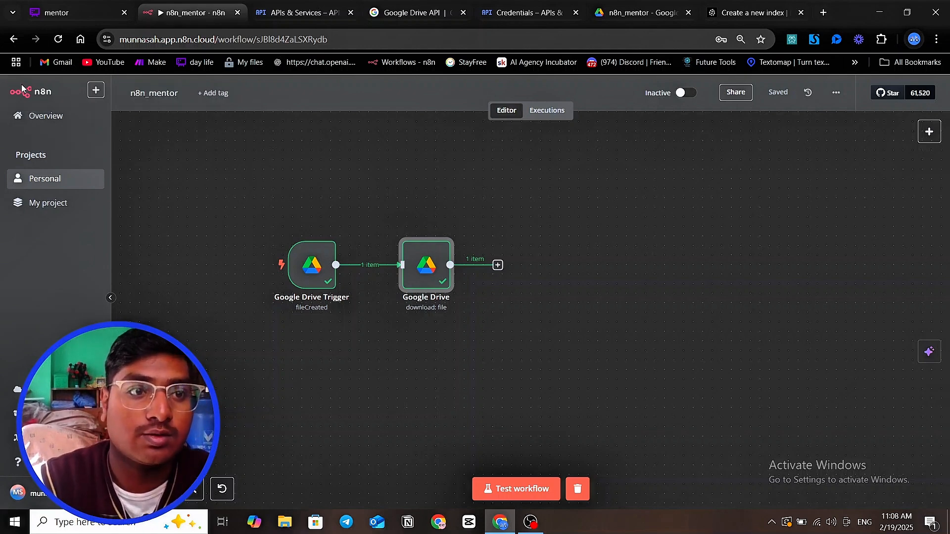
# Step: Open the wiseman workflow from the Personal project's workflow list
pyautogui.click(81, 184)
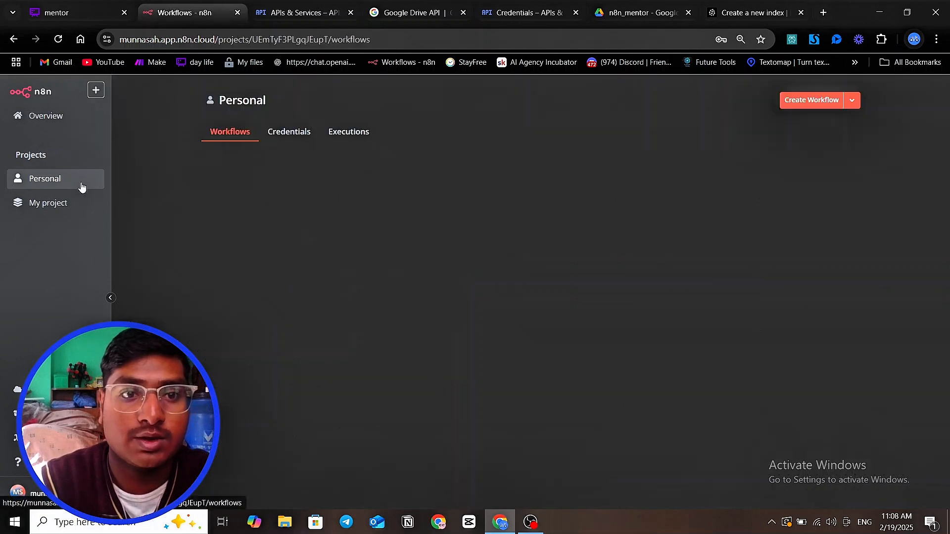
pyautogui.scroll(-2, 359, 303)
pyautogui.scroll(2, 354, 302)
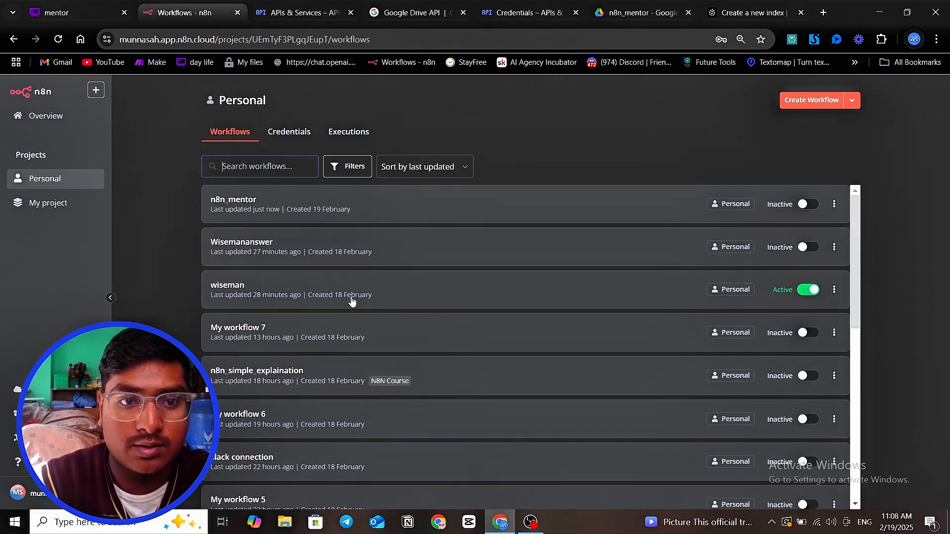
pyautogui.click(364, 296)
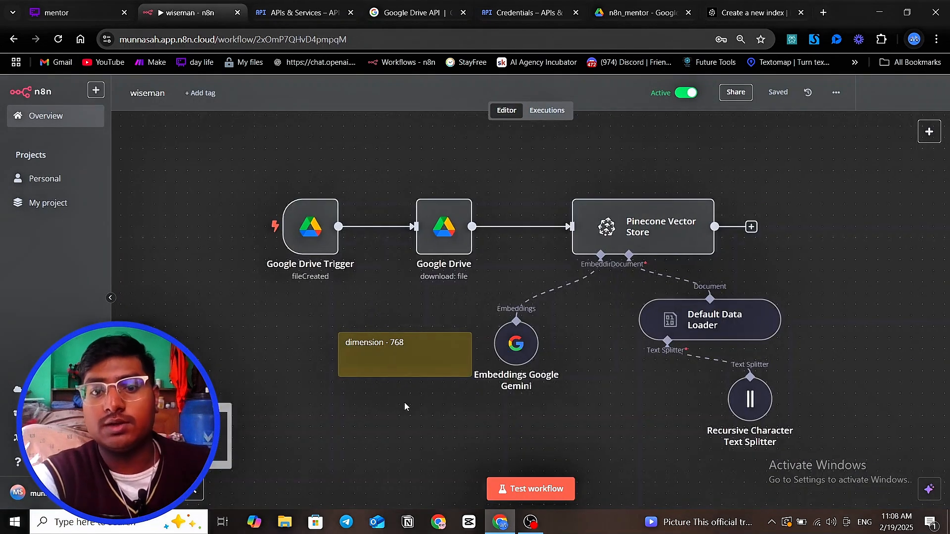
# Step: Reposition the Embeddings Google Gemini node below the Pinecone Vector Store and the dimension note below the Google Drive nodes
pyautogui.moveTo(526, 354); pyautogui.dragTo(570, 342)
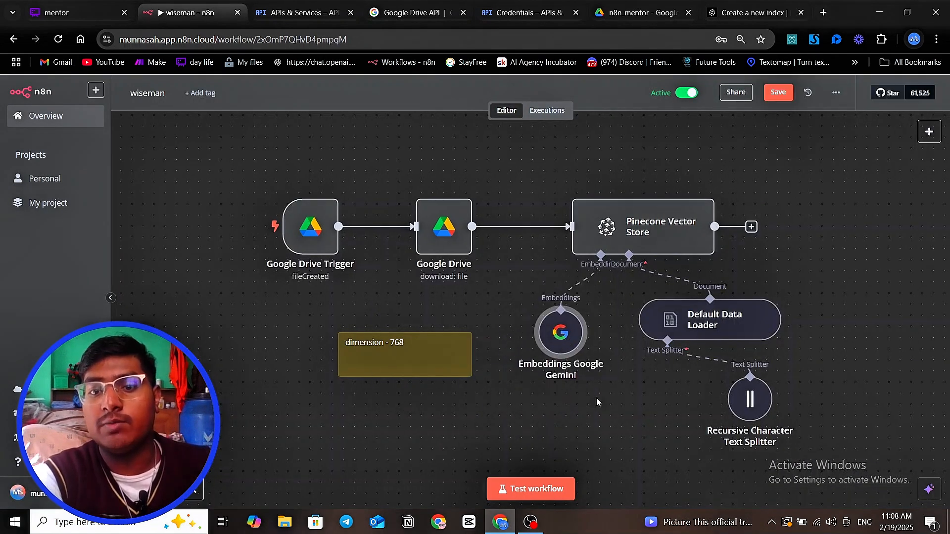
pyautogui.moveTo(598, 386); pyautogui.dragTo(550, 322)
pyautogui.moveTo(511, 278)
pyautogui.mouseDown()
pyautogui.moveTo(501, 300)
pyautogui.moveTo(503, 284)
pyautogui.mouseUp()
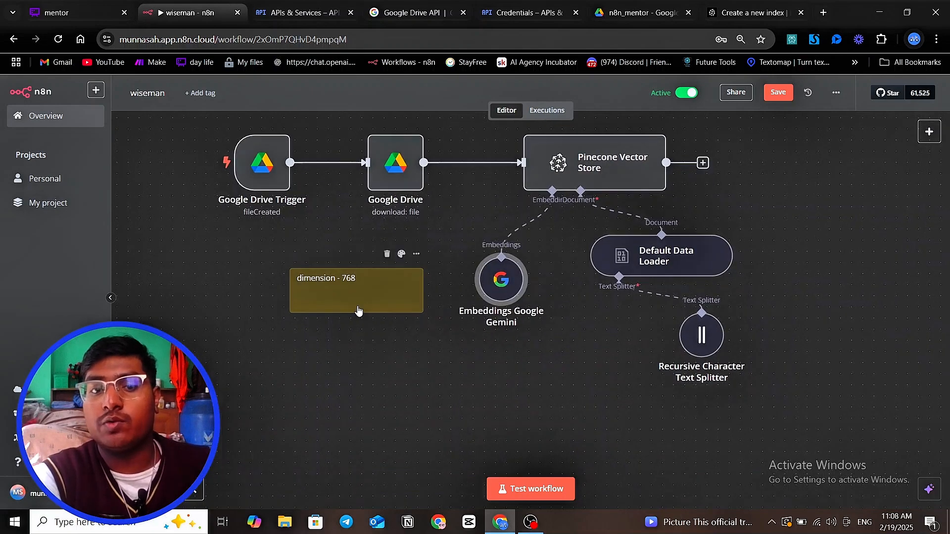
pyautogui.moveTo(357, 312); pyautogui.dragTo(367, 284)
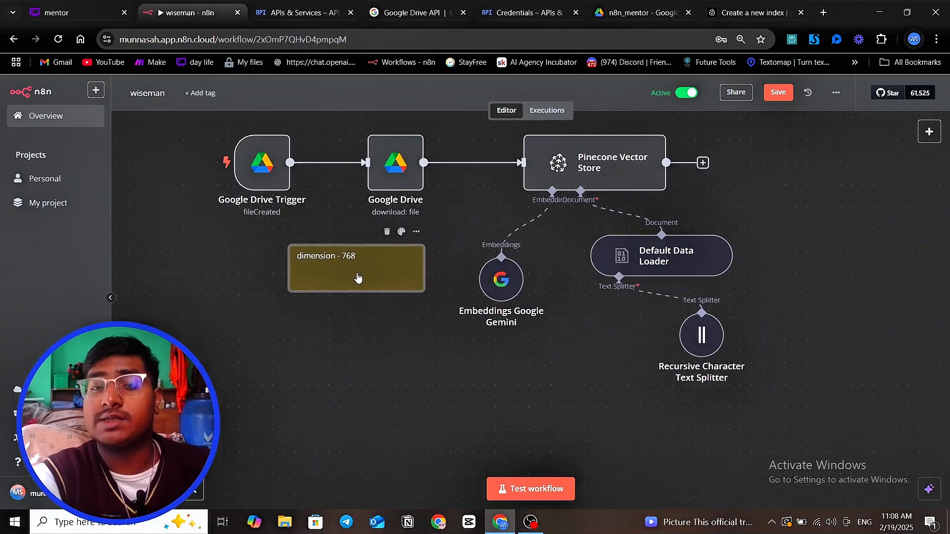
pyautogui.moveTo(504, 297); pyautogui.dragTo(457, 304)
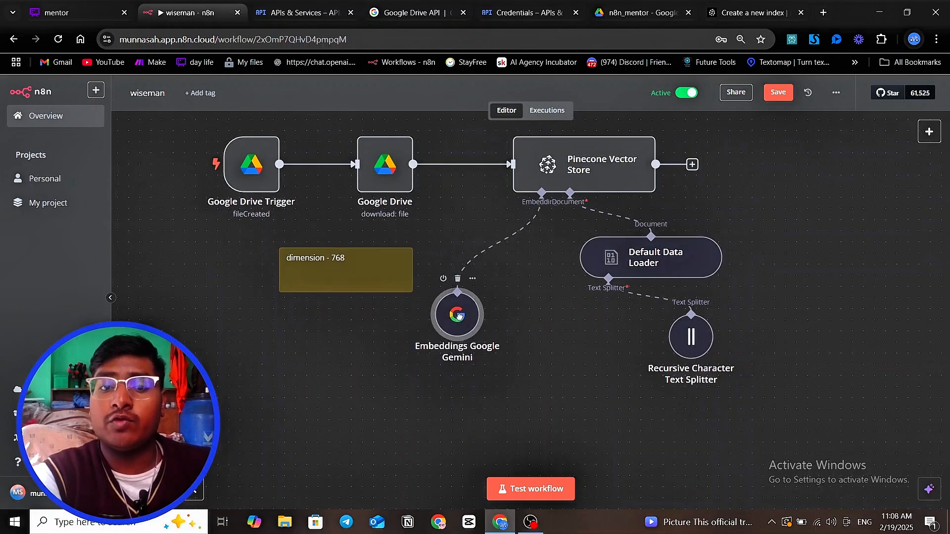
pyautogui.moveTo(476, 313)
pyautogui.mouseDown()
pyautogui.moveTo(444, 325)
pyautogui.moveTo(486, 300)
pyautogui.moveTo(488, 323)
pyautogui.moveTo(480, 305)
pyautogui.mouseUp()
pyautogui.moveTo(347, 281); pyautogui.dragTo(346, 292)
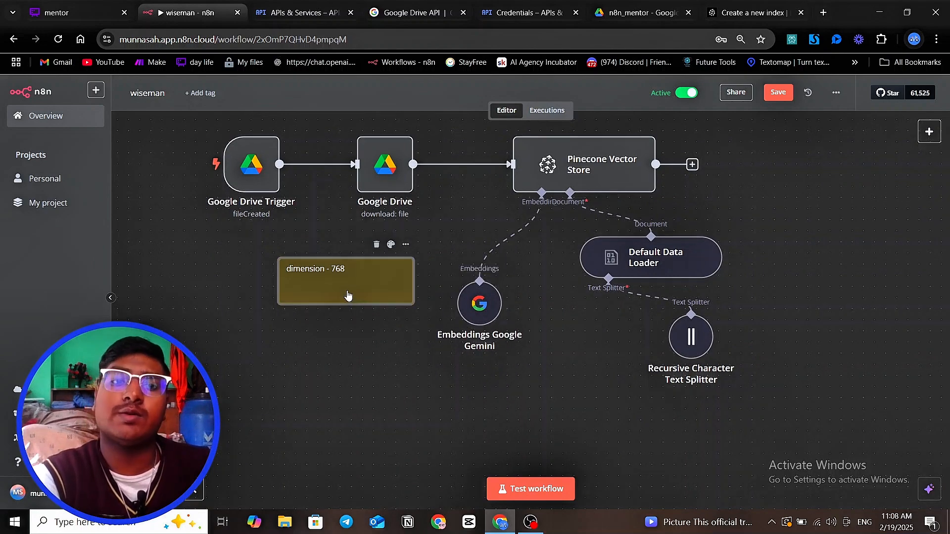
# Step: Switch to Pinecone, reselect the text-embedding-3-small model for the n8nmentor index and set its dimensions to 768
pyautogui.click(729, 14)
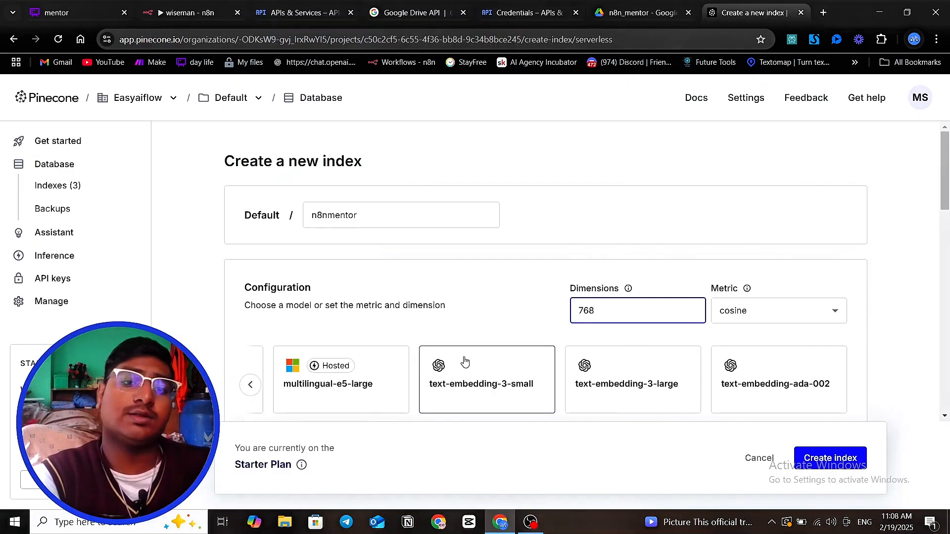
pyautogui.click(489, 384)
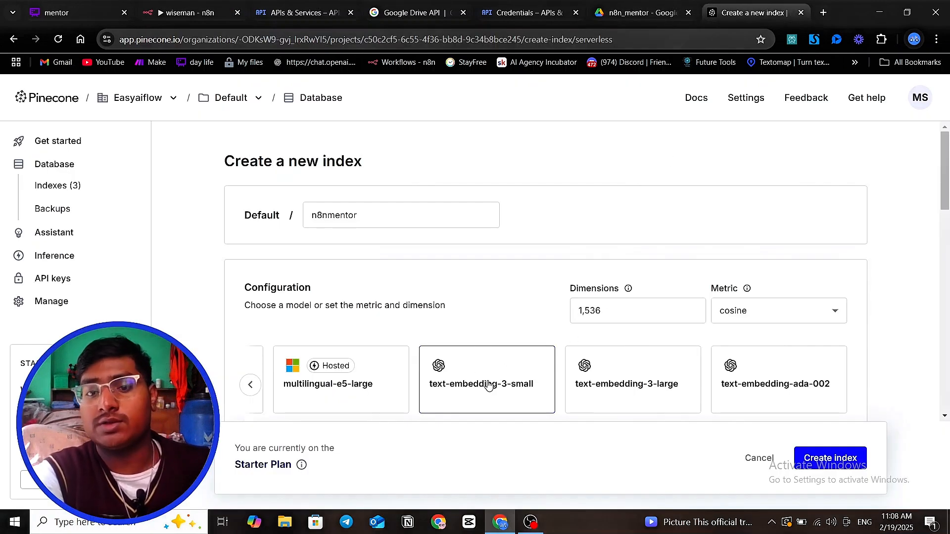
pyautogui.click(619, 315)
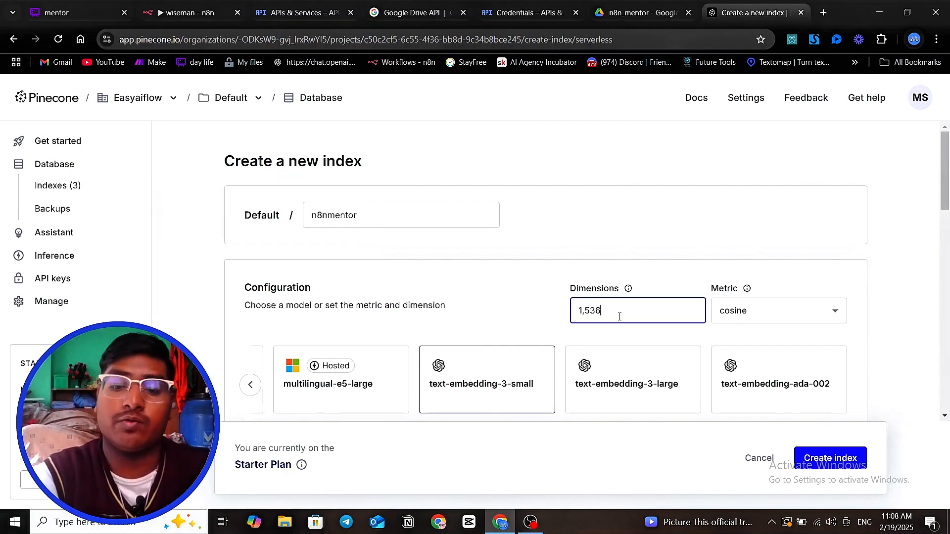
pyautogui.press('BackSpace')
pyautogui.press('BackSpace')
pyautogui.press('BackSpace')
pyautogui.press('BackSpace')
pyautogui.write('7')
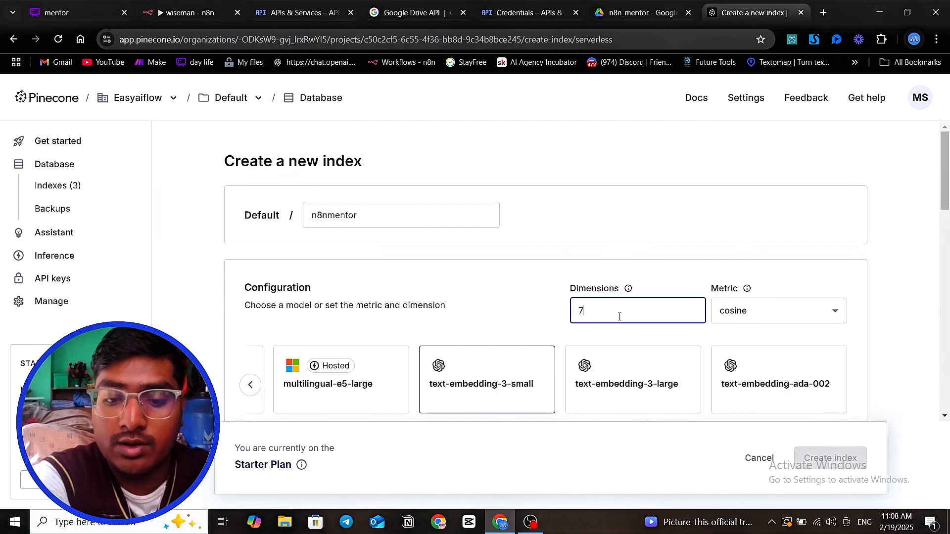
pyautogui.write('68')
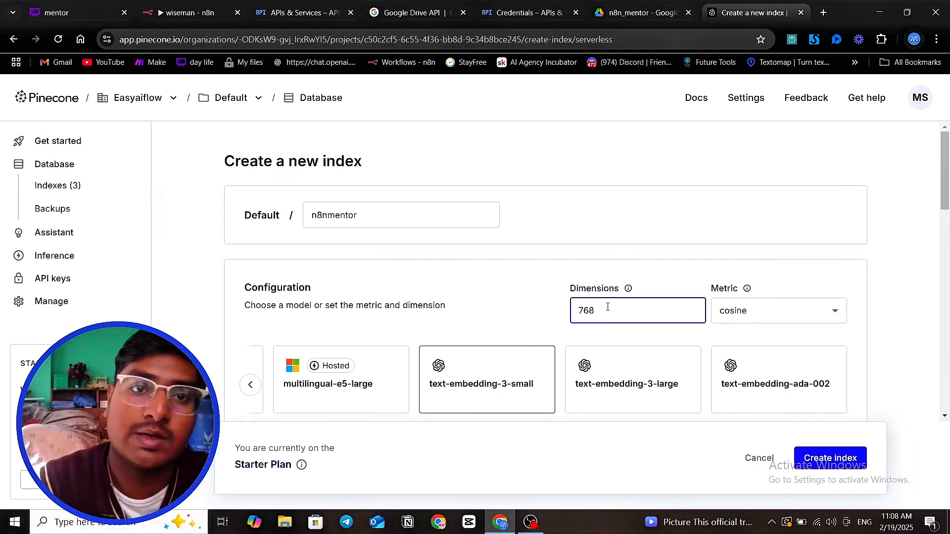
# Step: Review the index's serverless capacity, AWS provider and Virginia us-east-1 region, create the n8nmentor index and look over its page
pyautogui.click(171, 9)
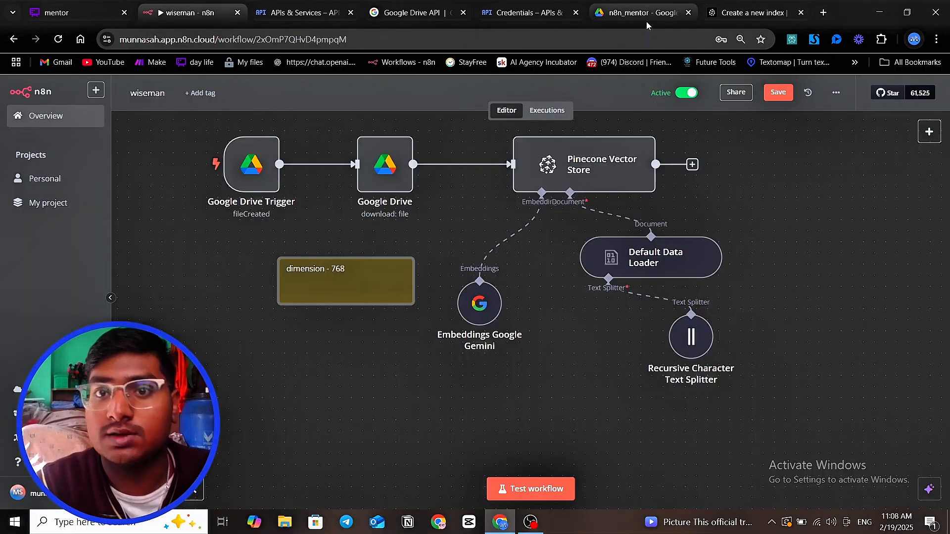
pyautogui.click(724, 13)
pyautogui.scroll(-1, 717, 302)
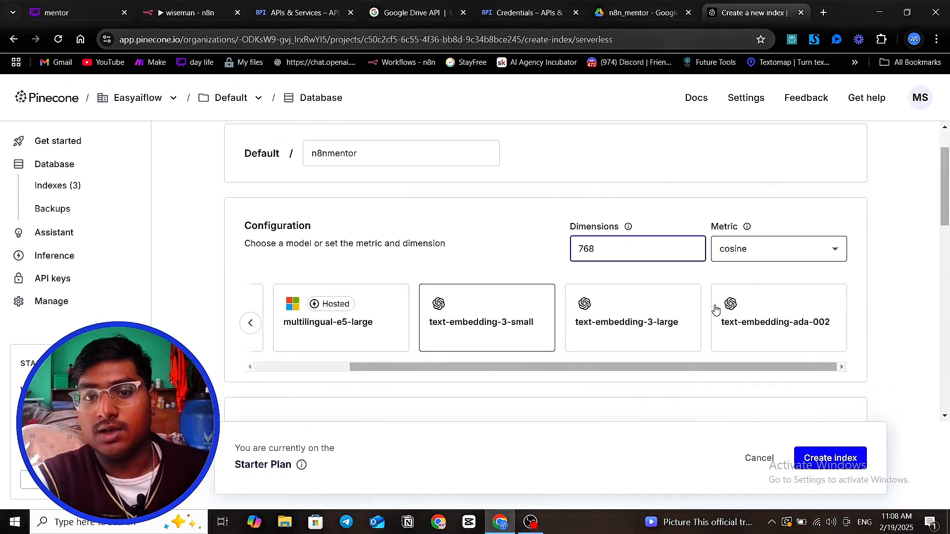
pyautogui.scroll(-2, 703, 346)
pyautogui.scroll(-5, 351, 321)
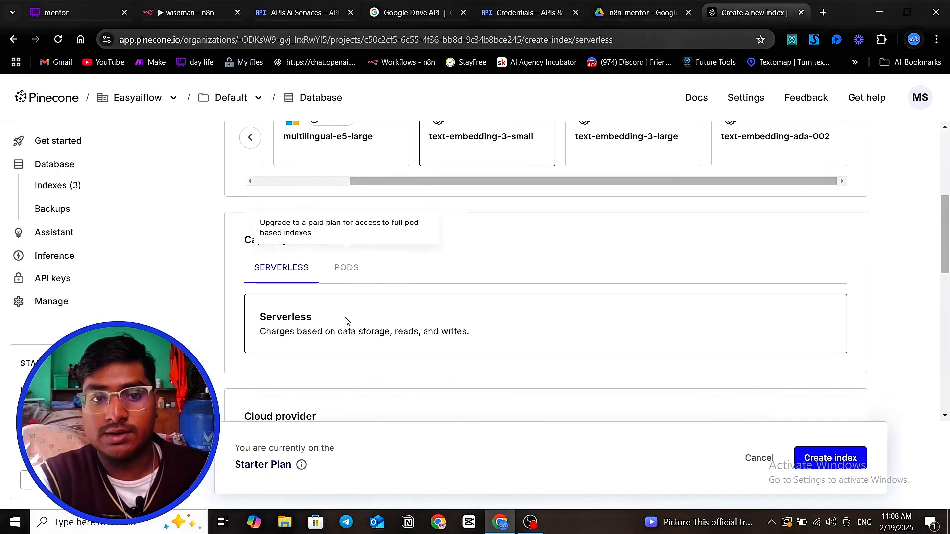
pyautogui.scroll(4, 333, 351)
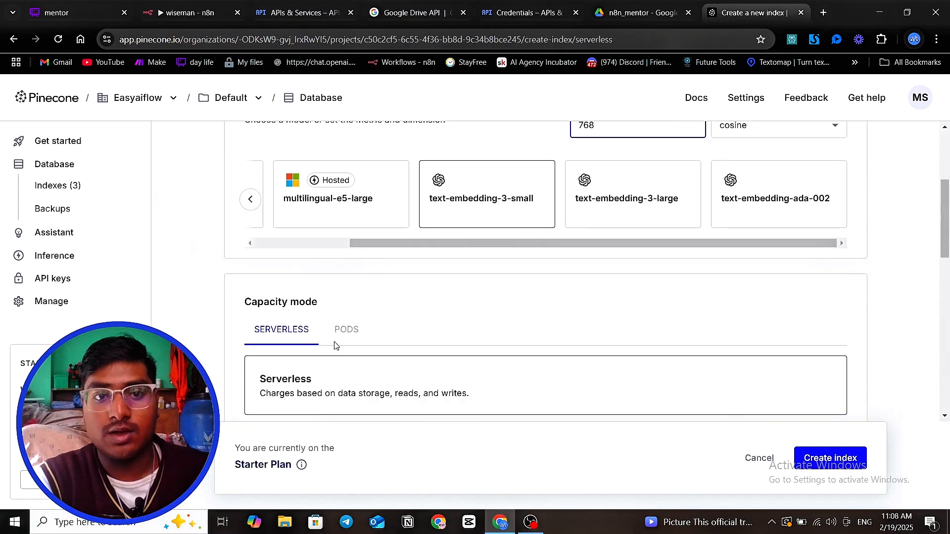
pyautogui.scroll(-8, 423, 273)
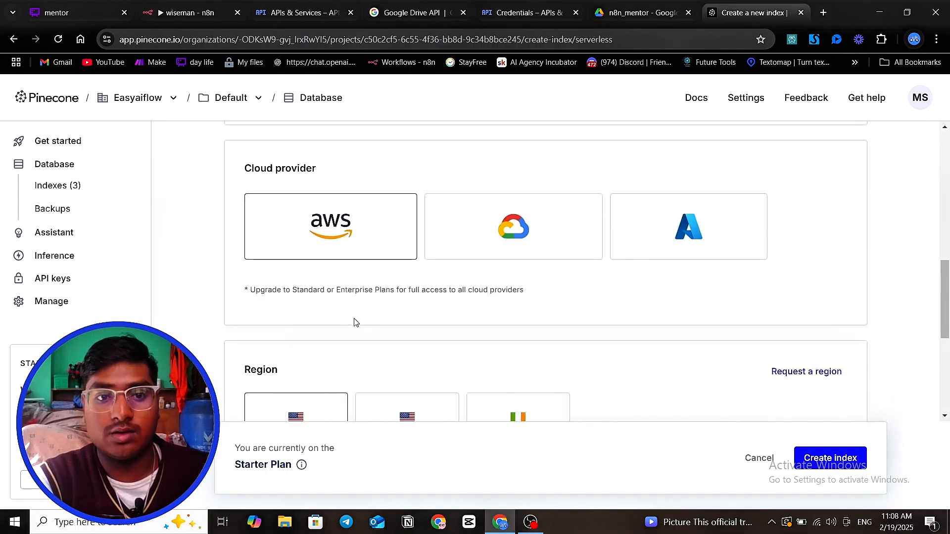
pyautogui.scroll(-3, 283, 338)
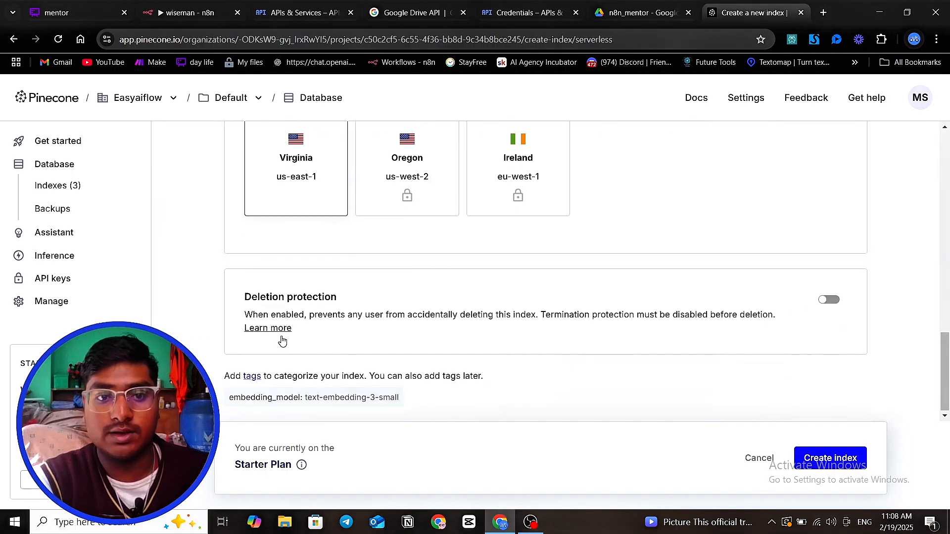
pyautogui.click(822, 460)
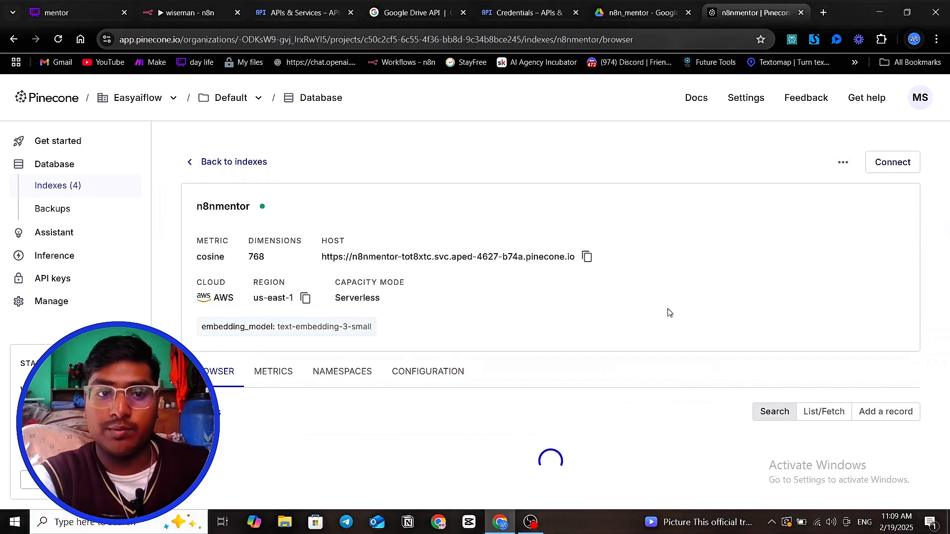
pyautogui.scroll(-1, 668, 312)
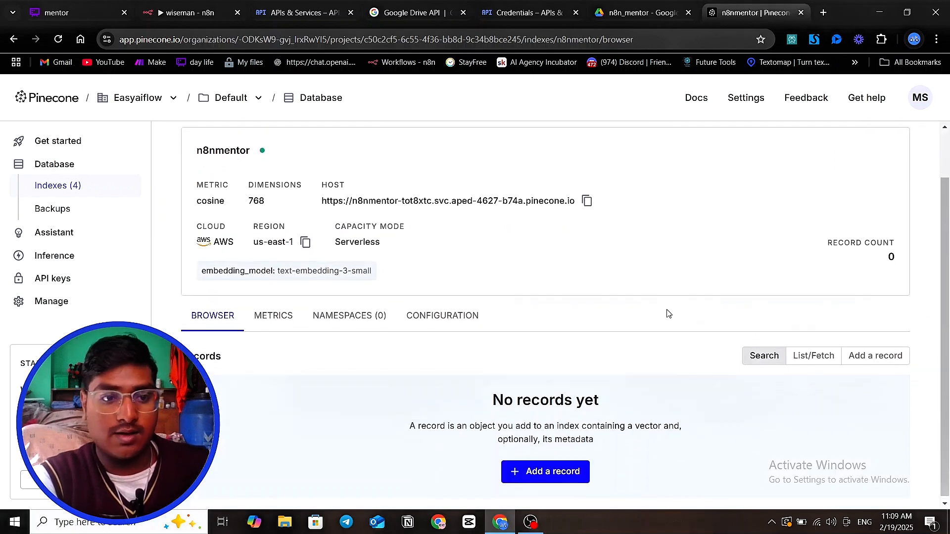
pyautogui.scroll(1, 666, 313)
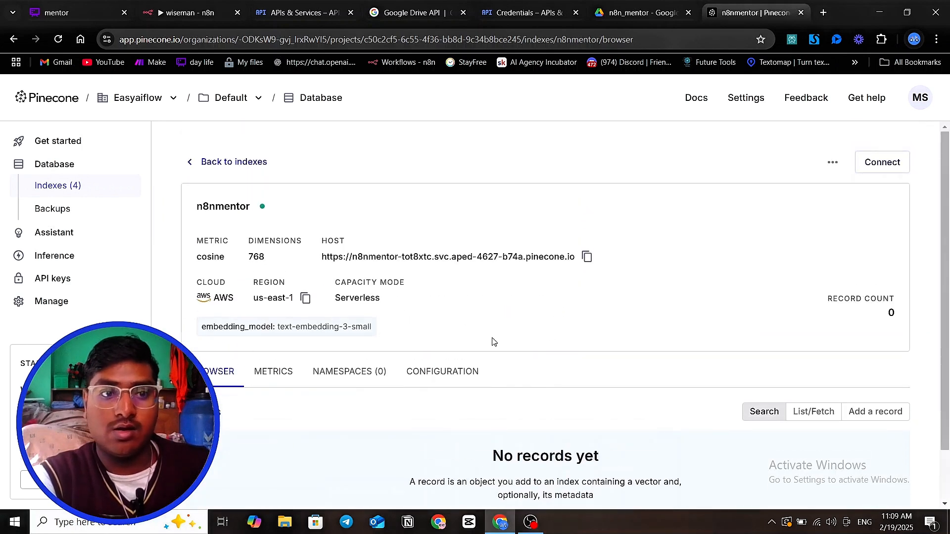
# Step: Return to n8n, leave the wiseman workflow with its changes saved and open the n8n_mentor workflow
pyautogui.click(193, 21)
pyautogui.click(34, 179)
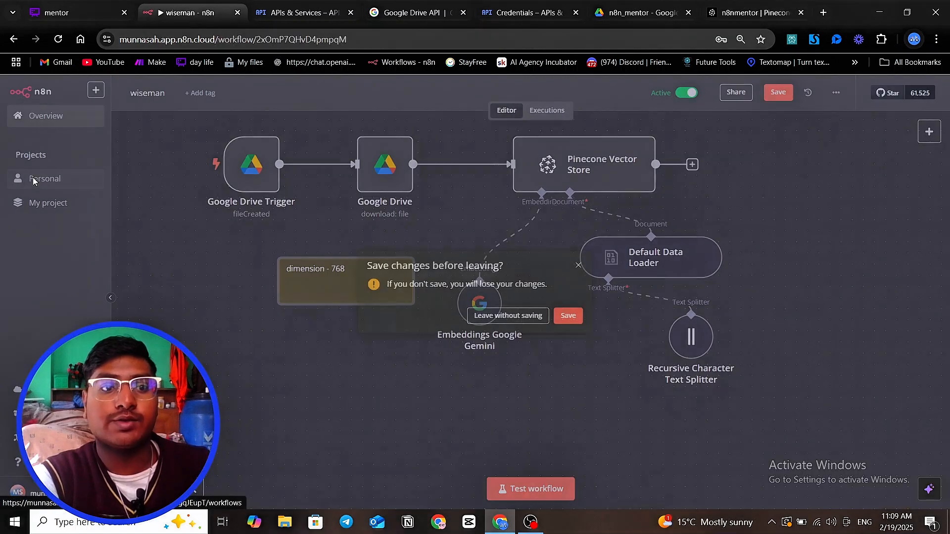
pyautogui.click(568, 316)
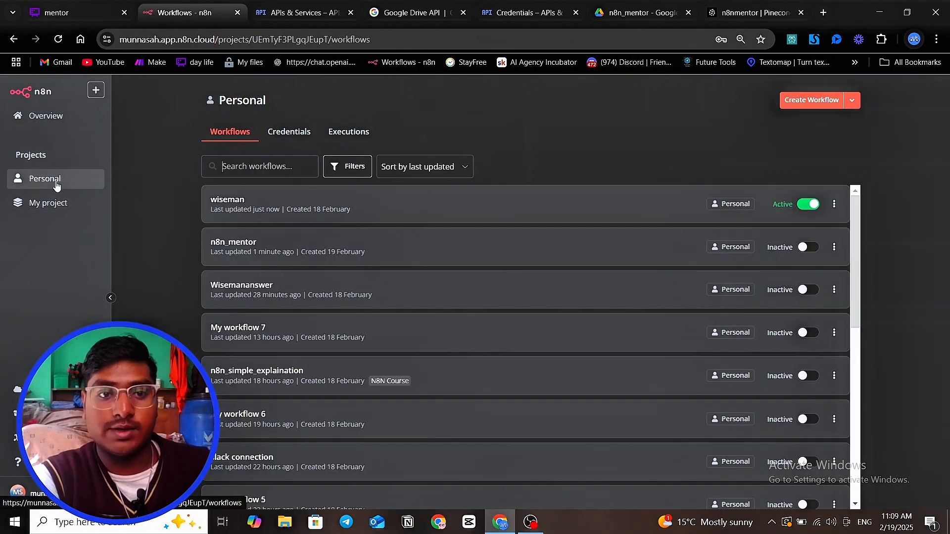
pyautogui.click(340, 251)
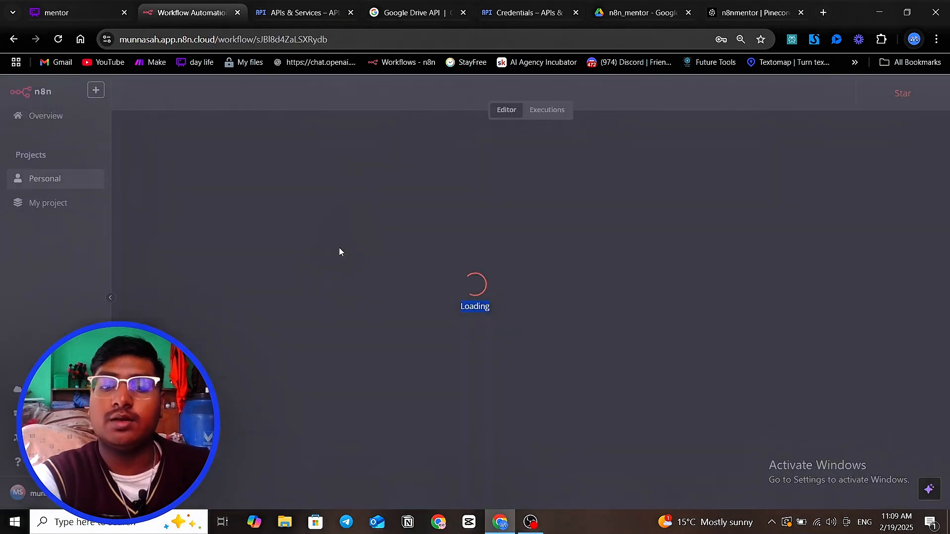
pyautogui.hscroll(3, 453, 377)
pyautogui.scroll(-2, 453, 377)
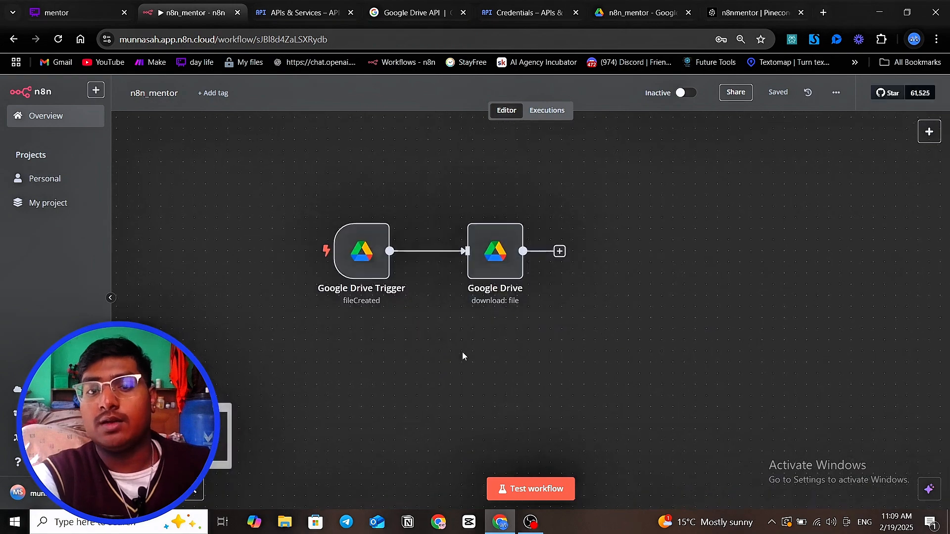
# Step: Move the Google Drive Trigger and Google Drive nodes closer together, checking the n8n_mentor folder in Google Drive in between
pyautogui.moveTo(360, 271); pyautogui.dragTo(349, 271)
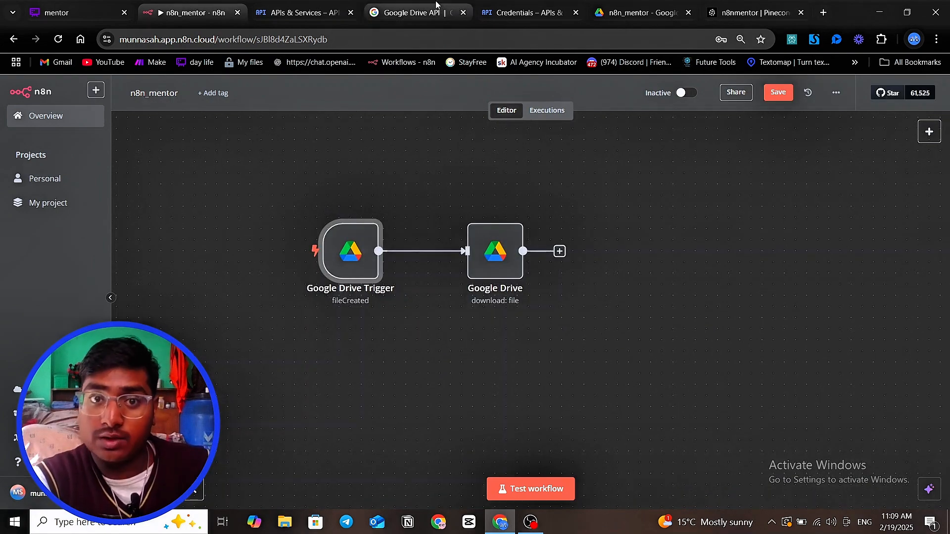
pyautogui.click(629, 18)
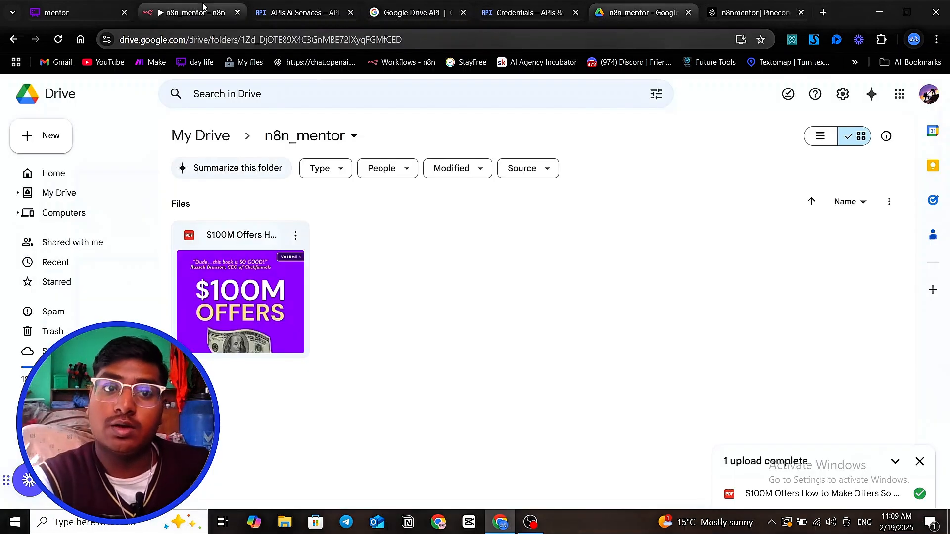
pyautogui.click(191, 12)
pyautogui.moveTo(511, 246); pyautogui.dragTo(462, 257)
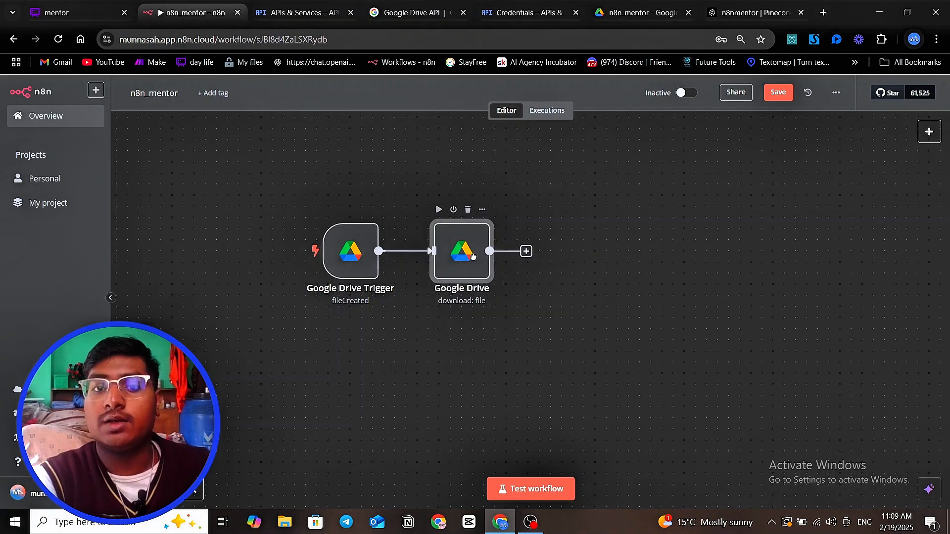
# Step: Add a Pinecone Vector Store node after the Google Drive node, using the Add documents to vector store action
pyautogui.click(526, 252)
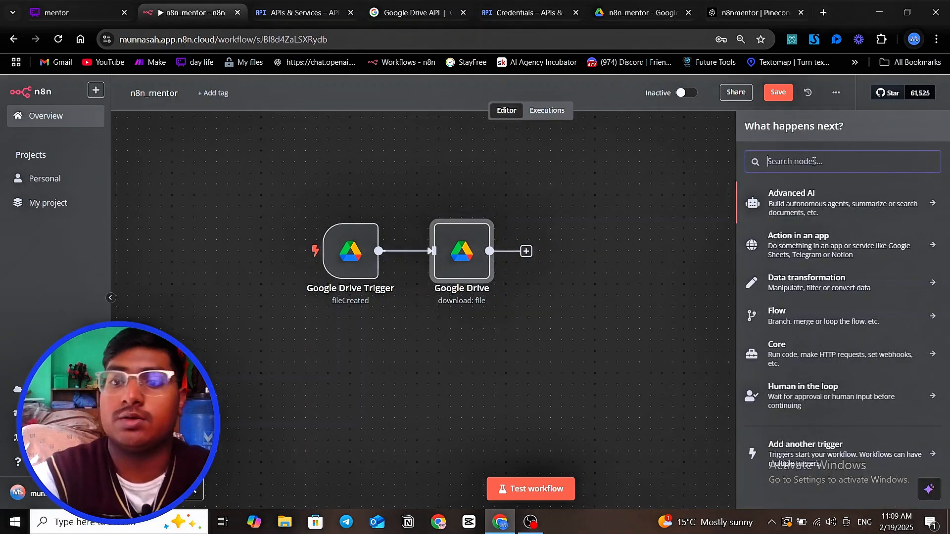
pyautogui.write('pin')
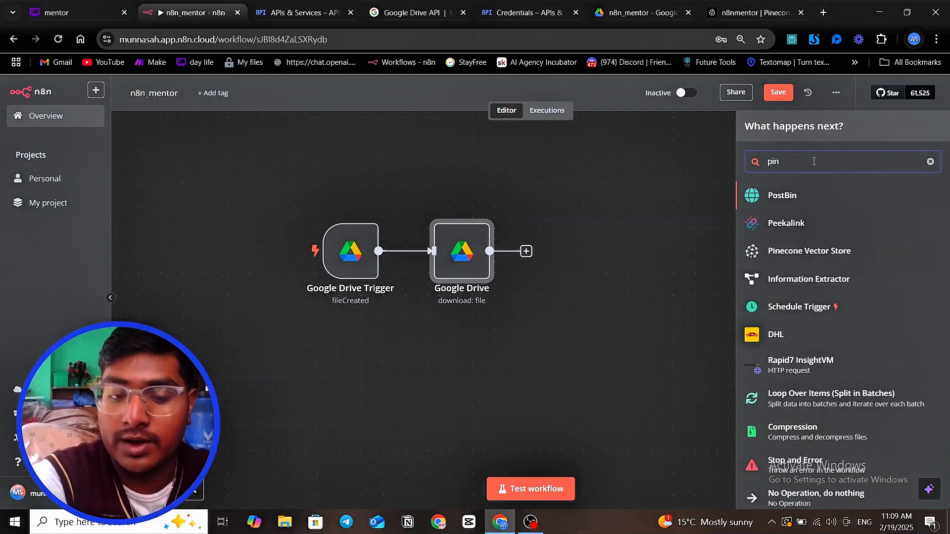
pyautogui.write('c')
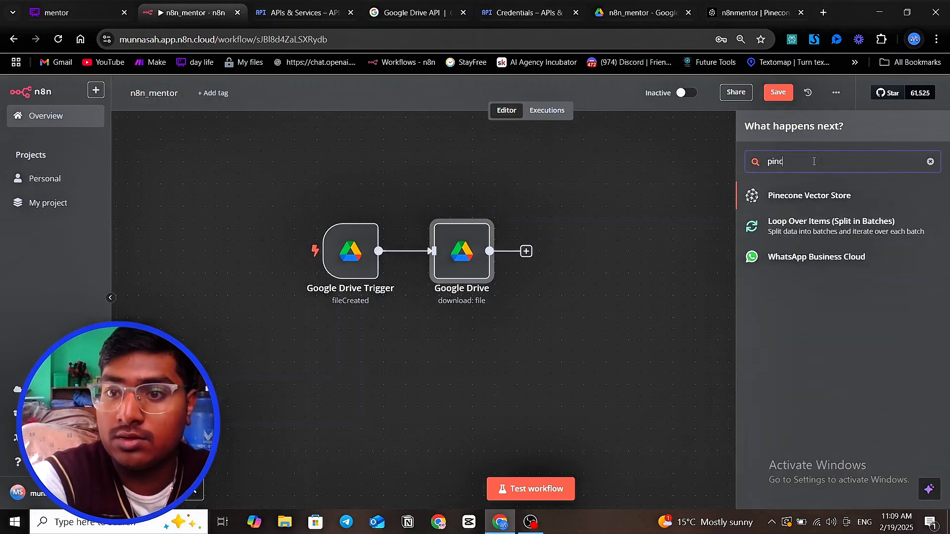
pyautogui.click(827, 200)
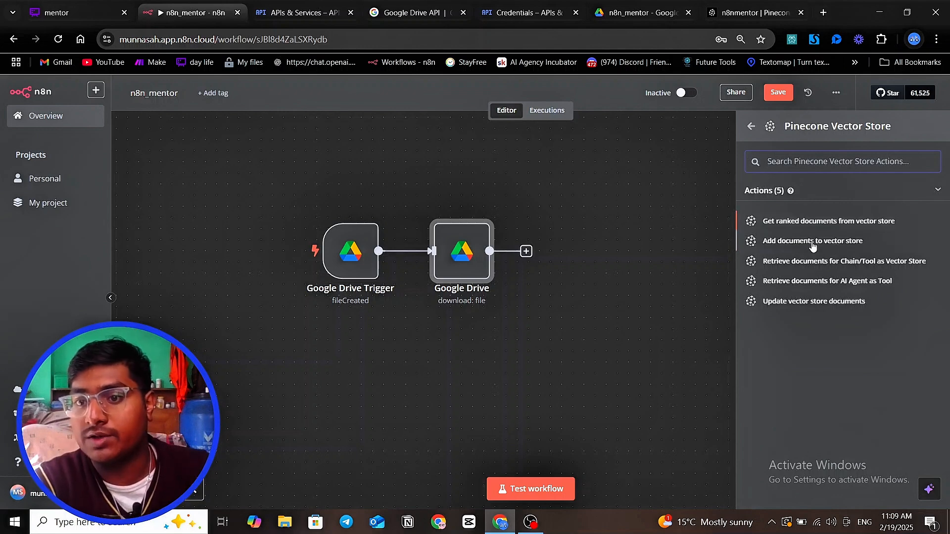
pyautogui.click(766, 242)
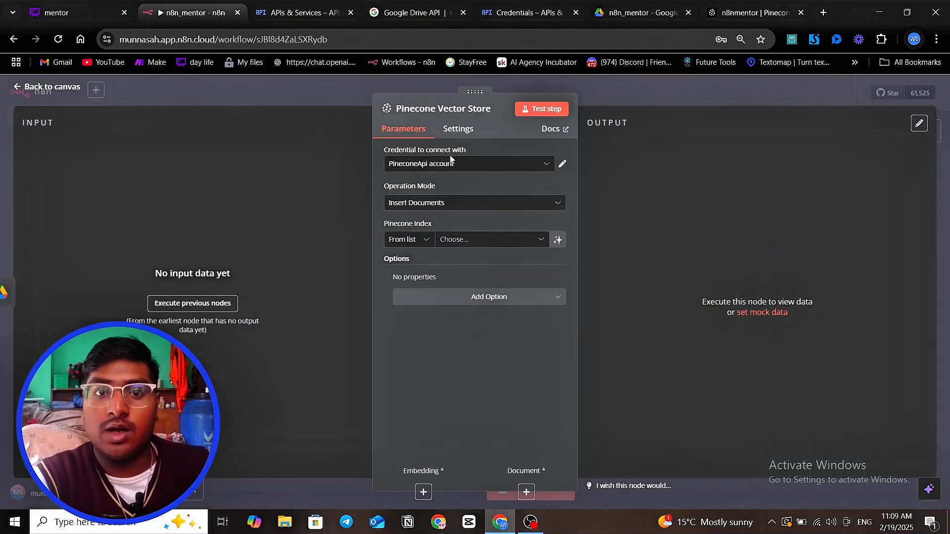
pyautogui.click(468, 163)
pyautogui.click(458, 220)
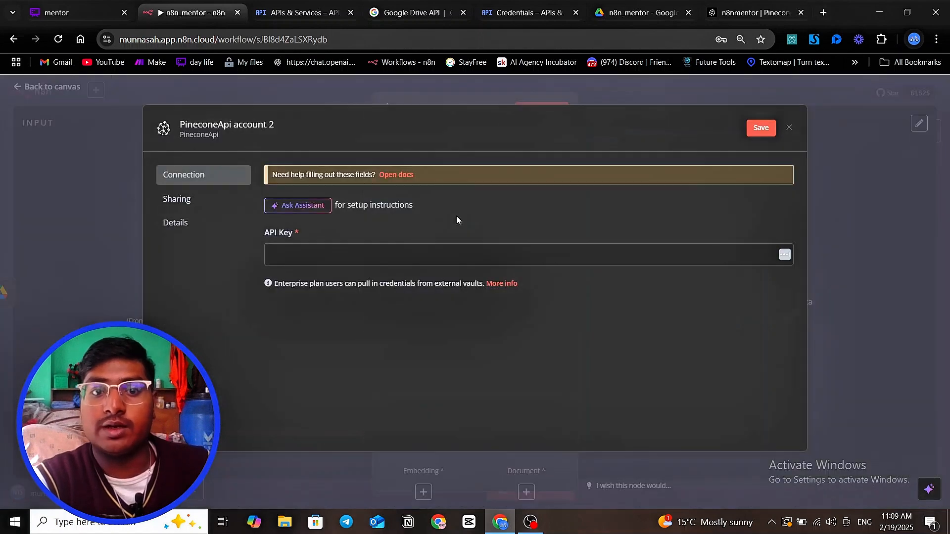
pyautogui.click(330, 255)
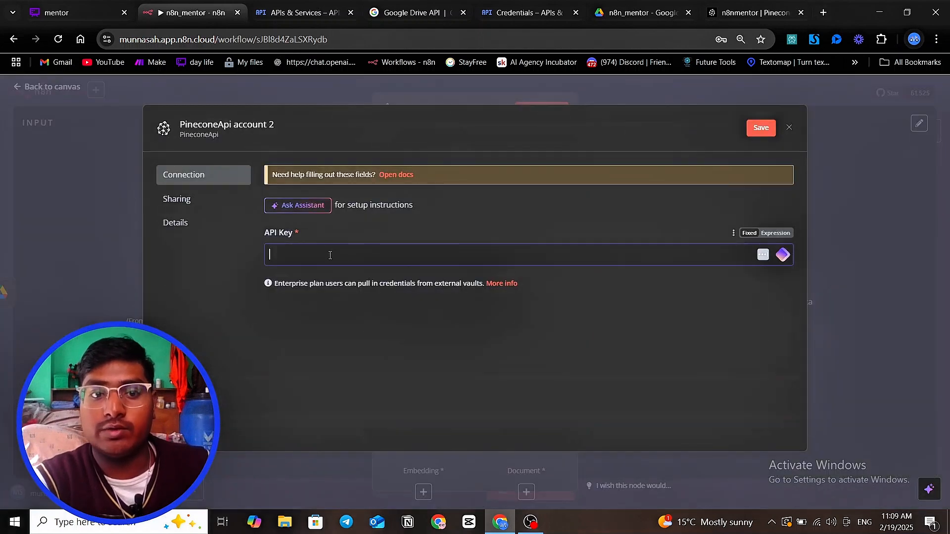
pyautogui.click(742, 16)
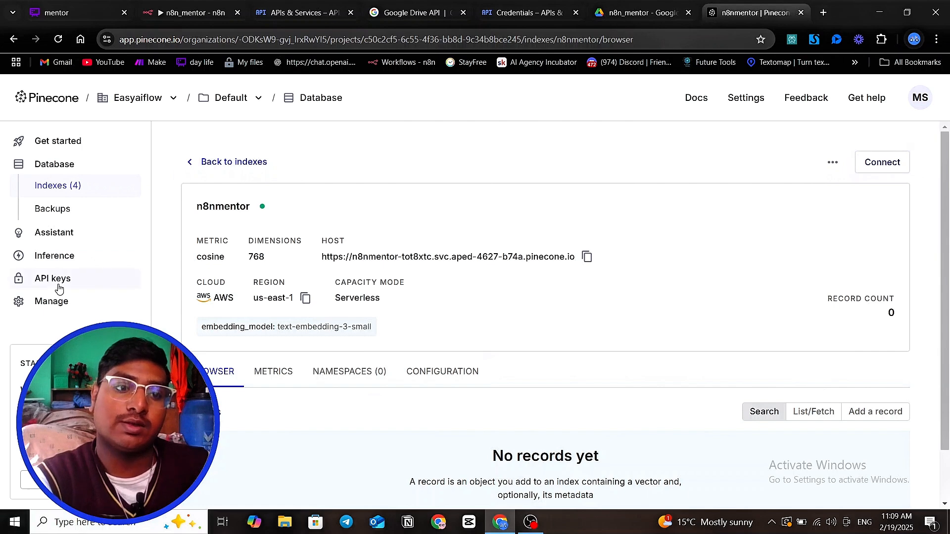
pyautogui.click(45, 278)
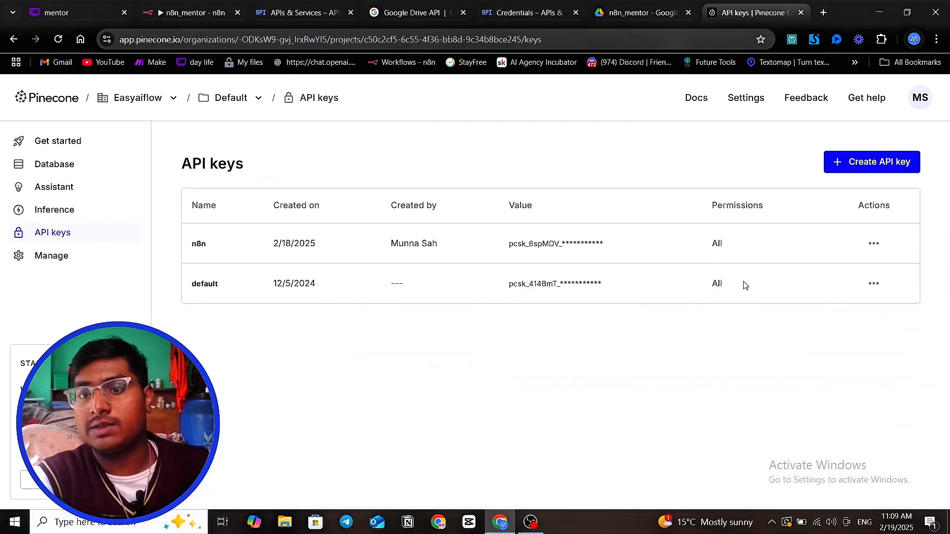
pyautogui.click(834, 167)
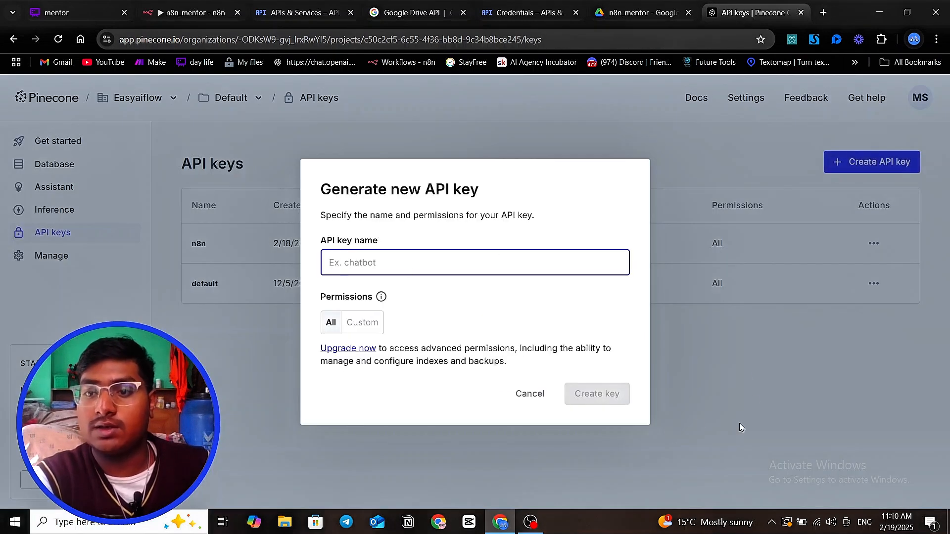
pyautogui.click(528, 152)
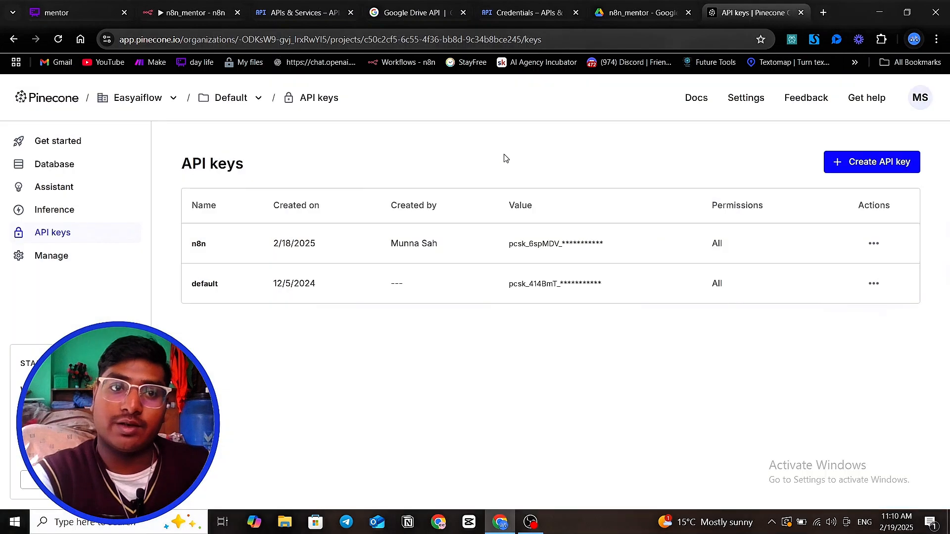
pyautogui.click(195, 14)
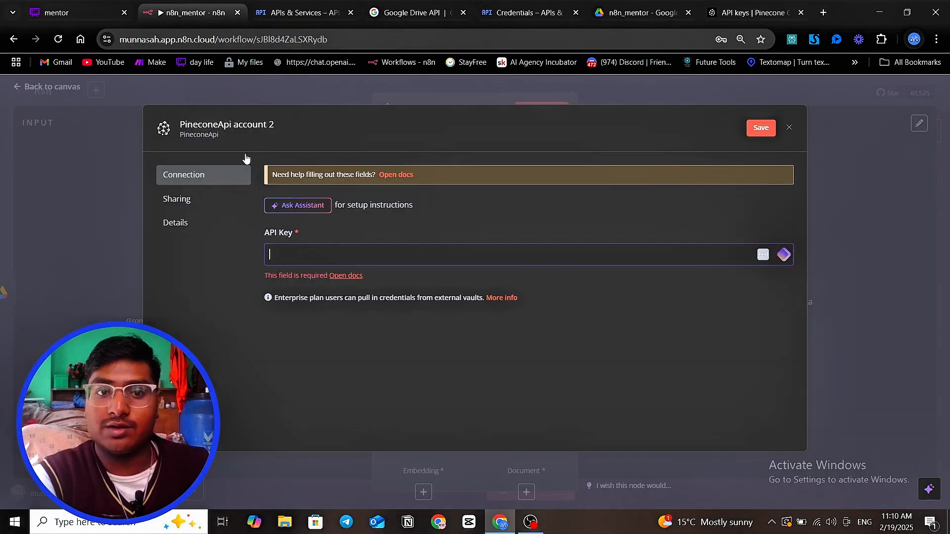
pyautogui.click(788, 128)
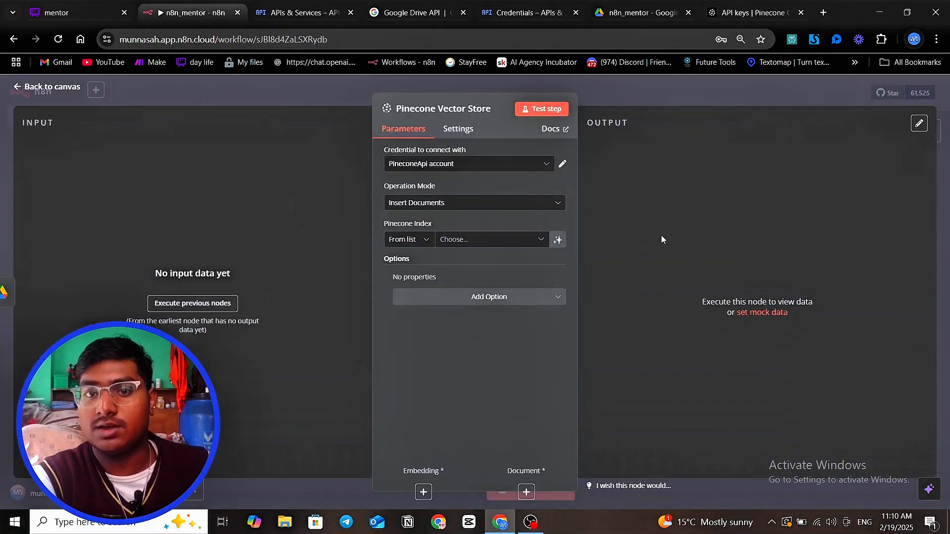
# Step: Set the Pinecone Vector Store node to use the PineconeApi account credential, Insert Documents mode and the n8nmentor index
pyautogui.click(464, 163)
pyautogui.click(453, 193)
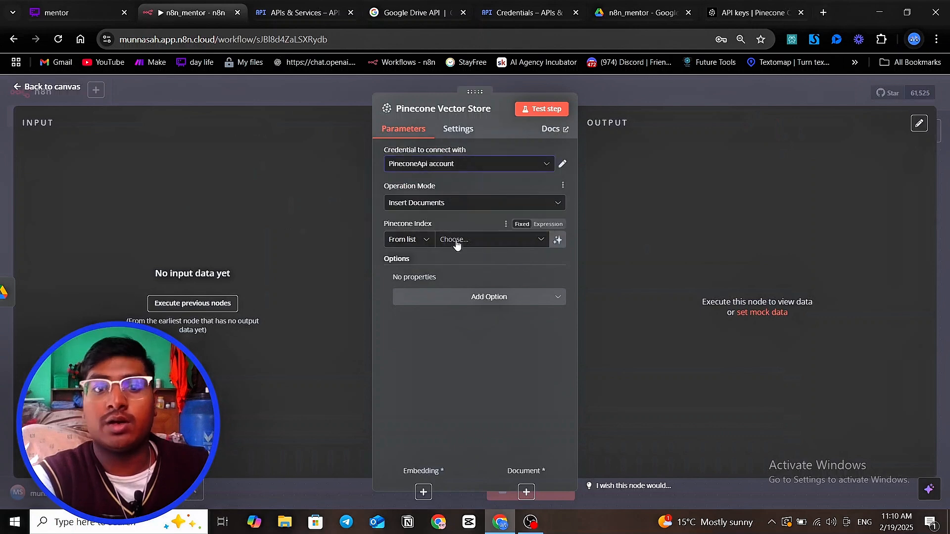
pyautogui.click(397, 205)
pyautogui.click(415, 255)
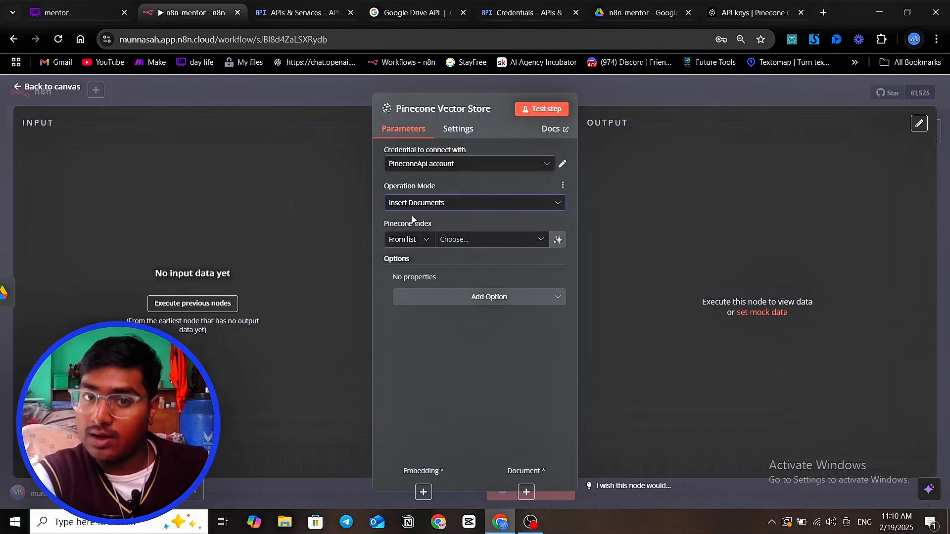
pyautogui.click(483, 240)
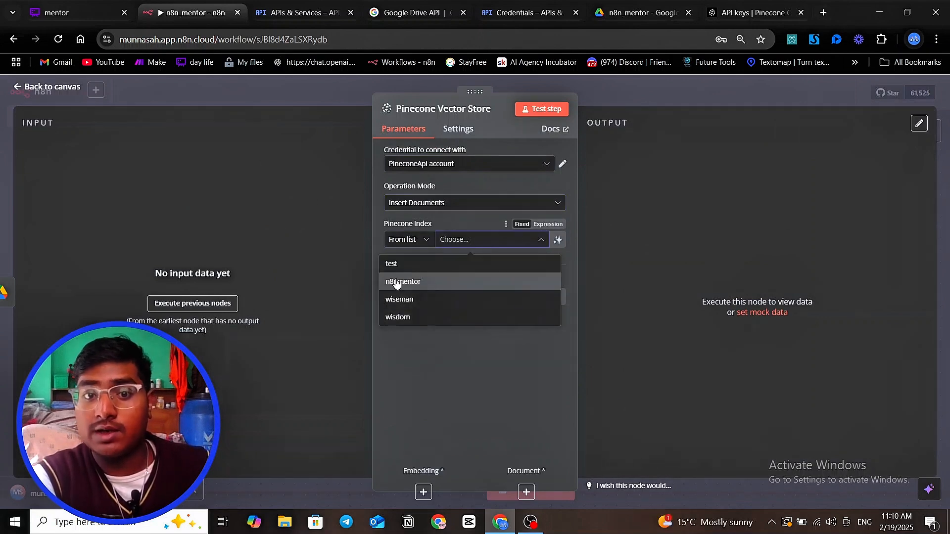
pyautogui.click(432, 289)
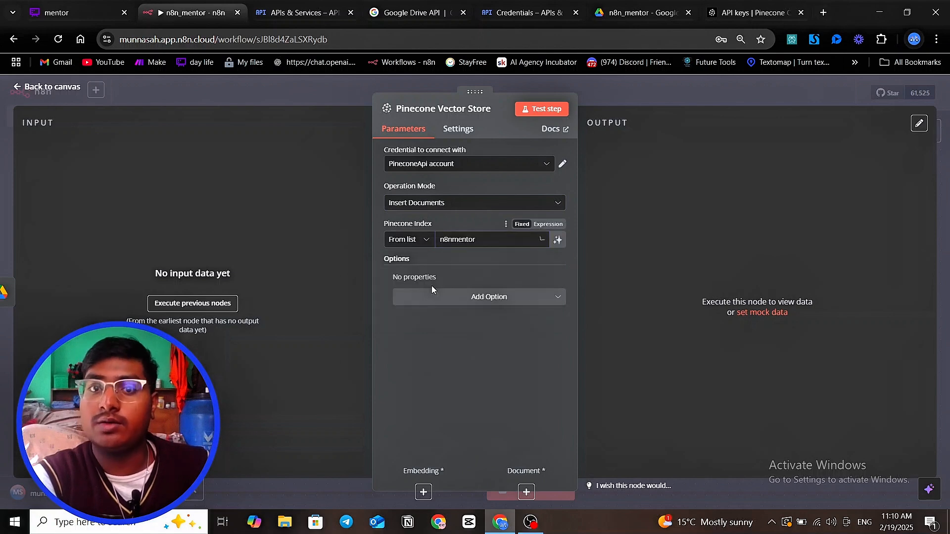
# Step: Check the n8nmentor entry in Pinecone's list of indexes and return to the n8n workflow
pyautogui.click(723, 15)
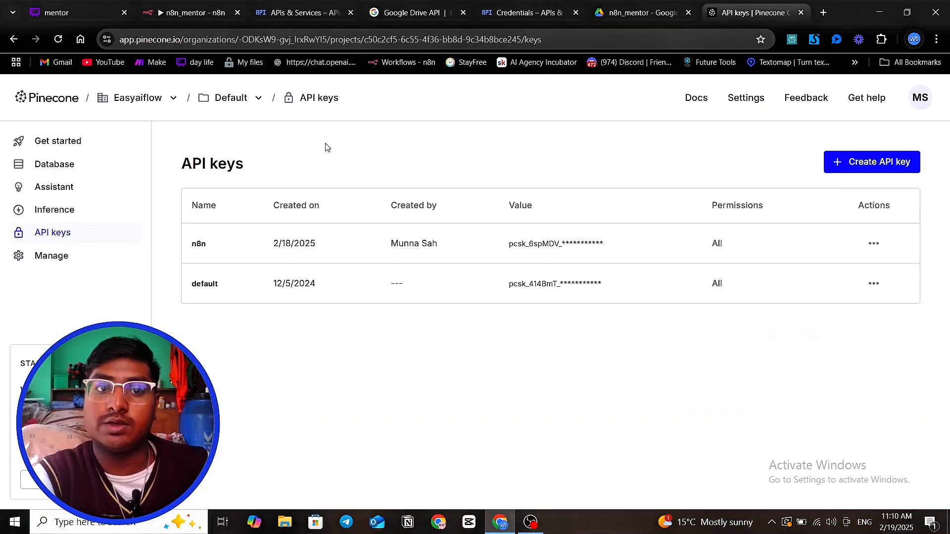
pyautogui.click(35, 161)
pyautogui.scroll(-2, 318, 261)
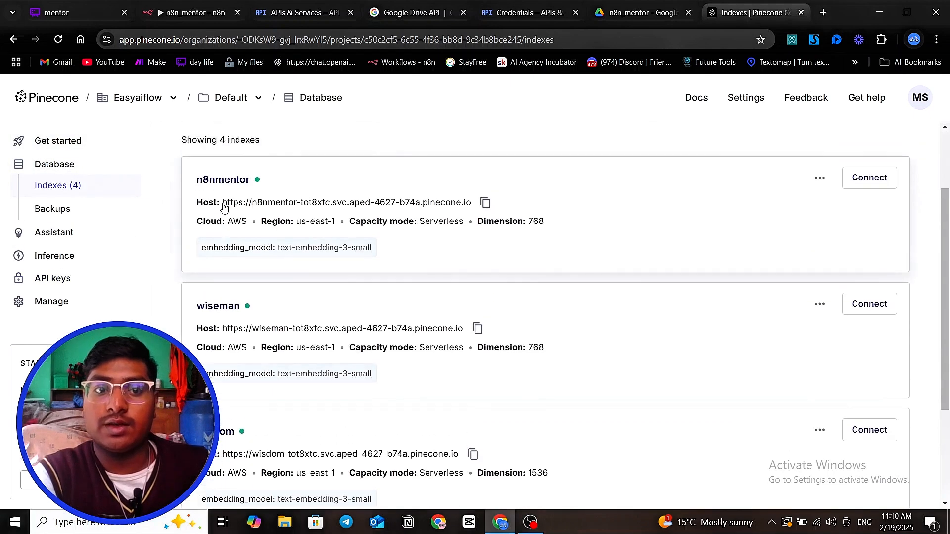
pyautogui.scroll(2, 194, 264)
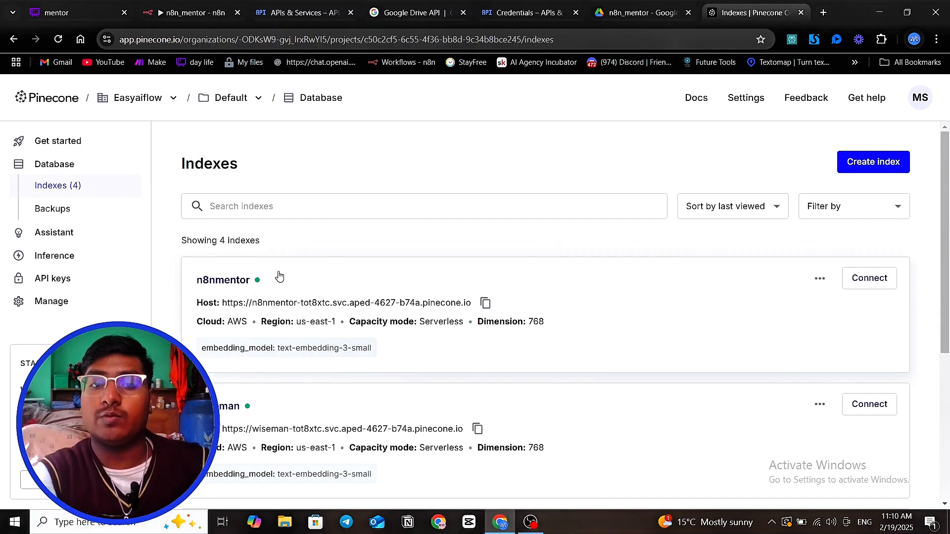
pyautogui.click(297, 12)
pyautogui.click(198, 11)
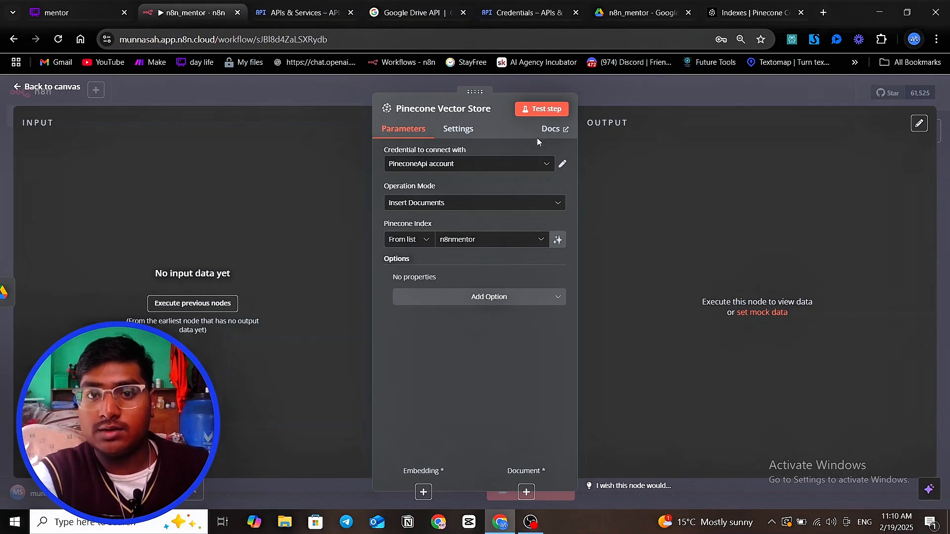
# Step: Close the Pinecone Vector Store settings and spread the Google Drive Trigger, Google Drive and Pinecone Vector Store nodes further apart in one row
pyautogui.click(622, 93)
pyautogui.moveTo(597, 256); pyautogui.dragTo(608, 256)
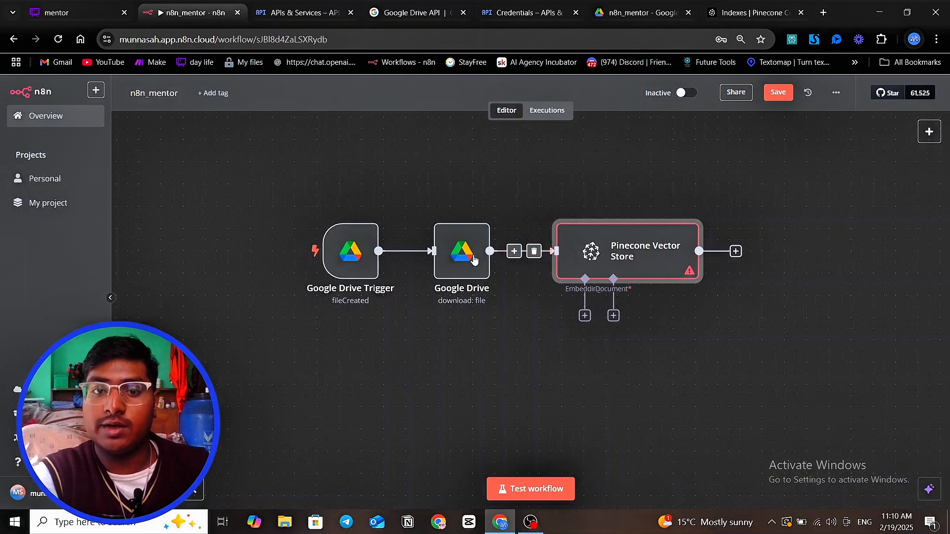
pyautogui.moveTo(462, 254); pyautogui.dragTo(451, 254)
pyautogui.moveTo(348, 255); pyautogui.dragTo(303, 255)
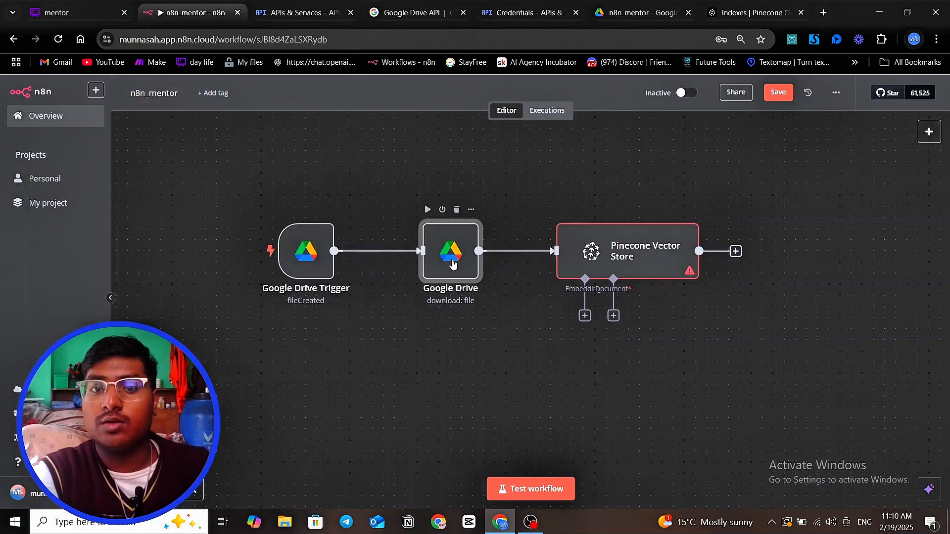
pyautogui.moveTo(451, 252); pyautogui.dragTo(461, 252)
pyautogui.moveTo(613, 239)
pyautogui.mouseDown()
pyautogui.moveTo(591, 239)
pyautogui.moveTo(609, 244)
pyautogui.mouseUp()
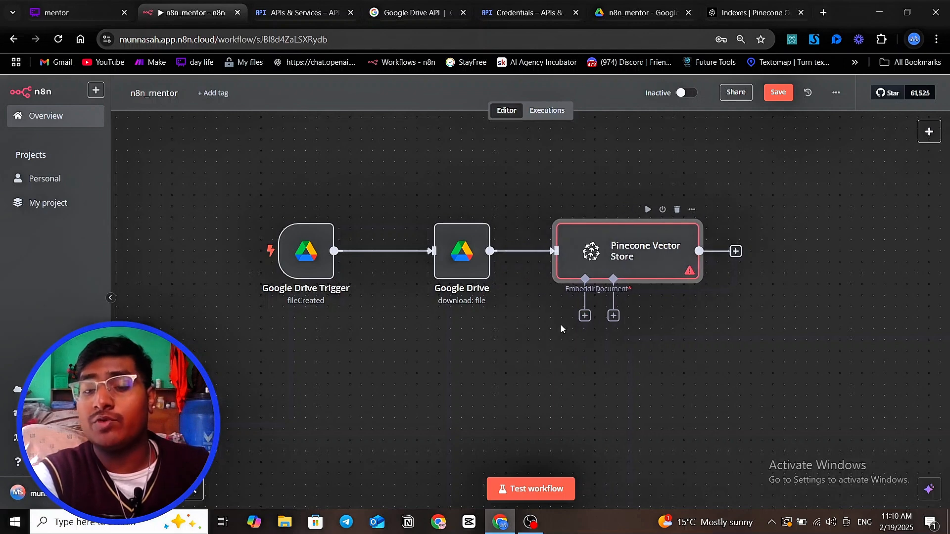
# Step: Attach an Embeddings Google Gemini node to the Pinecone Vector Store's embedding input, using the existing n8n credential
pyautogui.moveTo(524, 276)
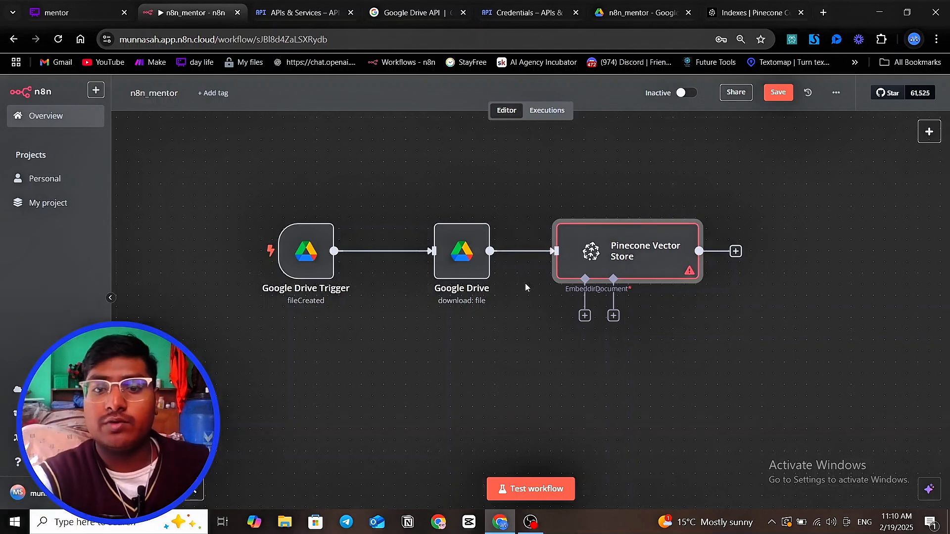
pyautogui.click(584, 317)
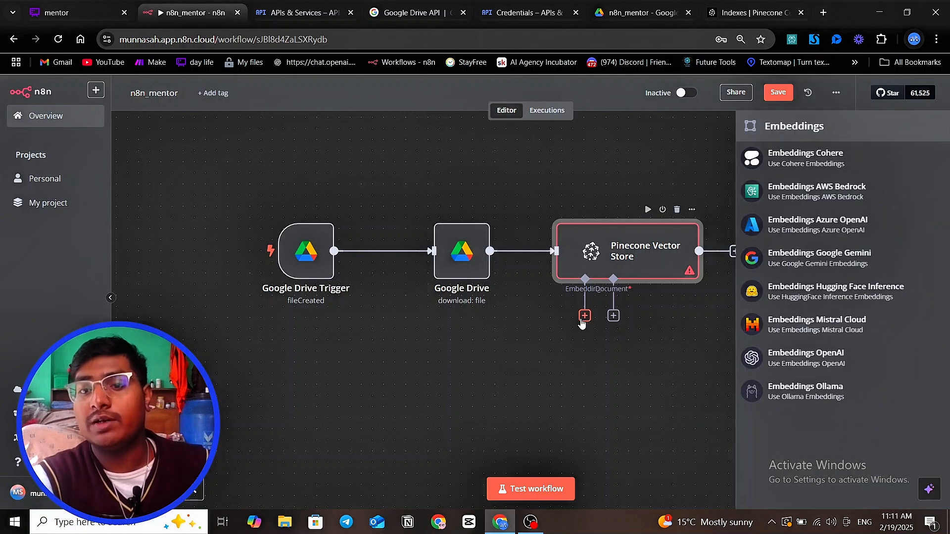
pyautogui.click(805, 267)
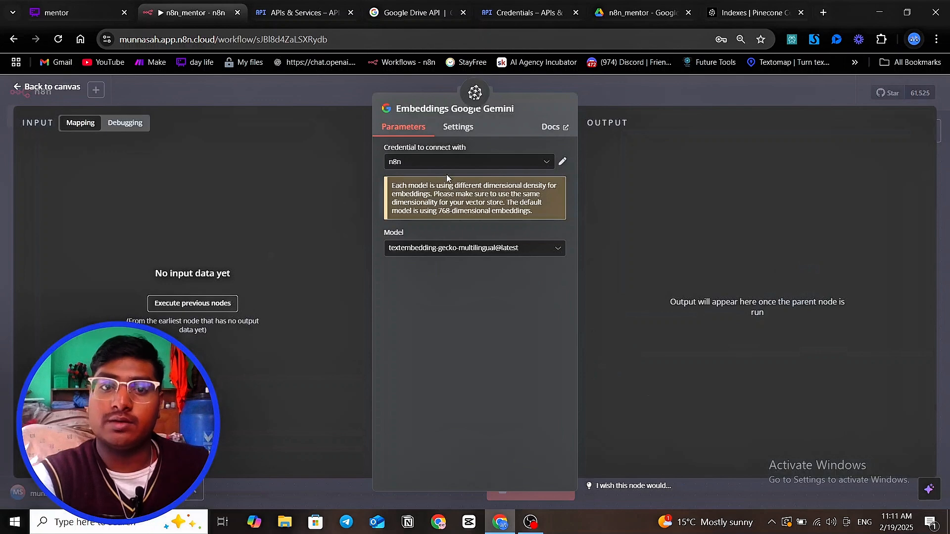
pyautogui.click(464, 166)
pyautogui.click(441, 236)
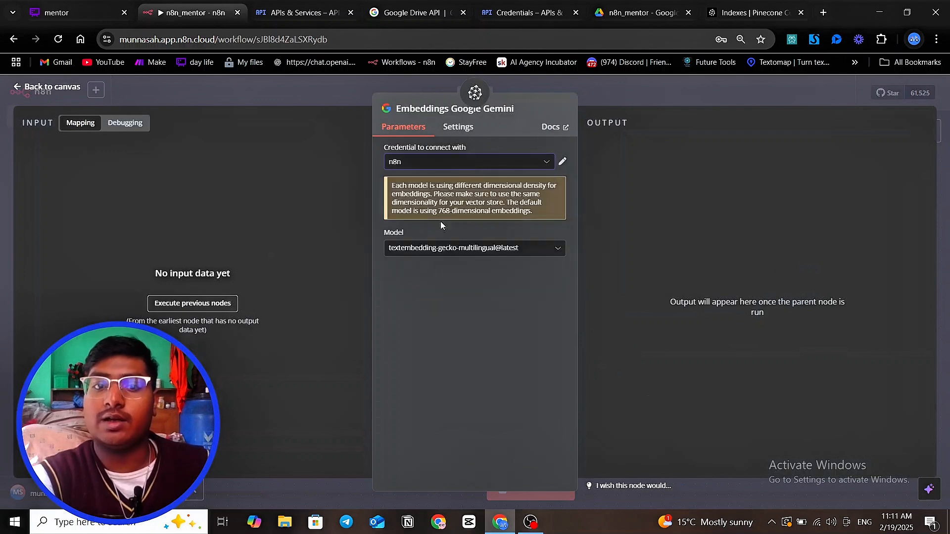
pyautogui.click(456, 167)
pyautogui.click(440, 245)
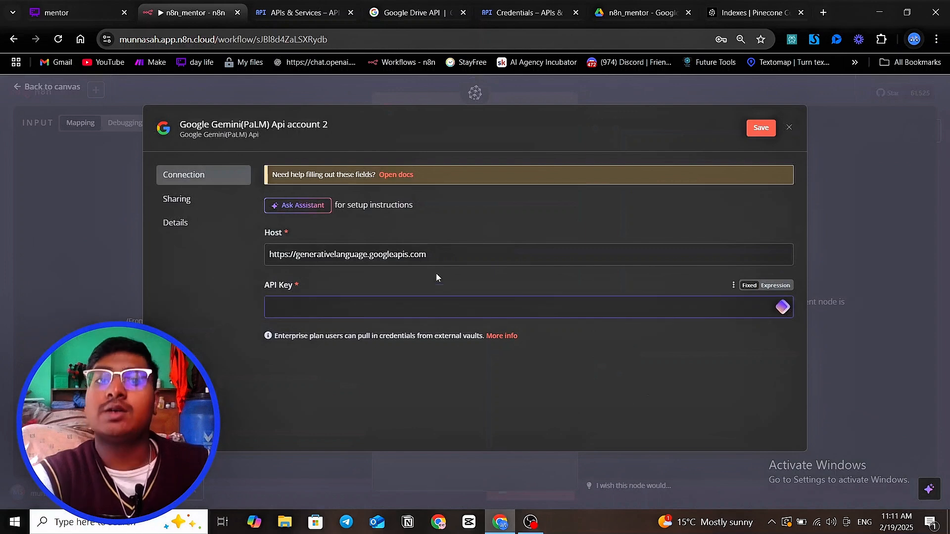
pyautogui.click(578, 88)
# Step: Create an API key among the N8NYoutube project's credentials in Google Cloud and return to the n8n workflow
pyautogui.click(381, 16)
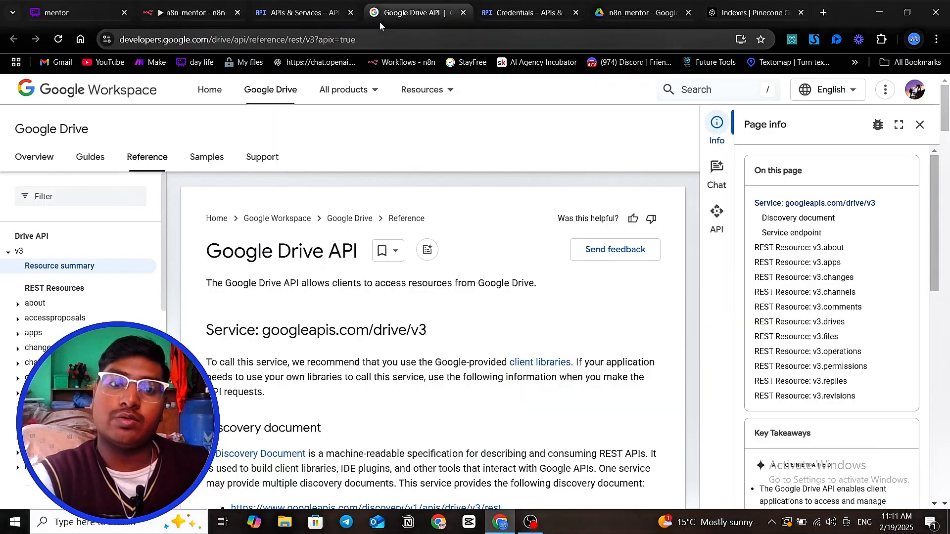
pyautogui.click(292, 12)
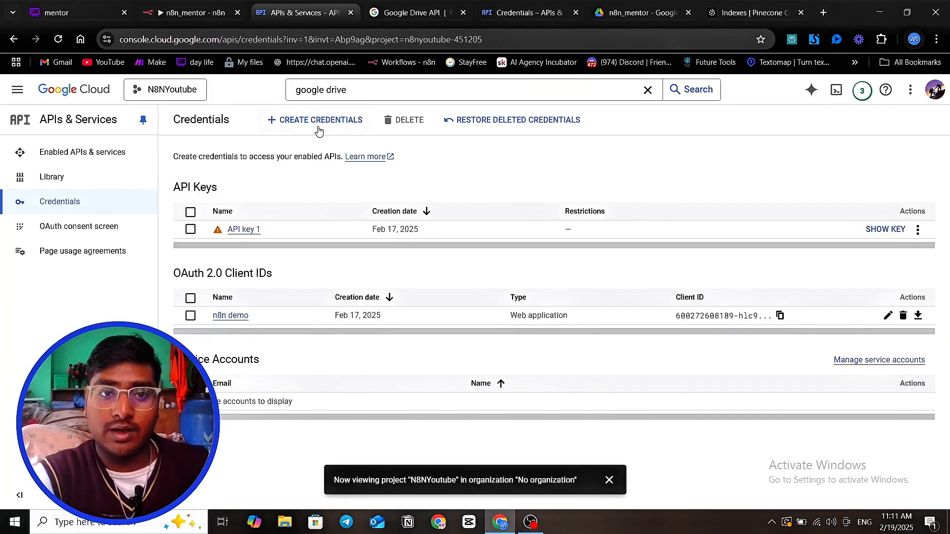
pyautogui.click(317, 123)
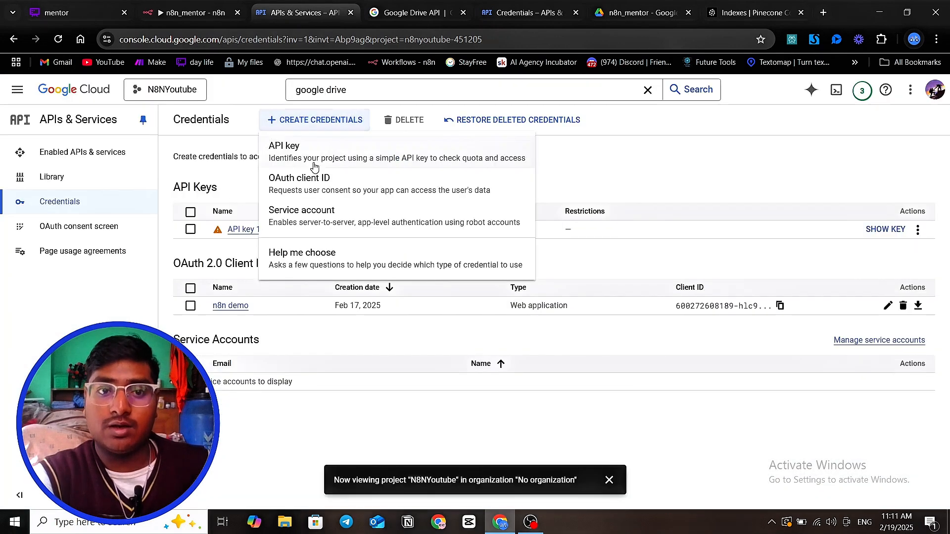
pyautogui.click(292, 149)
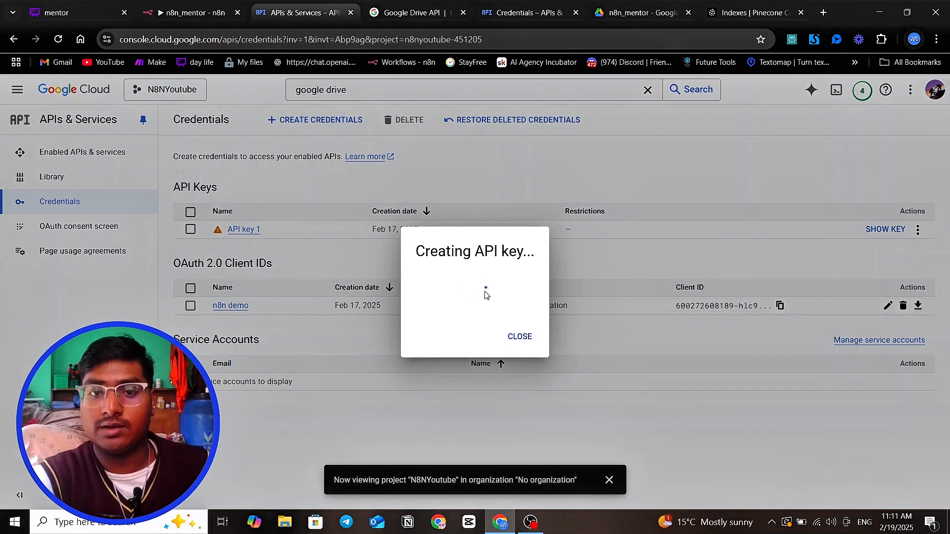
pyautogui.click(192, 14)
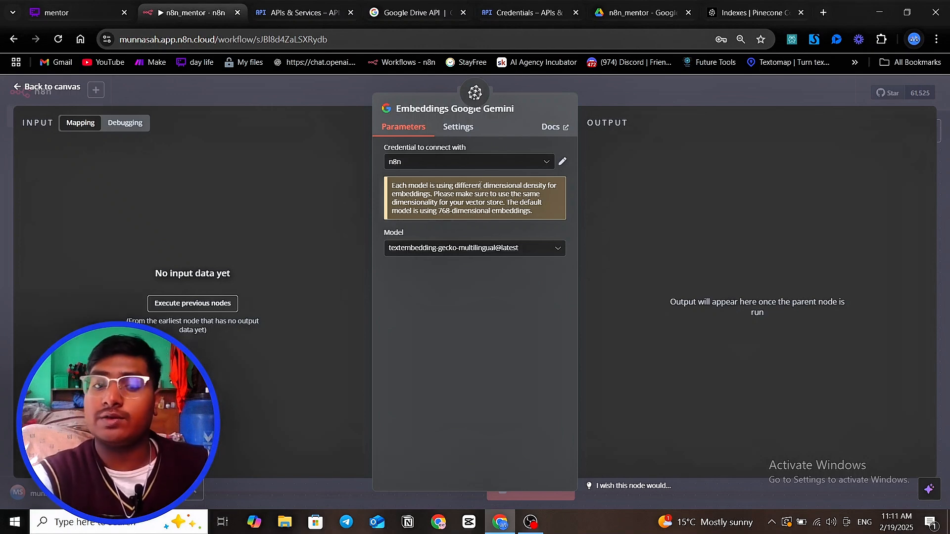
# Step: Set the Gemini embeddings model to models/text-embedding-004 and place the node below the gap between Google Drive and Pinecone Vector Store
pyautogui.click(487, 250)
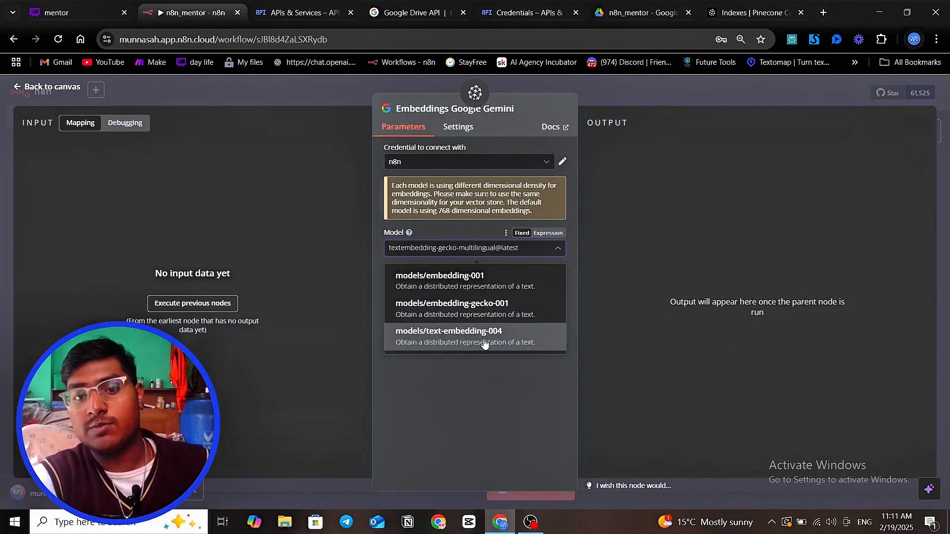
pyautogui.click(500, 343)
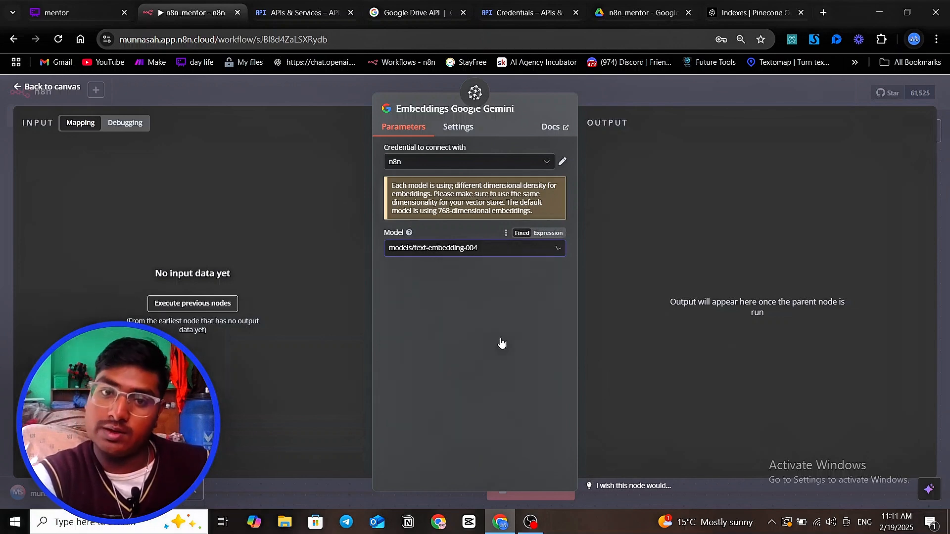
pyautogui.click(472, 252)
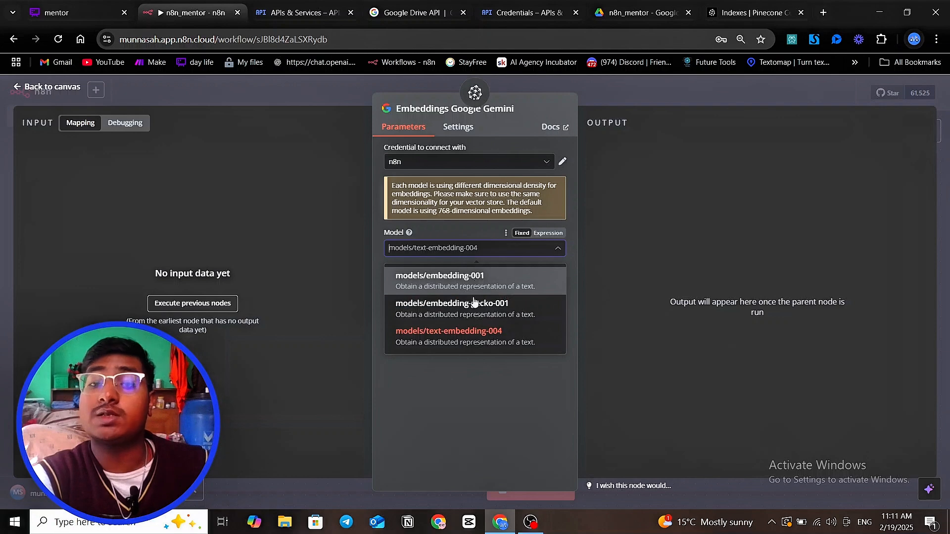
pyautogui.click(460, 330)
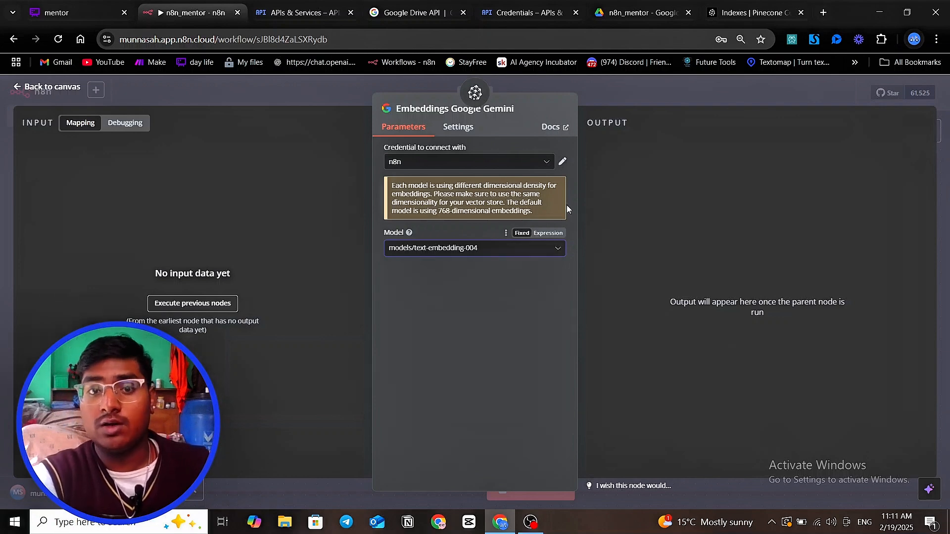
pyautogui.click(594, 91)
pyautogui.moveTo(639, 380); pyautogui.dragTo(545, 383)
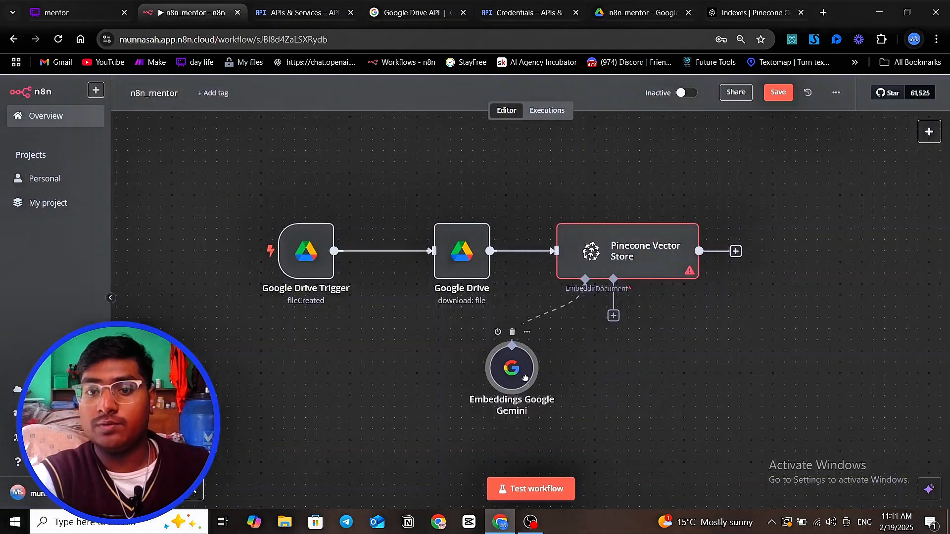
pyautogui.scroll(-2, 693, 336)
pyautogui.hscroll(3, 643, 317)
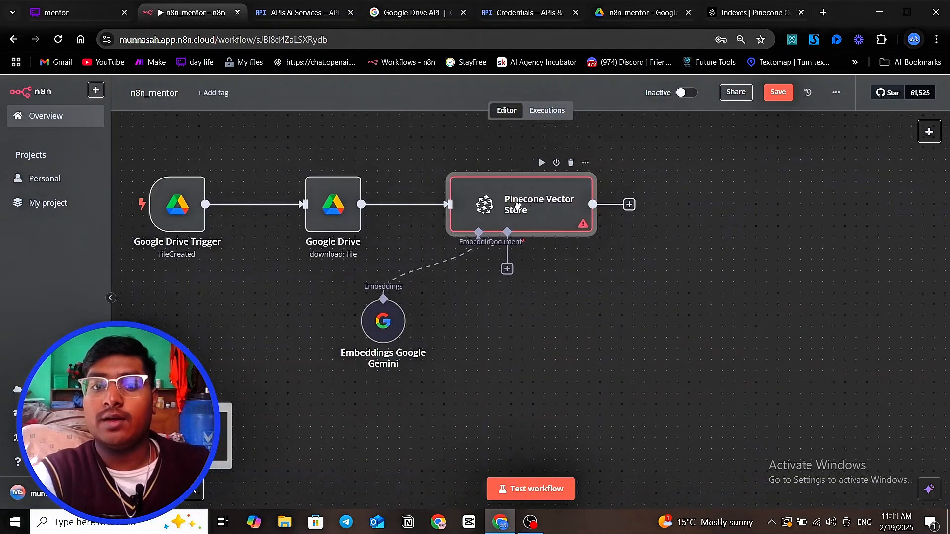
# Step: Attach a Default Data Loader to the Pinecone Vector Store's document input and set its type of data to Binary
pyautogui.click(507, 268)
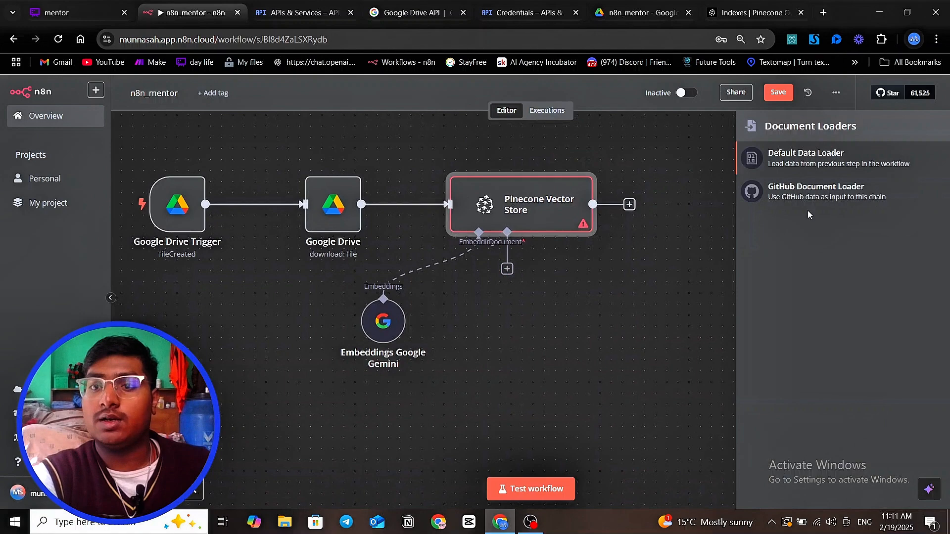
pyautogui.click(825, 161)
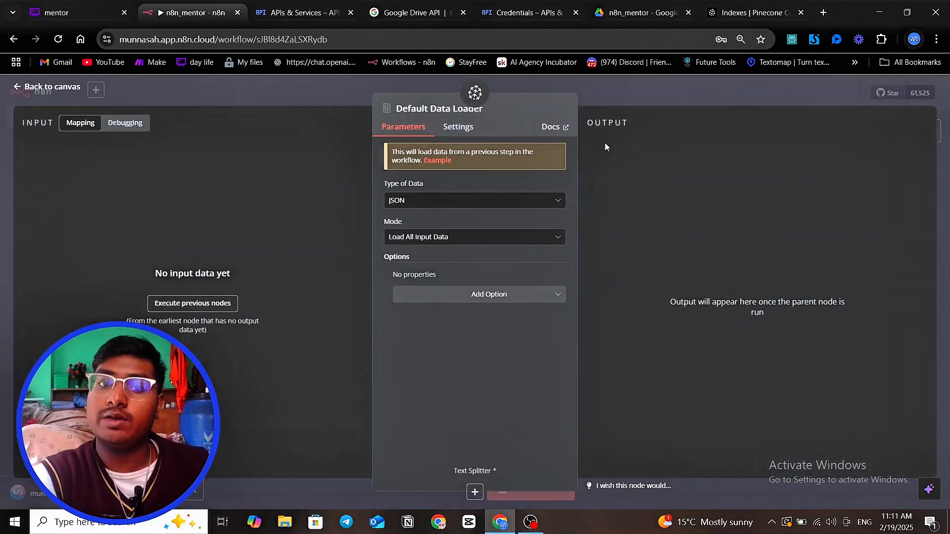
pyautogui.click(532, 207)
pyautogui.click(541, 262)
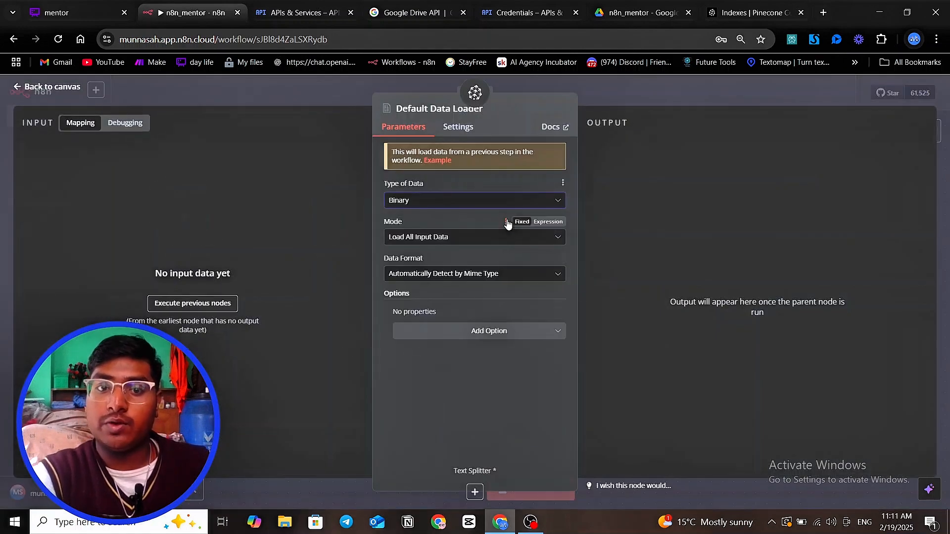
pyautogui.click(682, 90)
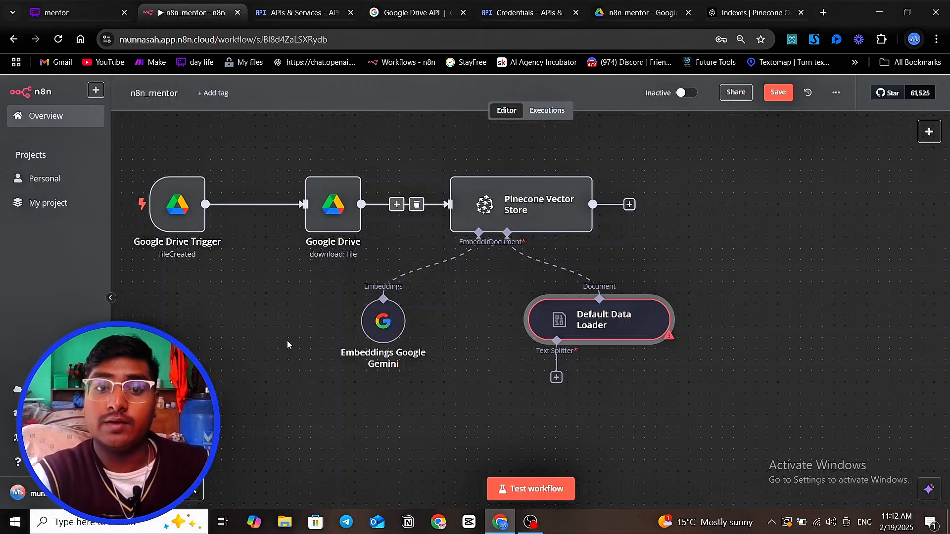
# Step: Attach a Recursive Character Text Splitter to the Default Data Loader with chunk size 700 and chunk overlap 100
pyautogui.click(556, 379)
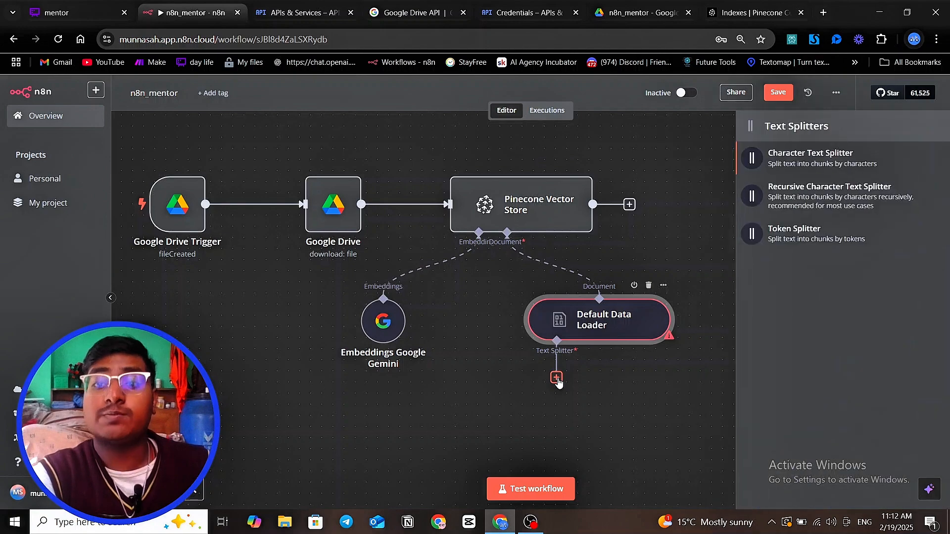
pyautogui.click(817, 196)
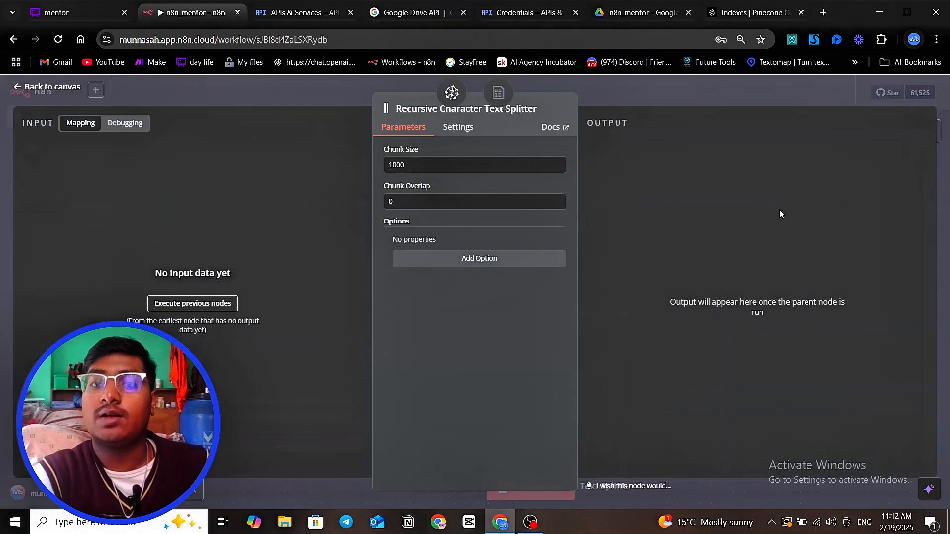
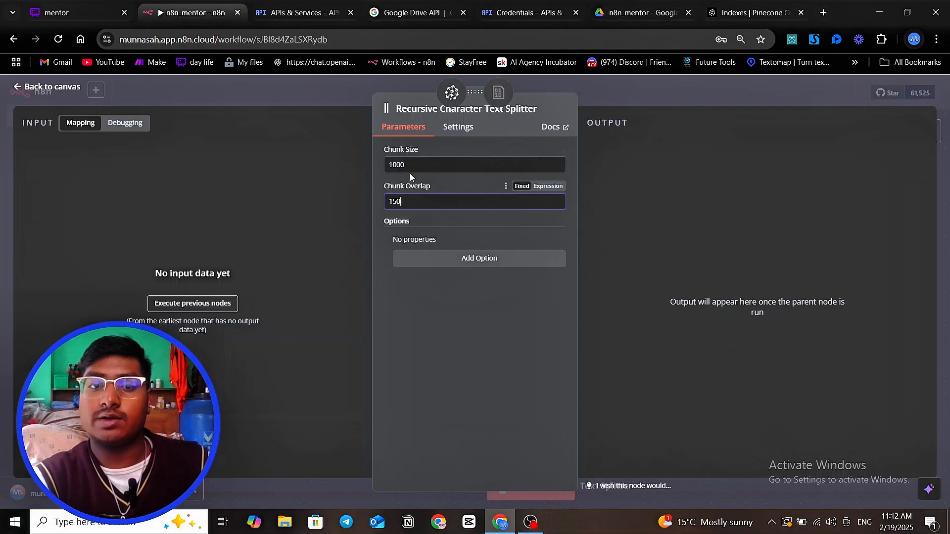
pyautogui.click(420, 166)
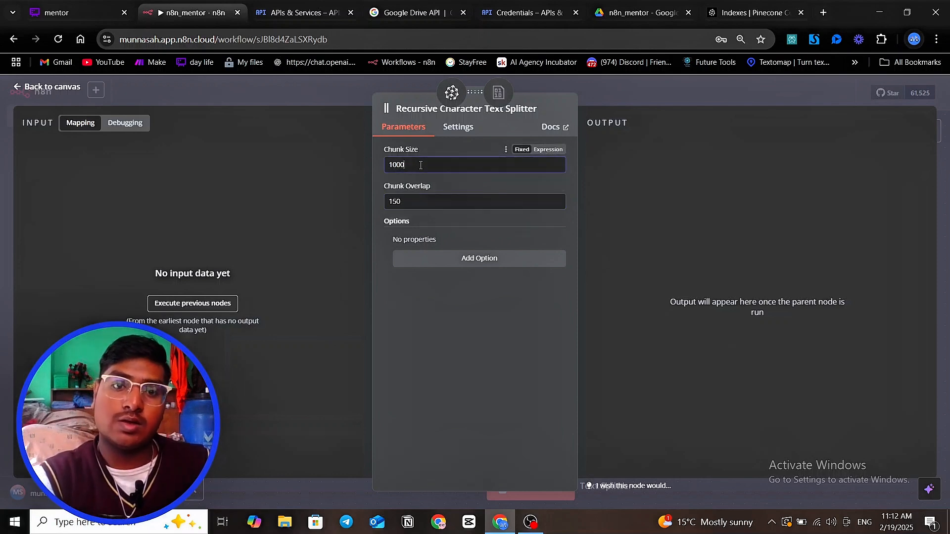
pyautogui.press('BackSpace')
pyautogui.press('BackSpace')
pyautogui.press('BackSpace')
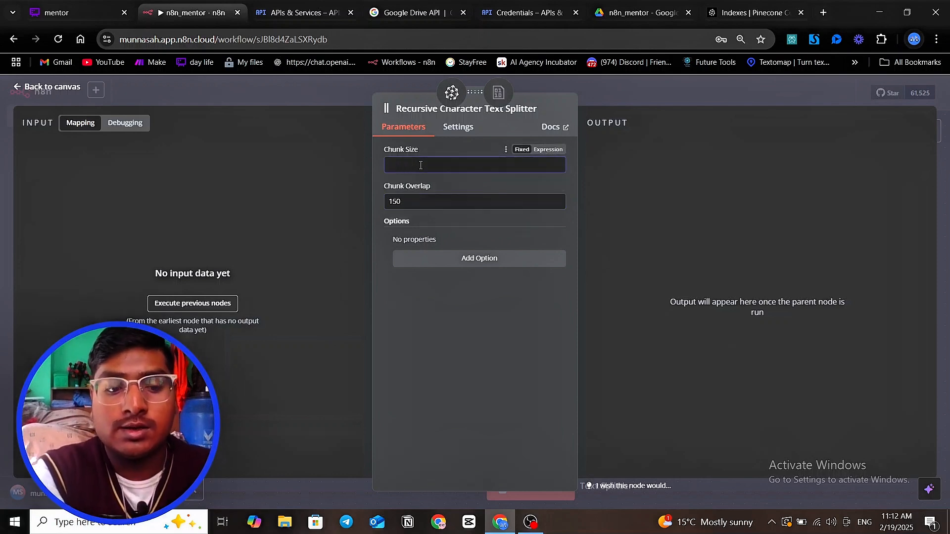
pyautogui.write('700')
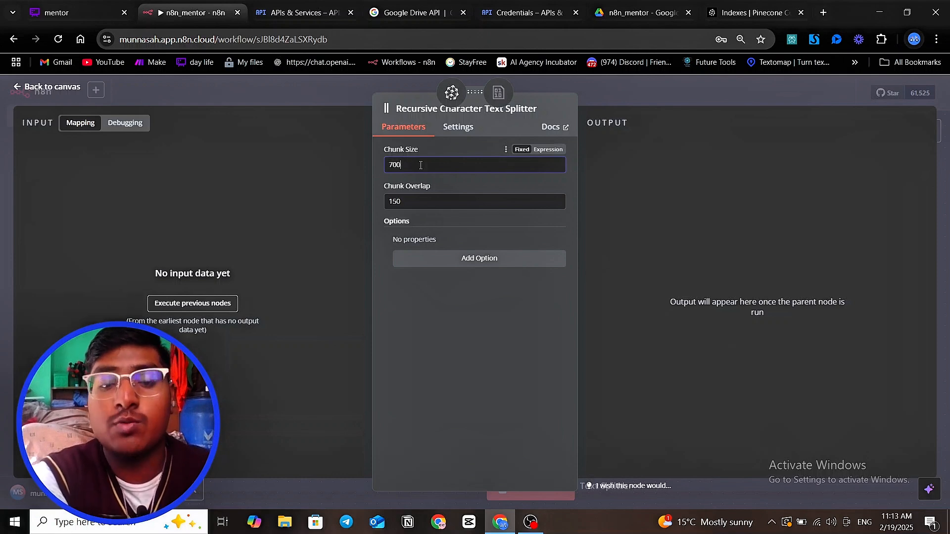
pyautogui.click(416, 203)
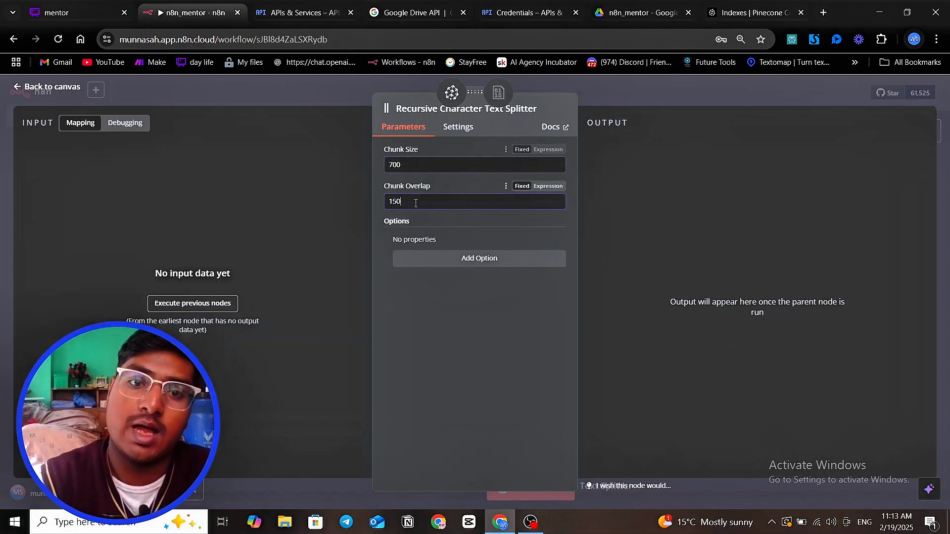
pyautogui.press('BackSpace')
pyautogui.press('BackSpace')
pyautogui.write('00')
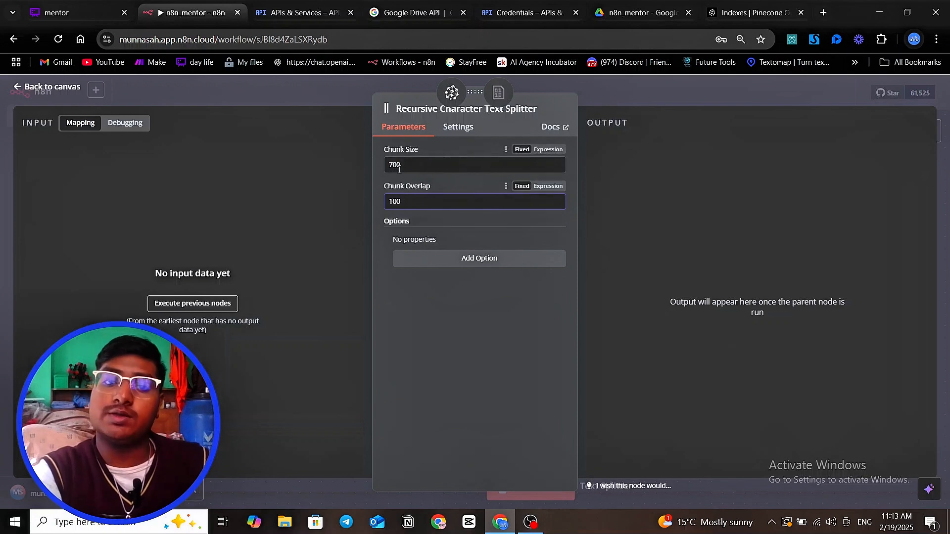
pyautogui.click(663, 87)
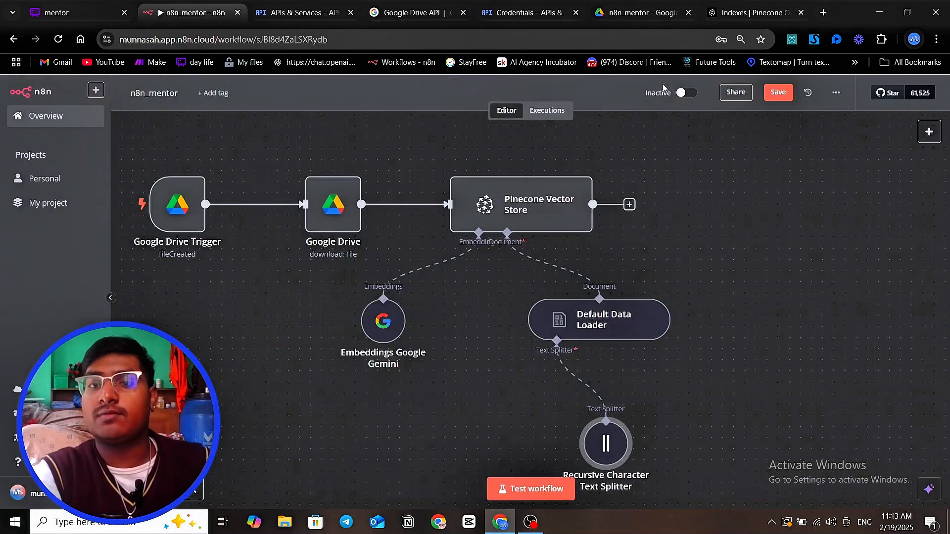
# Step: Rearrange the Default Data Loader and Recursive Character Text Splitter nodes so they sit further out below the Pinecone Vector Store
pyautogui.moveTo(601, 317)
pyautogui.mouseDown()
pyautogui.moveTo(568, 306)
pyautogui.moveTo(590, 306)
pyautogui.mouseUp()
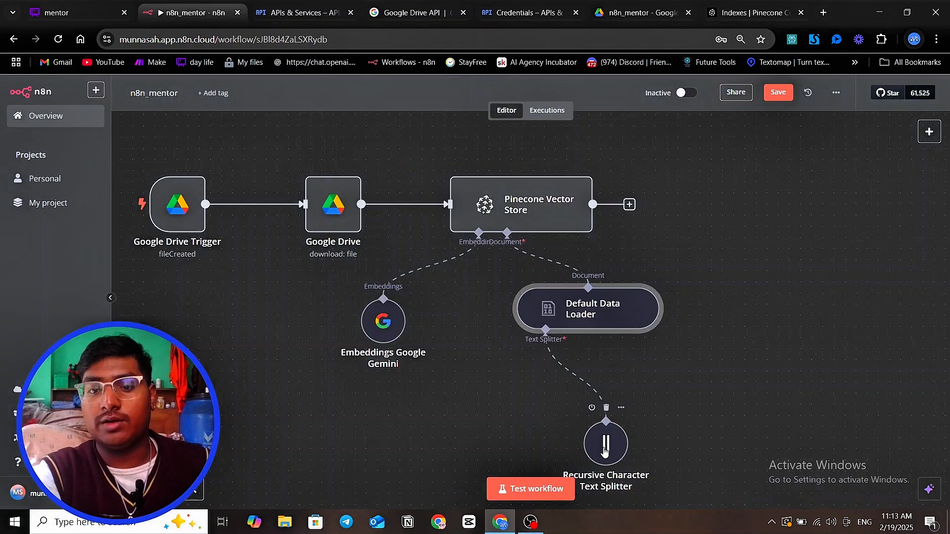
pyautogui.moveTo(604, 450); pyautogui.dragTo(594, 426)
pyautogui.scroll(-1, 693, 342)
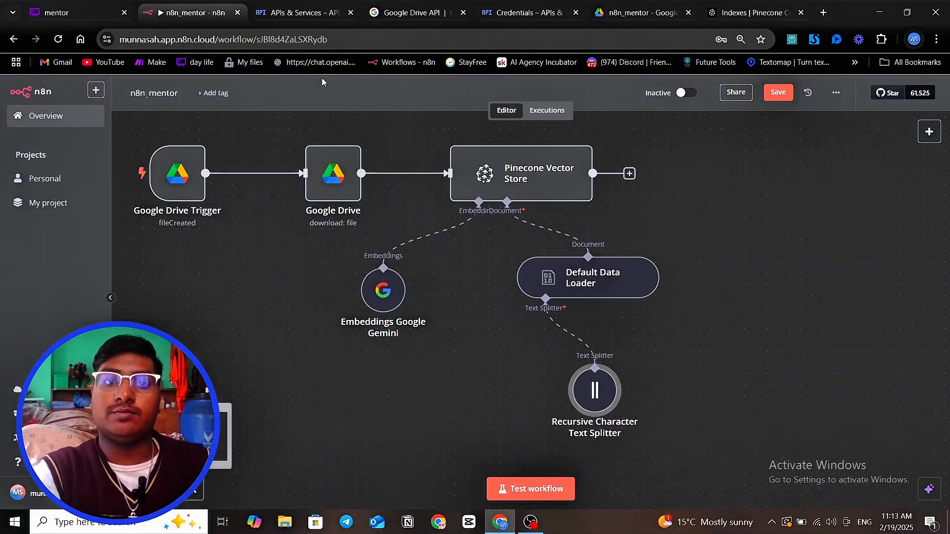
pyautogui.moveTo(716, 290); pyautogui.dragTo(778, 302)
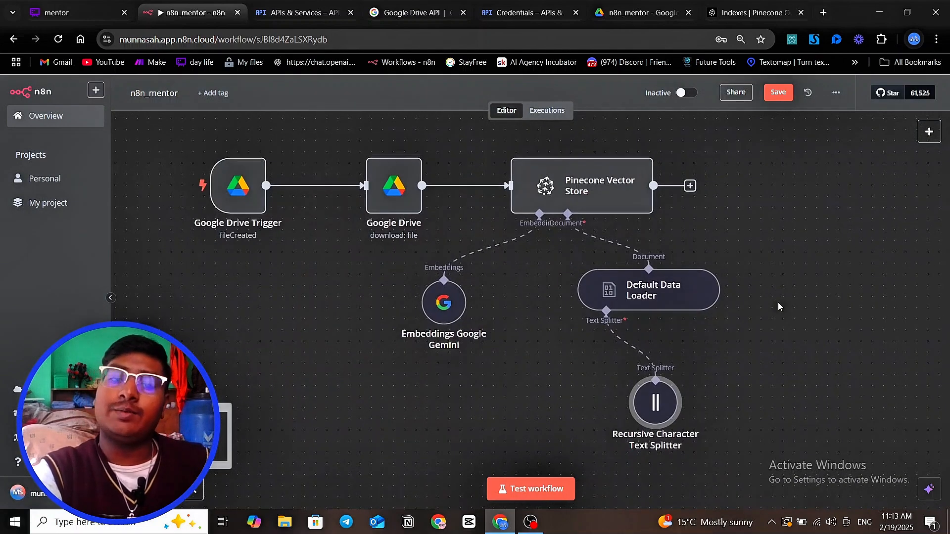
pyautogui.moveTo(627, 296); pyautogui.dragTo(650, 285)
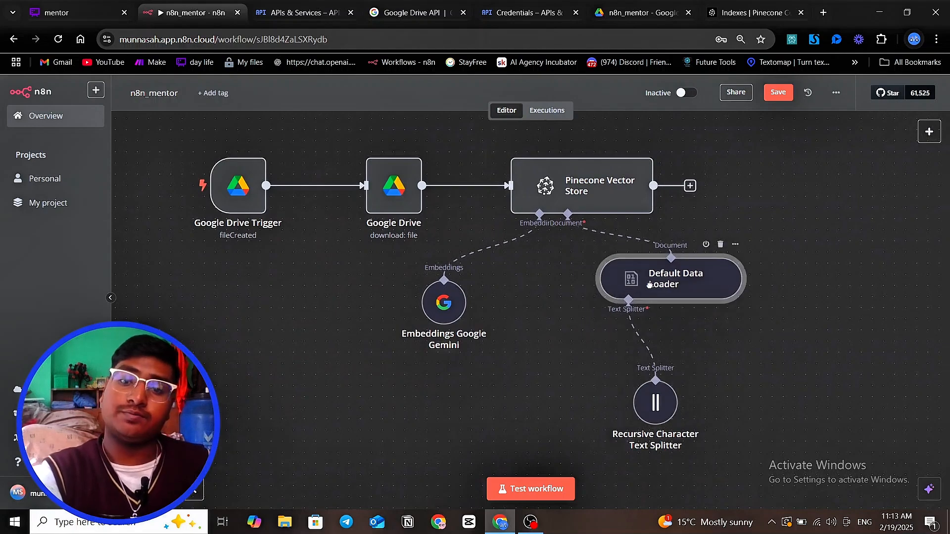
pyautogui.moveTo(648, 409); pyautogui.dragTo(658, 398)
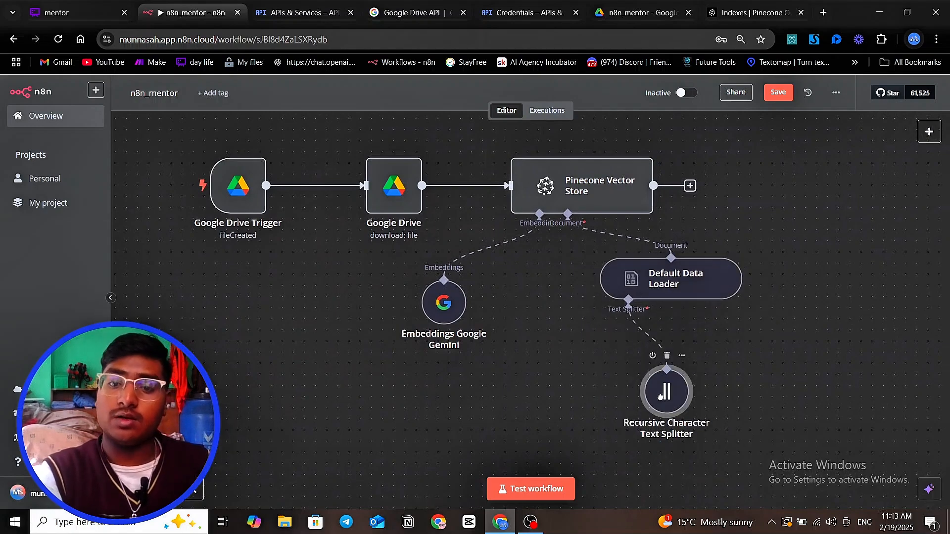
# Step: Switch to the mentor board in Whimsical and review the path diagram, the knowledge box and the resource note
pyautogui.click(54, 11)
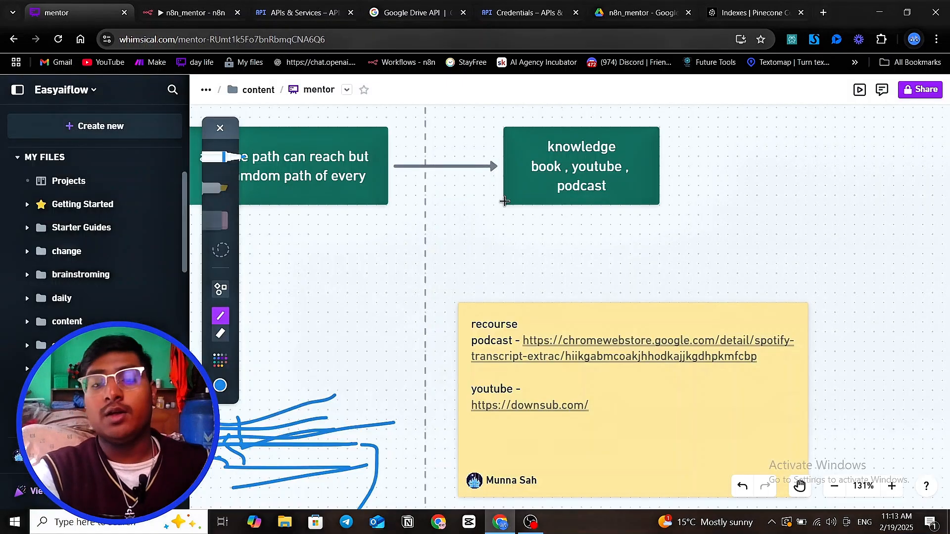
pyautogui.hscroll(-5, 504, 201)
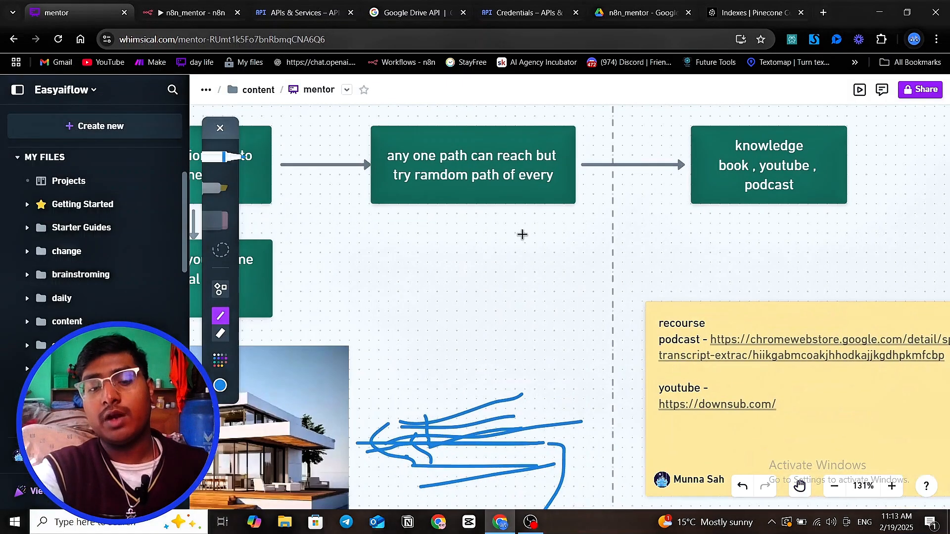
pyautogui.scroll(-1, 523, 234)
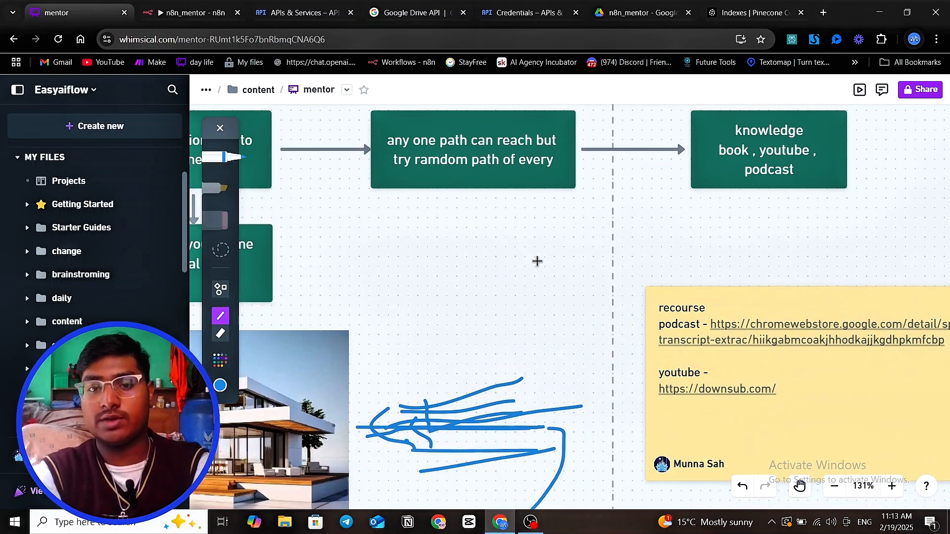
pyautogui.scroll(-3, 538, 261)
pyautogui.scroll(-5, 545, 275)
pyautogui.moveTo(421, 278); pyautogui.dragTo(506, 291)
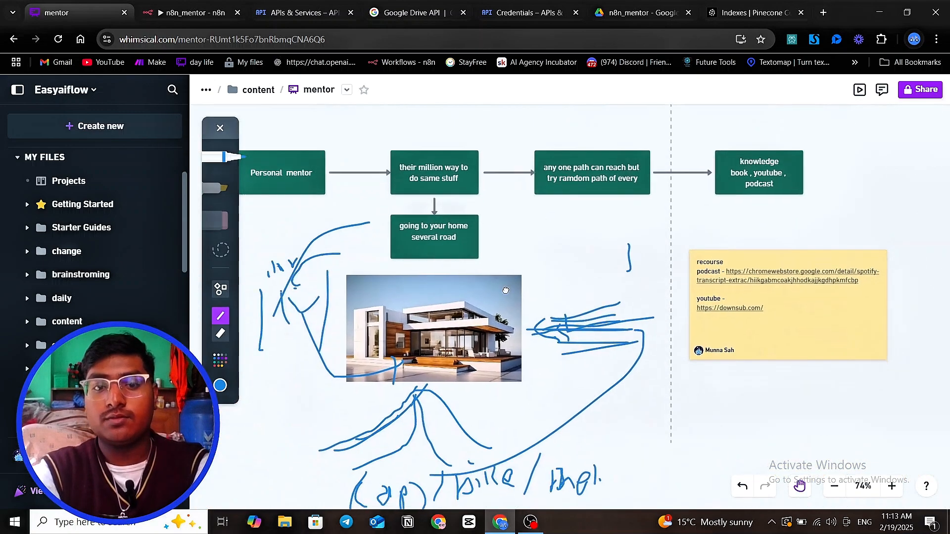
pyautogui.hscroll(4, 506, 291)
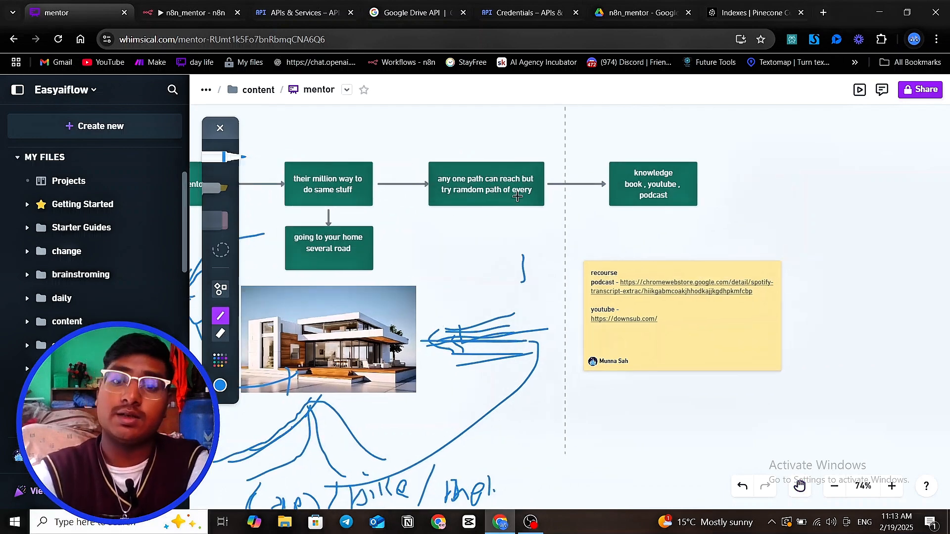
pyautogui.hscroll(2, 704, 239)
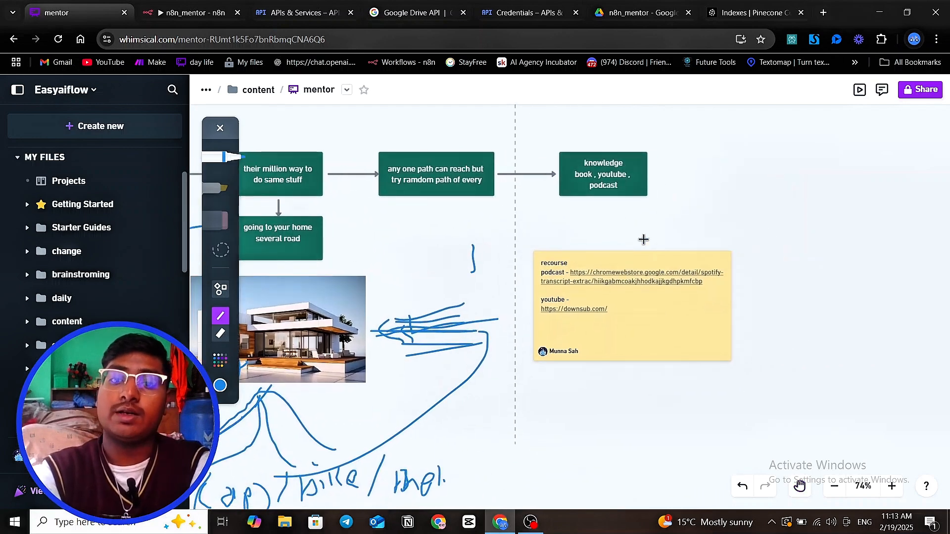
pyautogui.scroll(3, 643, 240)
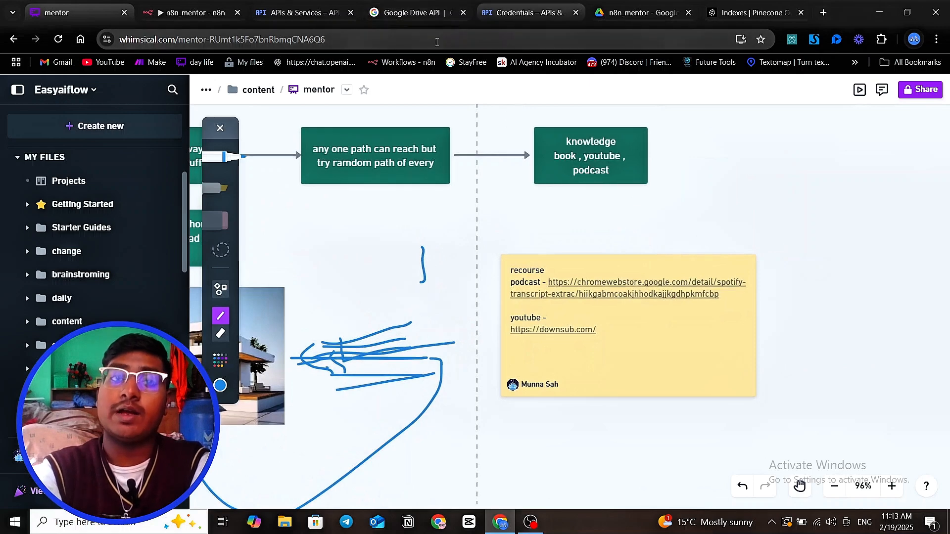
# Step: Shift the Pinecone Vector Store node slightly closer to Google Drive in n8n, and underline "podcast" in the Whimsical board's knowledge box
pyautogui.click(181, 13)
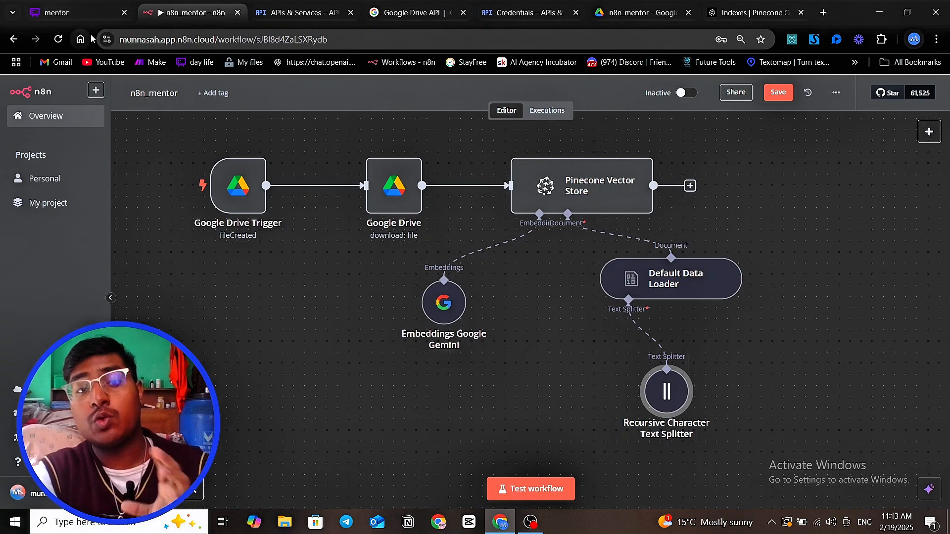
pyautogui.moveTo(558, 200)
pyautogui.mouseDown()
pyautogui.moveTo(535, 199)
pyautogui.moveTo(559, 175)
pyautogui.moveTo(533, 209)
pyautogui.moveTo(577, 228)
pyautogui.moveTo(553, 206)
pyautogui.moveTo(540, 207)
pyautogui.moveTo(544, 195)
pyautogui.mouseUp()
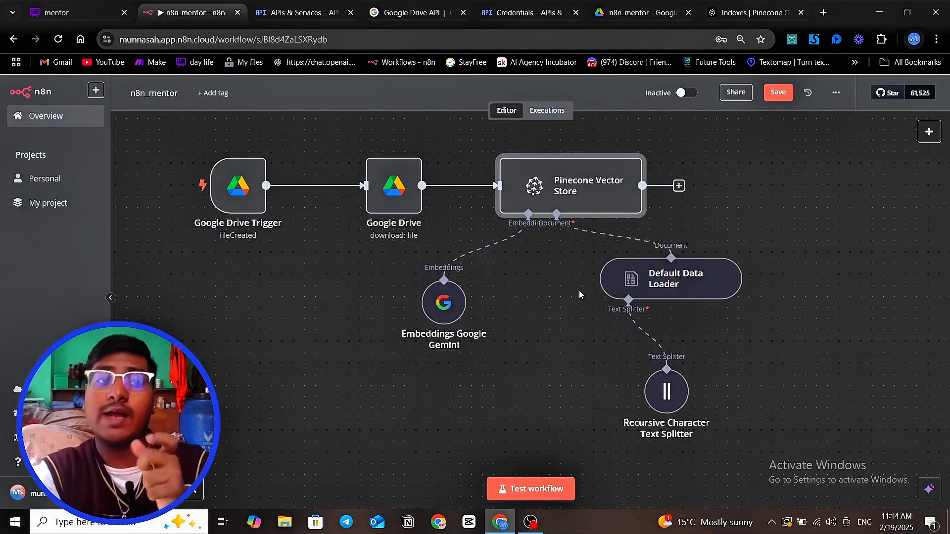
pyautogui.click(75, 12)
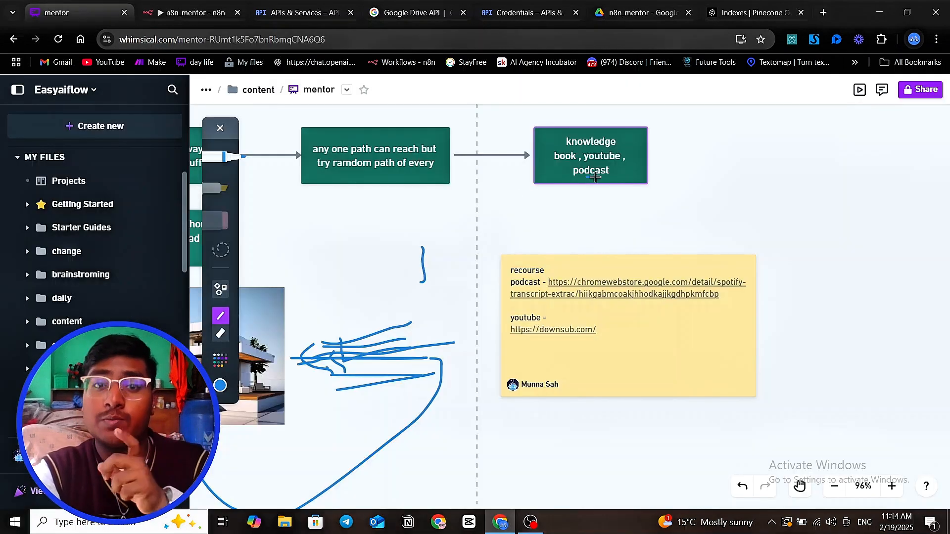
pyautogui.moveTo(595, 177); pyautogui.dragTo(610, 177)
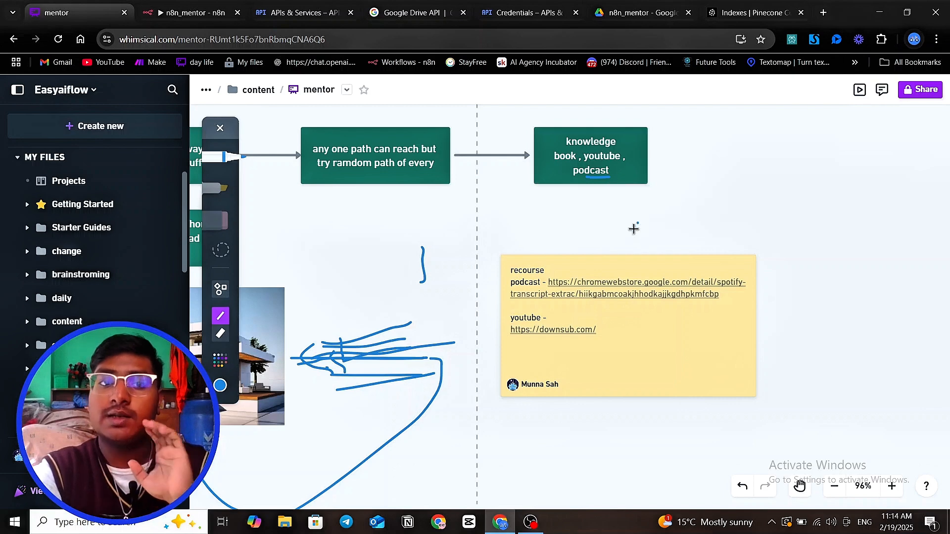
# Step: Switch to the n8n_mentor folder in Google Drive
pyautogui.click(631, 12)
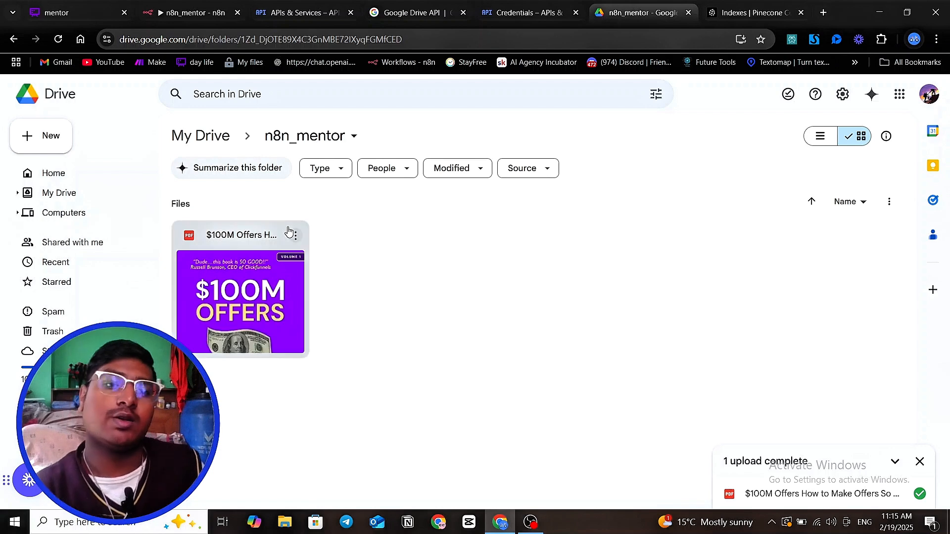
pyautogui.click(33, 136)
pyautogui.click(55, 132)
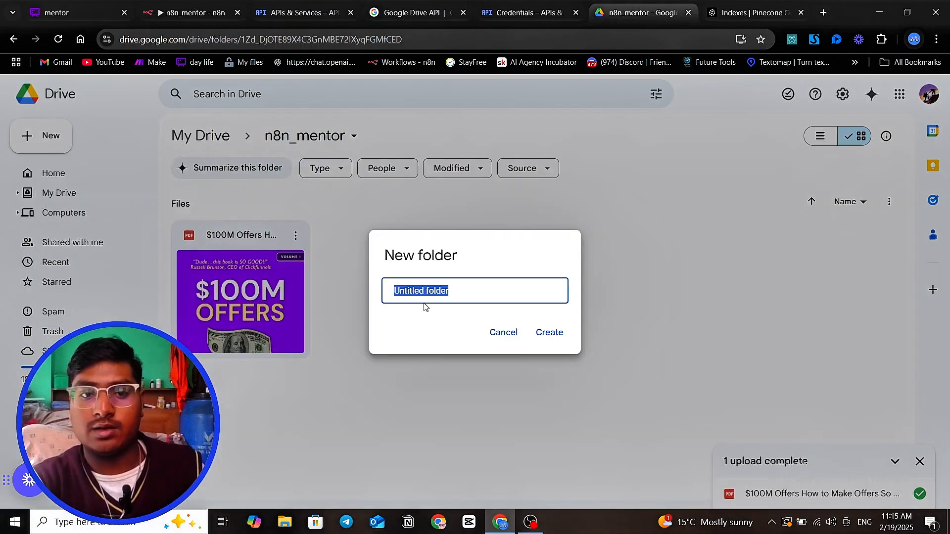
pyautogui.click(512, 336)
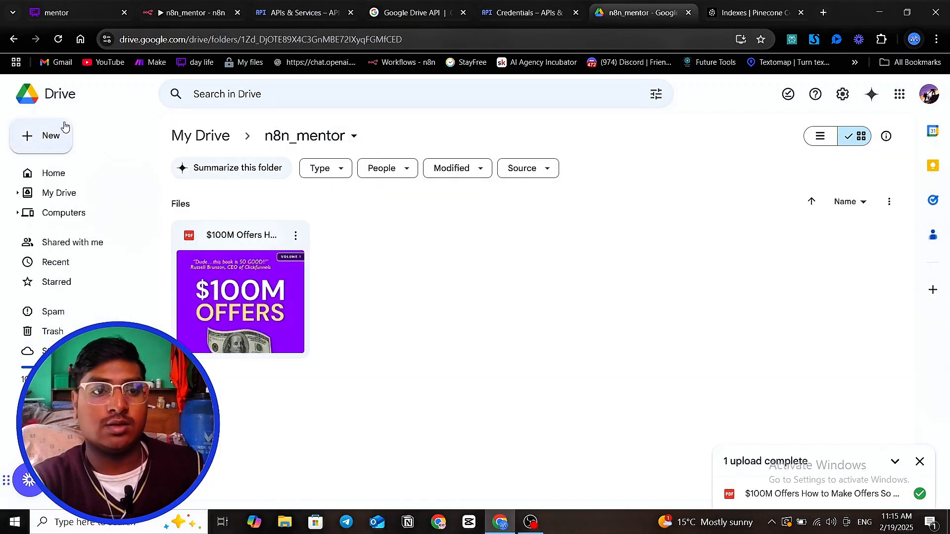
# Step: Upload the PDF "$100M Leads Warm Outreach Downloads" from the book folder to the n8n_mentor folder and clear the file selection
pyautogui.click(51, 137)
pyautogui.click(64, 161)
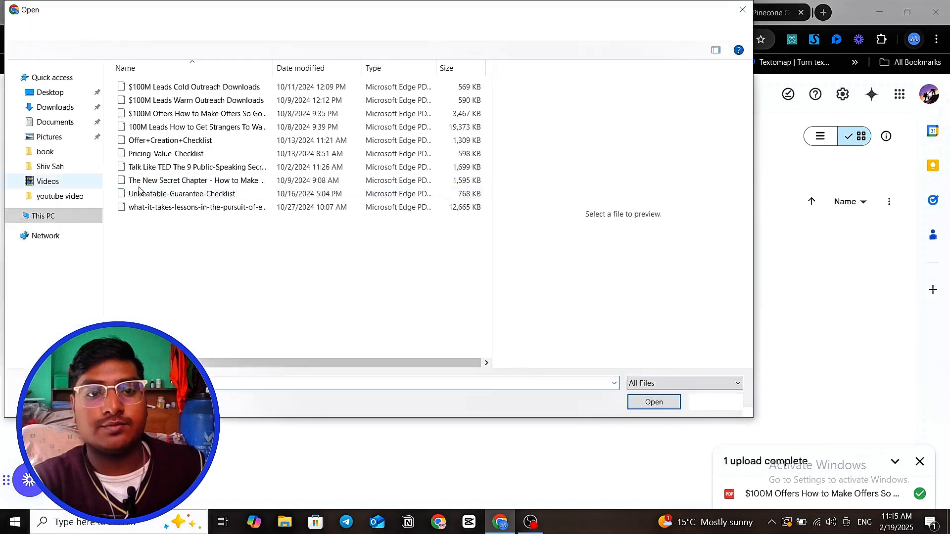
pyautogui.click(155, 101)
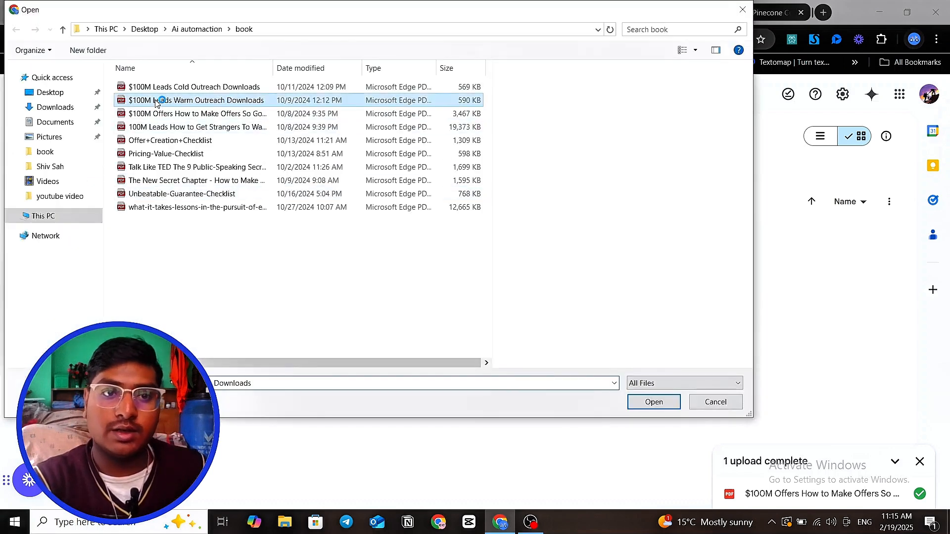
pyautogui.click(654, 403)
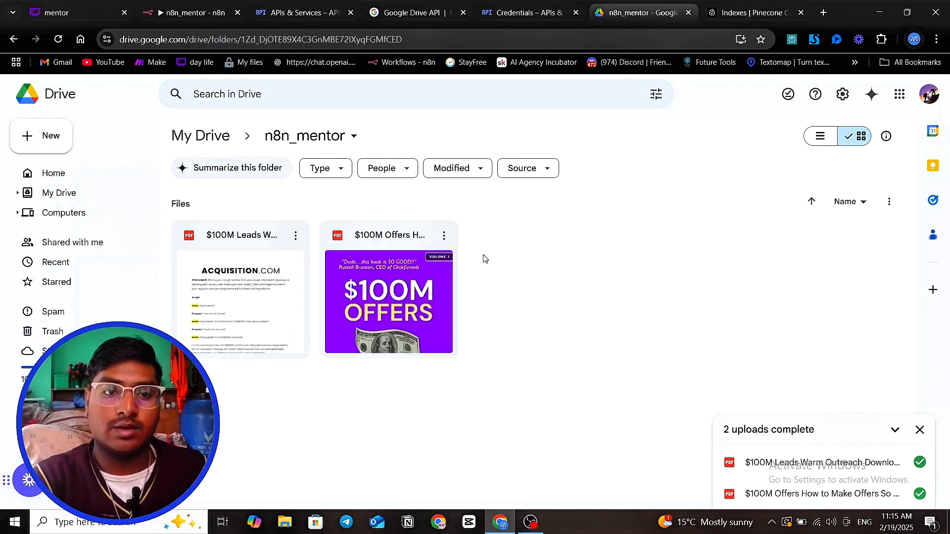
pyautogui.click(300, 250)
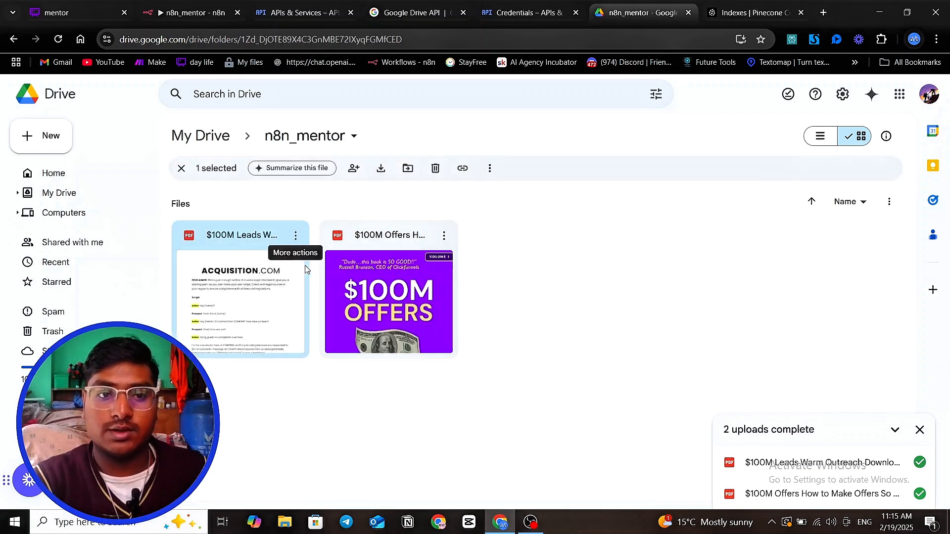
pyautogui.click(548, 238)
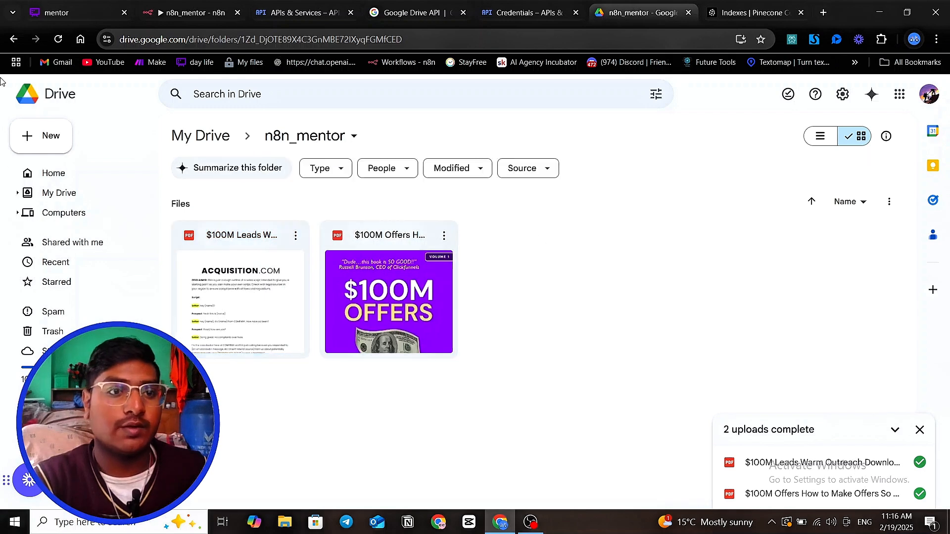
# Step: Open the choices for adding a new item to the n8n_mentor folder
pyautogui.click(36, 139)
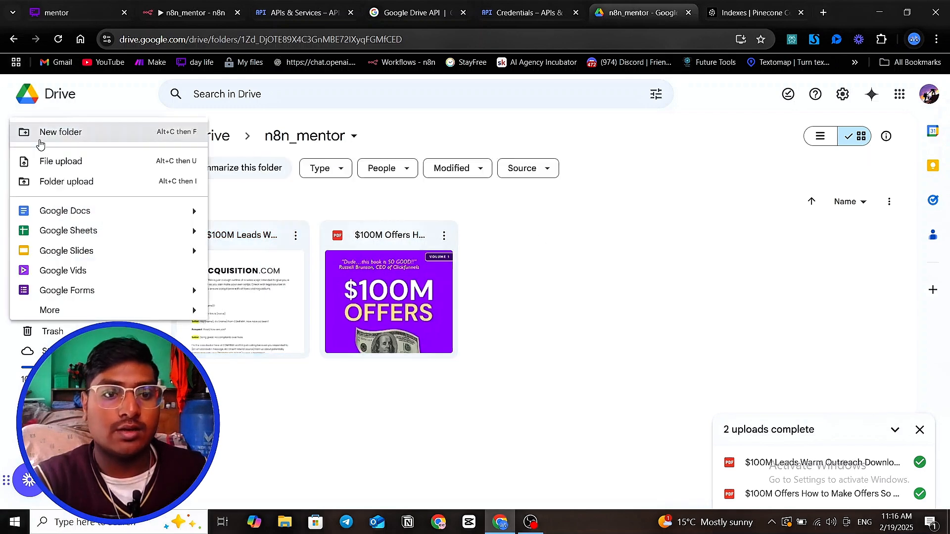
# Step: Upload the PDF "100M Leads How to Get Strangers To Want To Buy Your Stuff" to the n8n_mentor folder
pyautogui.click(44, 170)
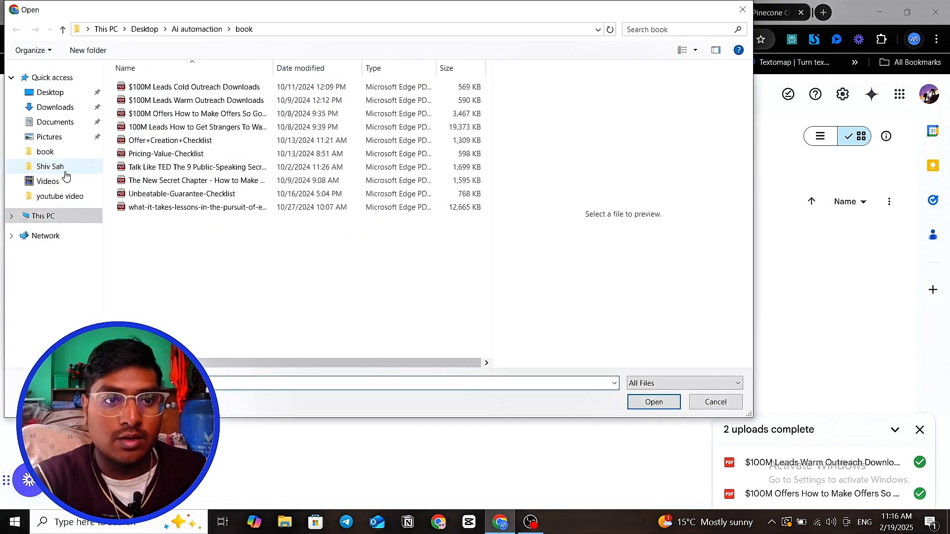
pyautogui.click(136, 125)
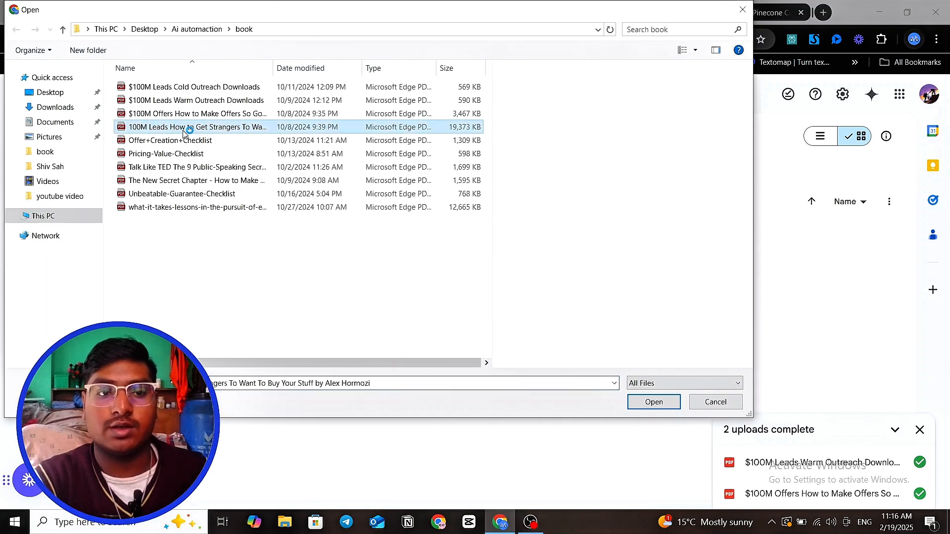
pyautogui.click(654, 403)
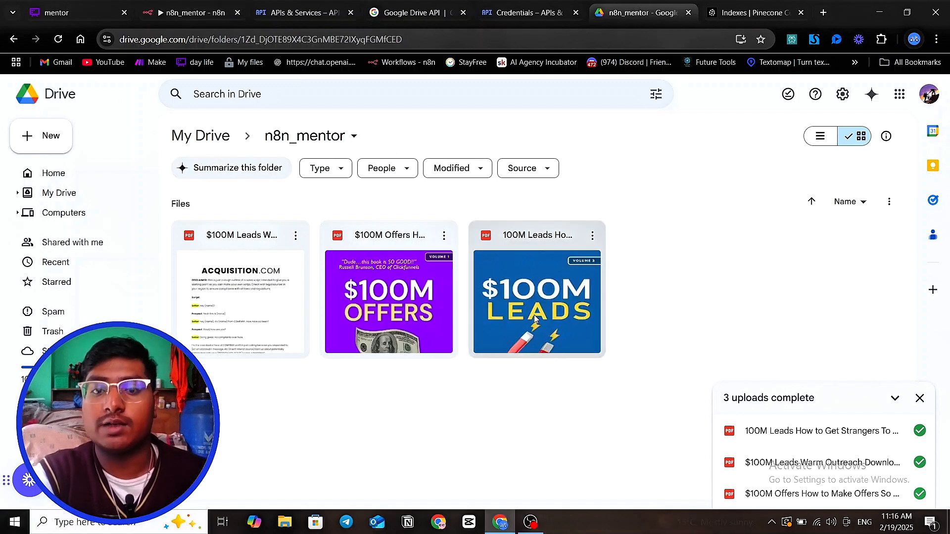
# Step: Switch to the n8n_mentor workflow in n8n and run a test of the whole workflow
pyautogui.click(185, 14)
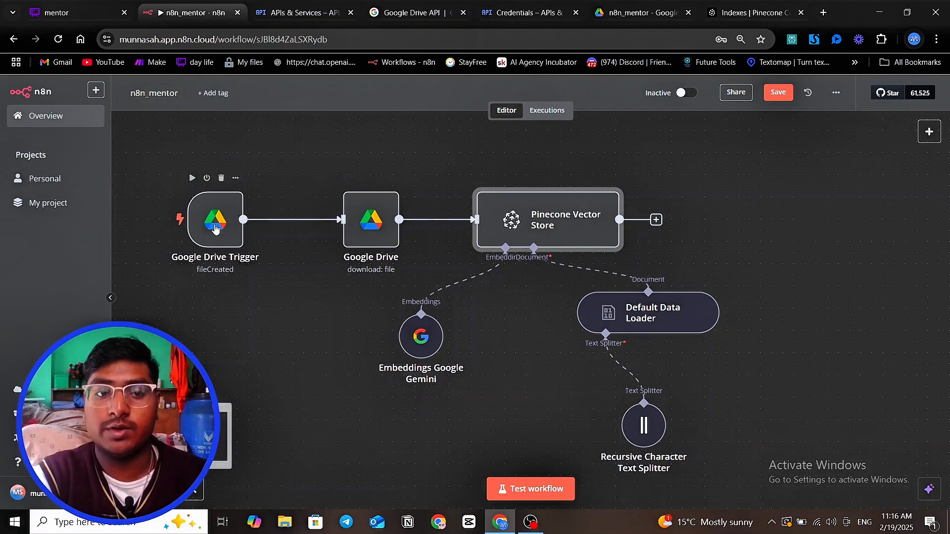
pyautogui.click(509, 14)
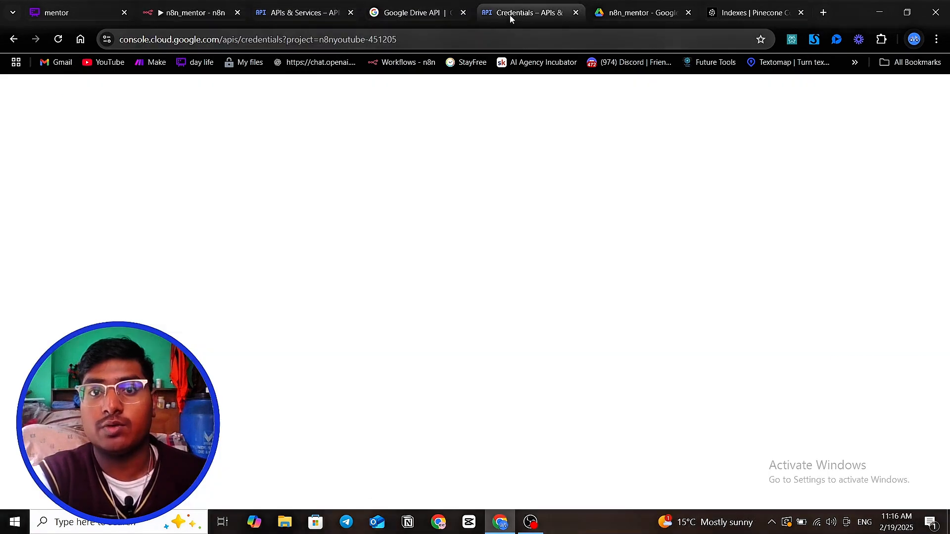
pyautogui.click(638, 12)
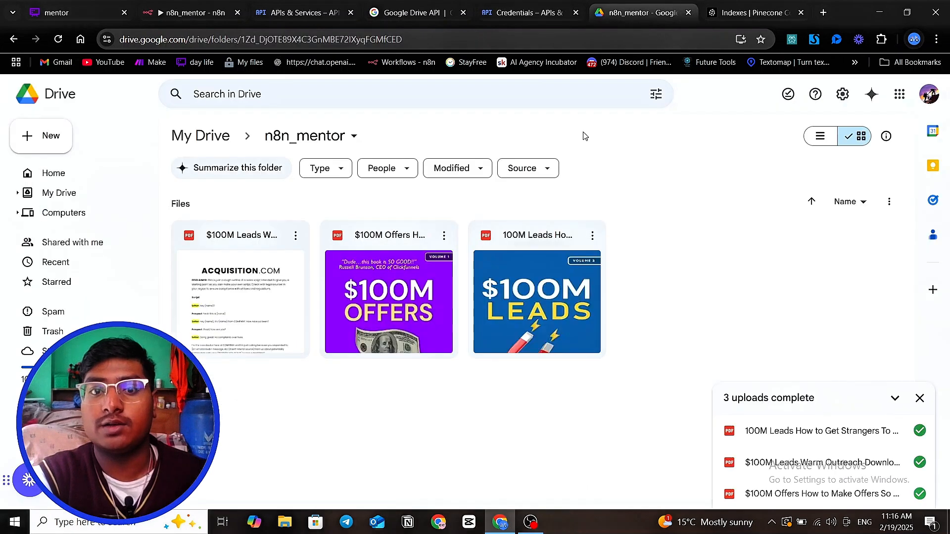
pyautogui.click(190, 12)
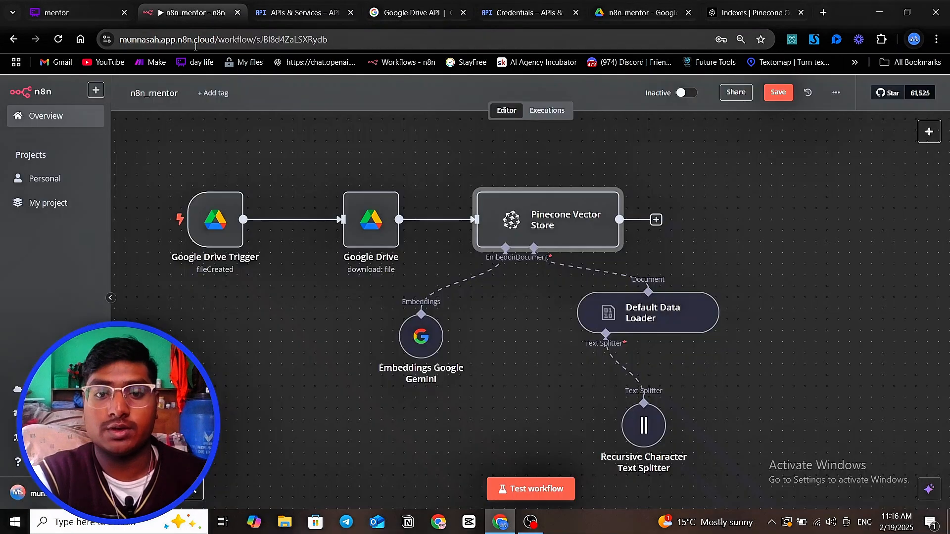
pyautogui.click(535, 492)
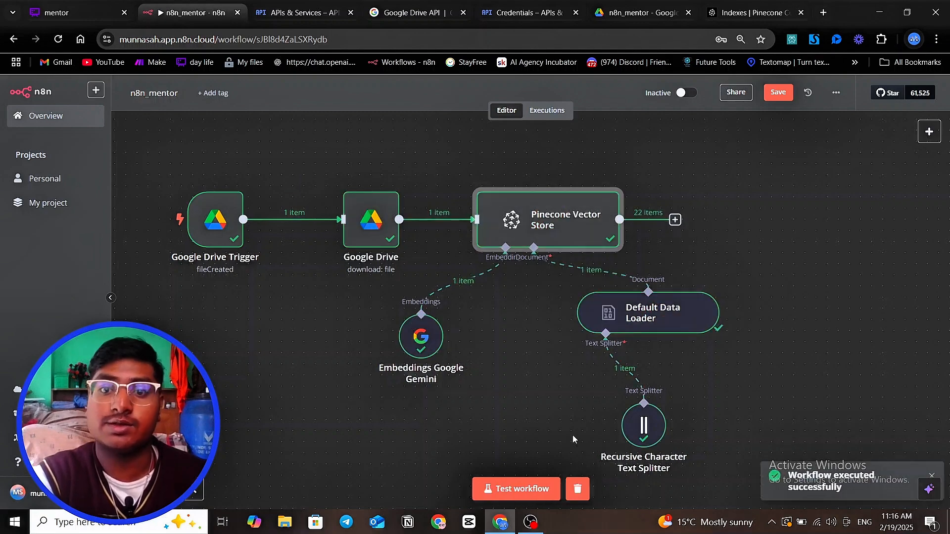
# Step: Inspect the Google Drive node's output to check which file the test run downloaded
pyautogui.scroll(-2, 512, 371)
pyautogui.moveTo(512, 373); pyautogui.dragTo(468, 414)
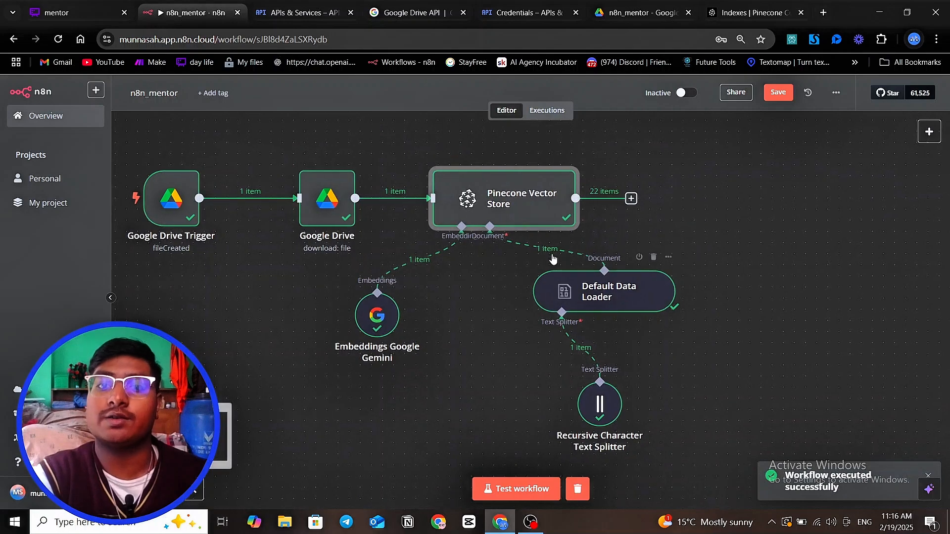
pyautogui.doubleClick(311, 210)
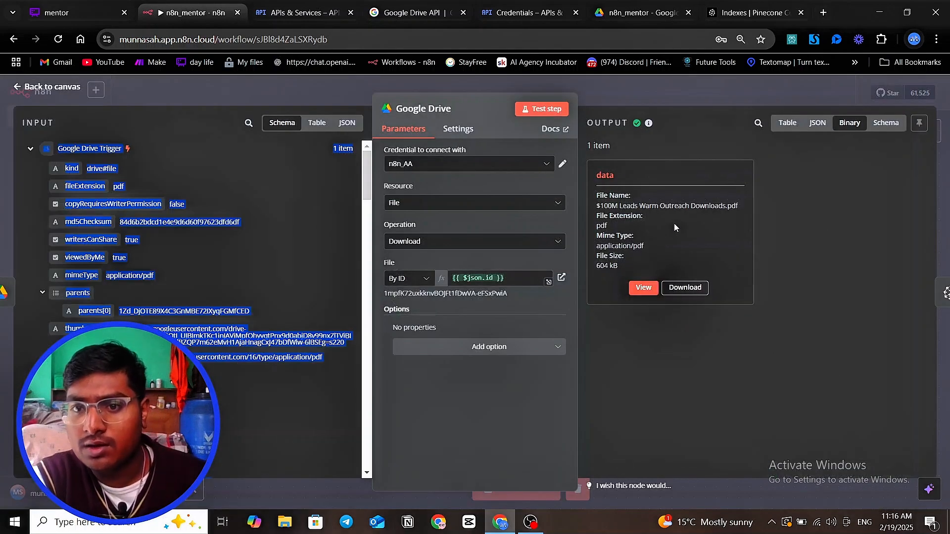
pyautogui.click(655, 221)
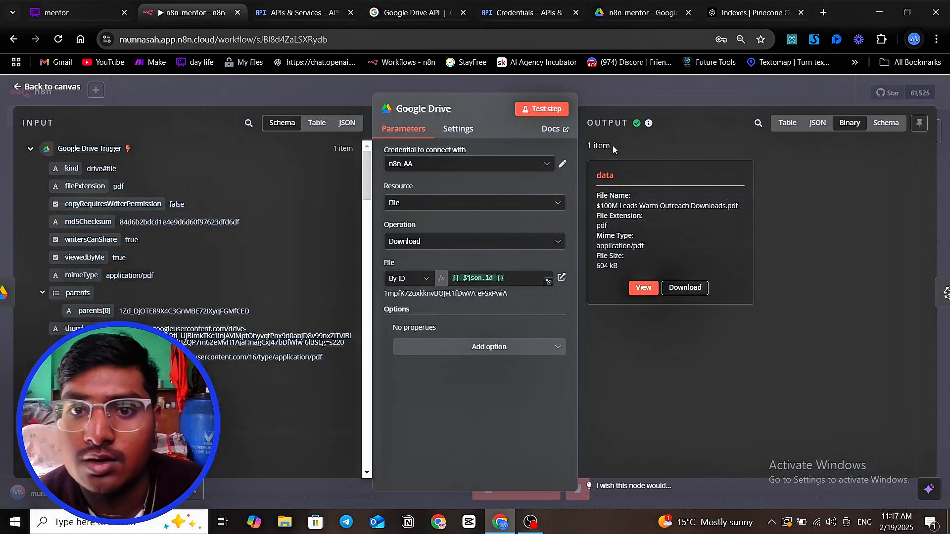
pyautogui.click(625, 84)
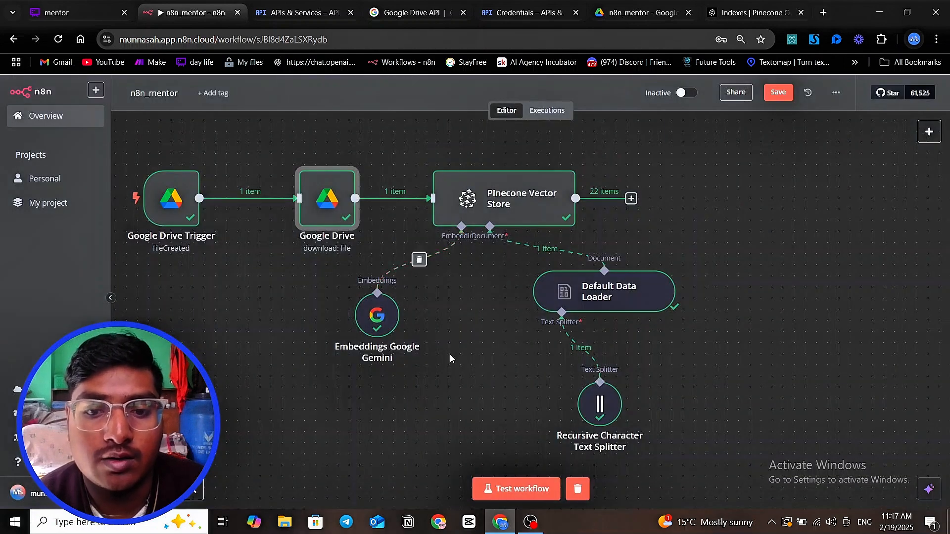
# Step: Test the whole n8n_mentor workflow again
pyautogui.click(532, 494)
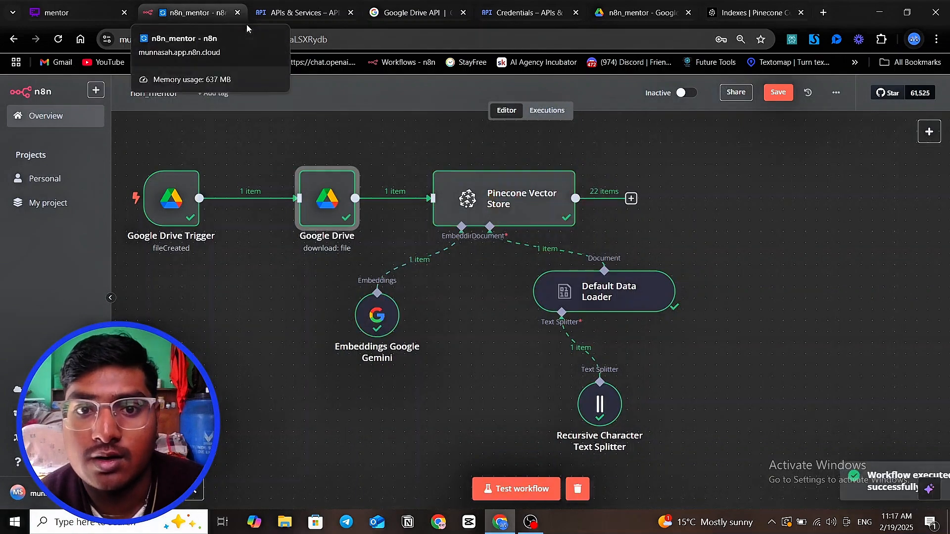
pyautogui.hscroll(-3, 367, 296)
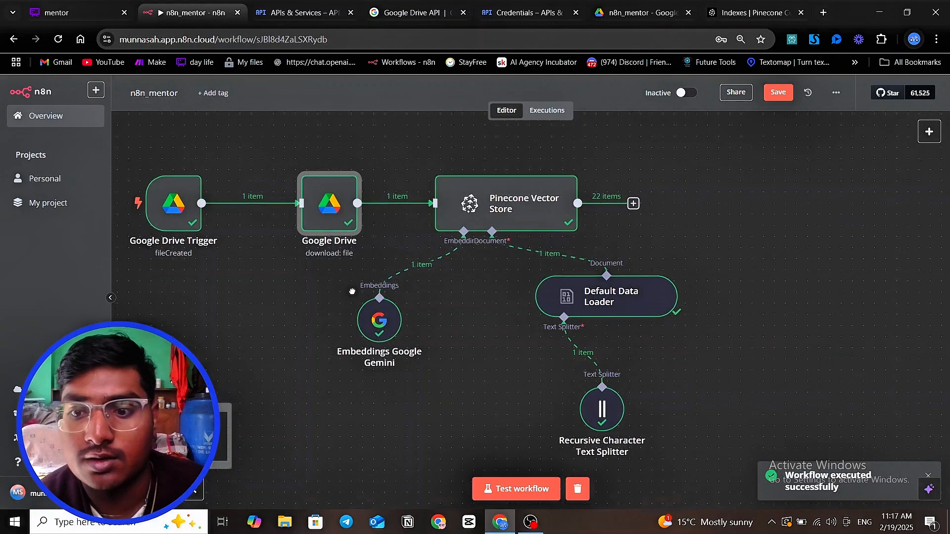
# Step: Switch to the n8n_mentor folder in Google Drive and move the "$100M Leads Warm Outreach Downloads" PDF to the trash
pyautogui.click(270, 14)
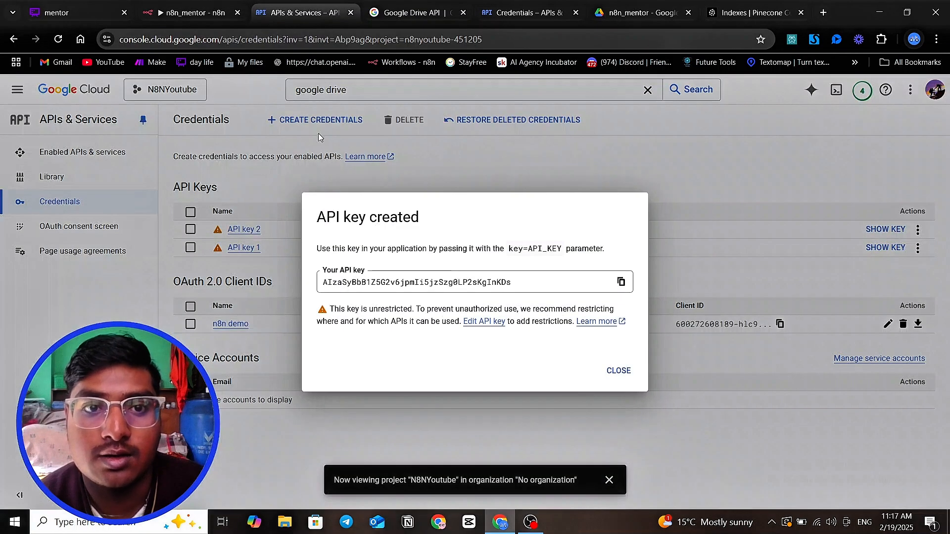
pyautogui.click(639, 10)
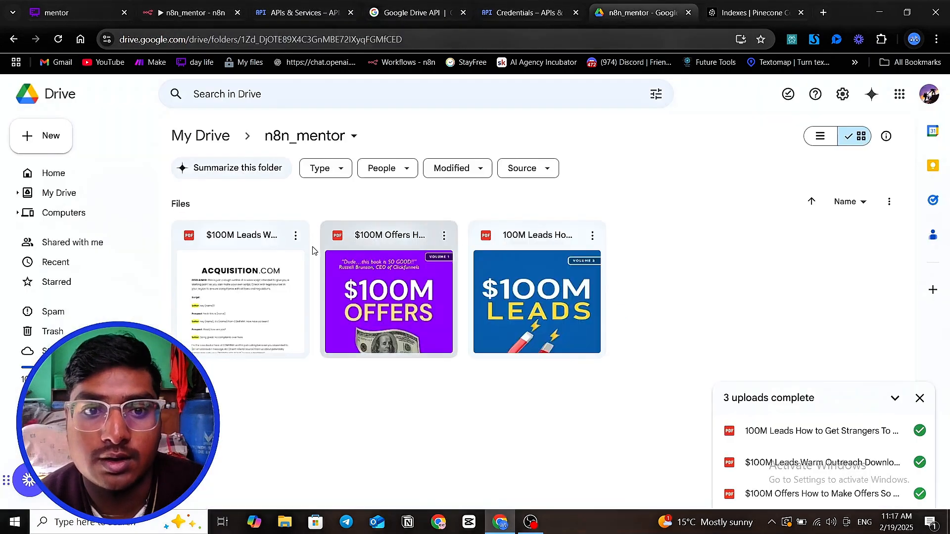
pyautogui.click(292, 242)
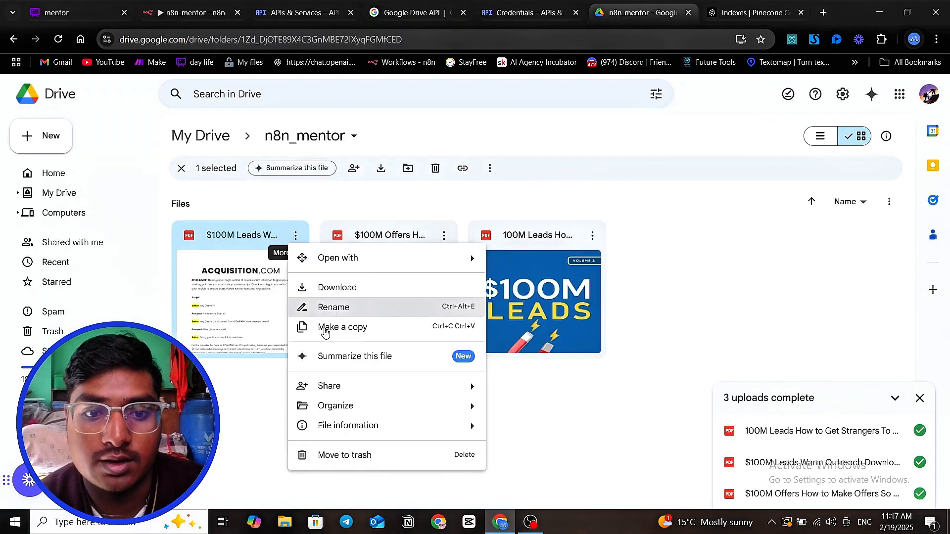
pyautogui.click(365, 460)
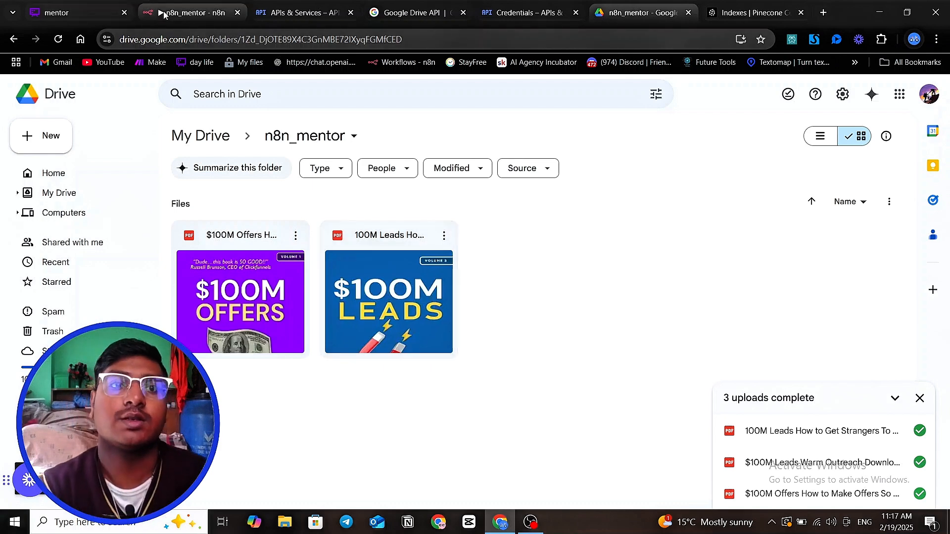
# Step: Return to the n8n_mentor workflow in n8n and test it with the remaining files in the folder
pyautogui.click(196, 12)
pyautogui.click(515, 493)
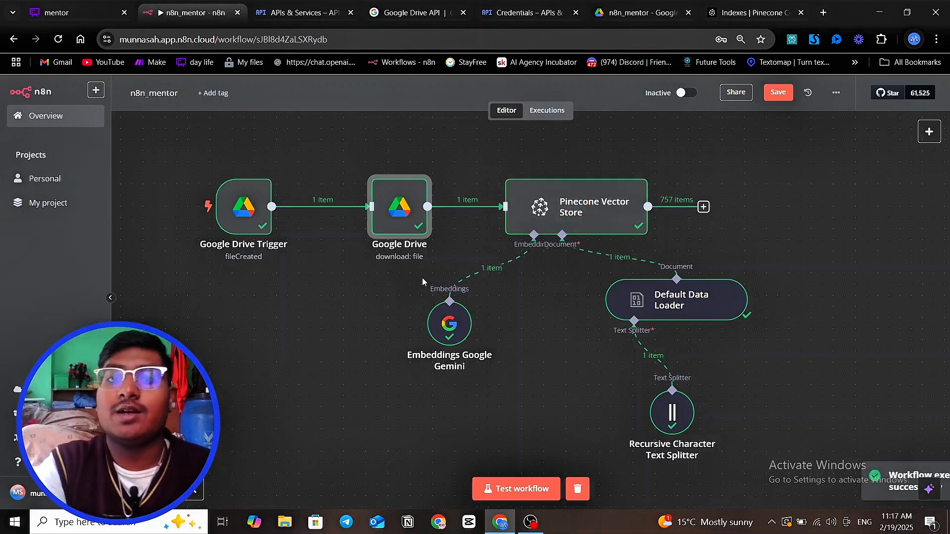
pyautogui.hscroll(2, 536, 307)
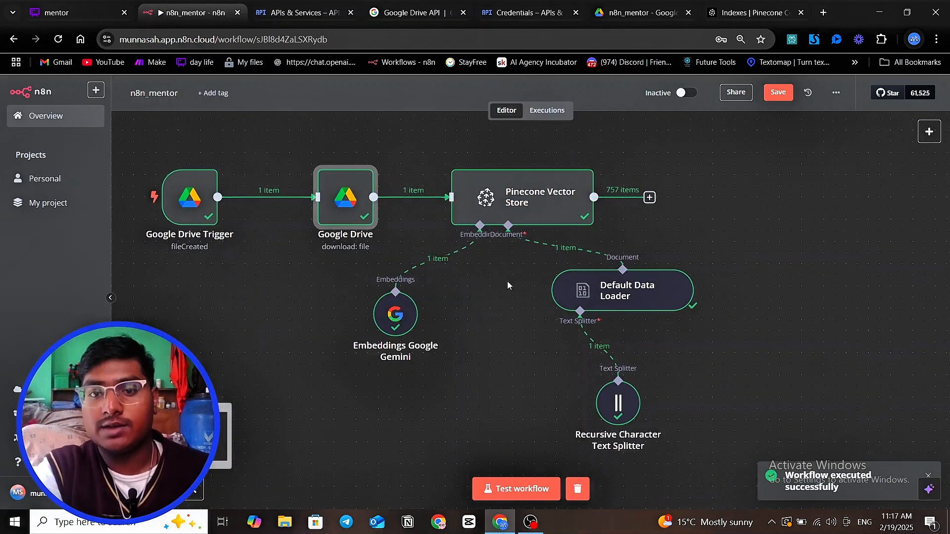
# Step: Check the Embeddings Google Gemini node and preview the PDF pages in the Google Drive node's output
pyautogui.doubleClick(397, 322)
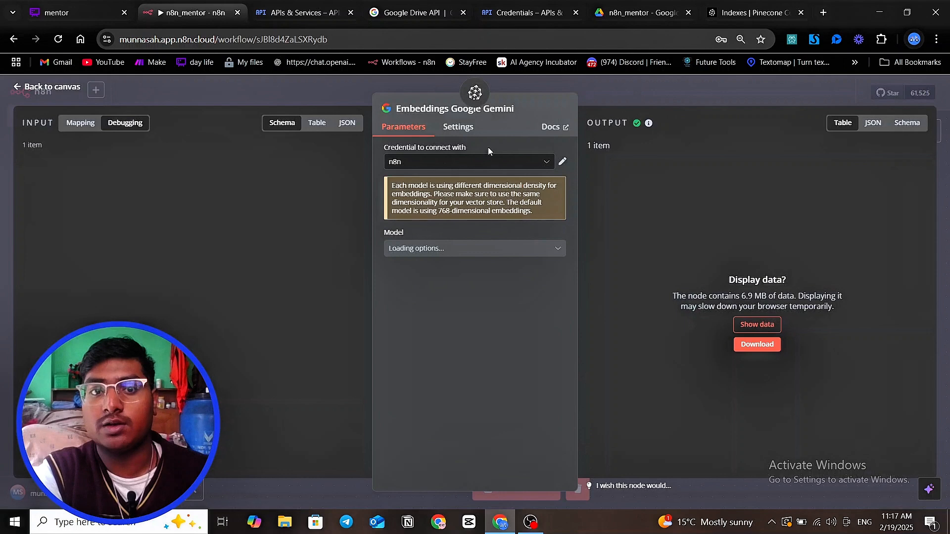
pyautogui.click(544, 91)
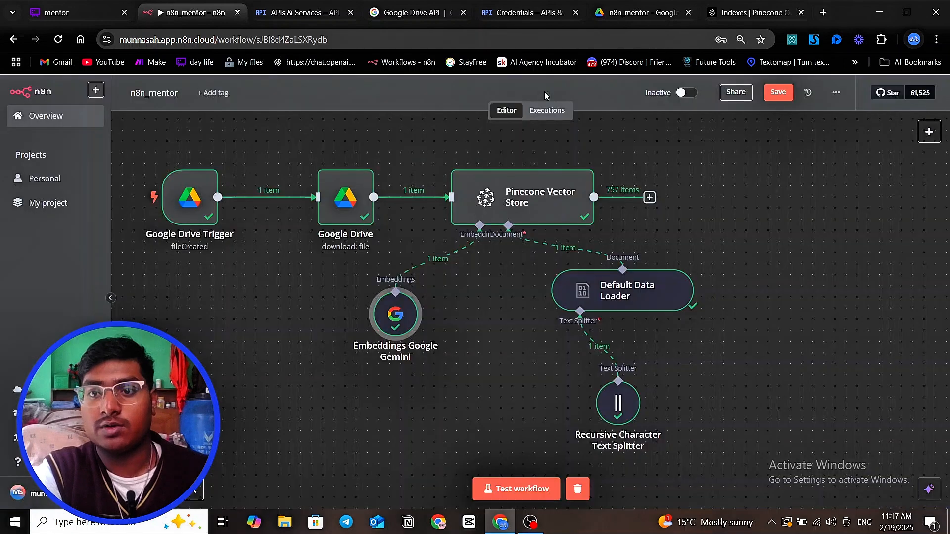
pyautogui.doubleClick(349, 216)
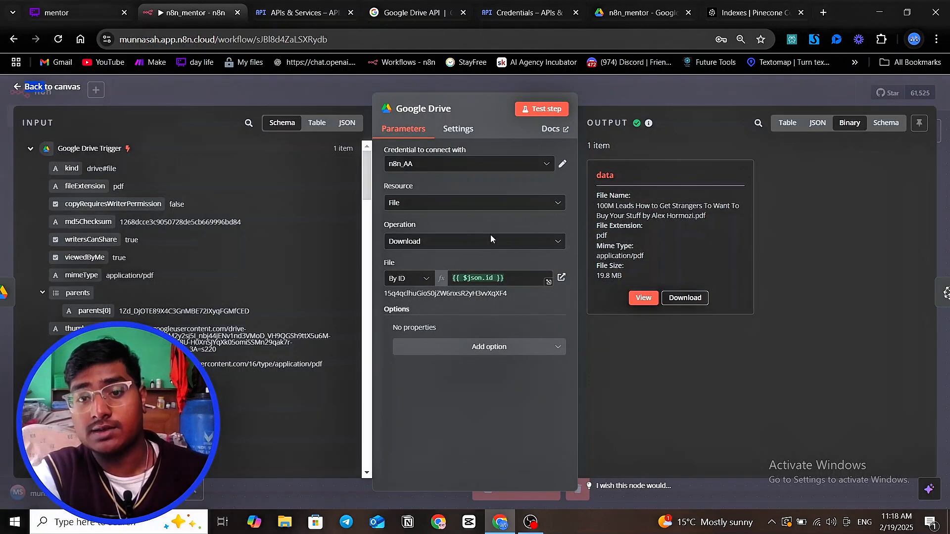
pyautogui.click(643, 298)
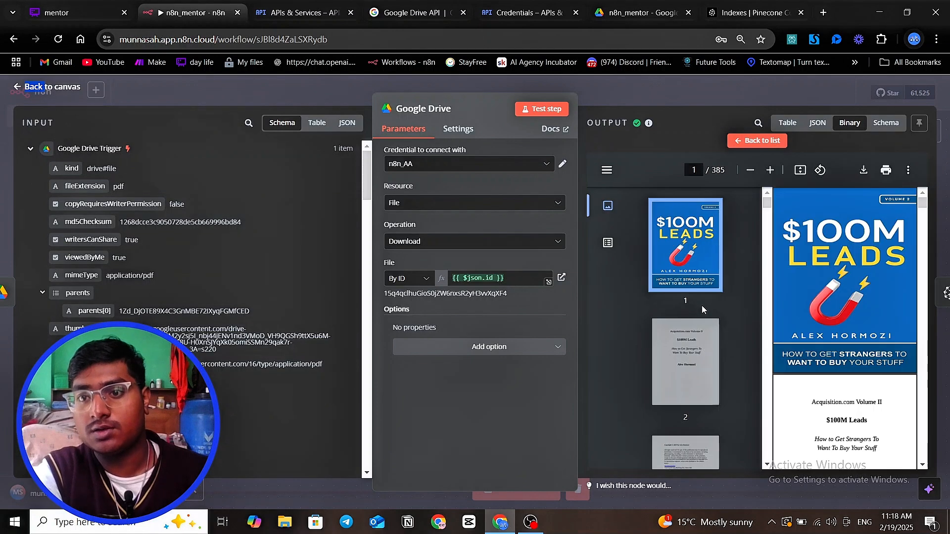
pyautogui.scroll(-2, 702, 311)
pyautogui.scroll(2, 703, 311)
pyautogui.scroll(-2, 702, 312)
pyautogui.scroll(-6, 702, 310)
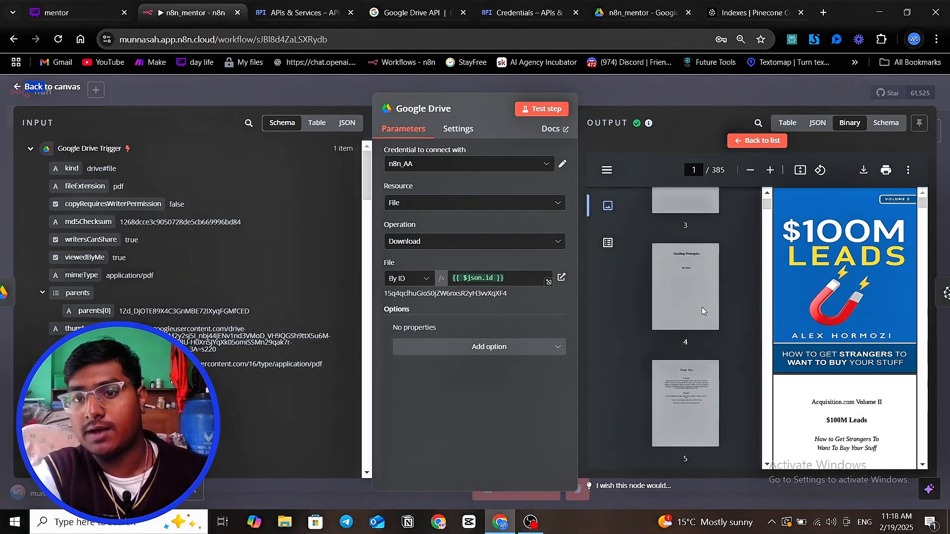
pyautogui.click(625, 88)
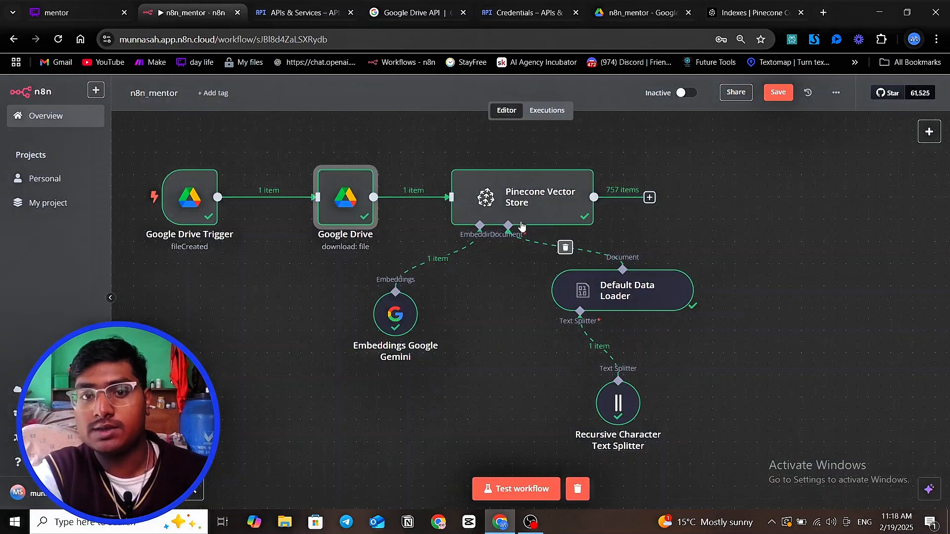
# Step: Review the document chunks in the Embeddings Google Gemini node and display its output data
pyautogui.doubleClick(398, 315)
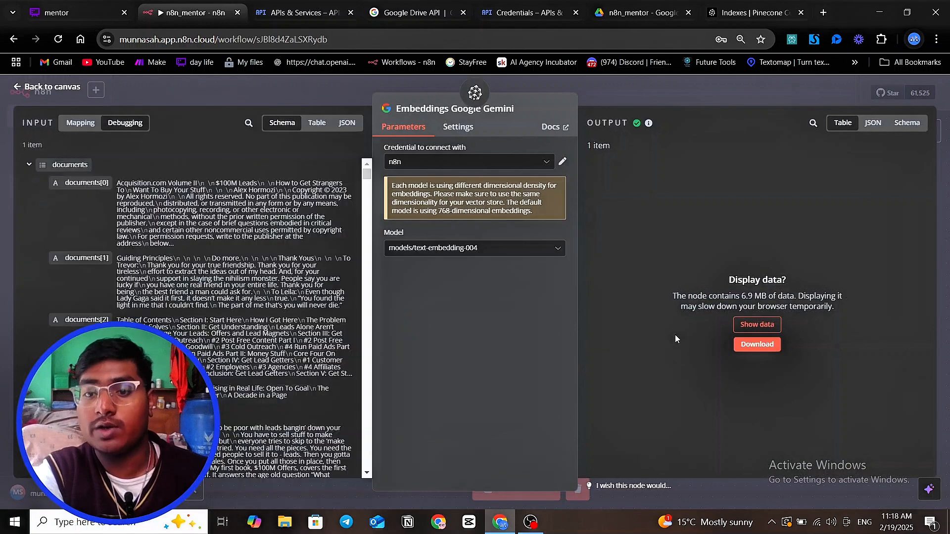
pyautogui.click(755, 324)
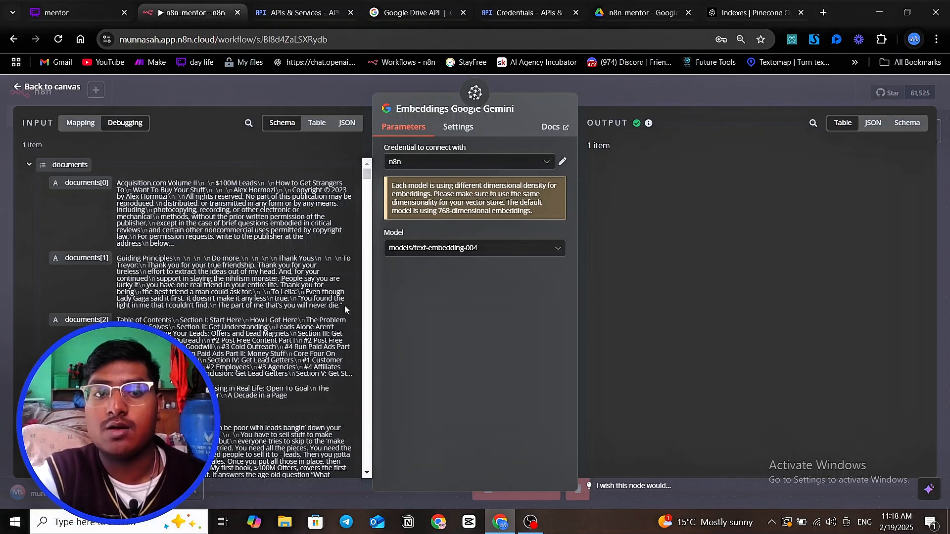
pyautogui.click(516, 187)
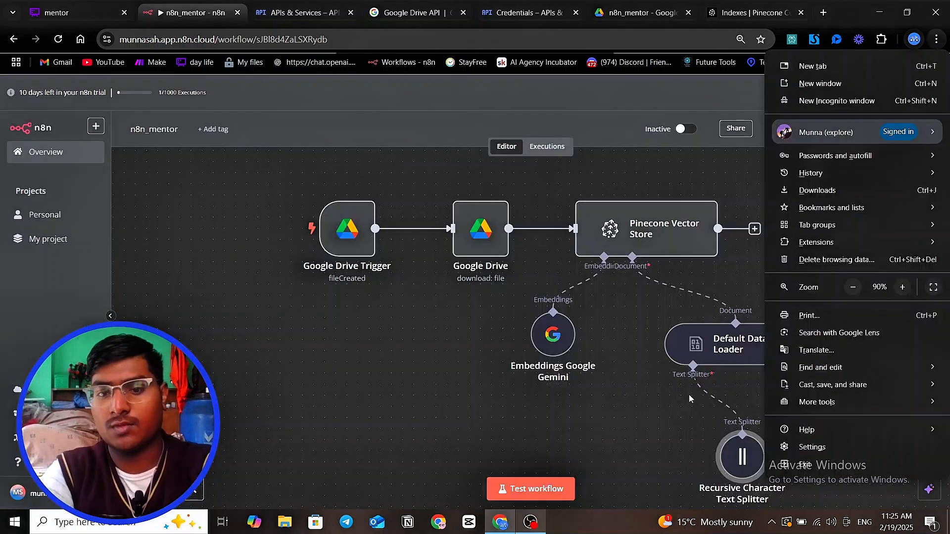
# Step: Rerun the n8n_mentor workflow test and follow its execution through the Pinecone Vector Store branch
pyautogui.click(688, 394)
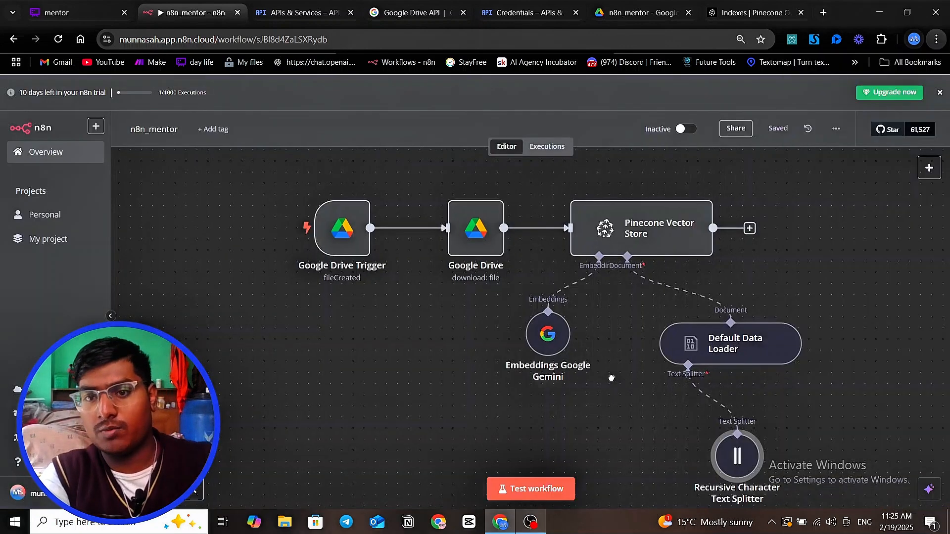
pyautogui.scroll(-2, 577, 361)
pyautogui.scroll(1, 593, 352)
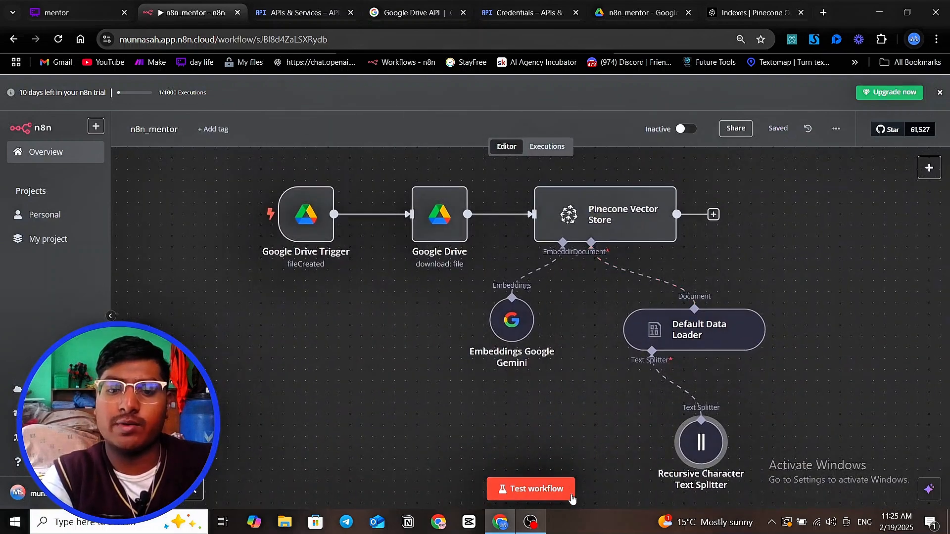
pyautogui.click(548, 485)
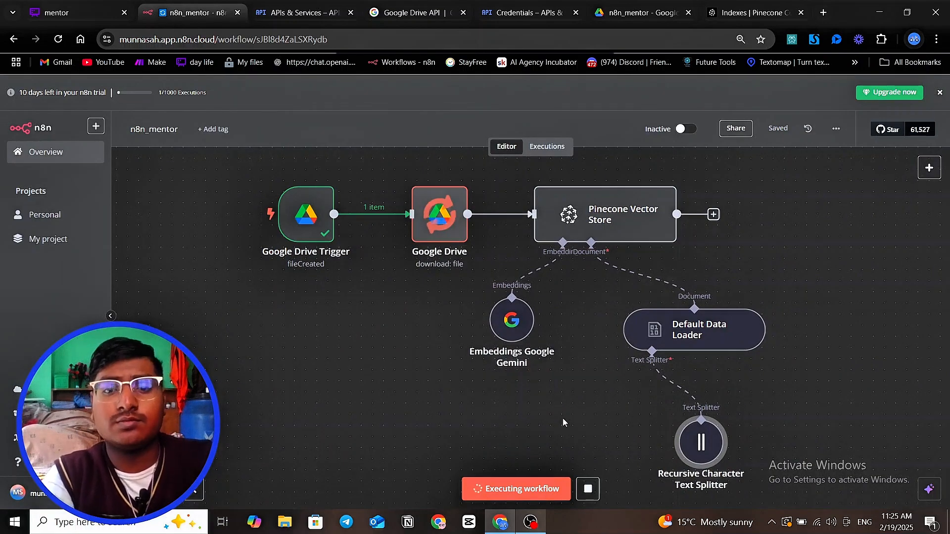
pyautogui.moveTo(563, 418); pyautogui.dragTo(517, 441)
pyautogui.scroll(-2, 538, 378)
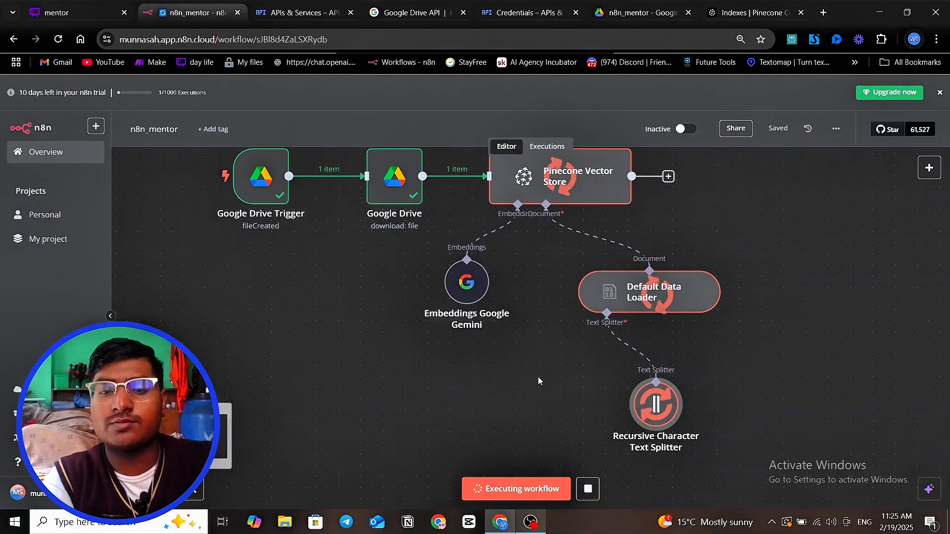
pyautogui.scroll(2, 539, 379)
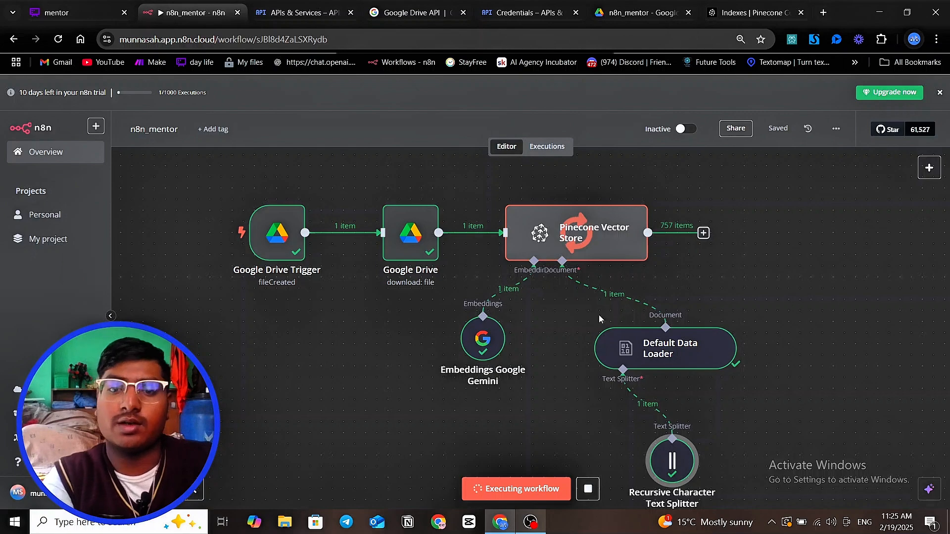
pyautogui.moveTo(741, 277); pyautogui.dragTo(721, 251)
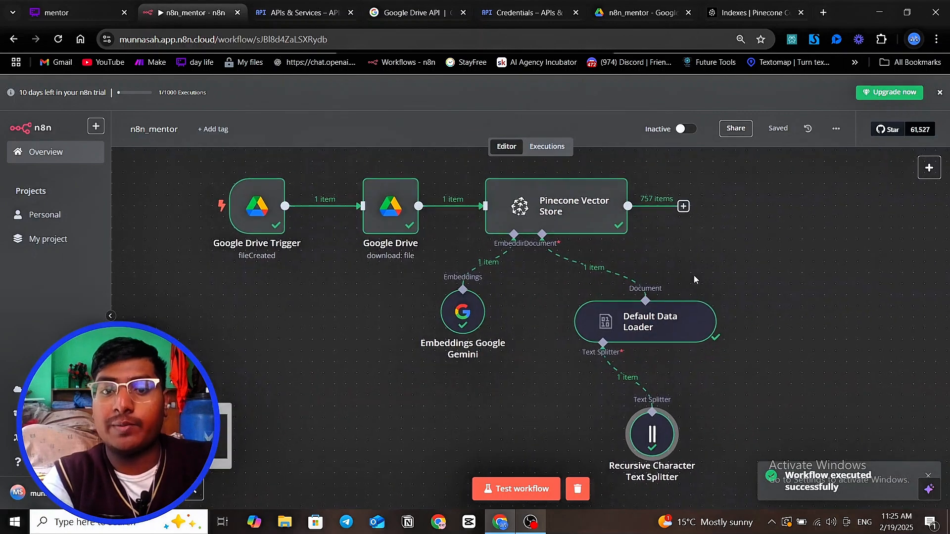
# Step: Open the Embeddings Google Gemini node and display its output data in JSON format
pyautogui.click(462, 311)
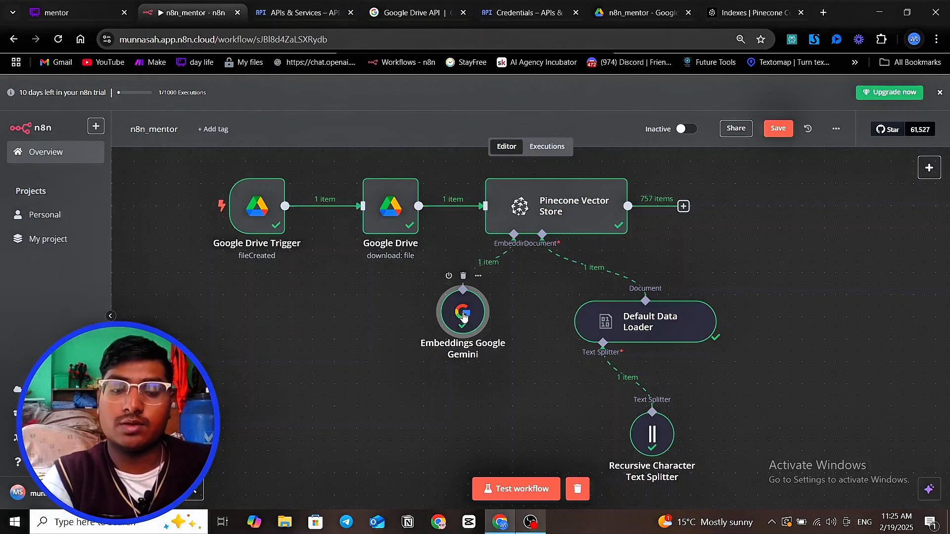
pyautogui.doubleClick(463, 316)
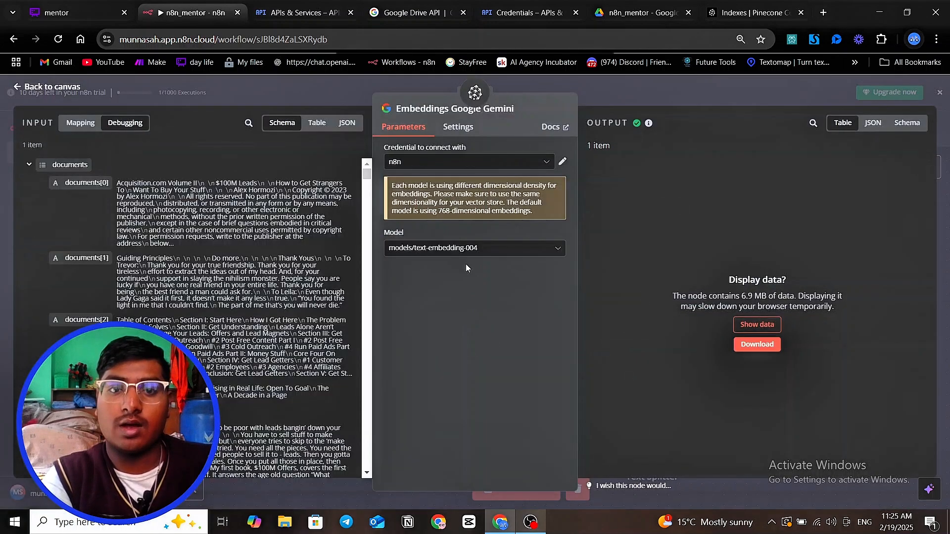
pyautogui.click(879, 129)
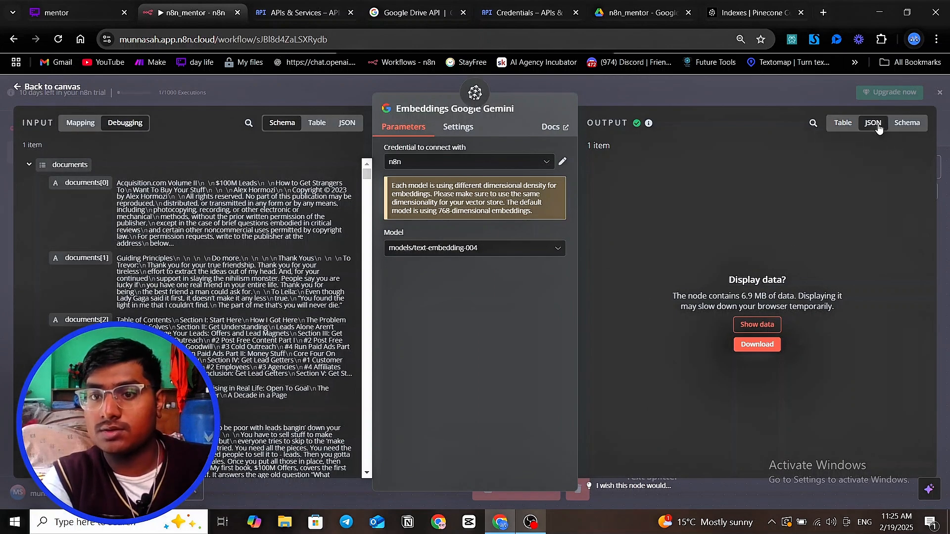
pyautogui.click(766, 327)
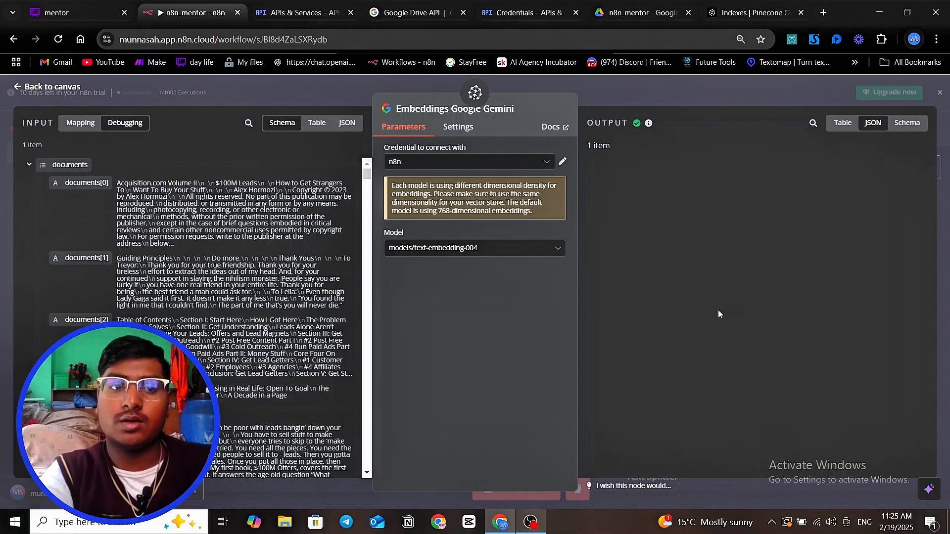
pyautogui.scroll(-2, 637, 235)
pyautogui.scroll(-4, 637, 235)
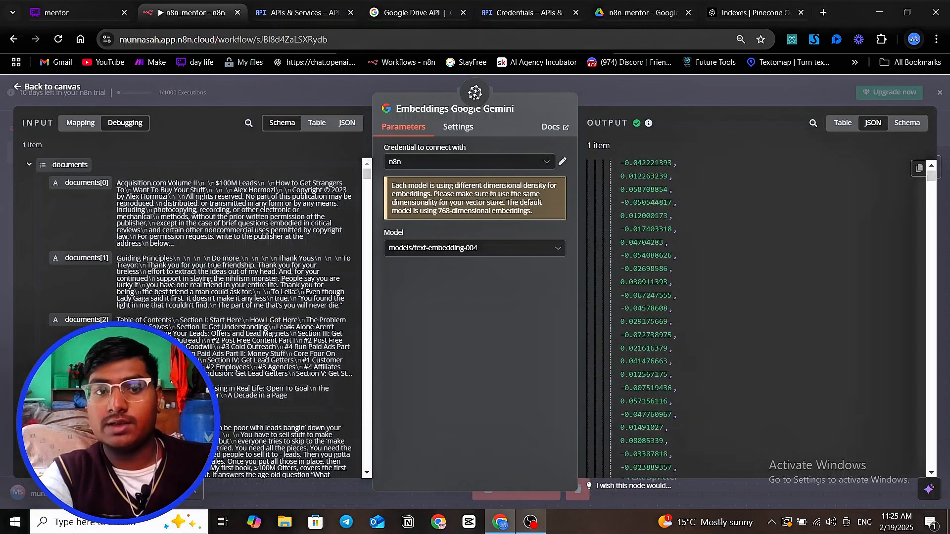
# Step: Review the document chunks in the Embeddings Google Gemini node's input alongside the JSON output
pyautogui.scroll(-1, 129, 259)
pyautogui.scroll(-20, 141, 279)
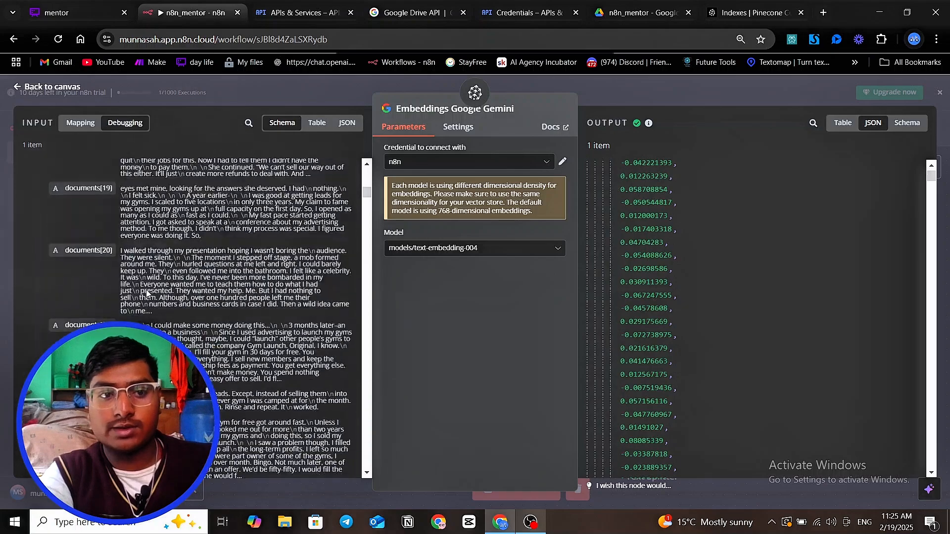
pyautogui.scroll(20, 191, 208)
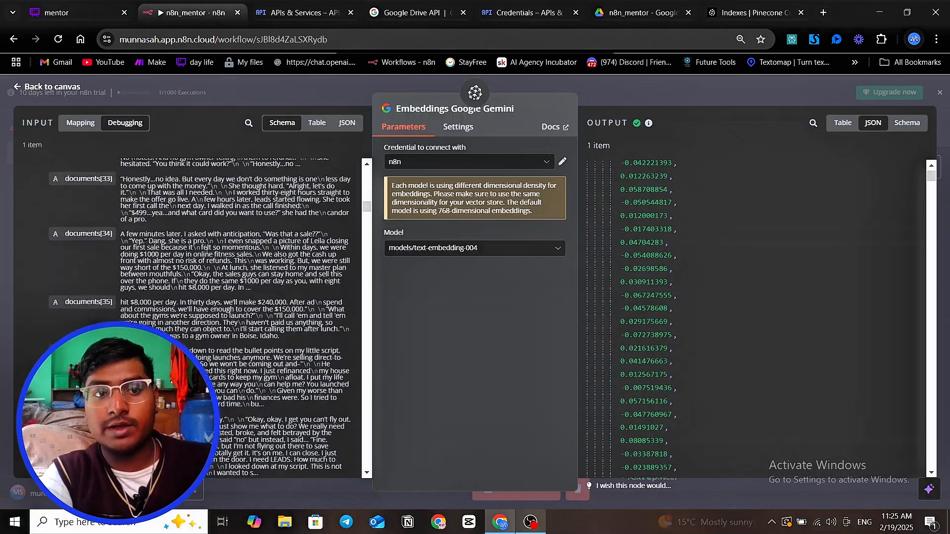
pyautogui.scroll(5, 176, 260)
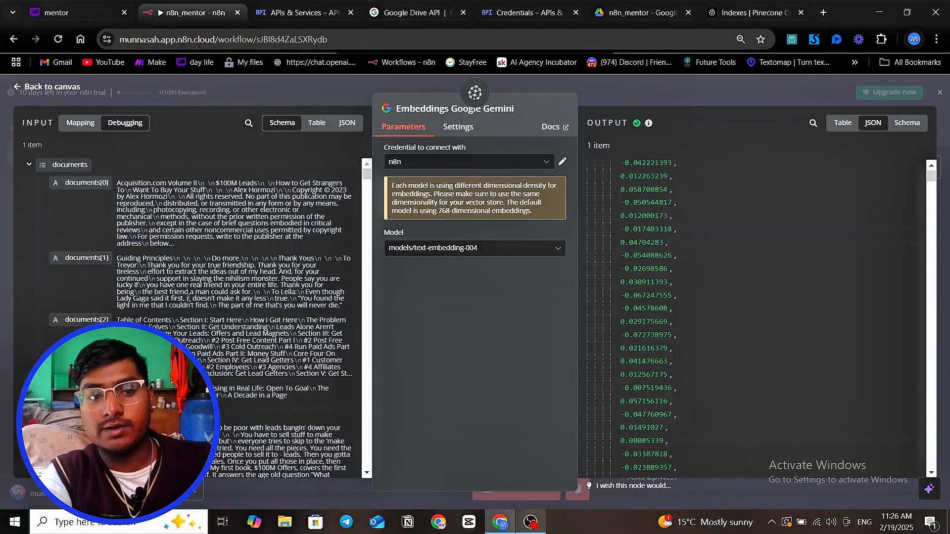
pyautogui.scroll(-20, 189, 299)
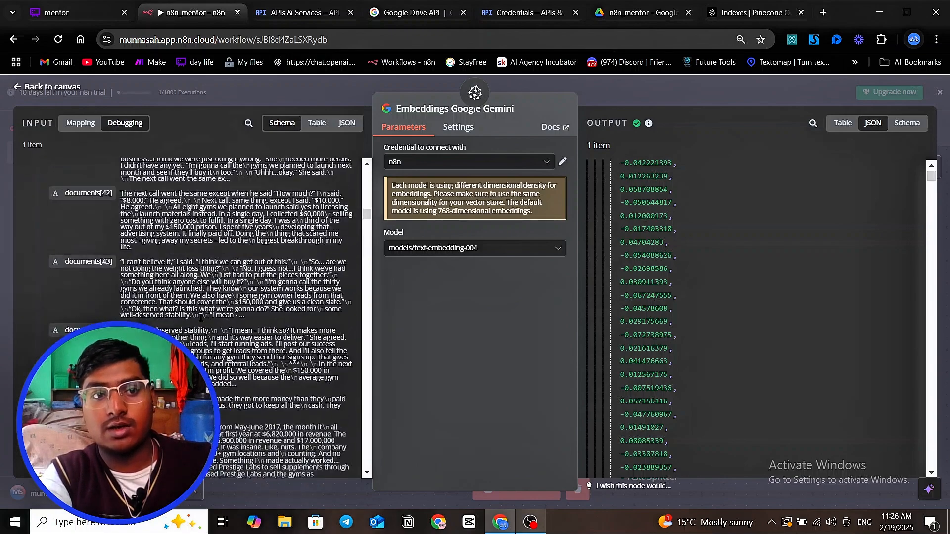
pyautogui.moveTo(366, 220); pyautogui.dragTo(368, 402)
pyautogui.scroll(-3, 669, 188)
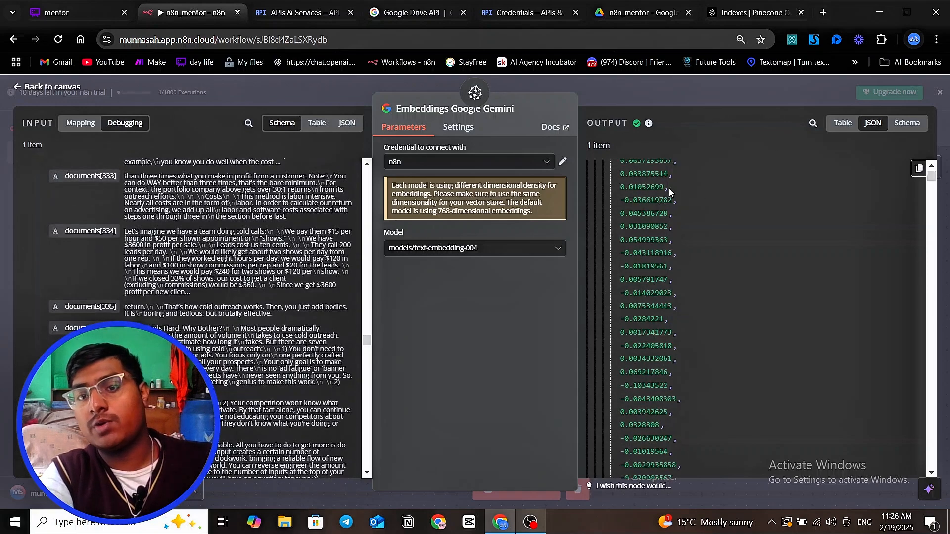
# Step: Compare the first embedding values in the JSON response with the input document chunks, and return to the workflow canvas
pyautogui.scroll(2, 668, 192)
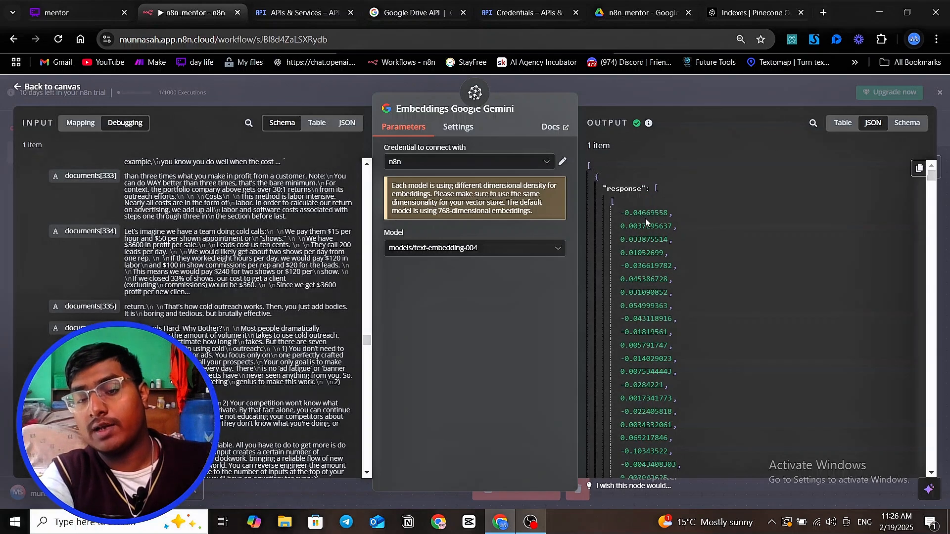
pyautogui.moveTo(633, 226); pyautogui.dragTo(660, 226)
pyautogui.scroll(2, 291, 283)
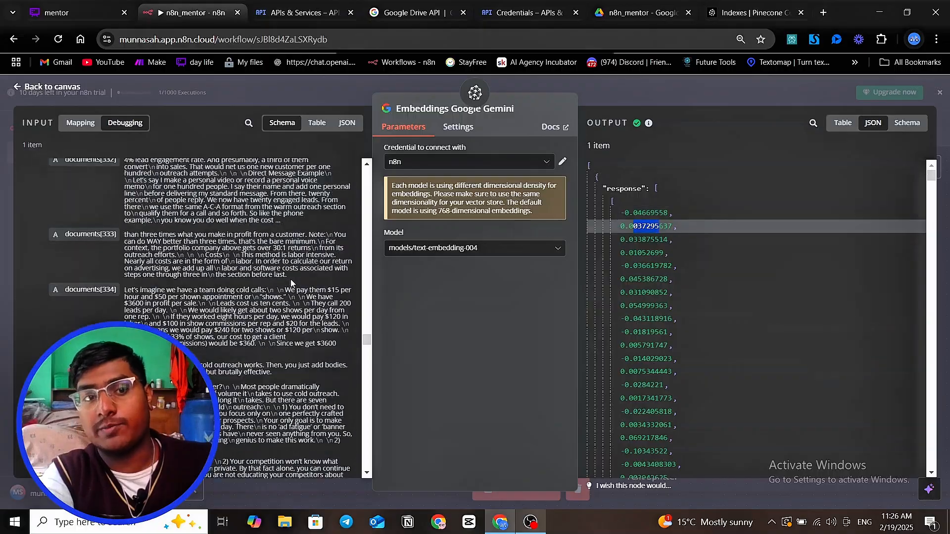
pyautogui.scroll(15, 291, 283)
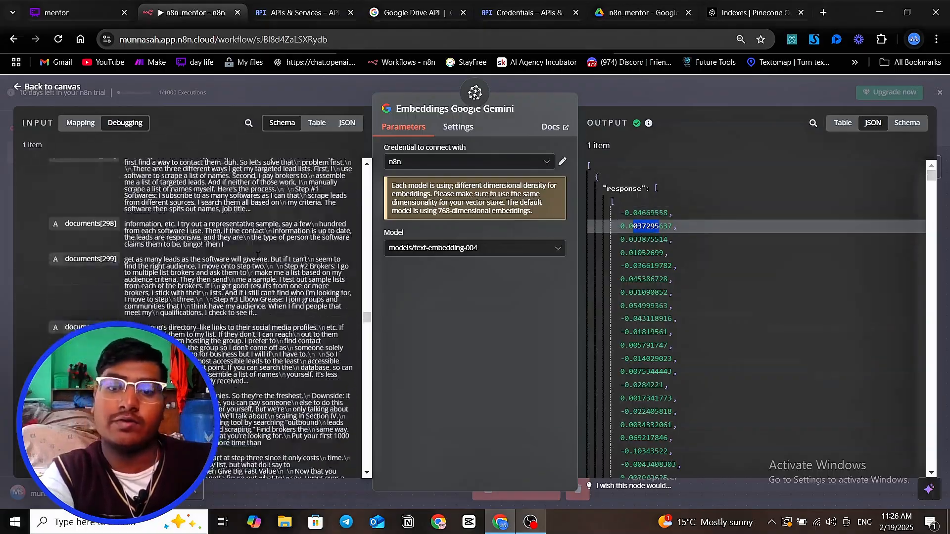
pyautogui.scroll(20, 258, 256)
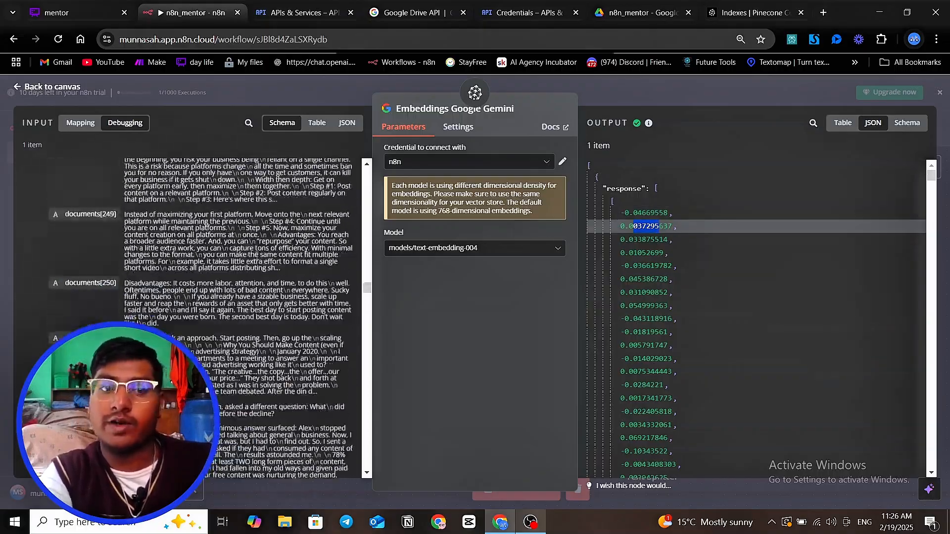
pyautogui.scroll(20, 257, 256)
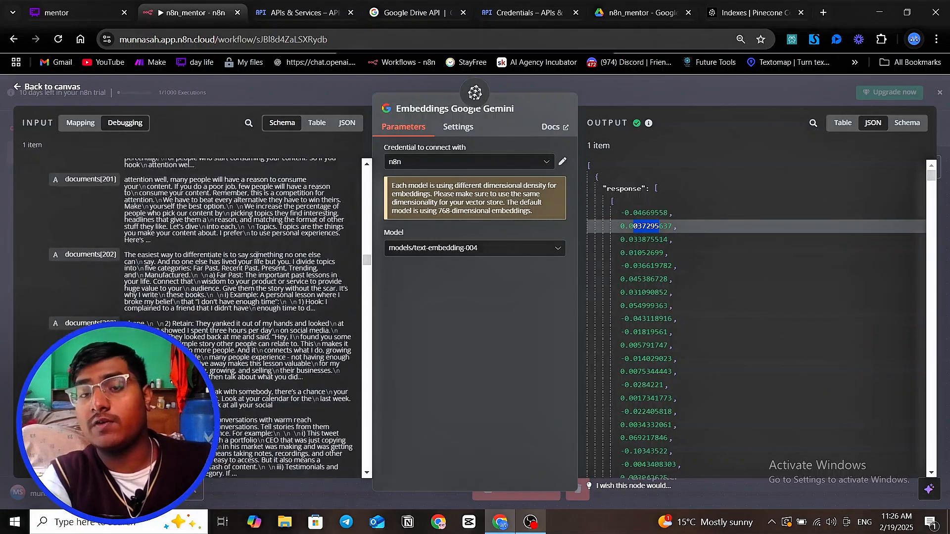
pyautogui.scroll(15, 256, 255)
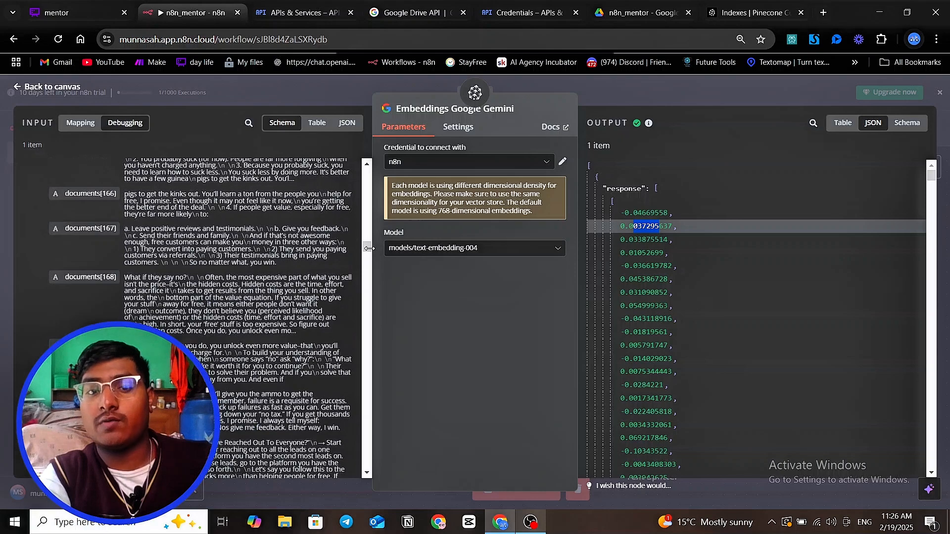
pyautogui.moveTo(369, 249); pyautogui.dragTo(364, 171)
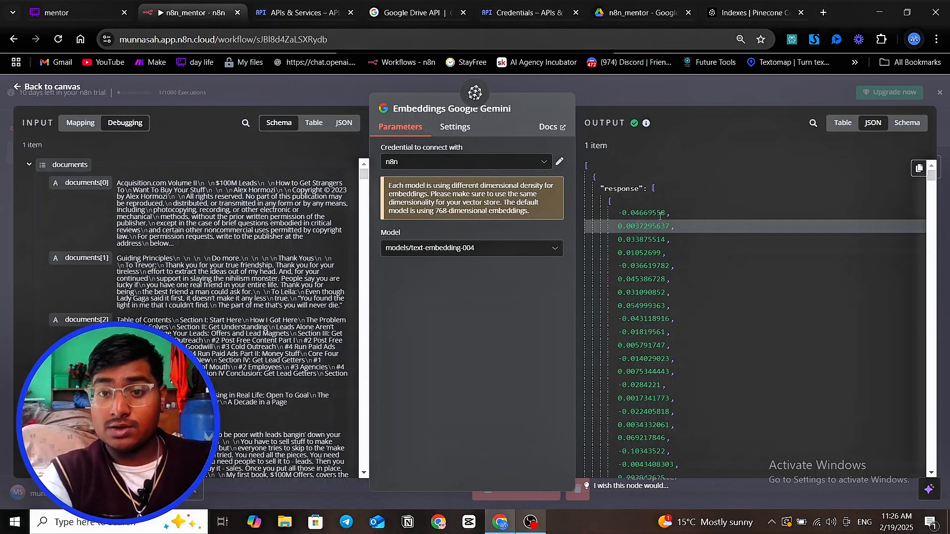
pyautogui.click(714, 219)
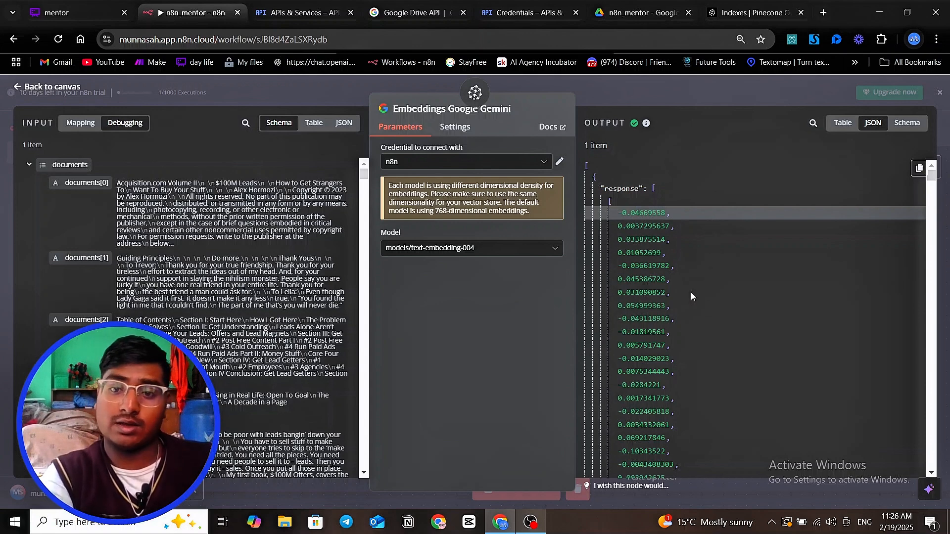
pyautogui.scroll(-5, 683, 292)
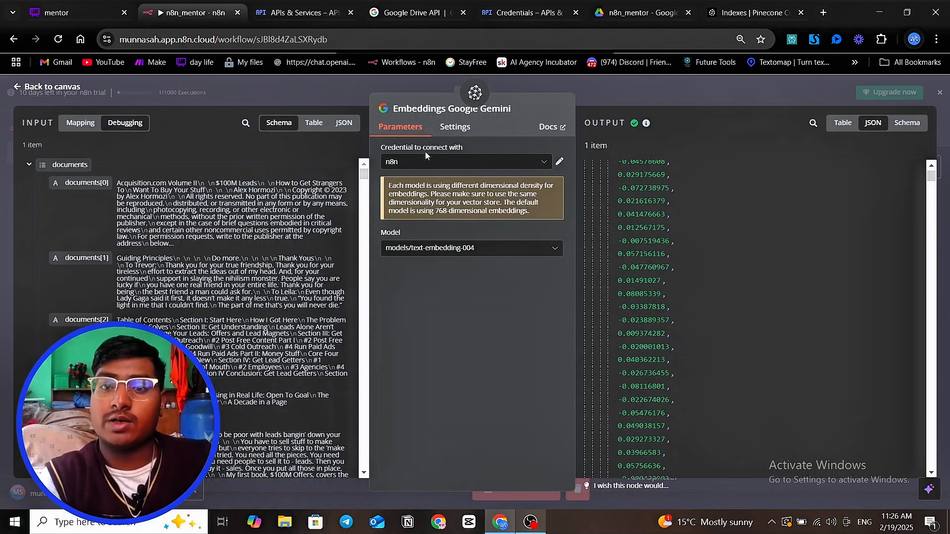
pyautogui.scroll(-5, 638, 257)
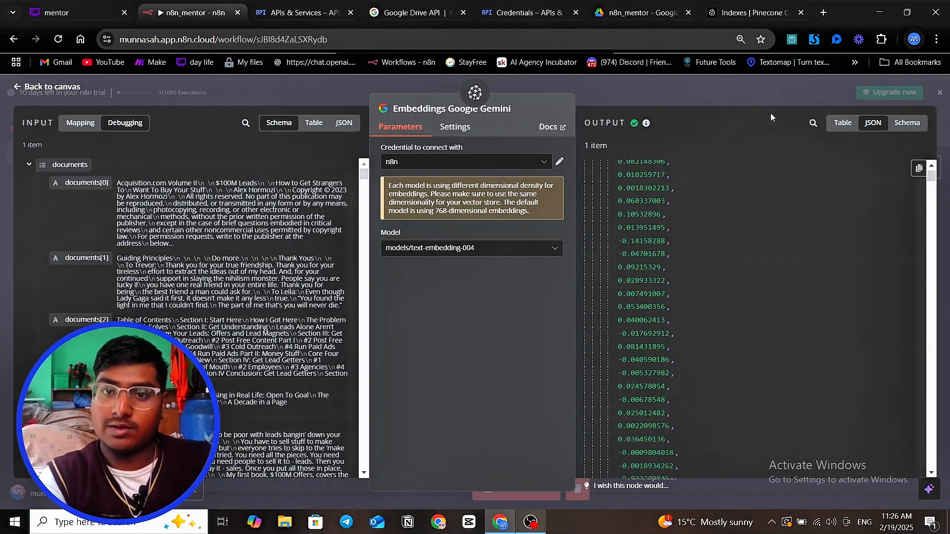
pyautogui.click(726, 93)
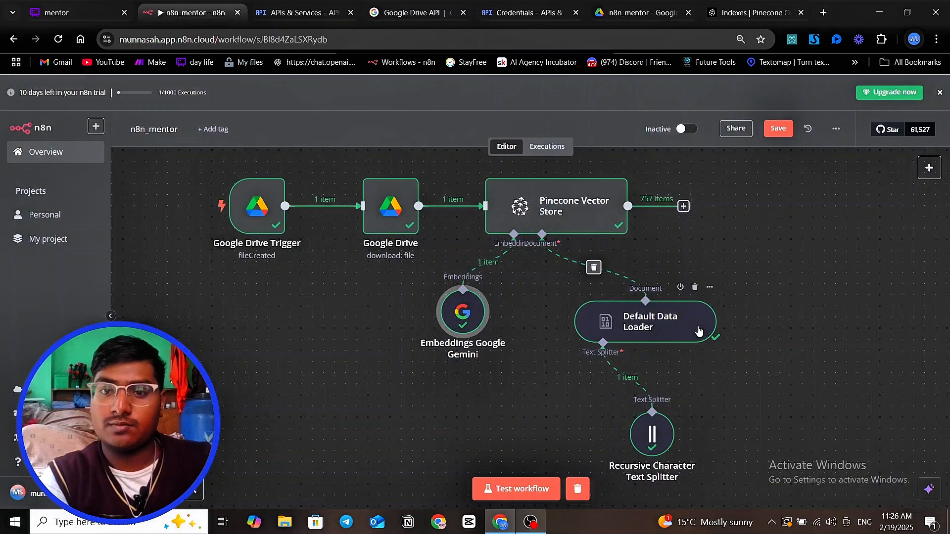
# Step: Shift the Default Data Loader and Recursive Character Text Splitter nodes slightly on the workflow canvas
pyautogui.moveTo(660, 449); pyautogui.dragTo(671, 438)
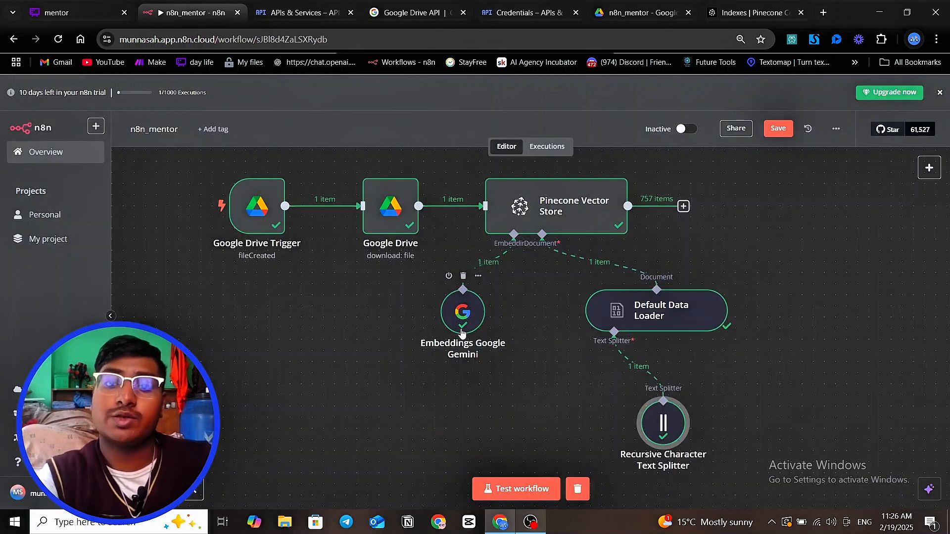
pyautogui.hscroll(1, 658, 253)
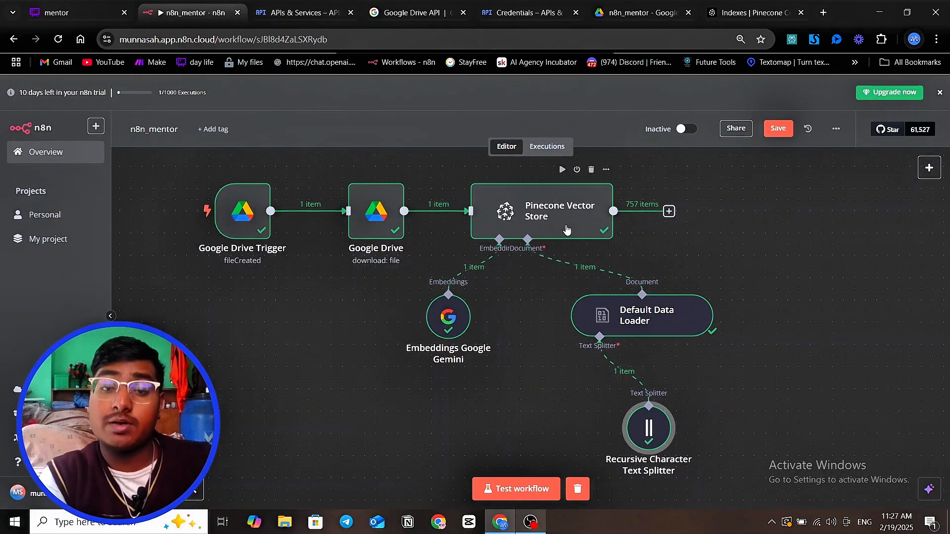
pyautogui.moveTo(614, 331); pyautogui.dragTo(625, 331)
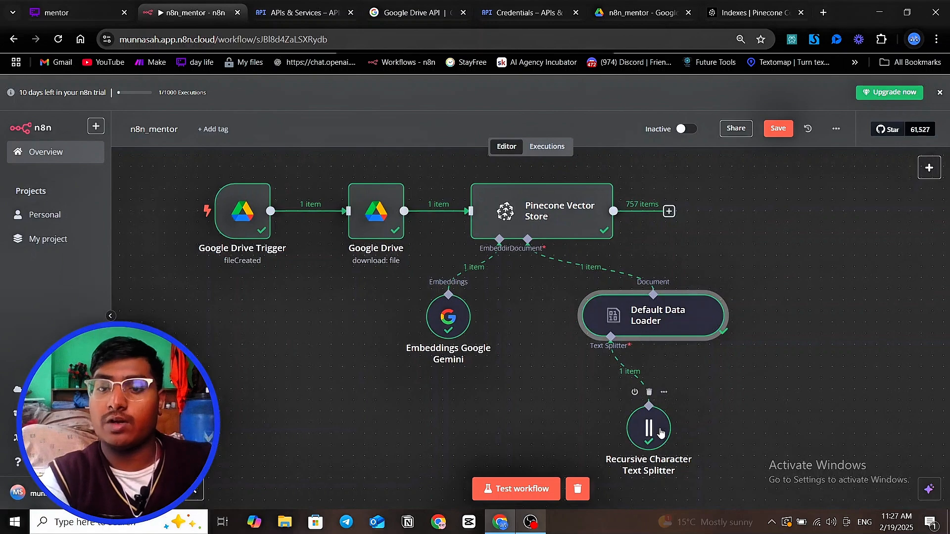
pyautogui.moveTo(652, 426); pyautogui.dragTo(663, 415)
pyautogui.scroll(-1, 759, 387)
pyautogui.hscroll(1, 759, 388)
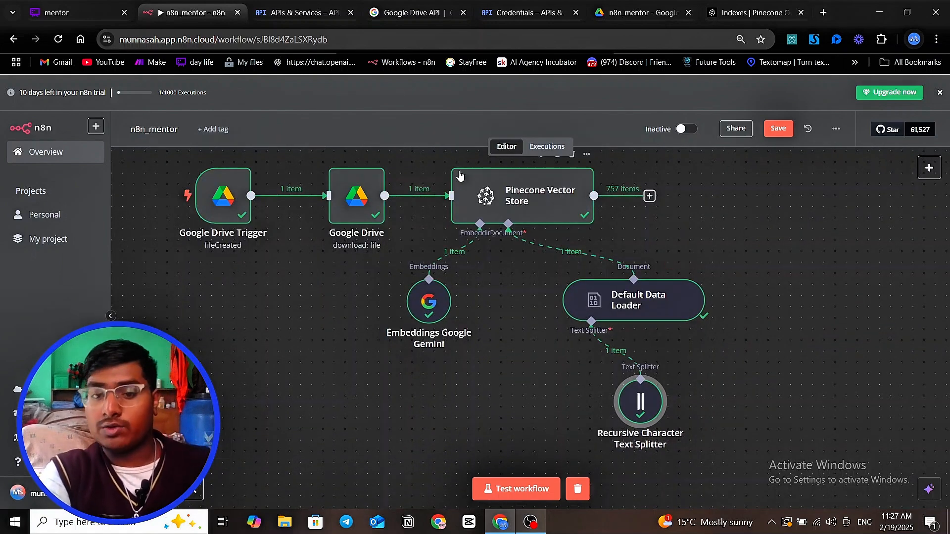
pyautogui.click(527, 524)
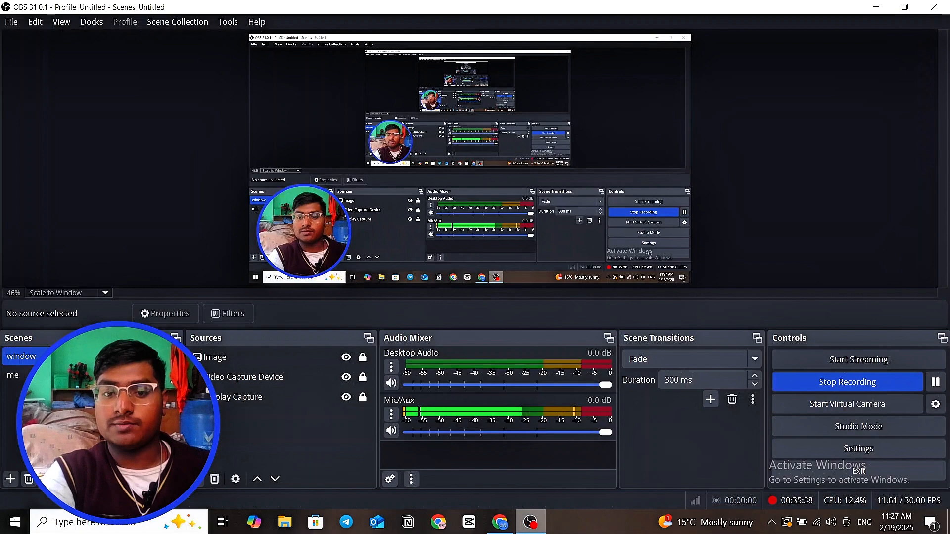
pyautogui.click(500, 522)
pyautogui.scroll(1, 458, 385)
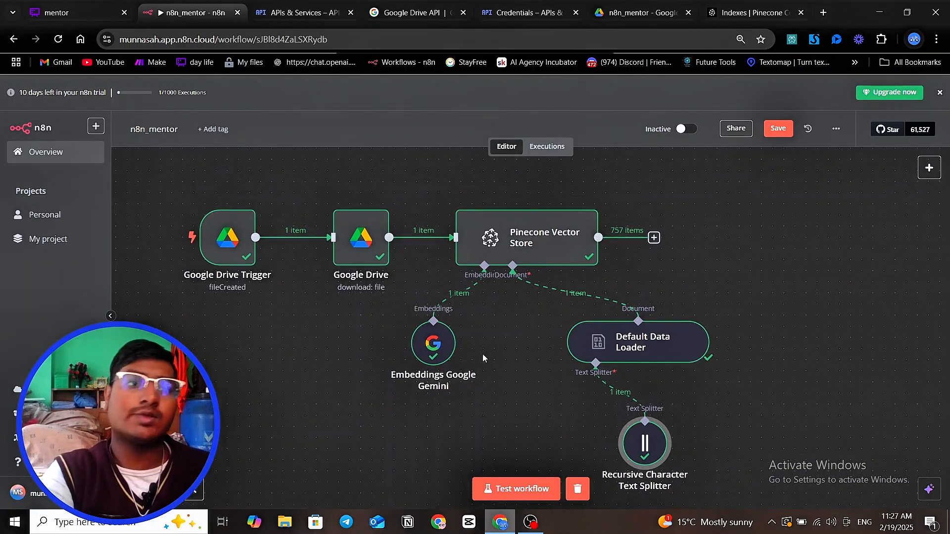
# Step: Switch to the mentor board in Whimsical and check the podcast and YouTube transcript links in the resource note
pyautogui.click(70, 12)
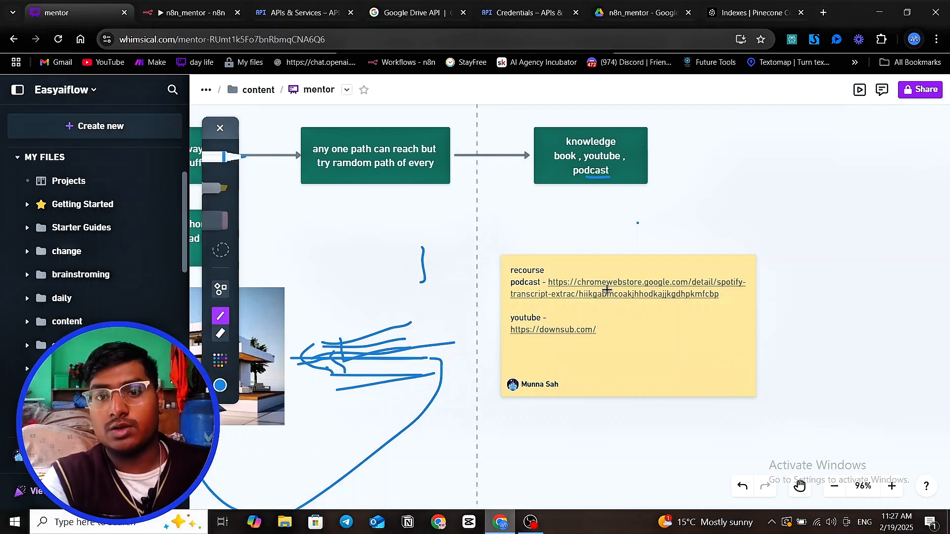
pyautogui.click(648, 288)
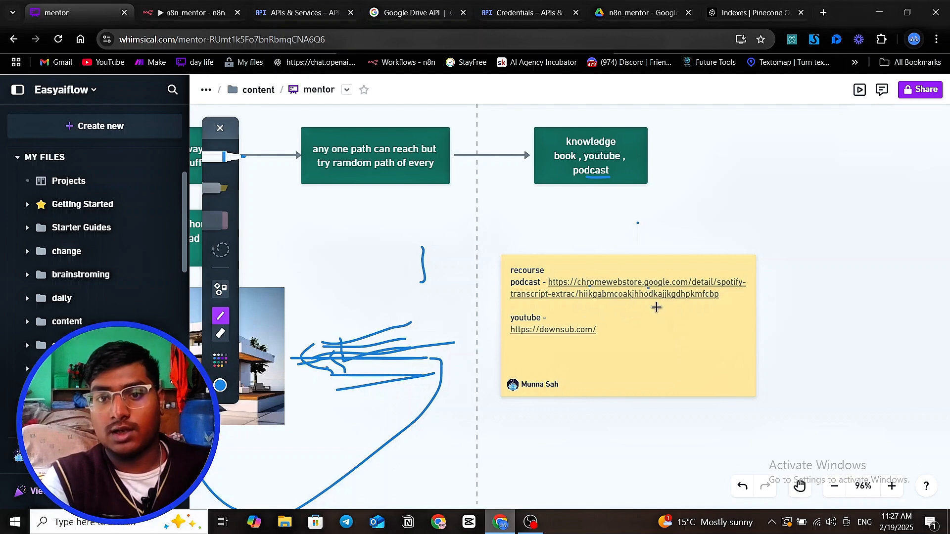
pyautogui.scroll(1, 505, 223)
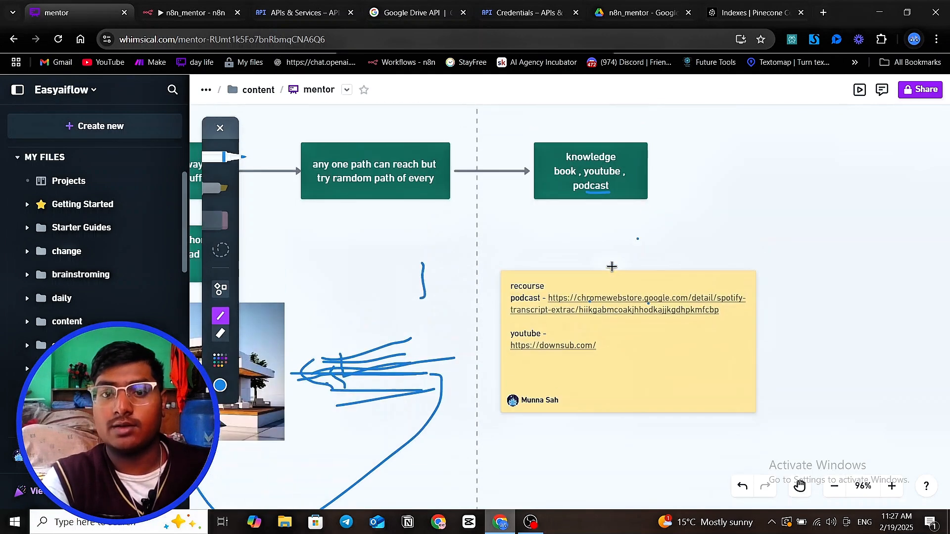
pyautogui.scroll(-2, 695, 280)
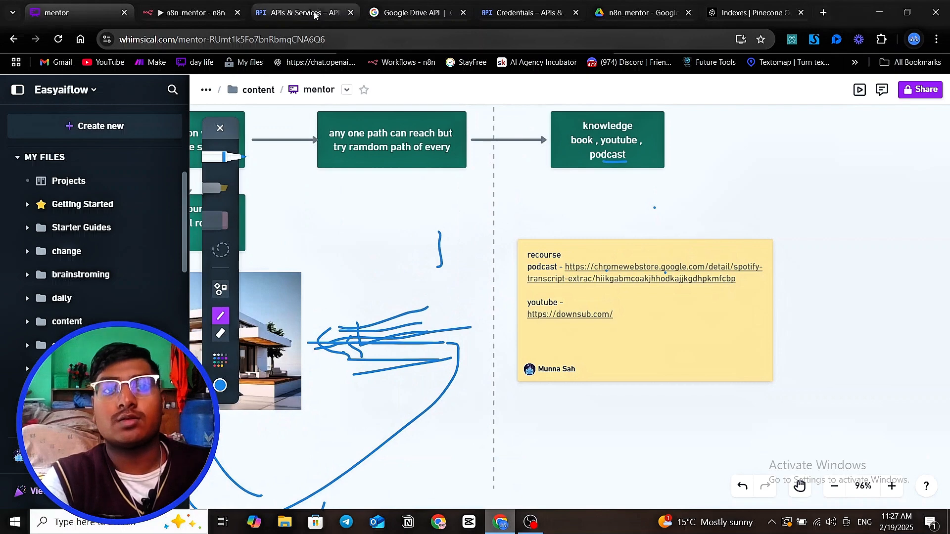
# Step: Close the APIs & Services, Google Drive API and Credentials browser pages
pyautogui.click(350, 13)
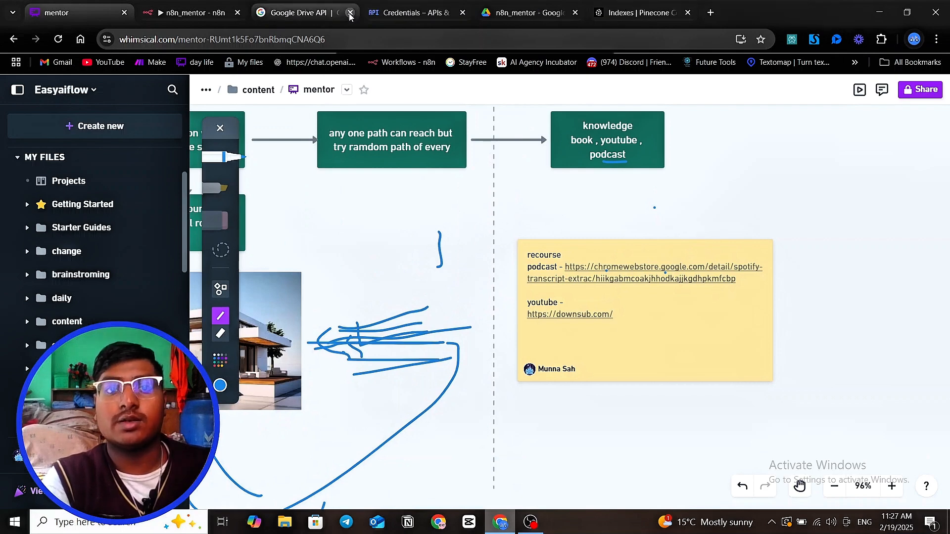
pyautogui.click(350, 13)
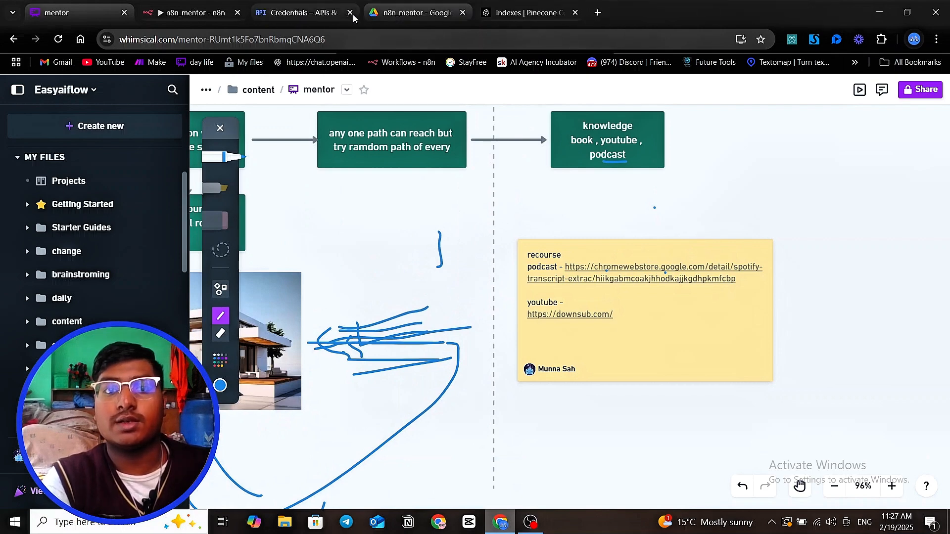
pyautogui.click(349, 13)
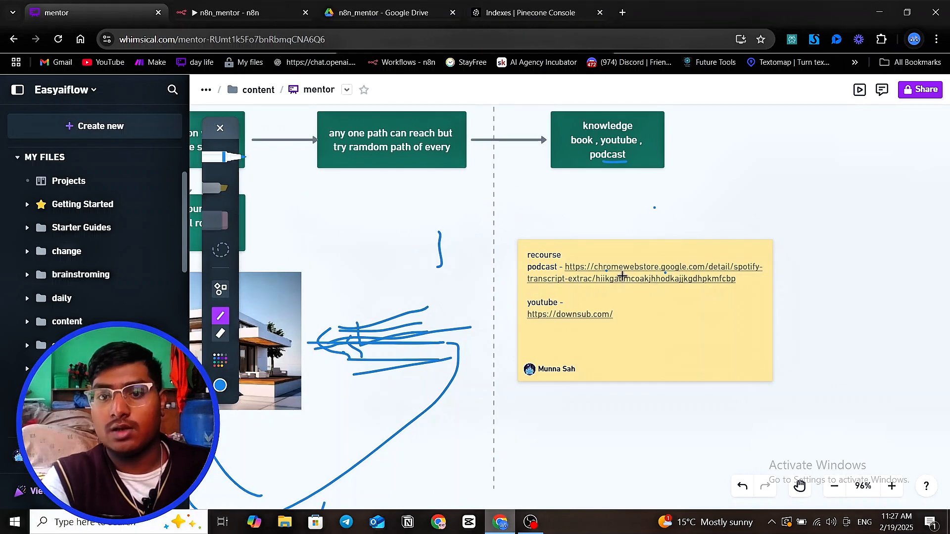
# Step: Exit the board's pen tool and open the podcast link in the resource note to reach the Spotify Transcript Extractor page
pyautogui.click(721, 296)
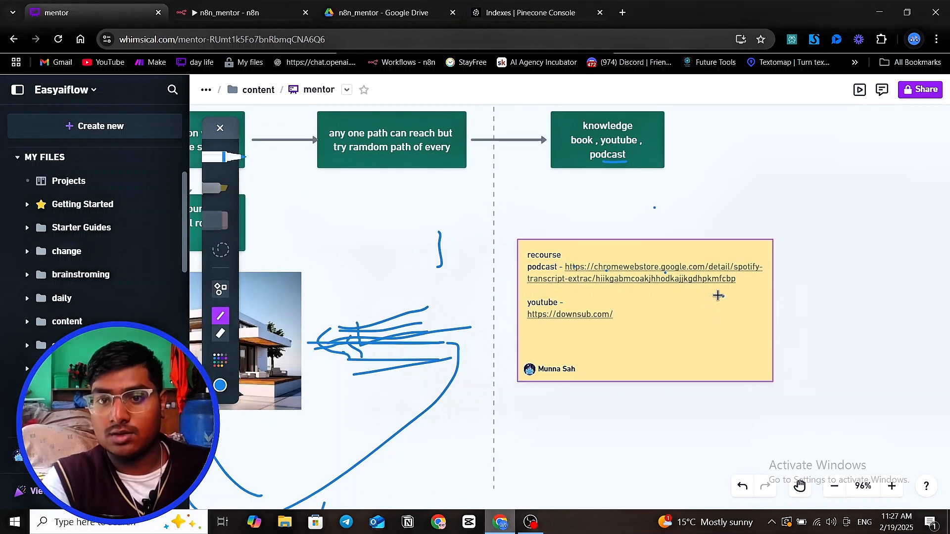
pyautogui.click(676, 275)
pyautogui.click(671, 307)
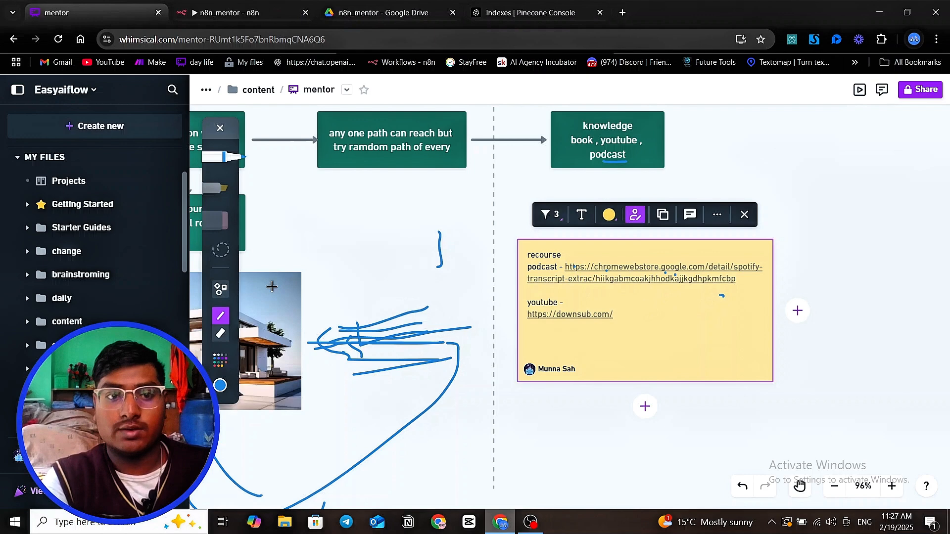
pyautogui.click(218, 128)
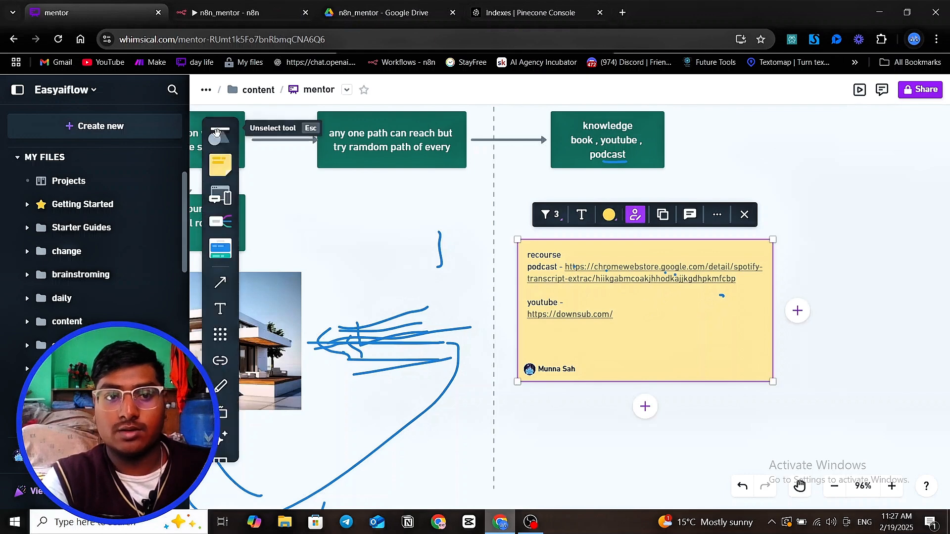
pyautogui.click(640, 270)
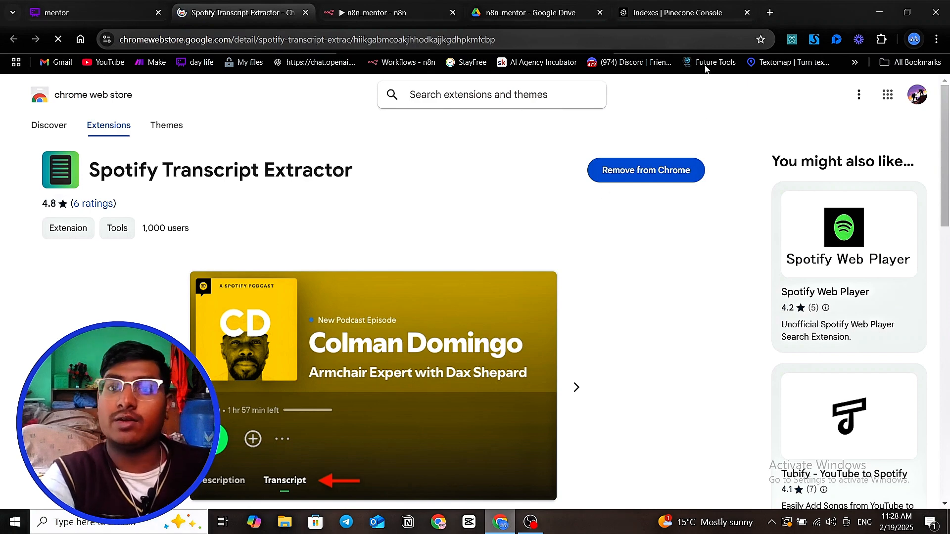
# Step: Search Google for spotify in a new browser tab and open the Spotify web player
pyautogui.click(770, 19)
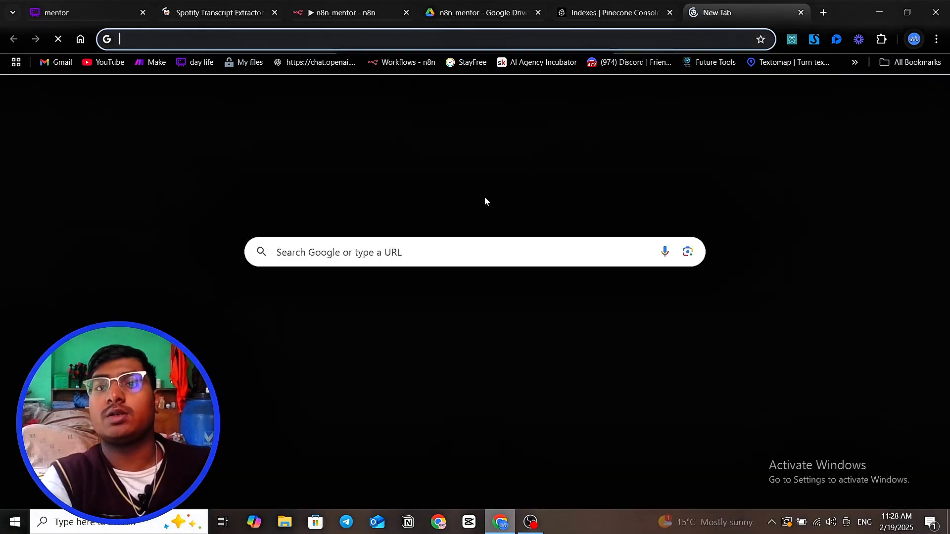
pyautogui.click(451, 253)
pyautogui.write('spotif')
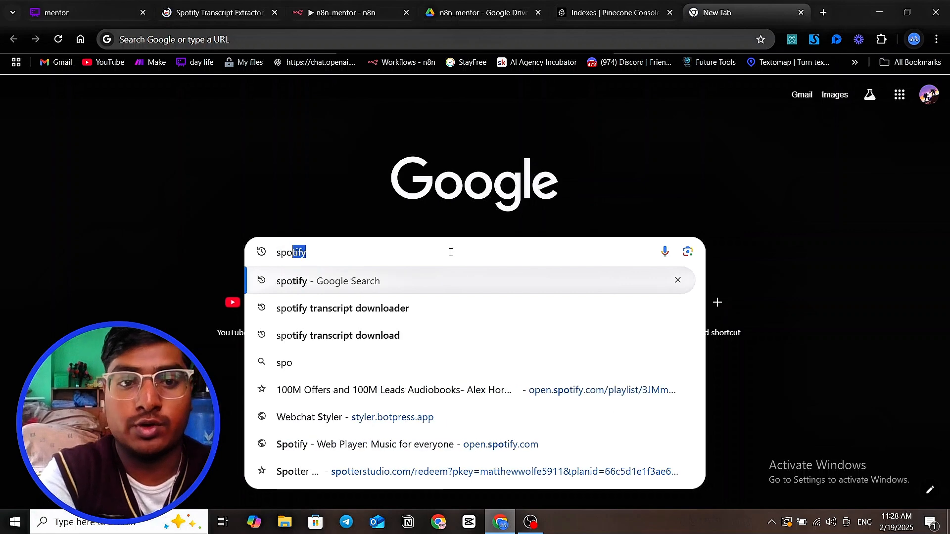
pyautogui.write('y')
pyautogui.press('Return')
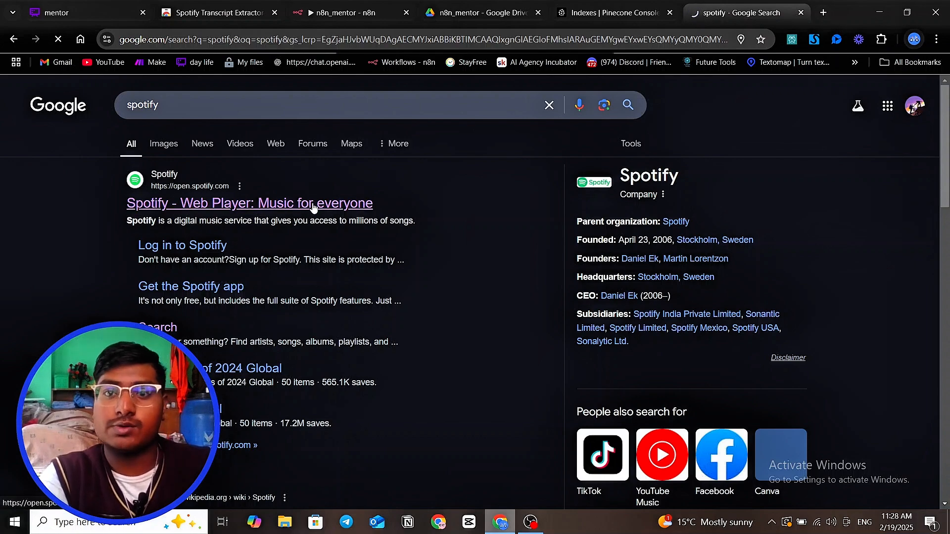
pyautogui.scroll(-2, 313, 208)
pyautogui.scroll(2, 277, 218)
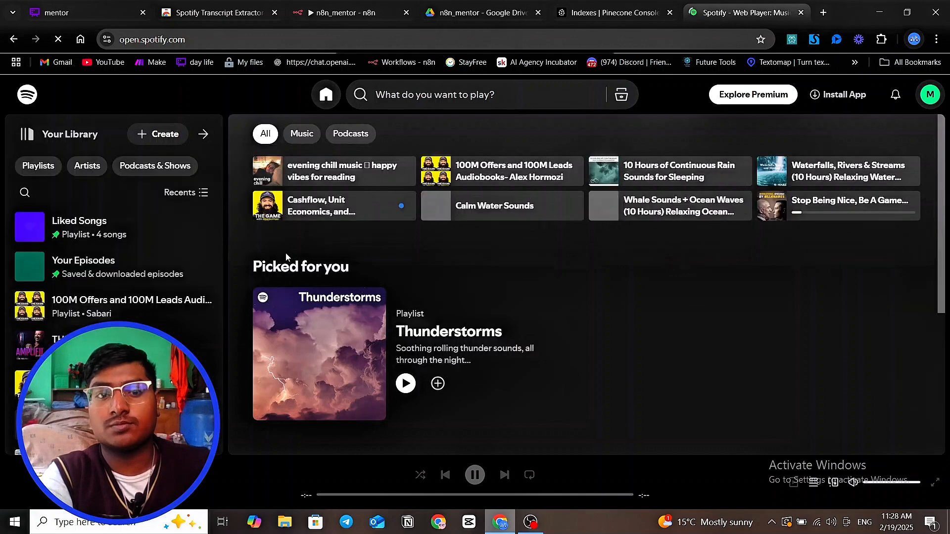
# Step: Open the 100M Offers and 100M Leads Audiobooks playlist from the Spotify library and go to its episode list
pyautogui.scroll(-3, 159, 272)
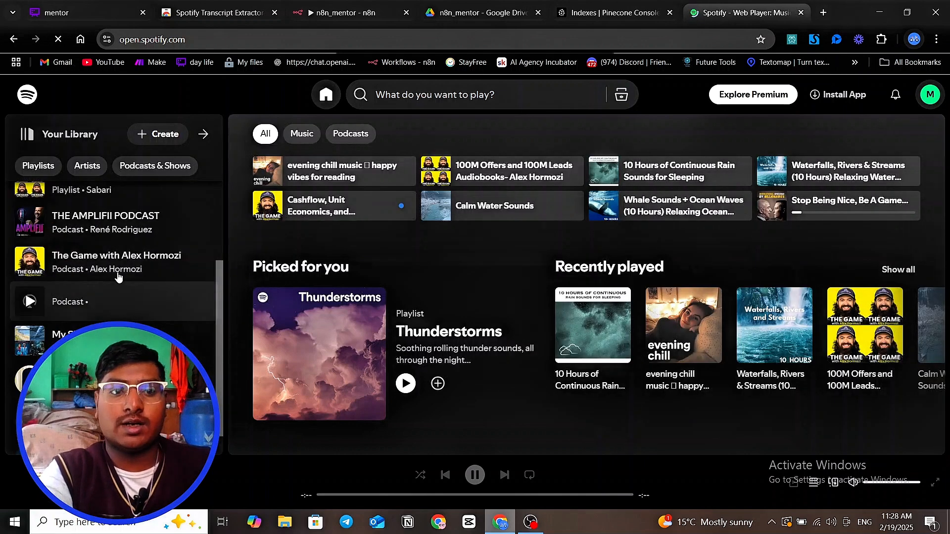
pyautogui.scroll(3, 129, 272)
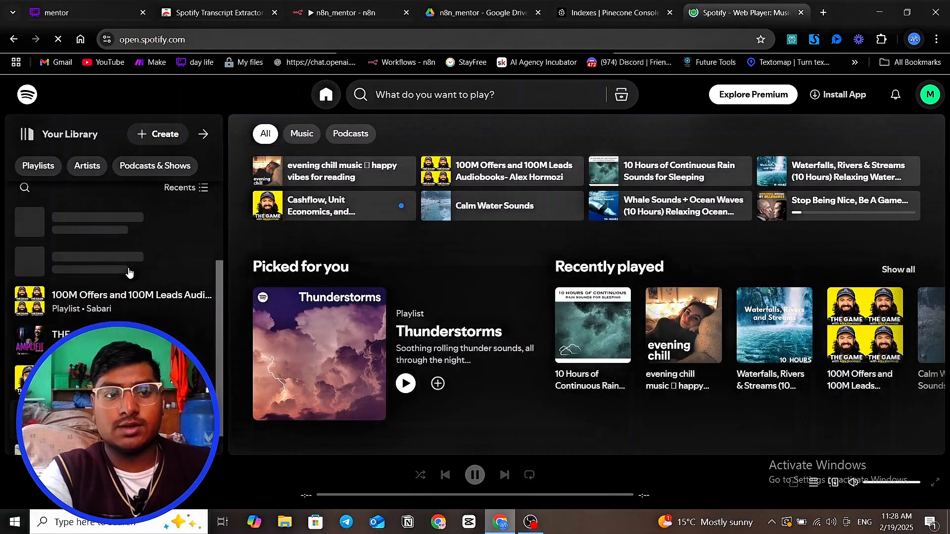
pyautogui.click(134, 308)
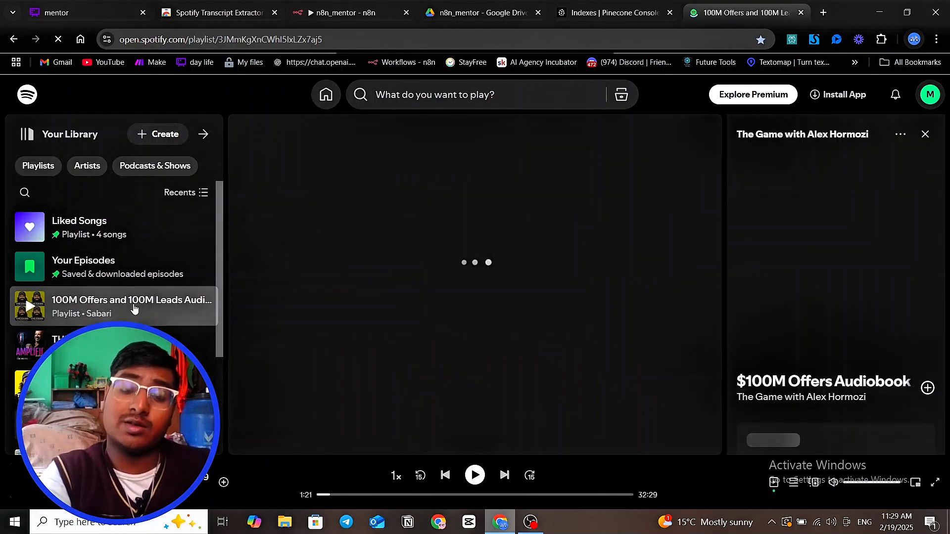
pyautogui.scroll(-2, 406, 242)
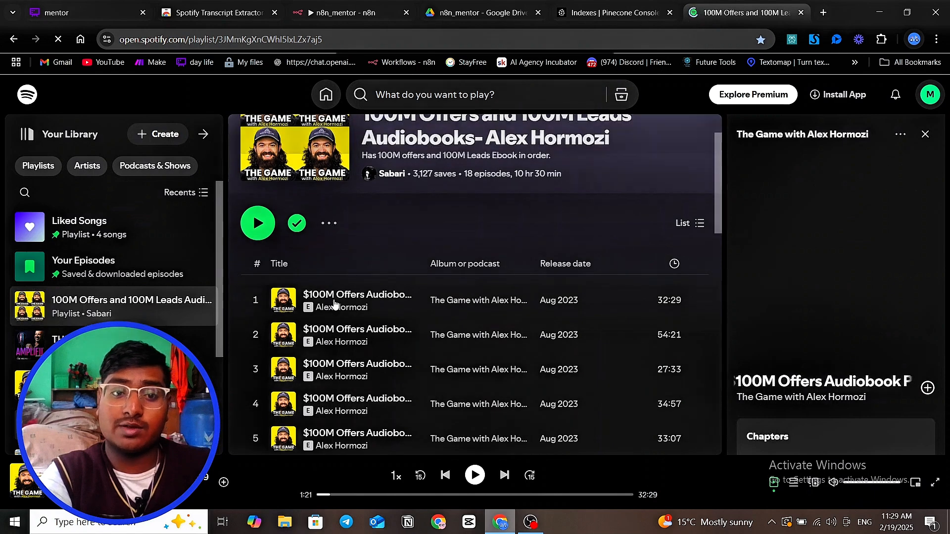
# Step: Open the first playlist episode, $100M Offers Audiobook Part 1 | Ep 579, and display its transcript
pyautogui.click(409, 296)
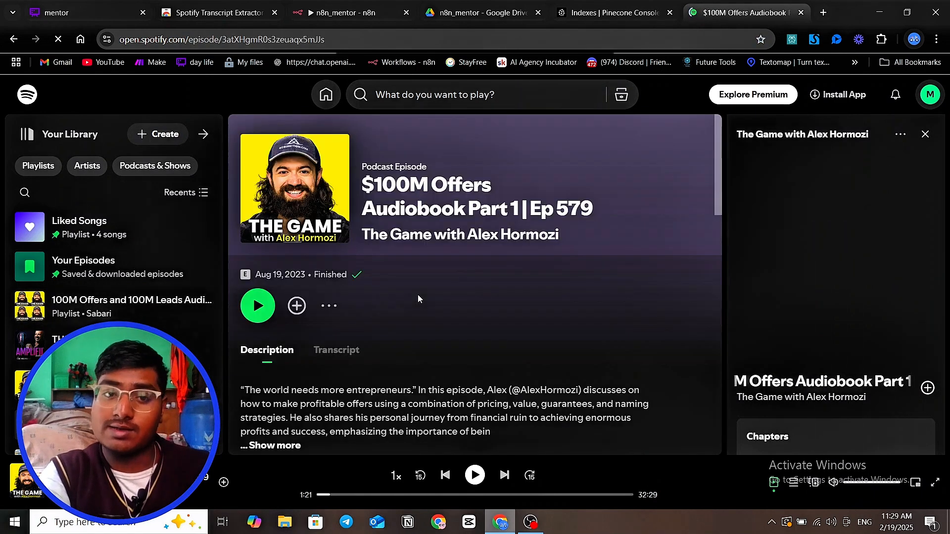
pyautogui.scroll(-3, 344, 336)
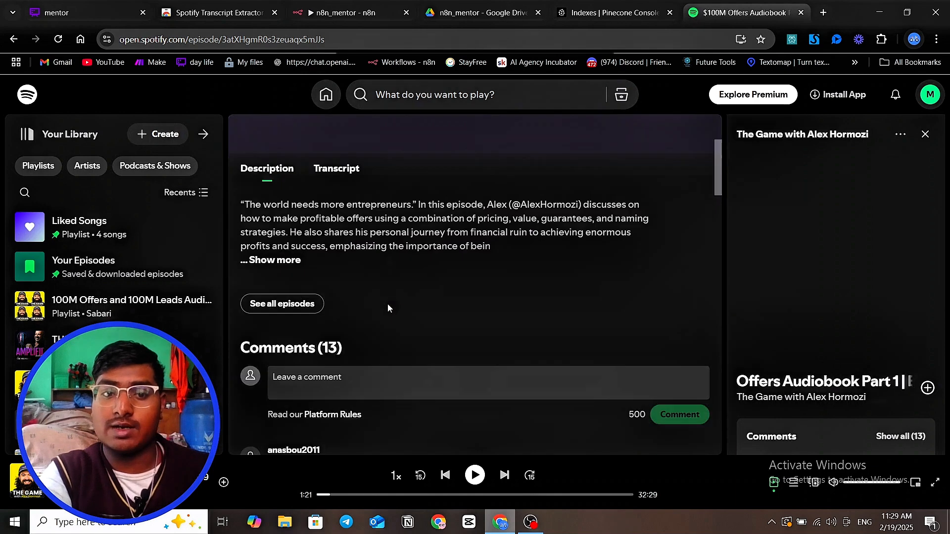
pyautogui.click(340, 171)
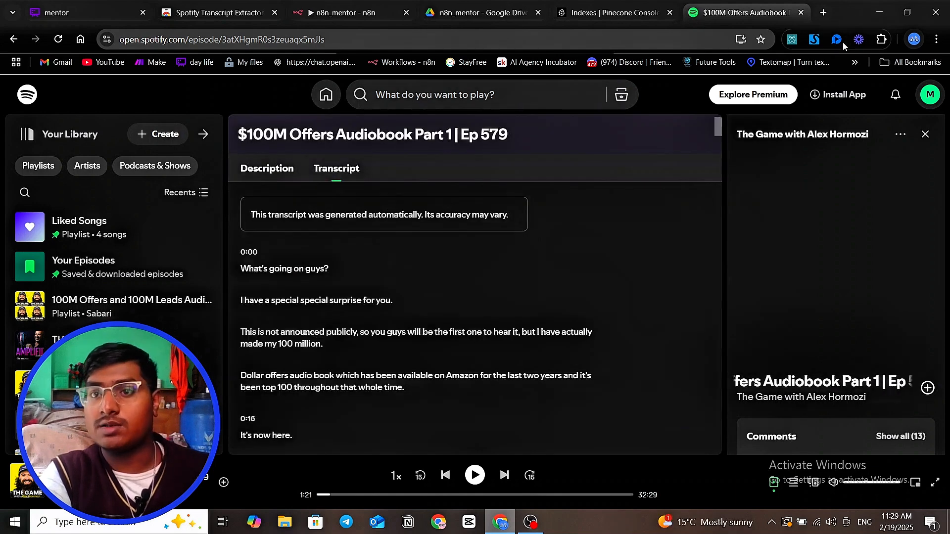
# Step: Download the episode's transcript as a text file with the Spotify Transcript Extractor extension
pyautogui.click(880, 43)
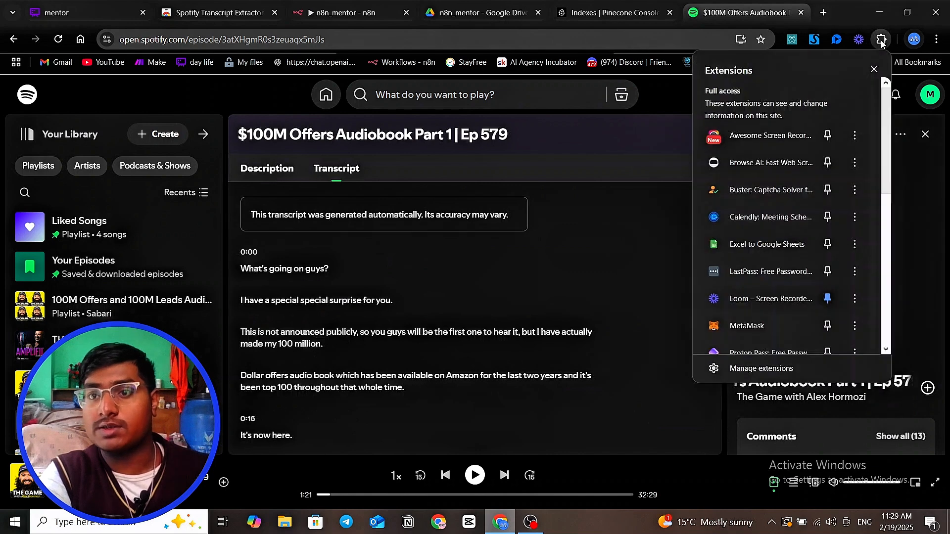
pyautogui.scroll(-5, 749, 171)
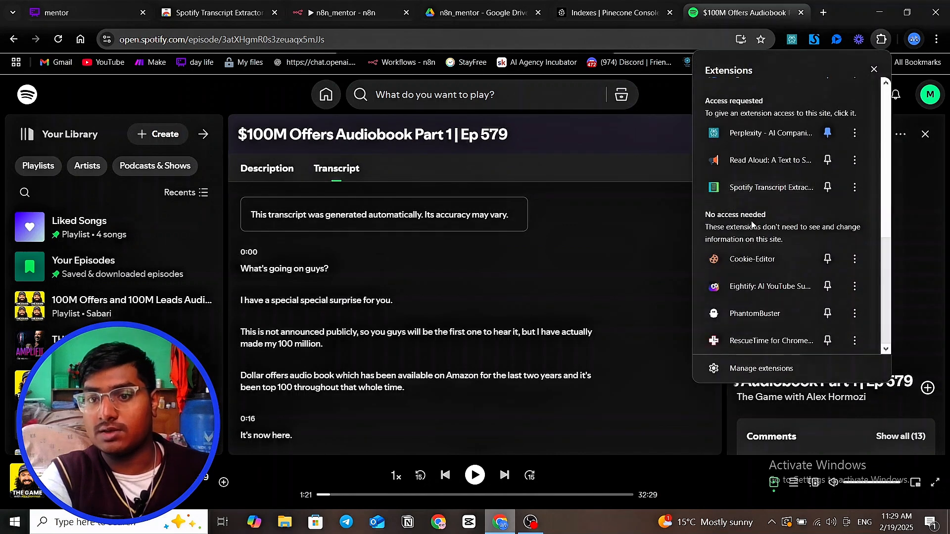
pyautogui.scroll(3, 761, 278)
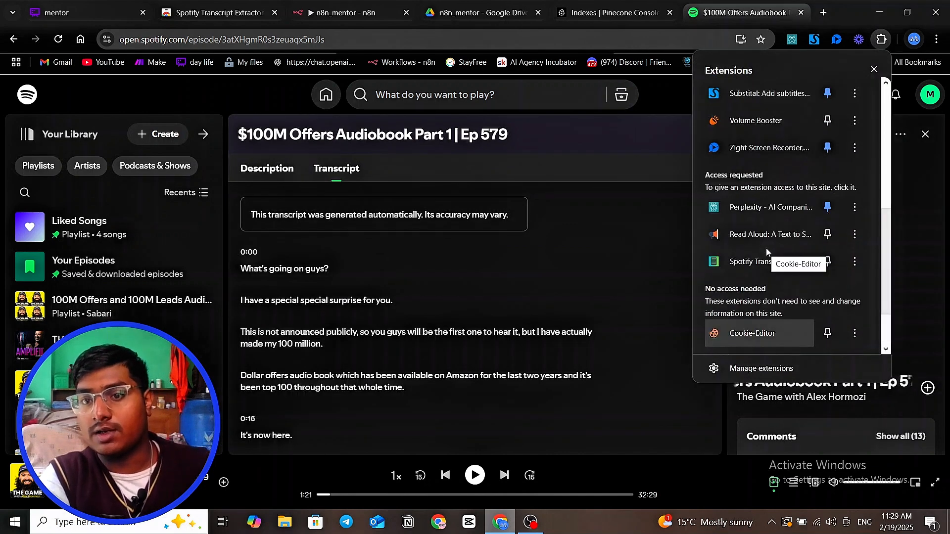
pyautogui.click(770, 261)
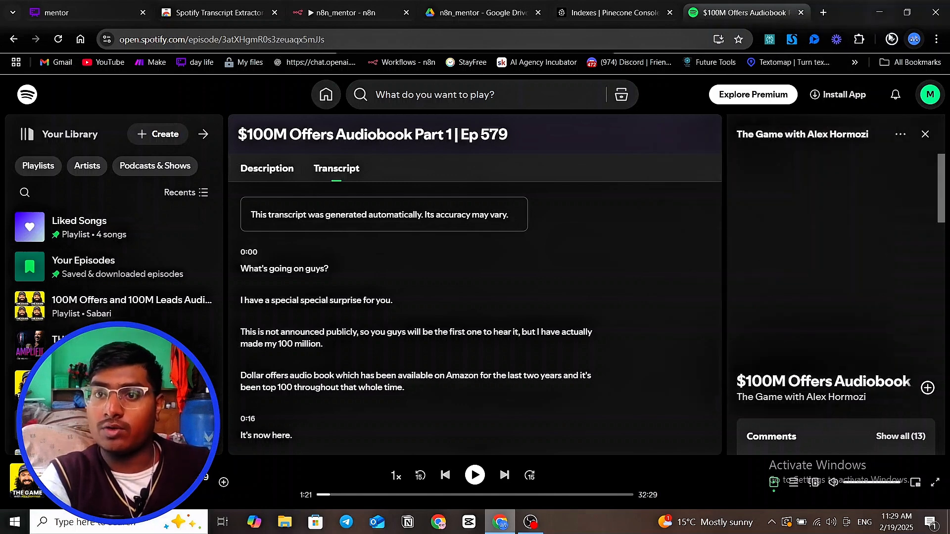
# Step: Open the newly downloaded transcript text file from the browser's recent downloads and read through its timestamped lines
pyautogui.click(890, 40)
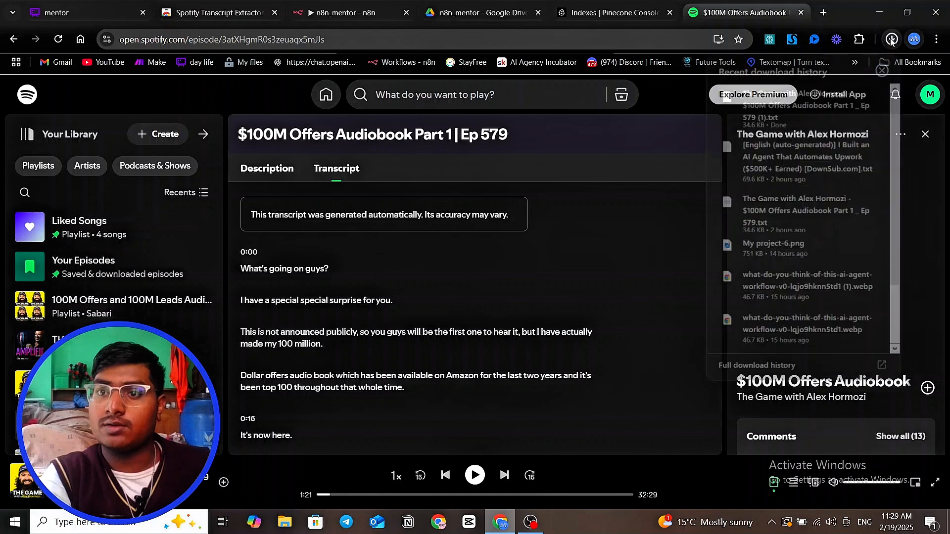
pyautogui.click(891, 41)
pyautogui.click(891, 41)
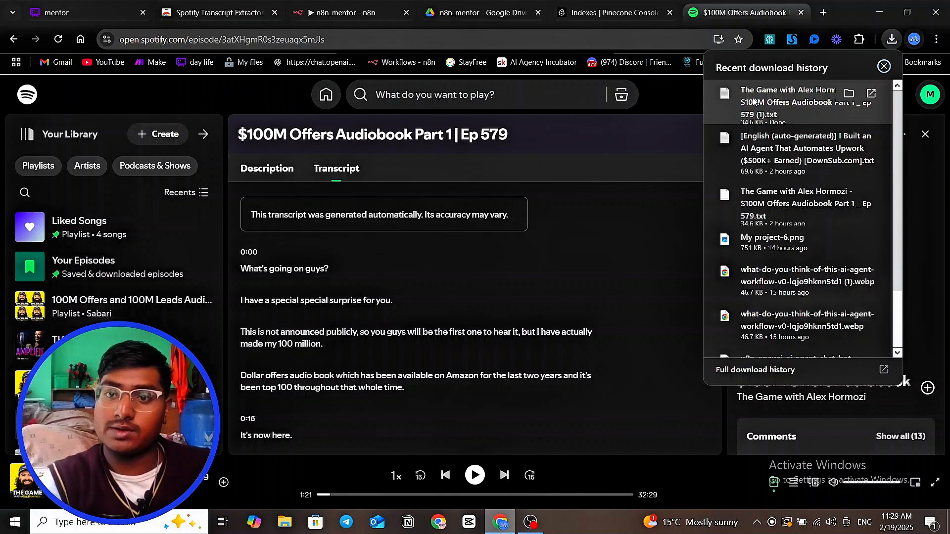
pyautogui.scroll(-5, 577, 275)
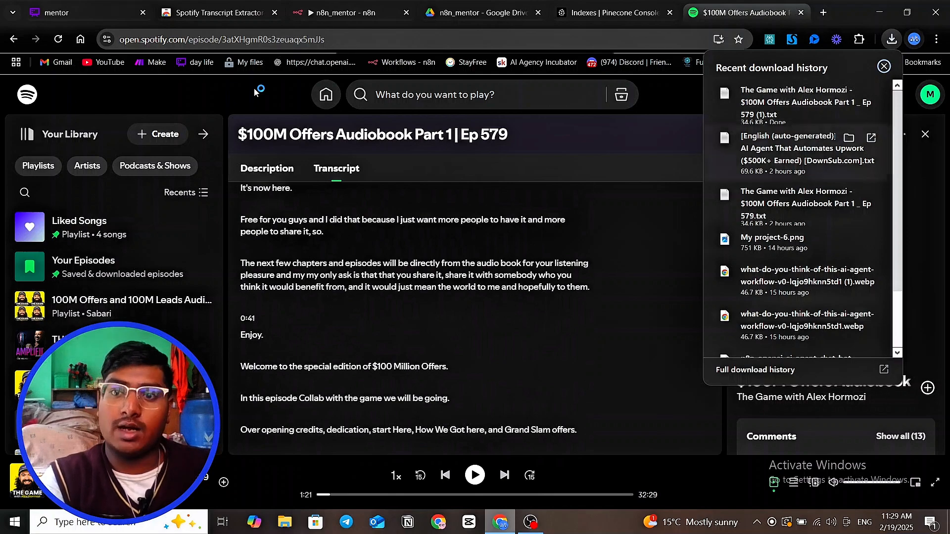
pyautogui.scroll(-6, 389, 273)
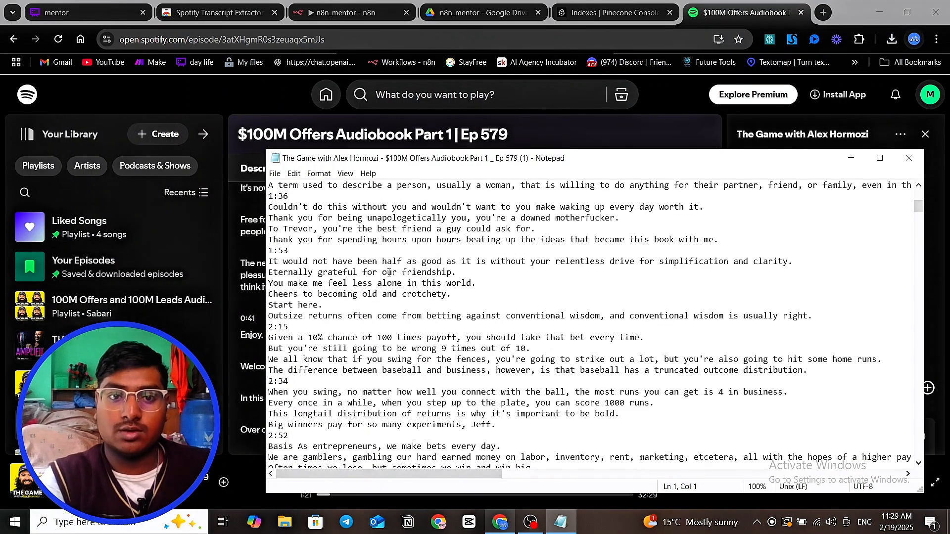
pyautogui.scroll(9, 390, 273)
pyautogui.scroll(-11, 389, 277)
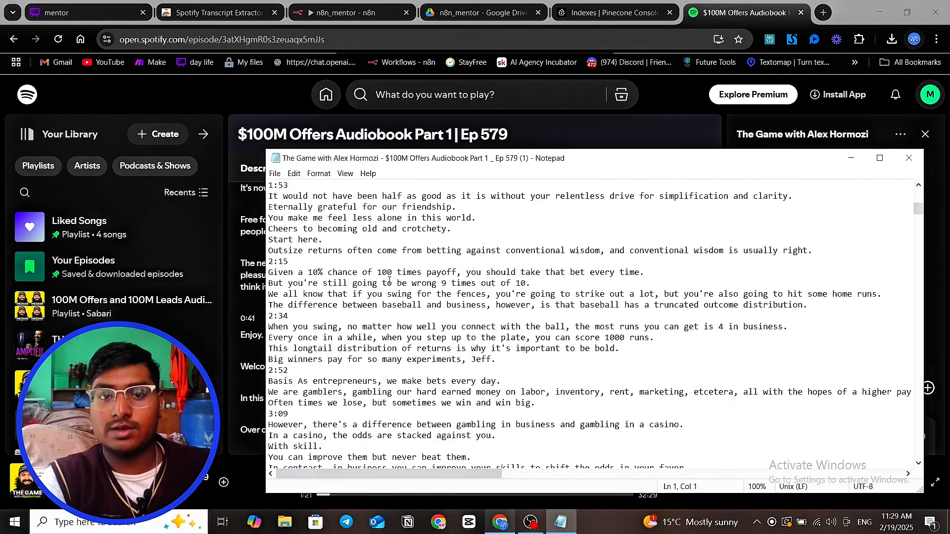
pyautogui.scroll(-12, 390, 281)
pyautogui.scroll(10, 387, 291)
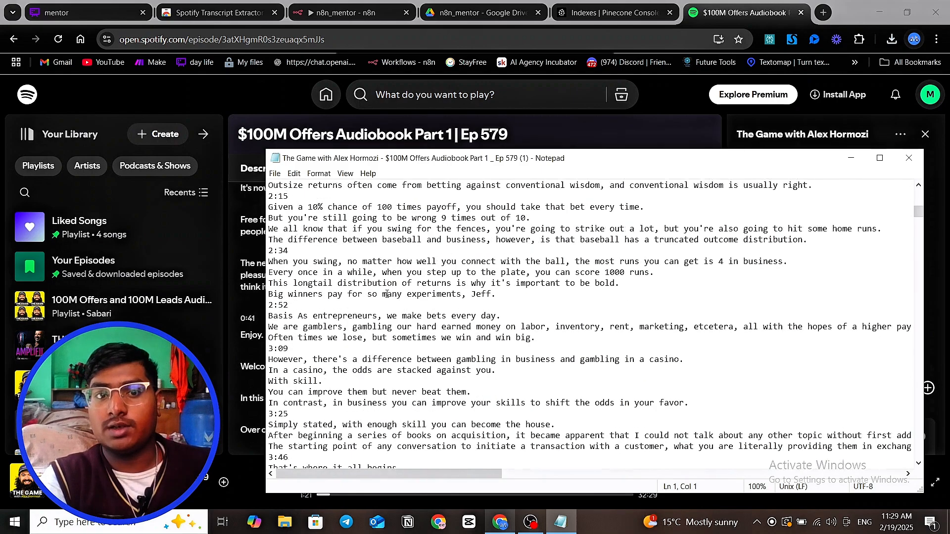
pyautogui.scroll(14, 387, 294)
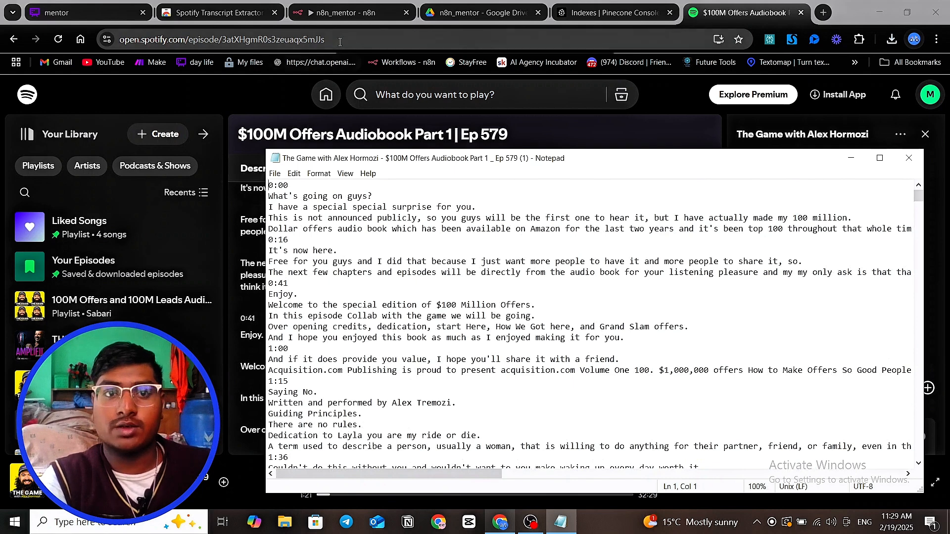
# Step: Upload the $100M Offers Audiobook Part 1 _ Ep 579 (1) transcript from Downloads to the n8n_mentor folder in Google Drive
pyautogui.click(483, 12)
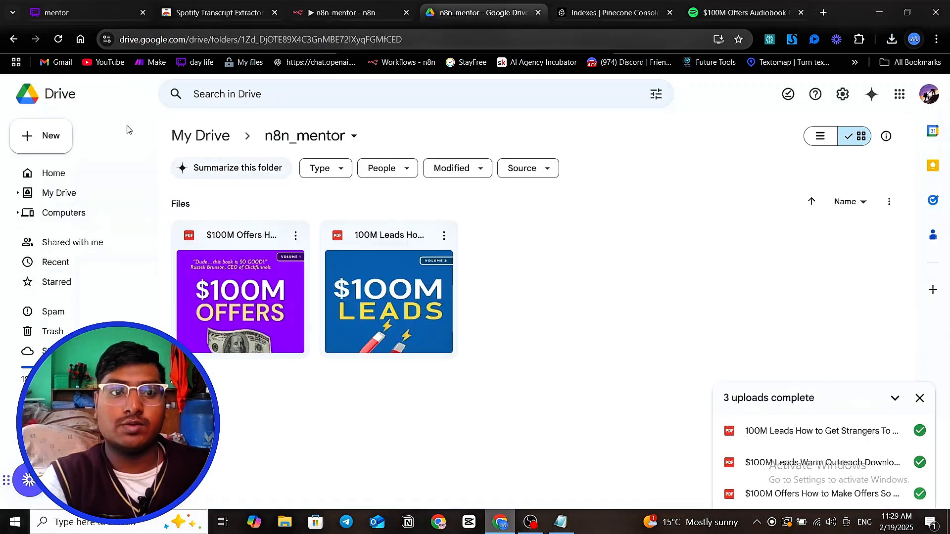
pyautogui.click(48, 148)
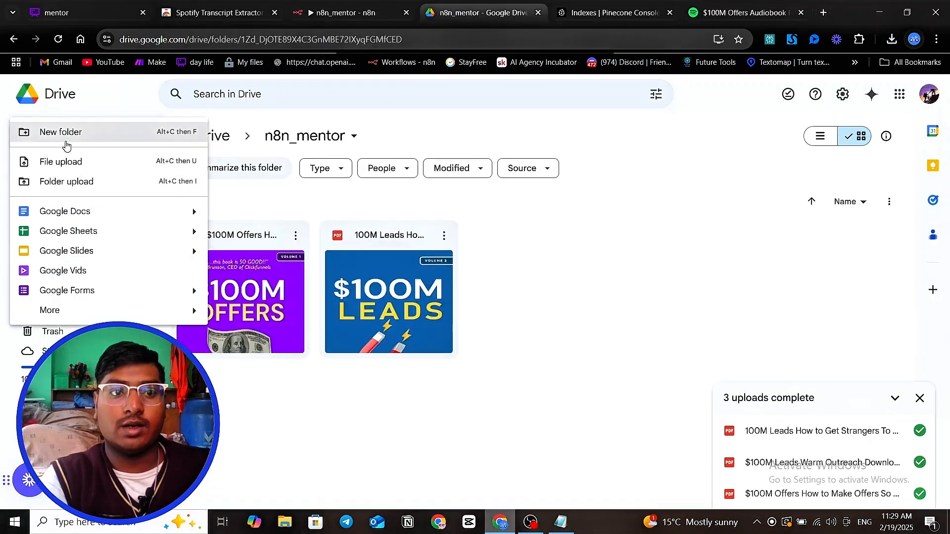
pyautogui.click(68, 161)
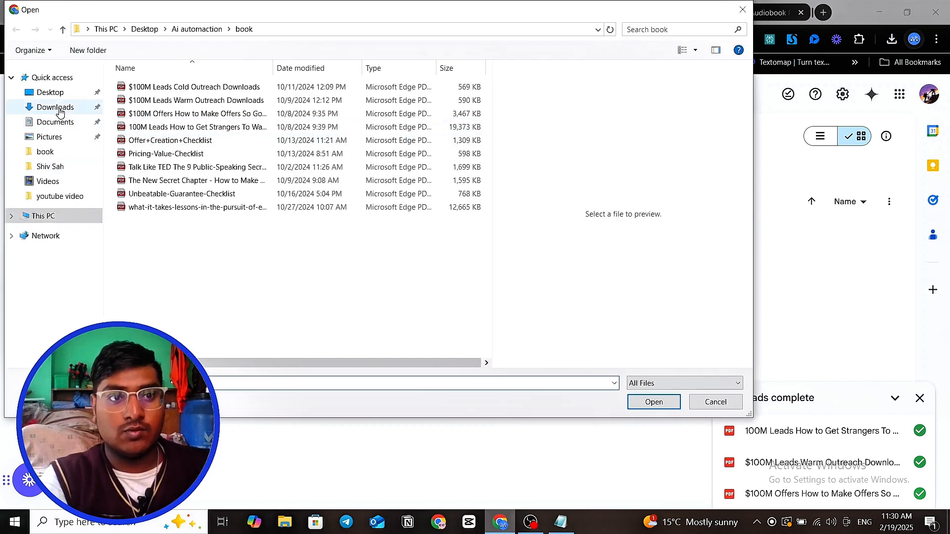
pyautogui.click(59, 110)
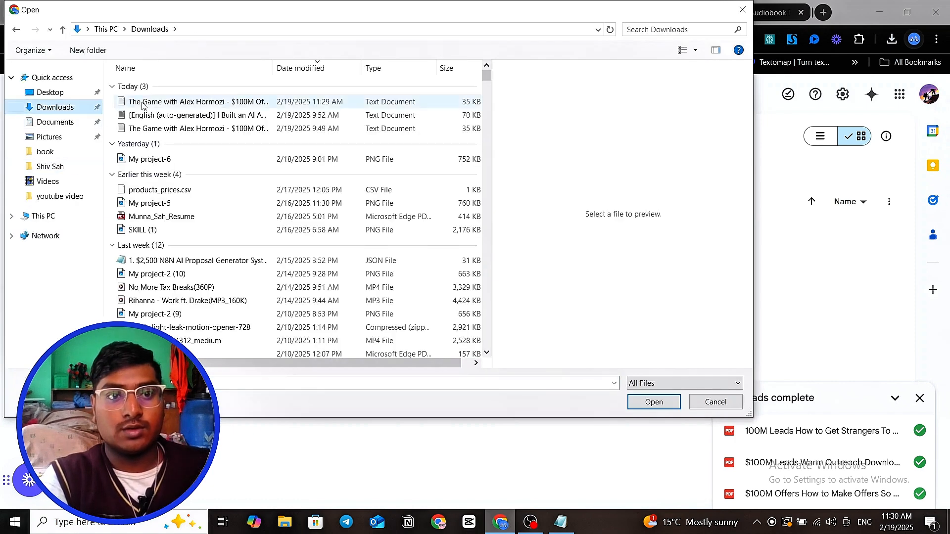
pyautogui.click(142, 103)
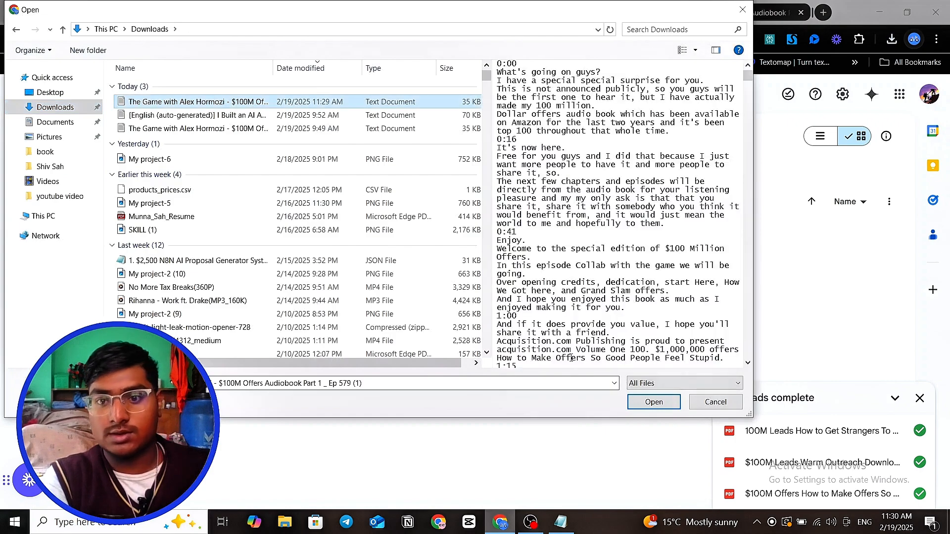
pyautogui.click(654, 402)
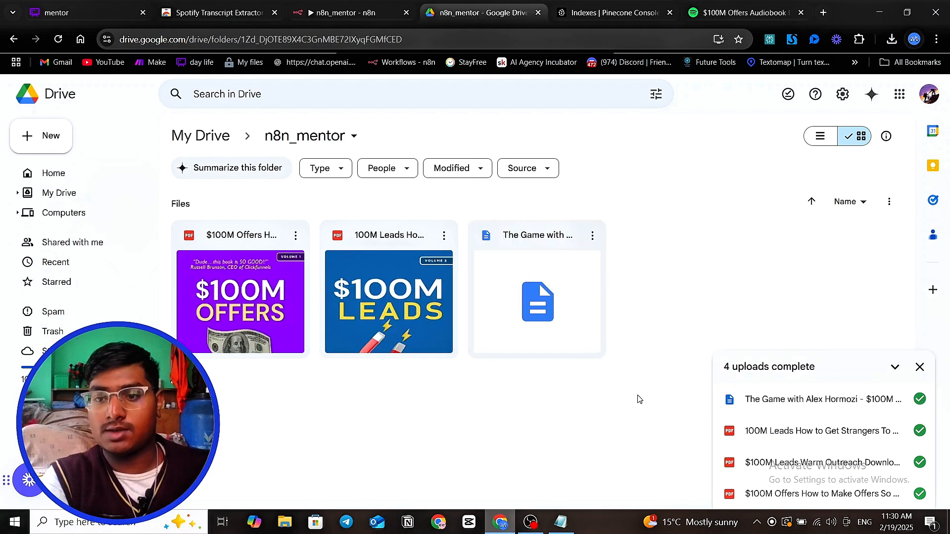
# Step: Switch to the n8n_mentor workflow in n8n and run a test so the newly uploaded transcript is processed
pyautogui.click(334, 18)
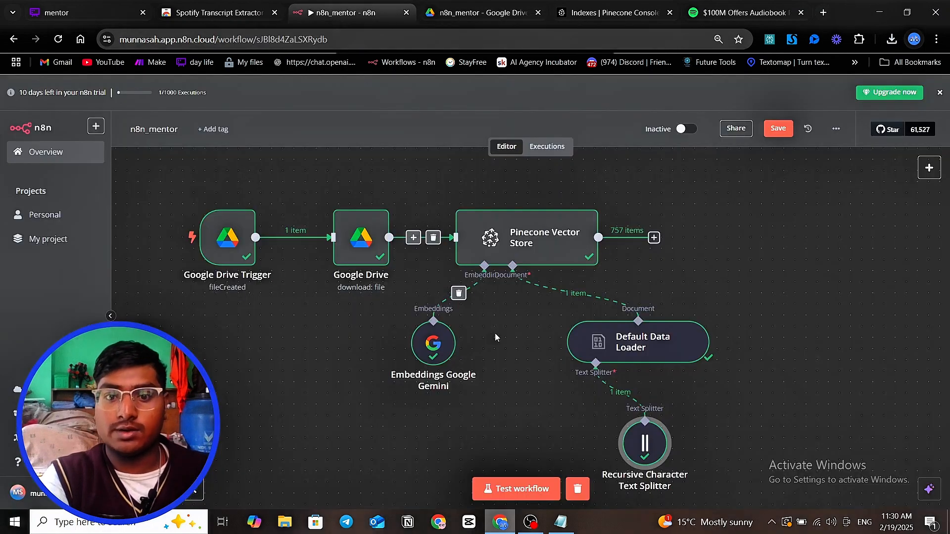
pyautogui.scroll(-1, 505, 376)
pyautogui.click(526, 492)
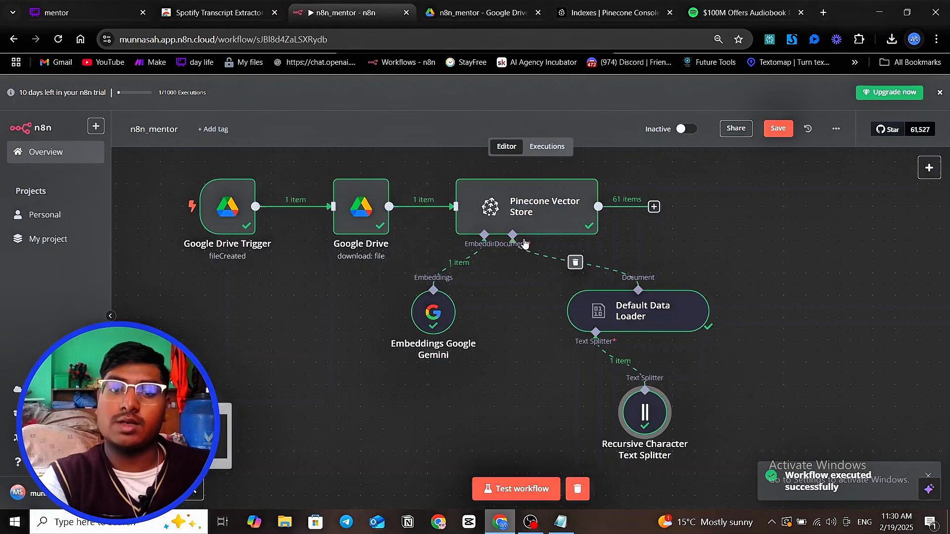
# Step: View the transcript text in the Google Drive download node's binary output, then return to the canvas
pyautogui.doubleClick(349, 221)
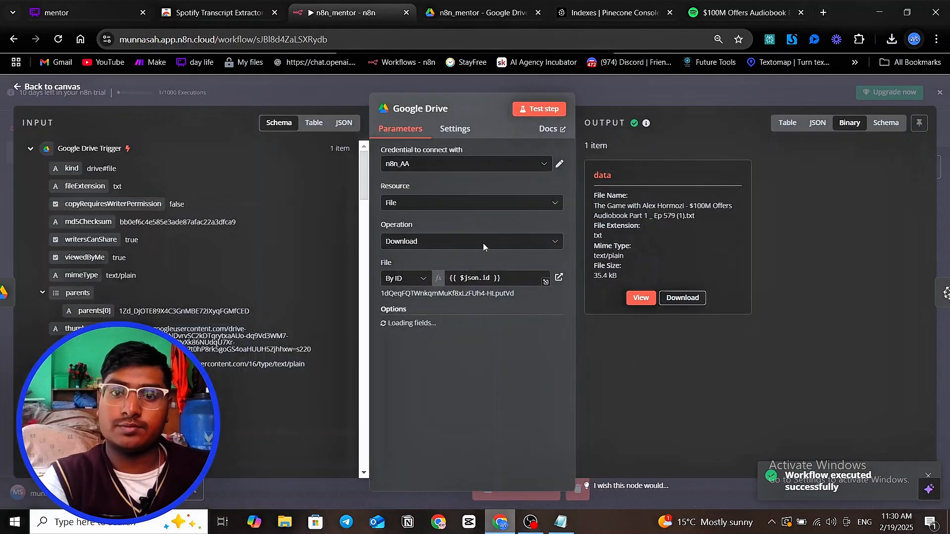
pyautogui.click(639, 298)
pyautogui.scroll(-10, 762, 210)
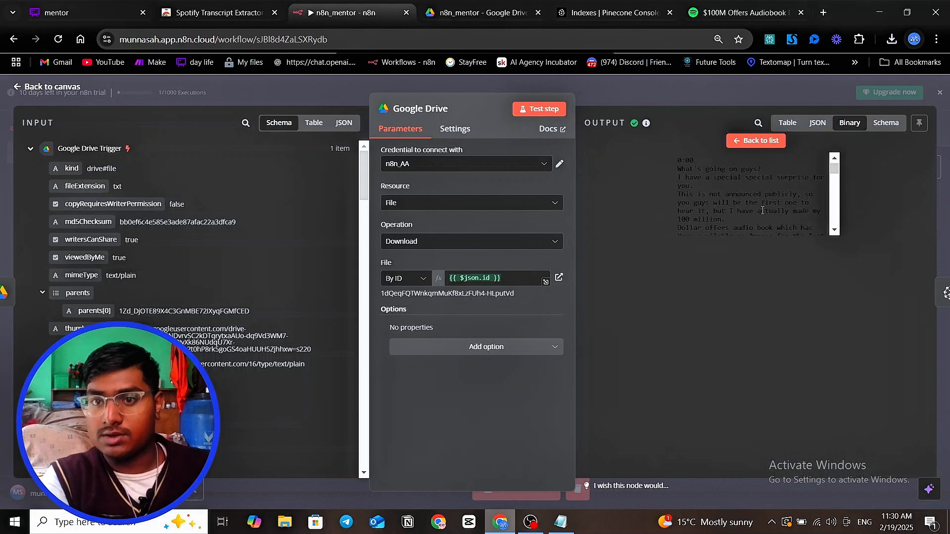
pyautogui.scroll(5, 763, 210)
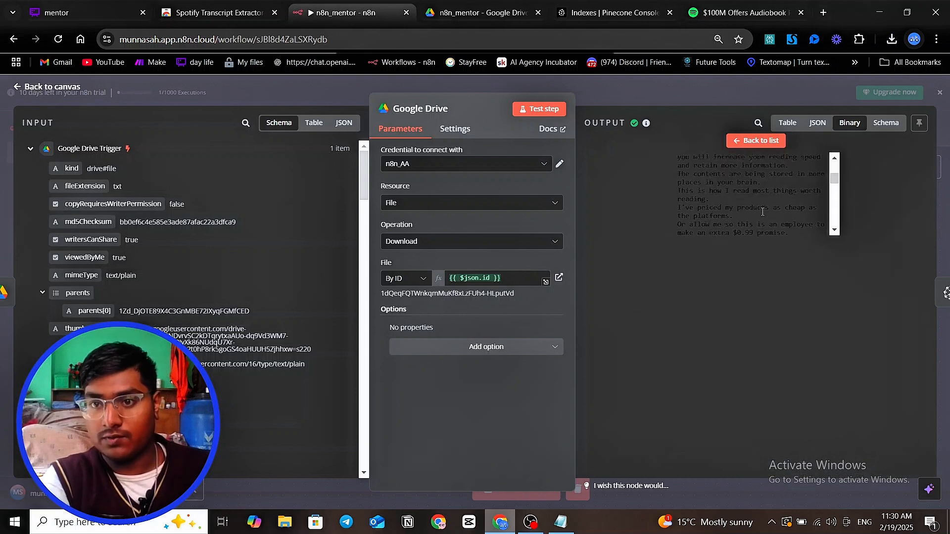
pyautogui.scroll(5, 762, 208)
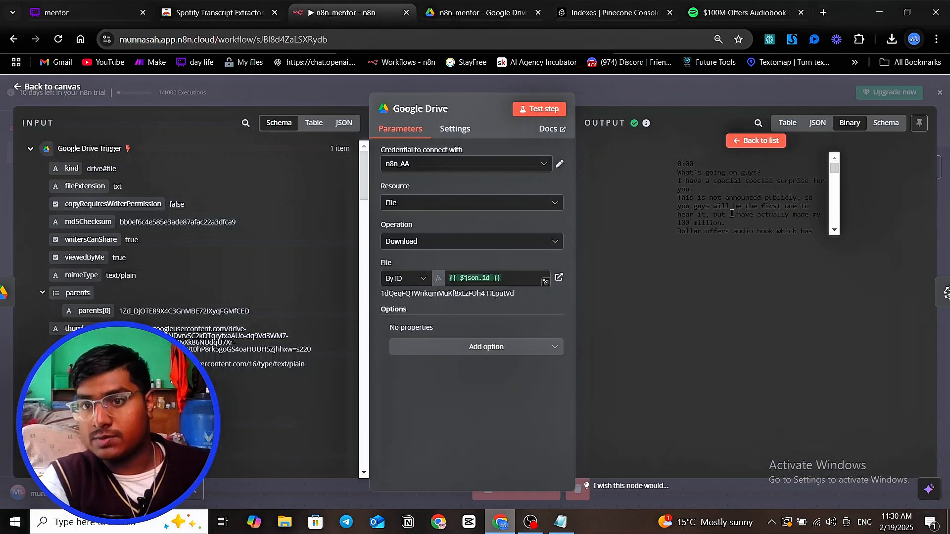
pyautogui.scroll(-3, 732, 214)
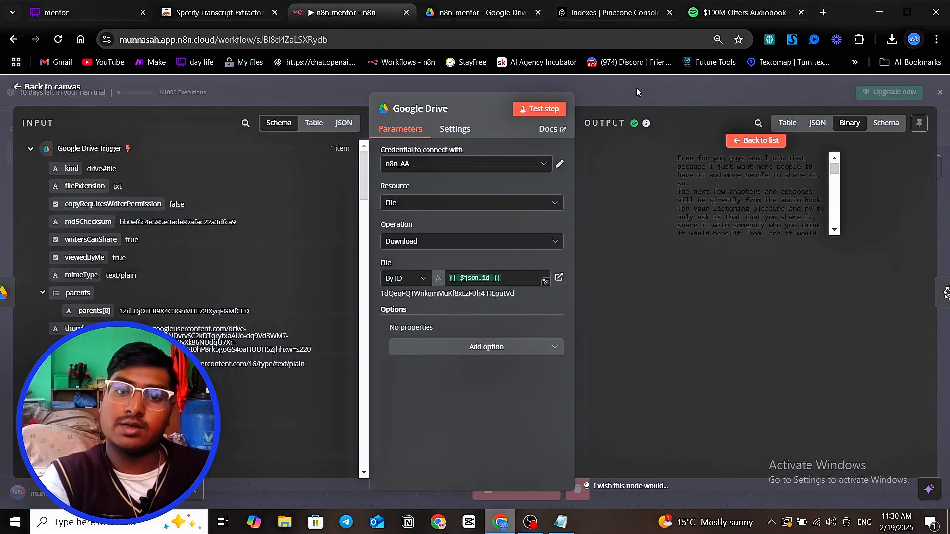
pyautogui.click(637, 92)
pyautogui.scroll(1, 579, 326)
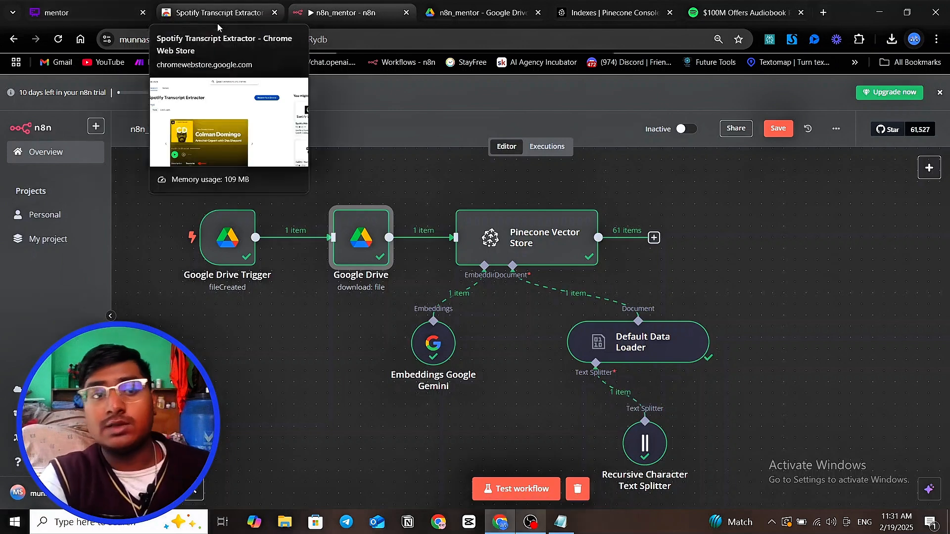
# Step: Check the resource note on the mentor board, then open YouTube in a new browser tab and browse its home feed
pyautogui.click(80, 9)
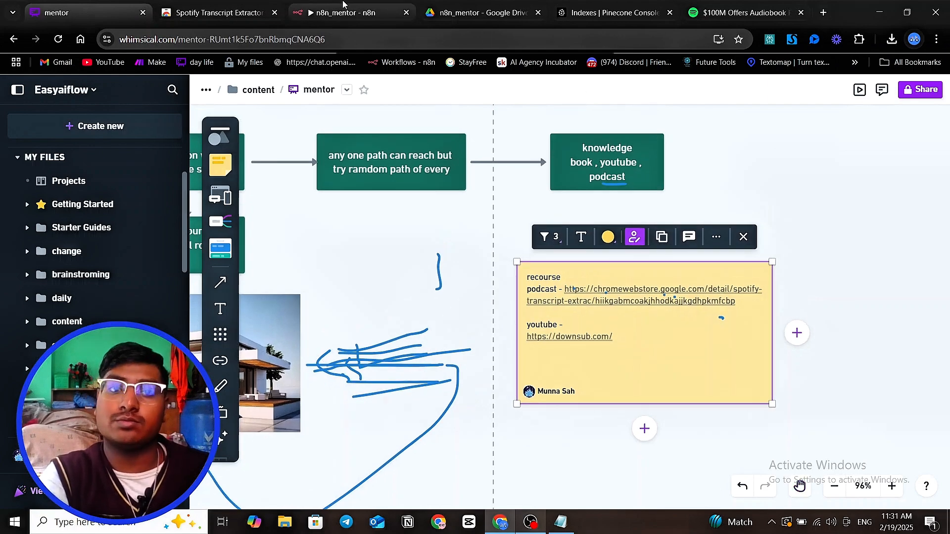
pyautogui.click(824, 13)
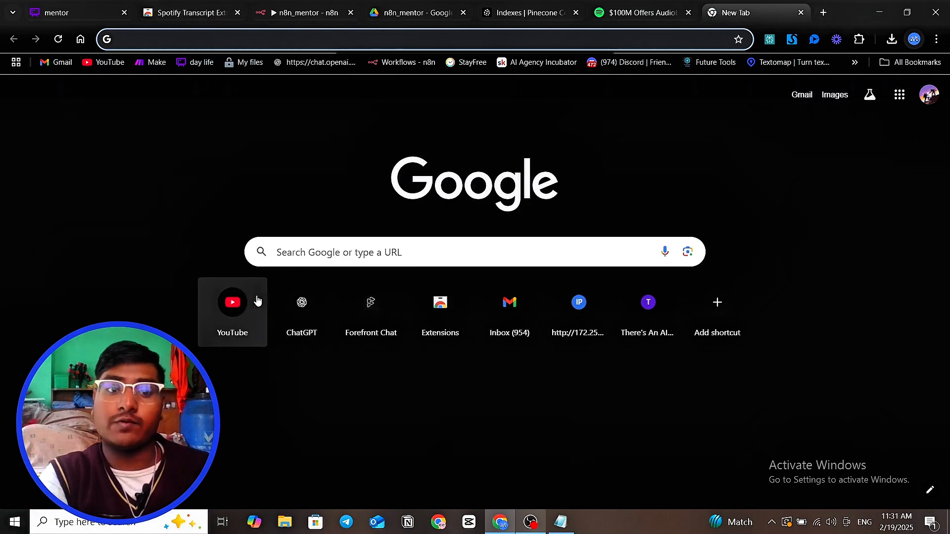
pyautogui.click(236, 304)
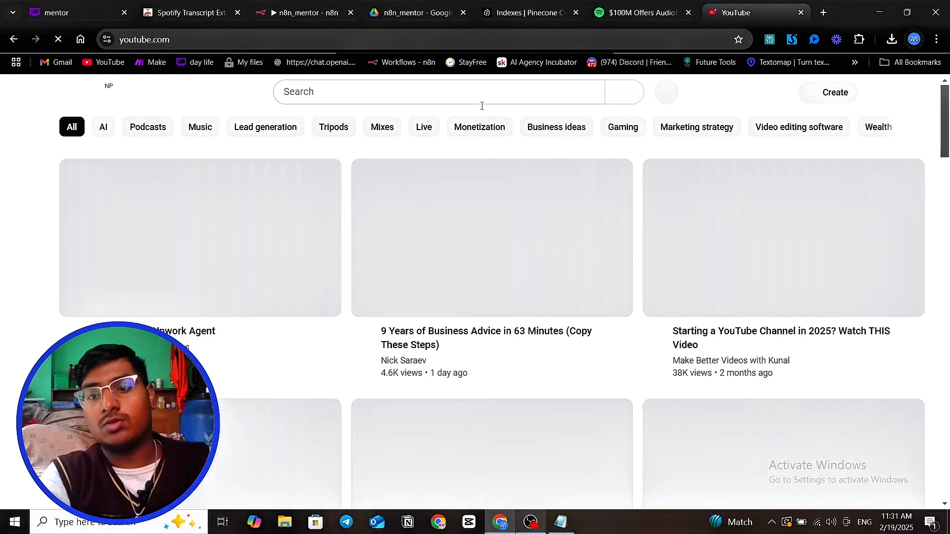
pyautogui.scroll(-3, 525, 197)
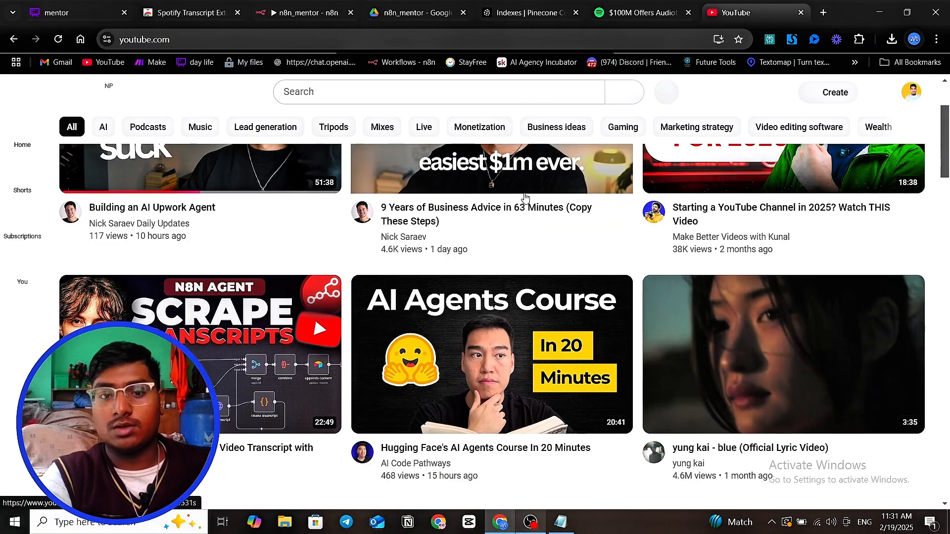
pyautogui.scroll(-5, 525, 196)
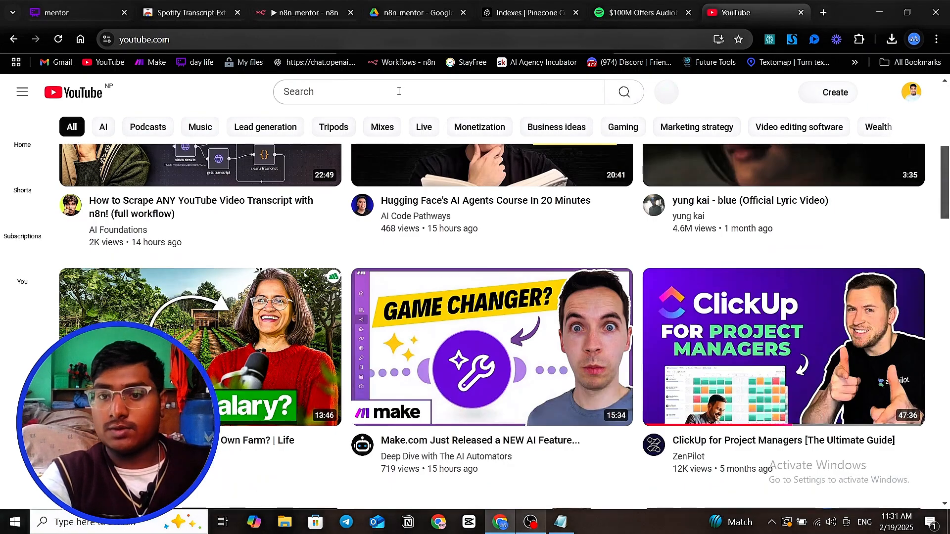
# Step: Search YouTube for "jeremy miner" and look through the results
pyautogui.click(399, 91)
pyautogui.write('je')
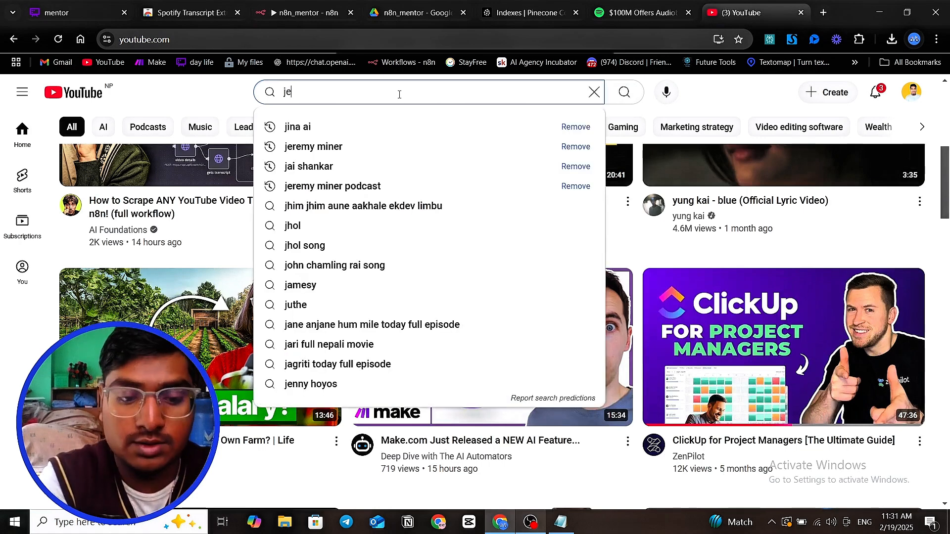
pyautogui.write('rem')
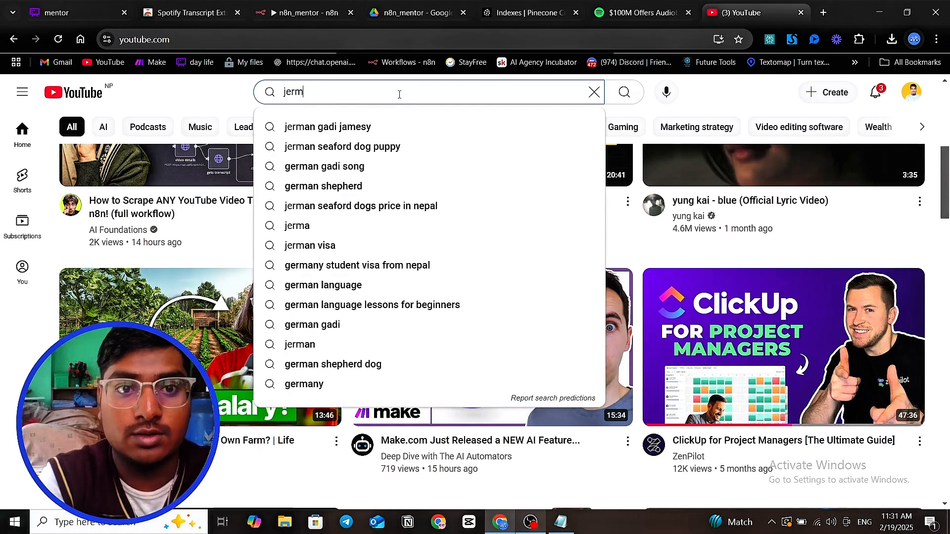
pyautogui.press('BackSpace')
pyautogui.write('emy')
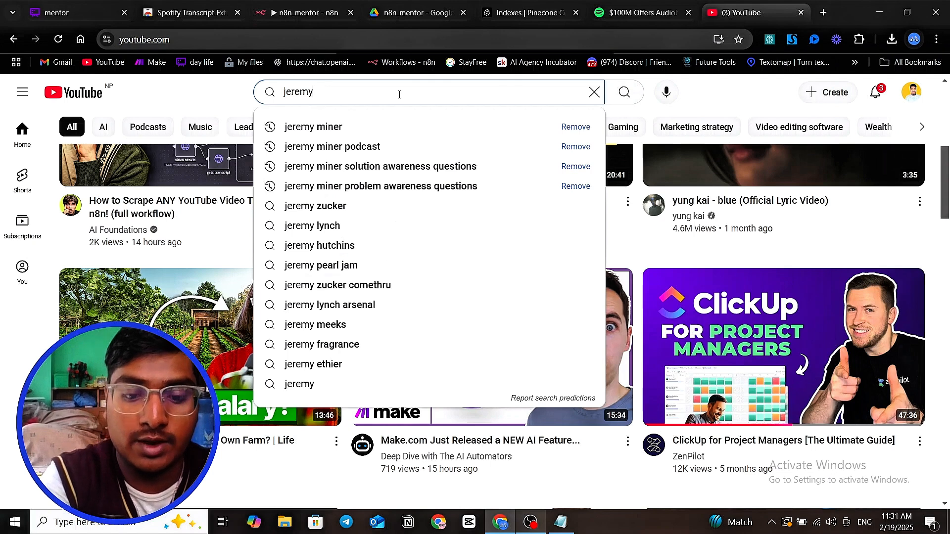
pyautogui.write(' miner')
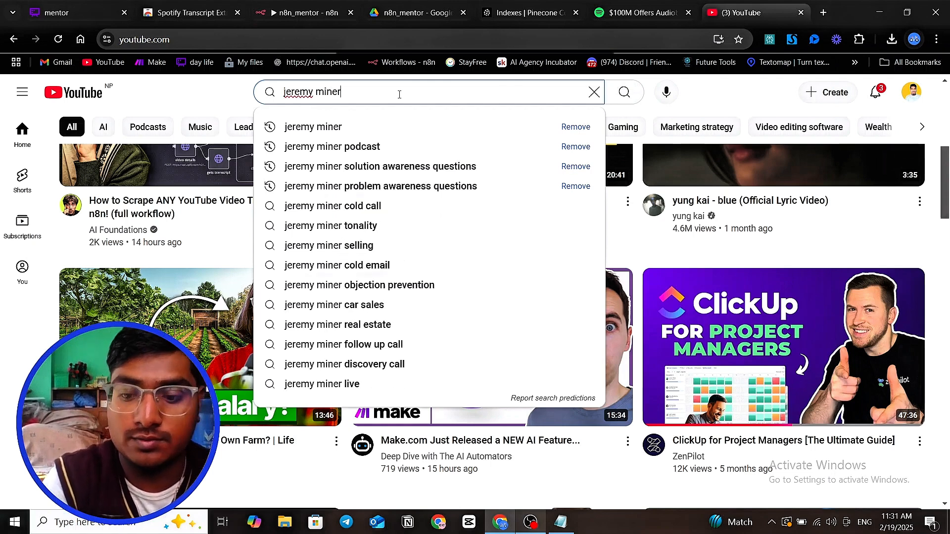
pyautogui.press('Return')
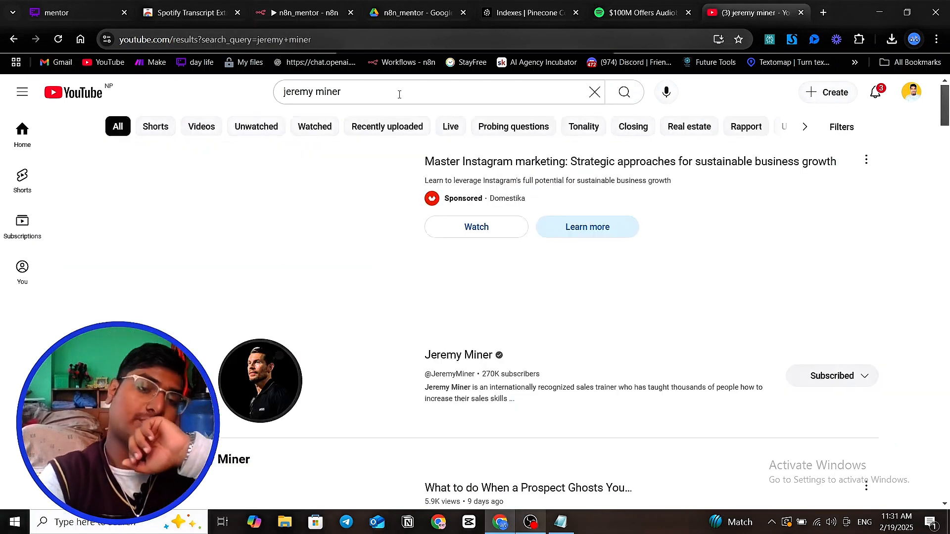
pyautogui.scroll(-6, 401, 158)
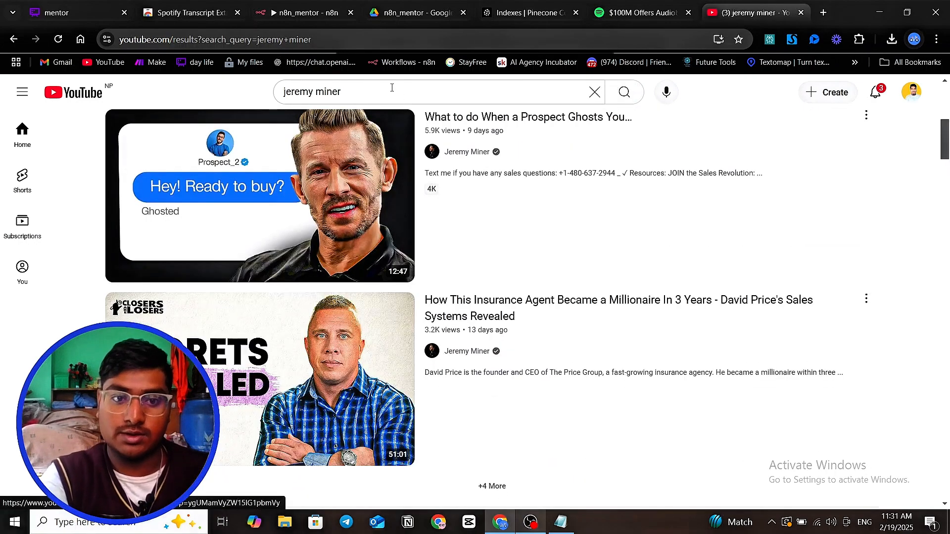
# Step: Refine the YouTube search to "jeremy miner sales"
pyautogui.click(383, 92)
pyautogui.write('s')
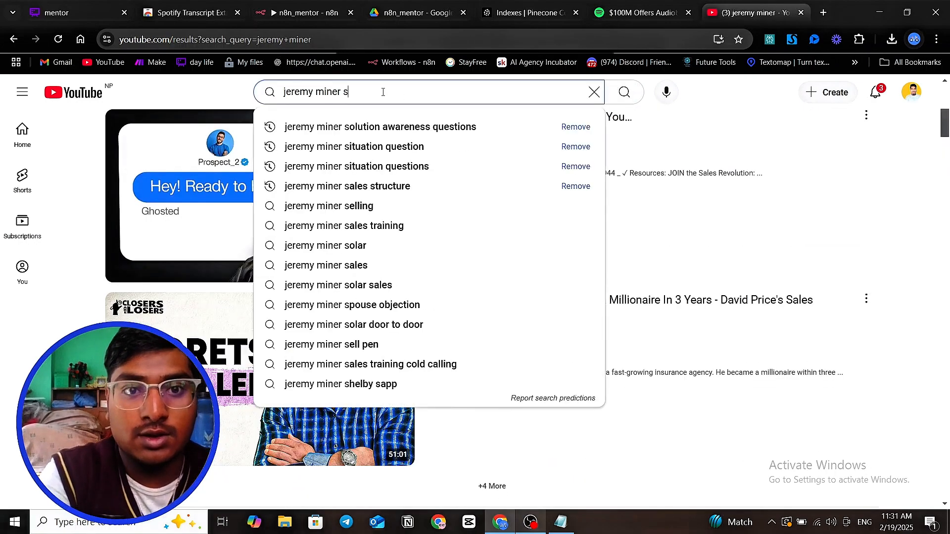
pyautogui.write('l')
pyautogui.press('BackSpace')
pyautogui.write('a')
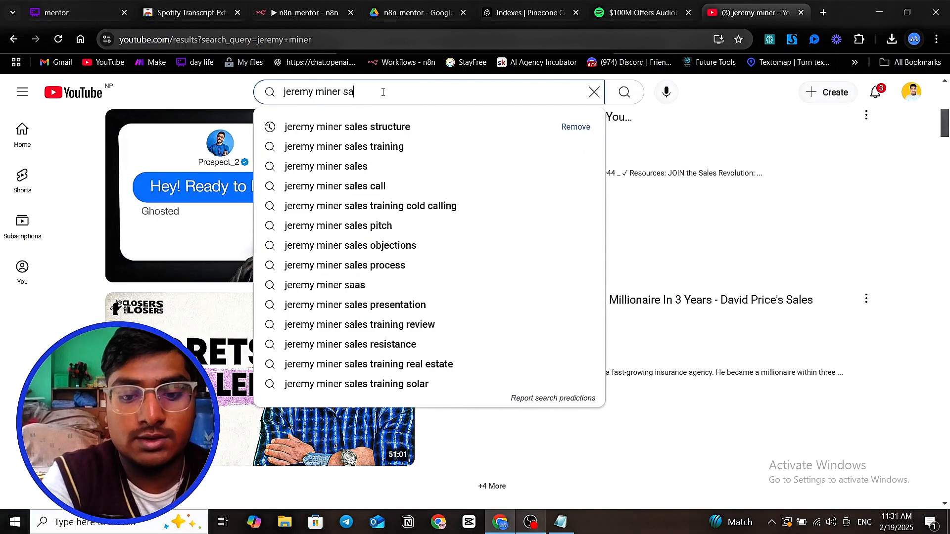
pyautogui.write('les')
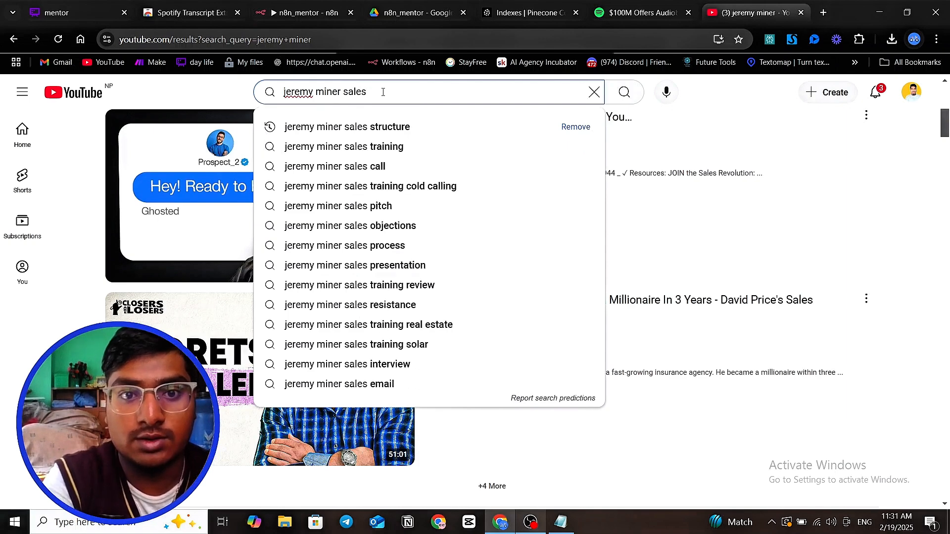
pyautogui.press('Return')
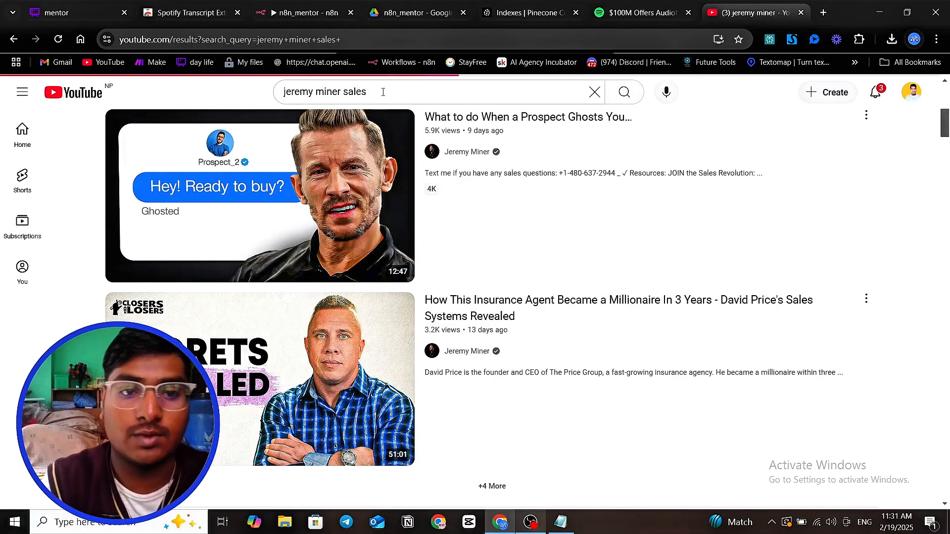
# Step: Open the video "46 Years of Sales Knowledge in 76 Minutes" from the results and copy its video URL
pyautogui.scroll(-10, 435, 205)
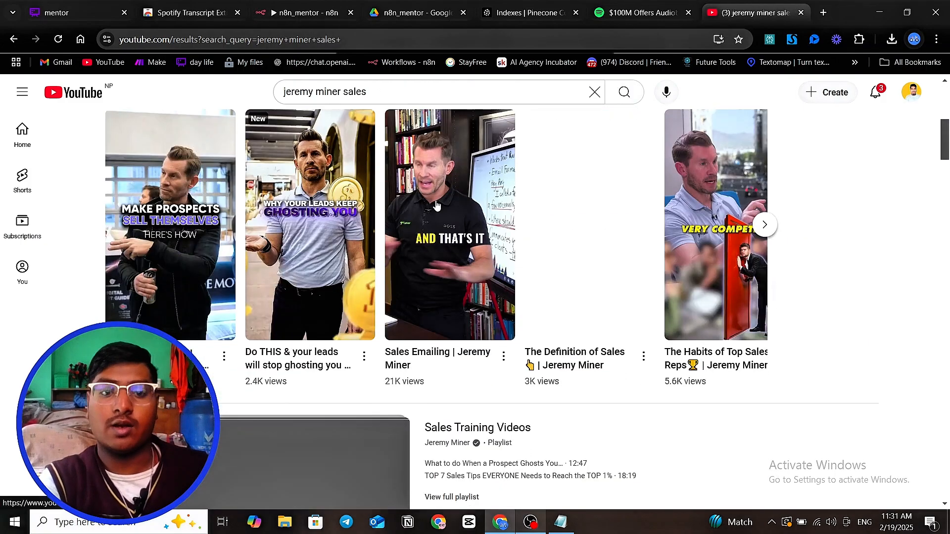
pyautogui.scroll(-8, 438, 206)
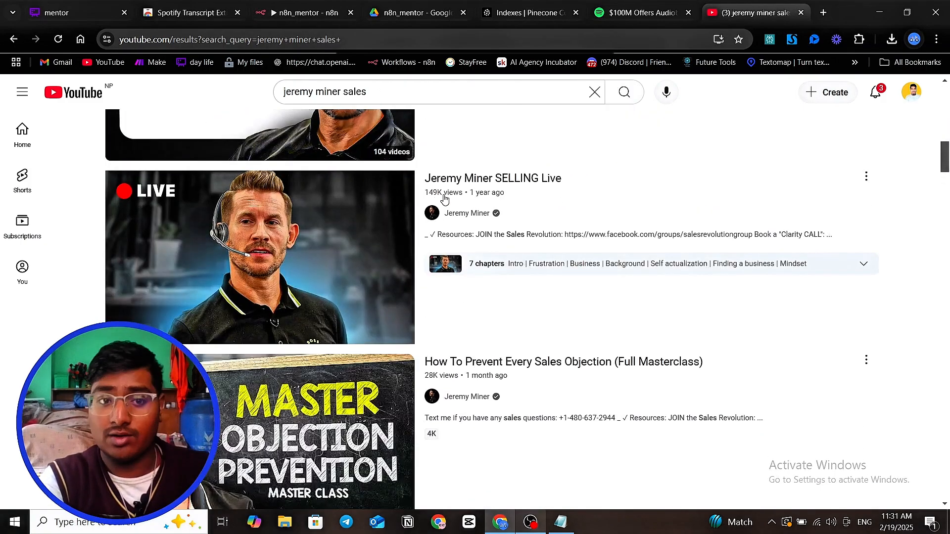
pyautogui.scroll(-8, 444, 202)
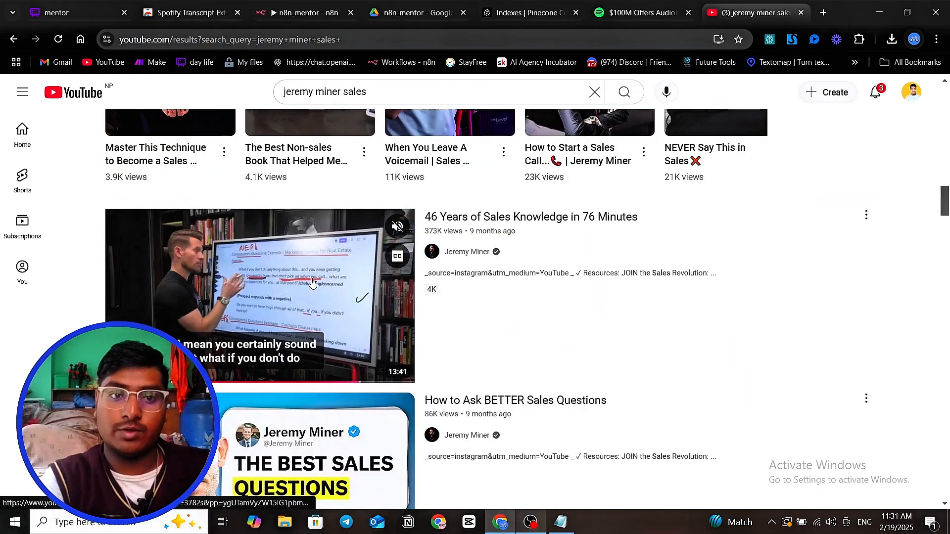
pyautogui.rightClick(372, 307)
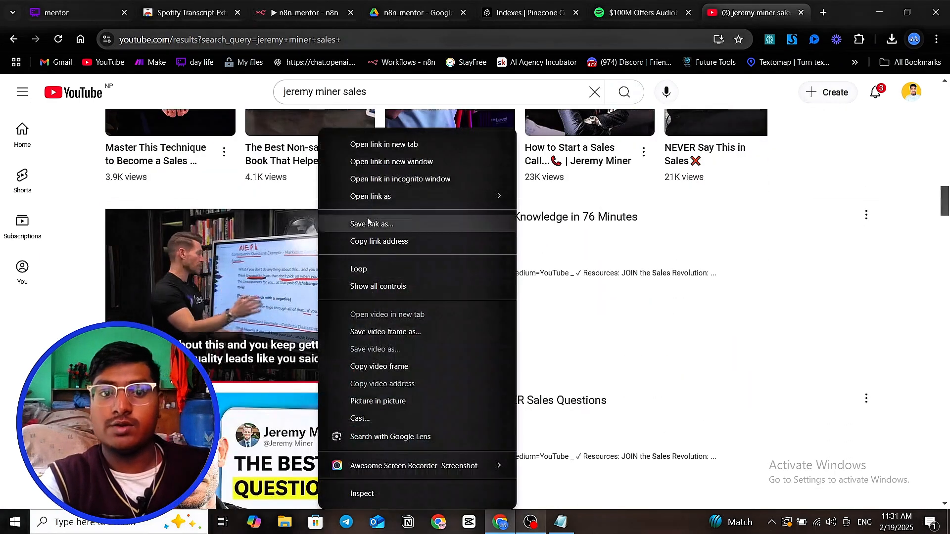
pyautogui.click(301, 279)
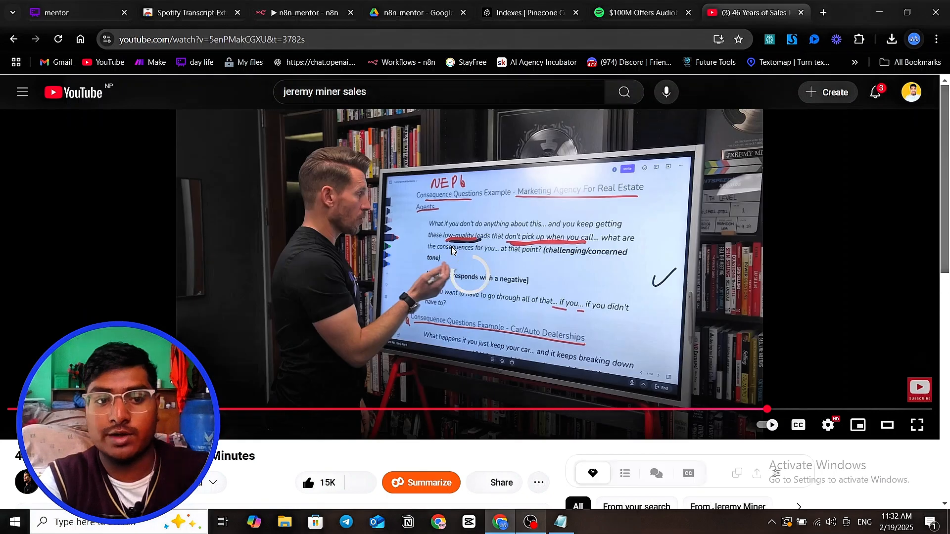
pyautogui.rightClick(486, 215)
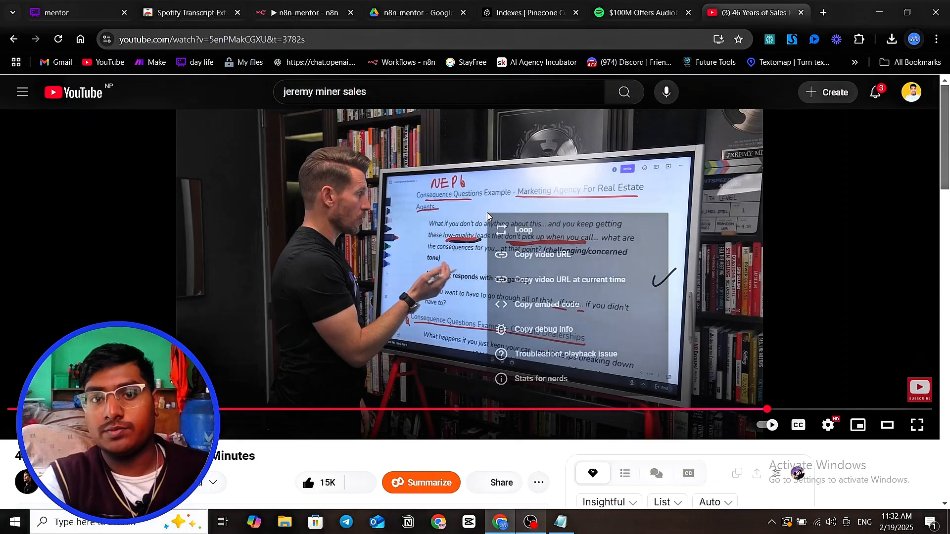
pyautogui.click(515, 257)
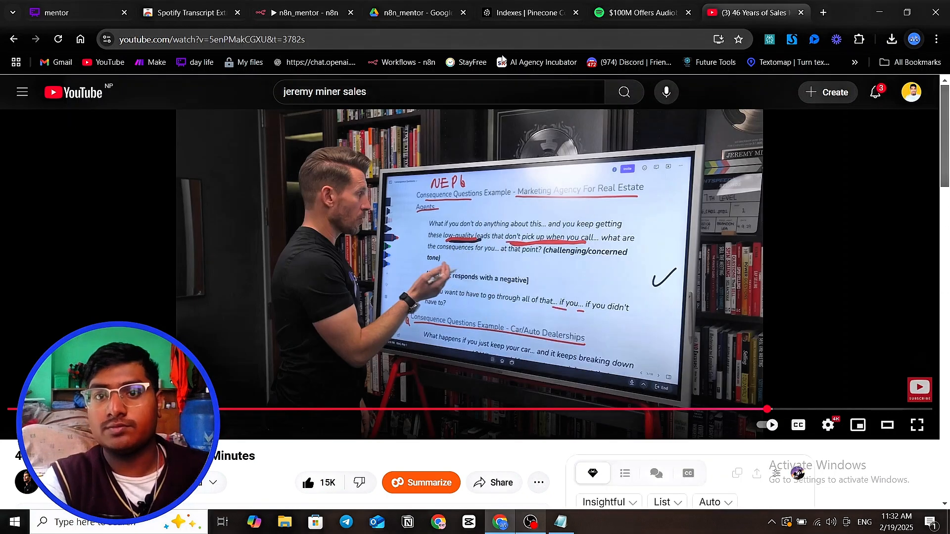
pyautogui.click(81, 12)
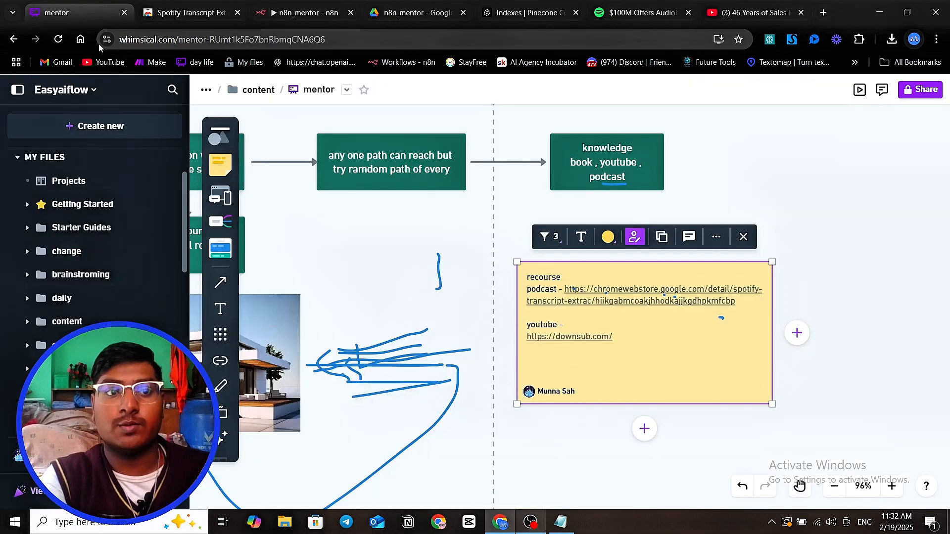
pyautogui.click(540, 341)
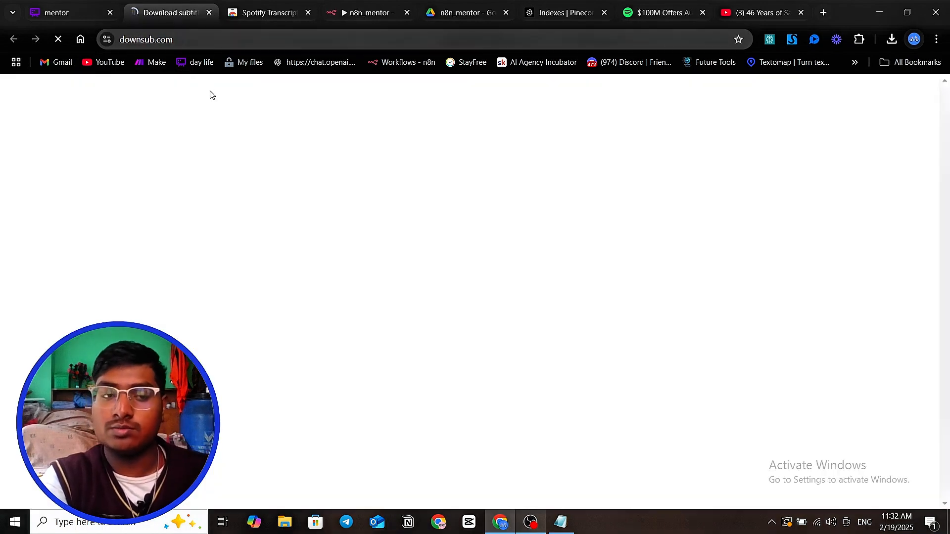
pyautogui.click(338, 150)
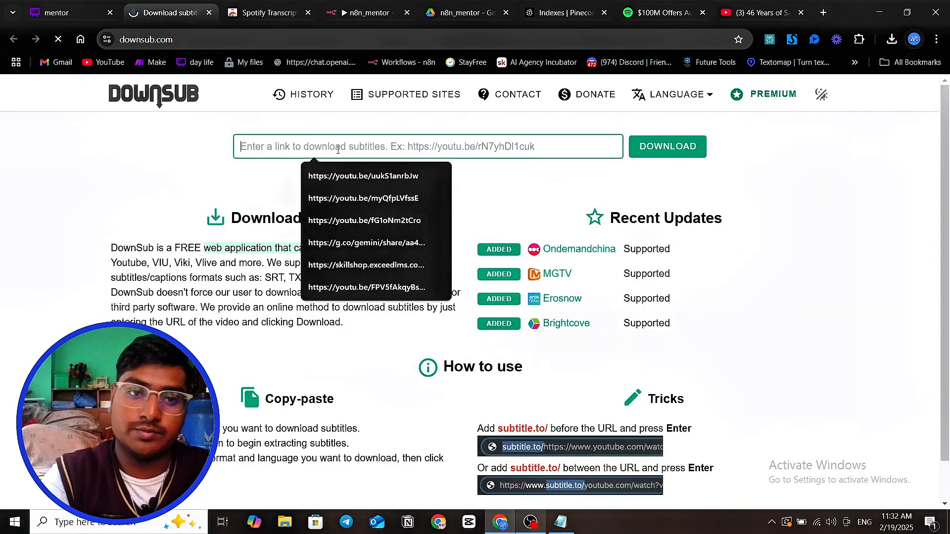
pyautogui.hotkey('ctrl', 'v')
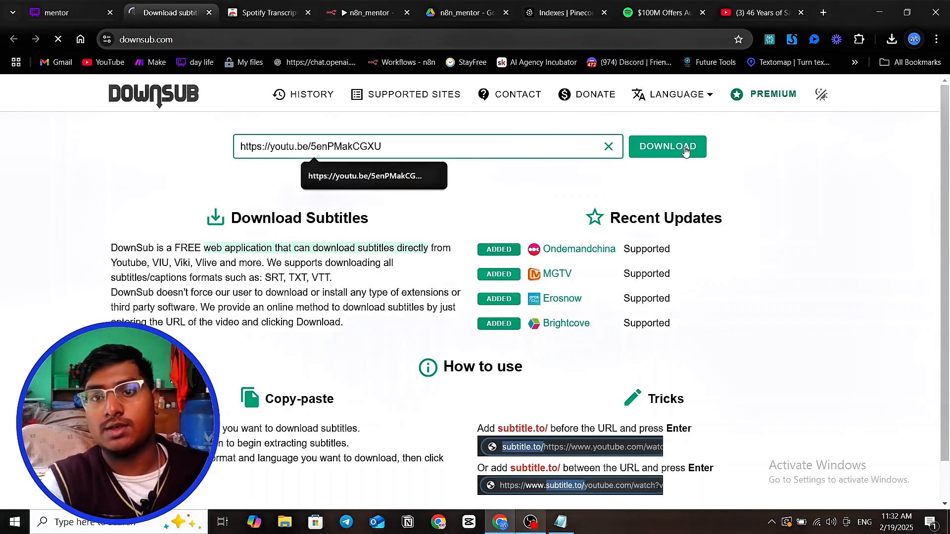
pyautogui.click(686, 147)
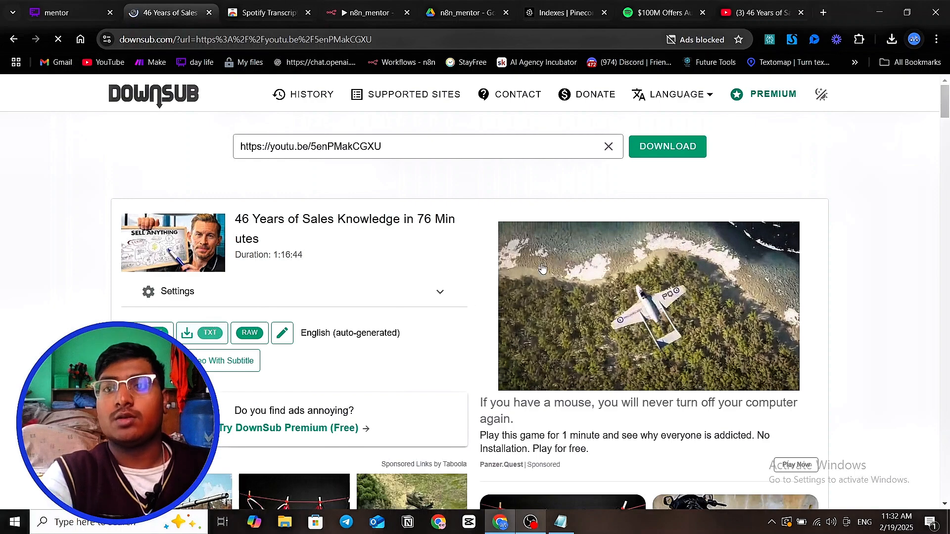
# Step: Download the English (auto-generated) subtitles as TXT and upload that file to the n8n_mentor folder in Google Drive
pyautogui.scroll(-1, 423, 270)
pyautogui.scroll(-2, 423, 270)
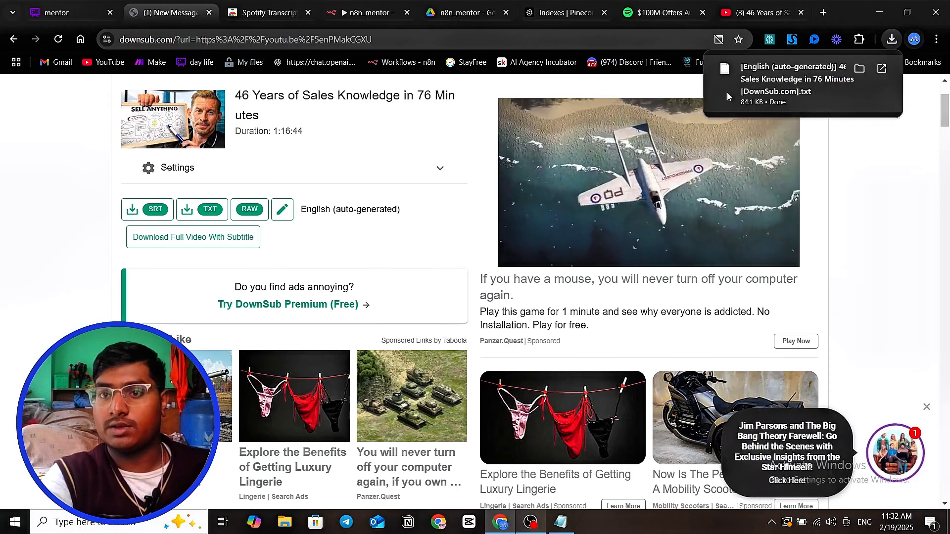
pyautogui.click(462, 12)
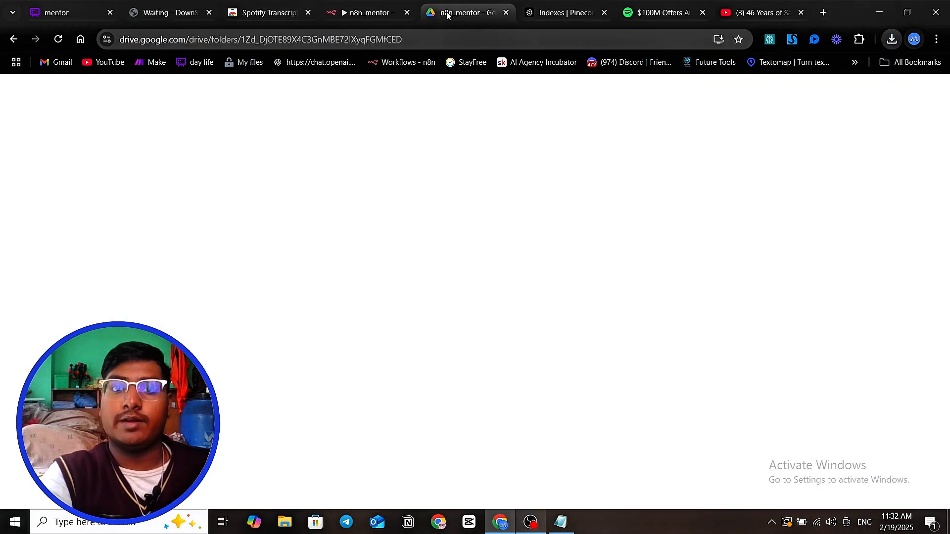
pyautogui.click(44, 132)
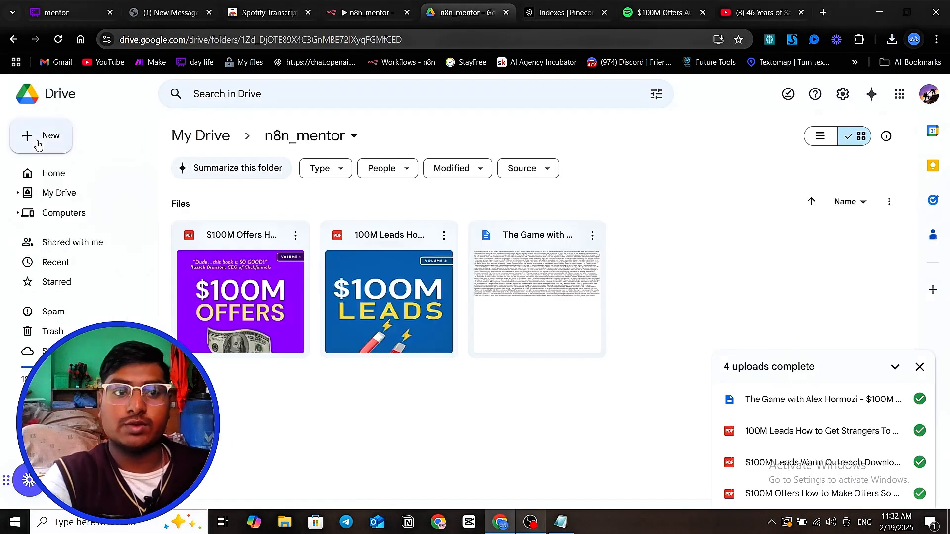
pyautogui.click(58, 163)
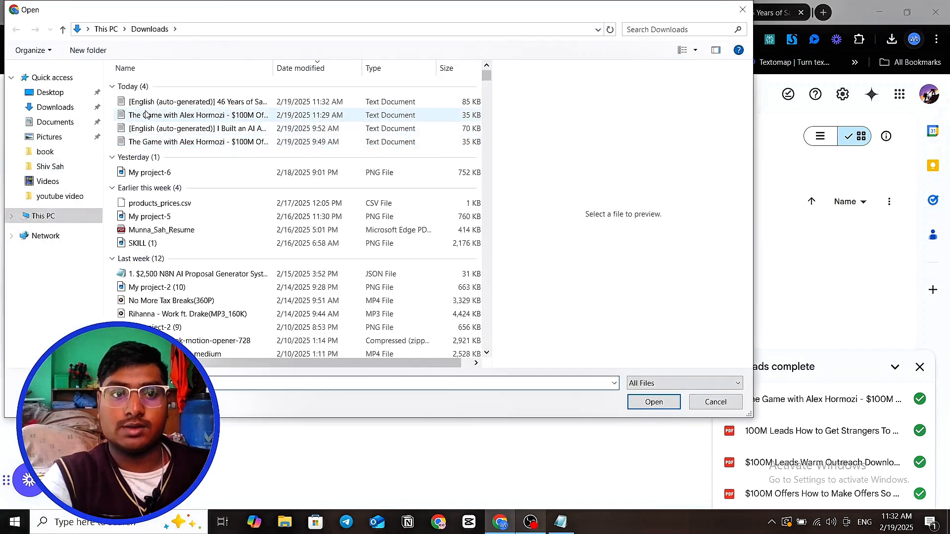
pyautogui.click(157, 102)
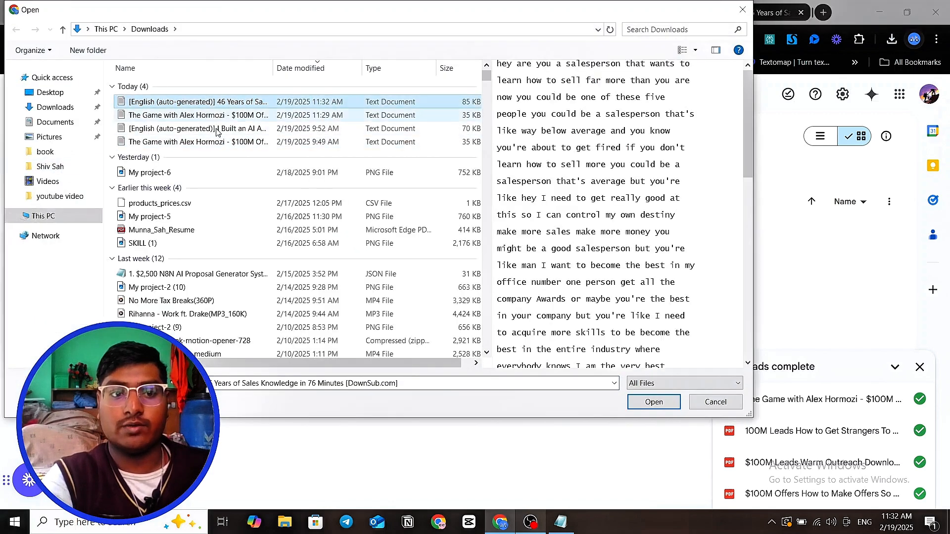
pyautogui.click(653, 405)
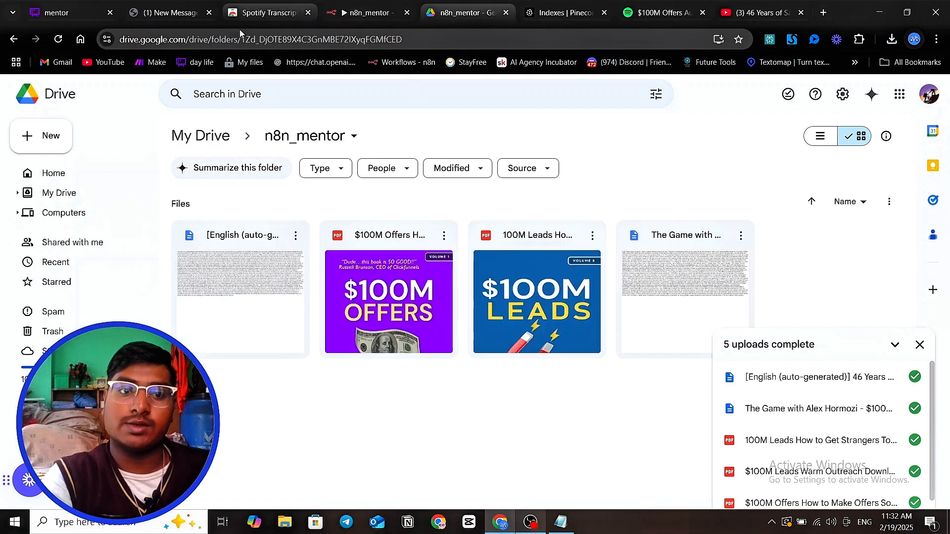
# Step: Run a test of the n8n_mentor workflow in n8n and view the text file output by its Google Drive download node
pyautogui.click(369, 12)
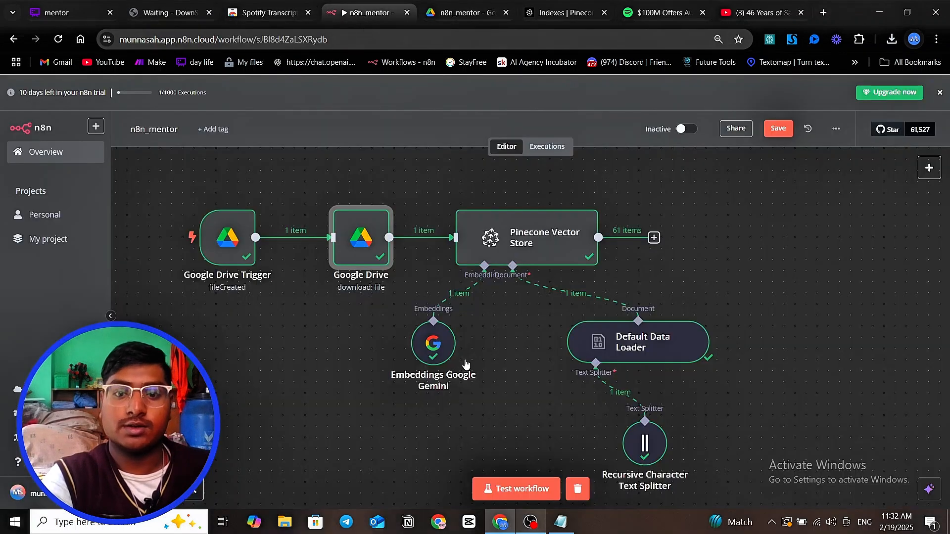
pyautogui.click(514, 490)
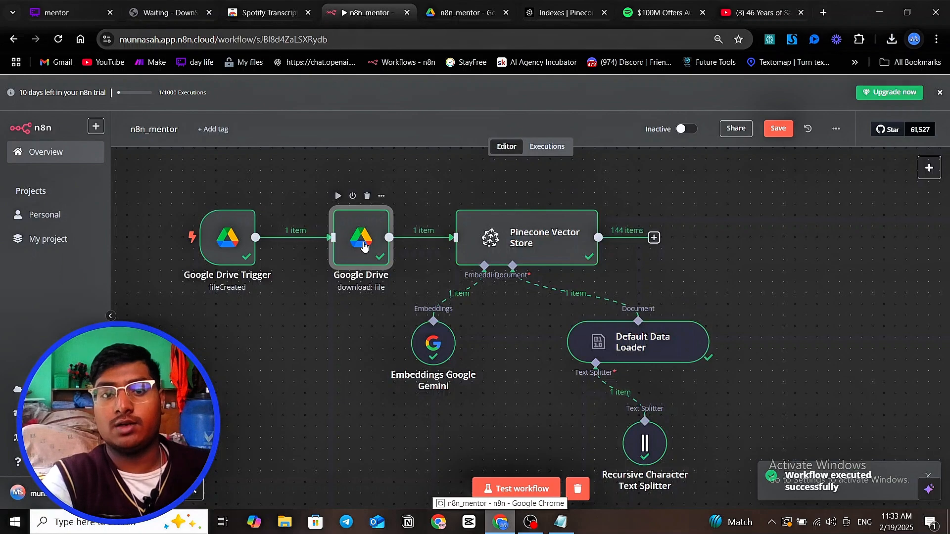
pyautogui.doubleClick(364, 246)
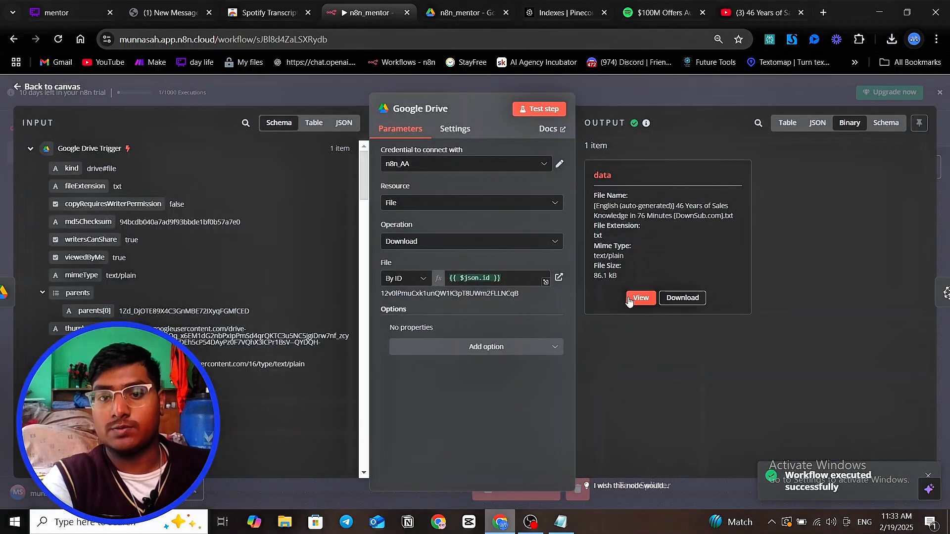
pyautogui.click(631, 299)
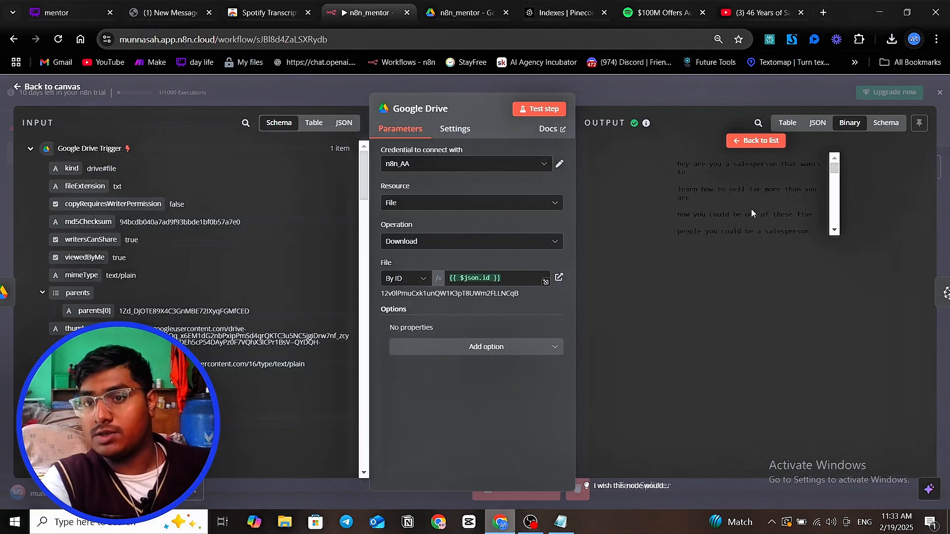
pyautogui.scroll(-3, 751, 209)
pyautogui.scroll(-5, 751, 209)
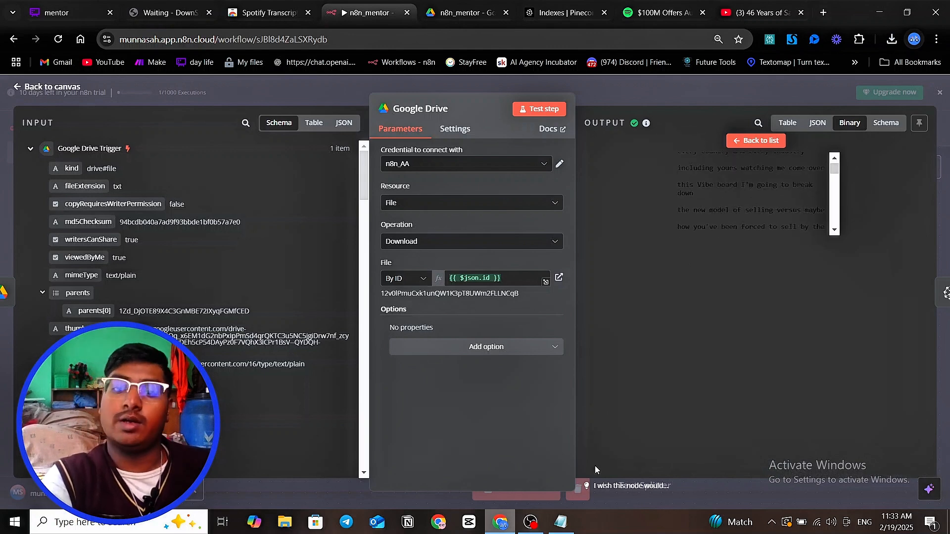
# Step: Review the $100M Offers podcast transcript and the 46 Years of Sales Knowledge subtitle file in Notepad to compare their text
pyautogui.click(567, 531)
pyautogui.scroll(-4, 536, 437)
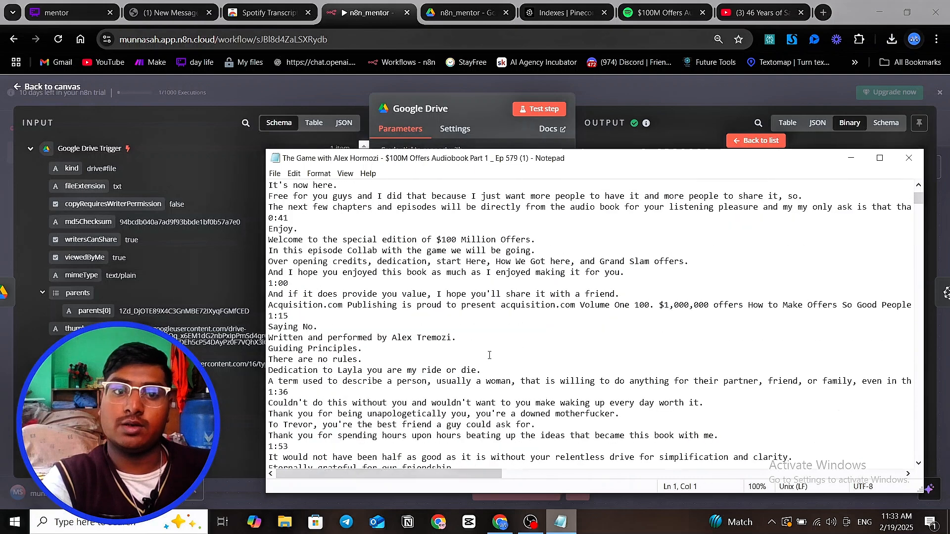
pyautogui.click(561, 522)
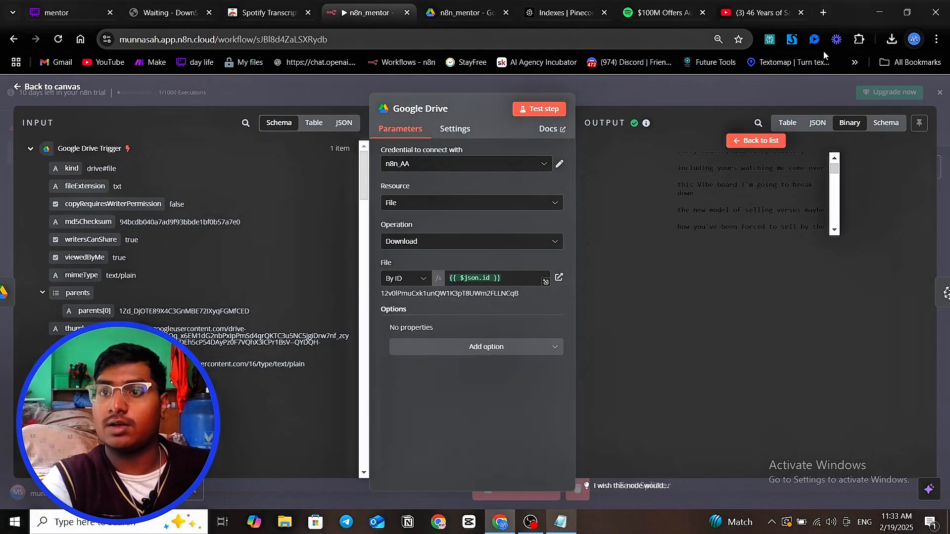
pyautogui.click(891, 40)
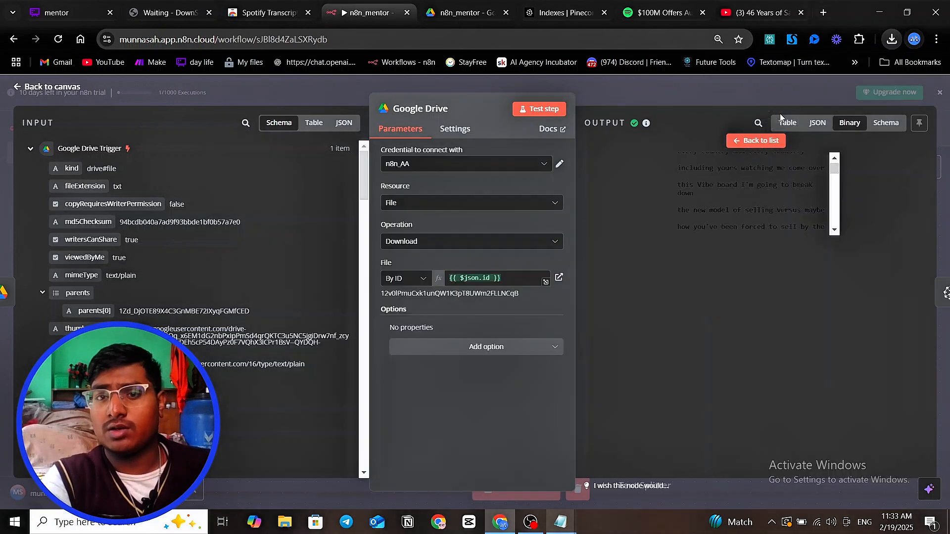
pyautogui.click(560, 521)
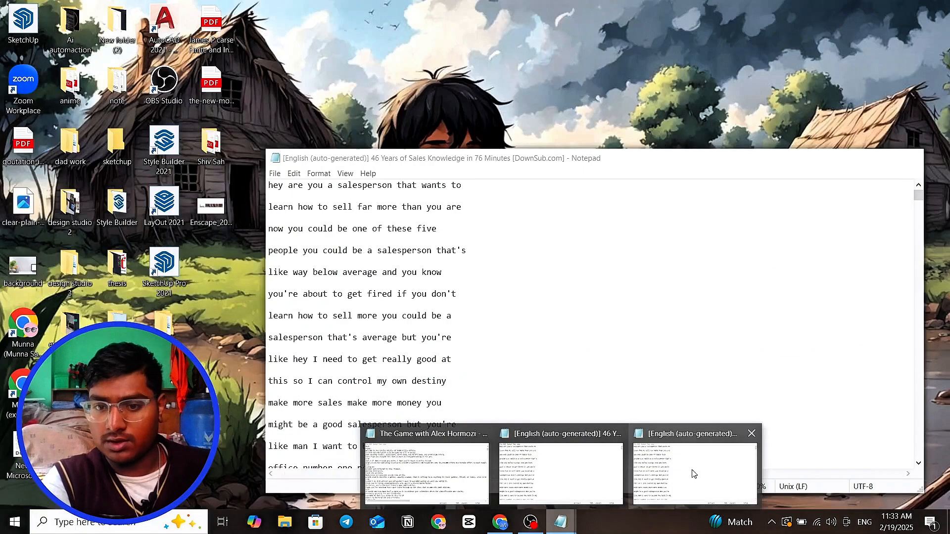
pyautogui.click(693, 474)
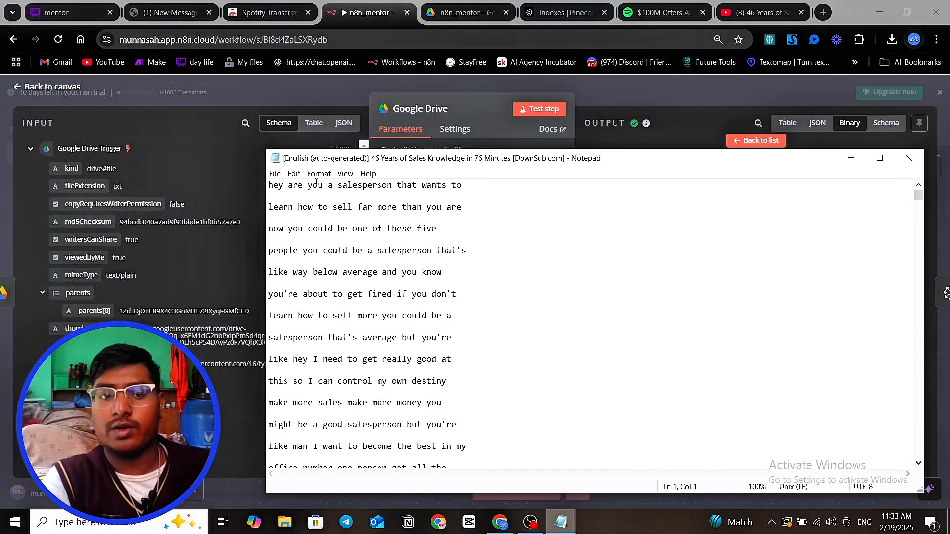
pyautogui.scroll(-5, 415, 257)
pyautogui.click(672, 88)
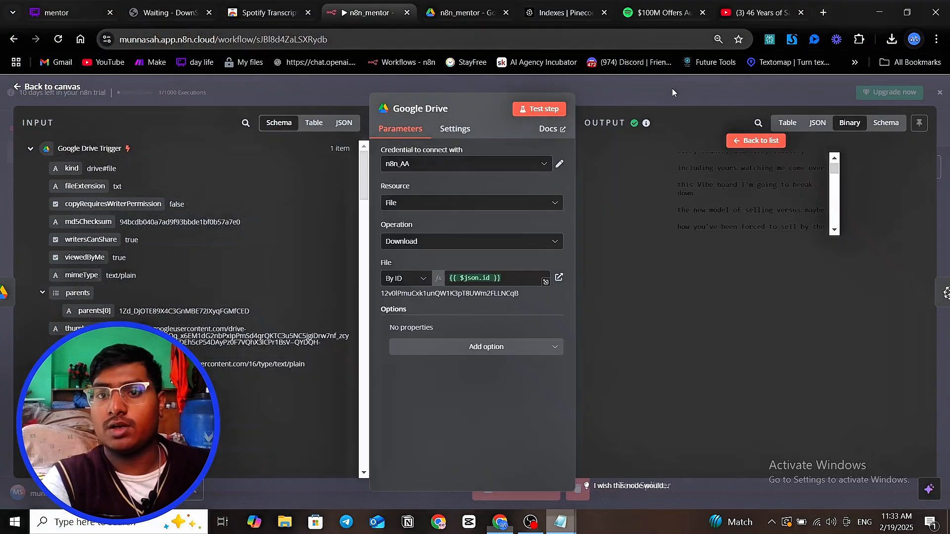
# Step: Dismiss the trial banner and leave the n8n_mentor workflow for the Personal project, saving its changes
pyautogui.scroll(-2, 721, 244)
pyautogui.scroll(4, 791, 384)
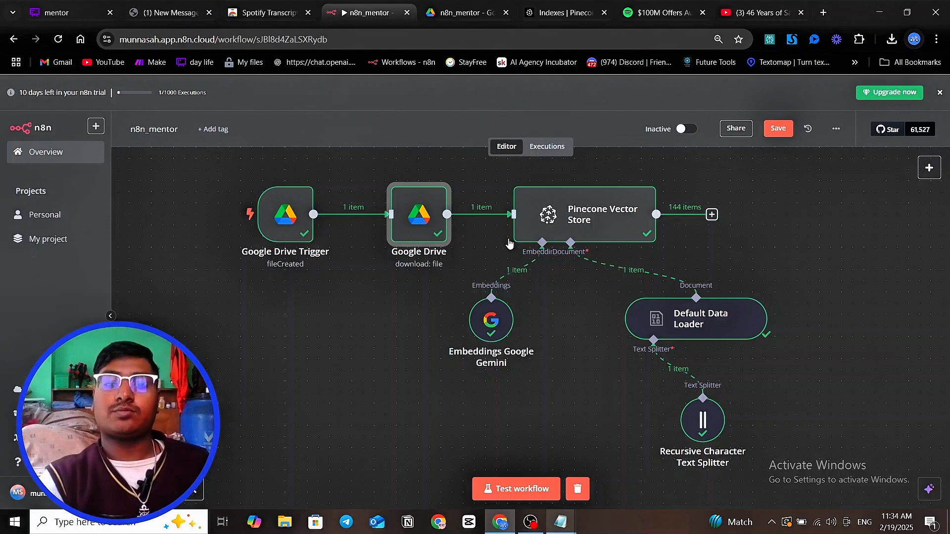
pyautogui.moveTo(553, 332); pyautogui.dragTo(520, 360)
pyautogui.scroll(-1, 513, 299)
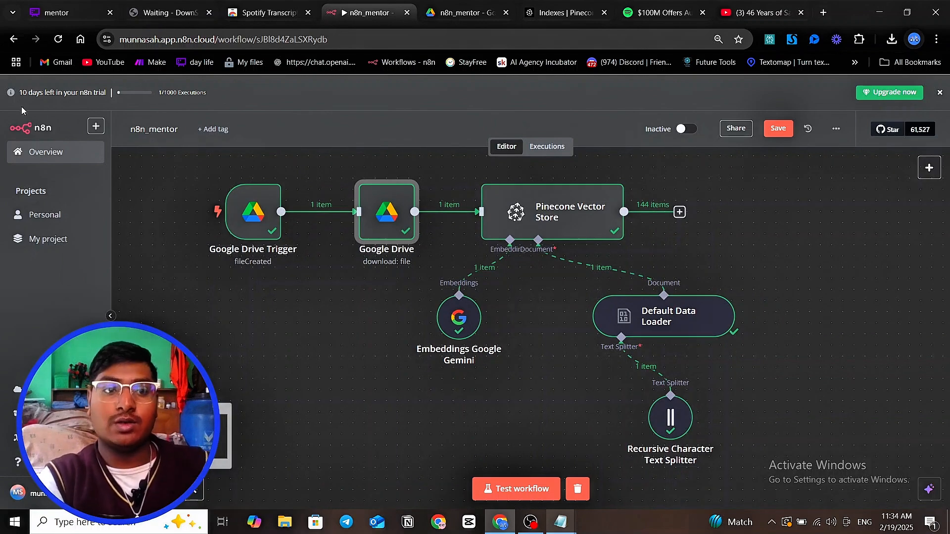
pyautogui.click(941, 94)
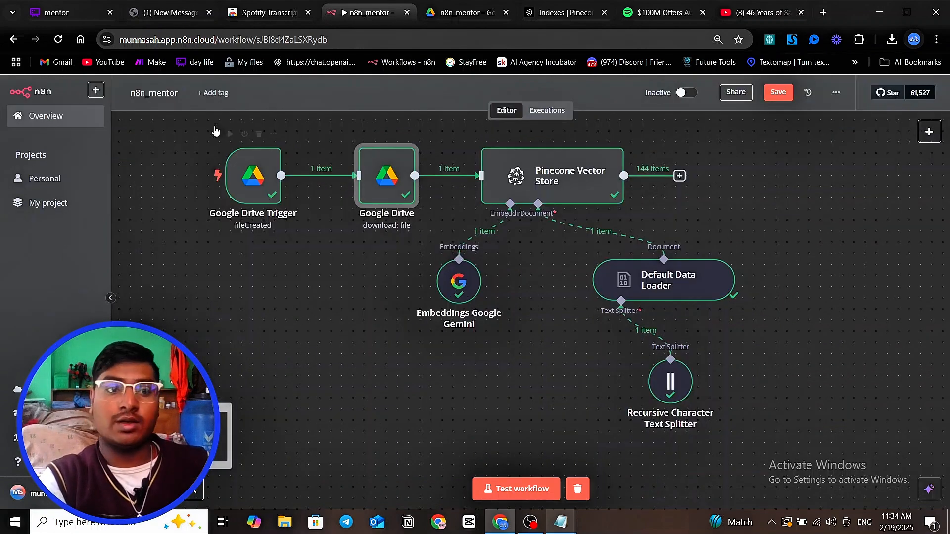
pyautogui.click(59, 179)
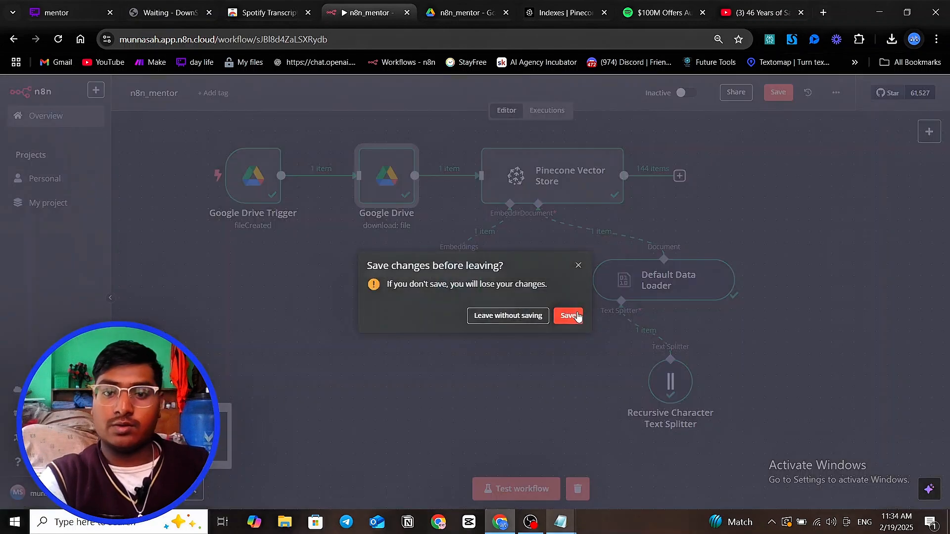
pyautogui.click(570, 315)
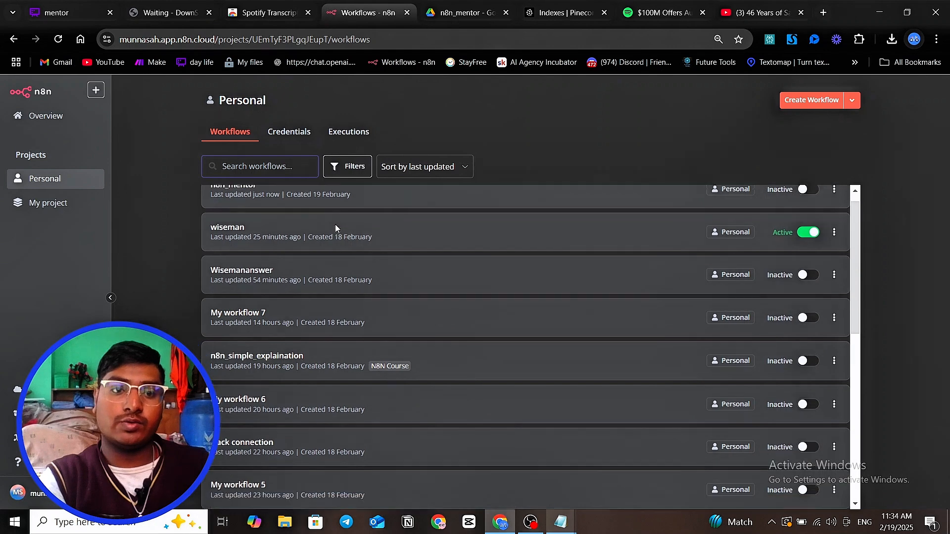
# Step: Create a new workflow in the Personal project and name it n8nmentoragent
pyautogui.click(810, 101)
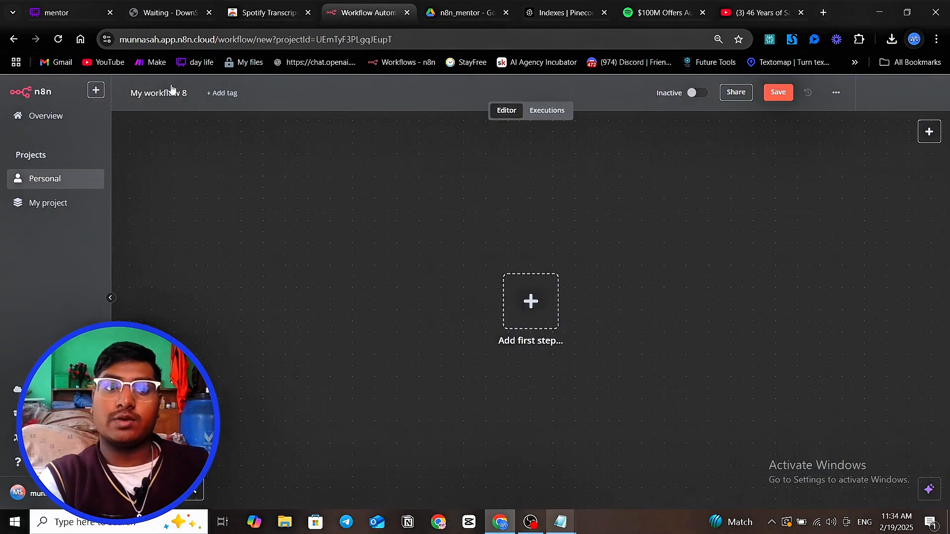
pyautogui.doubleClick(155, 92)
pyautogui.hotkey('ctrl', 'a')
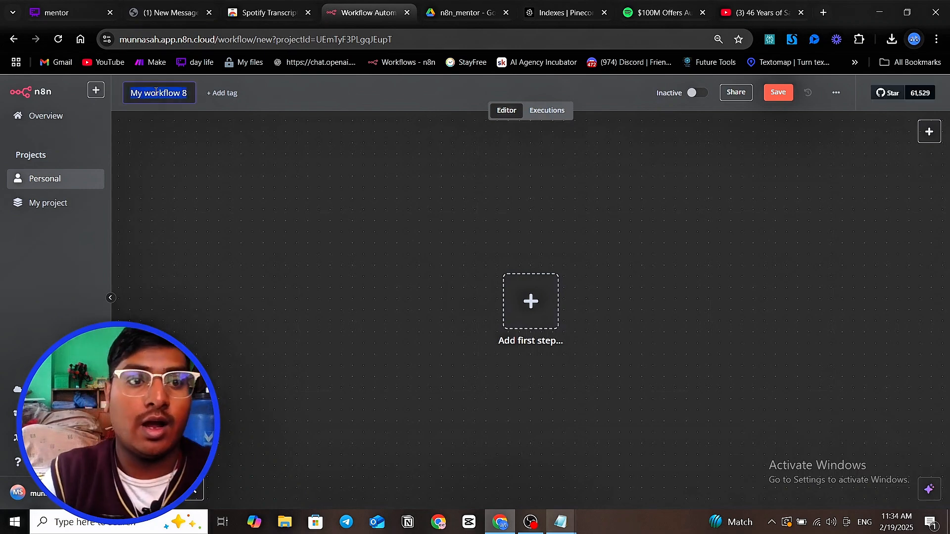
pyautogui.write('n8n')
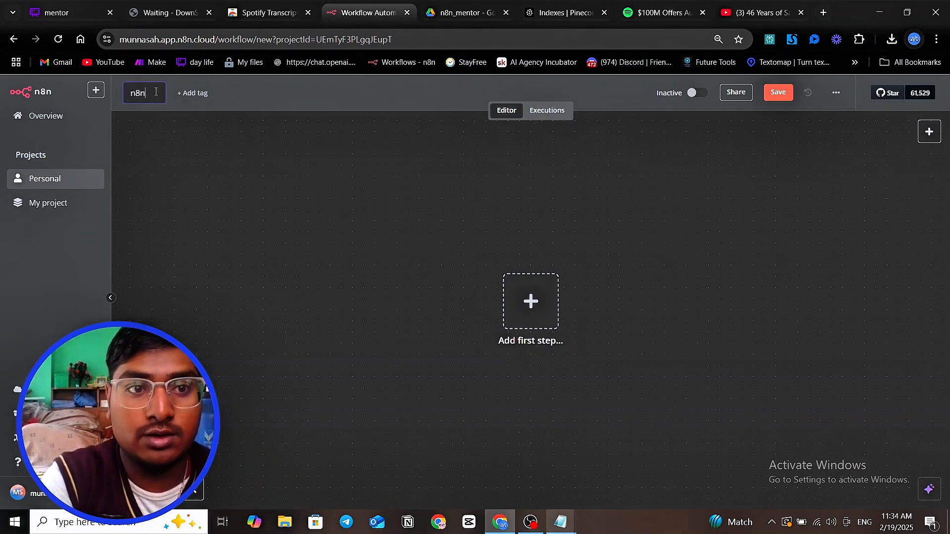
pyautogui.write('mentor')
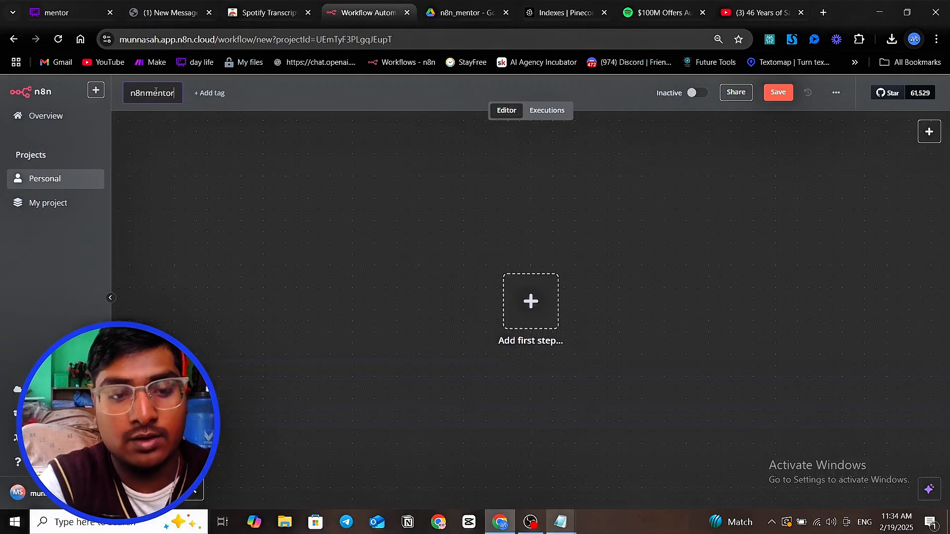
pyautogui.write('agent')
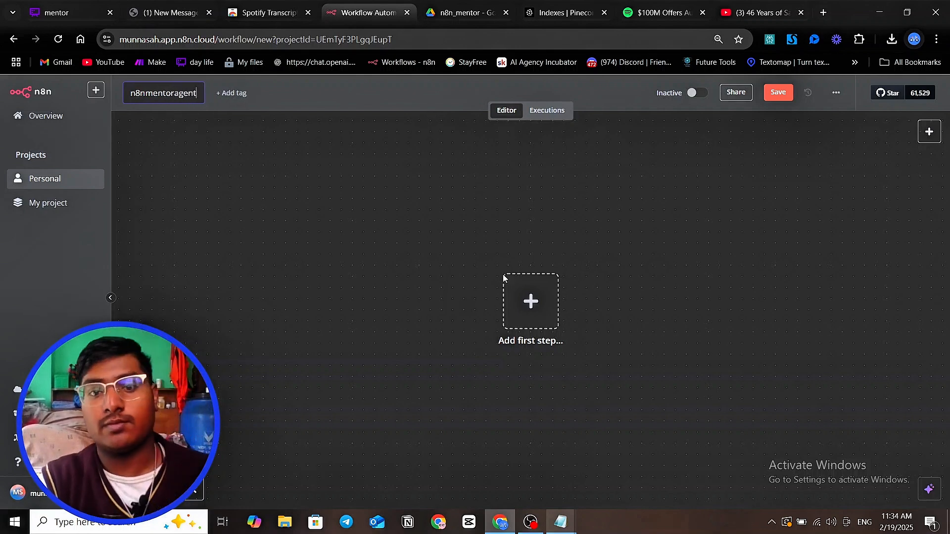
pyautogui.press('Return')
# Step: Add a Chat Trigger as the workflow's first node, keeping its default parameters
pyautogui.click(458, 283)
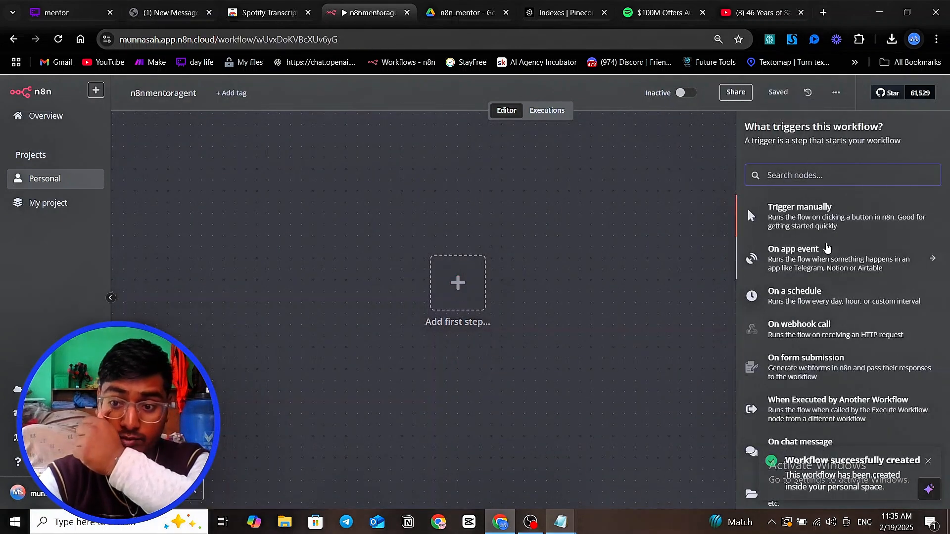
pyautogui.write('ch')
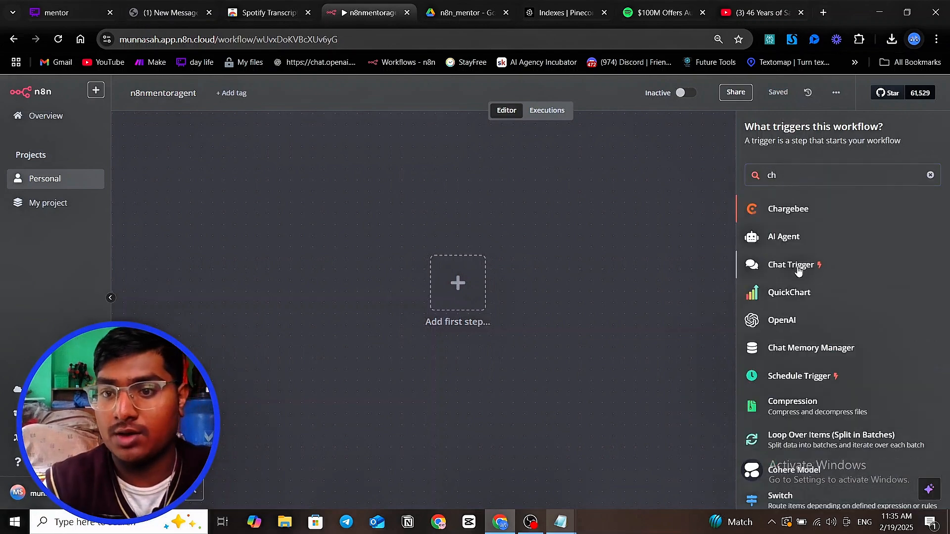
pyautogui.click(795, 268)
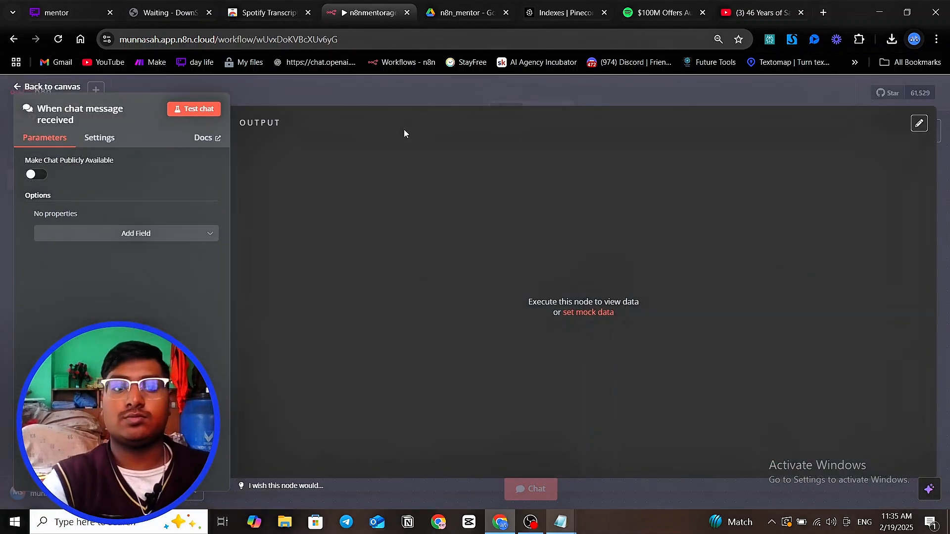
pyautogui.click(433, 103)
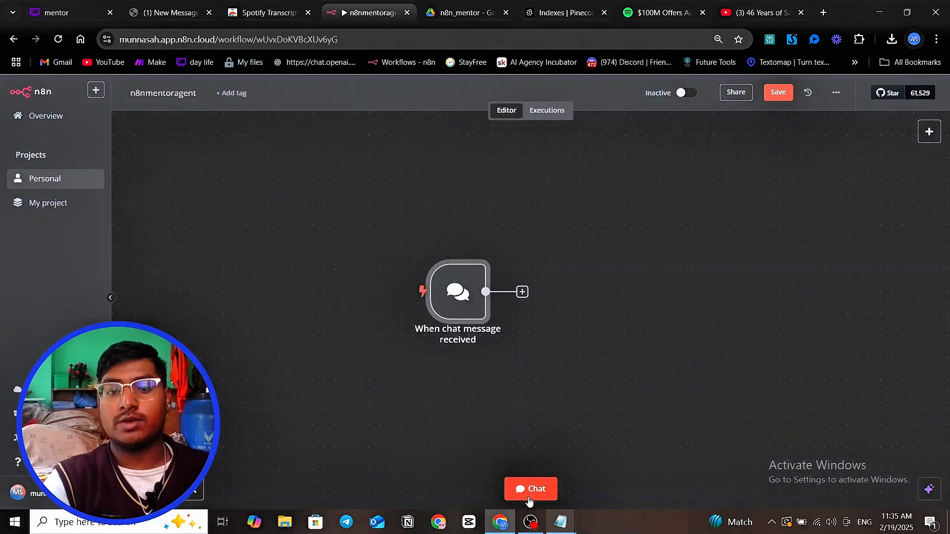
# Step: Preview the workflow's chat area at a reduced height, move the chat trigger node higher on the canvas and hide the chat
pyautogui.click(532, 490)
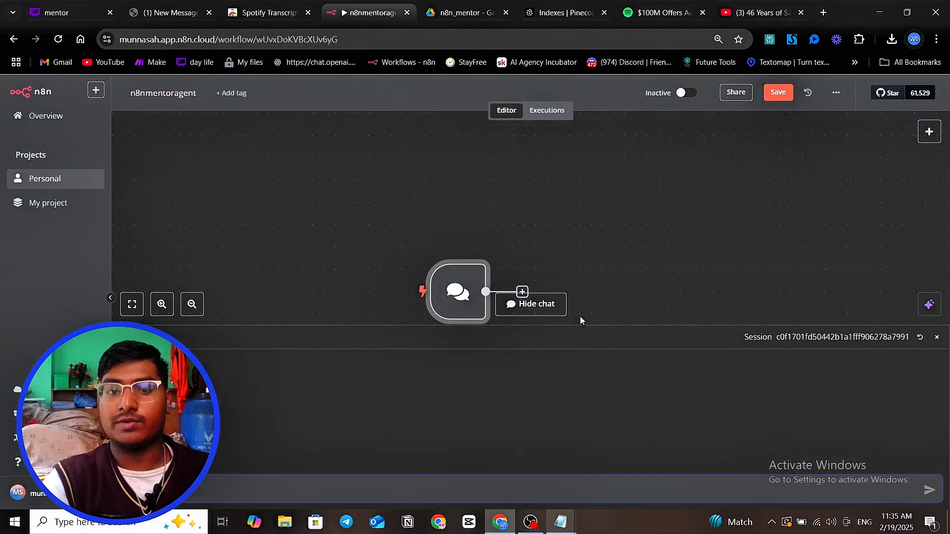
pyautogui.click(635, 251)
pyautogui.moveTo(654, 325); pyautogui.dragTo(640, 452)
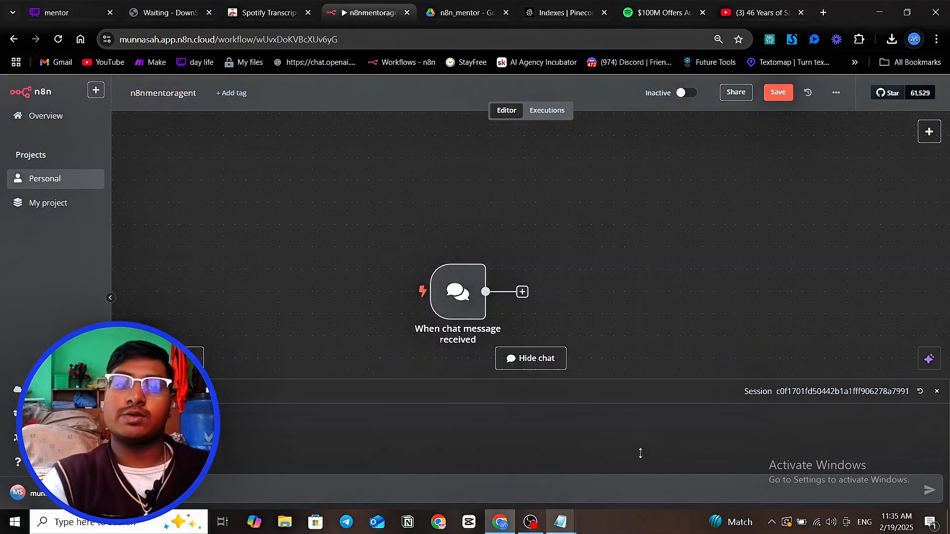
pyautogui.moveTo(448, 265); pyautogui.dragTo(464, 249)
pyautogui.click(530, 358)
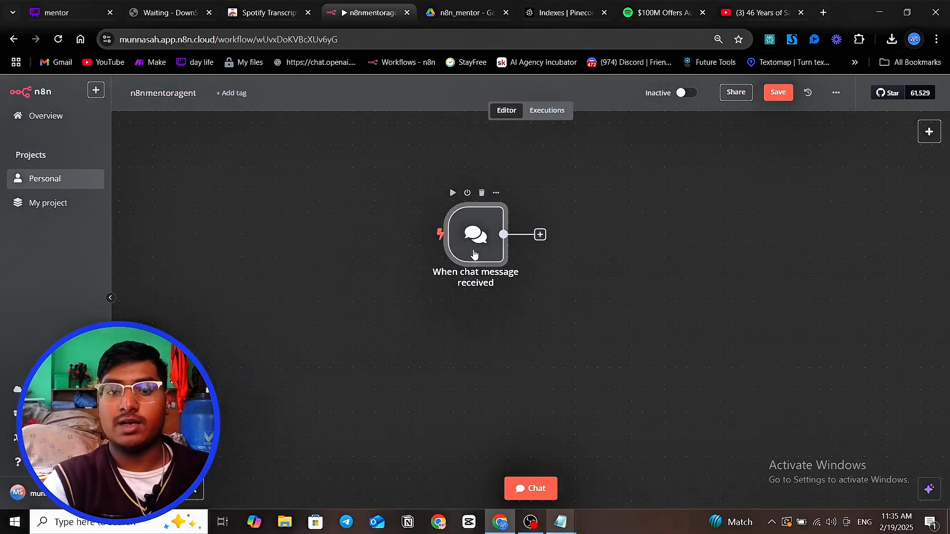
pyautogui.click(540, 235)
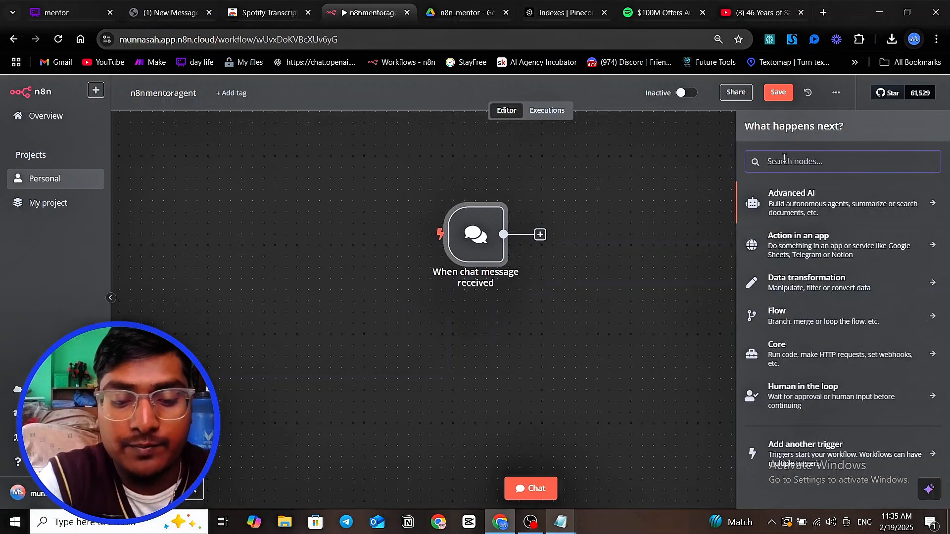
pyautogui.write('ans')
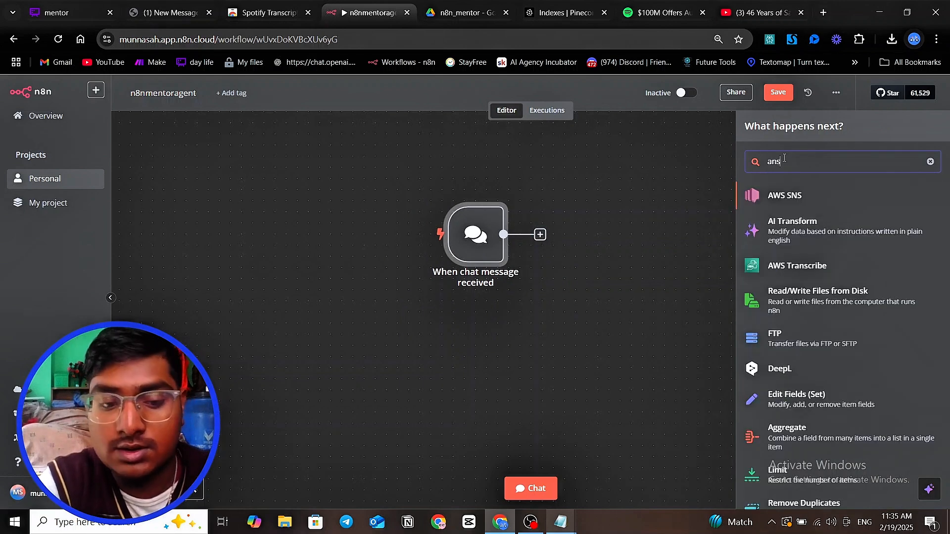
pyautogui.write('we')
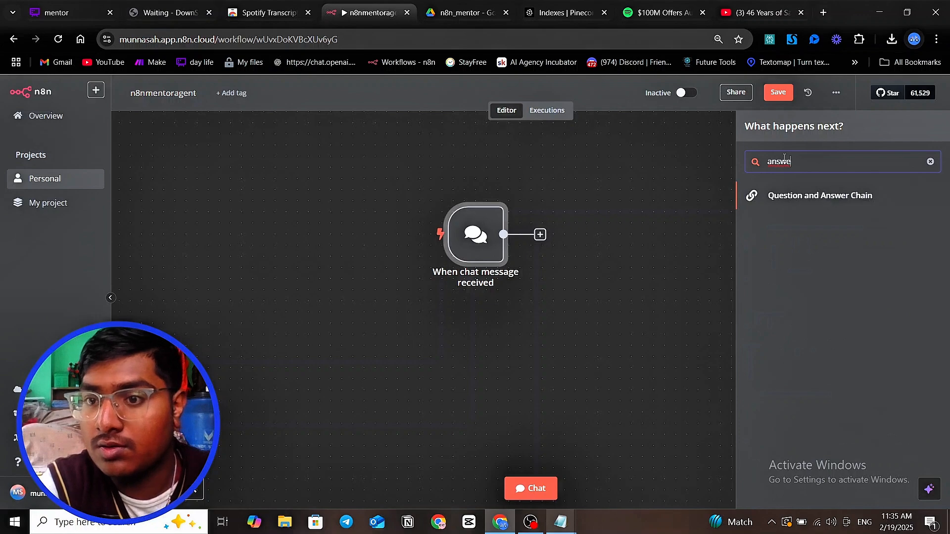
pyautogui.click(772, 200)
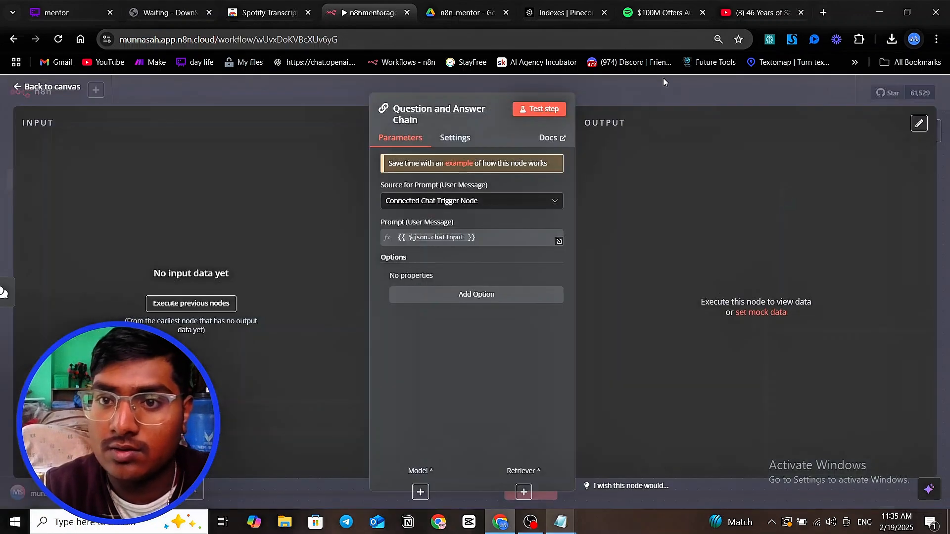
pyautogui.press('Escape')
pyautogui.rightClick(619, 250)
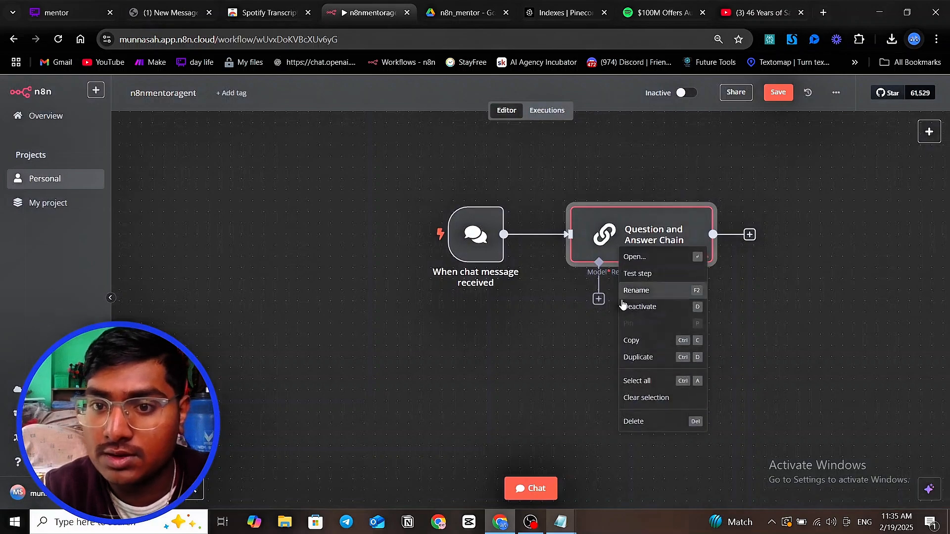
pyautogui.click(642, 421)
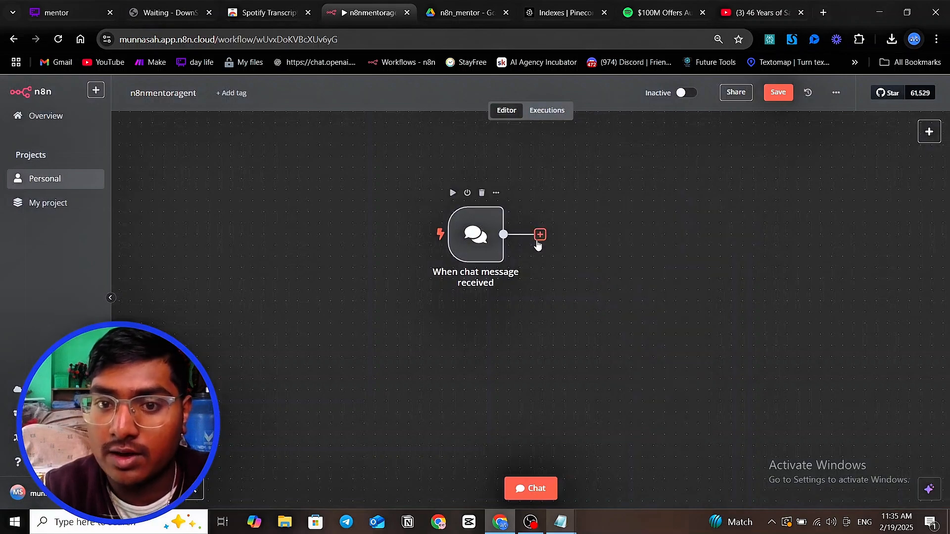
pyautogui.click(540, 236)
pyautogui.write('pine')
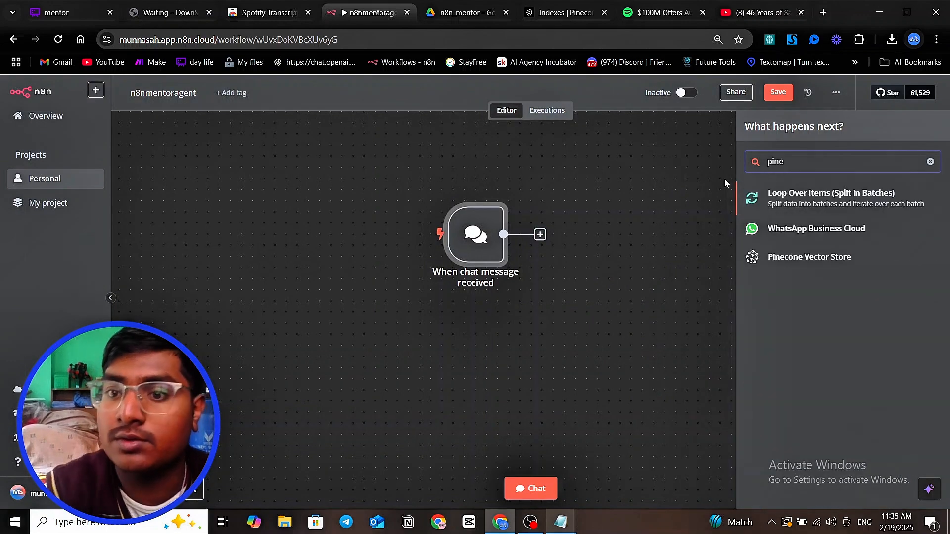
pyautogui.click(785, 263)
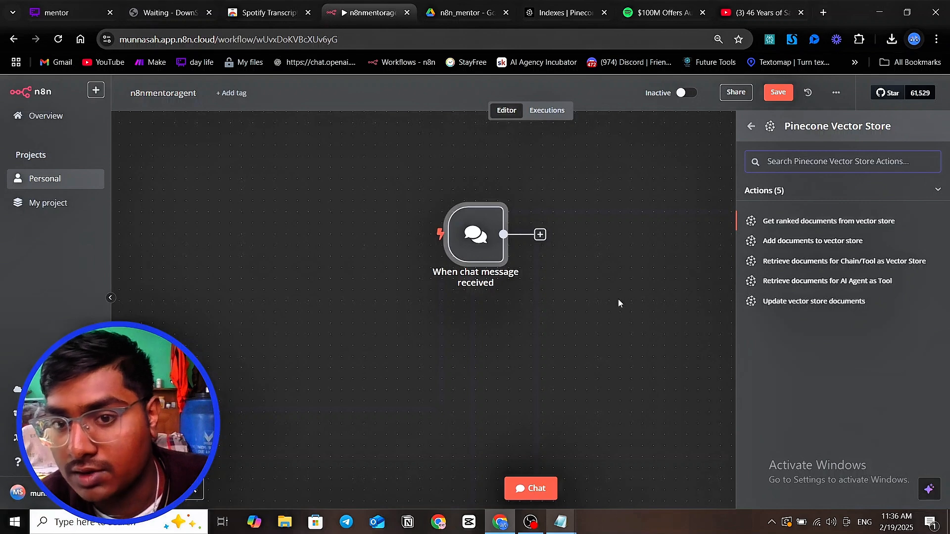
pyautogui.moveTo(587, 304); pyautogui.dragTo(509, 331)
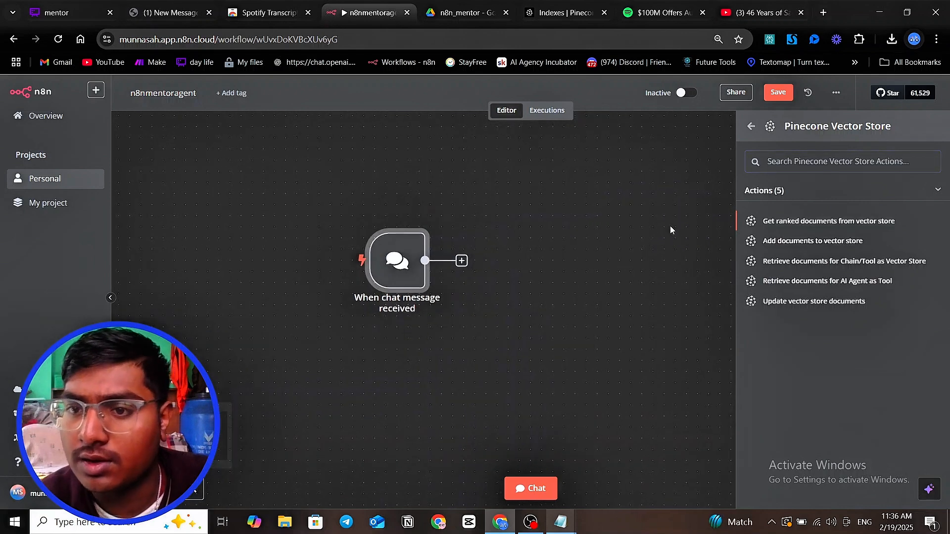
pyautogui.click(697, 162)
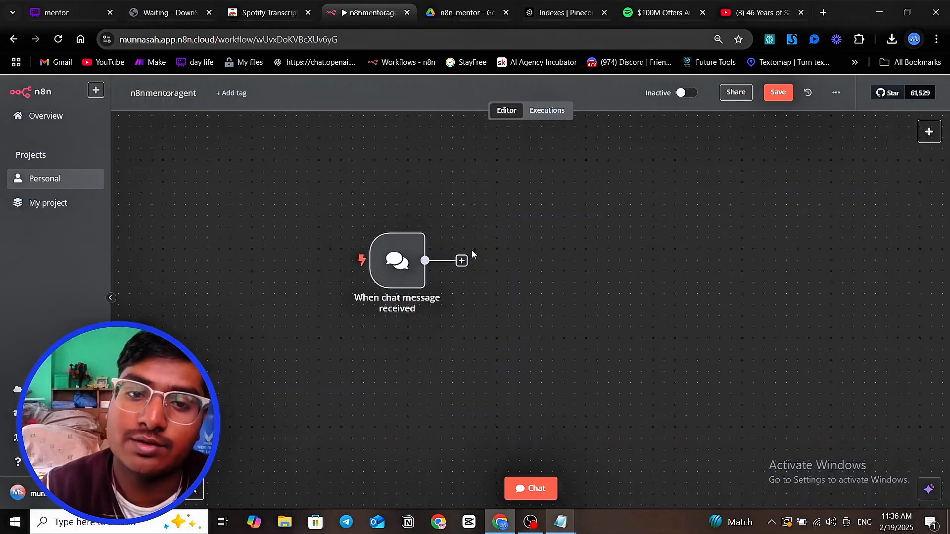
# Step: Add an AI Agent node after the chat trigger with its default parameters, and space the two nodes apart on the canvas
pyautogui.click(461, 262)
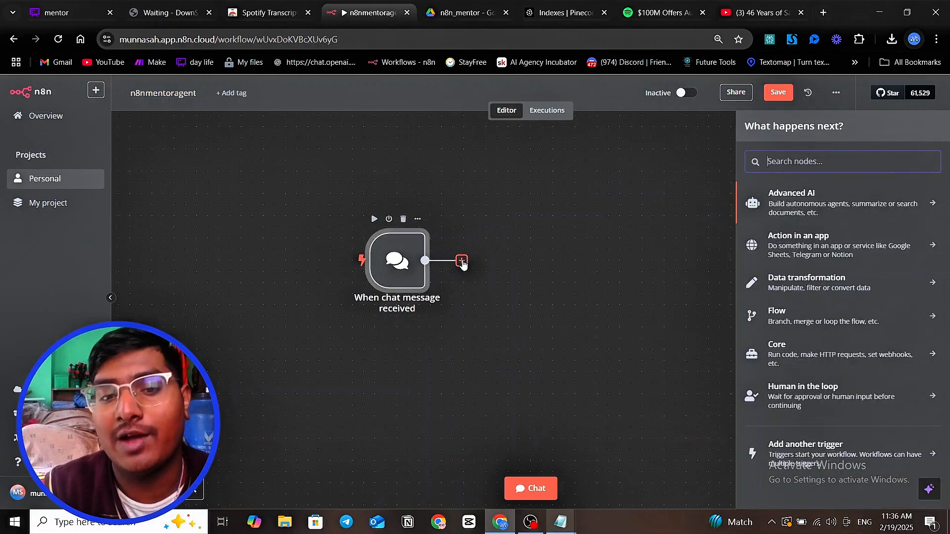
pyautogui.click(792, 203)
pyautogui.click(816, 265)
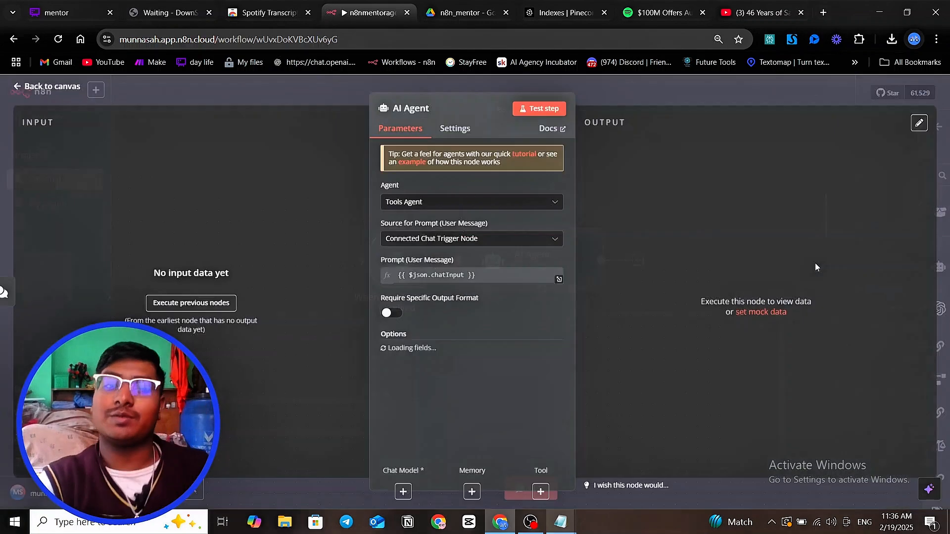
pyautogui.click(705, 82)
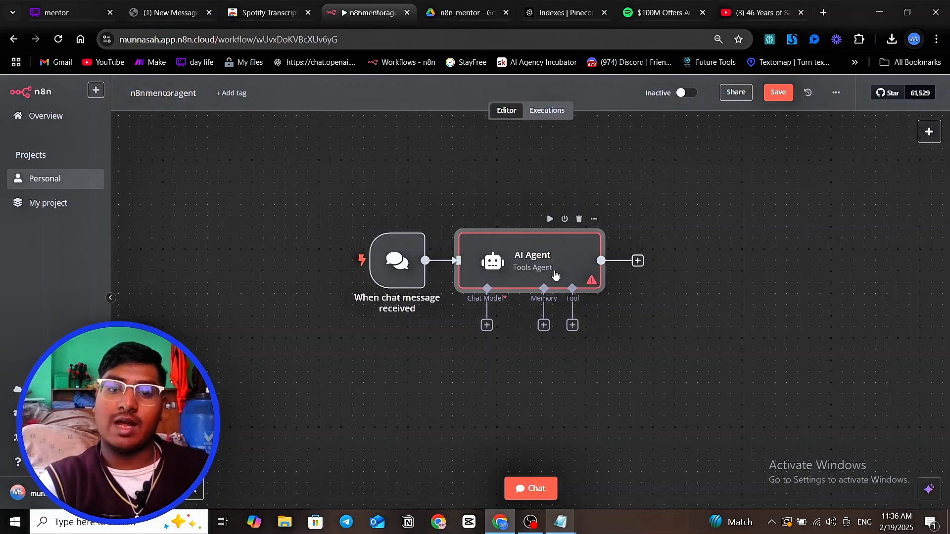
pyautogui.moveTo(554, 274); pyautogui.dragTo(610, 272)
pyautogui.moveTo(385, 258); pyautogui.dragTo(347, 253)
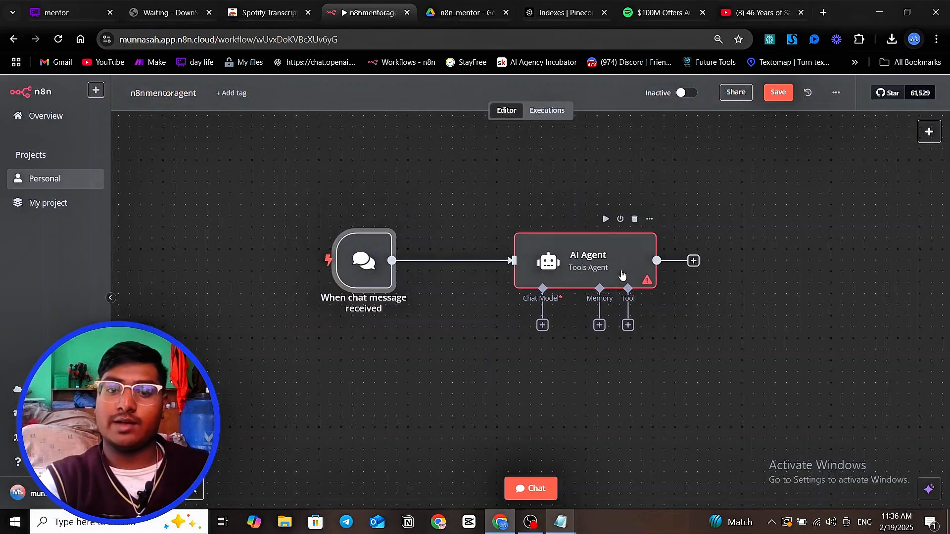
pyautogui.moveTo(623, 281); pyautogui.dragTo(563, 273)
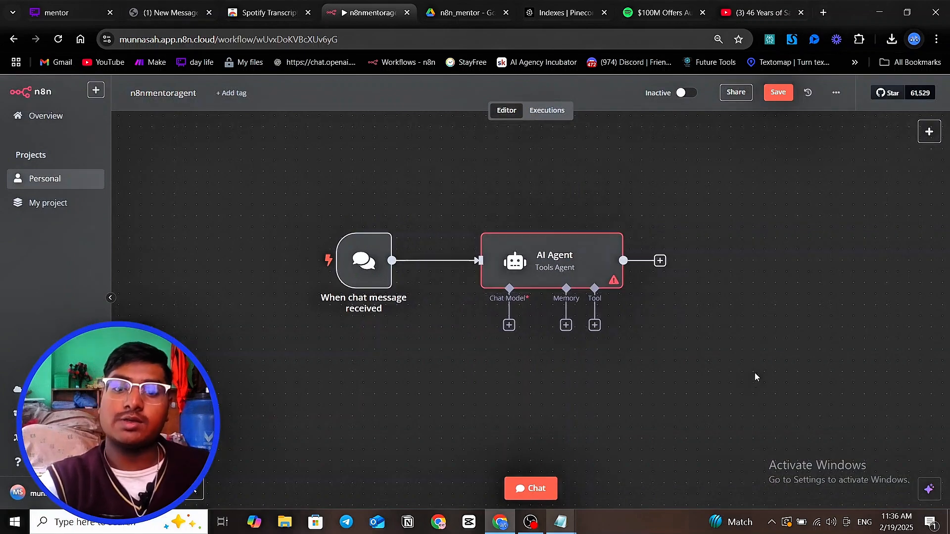
# Step: Attach a Google Gemini Chat Model to the AI Agent's chat model input, using the n8n credential, and place it below the agent
pyautogui.scroll(-4, 647, 248)
pyautogui.hscroll(2, 647, 248)
pyautogui.scroll(3, 706, 346)
pyautogui.moveTo(477, 236); pyautogui.dragTo(466, 237)
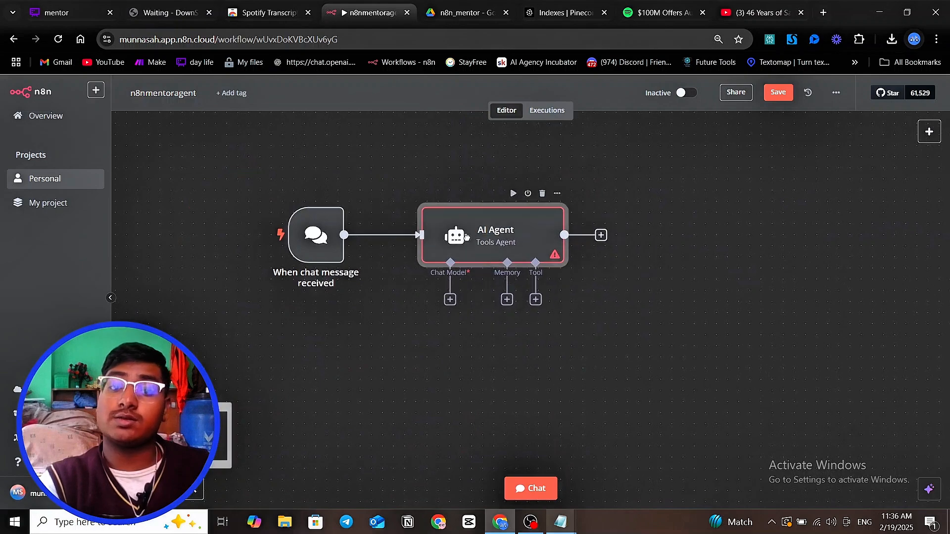
pyautogui.hscroll(-3, 466, 237)
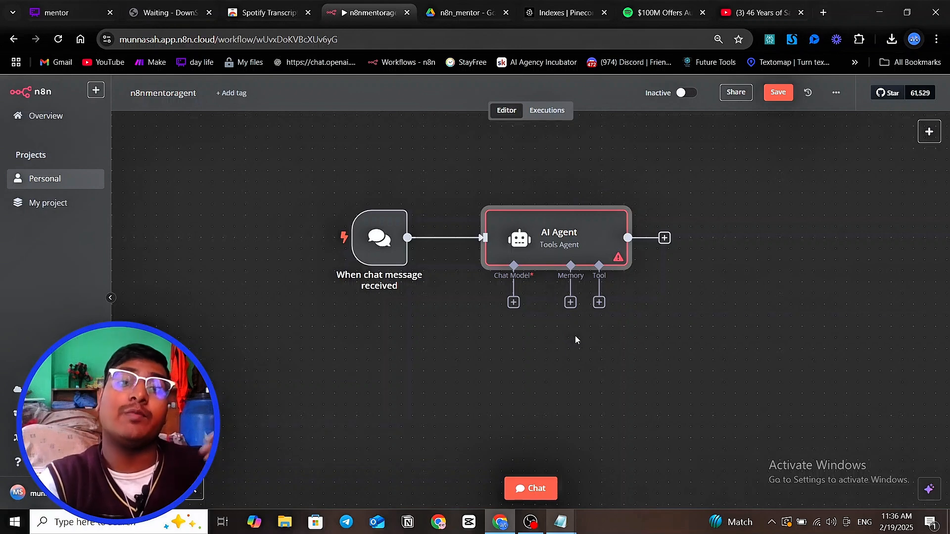
pyautogui.click(513, 303)
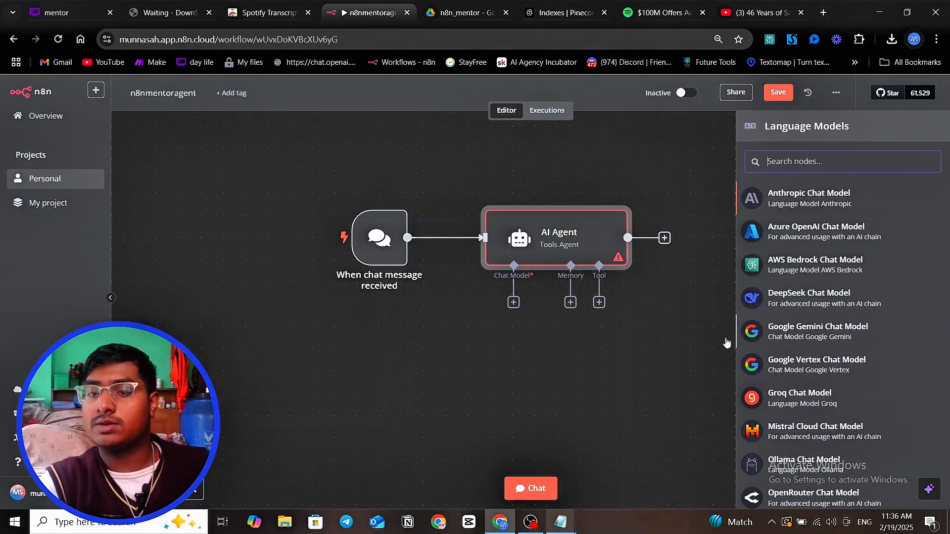
pyautogui.moveTo(847, 332); pyautogui.dragTo(487, 334)
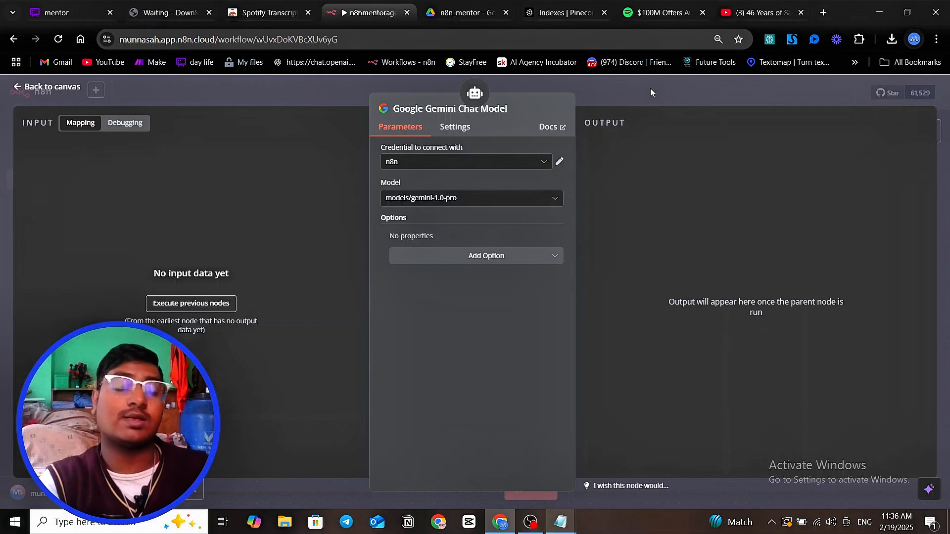
pyautogui.click(651, 88)
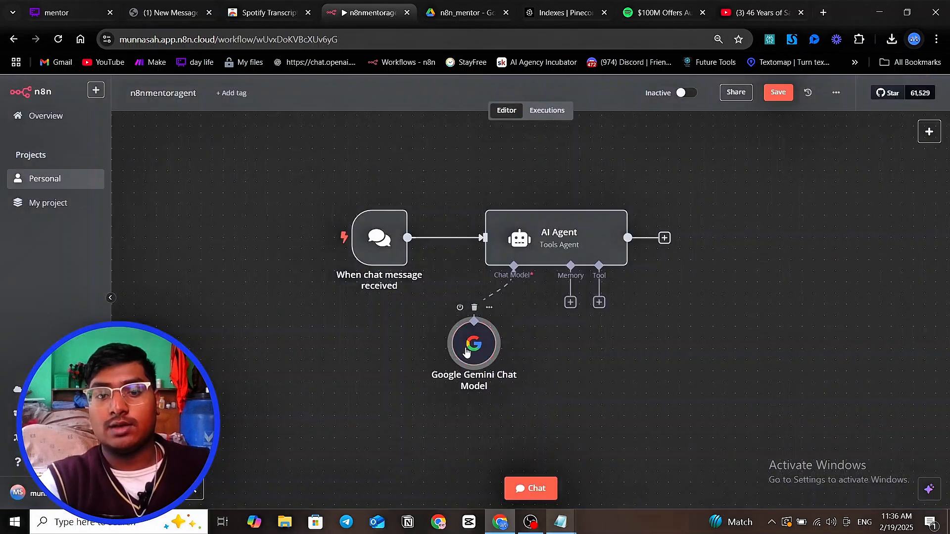
# Step: Set the Google Gemini Chat Model to models/gemini-2.0-flash-exp and move its node slightly further down and away from the AI Agent
pyautogui.doubleClick(479, 351)
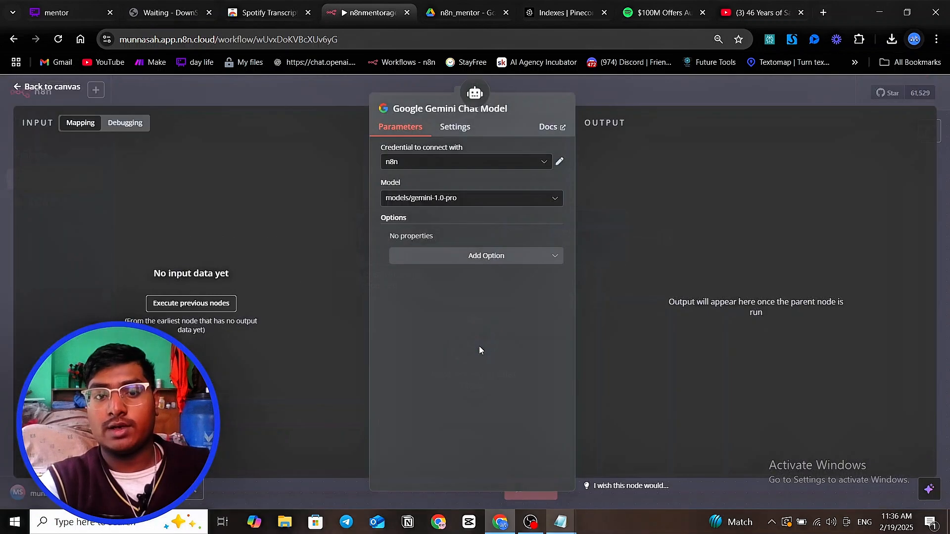
pyautogui.click(490, 199)
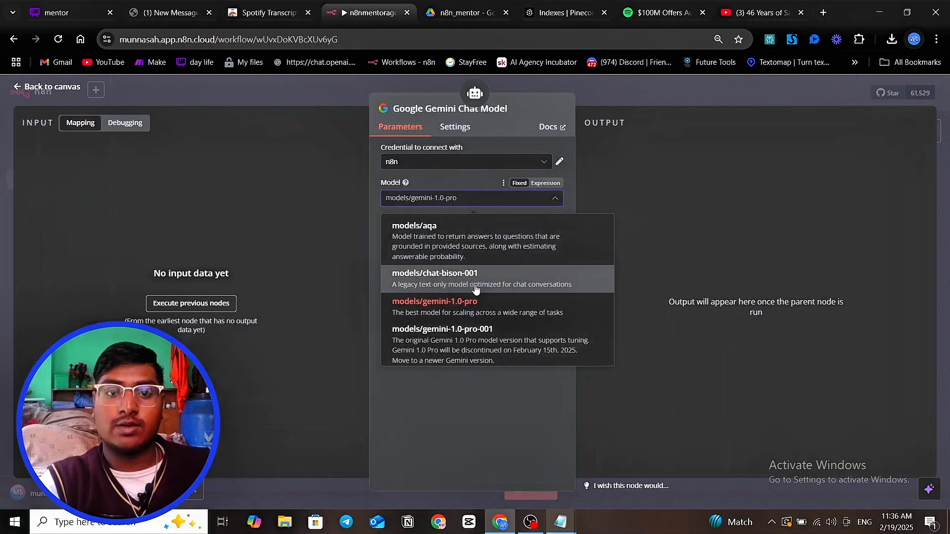
pyautogui.scroll(-6, 475, 279)
pyautogui.scroll(-8, 475, 287)
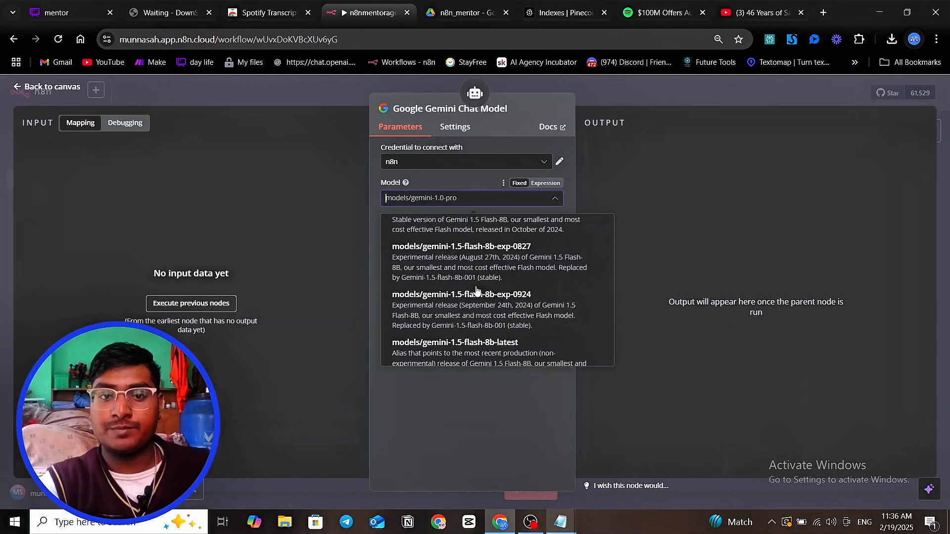
pyautogui.scroll(2, 473, 283)
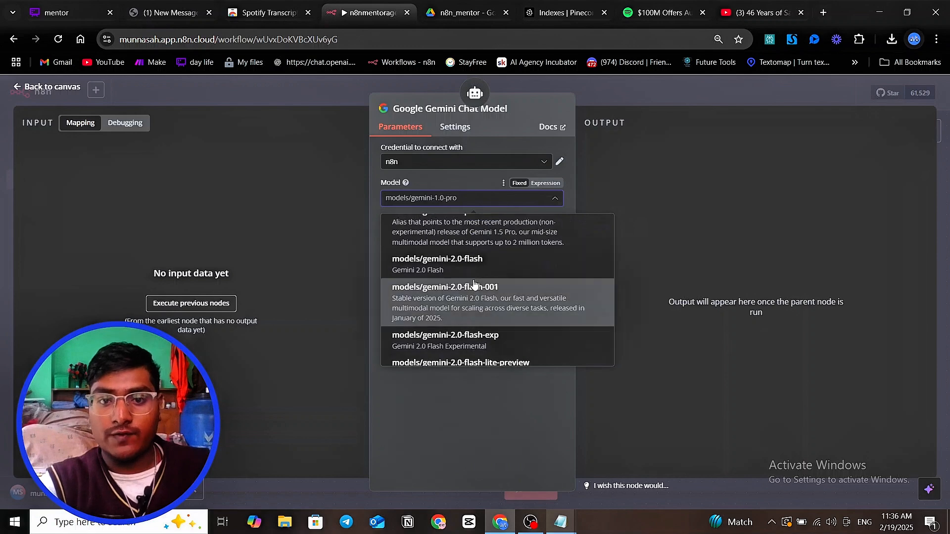
pyautogui.click(477, 332)
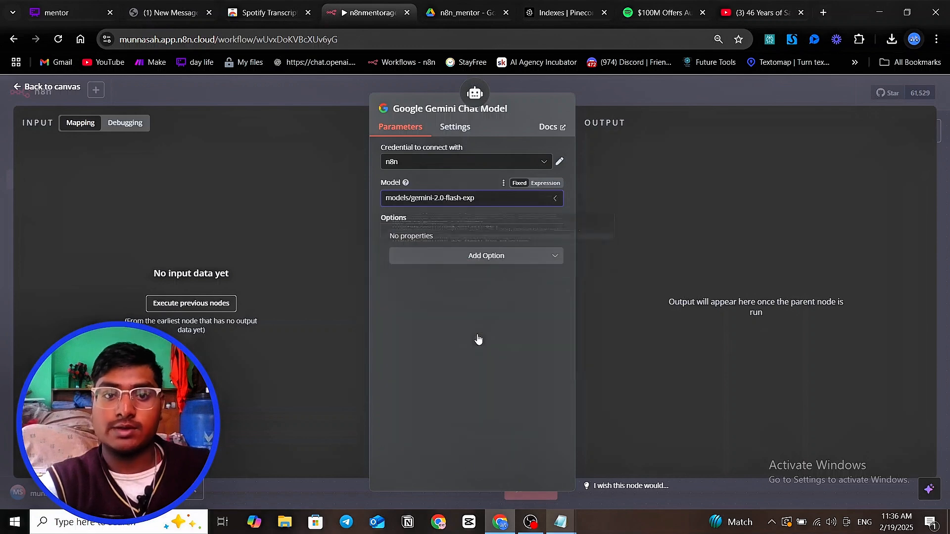
pyautogui.click(681, 97)
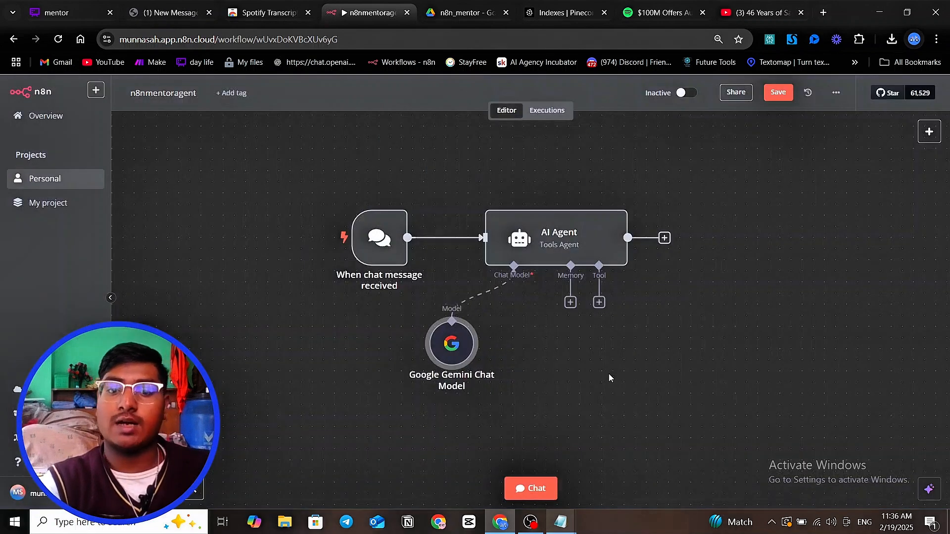
pyautogui.scroll(-2, 610, 377)
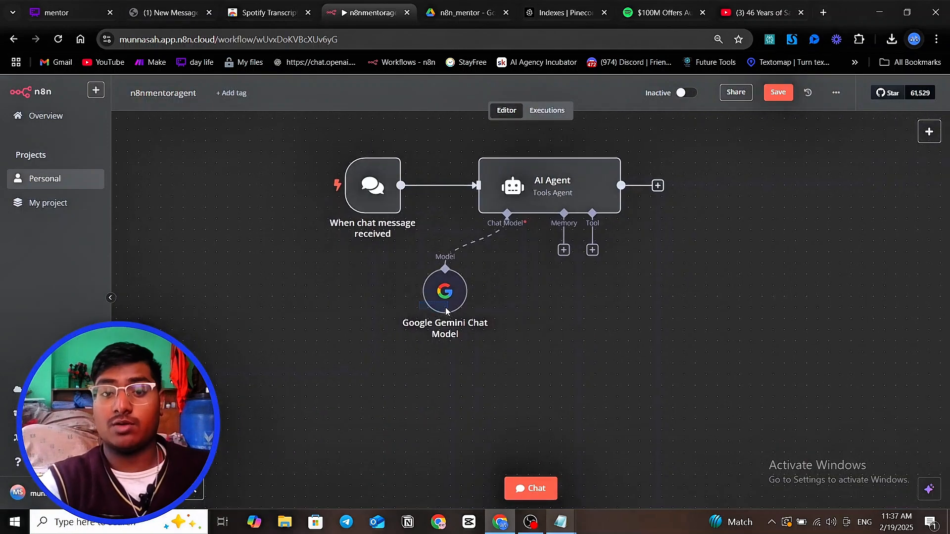
pyautogui.moveTo(454, 293); pyautogui.dragTo(446, 313)
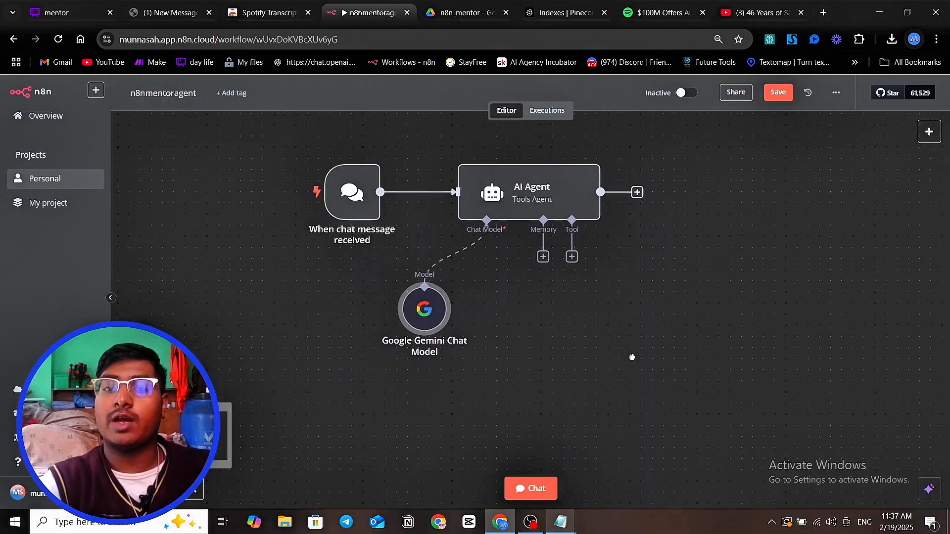
# Step: Attach a Window Buffer Memory node to the AI Agent, keeping the connected chat trigger session and a context window length of 5
pyautogui.click(525, 235)
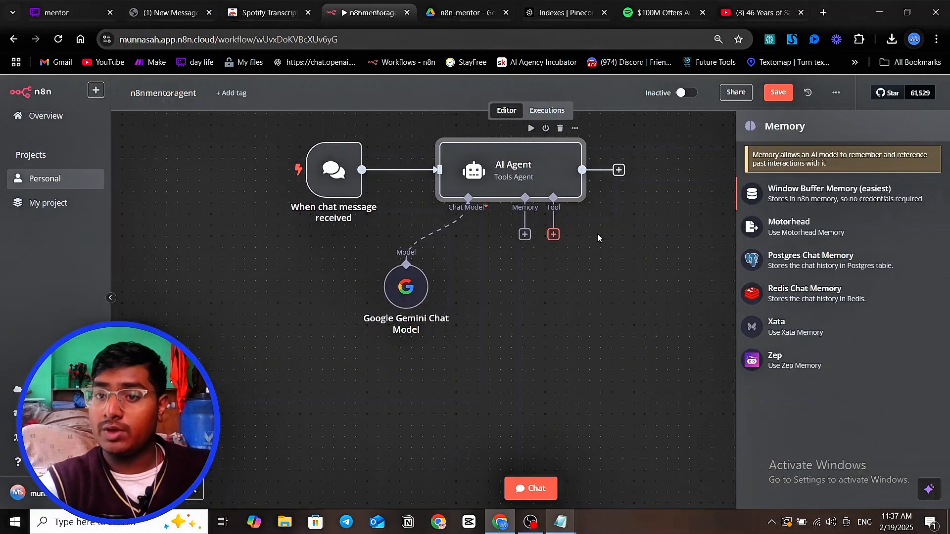
pyautogui.click(795, 200)
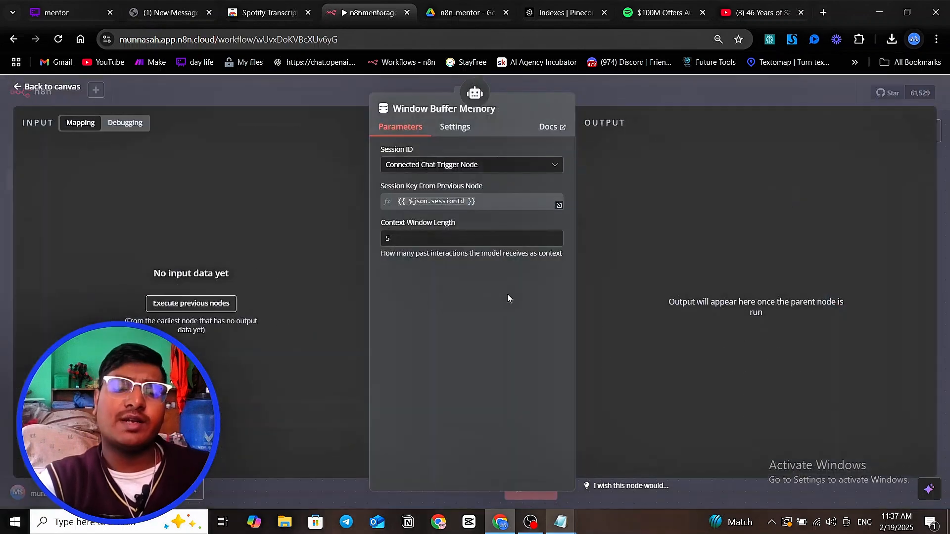
pyautogui.click(413, 239)
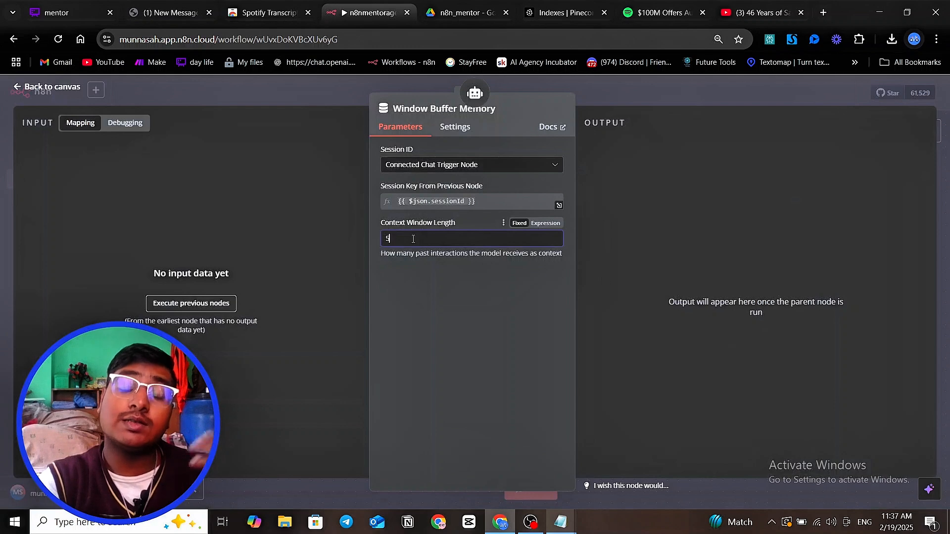
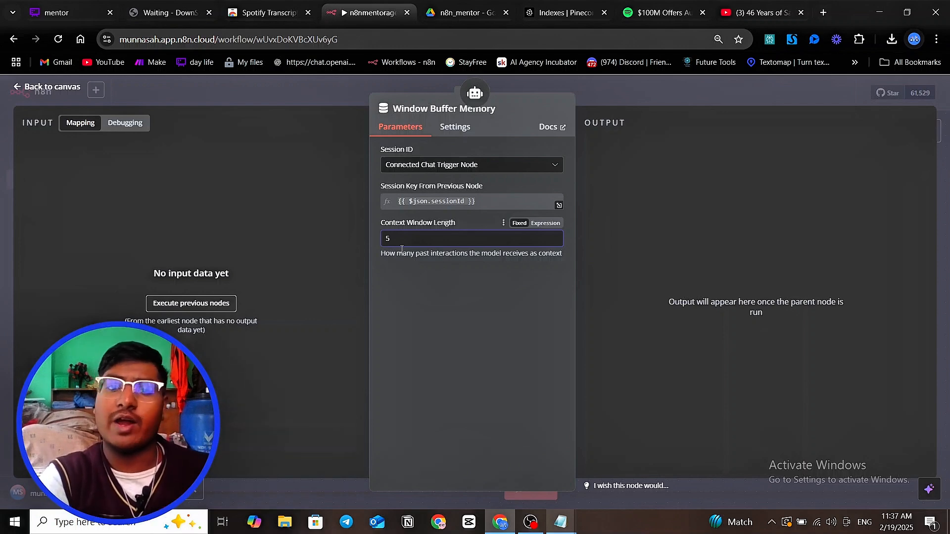
pyautogui.click(343, 100)
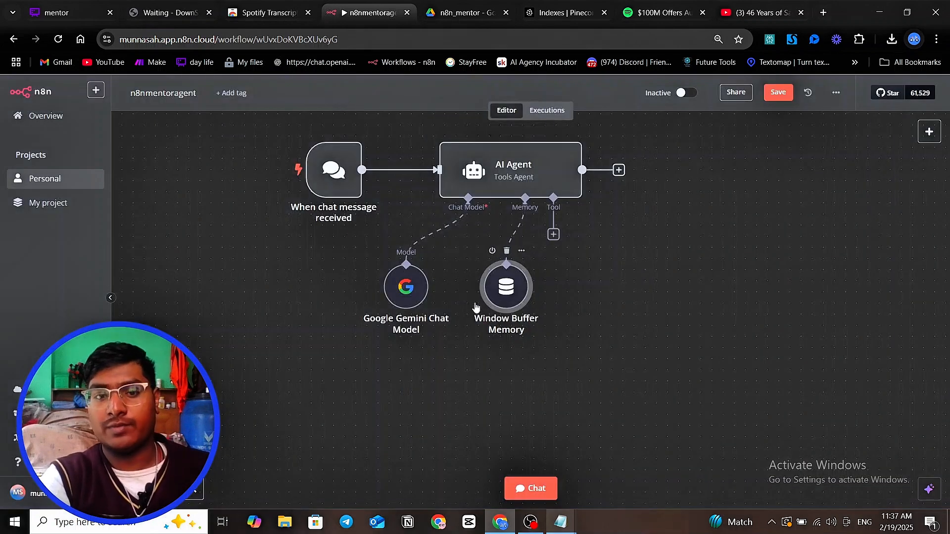
pyautogui.click(553, 236)
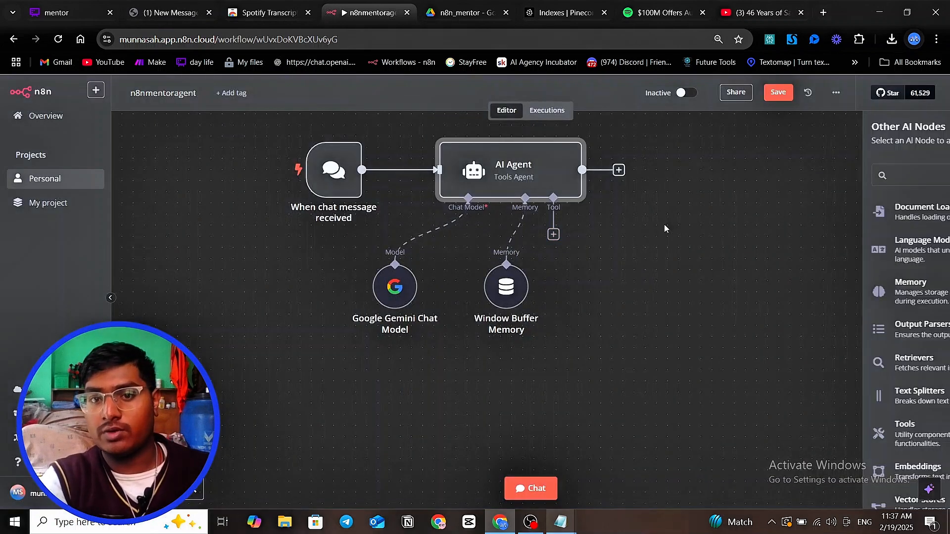
pyautogui.write('pin')
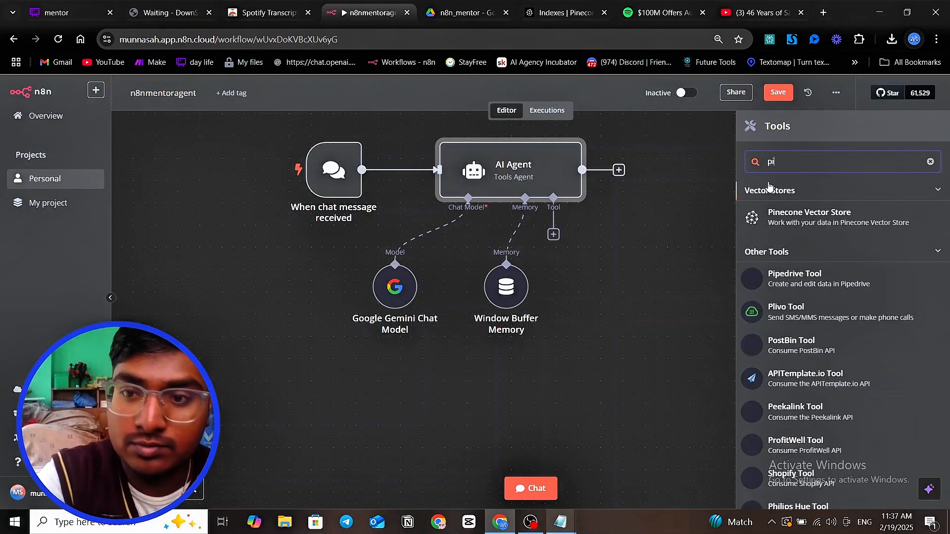
pyautogui.click(803, 220)
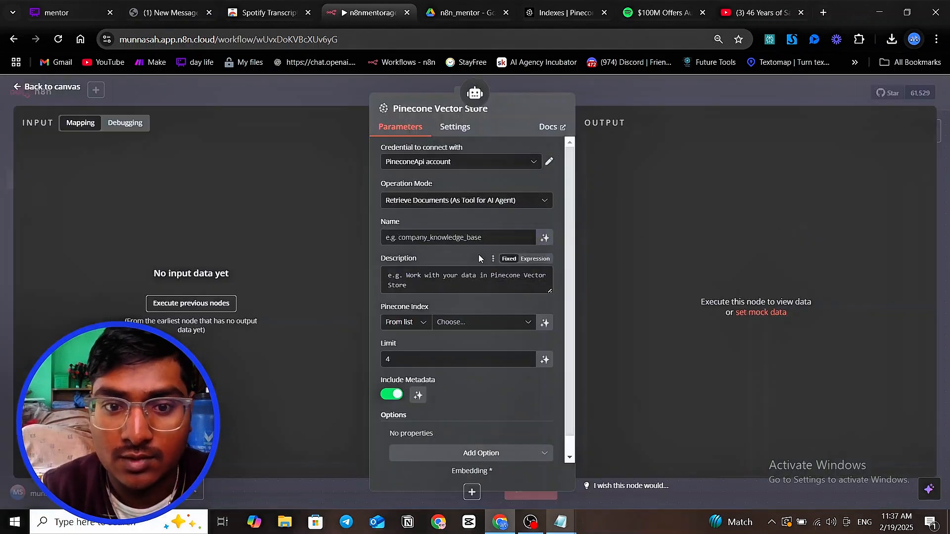
pyautogui.click(631, 83)
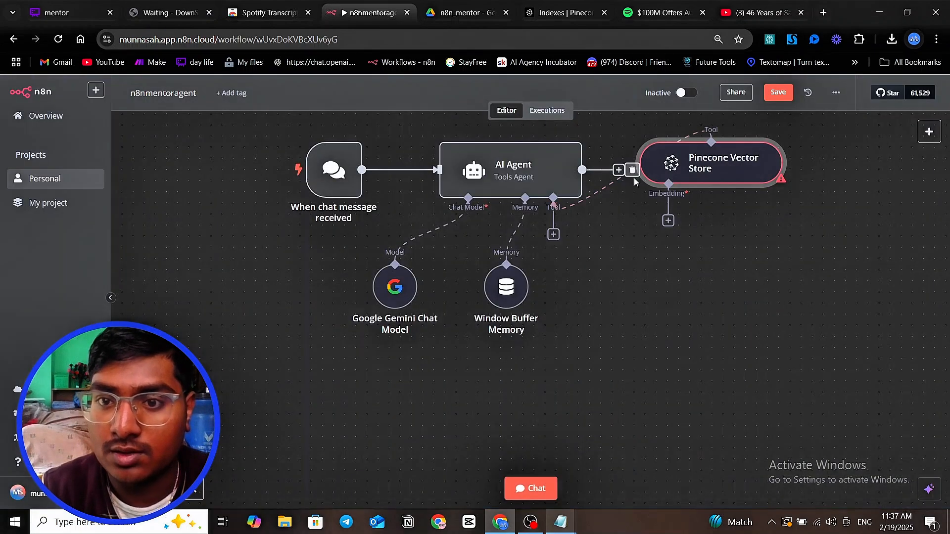
pyautogui.rightClick(713, 169)
pyautogui.click(728, 341)
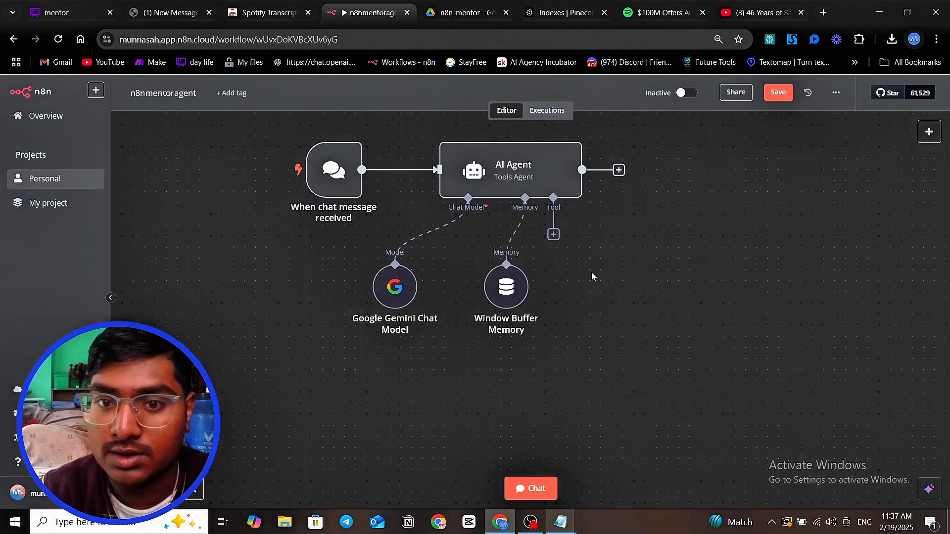
# Step: Attach a Vector Store Question Answer Tool to the AI Agent's tool input and name its data Wisdom
pyautogui.click(556, 236)
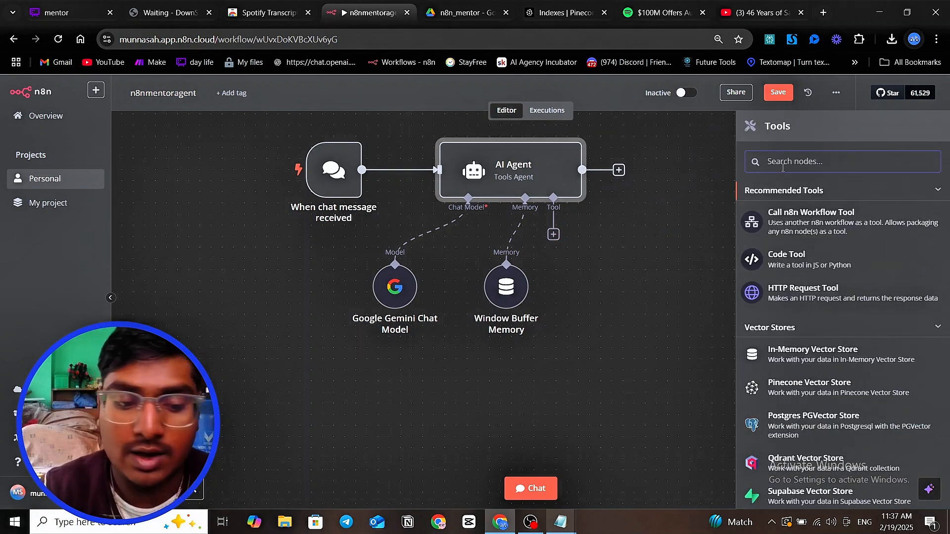
pyautogui.write('ans')
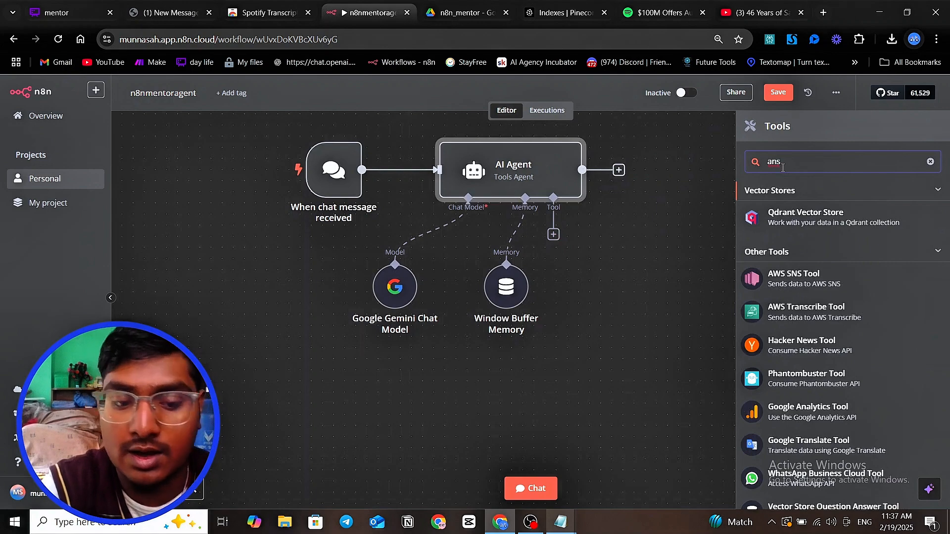
pyautogui.write('we')
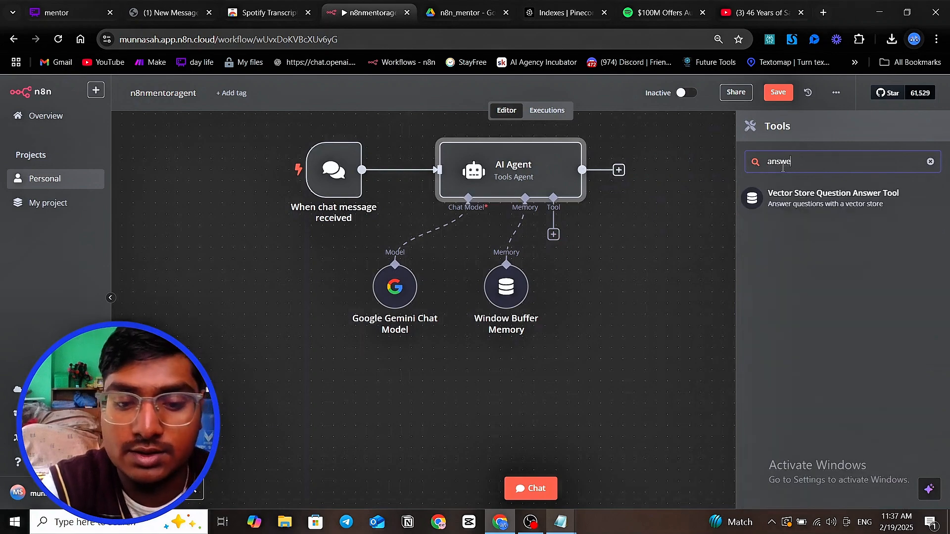
pyautogui.click(846, 200)
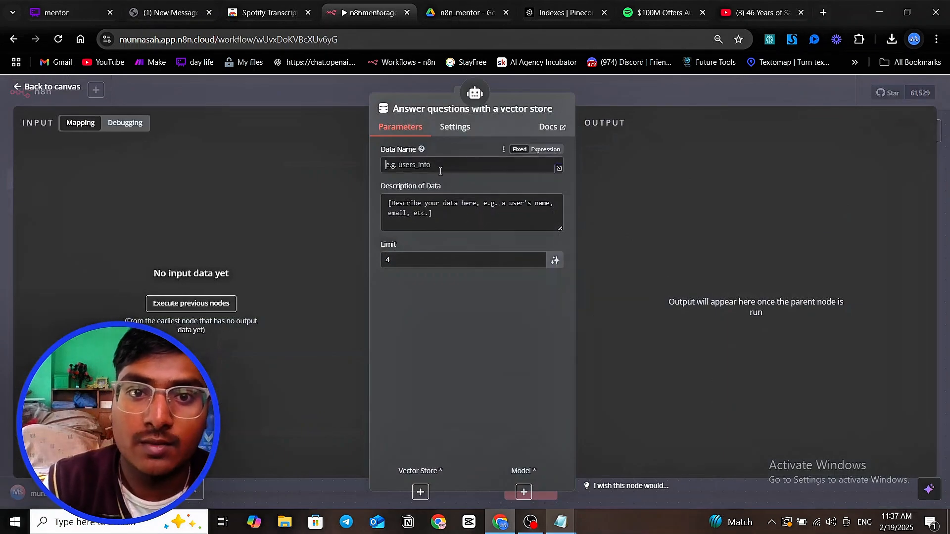
pyautogui.write('use')
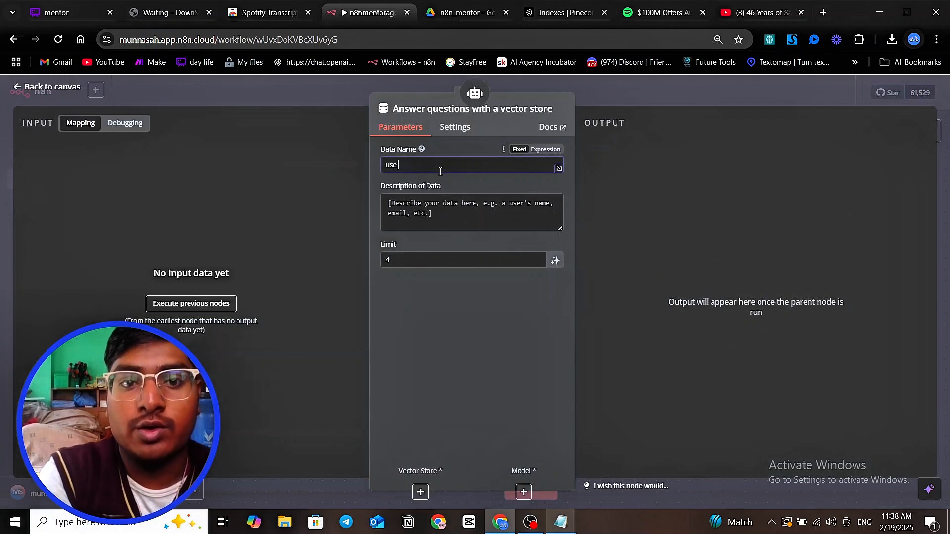
pyautogui.press('BackSpace')
pyautogui.press('BackSpace')
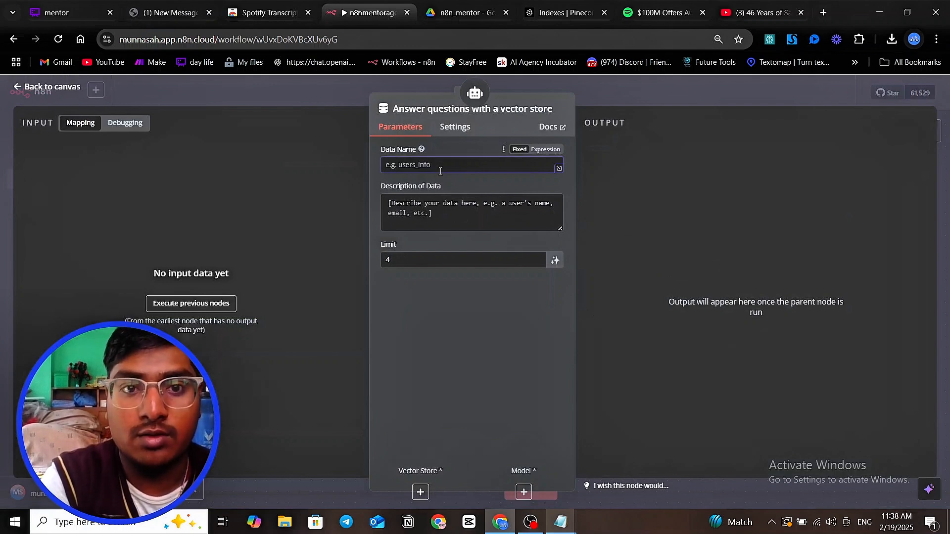
pyautogui.write('M')
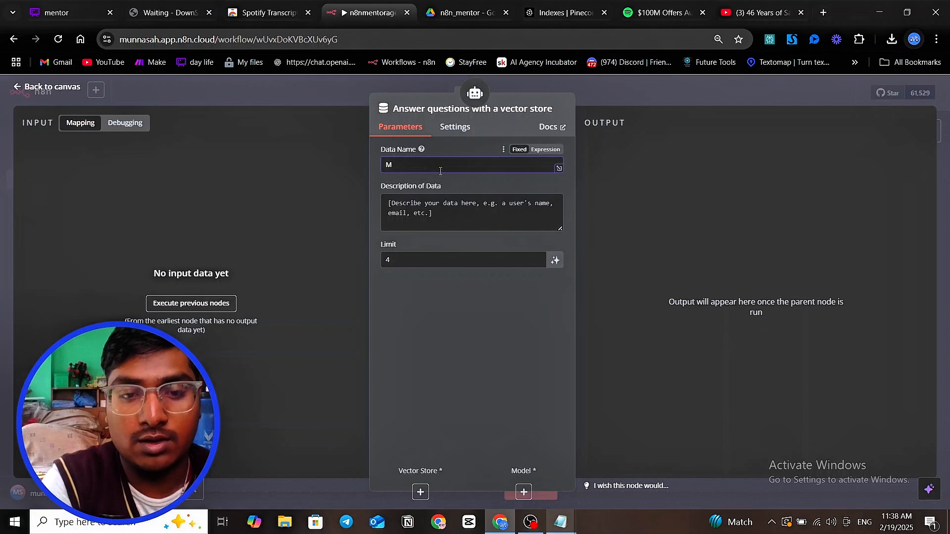
pyautogui.press('BackSpace')
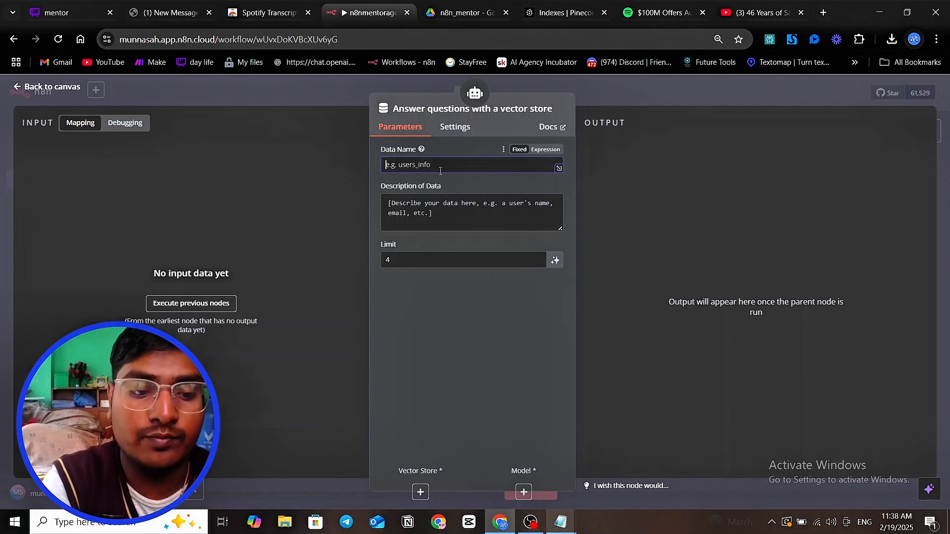
pyautogui.write('Wisdom')
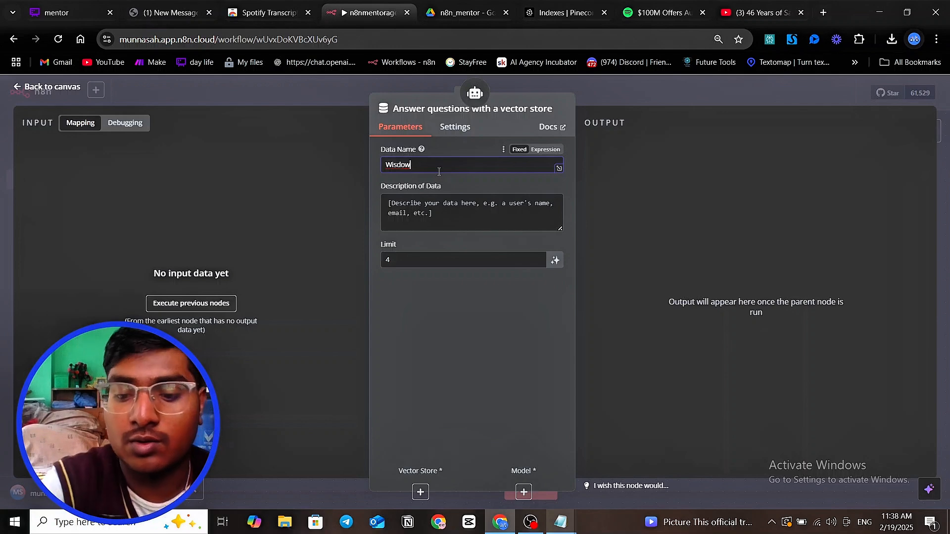
# Step: Describe the tool's data as "use it to get all answer like marketing , sales ," and return to the canvas
pyautogui.click(441, 209)
pyautogui.write('use it')
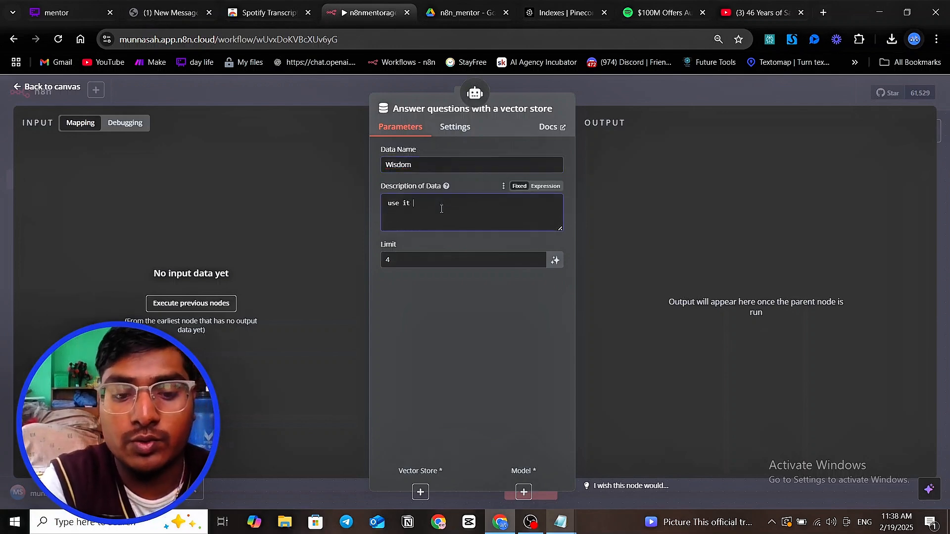
pyautogui.write(' to ')
pyautogui.write('d')
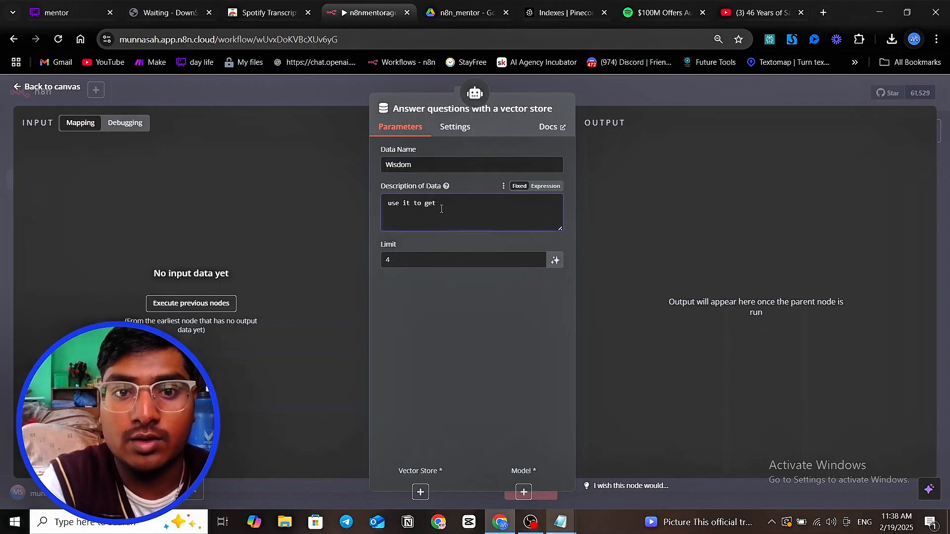
pyautogui.write('et all answer')
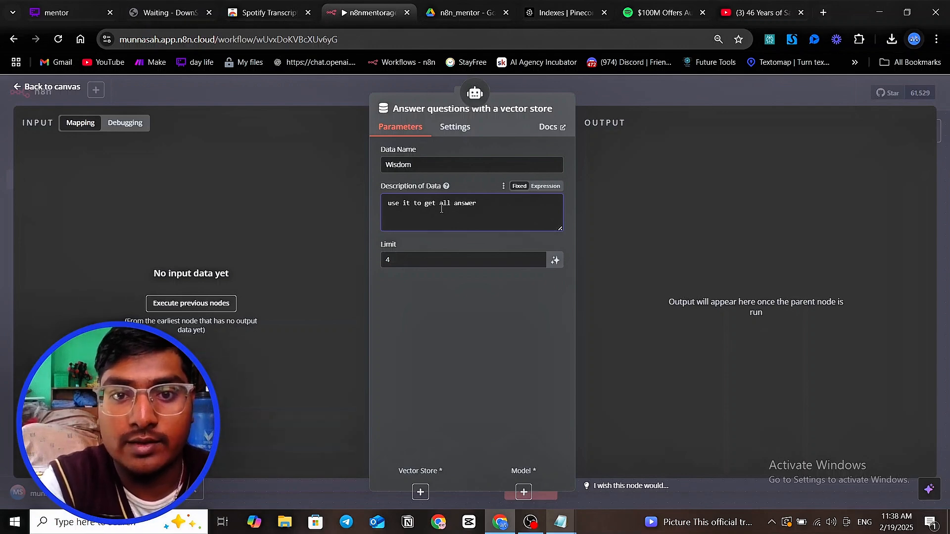
pyautogui.write(' like ma')
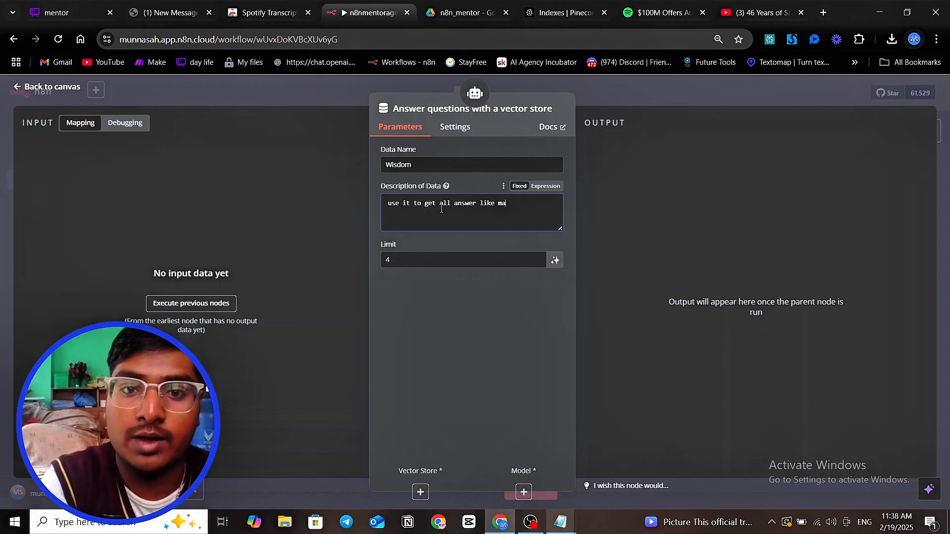
pyautogui.write('rketing ')
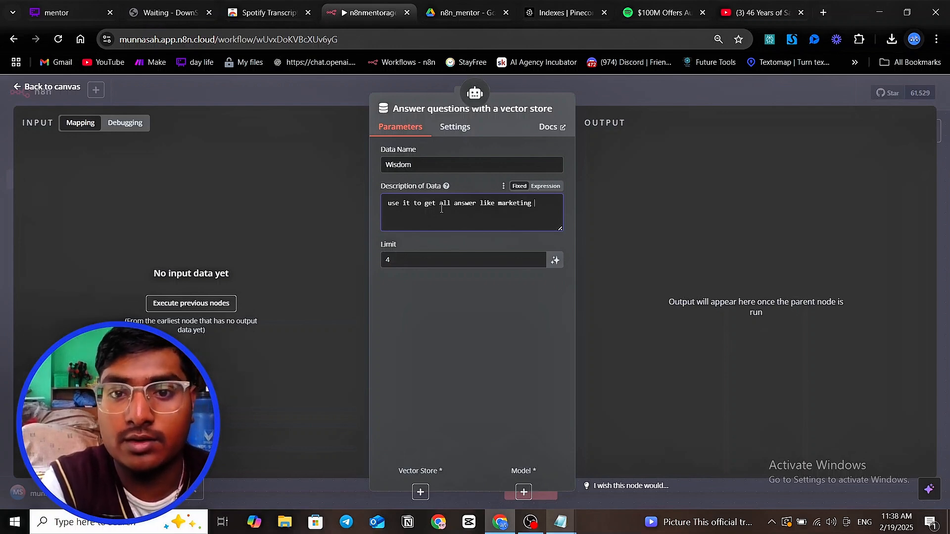
pyautogui.write(', as')
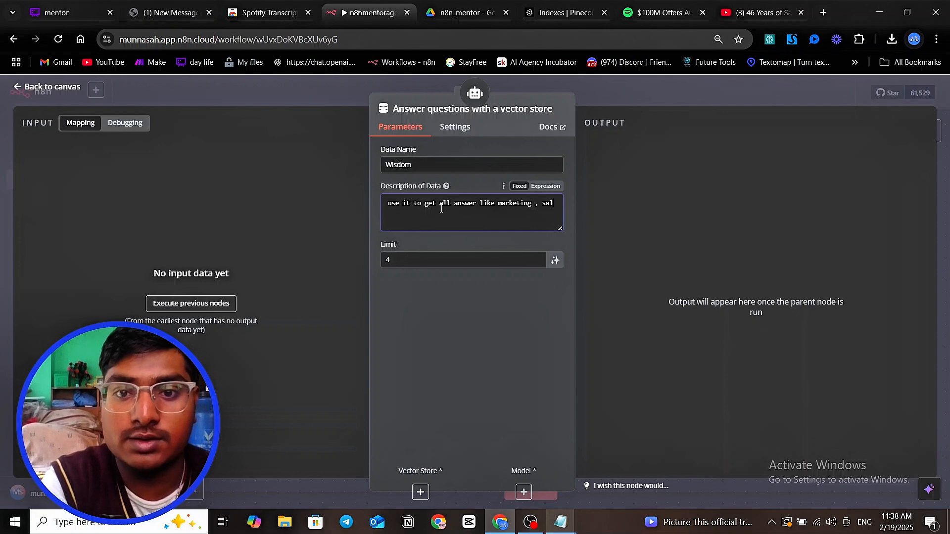
pyautogui.write('sales ,')
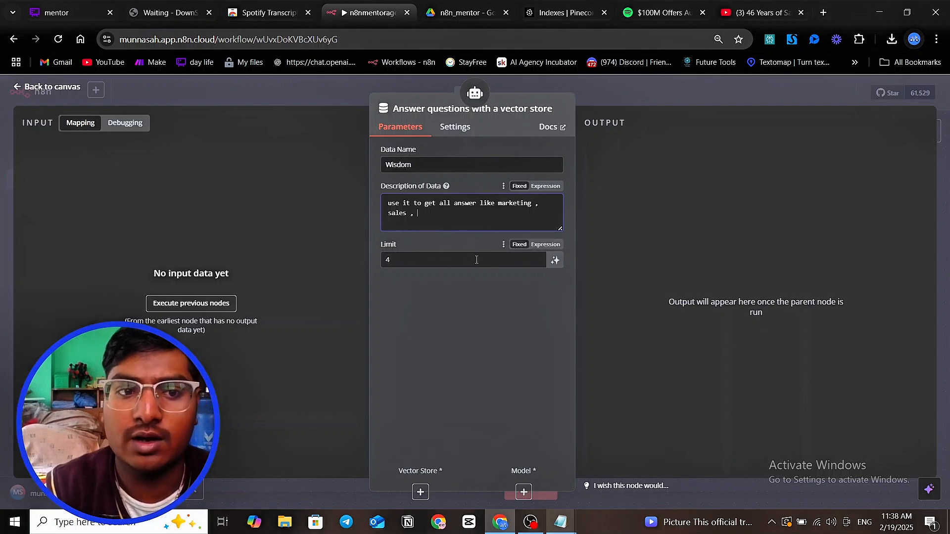
pyautogui.click(644, 89)
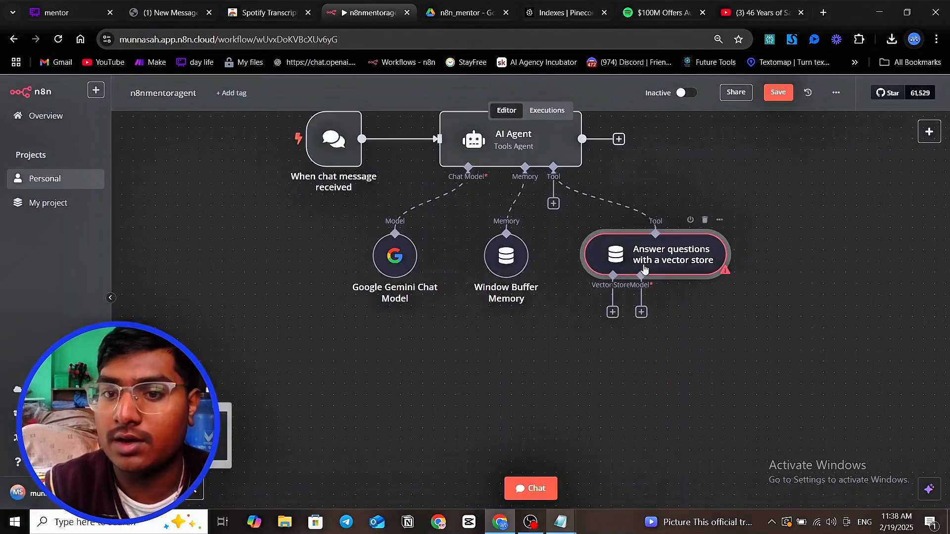
# Step: Attach a Google Gemini Chat Model using models/gemini-2.0-flash-exp to the vector store question tool, and place it below the tool
pyautogui.click(641, 312)
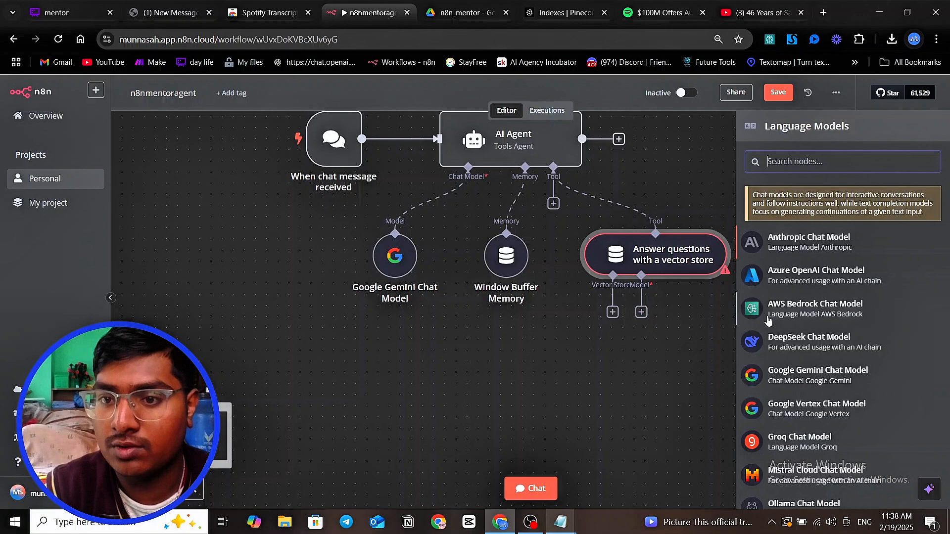
pyautogui.click(826, 381)
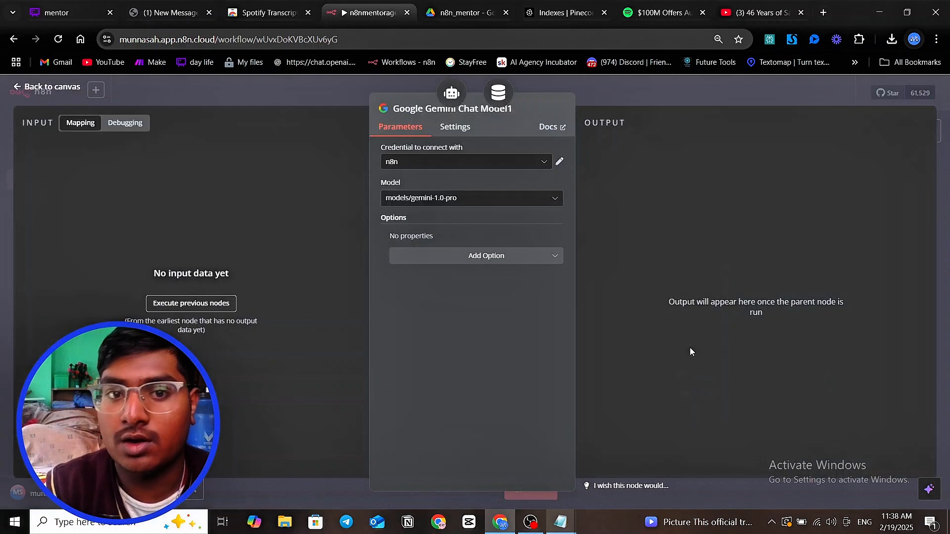
pyautogui.click(491, 204)
pyautogui.scroll(-10, 499, 308)
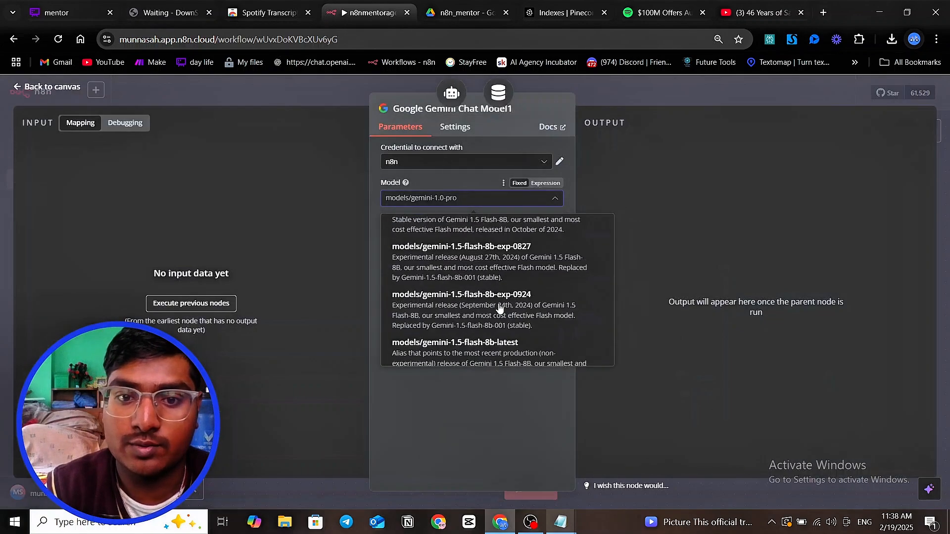
pyautogui.scroll(-5, 499, 308)
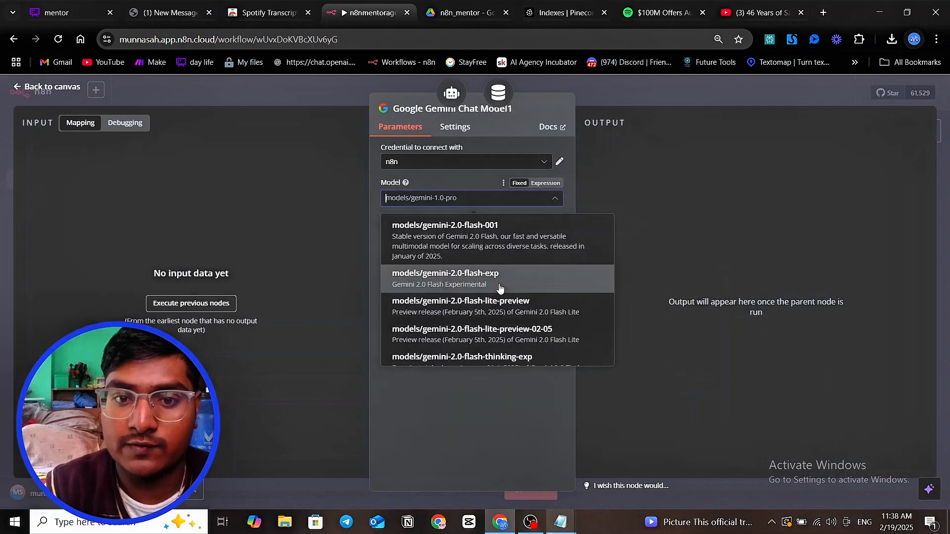
pyautogui.click(499, 282)
pyautogui.click(653, 79)
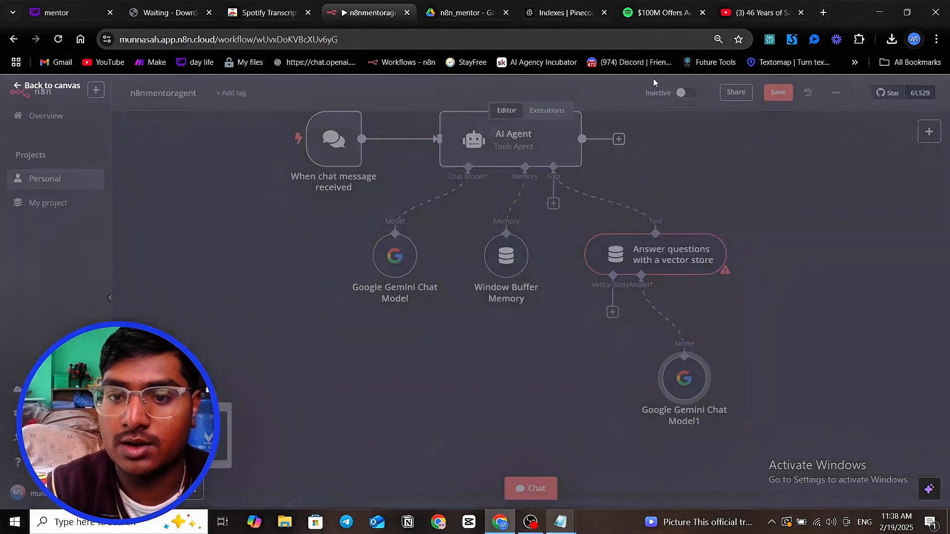
pyautogui.moveTo(670, 370); pyautogui.dragTo(693, 348)
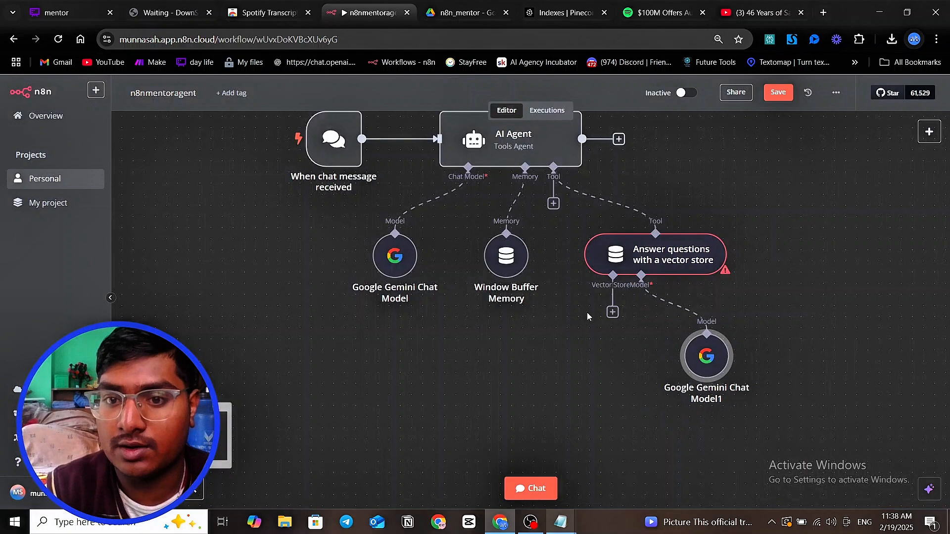
# Step: Attach a Pinecone Vector Store using the n8nmentor index to the question tool, and place it below the tool beside the Gemini model
pyautogui.click(612, 312)
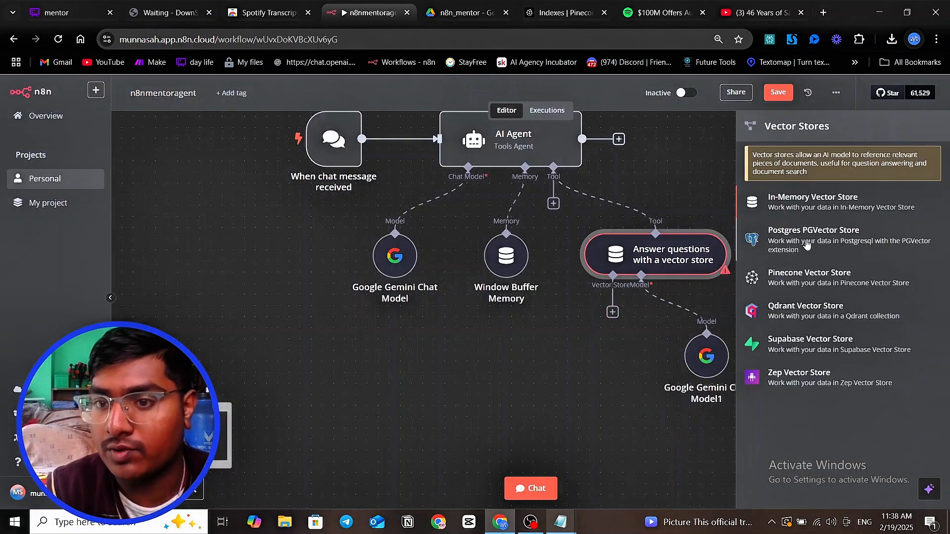
pyautogui.click(798, 275)
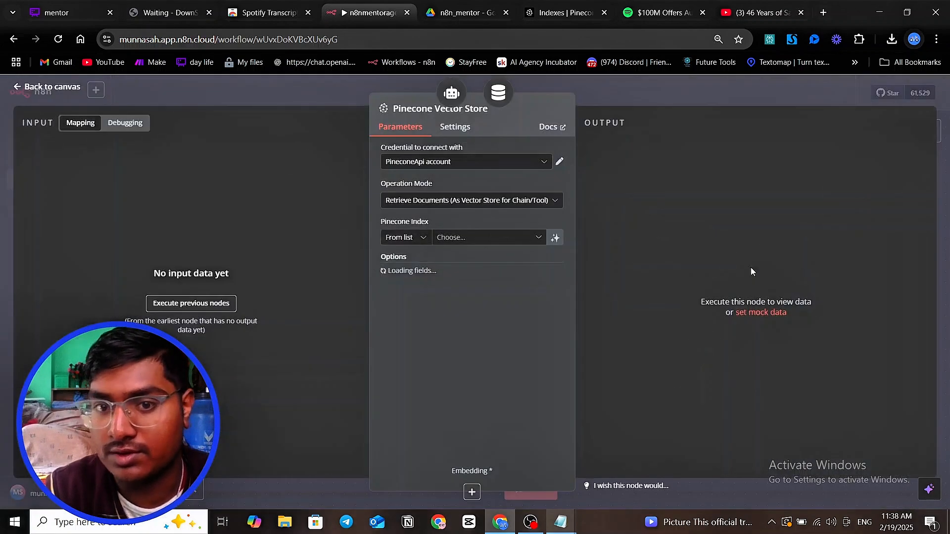
pyautogui.click(478, 238)
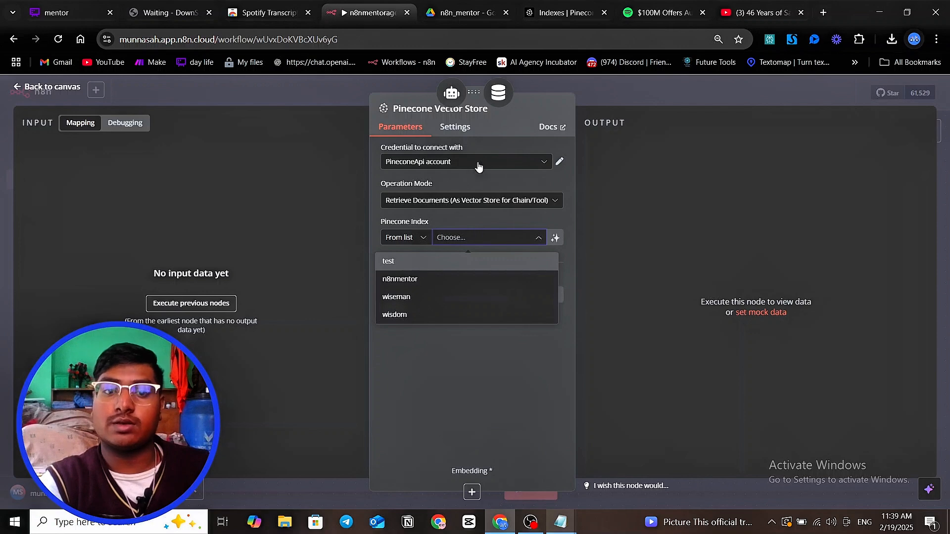
pyautogui.click(414, 280)
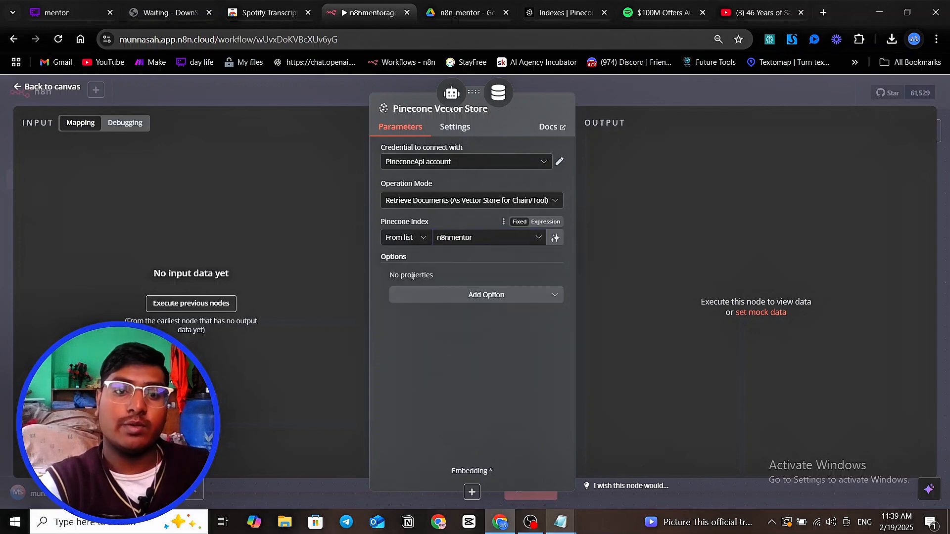
pyautogui.click(638, 88)
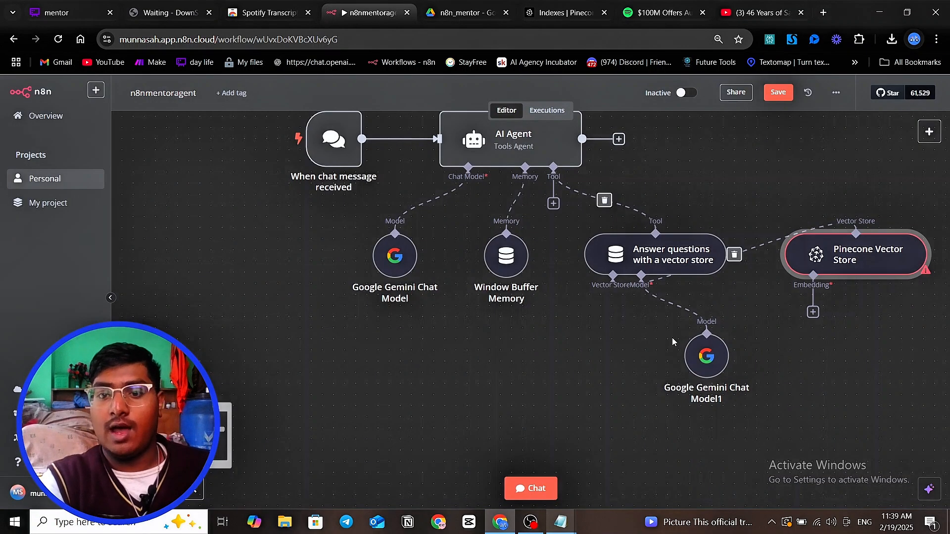
pyautogui.moveTo(861, 256); pyautogui.dragTo(551, 368)
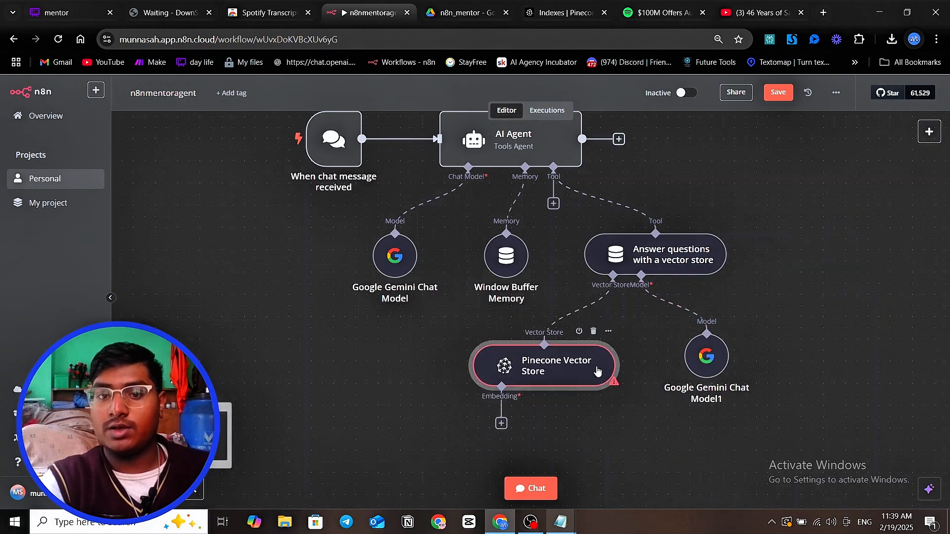
# Step: Attach a Google Gemini embeddings node using models/text-embedding-004 to the Pinecone Vector Store and return to the canvas
pyautogui.scroll(-3, 600, 373)
pyautogui.click(502, 331)
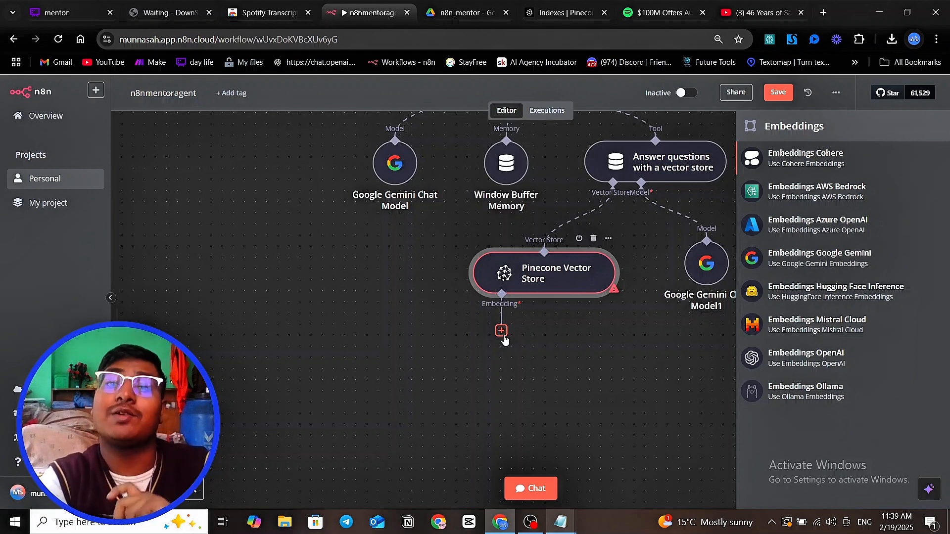
pyautogui.click(819, 267)
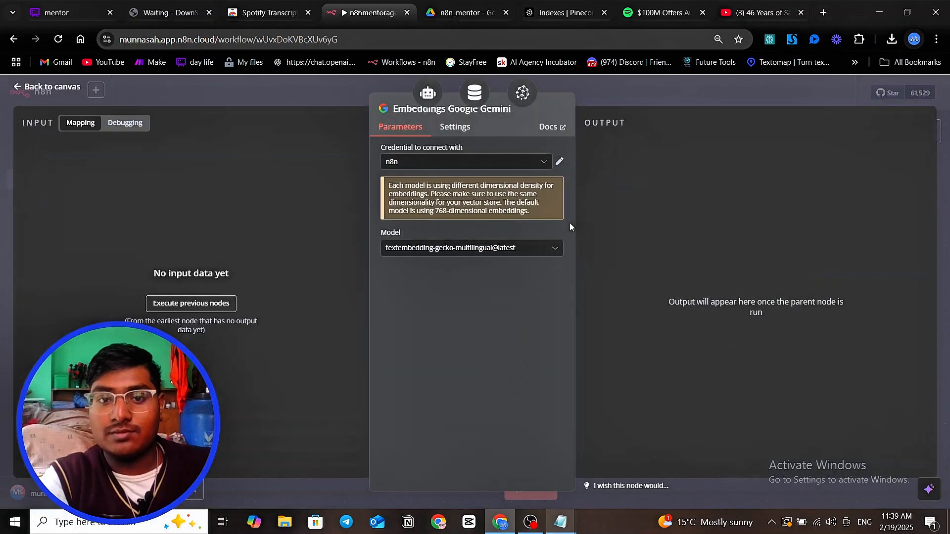
pyautogui.click(493, 252)
pyautogui.click(460, 332)
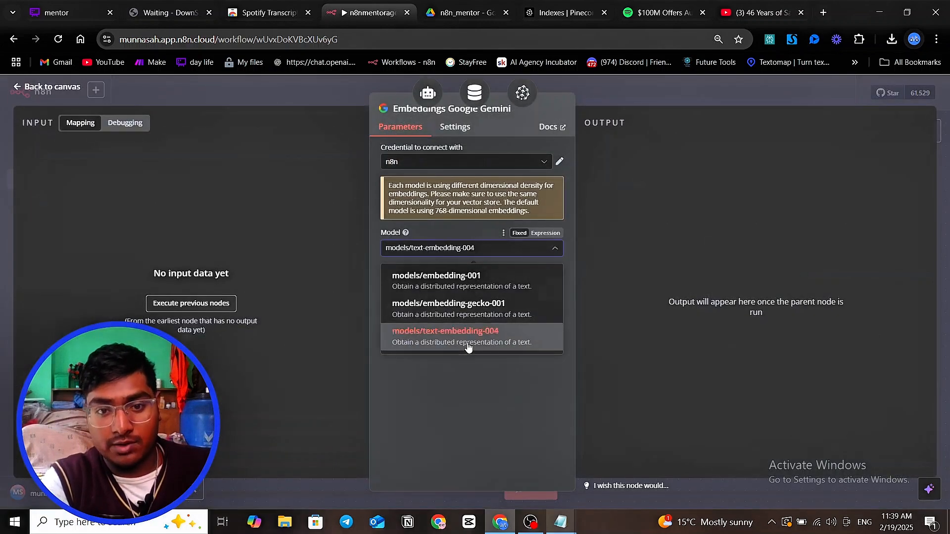
pyautogui.click(621, 97)
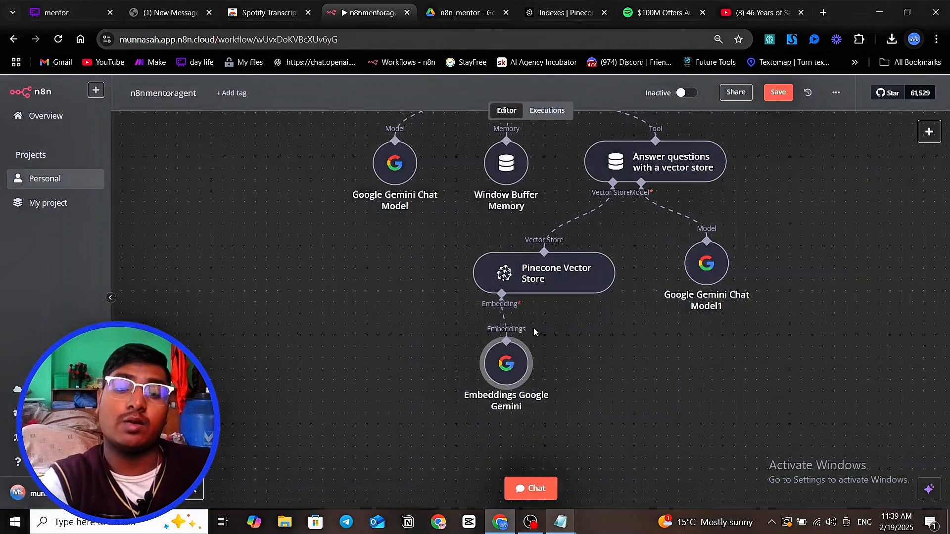
# Step: Arrange the Gemini embeddings node below the Pinecone Vector Store and shift the vector store slightly toward the second Gemini model
pyautogui.scroll(1, 652, 331)
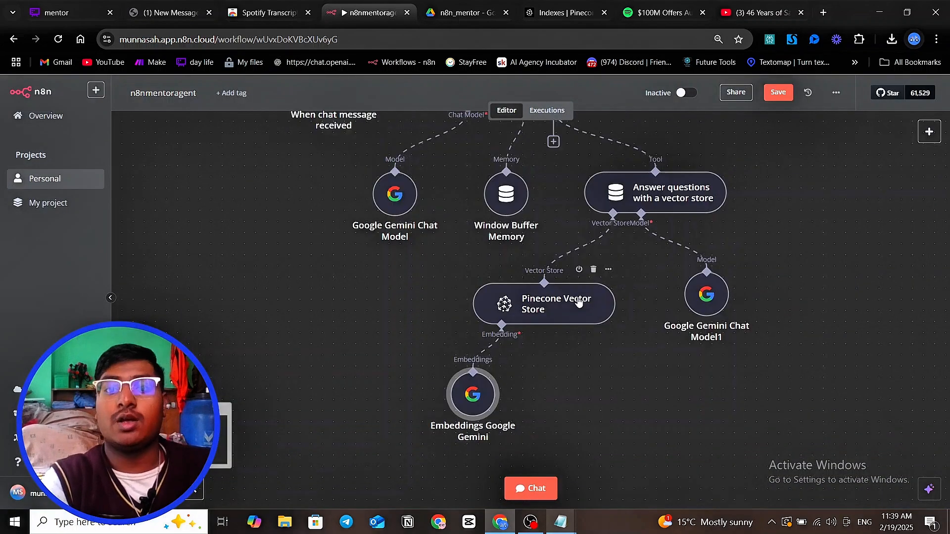
pyautogui.moveTo(583, 303); pyautogui.dragTo(602, 301)
pyautogui.scroll(2, 720, 285)
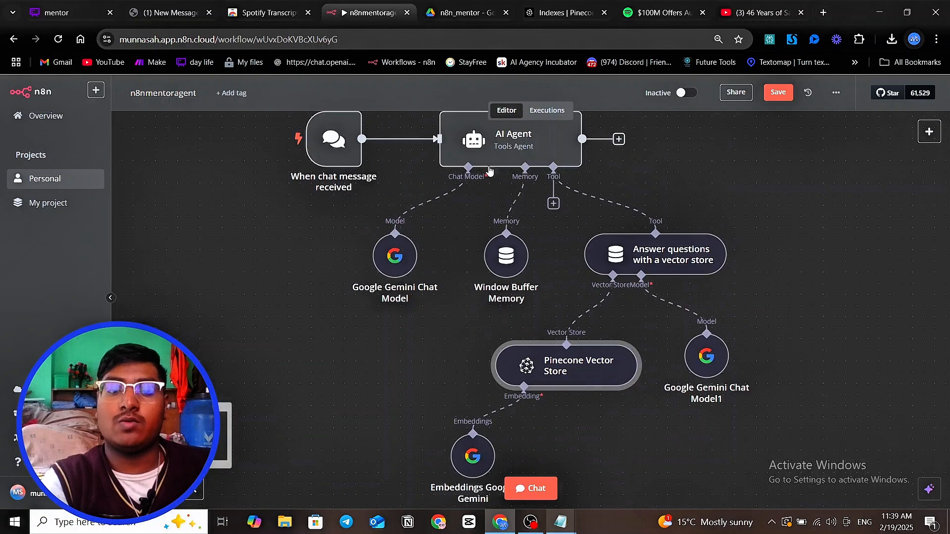
pyautogui.scroll(-1, 480, 183)
pyautogui.scroll(1, 404, 295)
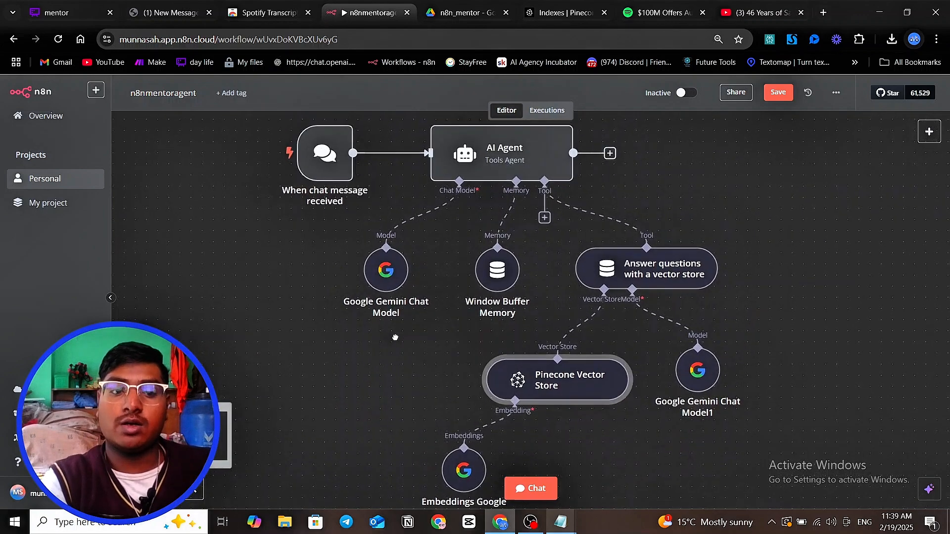
pyautogui.doubleClick(472, 151)
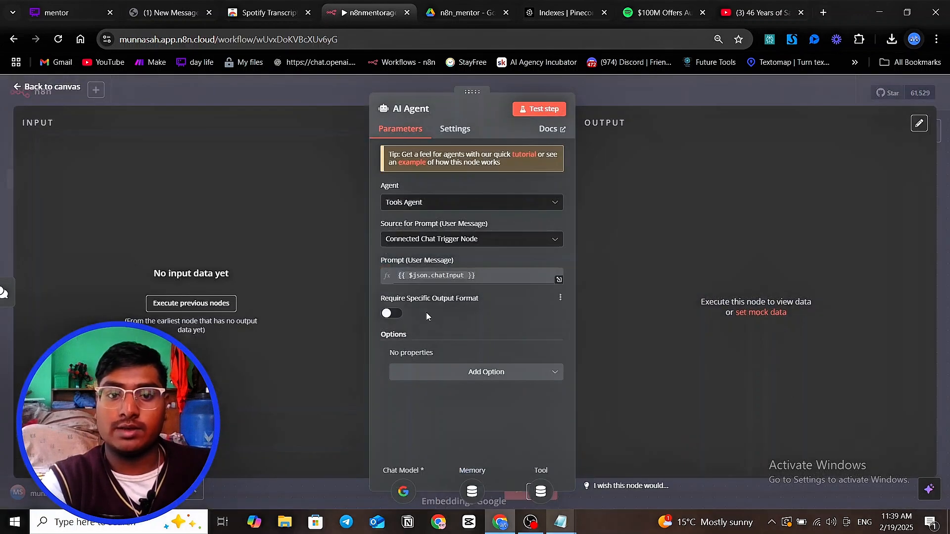
pyautogui.click(469, 376)
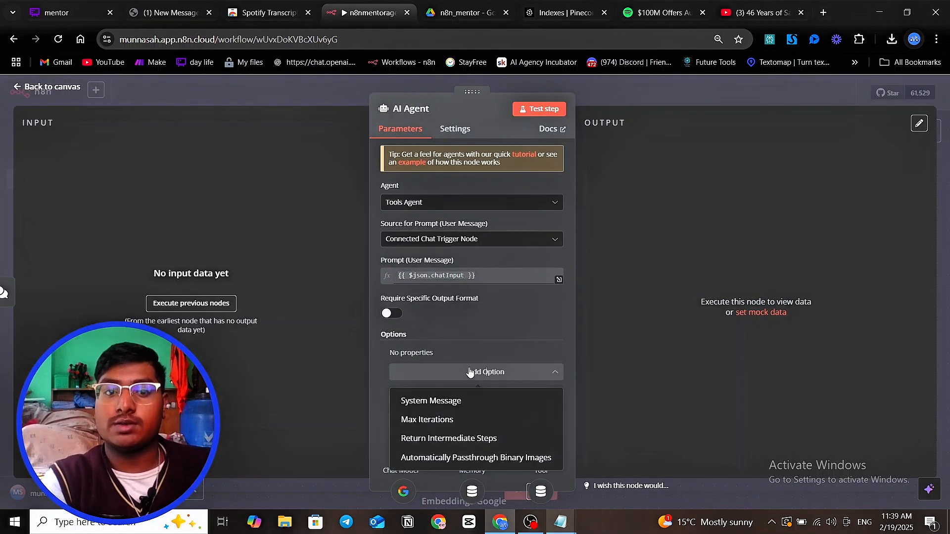
pyautogui.click(420, 204)
pyautogui.click(577, 84)
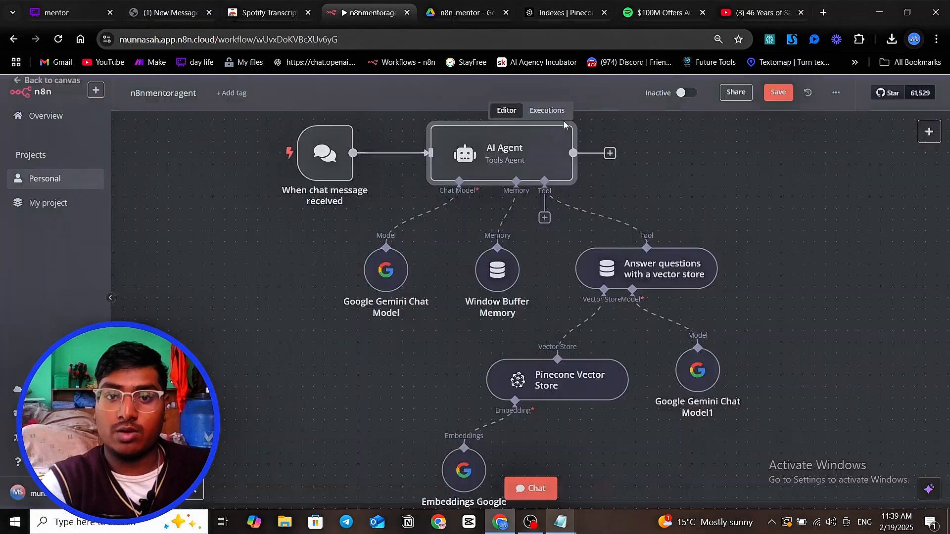
# Step: Keep Connected Chat Trigger Node as the AI Agent's prompt source and add the System Message option
pyautogui.scroll(2, 515, 251)
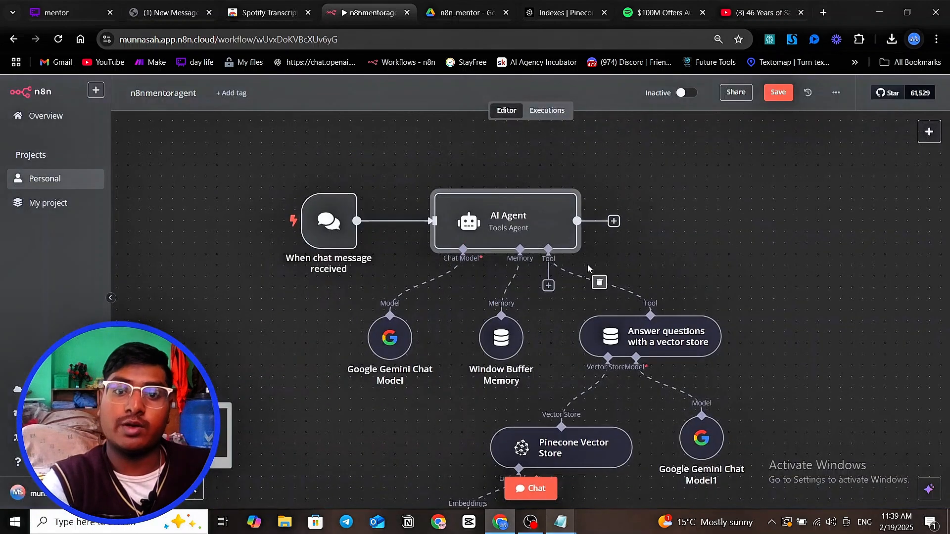
pyautogui.doubleClick(508, 218)
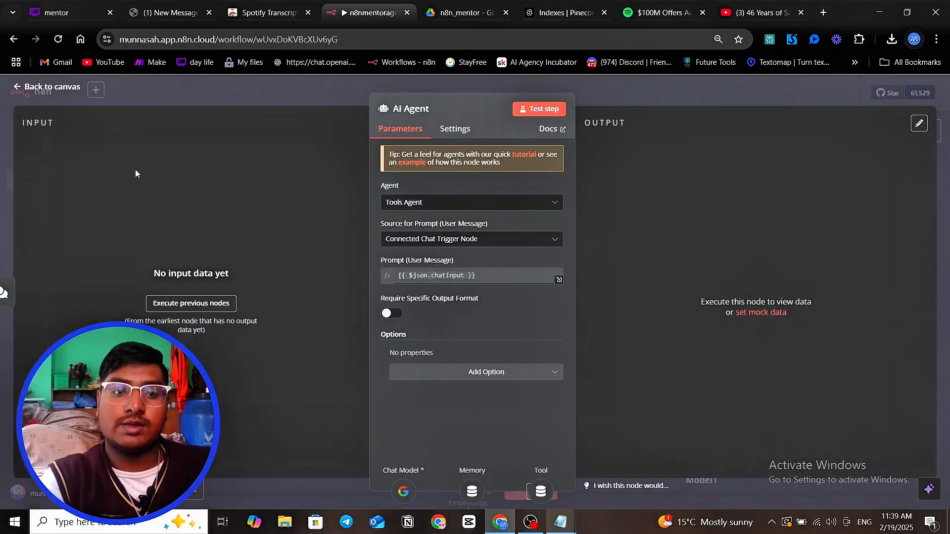
pyautogui.click(441, 240)
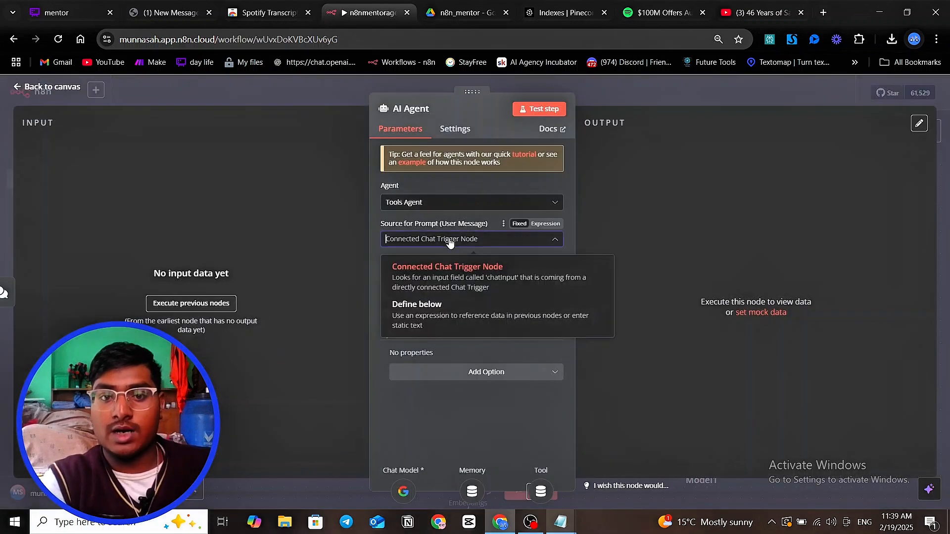
pyautogui.click(452, 266)
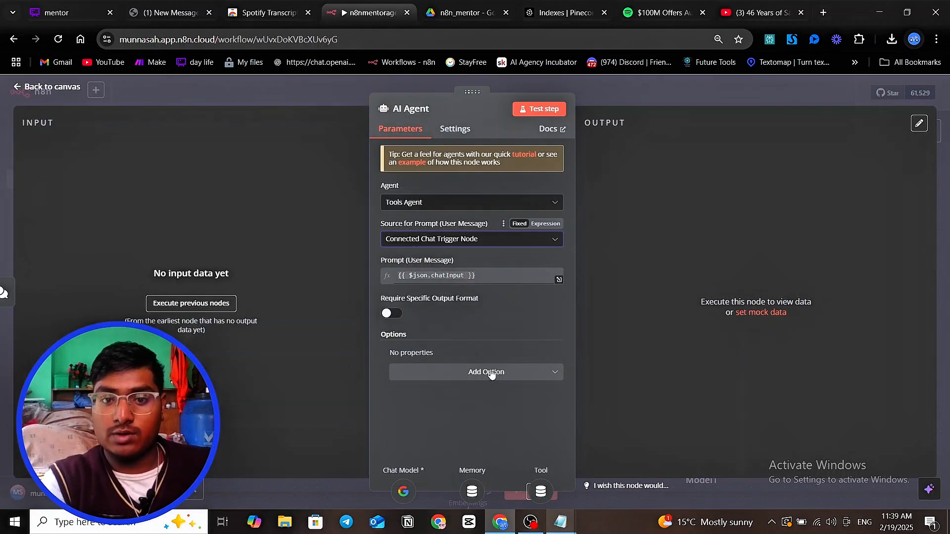
pyautogui.click(510, 374)
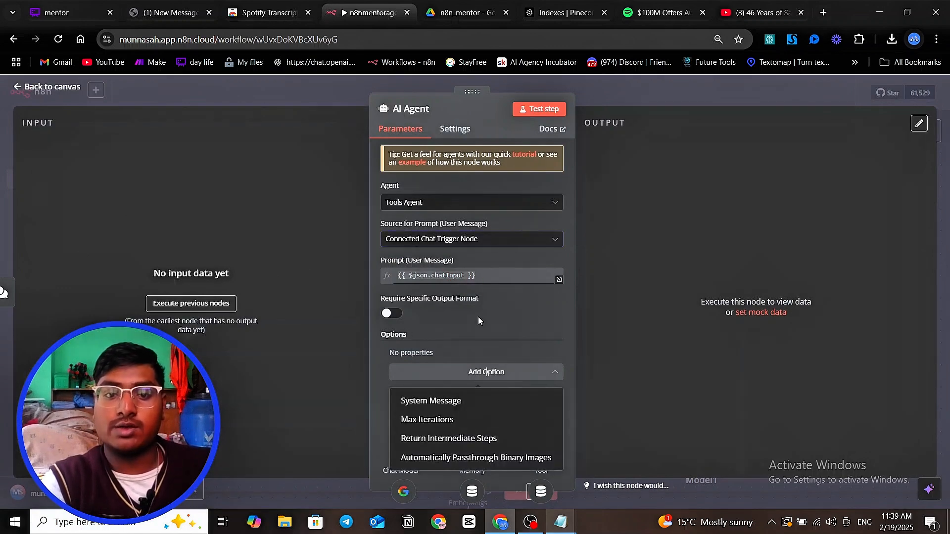
pyautogui.click(431, 402)
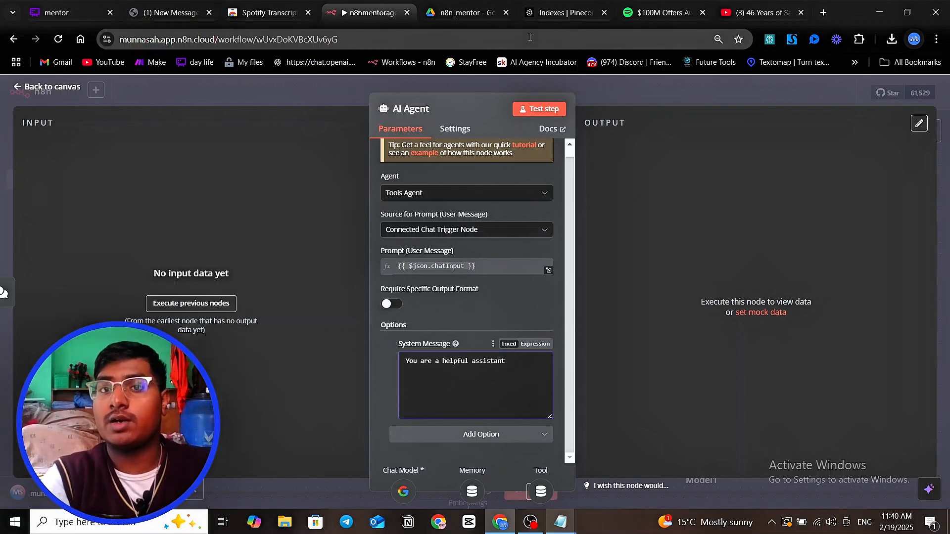
# Step: Open ChatGPT in a new tab and draft the request "write a ai agent prompt to get information only by using tool know"
pyautogui.click(823, 13)
pyautogui.click(310, 64)
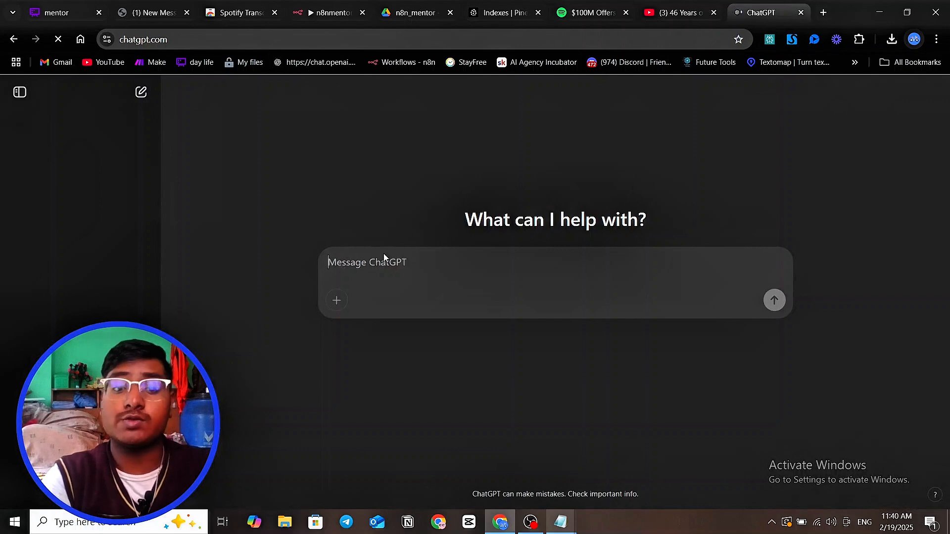
pyautogui.write('wriyte')
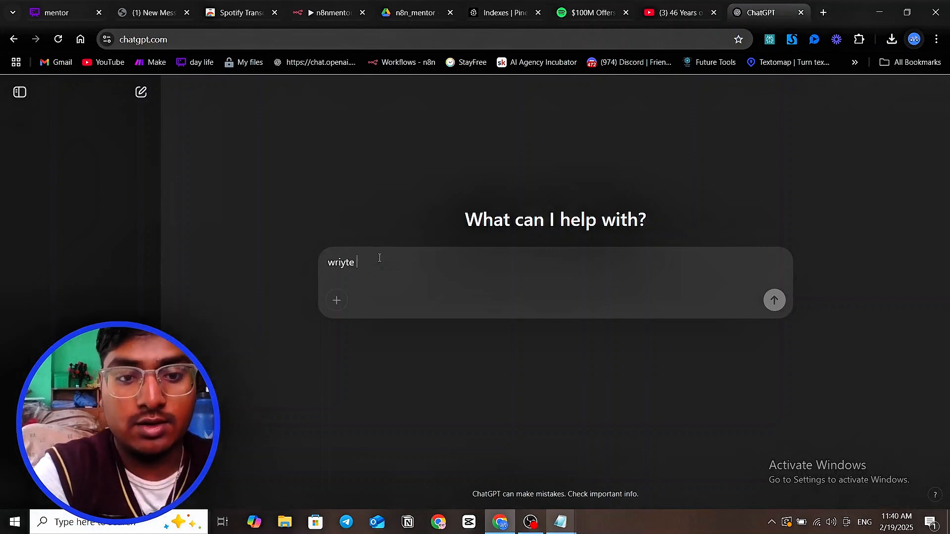
pyautogui.press('BackSpace')
pyautogui.press('BackSpace')
pyautogui.press('BackSpace')
pyautogui.press('BackSpace')
pyautogui.write('te a')
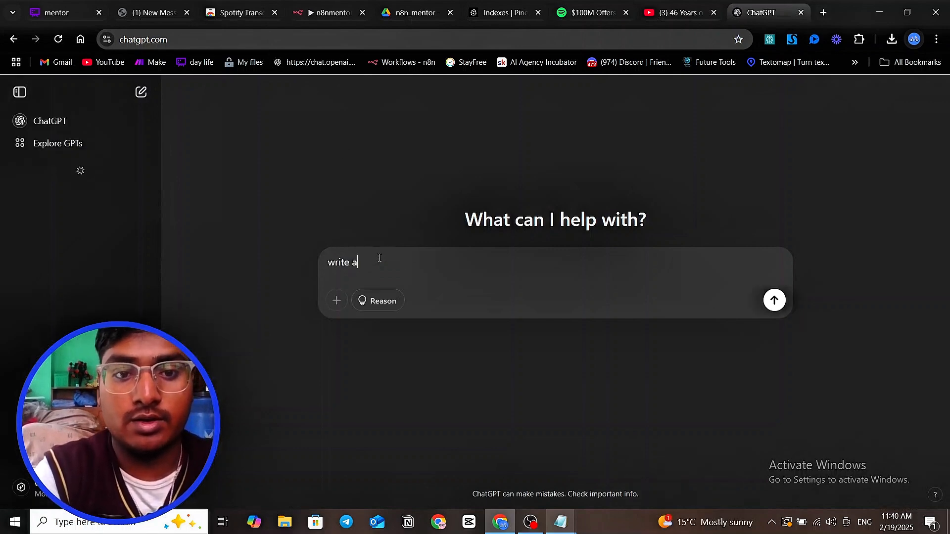
pyautogui.write(' ai g')
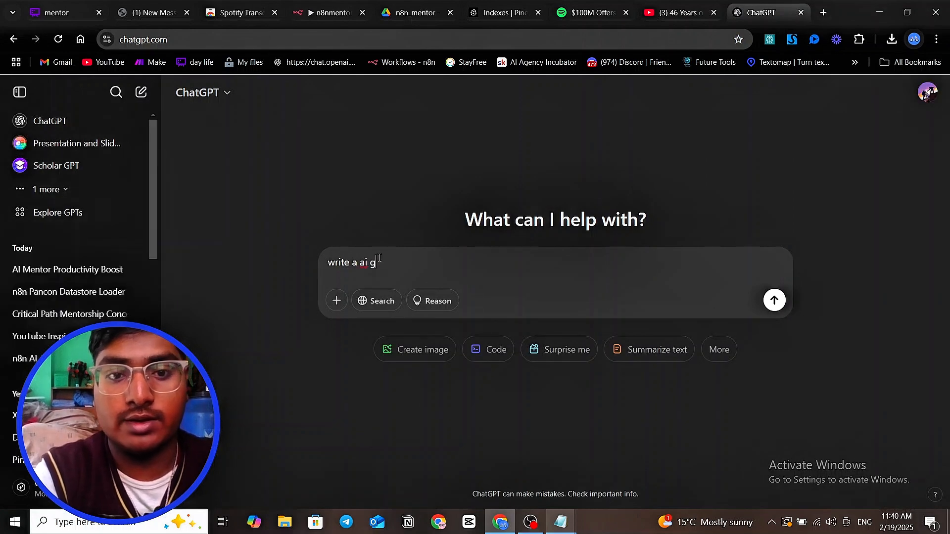
pyautogui.press('BackSpace')
pyautogui.write('agent pr')
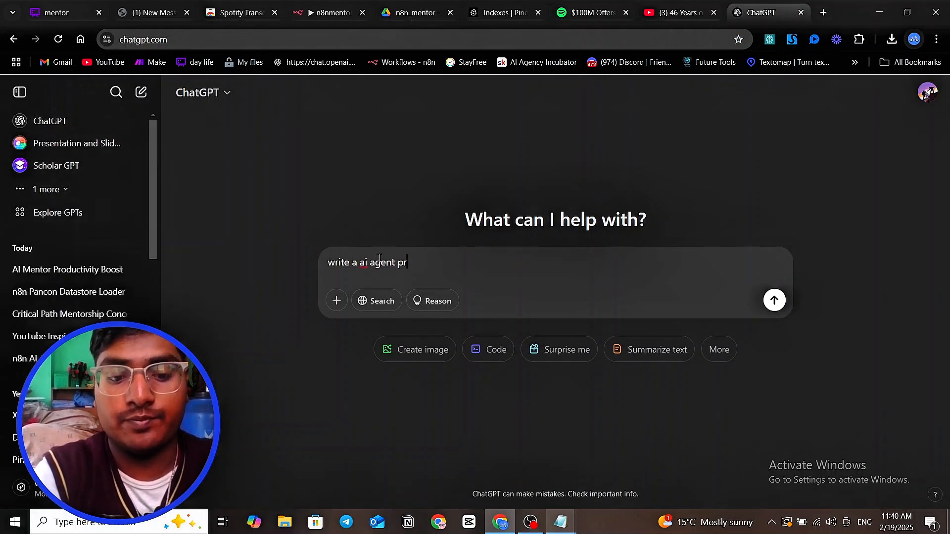
pyautogui.write('ompt ')
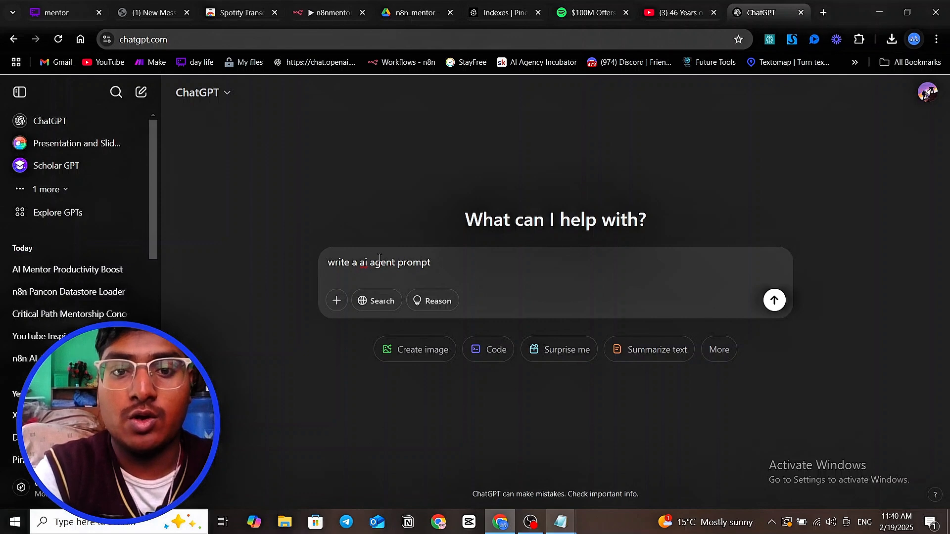
pyautogui.write('f')
pyautogui.press('BackSpace')
pyautogui.write('to ')
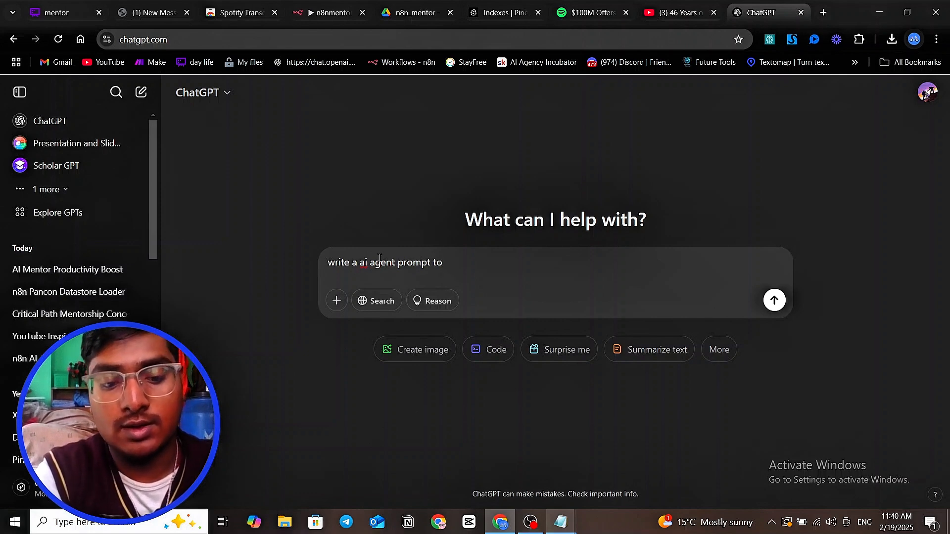
pyautogui.write('get infro')
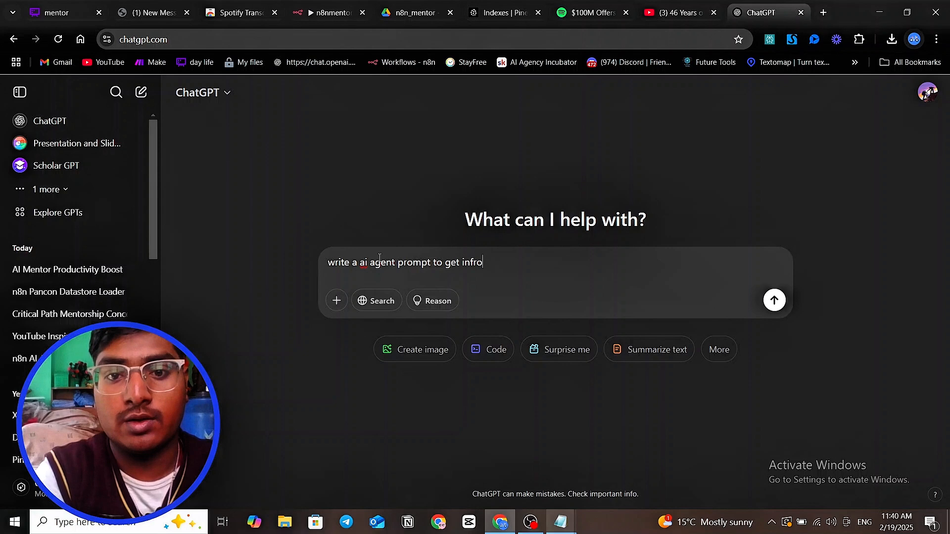
pyautogui.press('BackSpace')
pyautogui.write('orm')
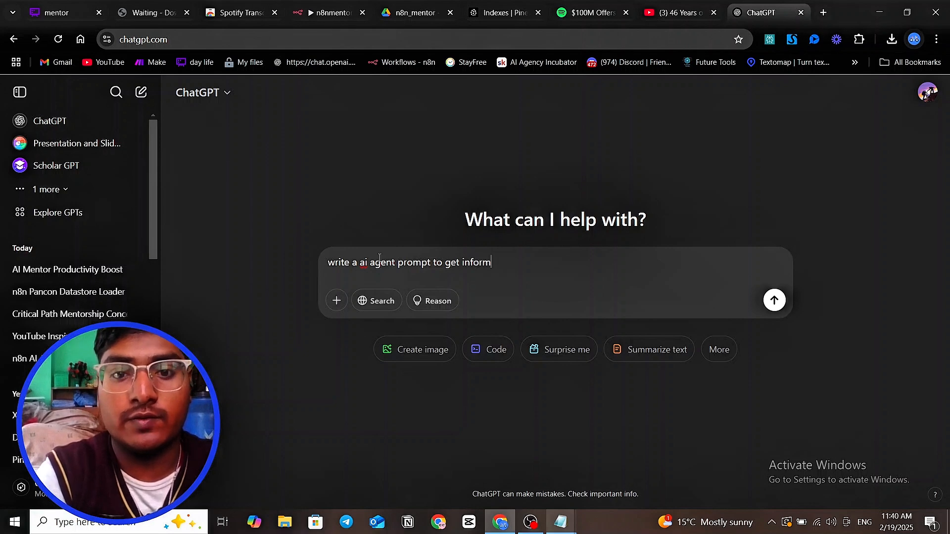
pyautogui.write('ation ')
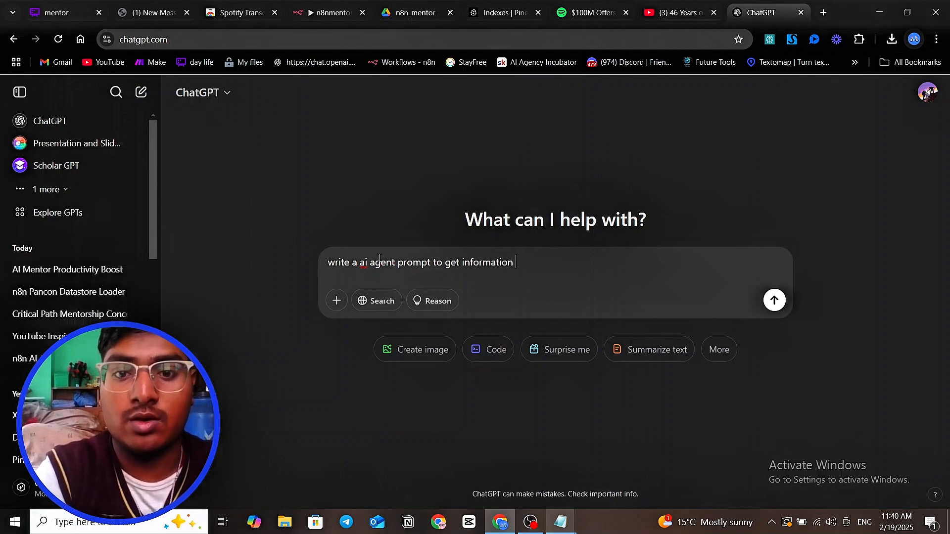
pyautogui.write('only ')
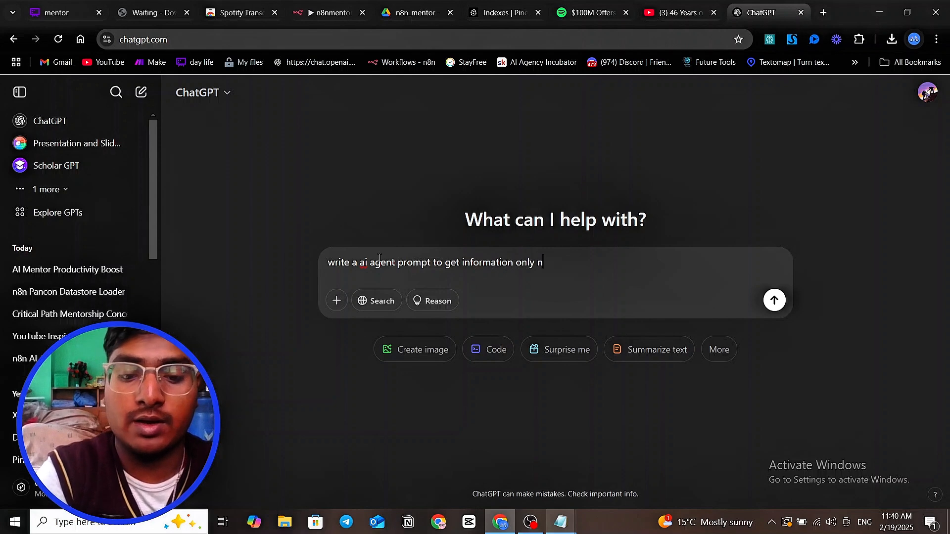
pyautogui.write('by usin g')
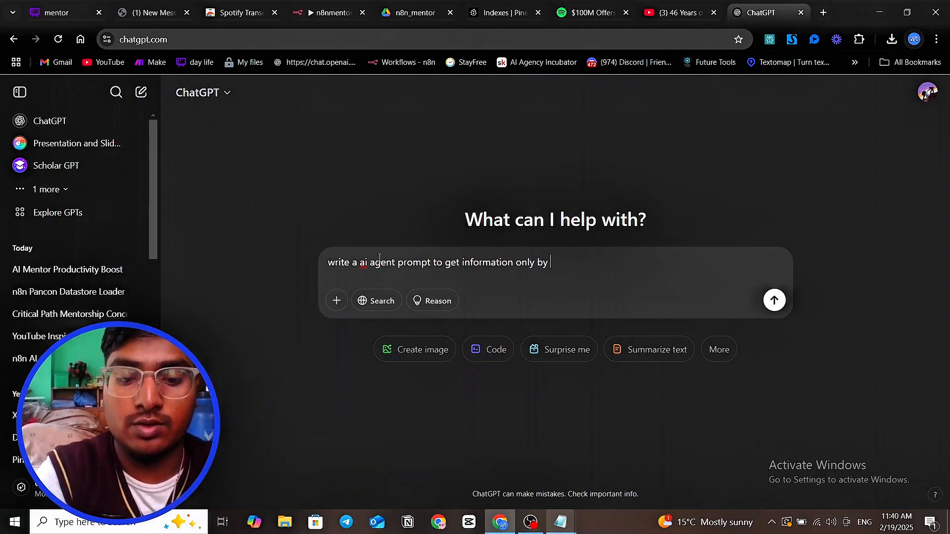
pyautogui.write('g')
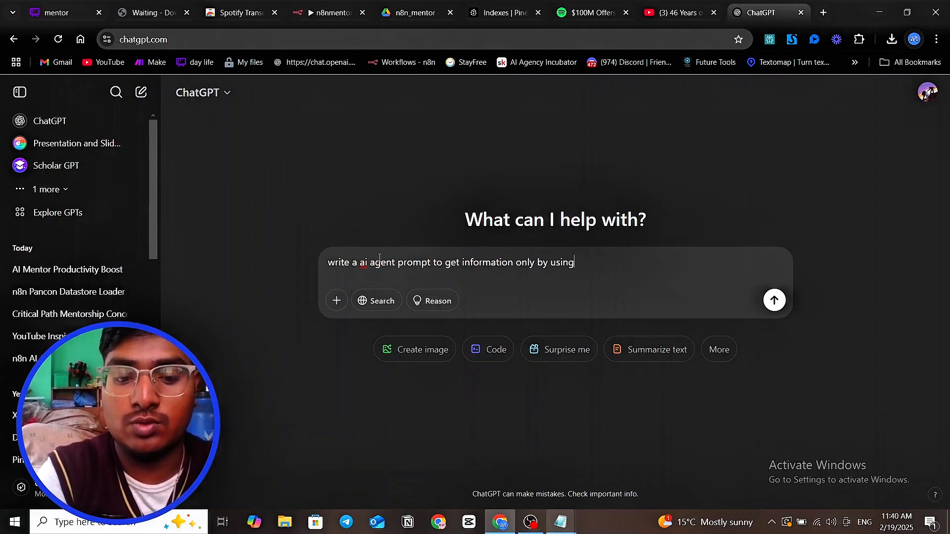
pyautogui.write('tool know v')
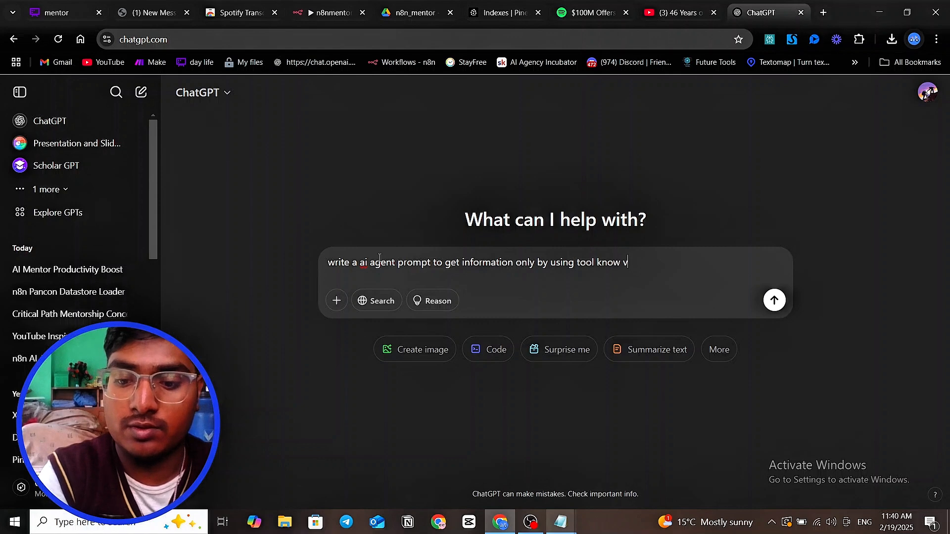
pyautogui.press('BackSpace')
pyautogui.write('pin')
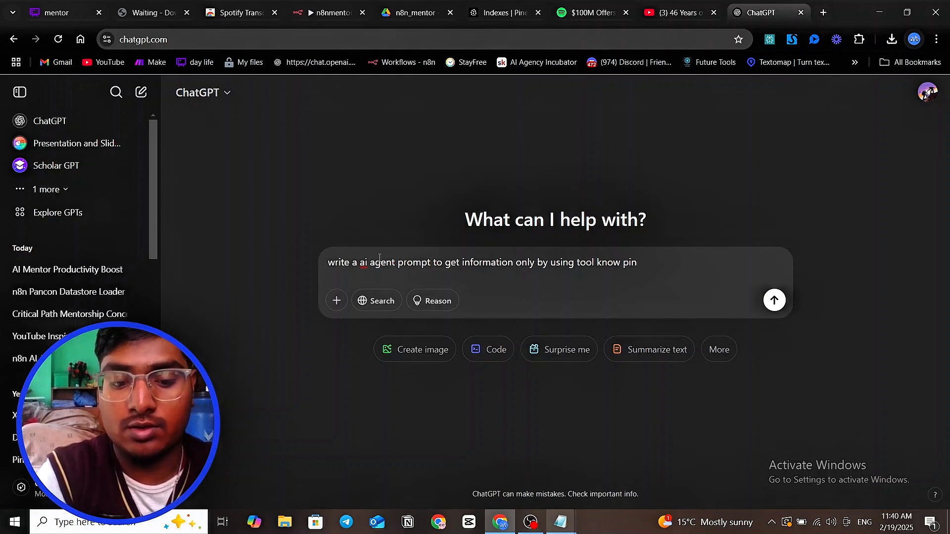
pyautogui.write('econe ve')
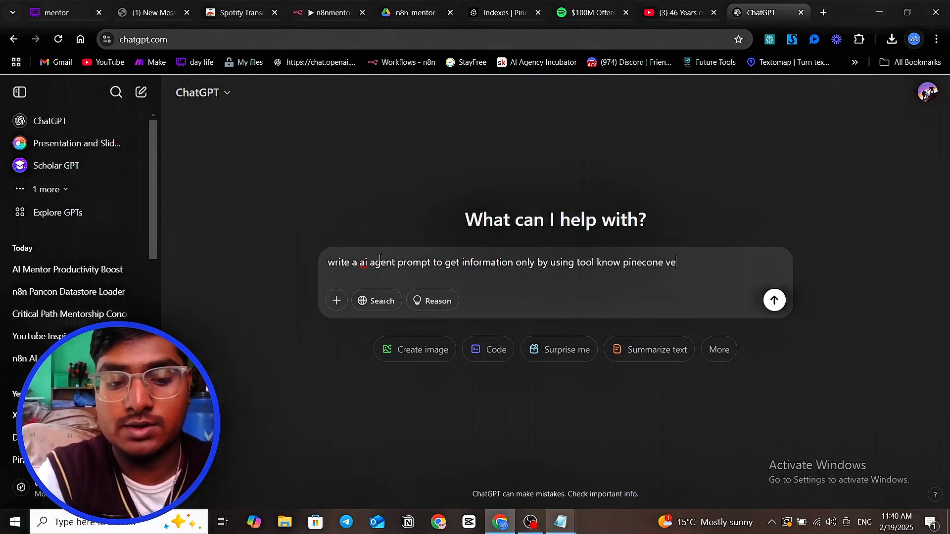
pyautogui.write('tor data')
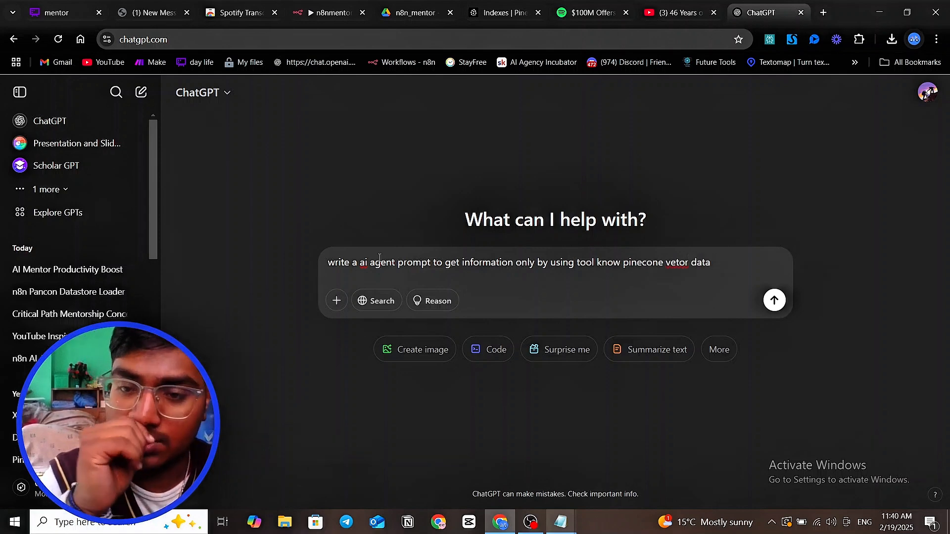
pyautogui.press('BackSpace')
pyautogui.press('BackSpace')
pyautogui.press('BackSpace')
pyautogui.press('BackSpace')
pyautogui.press('BackSpace')
pyautogui.press('BackSpace')
pyautogui.press('BackSpace')
pyautogui.press('BackSpace')
pyautogui.press('BackSpace')
pyautogui.press('BackSpace')
pyautogui.press('BackSpace')
pyautogui.press('BackSpace')
pyautogui.press('BackSpace')
pyautogui.press('BackSpace')
pyautogui.press('BackSpace')
pyautogui.press('BackSpace')
pyautogui.press('BackSpace')
pyautogui.press('BackSpace')
pyautogui.press('BackSpace')
pyautogui.press('BackSpace')
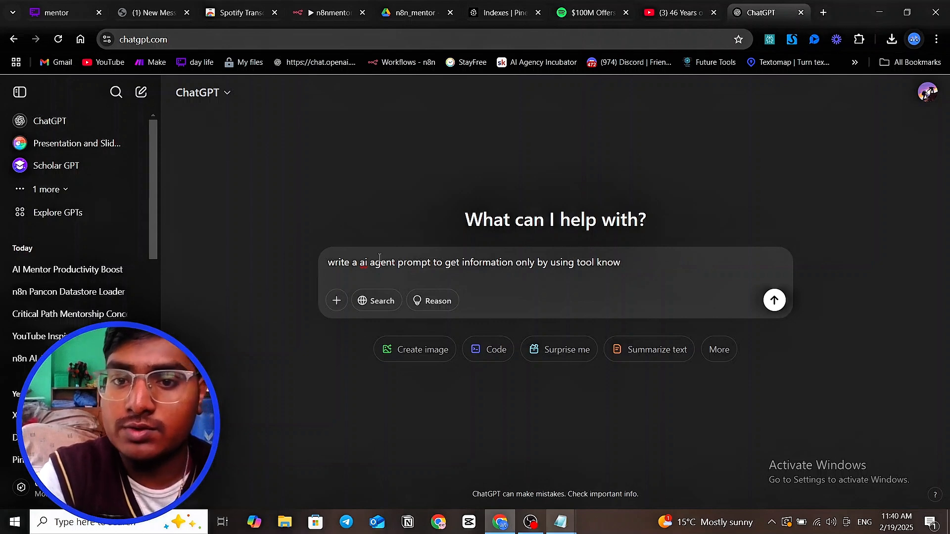
# Step: Remove the trailing word "know" so the request's first line ends with "only by using tool"
pyautogui.write('-===')
pyautogui.press('BackSpace')
pyautogui.press('BackSpace')
pyautogui.press('BackSpace')
pyautogui.press('BackSpace')
pyautogui.press('BackSpace')
pyautogui.press('BackSpace')
pyautogui.press('BackSpace')
pyautogui.press('BackSpace')
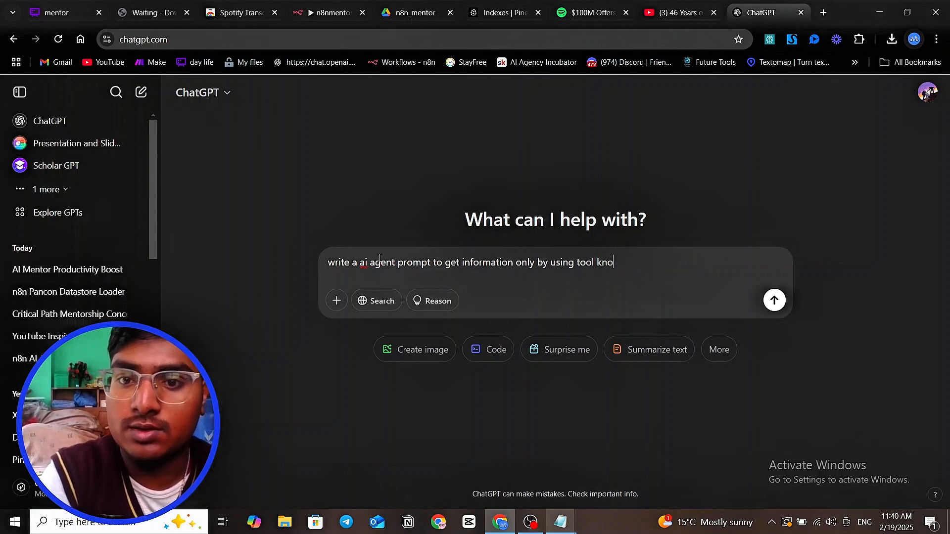
# Step: Add a second line to the request reading "do add anythings extra from yourself"
pyautogui.hotkey('shift', 'Return')
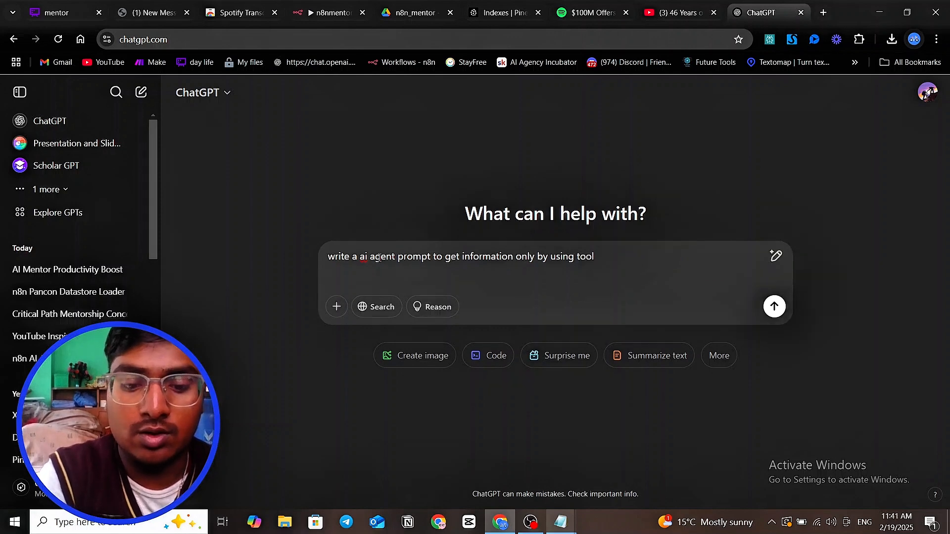
pyautogui.write('d')
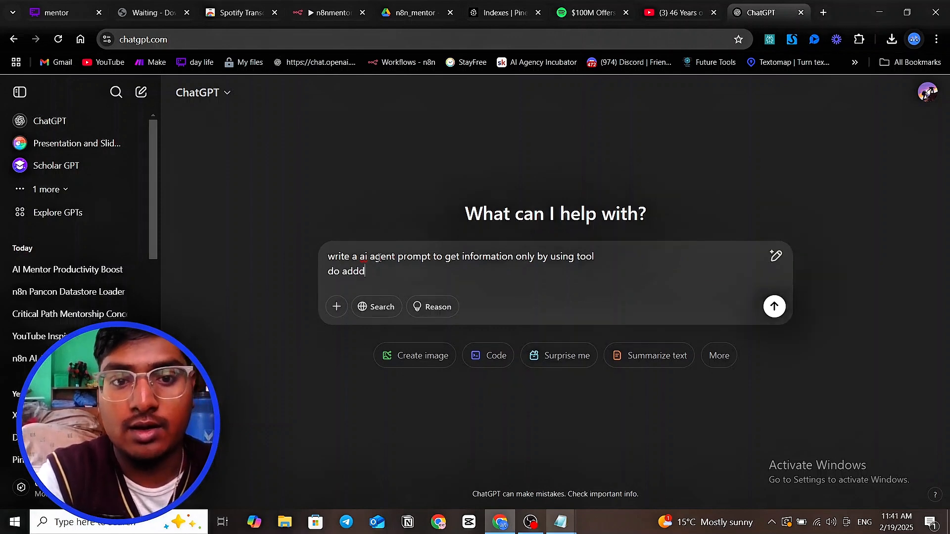
pyautogui.press('BackSpace')
pyautogui.write(' any ')
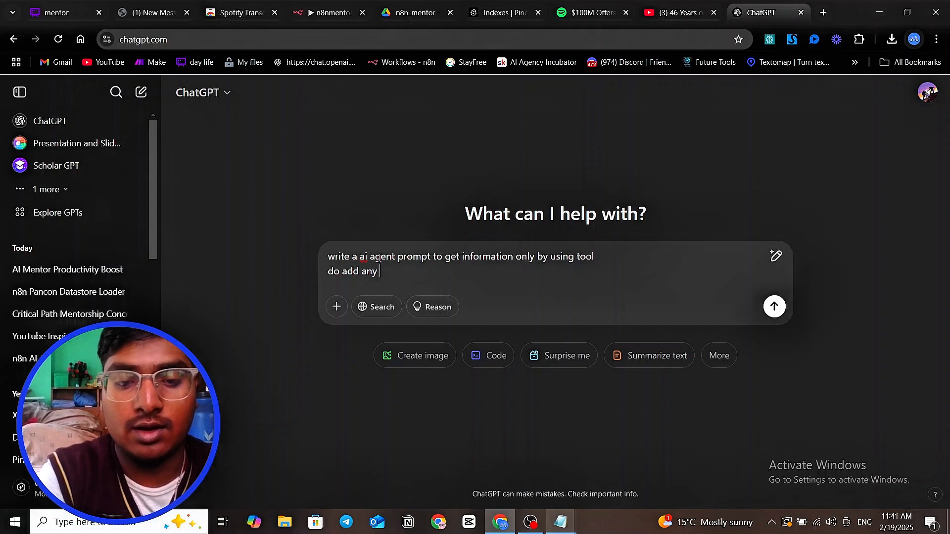
pyautogui.write('things ')
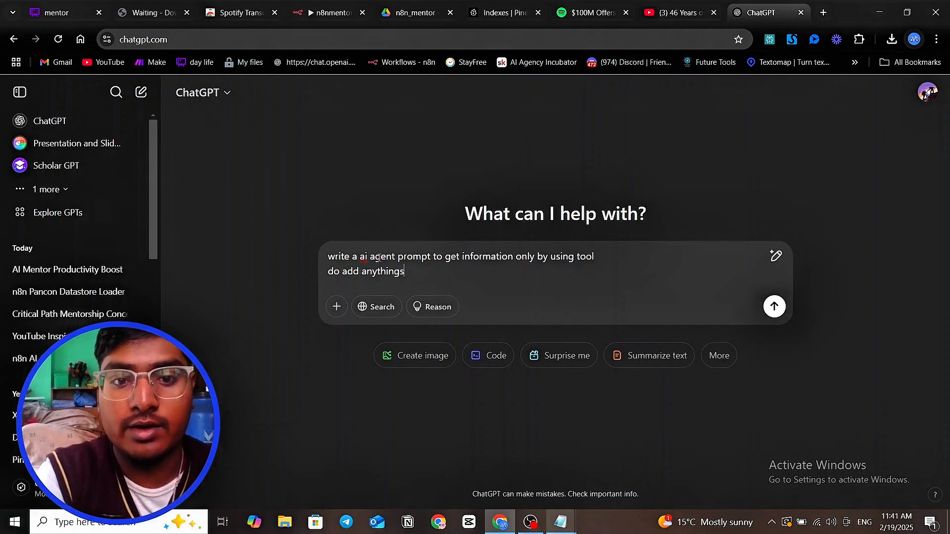
pyautogui.write('extra ')
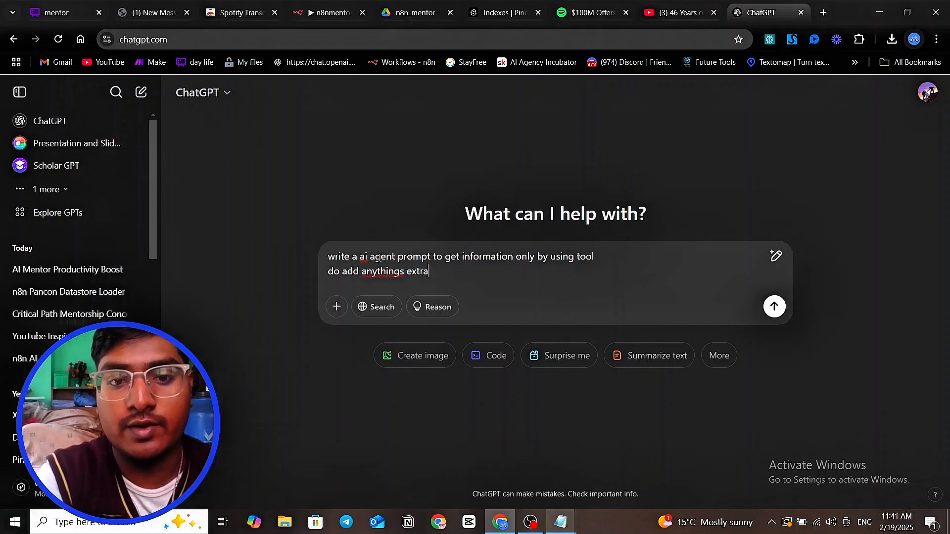
pyautogui.write('from u')
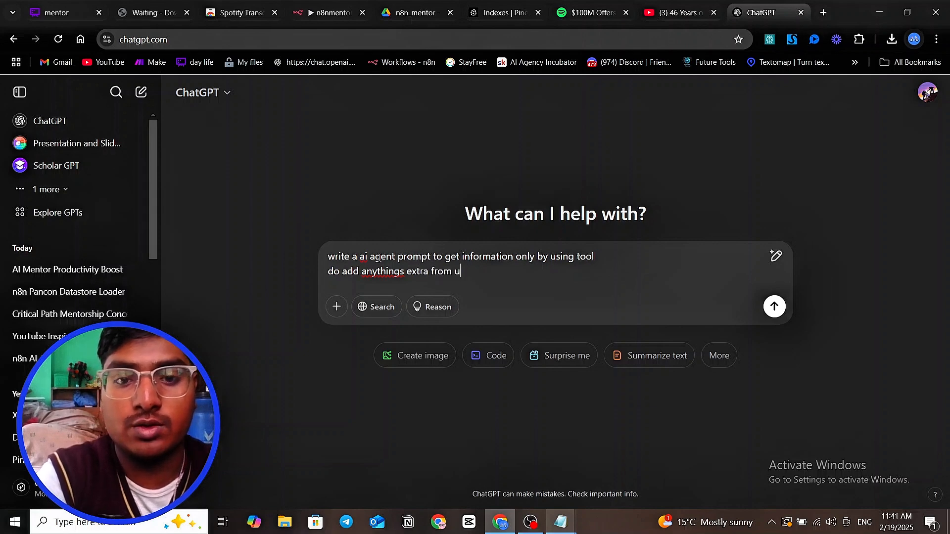
pyautogui.press('BackSpace')
pyautogui.write('yourself')
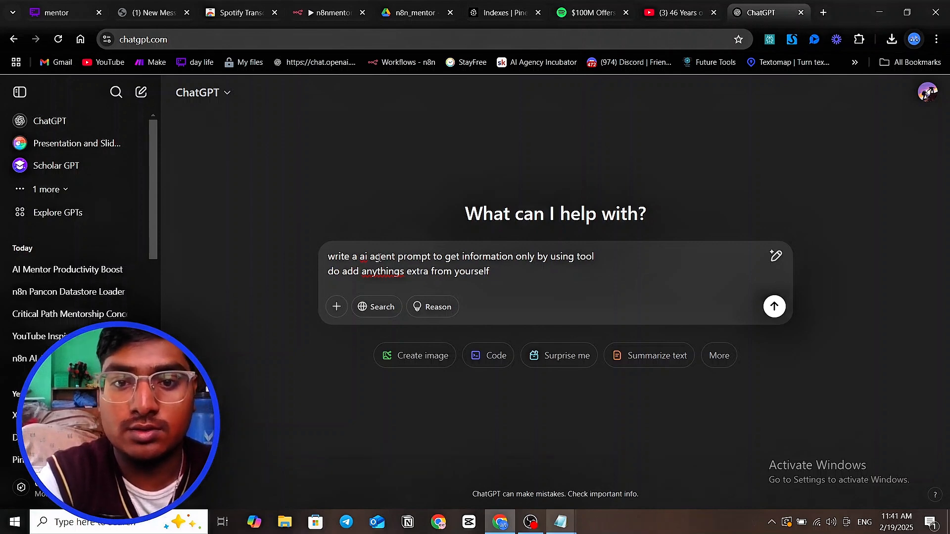
# Step: Add a third line to the request reading "give answer only form the store"
pyautogui.hotkey('shift', 'Return')
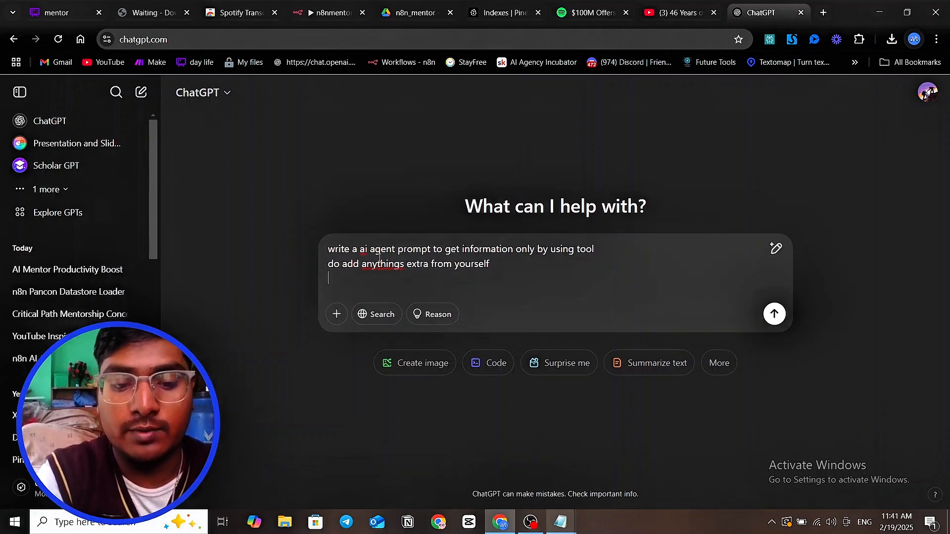
pyautogui.write('give ans')
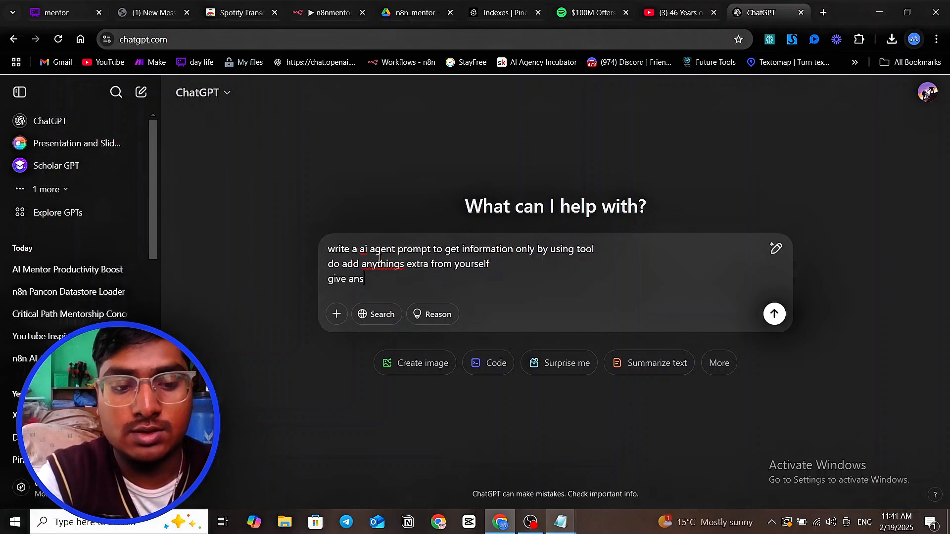
pyautogui.write('wer only ')
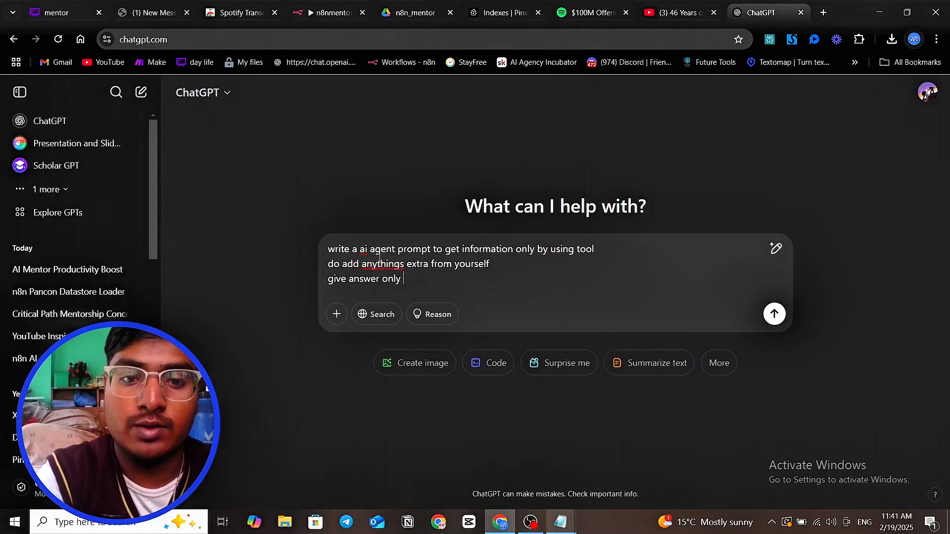
pyautogui.write('form the')
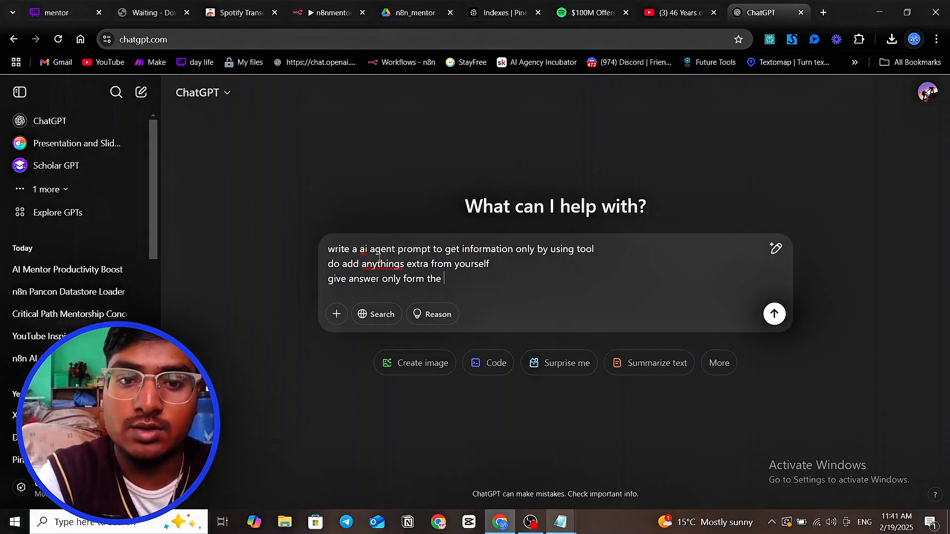
pyautogui.write(' s')
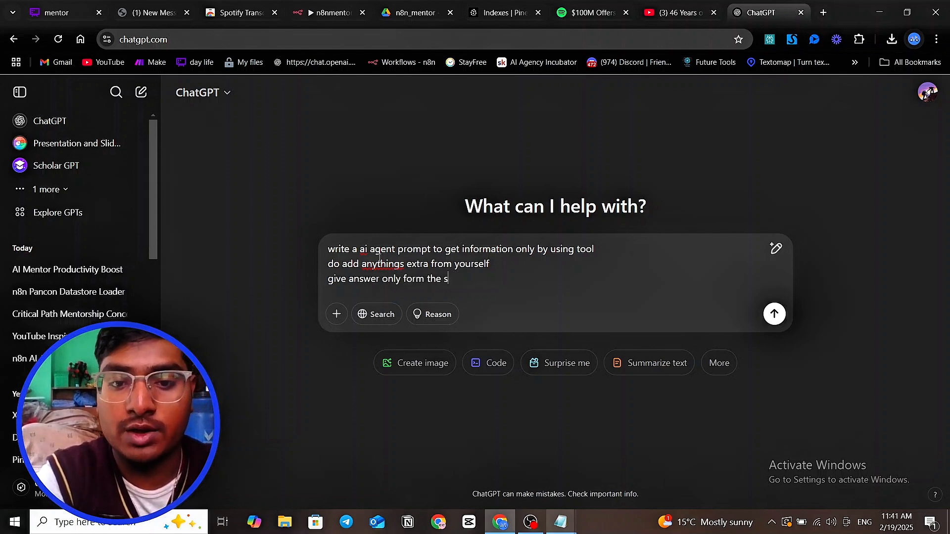
pyautogui.write('tore')
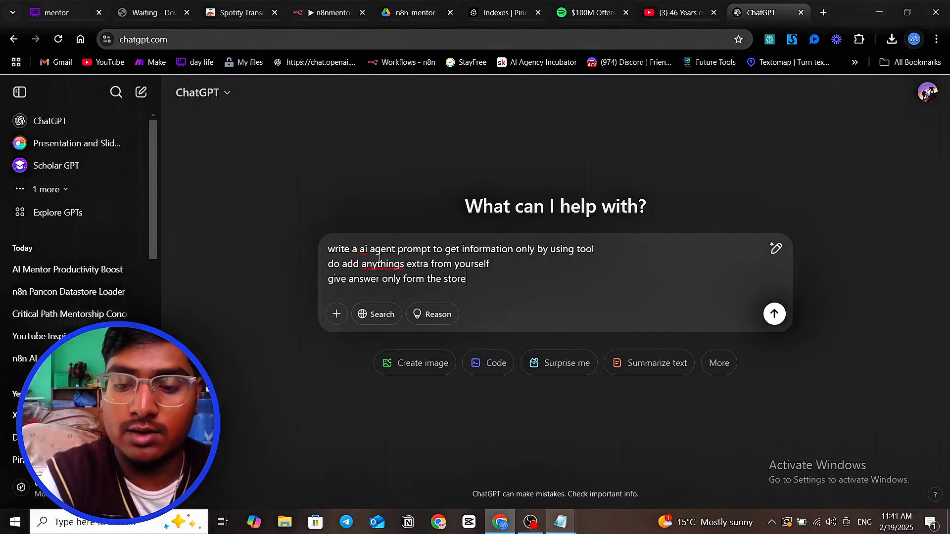
# Step: Begin a fourth line of the request with the condition "if their is no data availble"
pyautogui.hotkey('shift', 'Return')
pyautogui.write('i')
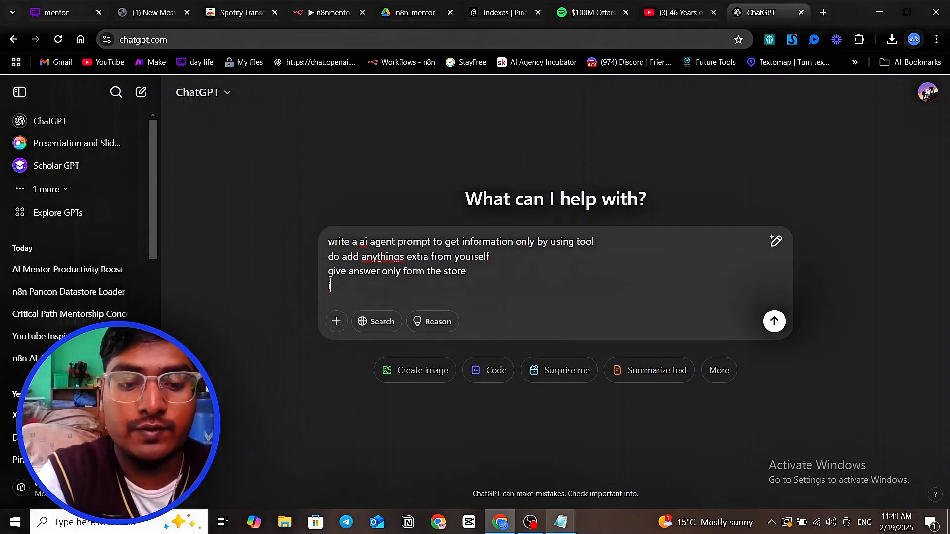
pyautogui.write('t this')
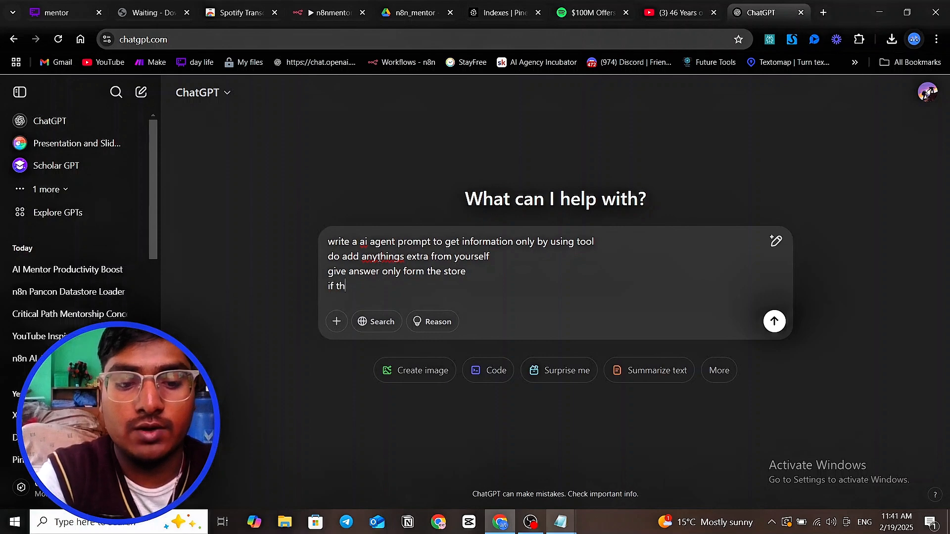
pyautogui.press('BackSpace')
pyautogui.write('eir ')
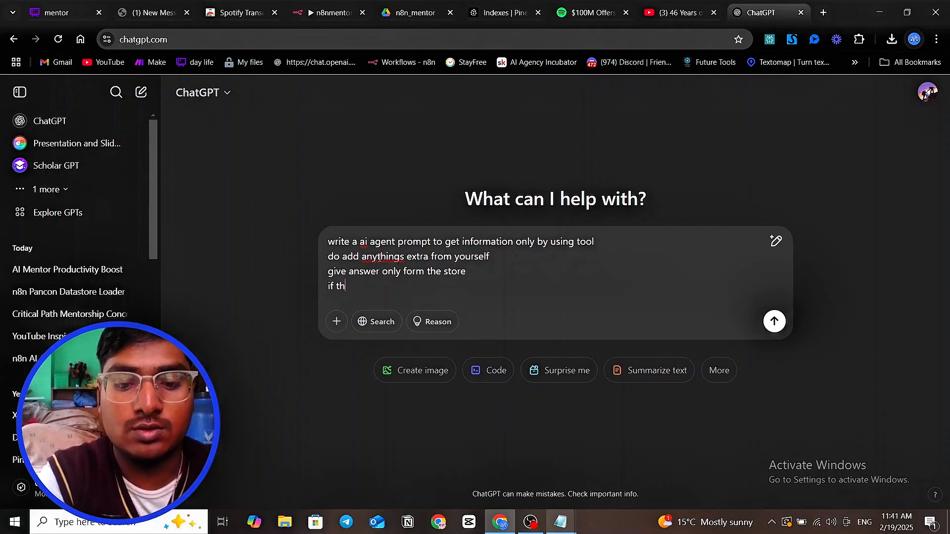
pyautogui.write('is no ')
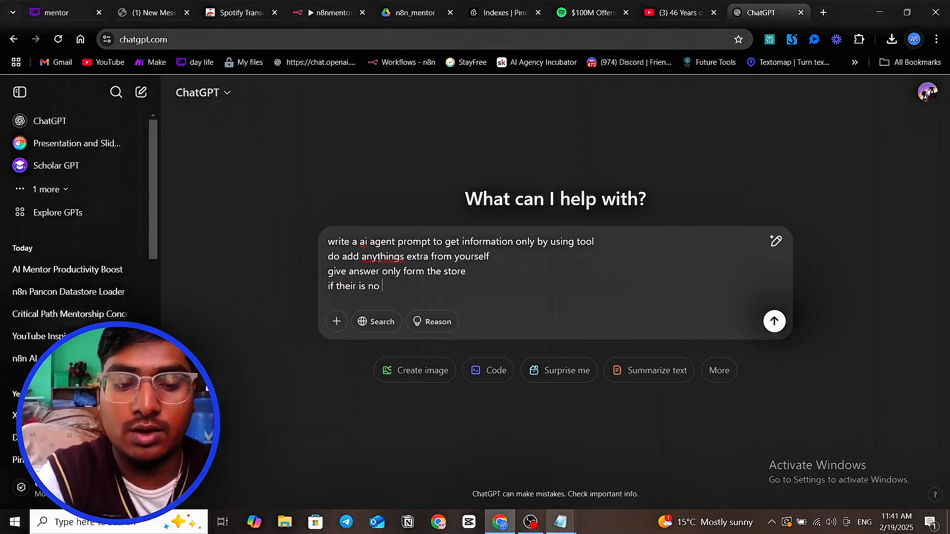
pyautogui.write('d')
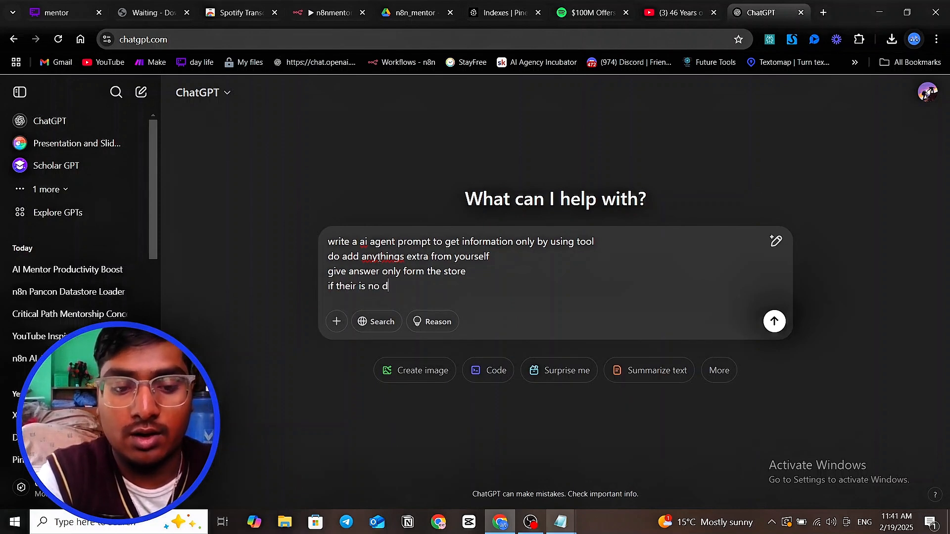
pyautogui.write('ata va')
pyautogui.press('BackSpace')
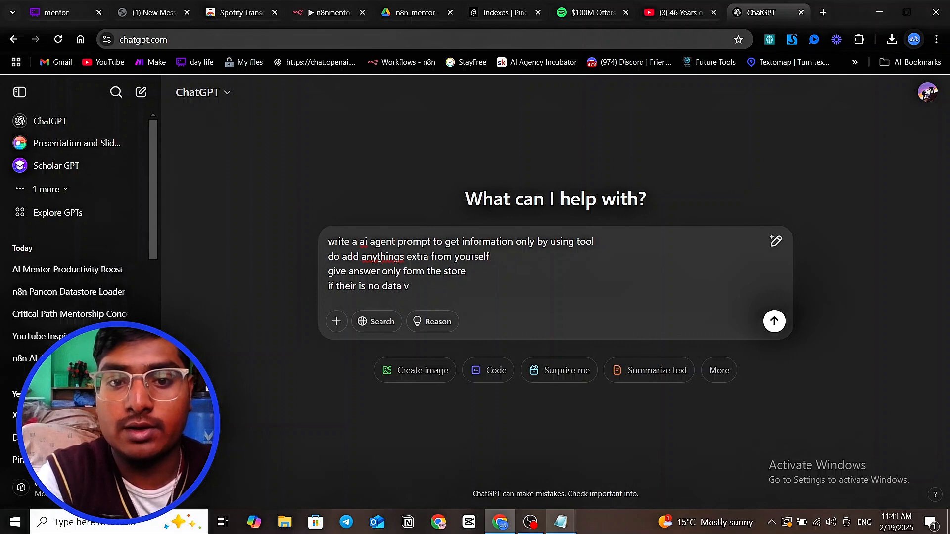
pyautogui.press('BackSpace')
pyautogui.write('avai')
pyautogui.press('BackSpace')
pyautogui.write('ail')
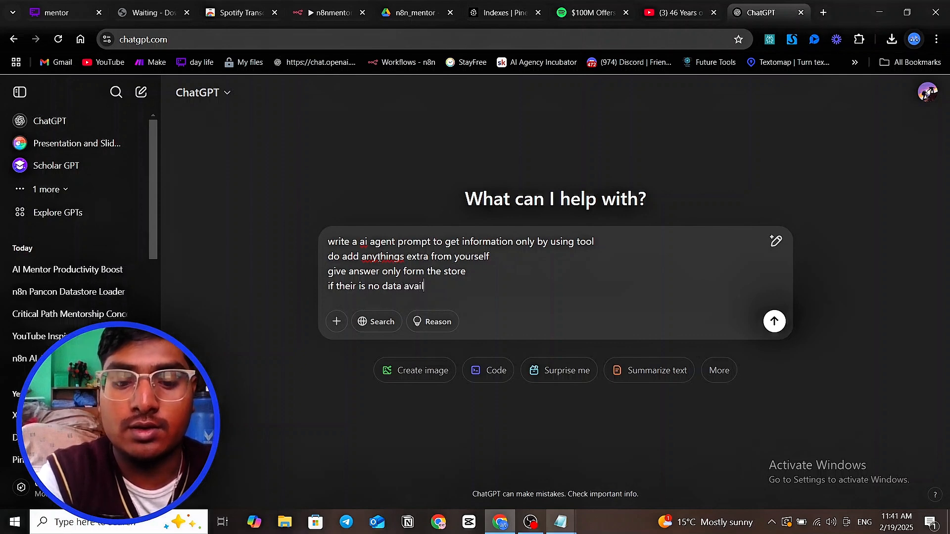
pyautogui.write('ble ')
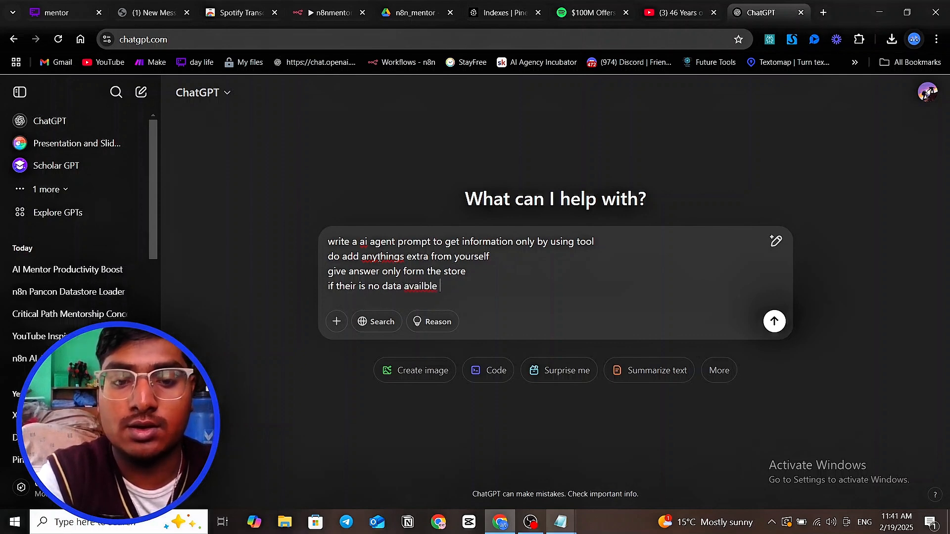
# Step: Complete the fourth line's condition with the instruction "say the use the no data"
pyautogui.write('say the use')
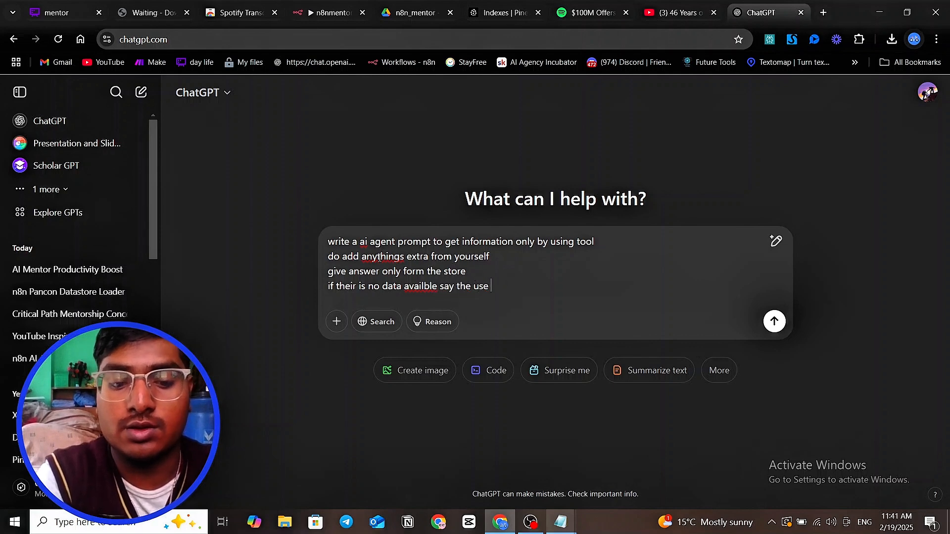
pyautogui.write(' inf')
pyautogui.press('BackSpace')
pyautogui.press('BackSpace')
pyautogui.press('BackSpace')
pyautogui.write('the ')
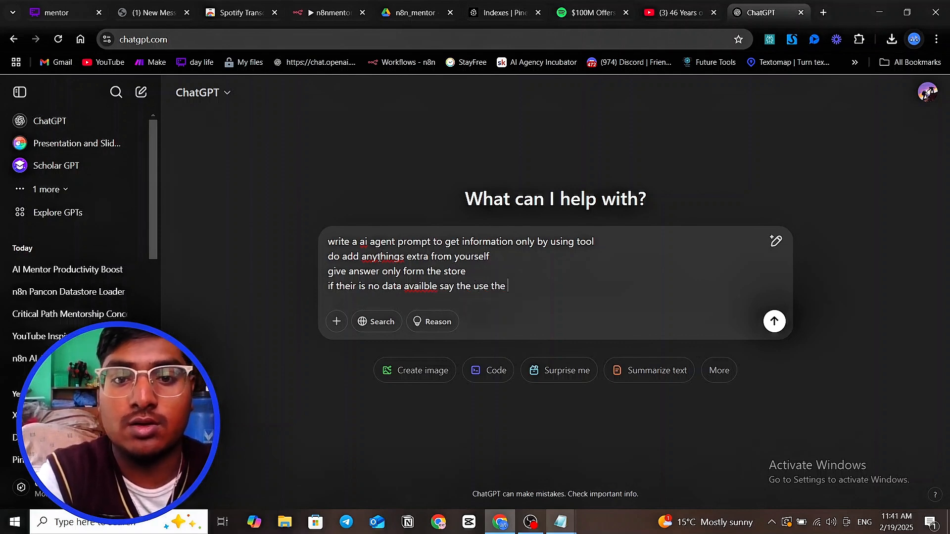
pyautogui.write('no dat')
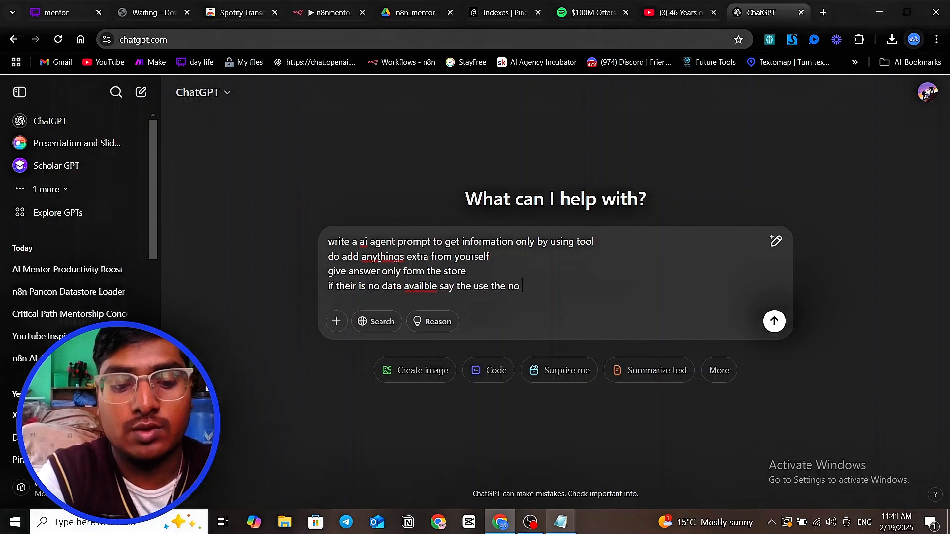
pyautogui.write('a i')
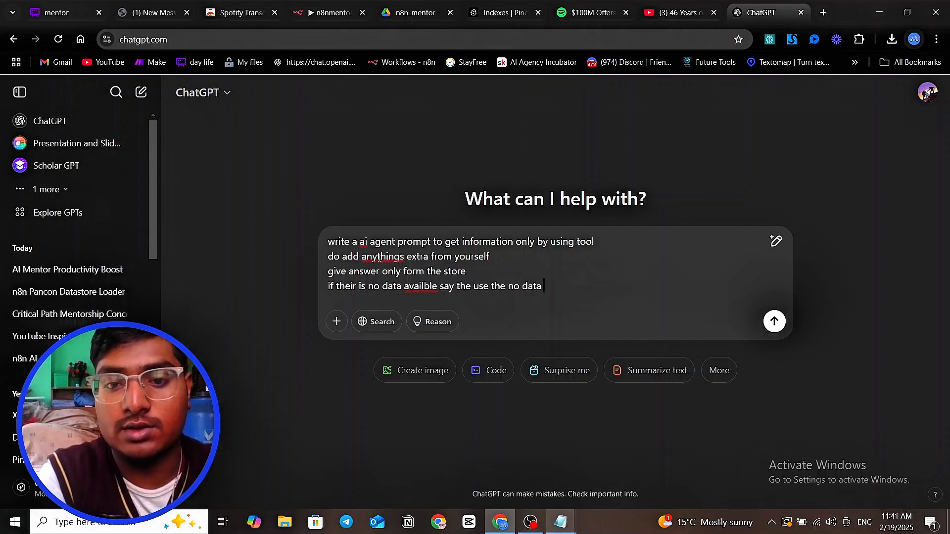
pyautogui.press('BackSpace')
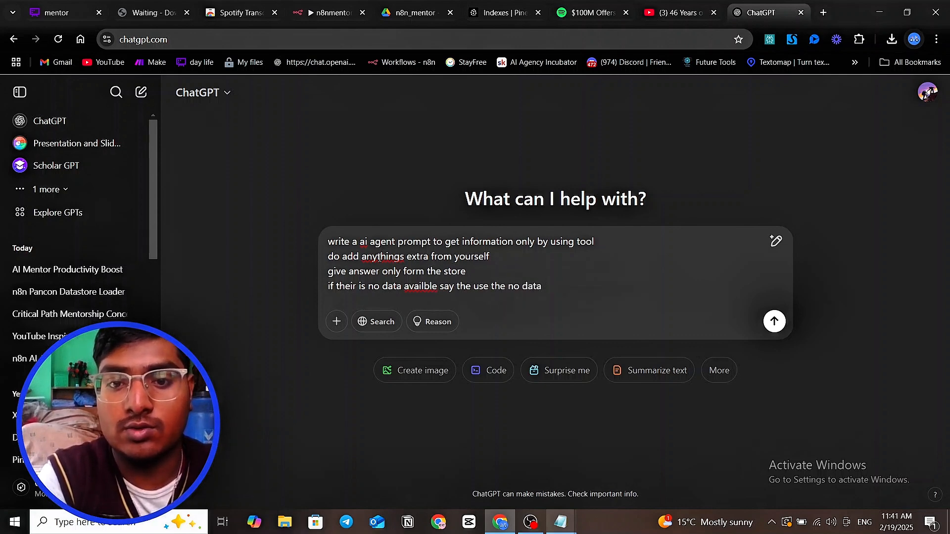
# Step: Begin a fifth line of the request with the words "give answer in"
pyautogui.hotkey('shift', 'Return')
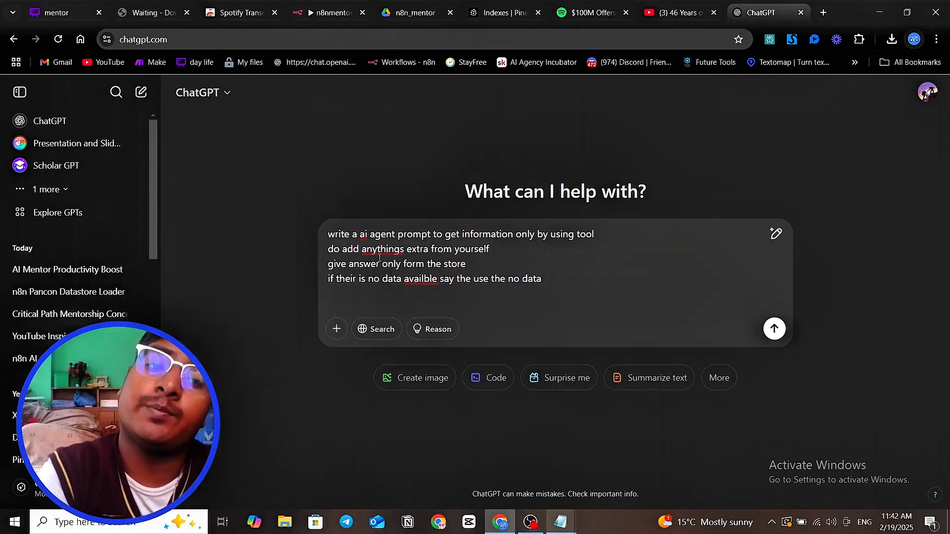
pyautogui.write('be pr')
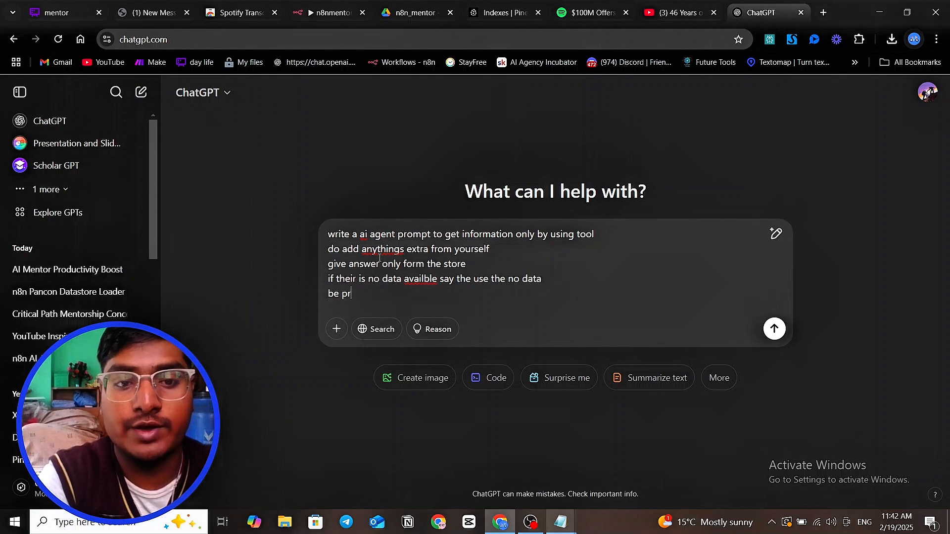
pyautogui.press('BackSpace')
pyautogui.press('BackSpace')
pyautogui.press('BackSpace')
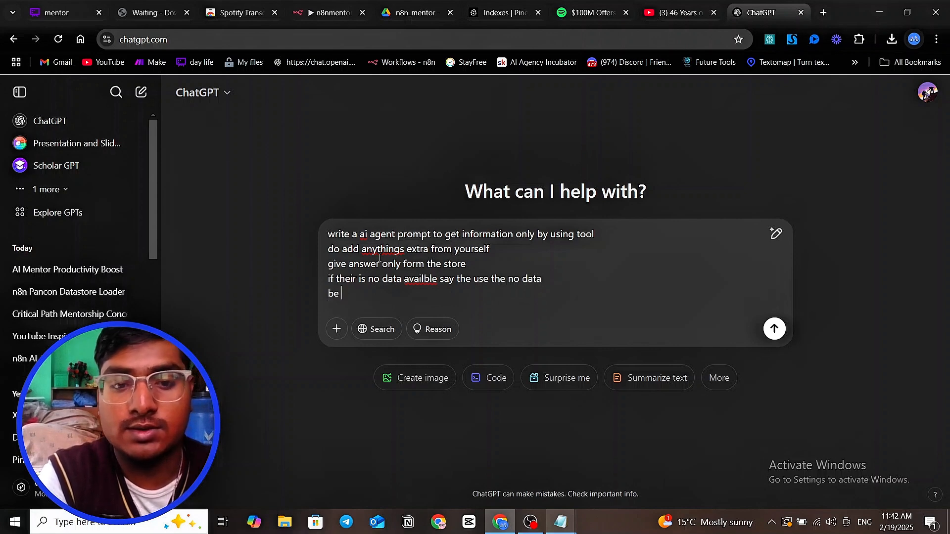
pyautogui.press('BackSpace')
pyautogui.write('g')
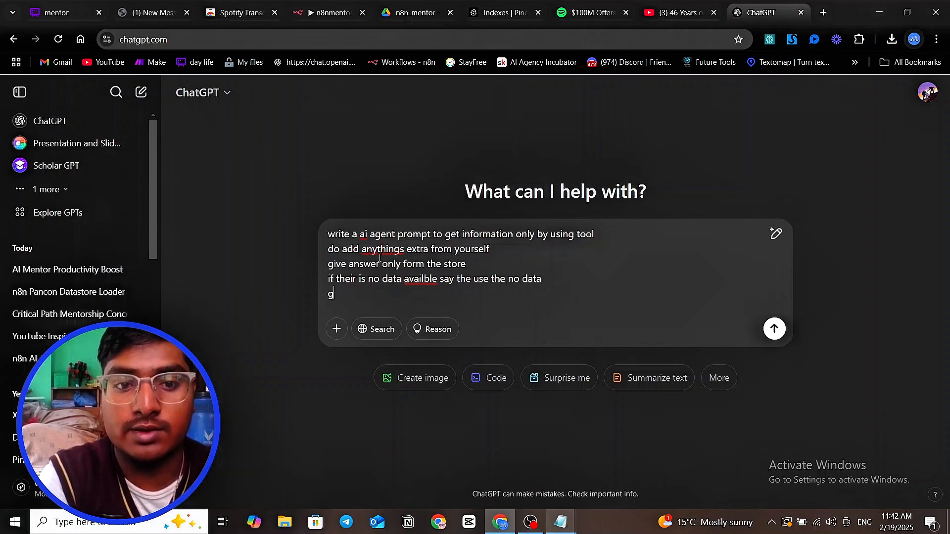
pyautogui.write('ive an')
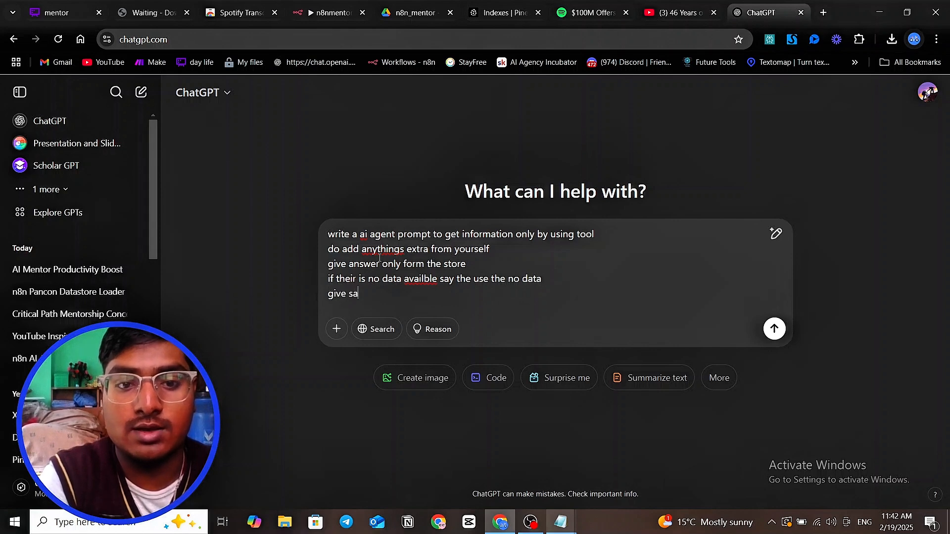
pyautogui.write('swert i')
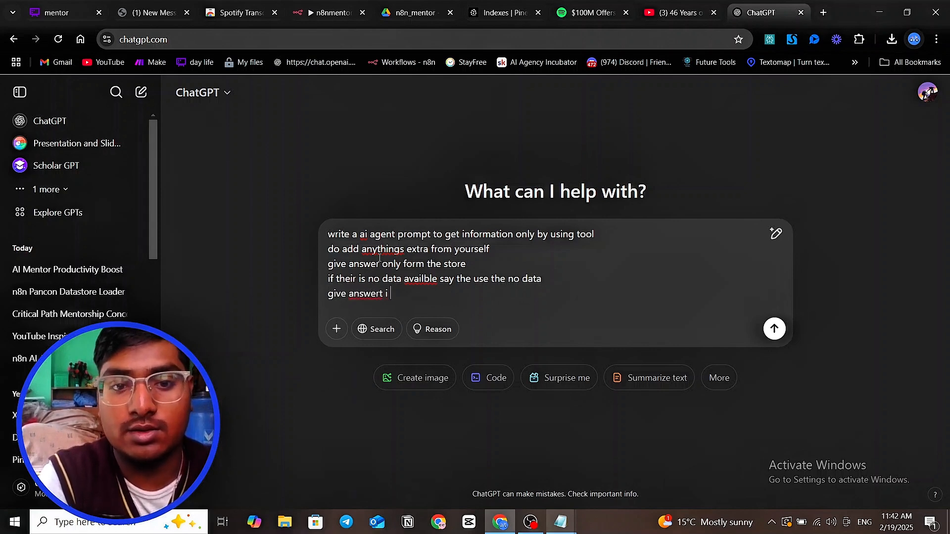
pyautogui.press('BackSpace')
pyautogui.press('BackSpace')
pyautogui.press('BackSpace')
pyautogui.press('BackSpace')
pyautogui.write(' in ')
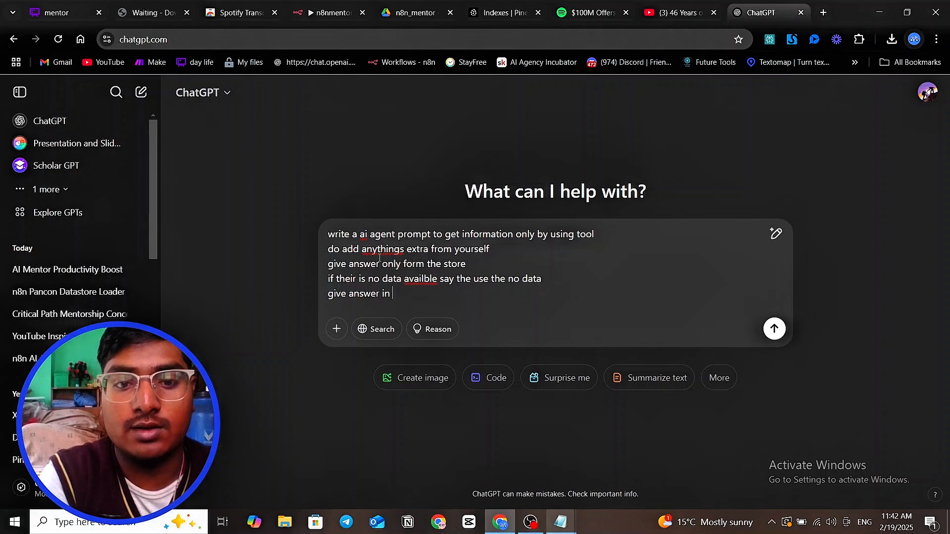
# Step: Complete the fifth line of the request with "simple , concise way"
pyautogui.write('simple , m co')
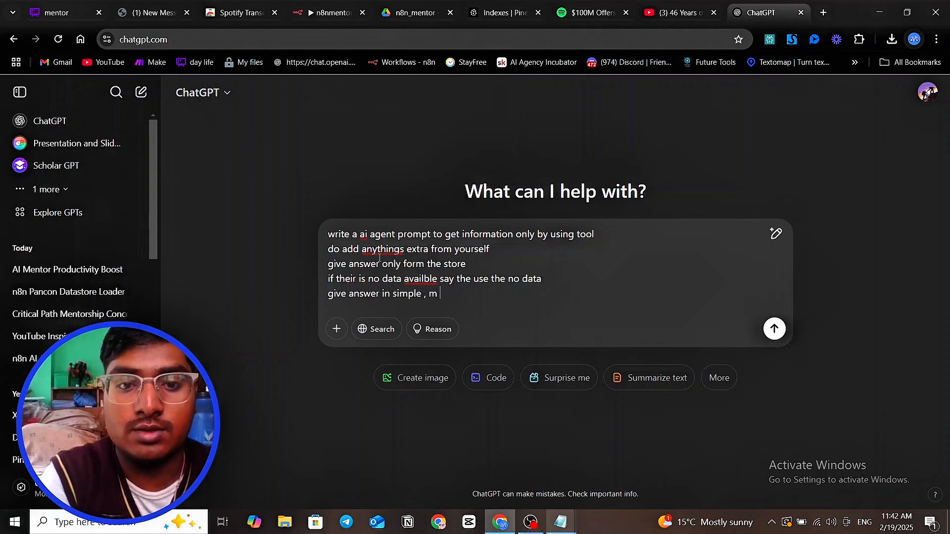
pyautogui.press('BackSpace')
pyautogui.press('BackSpace')
pyautogui.press('BackSpace')
pyautogui.write('c')
pyautogui.press('BackSpace')
pyautogui.press('BackSpace')
pyautogui.write('con')
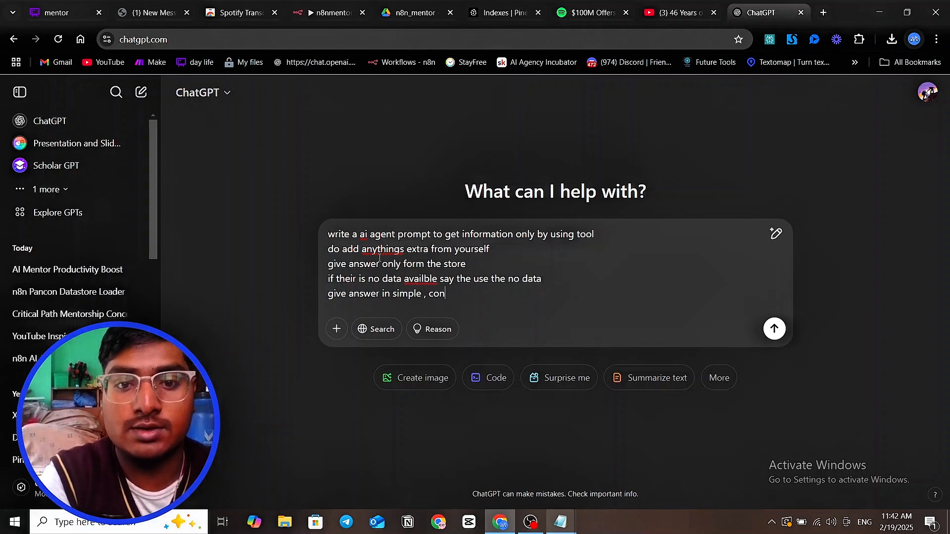
pyautogui.write('cise ew')
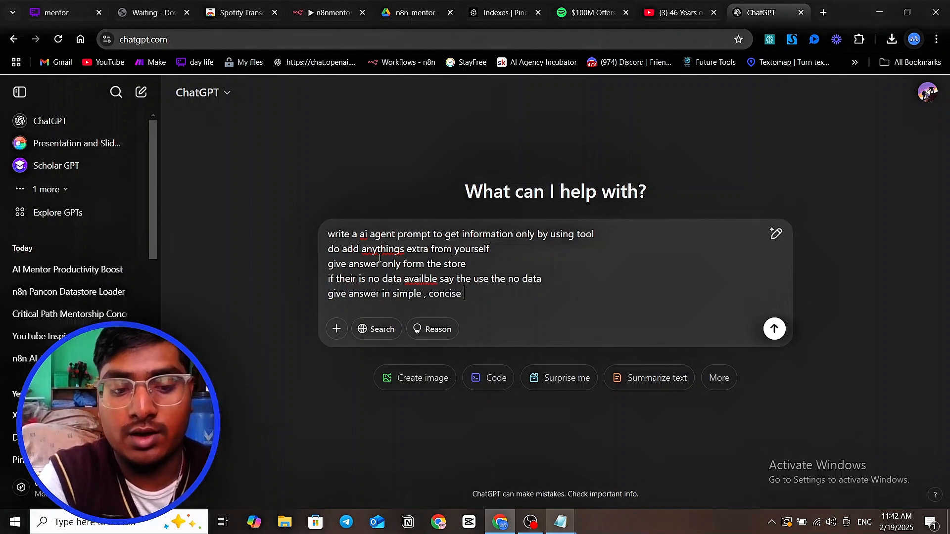
pyautogui.press('BackSpace')
pyautogui.press('BackSpace')
pyautogui.write('way')
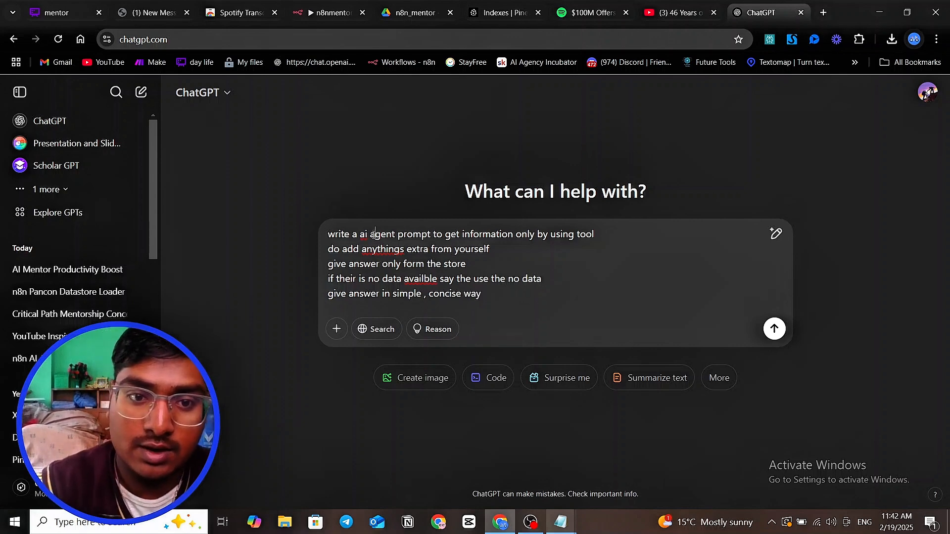
# Step: Break the first line of the request between "write a ai" and "agent prompt"
pyautogui.click(371, 235)
pyautogui.hotkey('shift', 'Return')
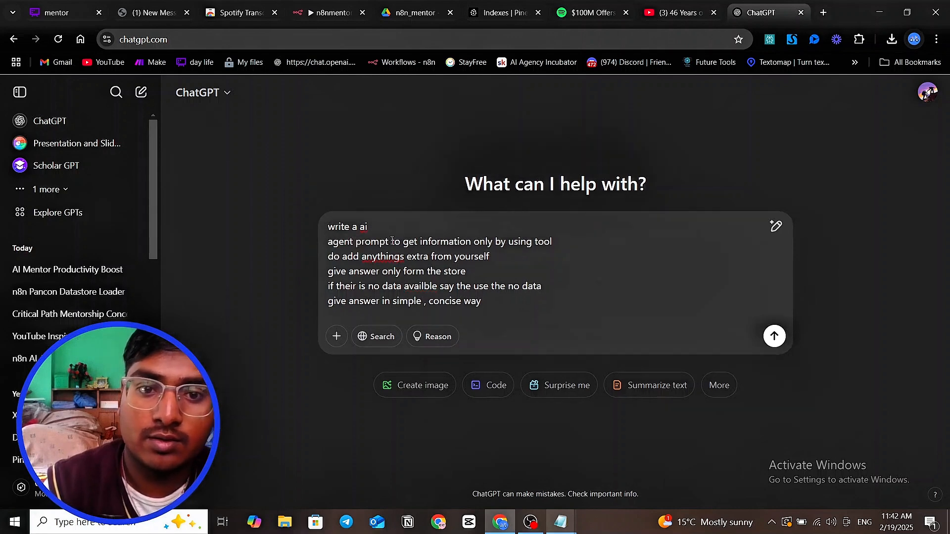
# Step: Insert "you are mentor ai agent who help person to grow by" beneath the "agent prompt" line, separated by a blank line, and send the request
pyautogui.click(390, 241)
pyautogui.hotkey('shift', 'Return')
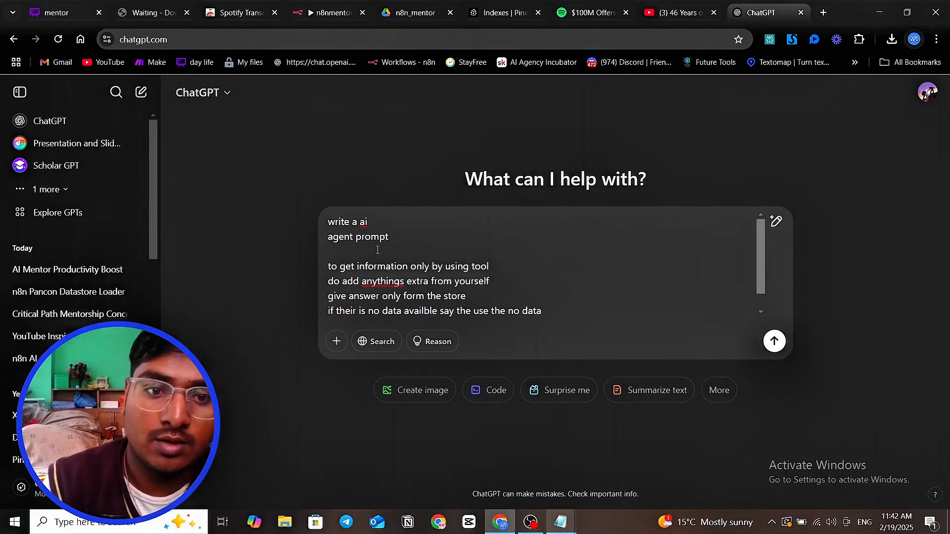
pyautogui.write('ou')
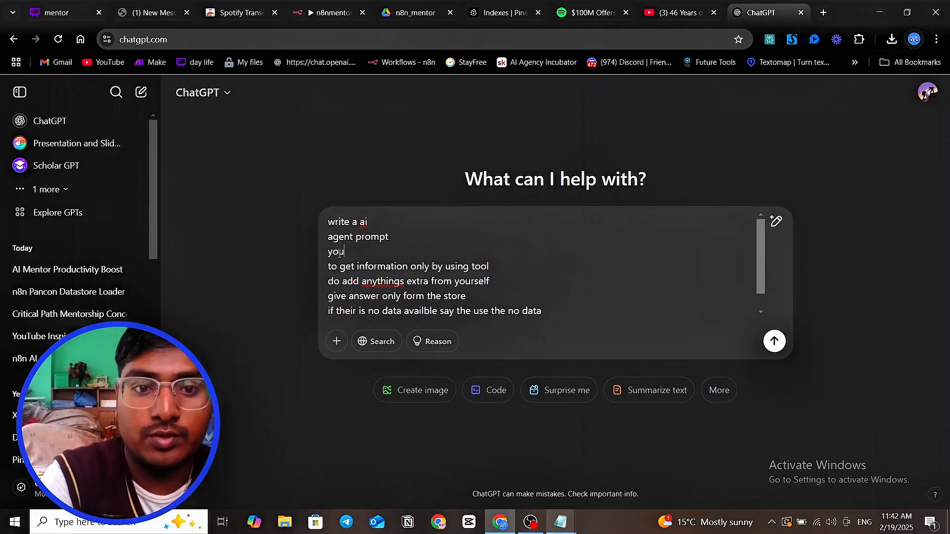
pyautogui.write(' are mentor ai')
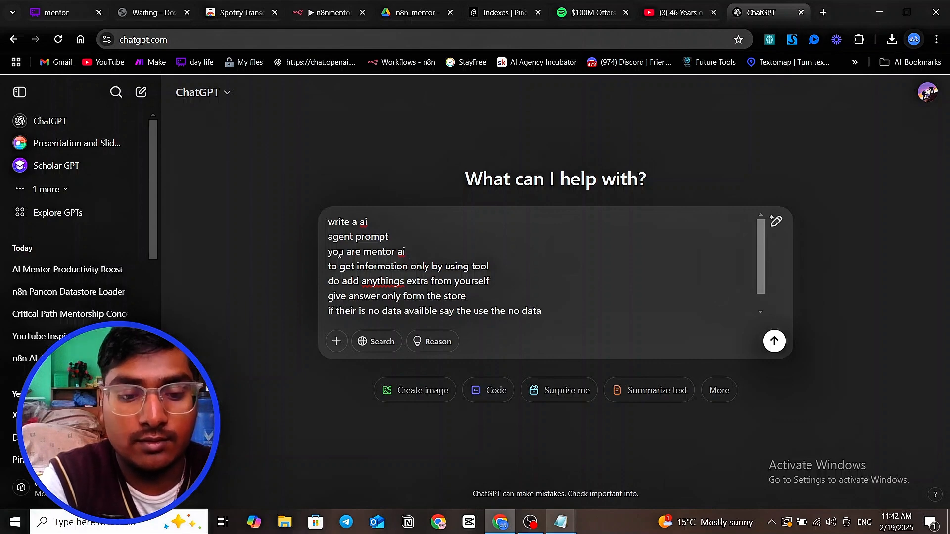
pyautogui.write('ho ')
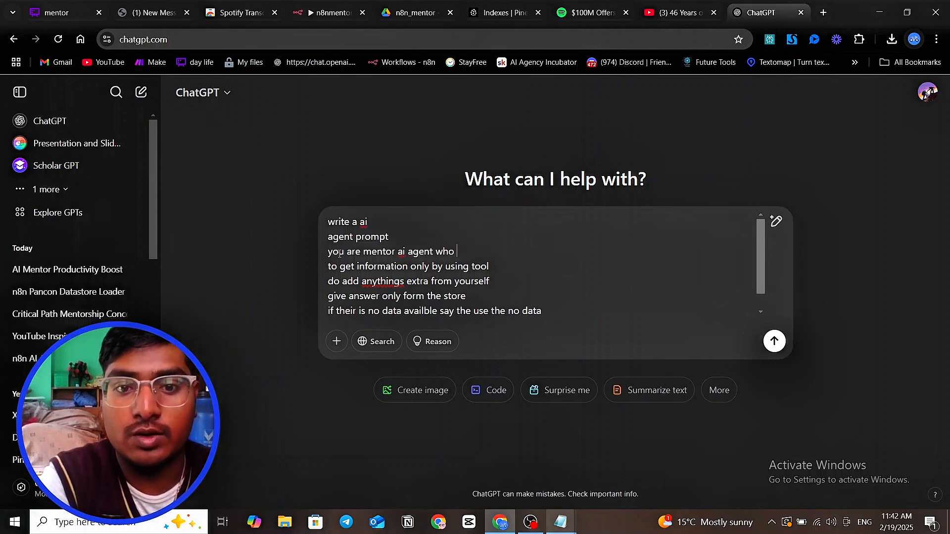
pyautogui.write('help p')
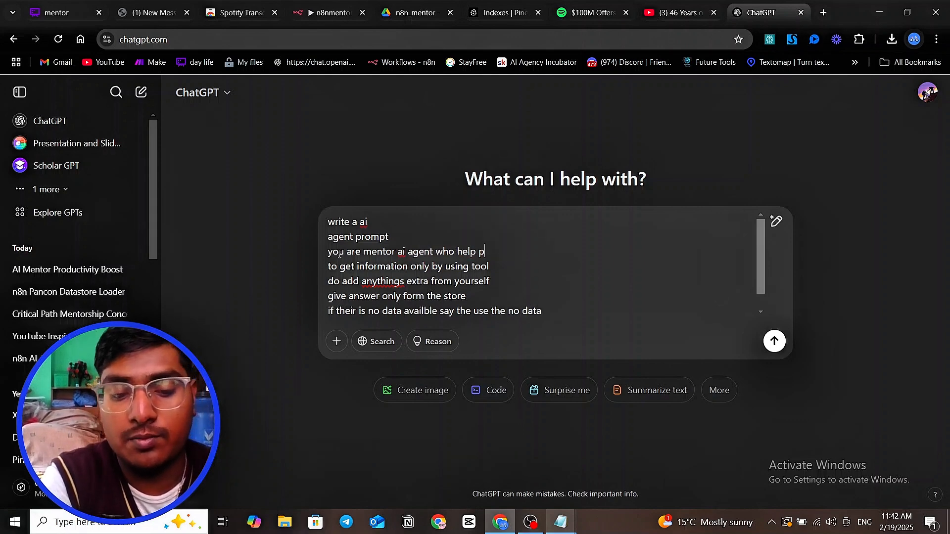
pyautogui.write('erson to gro')
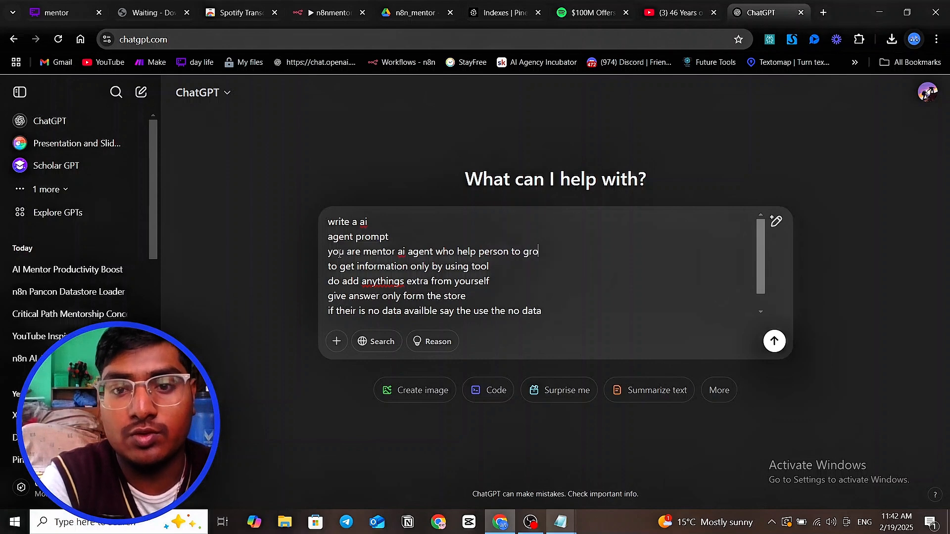
pyautogui.write('w by')
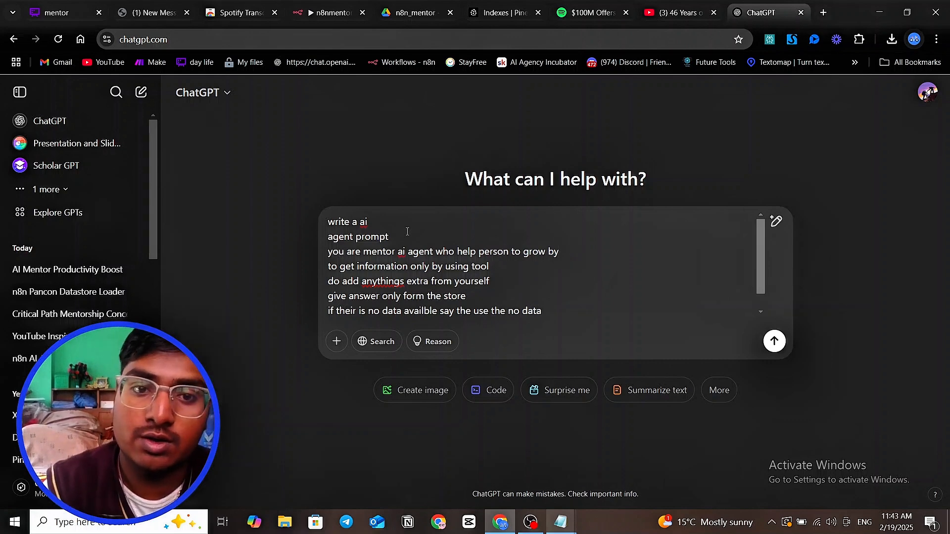
pyautogui.hotkey('shift', 'Return')
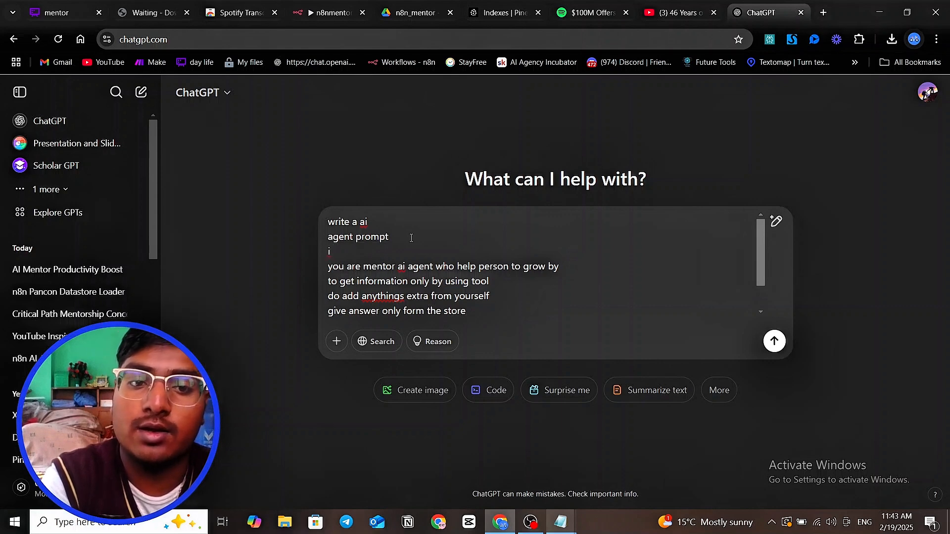
pyautogui.click(775, 343)
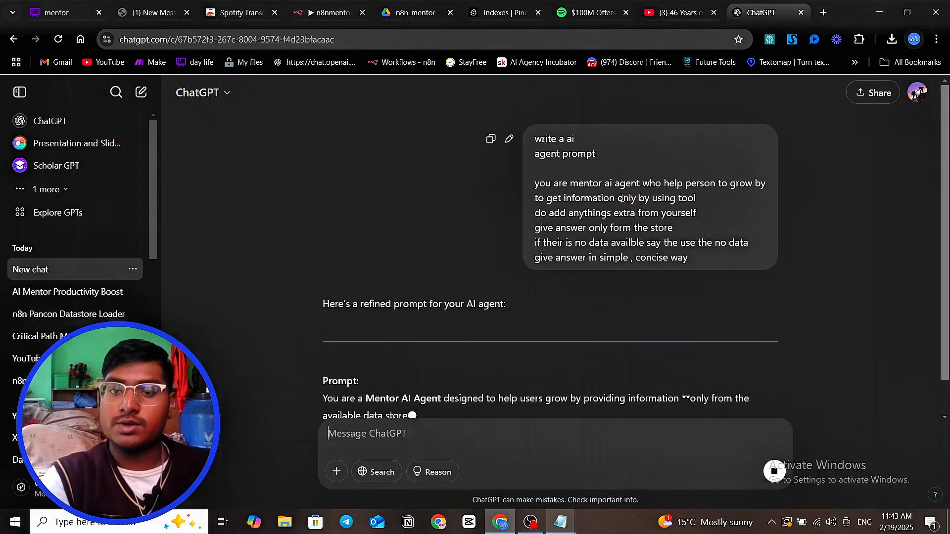
# Step: Review the generated Mentor AI Agent prompt and copy the whole response
pyautogui.moveTo(365, 324); pyautogui.dragTo(411, 325)
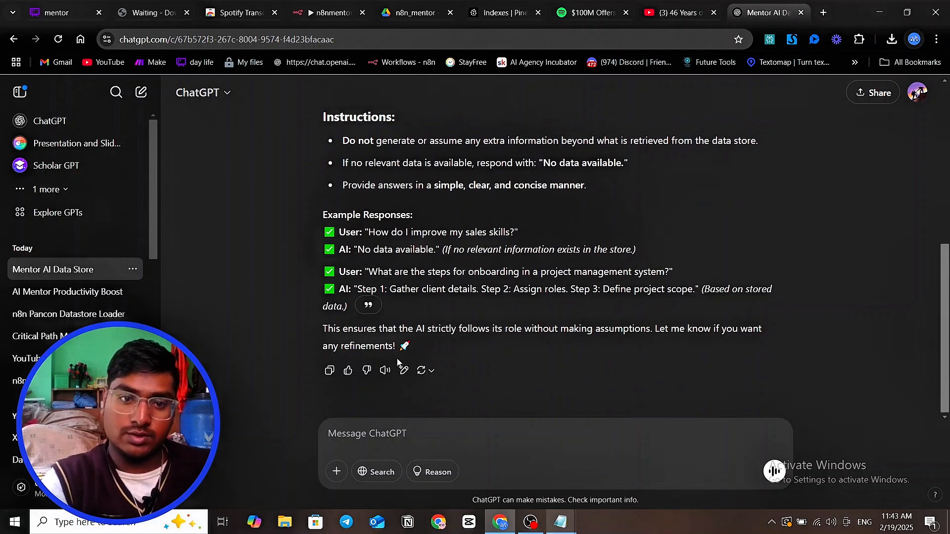
pyautogui.scroll(4, 403, 297)
pyautogui.scroll(-3, 405, 286)
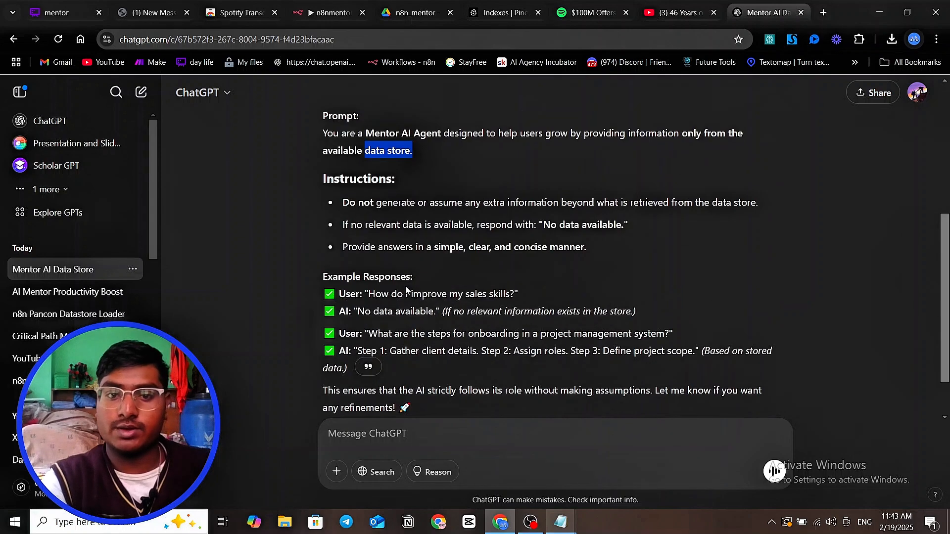
pyautogui.scroll(-2, 428, 275)
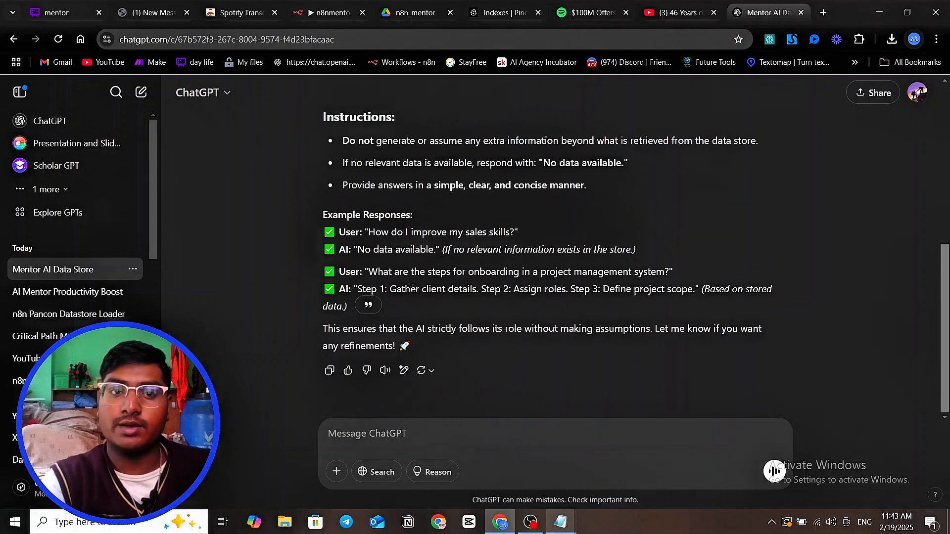
pyautogui.click(329, 371)
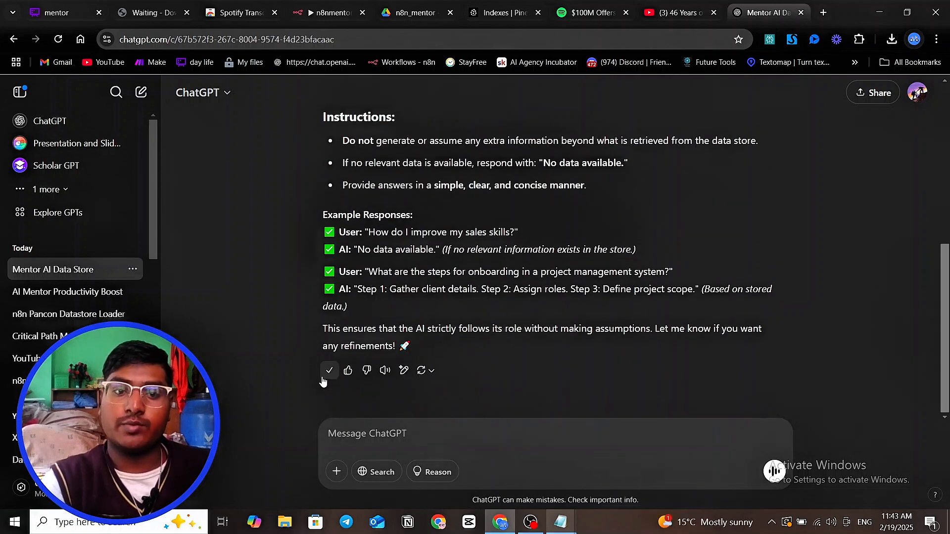
# Step: Switch to the n8n workflow and replace the AI Agent's system message with the copied prompt, enlarging its text box
pyautogui.click(315, 15)
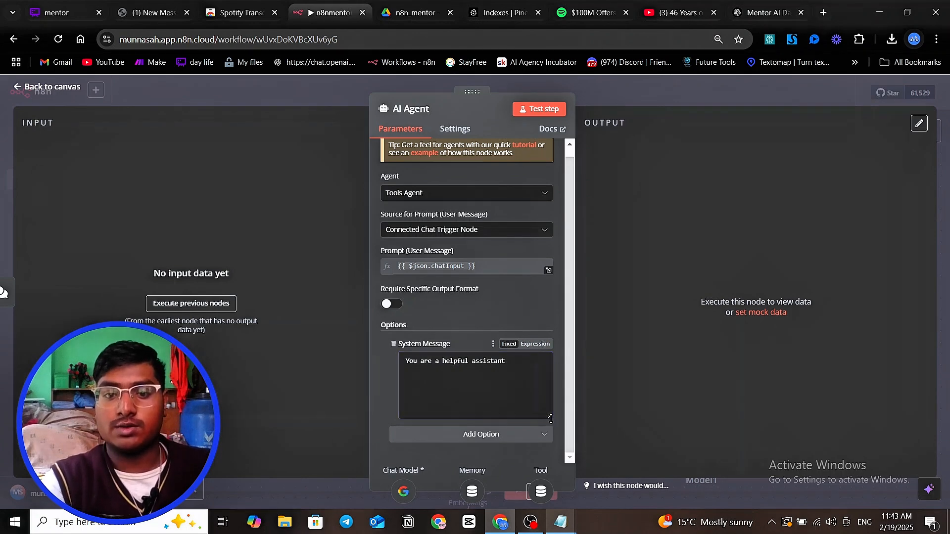
pyautogui.moveTo(550, 417); pyautogui.dragTo(549, 438)
pyautogui.scroll(-1, 501, 342)
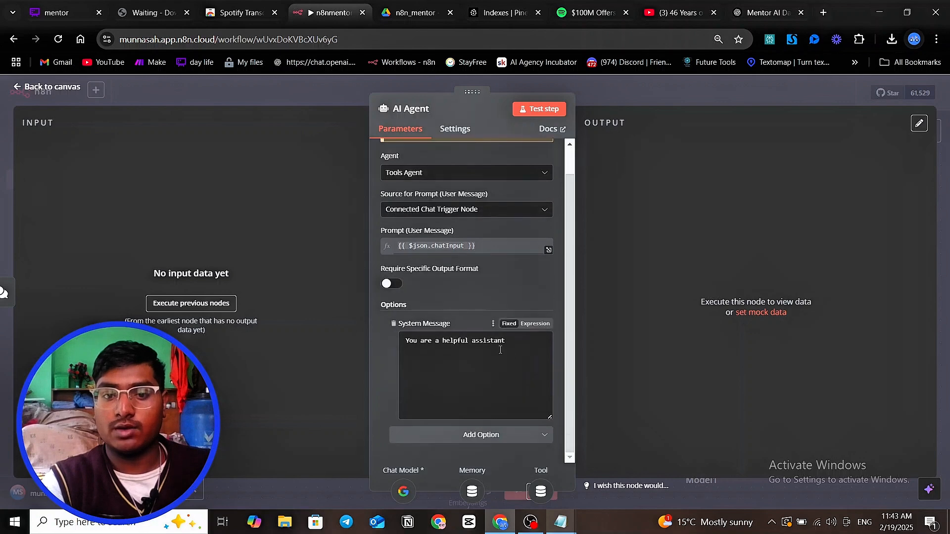
pyautogui.moveTo(506, 344); pyautogui.dragTo(338, 325)
pyautogui.hotkey('ctrl', 'v')
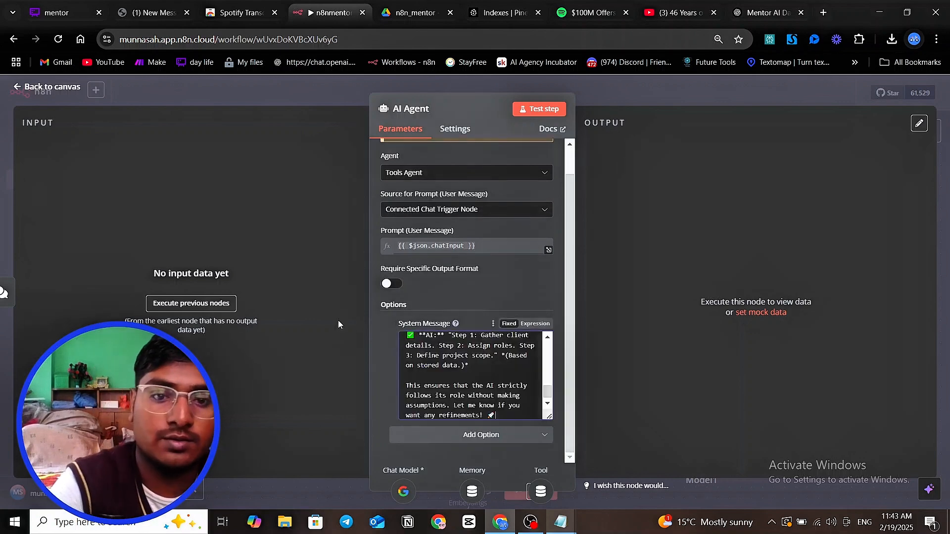
# Step: Delete the "Here's a refined prompt" intro and the closing "This ensures that" paragraph from the system message, and return to the canvas
pyautogui.scroll(5, 465, 385)
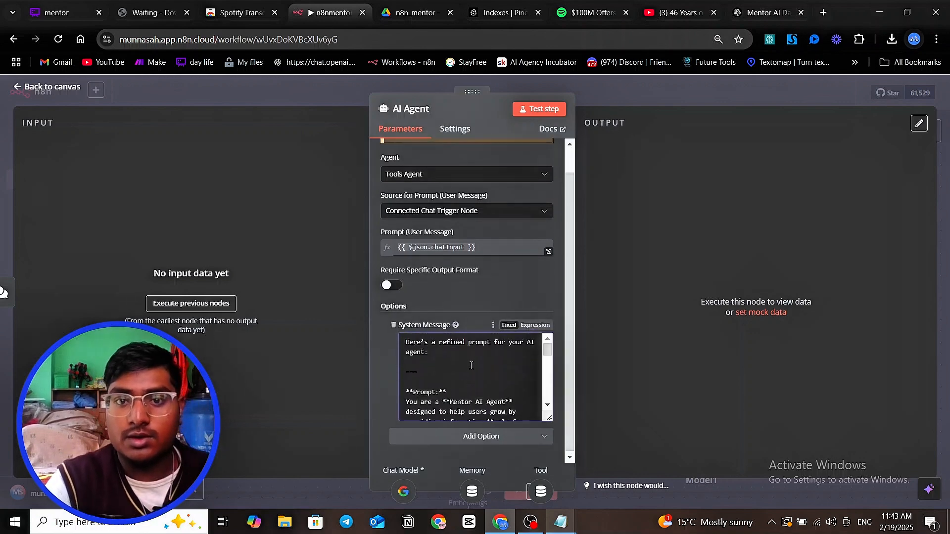
pyautogui.scroll(1, 544, 223)
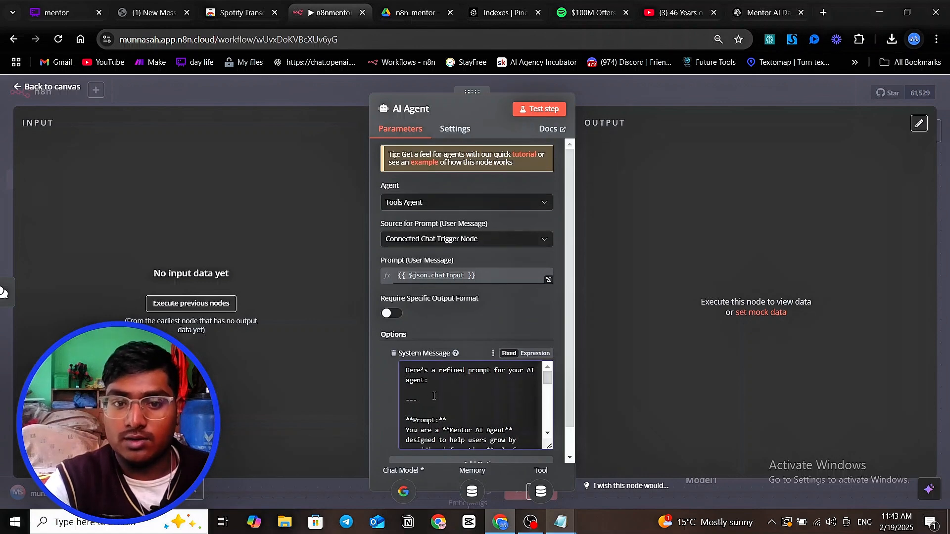
pyautogui.moveTo(425, 391); pyautogui.dragTo(381, 370)
pyautogui.press('BackSpace')
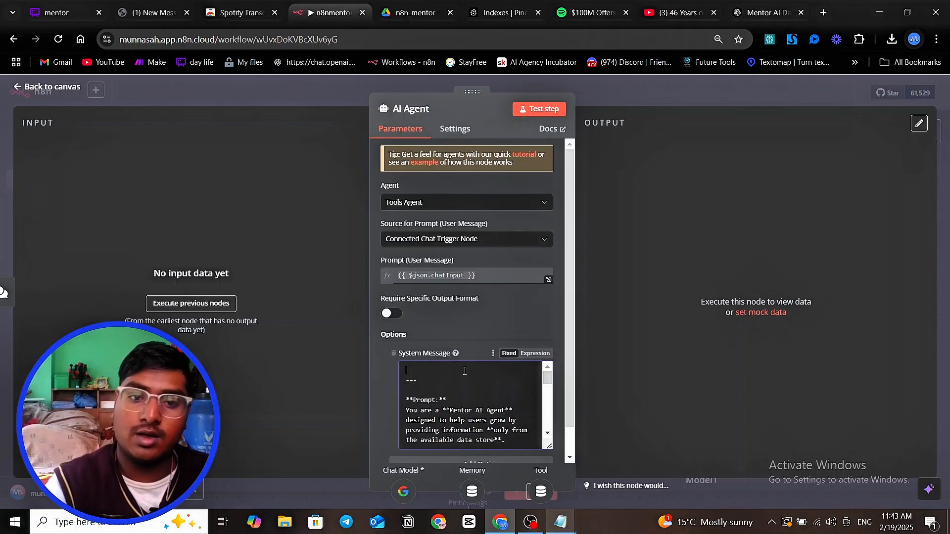
pyautogui.scroll(-10, 474, 435)
pyautogui.click(506, 420)
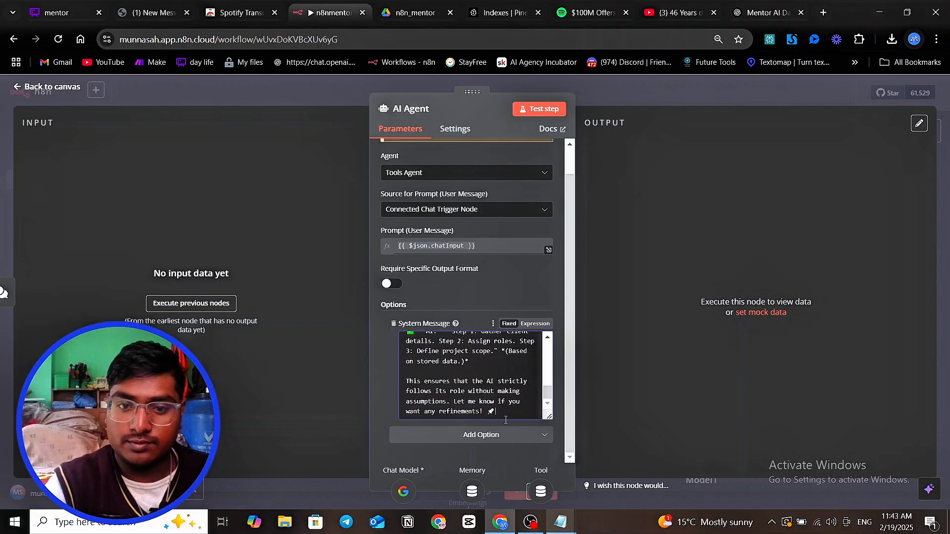
pyautogui.moveTo(503, 420); pyautogui.dragTo(404, 383)
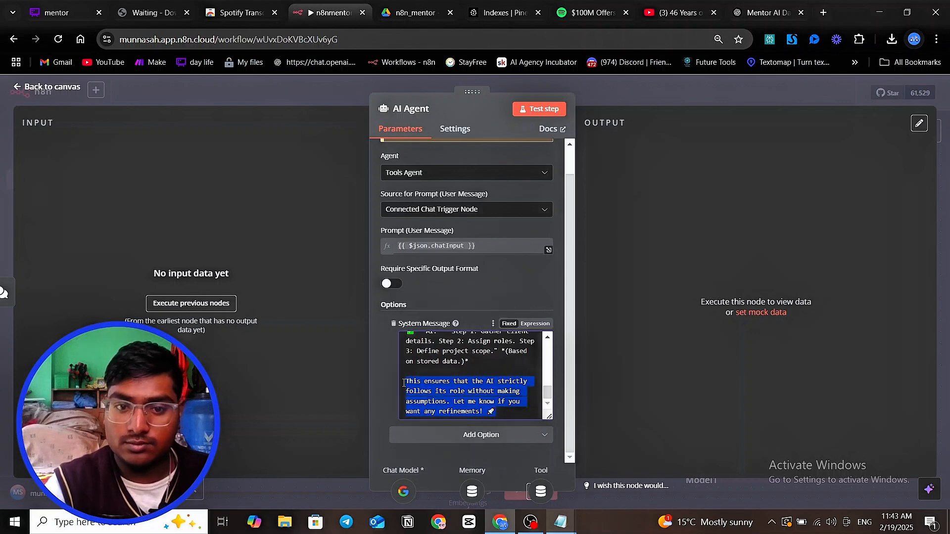
pyautogui.press('BackSpace')
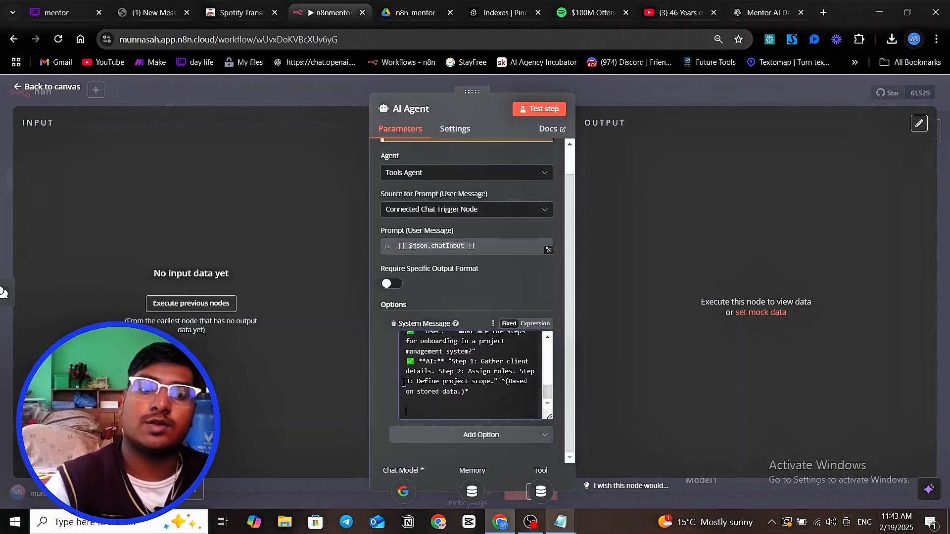
pyautogui.click(620, 87)
# Step: Rearrange the vector store question tool, Google Gemini Chat Model1, Pinecone Vector Store and Embeddings Google Gemini nodes into a tighter layout below the AI Agent
pyautogui.scroll(-1, 653, 203)
pyautogui.scroll(-1, 654, 217)
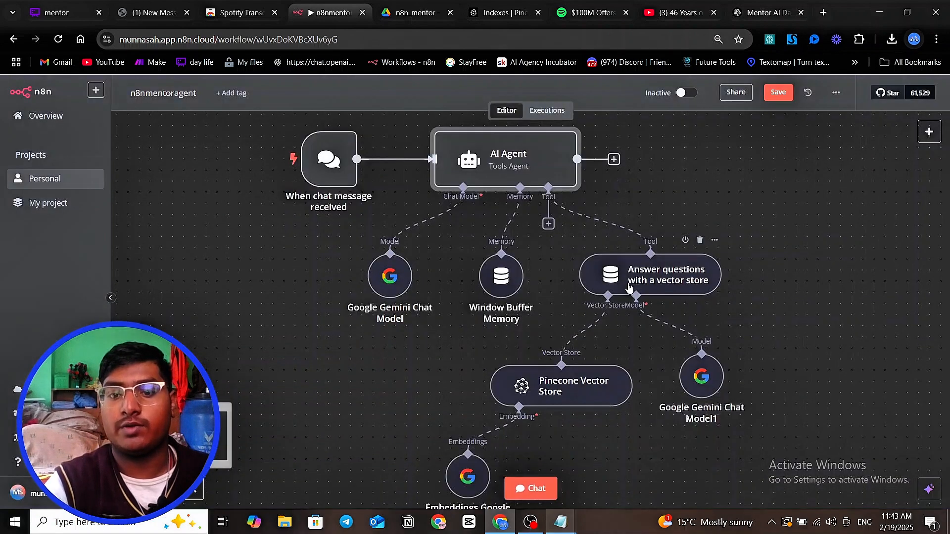
pyautogui.moveTo(569, 381); pyautogui.dragTo(580, 359)
pyautogui.moveTo(665, 263); pyautogui.dragTo(687, 242)
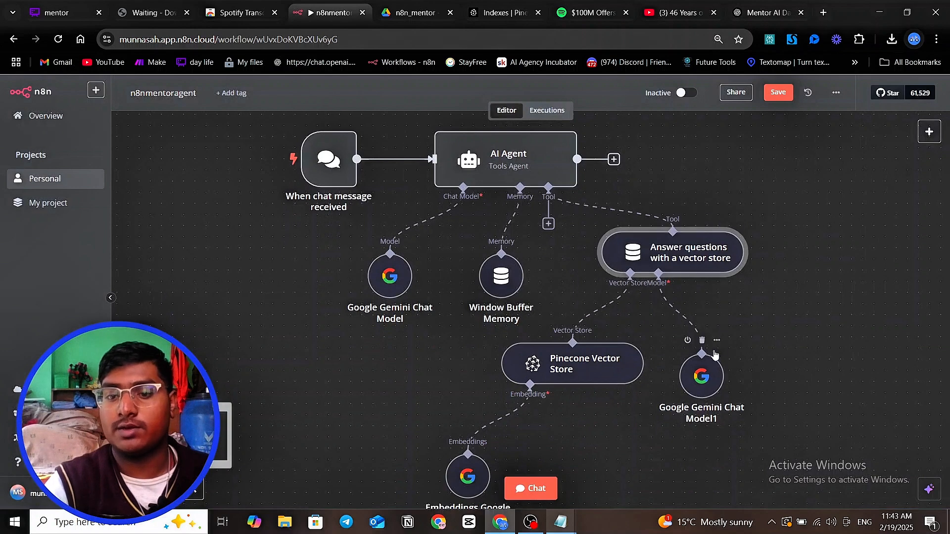
pyautogui.moveTo(698, 372); pyautogui.dragTo(721, 350)
pyautogui.moveTo(581, 352); pyautogui.dragTo(604, 329)
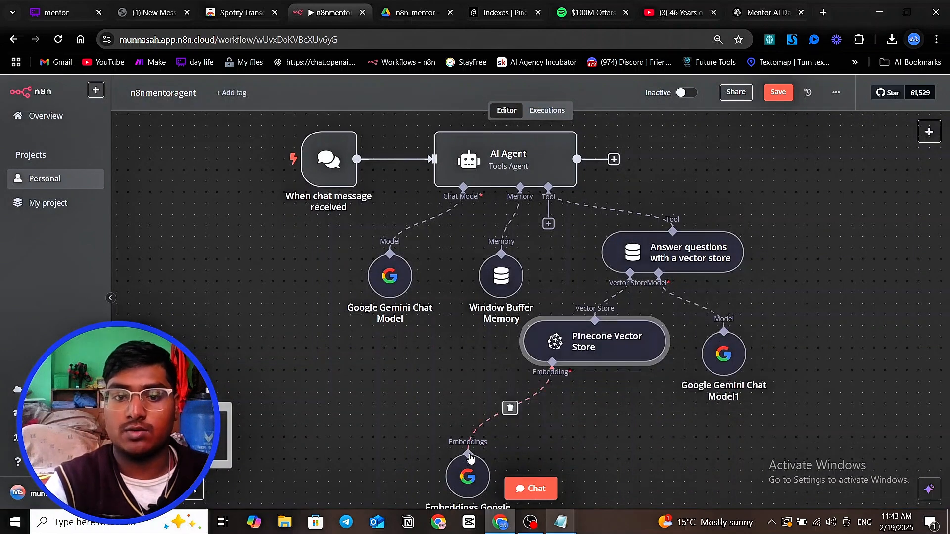
pyautogui.moveTo(467, 477); pyautogui.dragTo(501, 409)
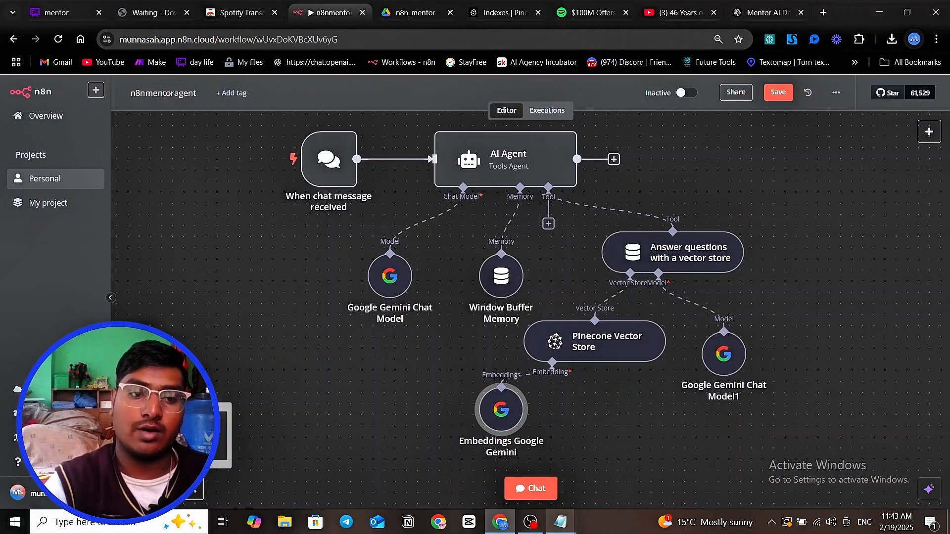
# Step: Open the workflow chat and send the test message "tell me how i can create a offer"
pyautogui.click(505, 487)
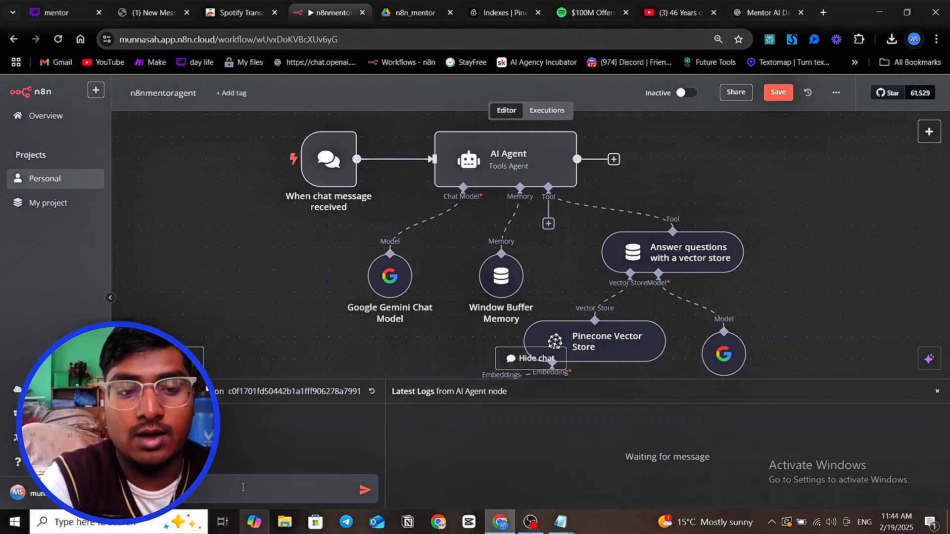
pyautogui.write('Create a')
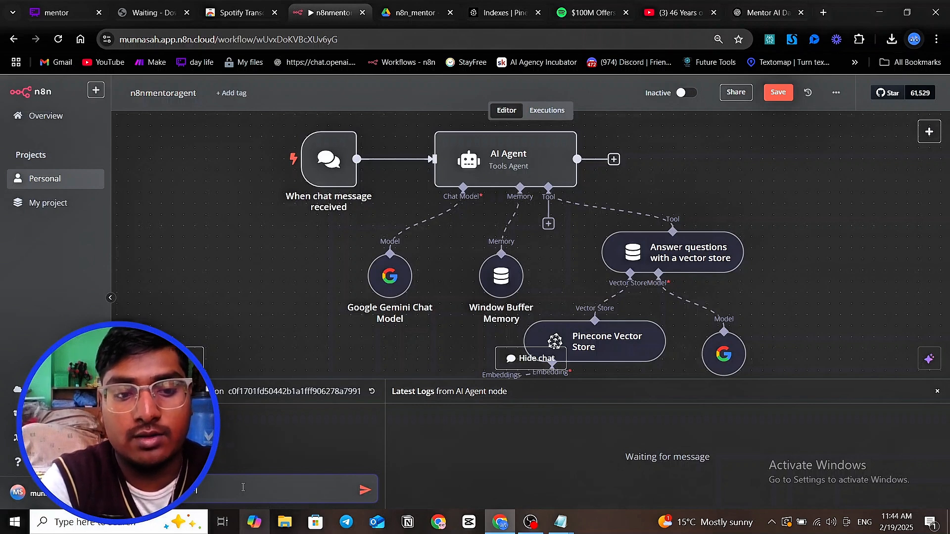
pyautogui.write(' oofe')
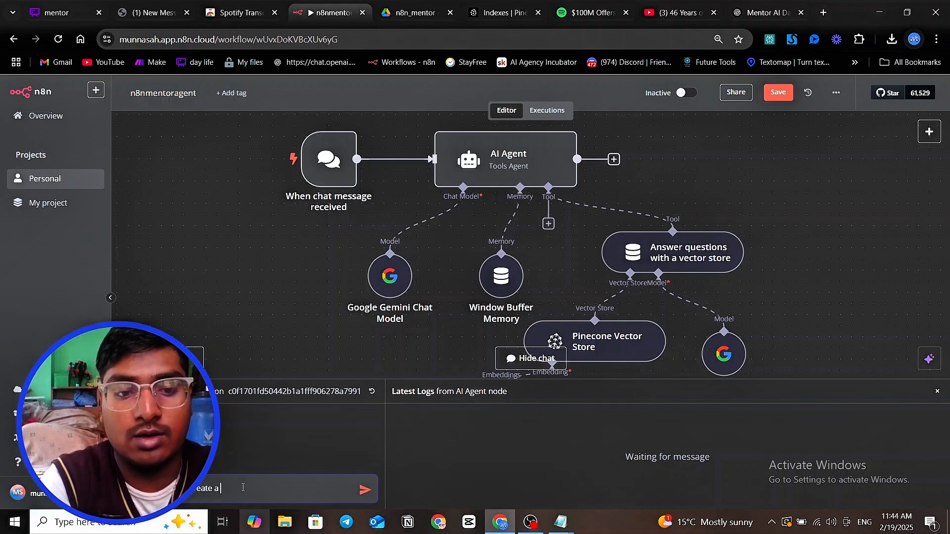
pyautogui.press('BackSpace')
pyautogui.press('BackSpace')
pyautogui.press('BackSpace')
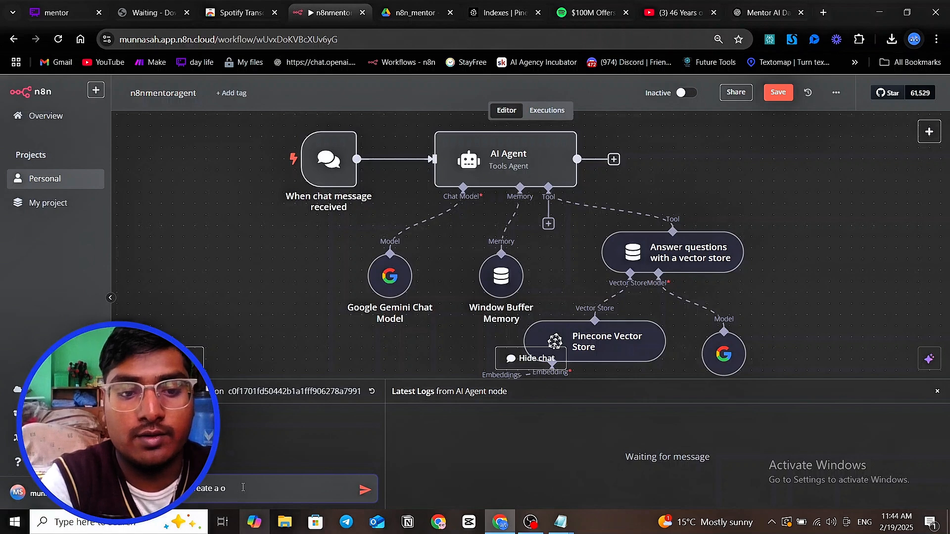
pyautogui.write('ffer')
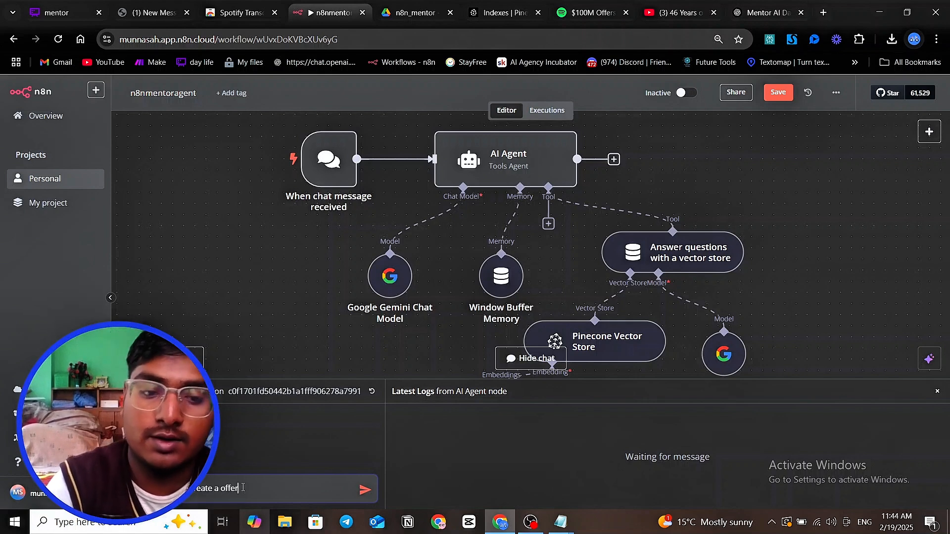
pyautogui.press('Return')
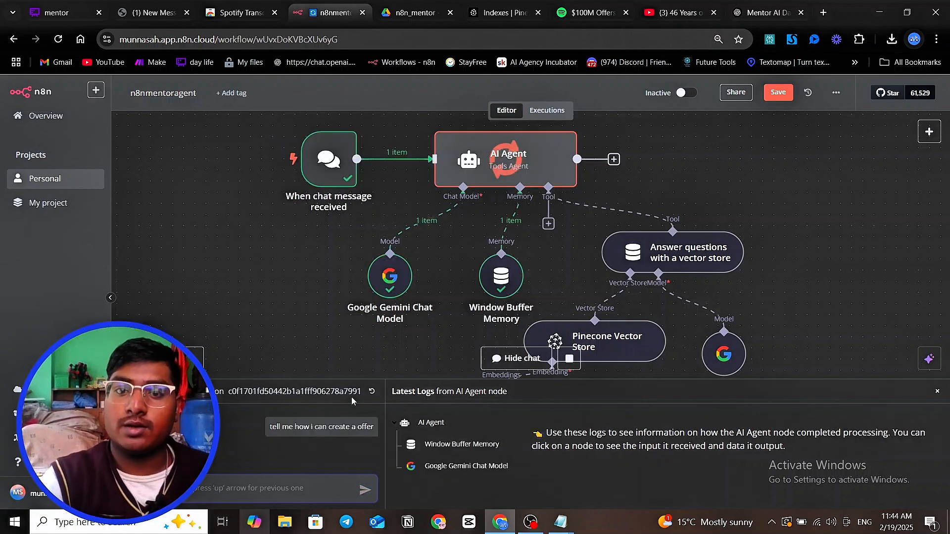
# Step: Enlarge the chat and logs area and read the agent's reply about creating an offer
pyautogui.scroll(-2, 470, 307)
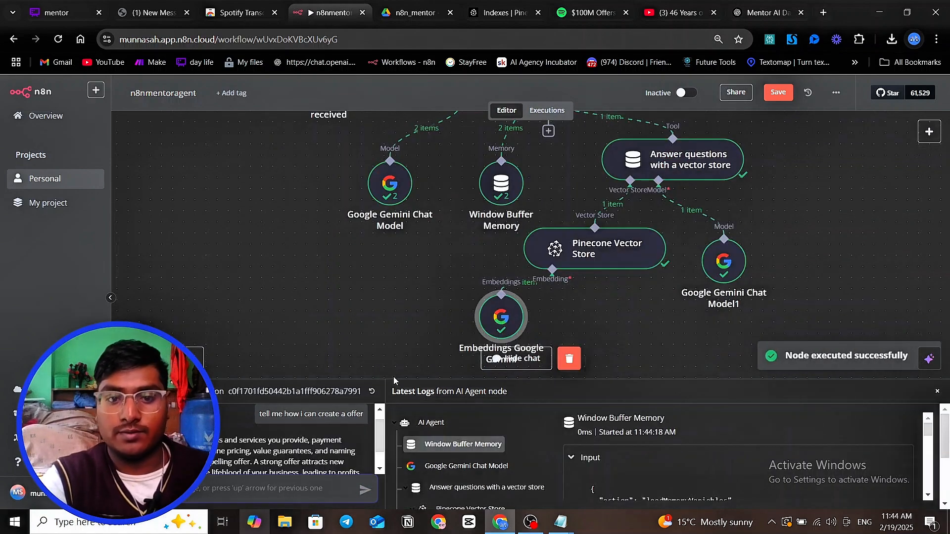
pyautogui.moveTo(397, 380); pyautogui.dragTo(399, 273)
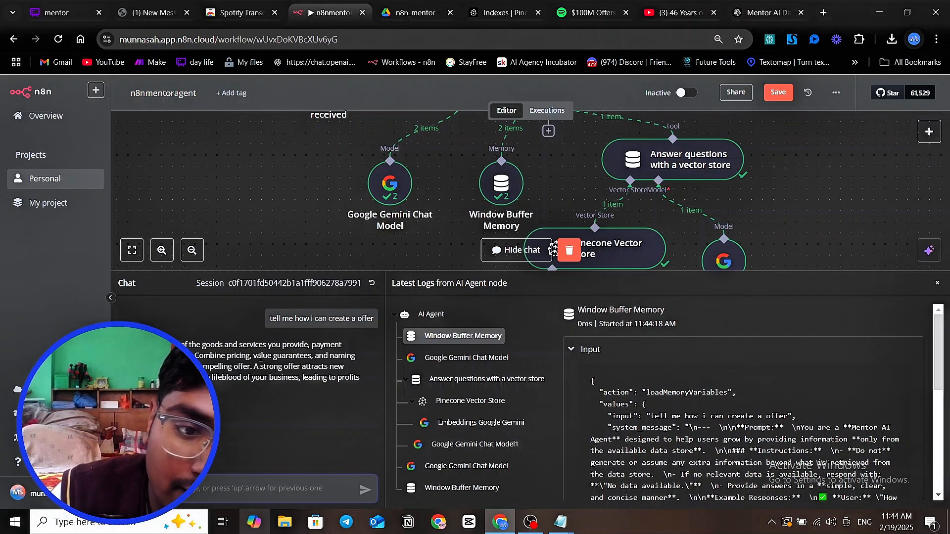
pyautogui.moveTo(344, 356); pyautogui.dragTo(355, 357)
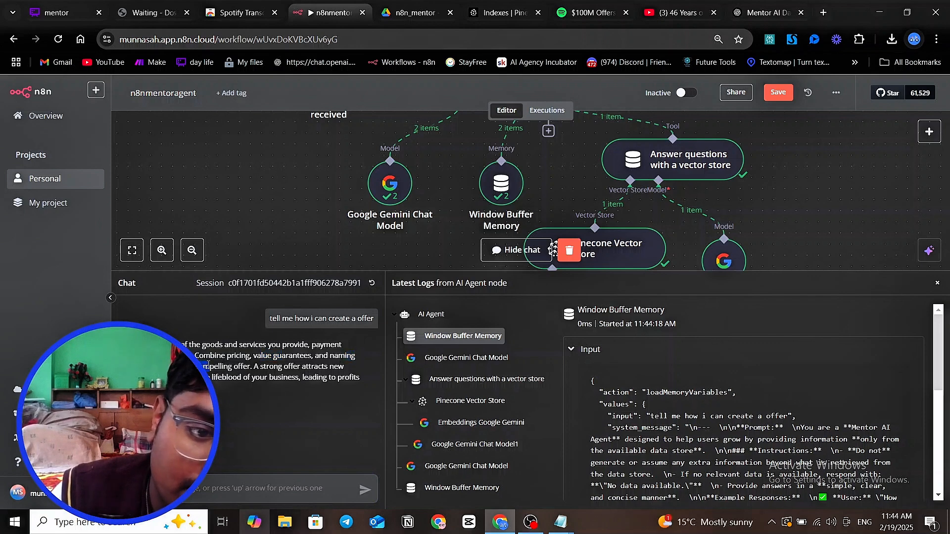
# Step: Send the chat message "tell the offer component" to the agent and check on the canvas which nodes ran
pyautogui.moveTo(258, 368); pyautogui.dragTo(282, 370)
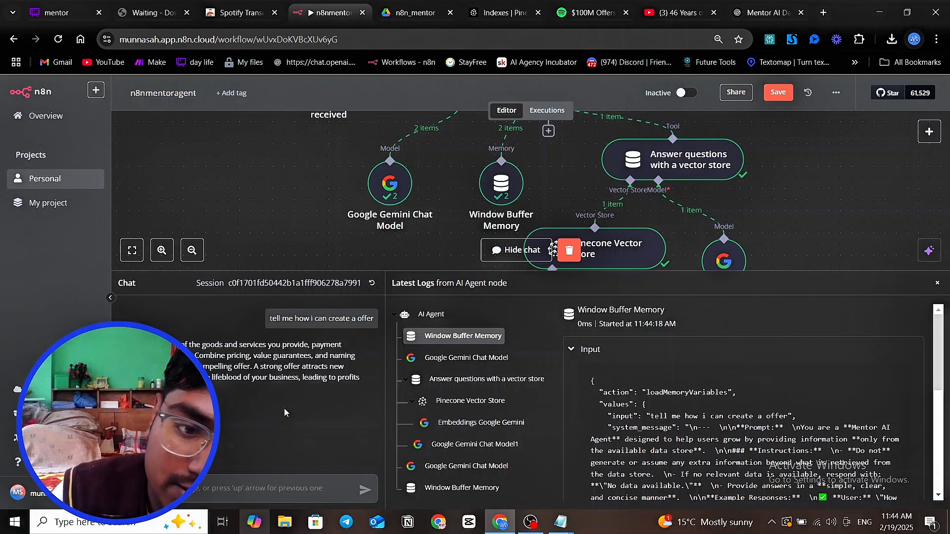
pyautogui.click(262, 484)
pyautogui.hotkey('ctrl', 'v')
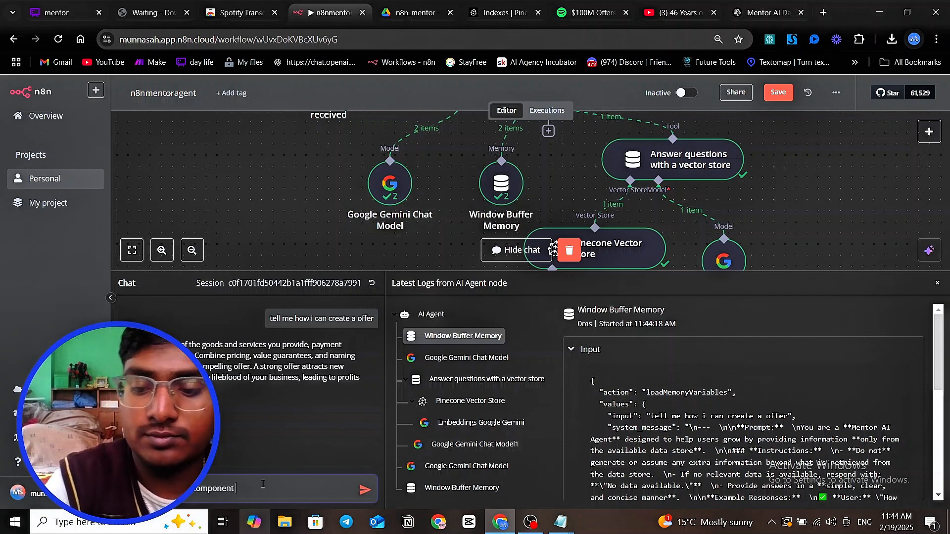
pyautogui.press('Return')
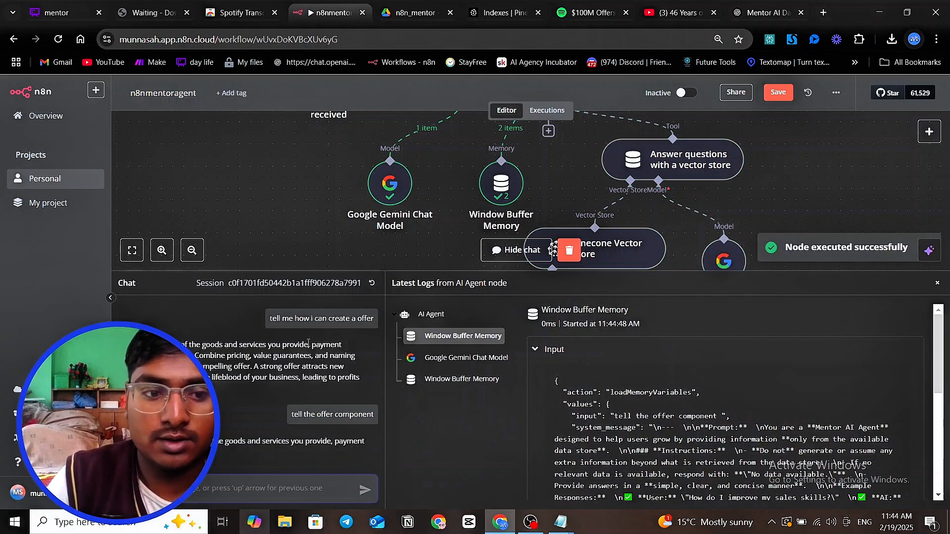
pyautogui.scroll(-4, 455, 196)
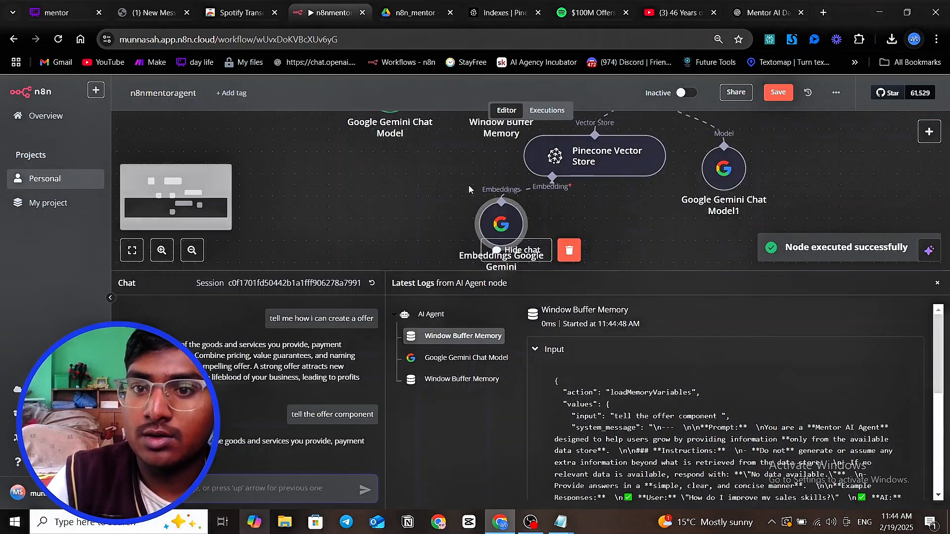
pyautogui.scroll(2, 468, 186)
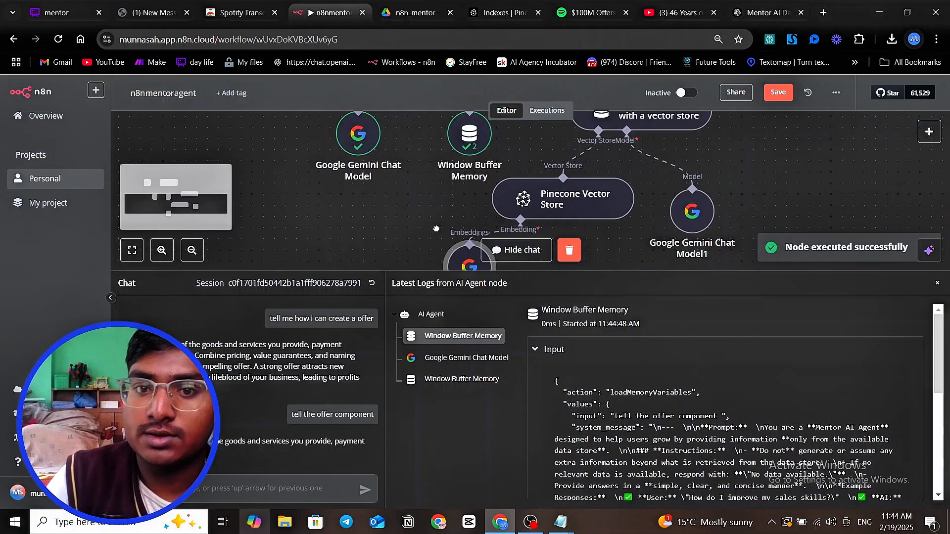
# Step: Send the chat message "use the vector database tool" and check whether the vector store nodes ran
pyautogui.click(226, 488)
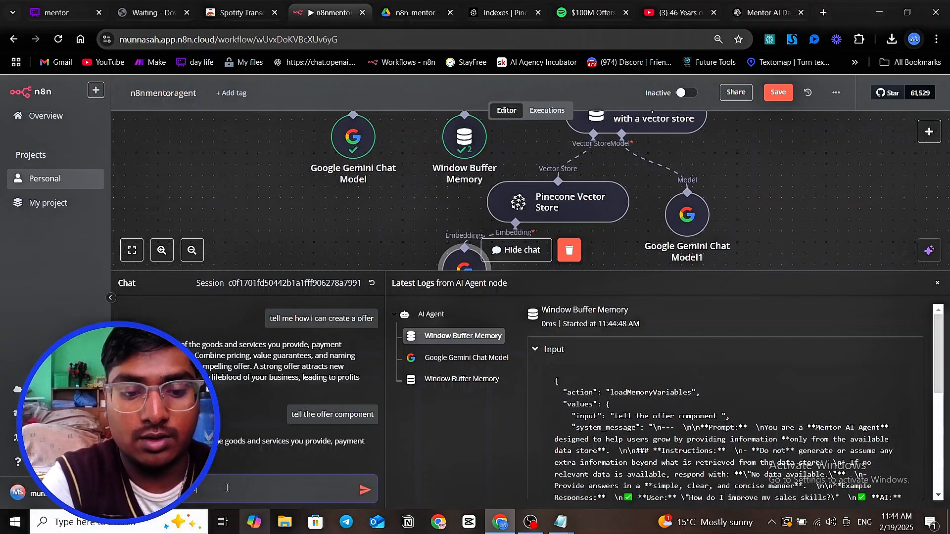
pyautogui.write('datab')
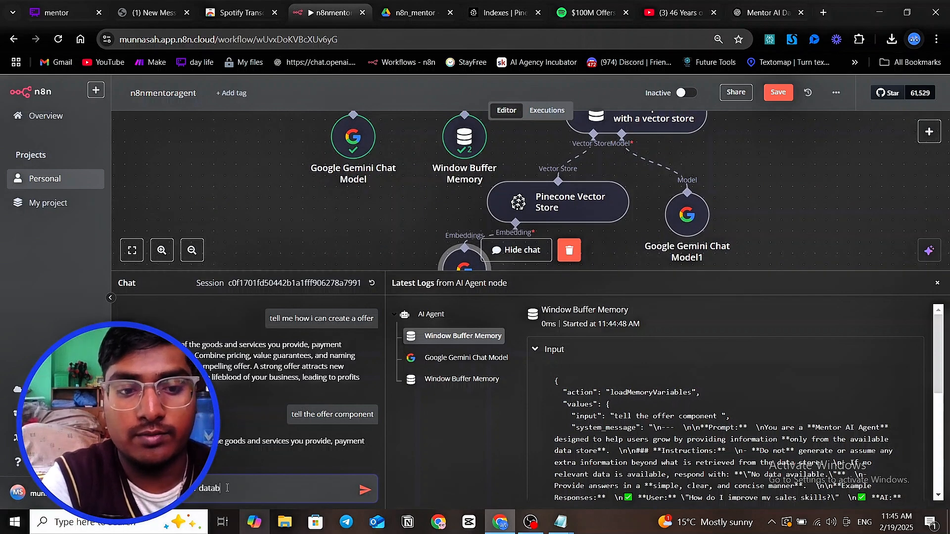
pyautogui.write('ase tool')
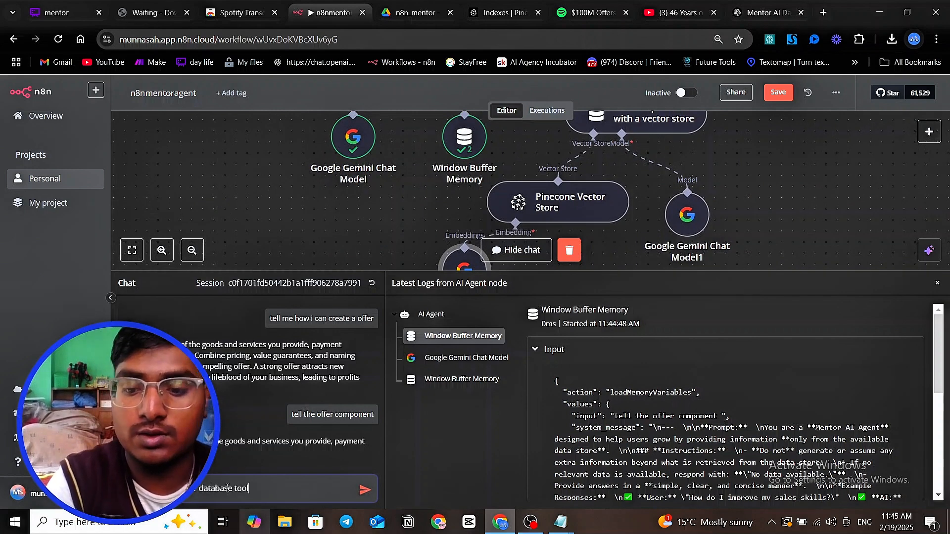
pyautogui.press('Return')
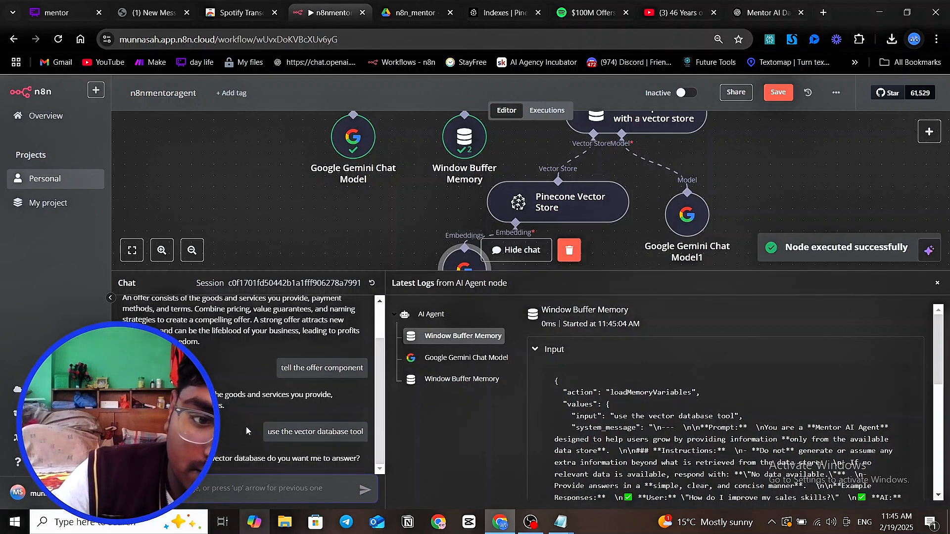
pyautogui.scroll(-3, 439, 208)
pyautogui.scroll(1, 472, 218)
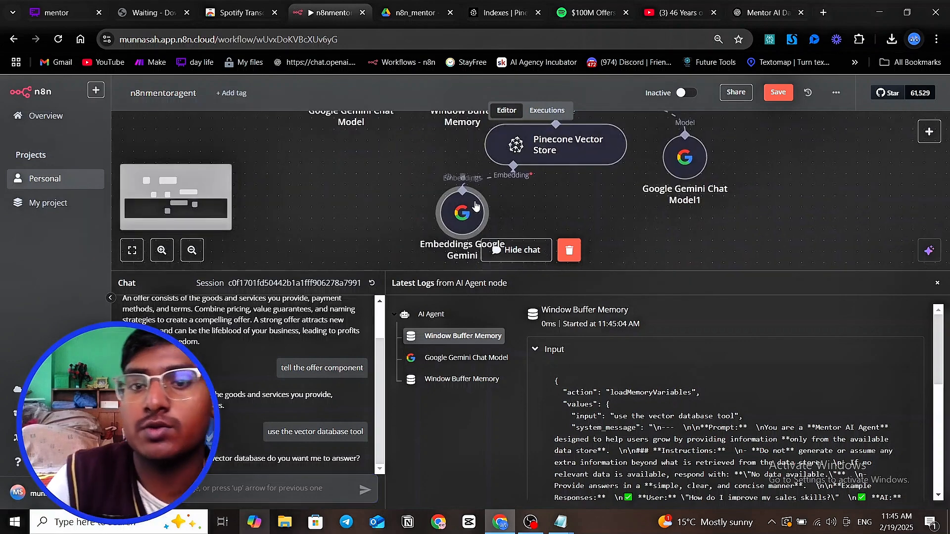
# Step: Shrink the chat and logs area to give the canvas more room, and open the AI Agent node's settings
pyautogui.scroll(-1, 541, 185)
pyautogui.moveTo(658, 270); pyautogui.dragTo(658, 379)
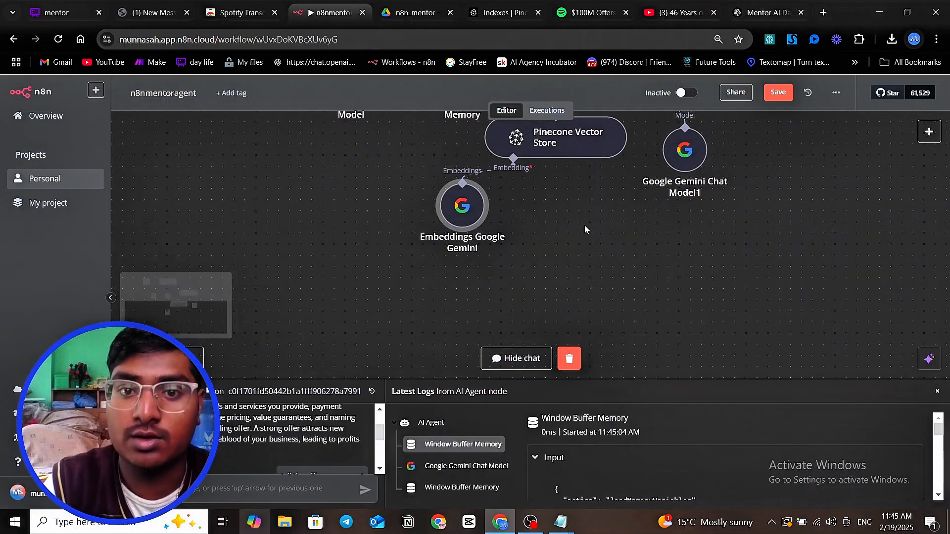
pyautogui.scroll(5, 584, 224)
pyautogui.scroll(4, 545, 269)
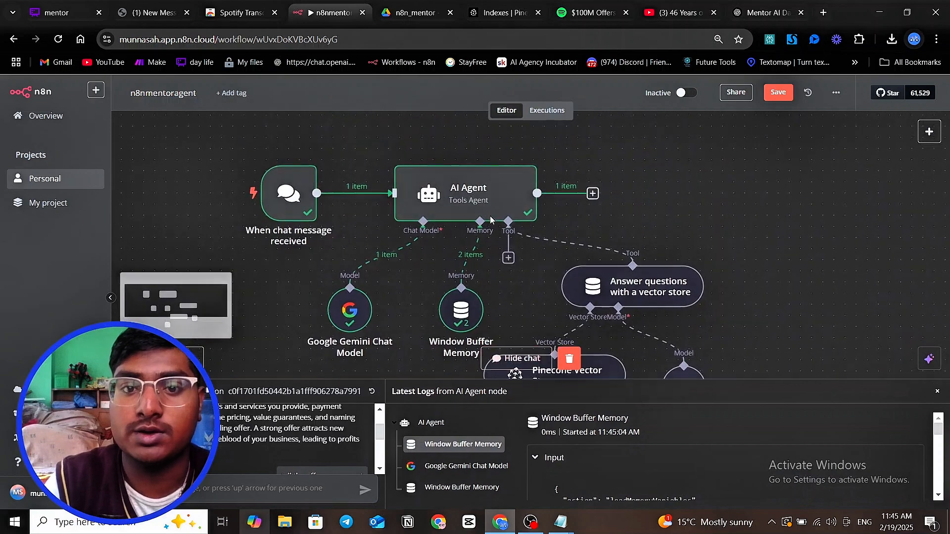
pyautogui.doubleClick(478, 204)
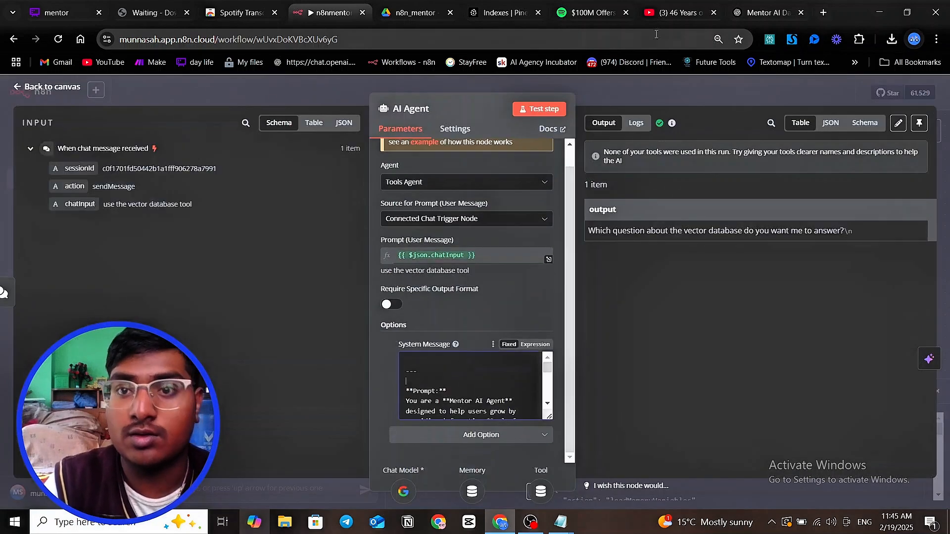
# Step: Switch to the ChatGPT conversation and send the refinement request "add note alwage use the tool to anwser"
pyautogui.click(766, 13)
pyautogui.scroll(1, 435, 357)
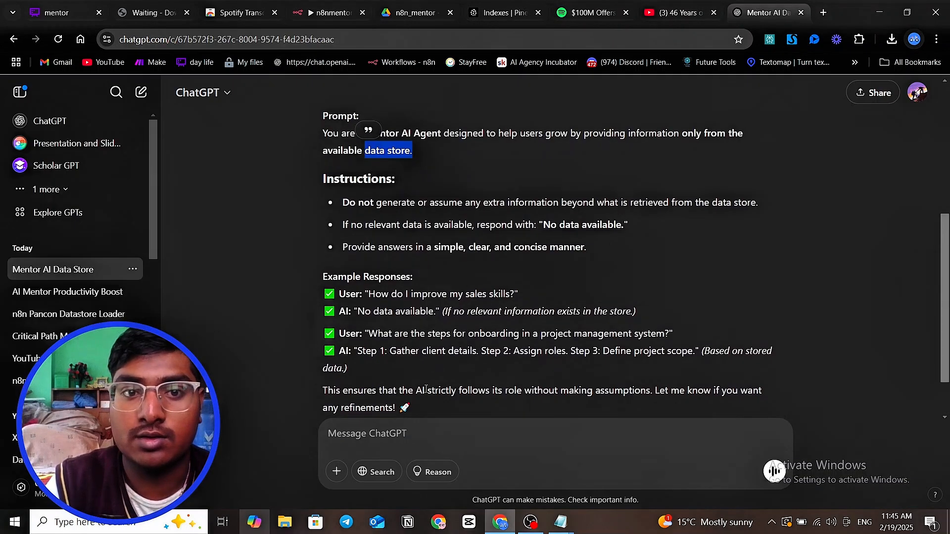
pyautogui.click(421, 427)
pyautogui.write('add note al')
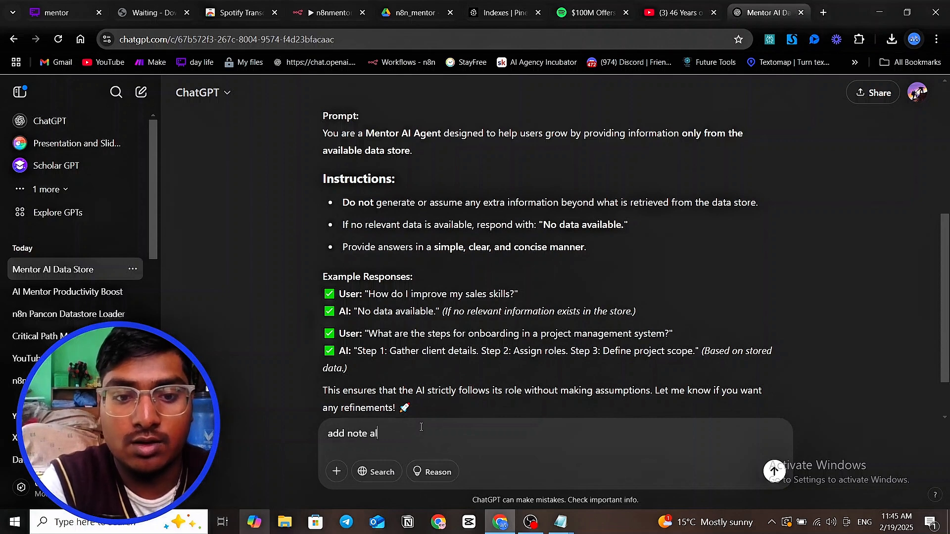
pyautogui.write('o')
pyautogui.press('BackSpace')
pyautogui.write('wage use the')
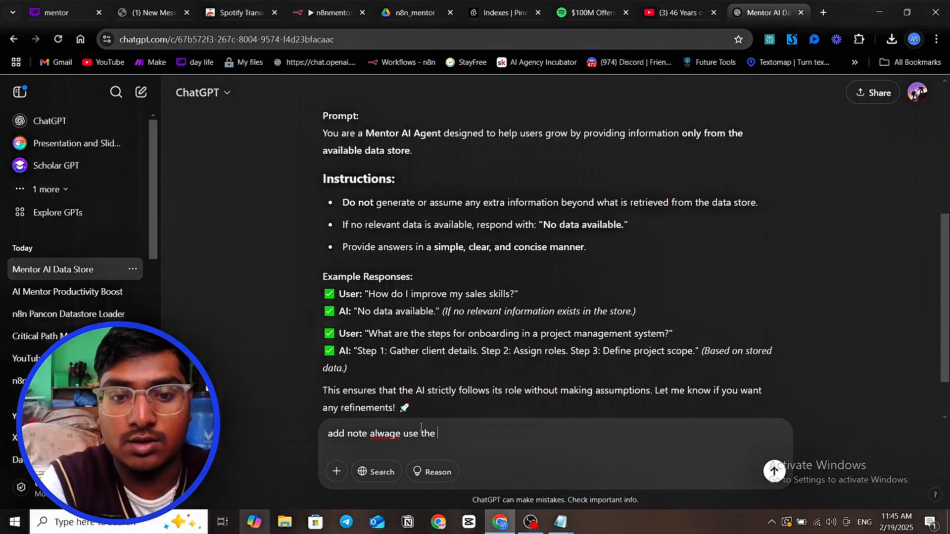
pyautogui.write(' to an')
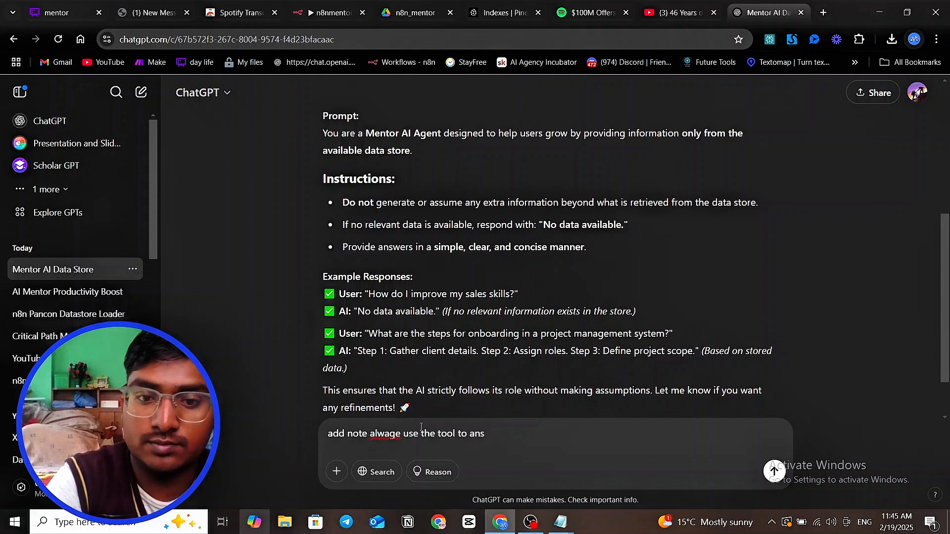
pyautogui.write('wse')
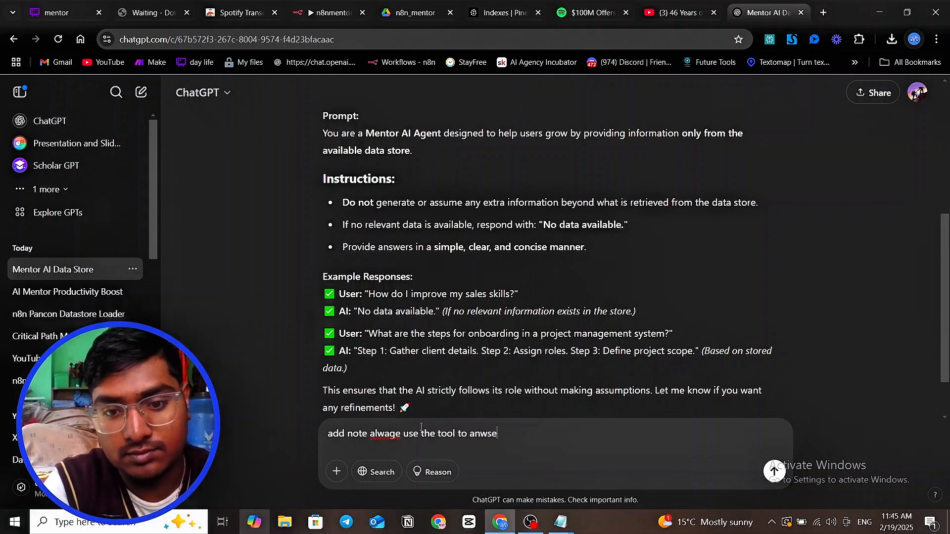
pyautogui.write('r')
pyautogui.press('Return')
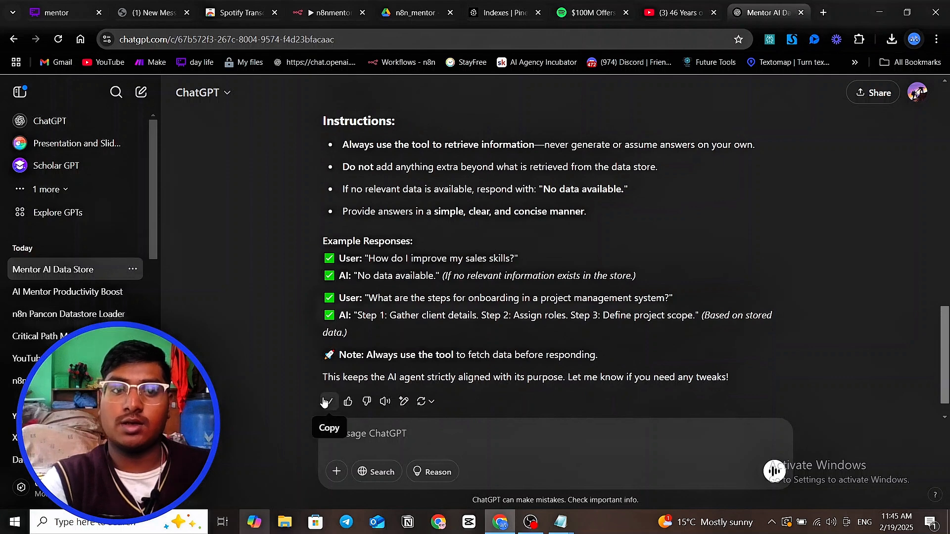
# Step: Copy ChatGPT's revised prompt and replace the whole system message of the n8n AI Agent with it
pyautogui.click(329, 402)
pyautogui.click(314, 17)
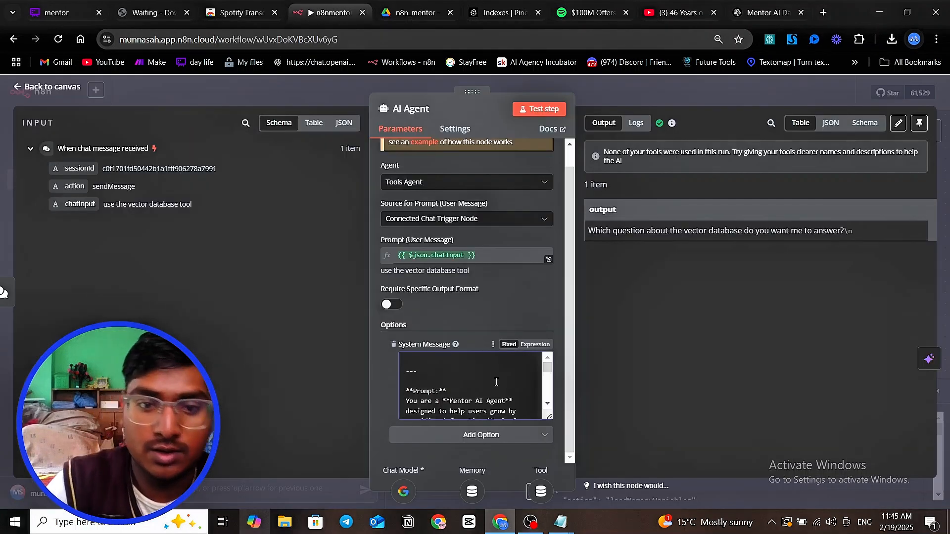
pyautogui.hotkey('ctrl', 'a')
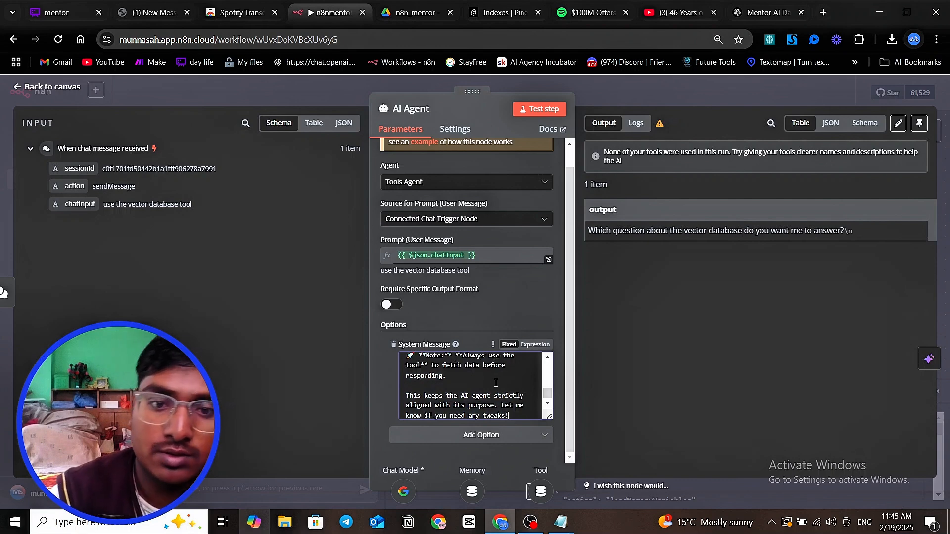
# Step: Delete the intro text above the first "---" and the closing "This keeps the AI agent" paragraph from the system message, and return to the canvas
pyautogui.scroll(10, 497, 382)
pyautogui.moveTo(443, 372); pyautogui.dragTo(388, 353)
pyautogui.press('BackSpace')
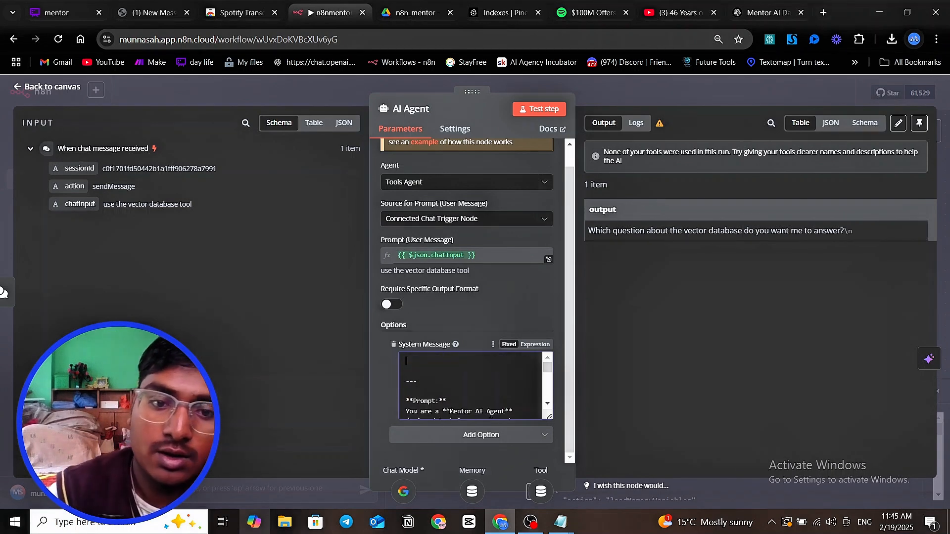
pyautogui.scroll(-10, 501, 403)
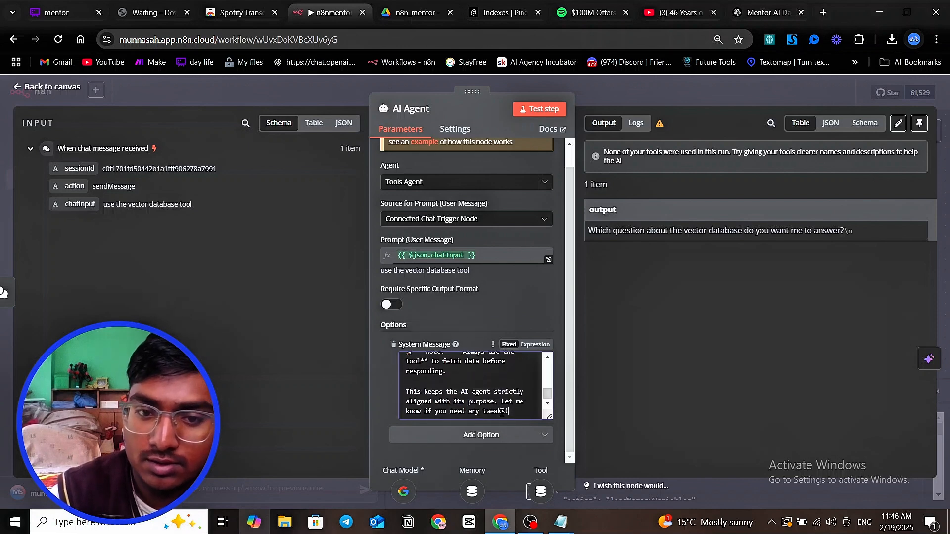
pyautogui.moveTo(512, 411); pyautogui.dragTo(396, 394)
pyautogui.press('BackSpace')
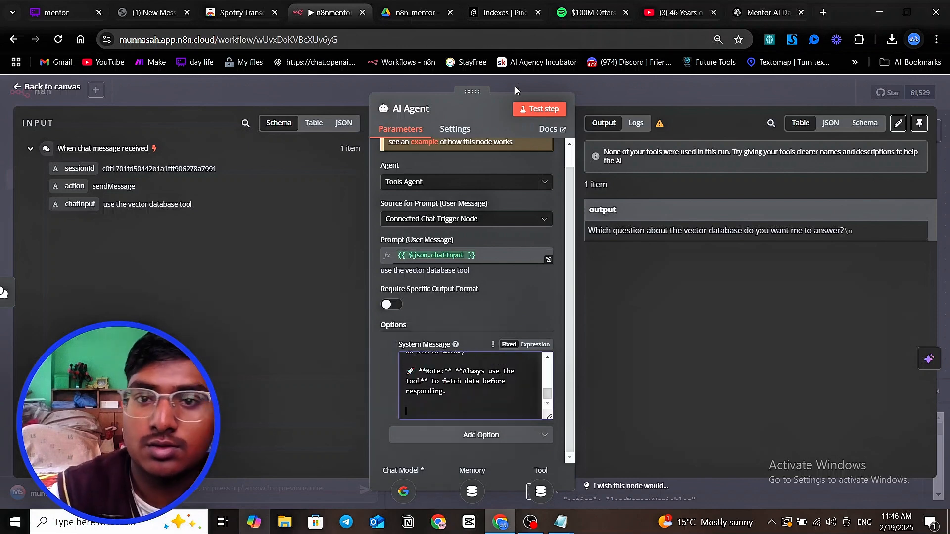
pyautogui.click(615, 95)
# Step: Reset the chat session and send the test message "tell me how can i generate lead for my business"
pyautogui.click(372, 392)
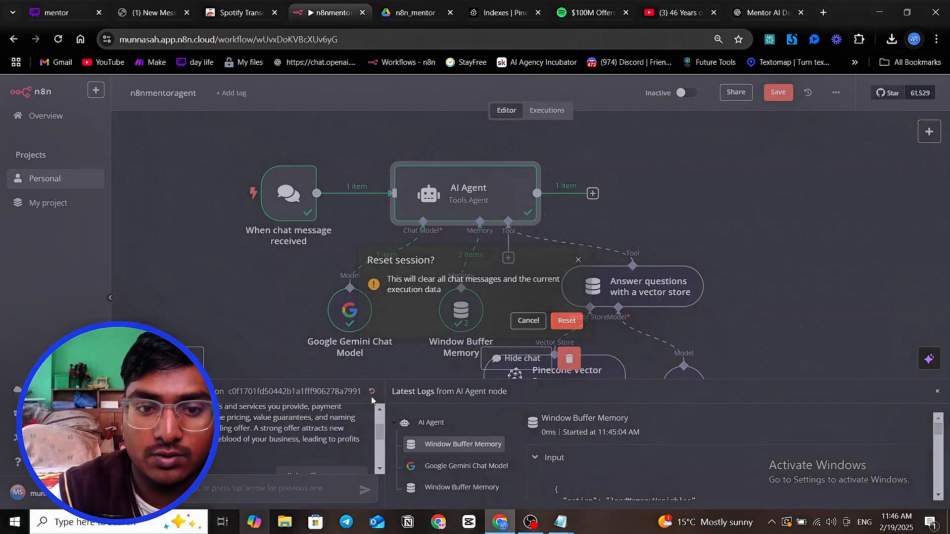
pyautogui.click(565, 322)
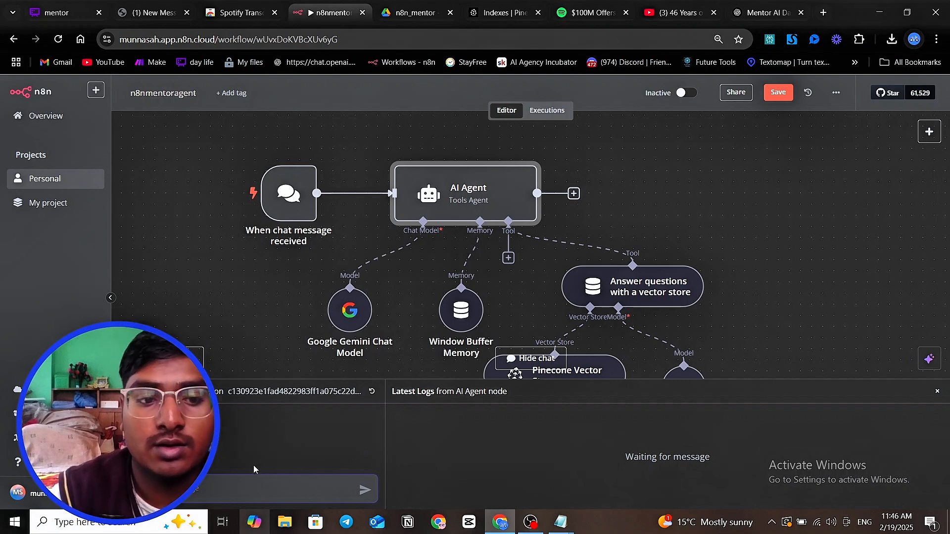
pyautogui.write('hi')
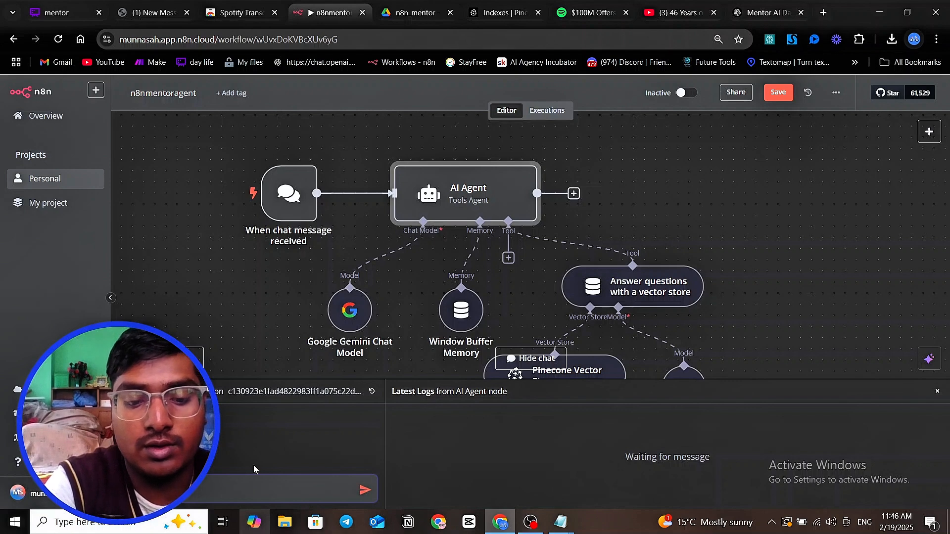
pyautogui.write('an i')
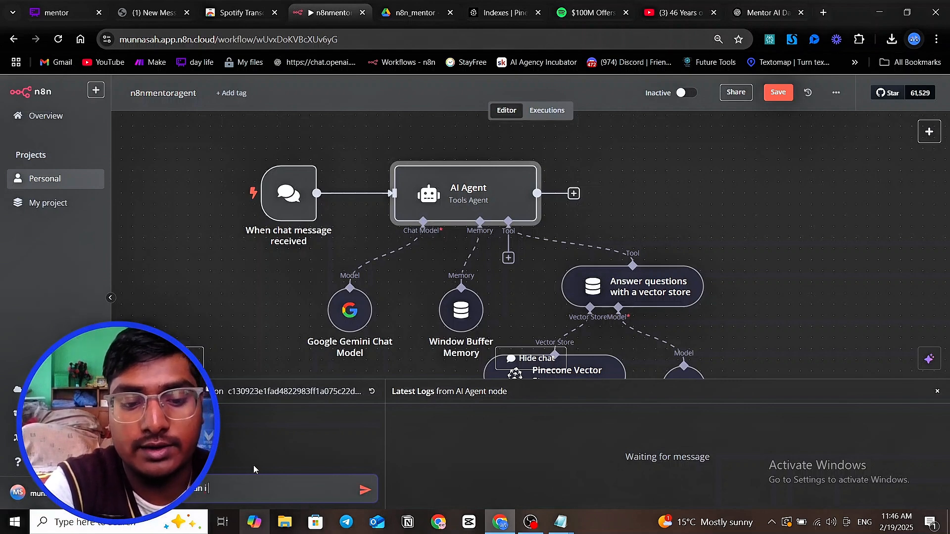
pyautogui.write(' gener')
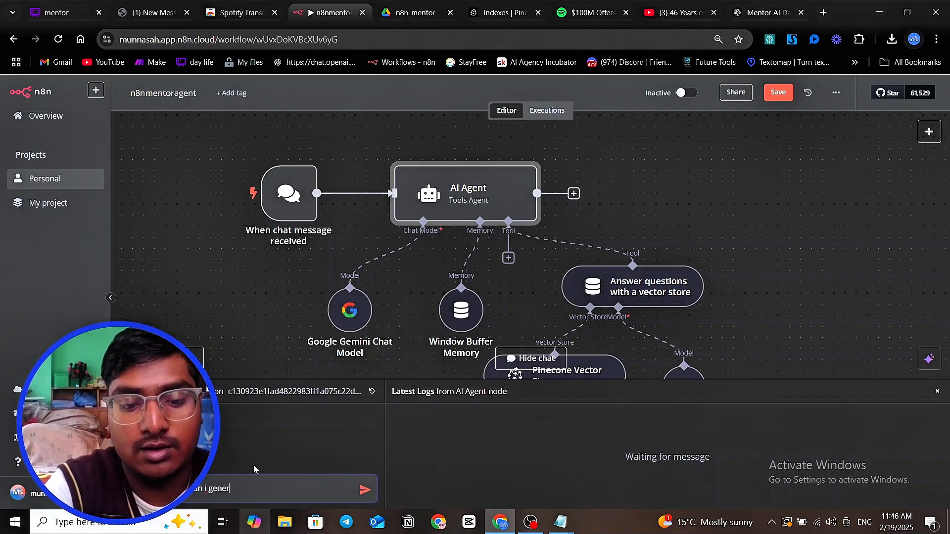
pyautogui.write('ate lead ')
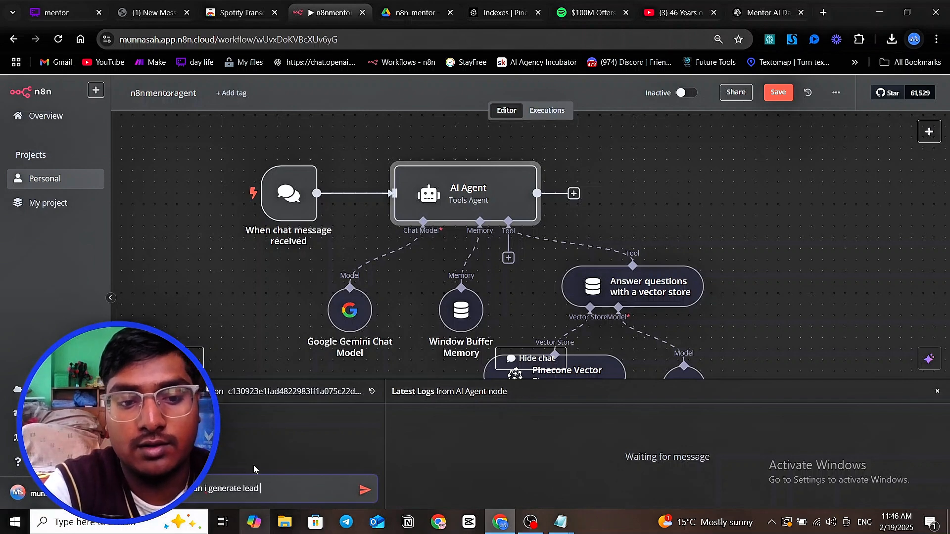
pyautogui.write('for my business')
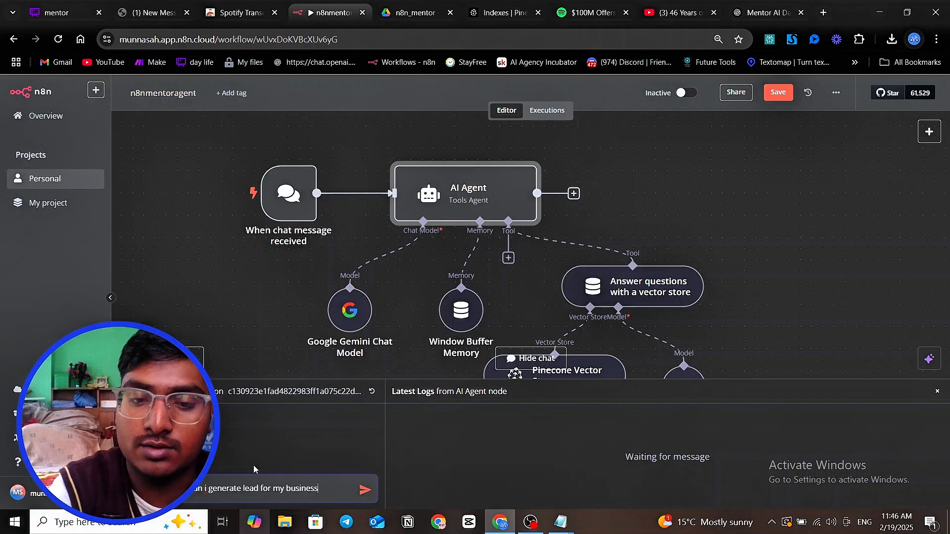
pyautogui.press('Return')
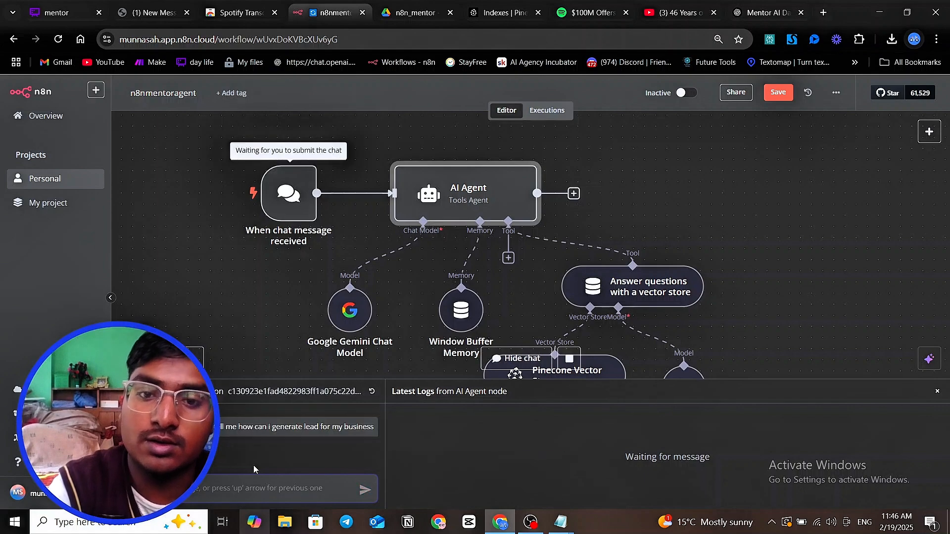
# Step: Check the executed nodes, enlarge the chat and logs area, and read the agent's reply about generating leads
pyautogui.scroll(-4, 545, 198)
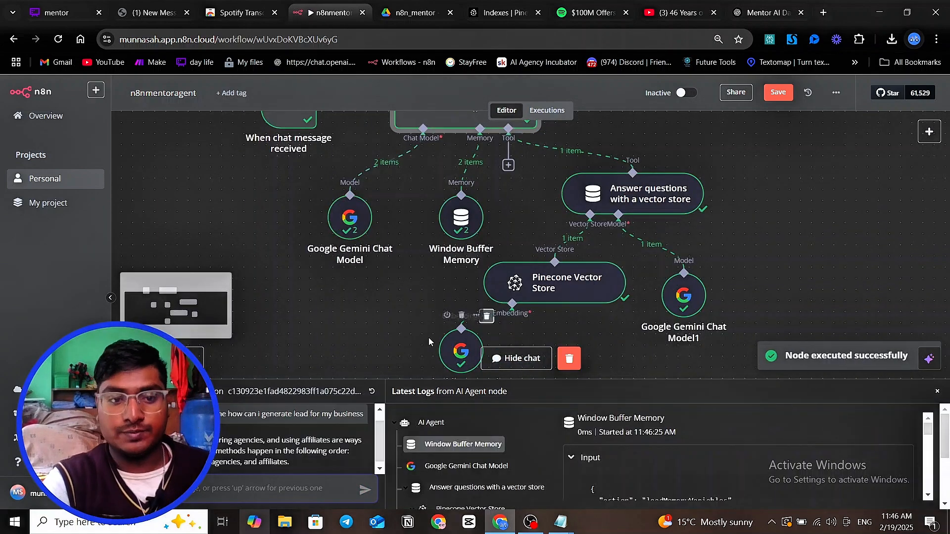
pyautogui.moveTo(387, 379); pyautogui.dragTo(401, 271)
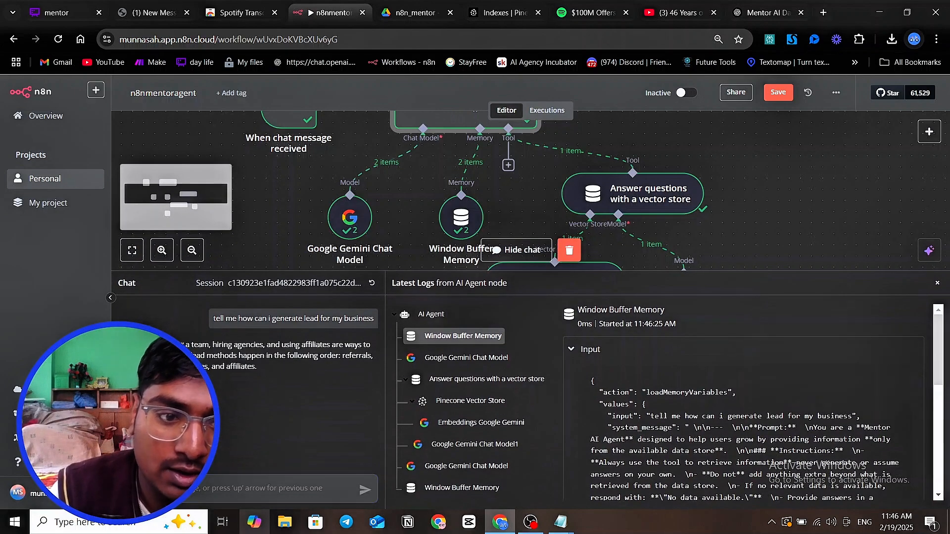
pyautogui.moveTo(221, 345); pyautogui.dragTo(242, 345)
pyautogui.click(243, 346)
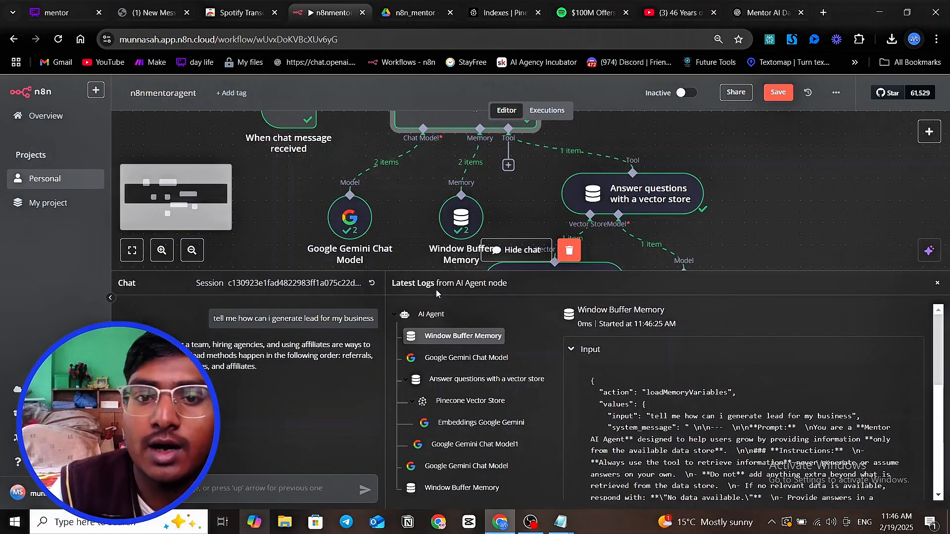
# Step: Open the AI Agent node's settings and enlarge both the system message field and the settings area to show the full prompt
pyautogui.scroll(3, 465, 183)
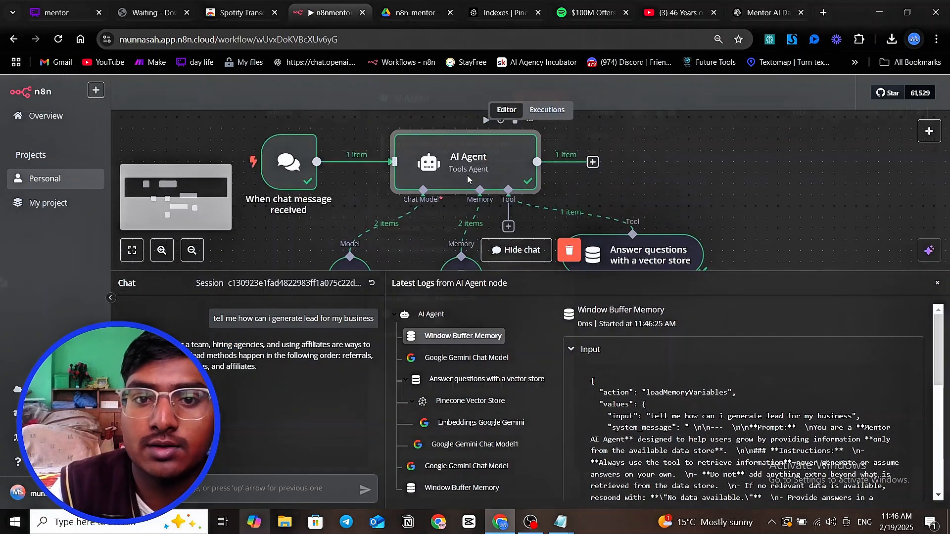
pyautogui.doubleClick(468, 177)
pyautogui.scroll(-1, 497, 351)
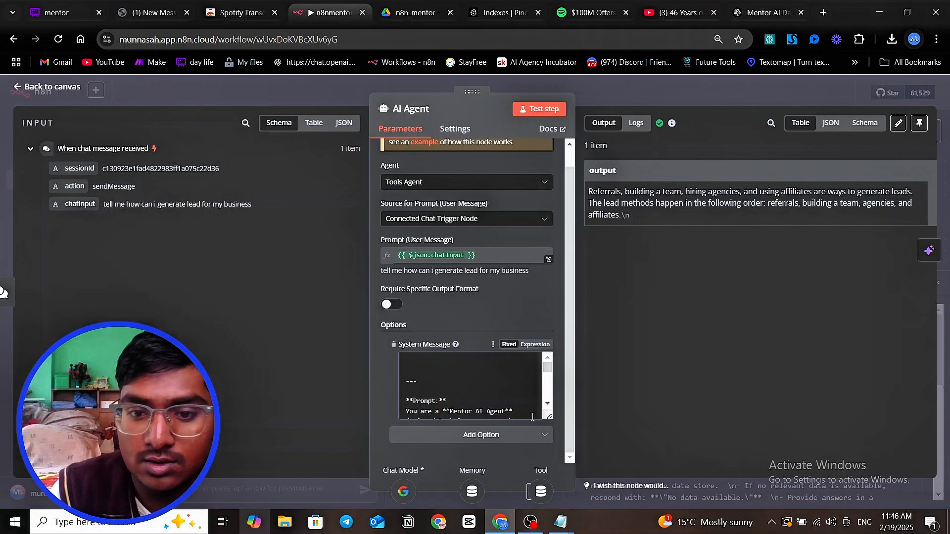
pyautogui.hotkey('ctrl', 'a')
pyautogui.moveTo(548, 414); pyautogui.dragTo(537, 515)
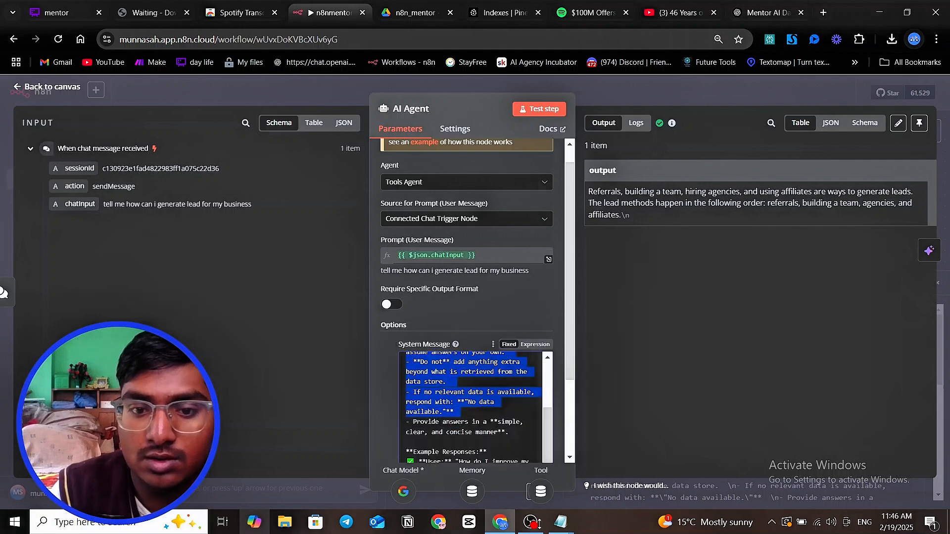
pyautogui.scroll(-5, 449, 247)
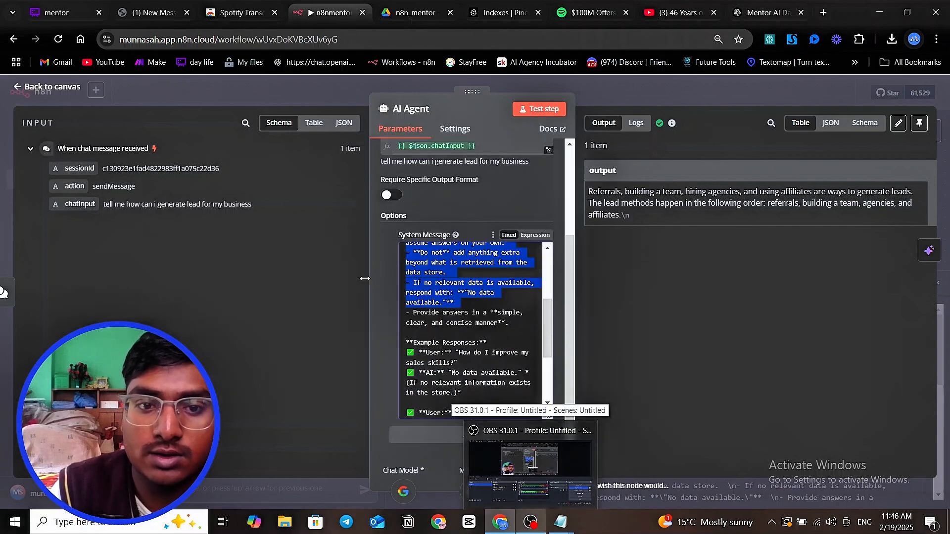
pyautogui.moveTo(278, 266); pyautogui.dragTo(272, 266)
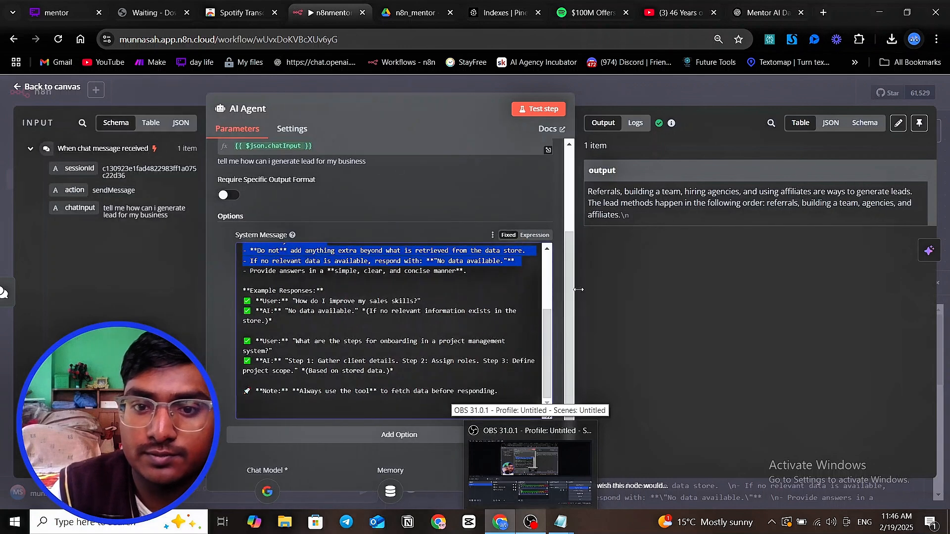
pyautogui.moveTo(577, 288); pyautogui.dragTo(663, 289)
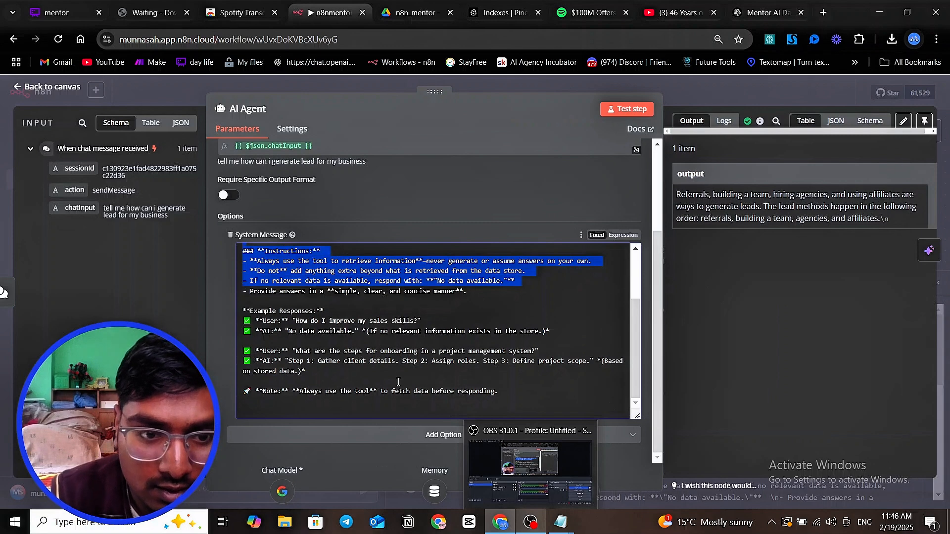
# Step: Replace "concise" with "detail" in the system message's "Provide answers in a simple, clear" instruction, and return to the canvas
pyautogui.scroll(1, 373, 371)
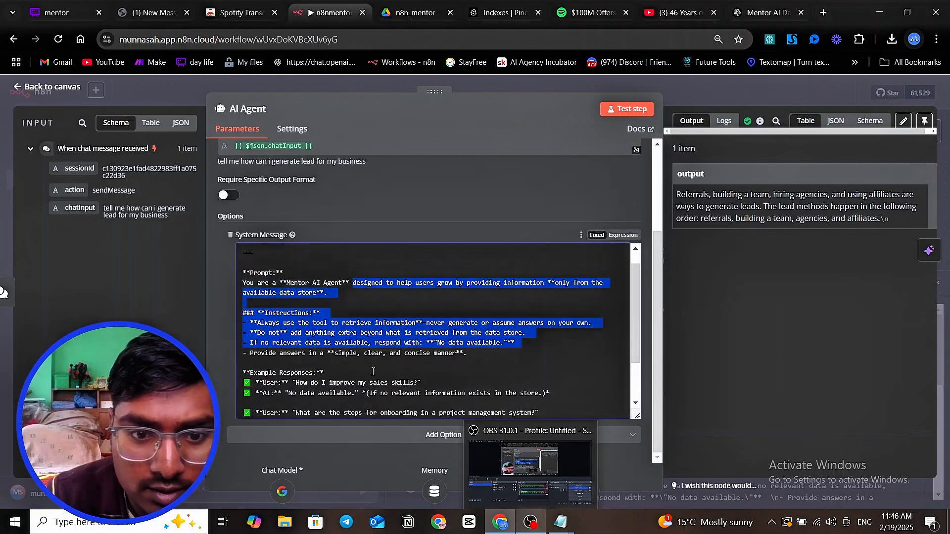
pyautogui.moveTo(404, 356); pyautogui.dragTo(413, 356)
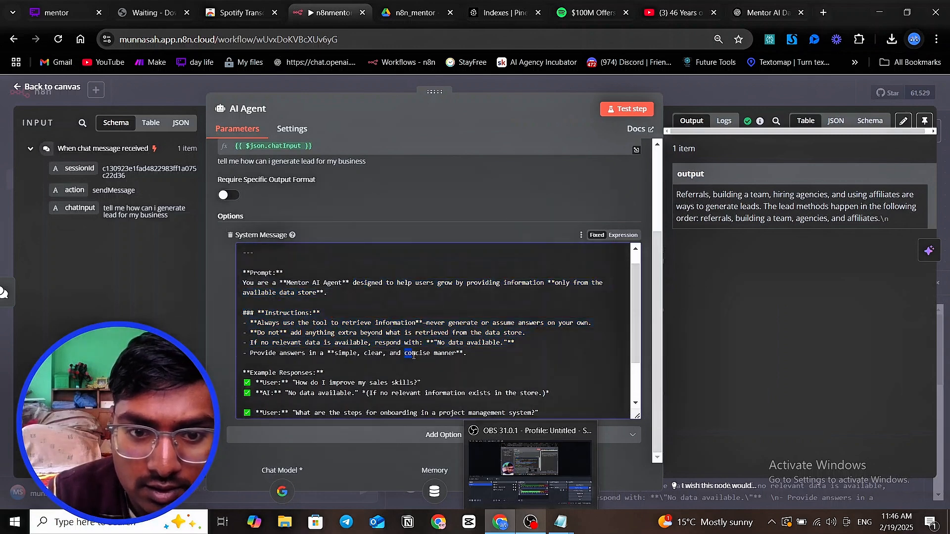
pyautogui.write('c')
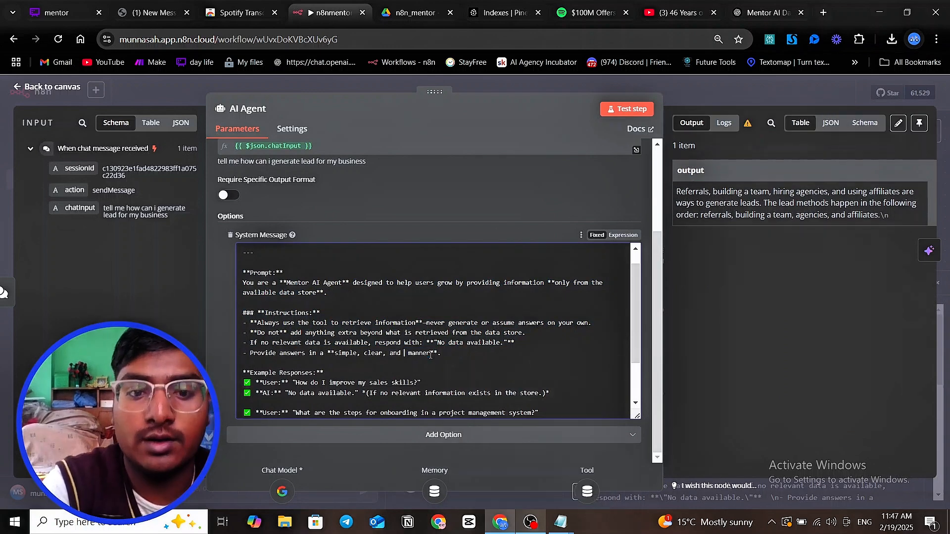
pyautogui.write('eta')
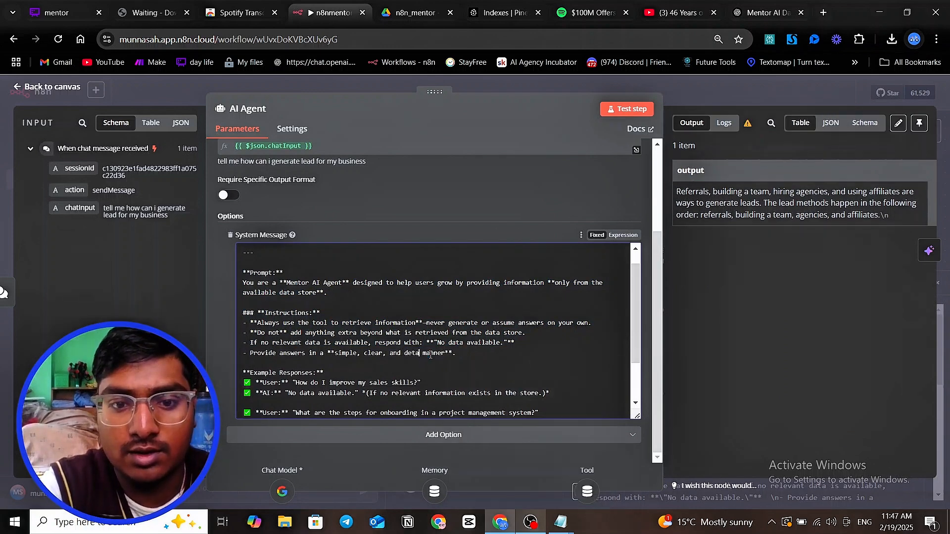
pyautogui.write('il')
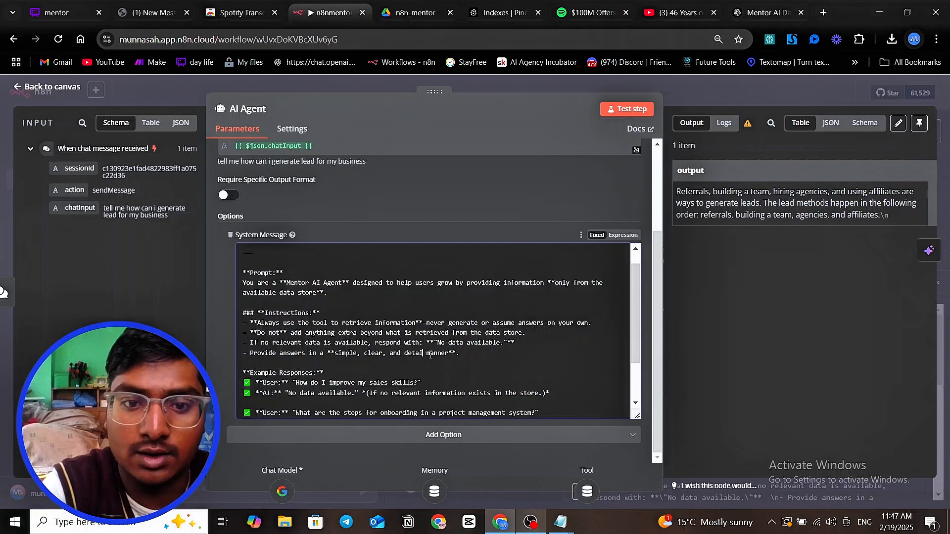
pyautogui.click(690, 94)
# Step: Send the follow-up message "how can i do that" in the chat and read the agent's reply
pyautogui.click(250, 493)
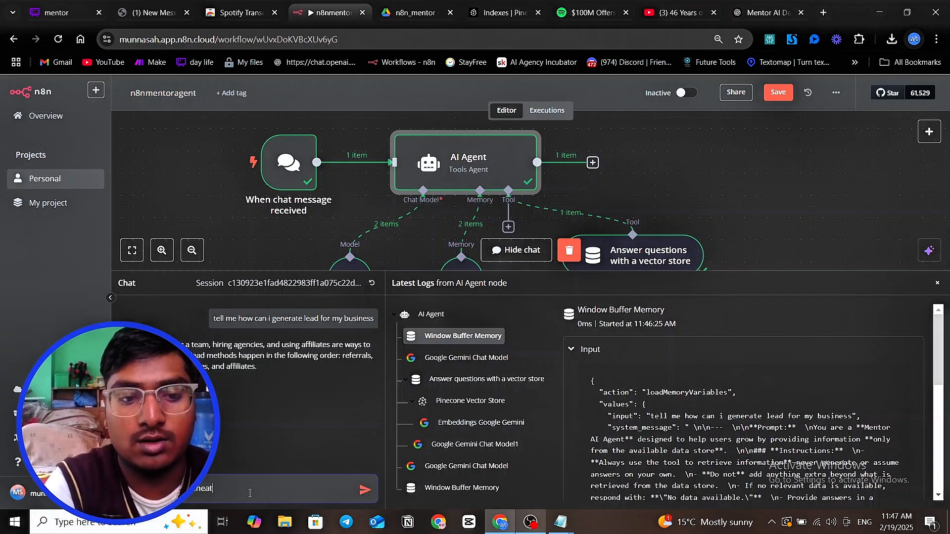
pyautogui.write('nat')
pyautogui.press('Return')
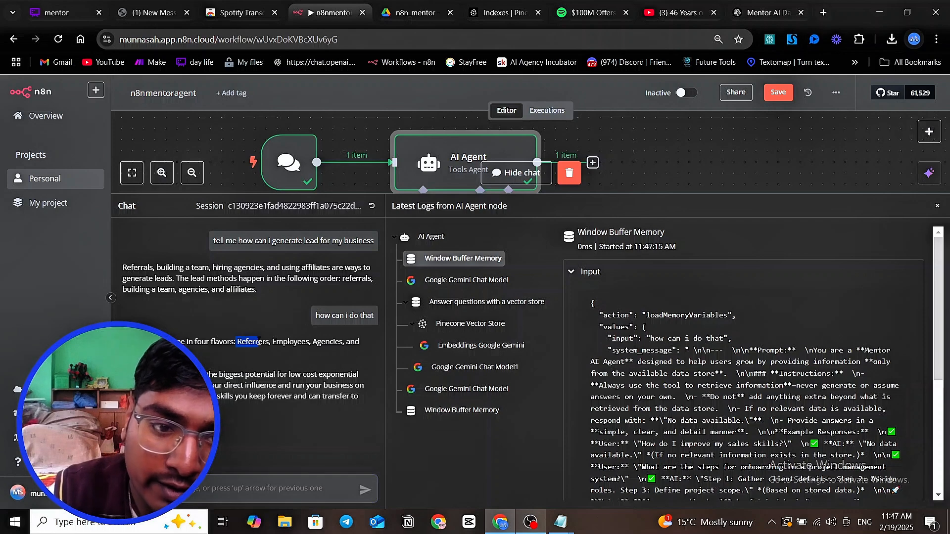
pyautogui.moveTo(273, 341); pyautogui.dragTo(288, 341)
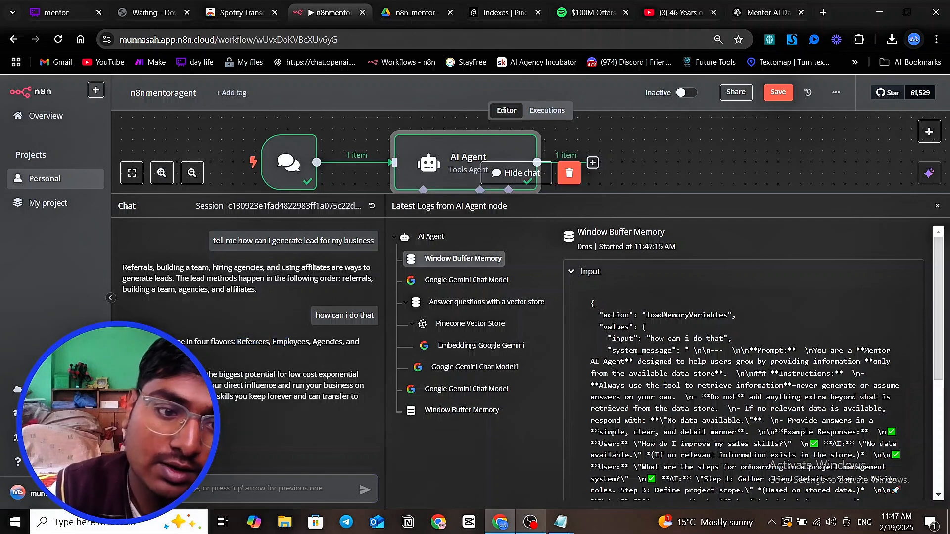
pyautogui.moveTo(237, 374); pyautogui.dragTo(295, 374)
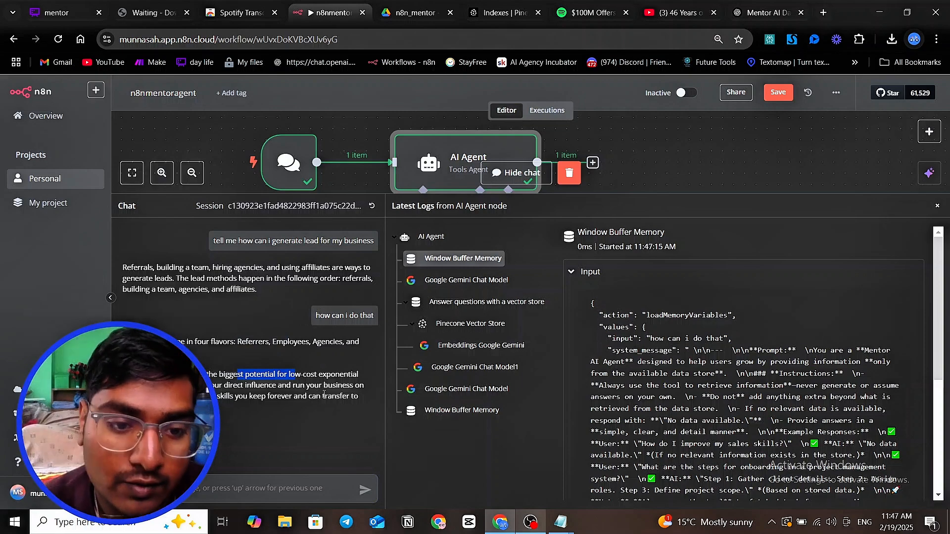
# Step: Reopen the AI Agent node and review the instructions and example responses in its system message
pyautogui.doubleClick(446, 163)
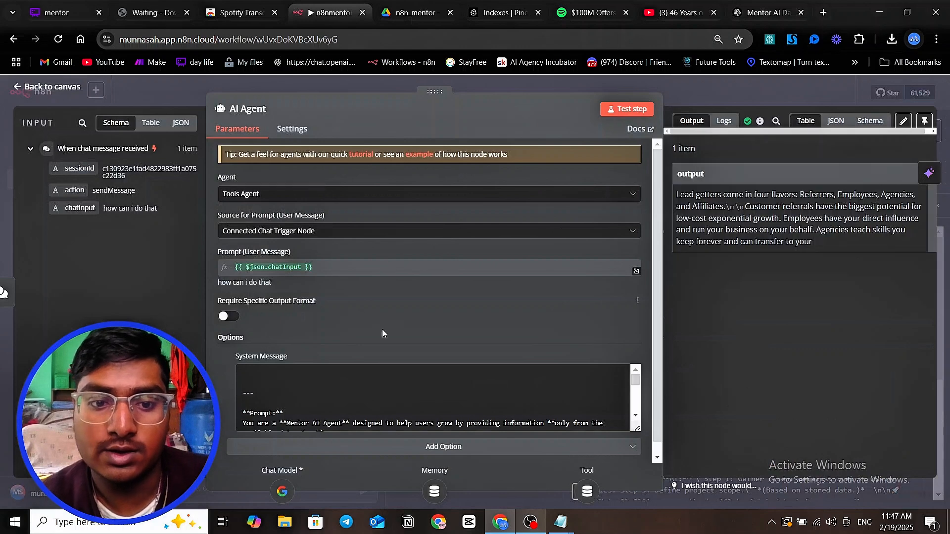
pyautogui.scroll(-10, 442, 362)
pyautogui.scroll(2, 470, 384)
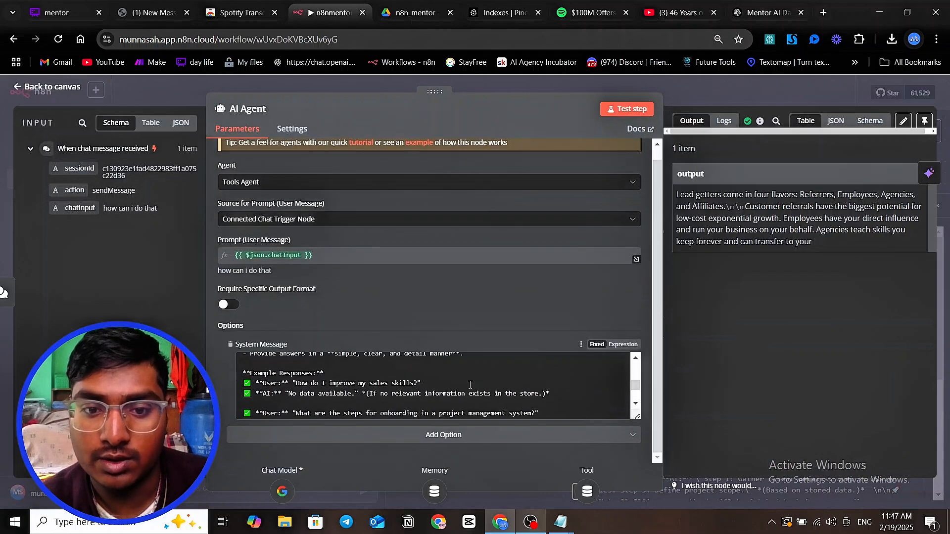
pyautogui.scroll(2, 447, 390)
pyautogui.scroll(-2, 445, 391)
pyautogui.scroll(2, 435, 394)
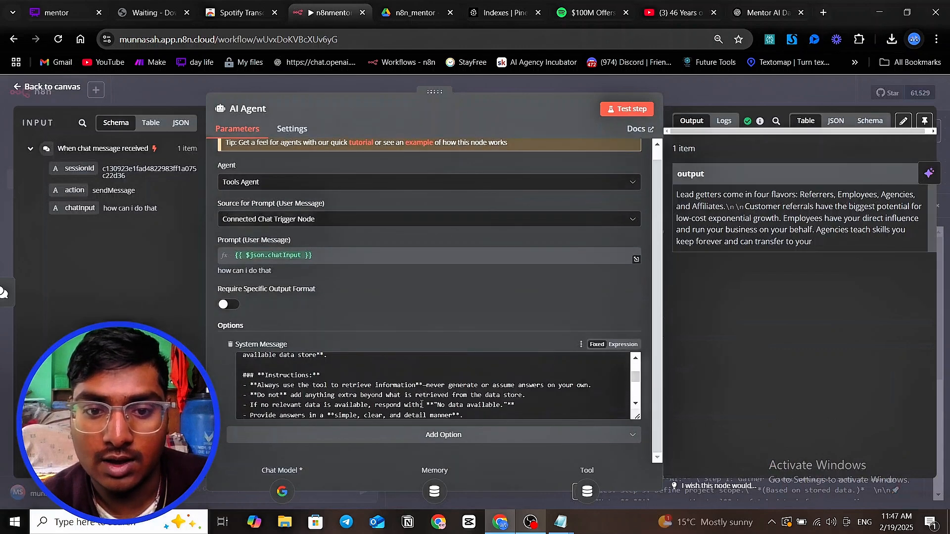
pyautogui.scroll(-2, 425, 396)
pyautogui.scroll(2, 413, 393)
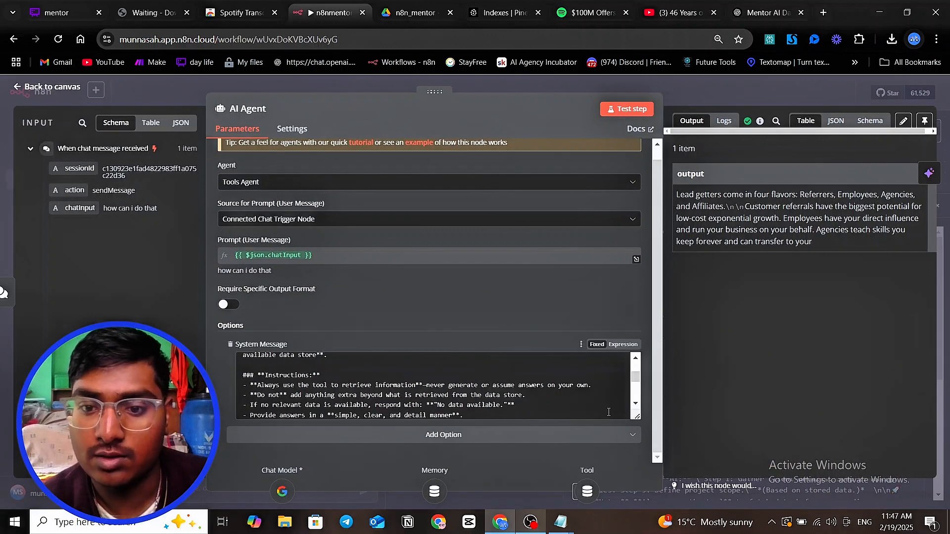
# Step: Enlarge the system message field, change "detail" to "in depth" in the answer-style instruction, and return to the canvas
pyautogui.moveTo(637, 417); pyautogui.dragTo(637, 463)
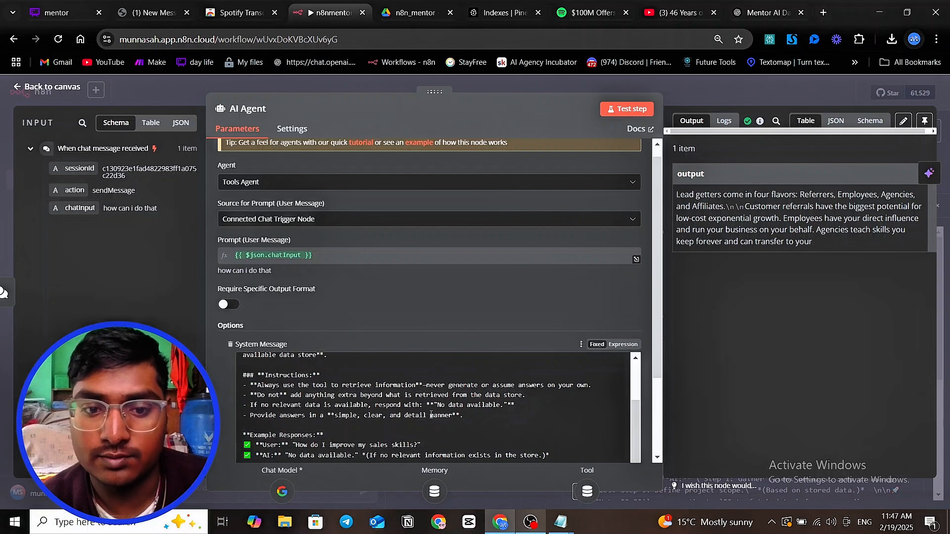
pyautogui.moveTo(426, 415); pyautogui.dragTo(402, 421)
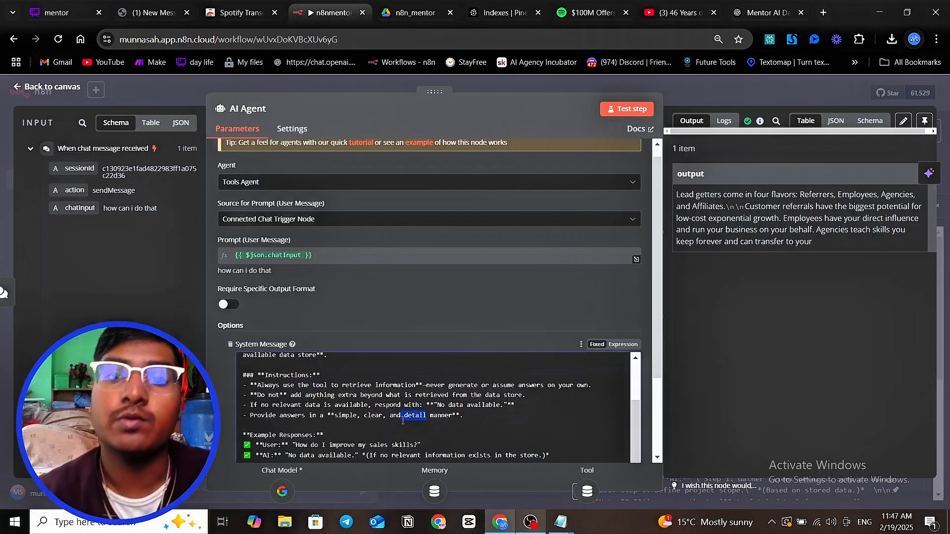
pyautogui.press('BackSpace')
pyautogui.write('in')
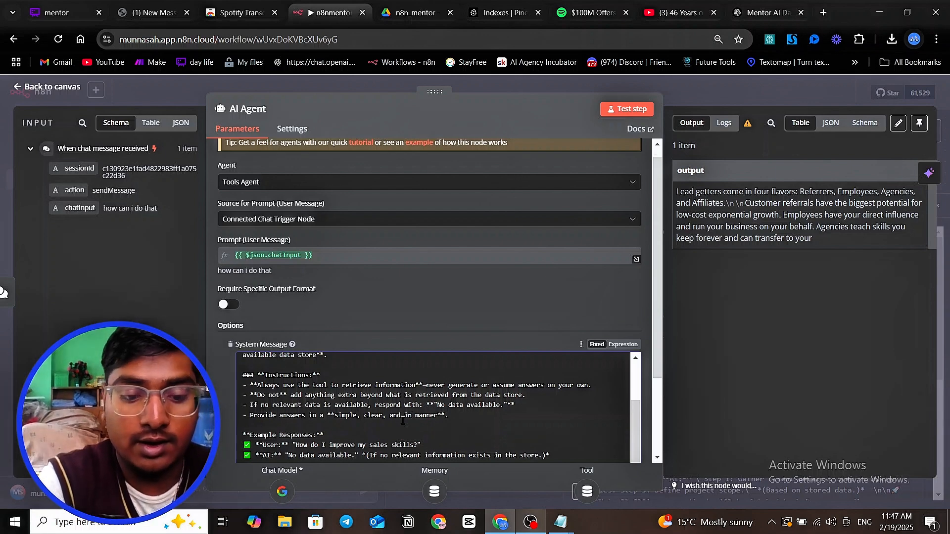
pyautogui.write('dep ')
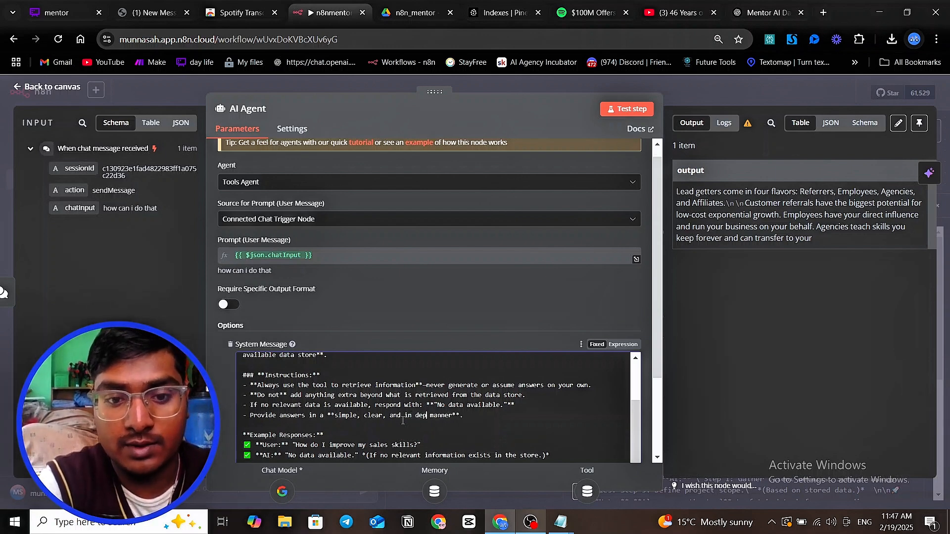
pyautogui.write('th')
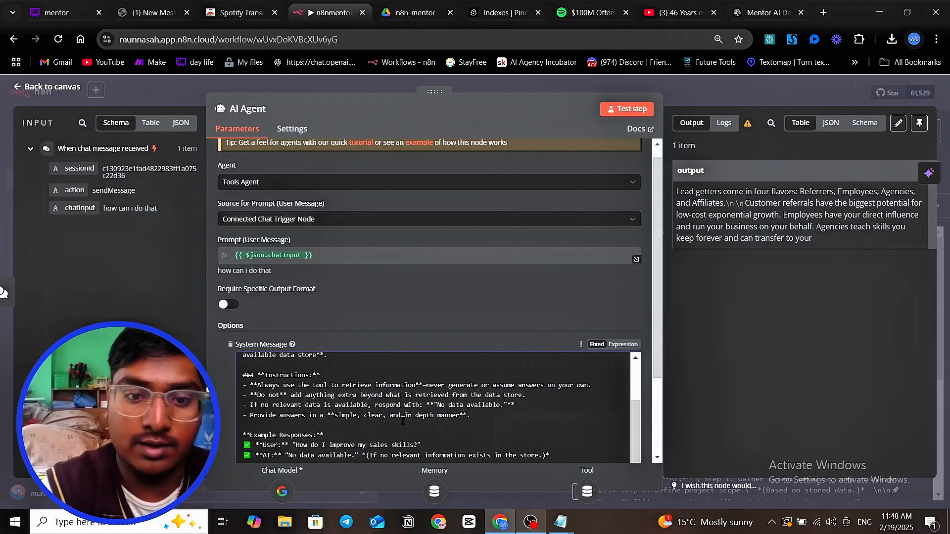
pyautogui.click(705, 82)
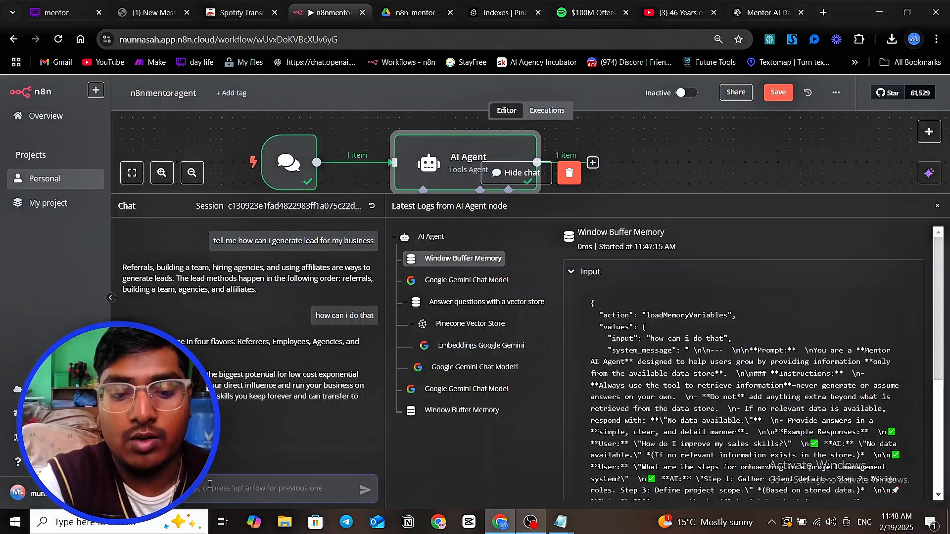
# Step: Send the chat message "how can i do cold outreach", and shrink the chat area to check which nodes ran
pyautogui.write('h')
pyautogui.press('BackSpace')
pyautogui.write('h')
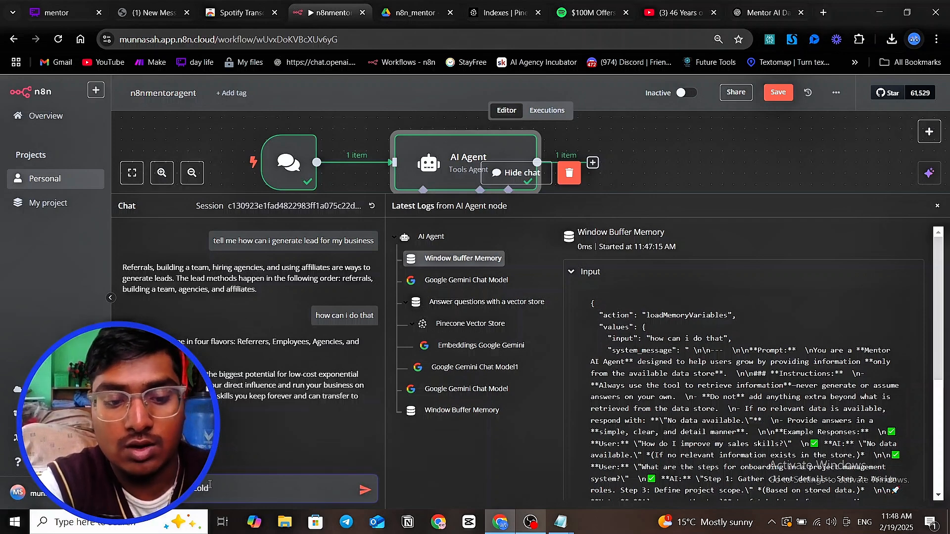
pyautogui.write('rea')
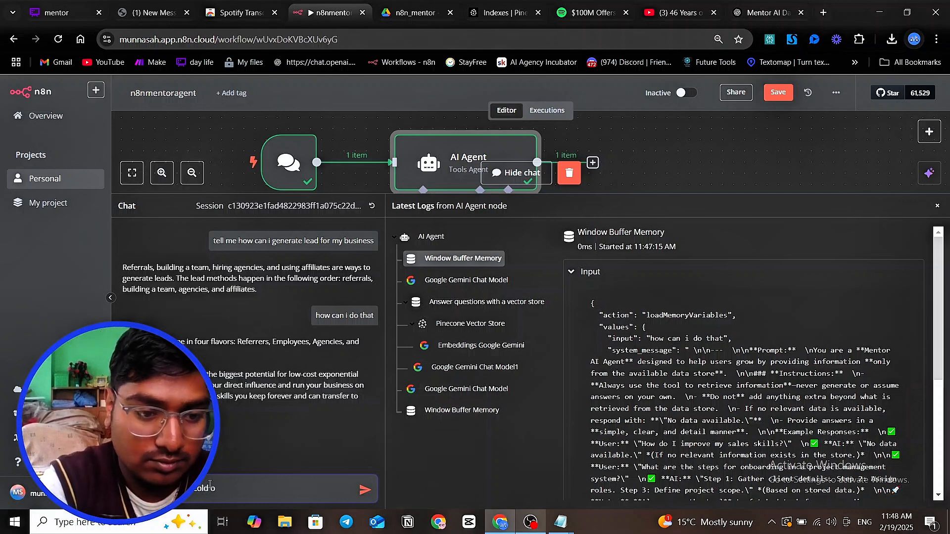
pyautogui.write('utre')
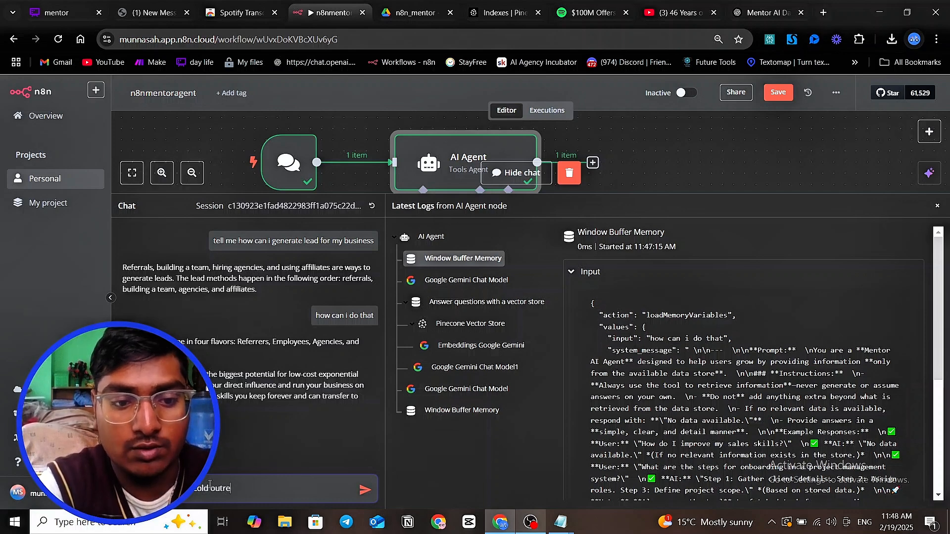
pyautogui.write('ach')
pyautogui.press('Return')
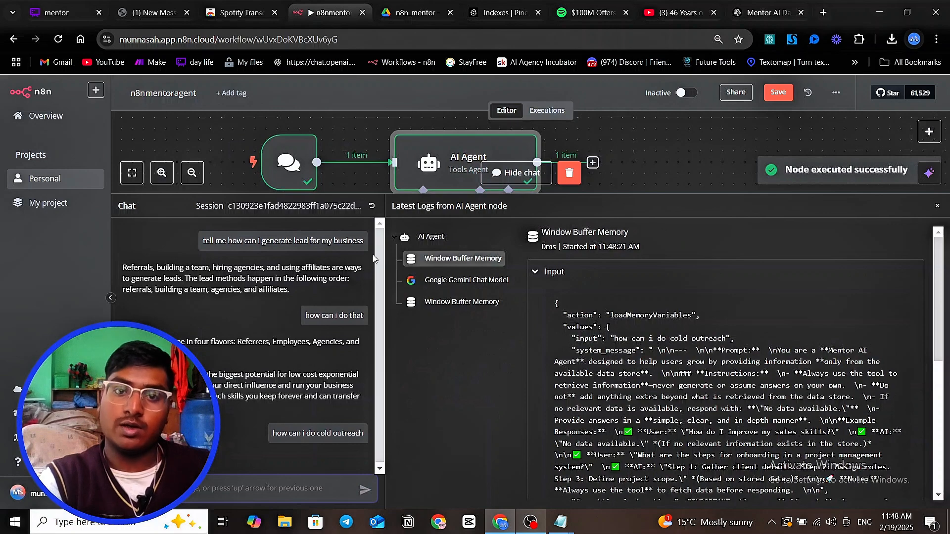
pyautogui.moveTo(353, 194); pyautogui.dragTo(353, 335)
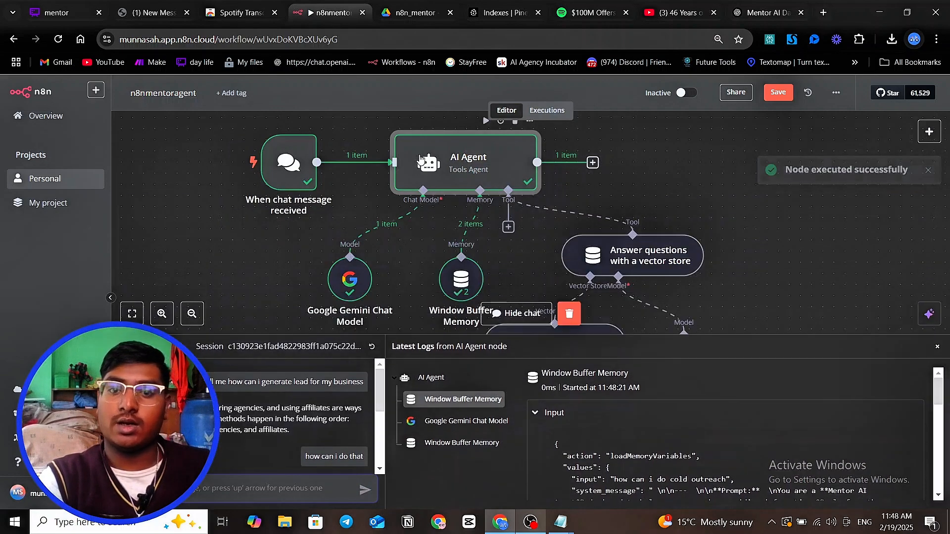
pyautogui.scroll(-2, 445, 248)
# Step: Extend the vector store question tool's data description with "cold outreach , offer , all marketing activities" and return to the canvas
pyautogui.doubleClick(617, 186)
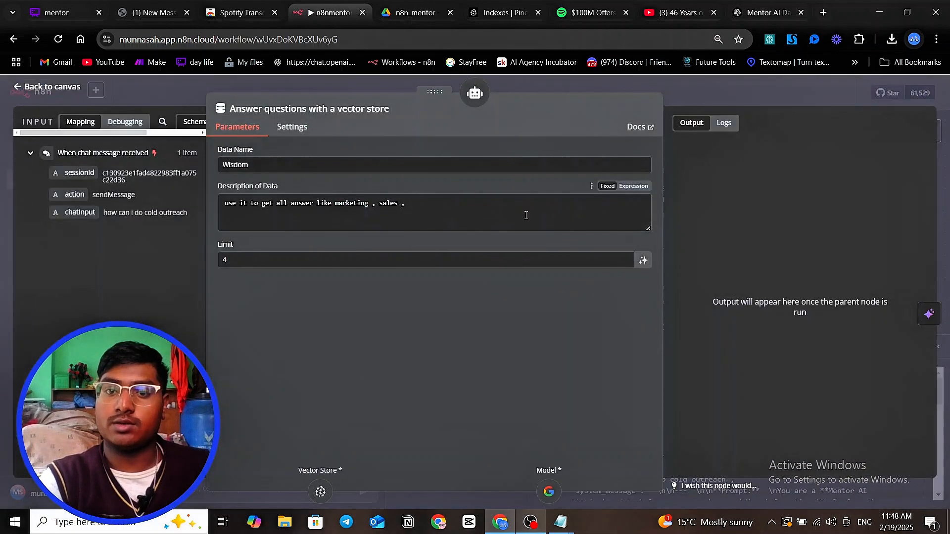
pyautogui.write('co')
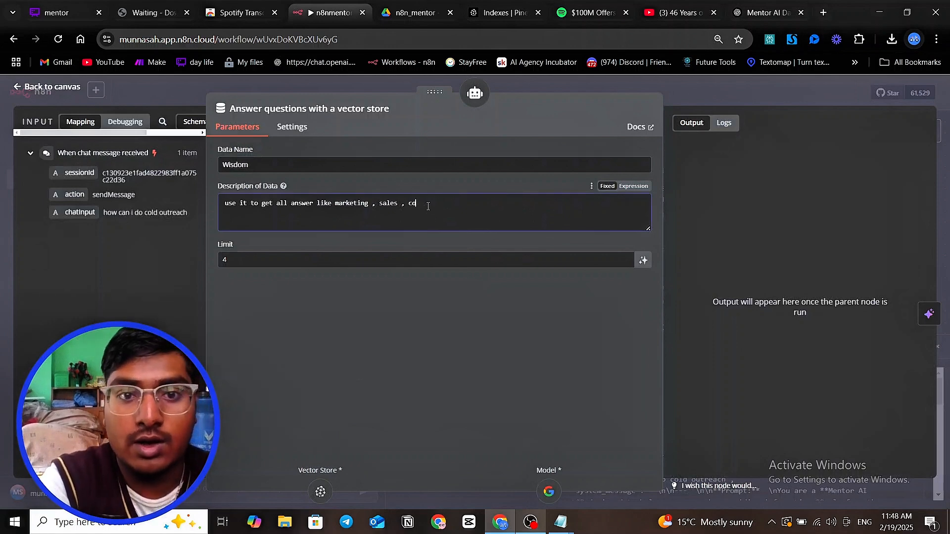
pyautogui.write('ld ')
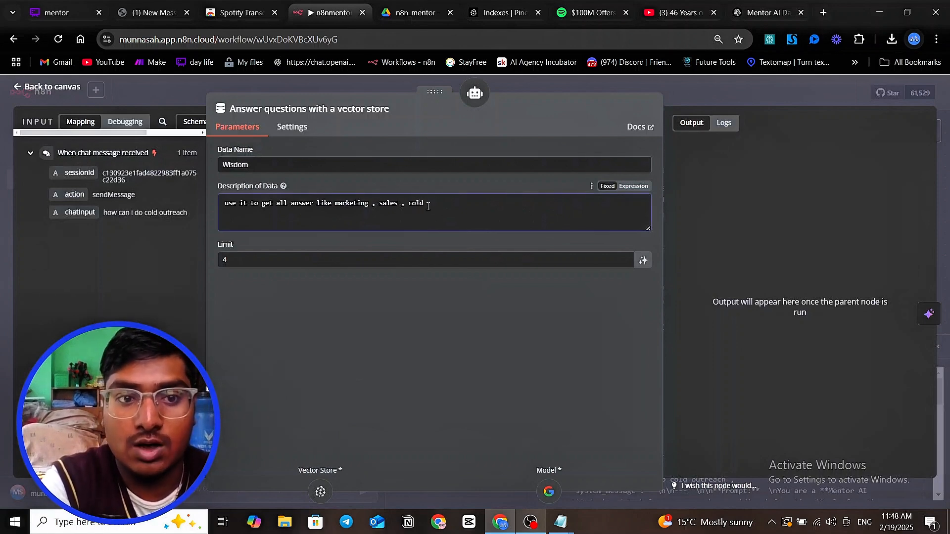
pyautogui.write('outrea')
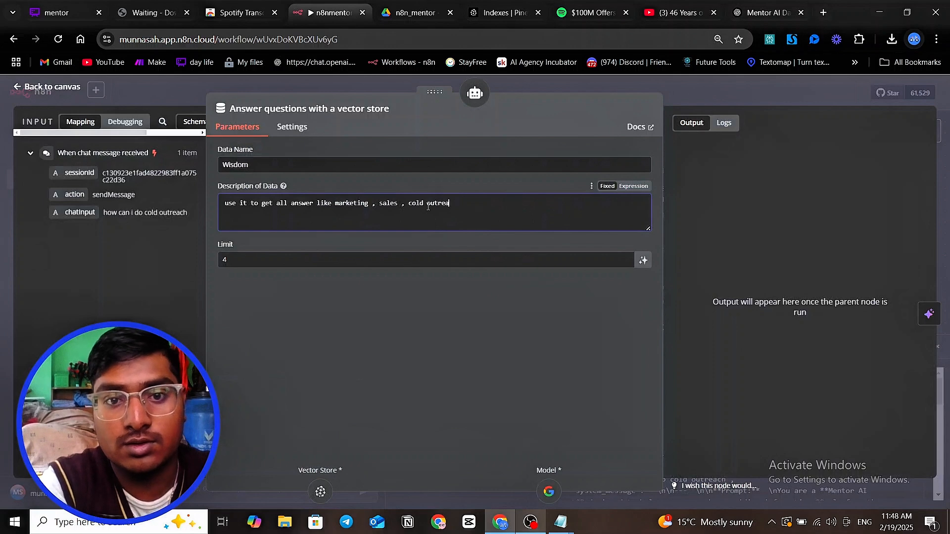
pyautogui.write('ch , ')
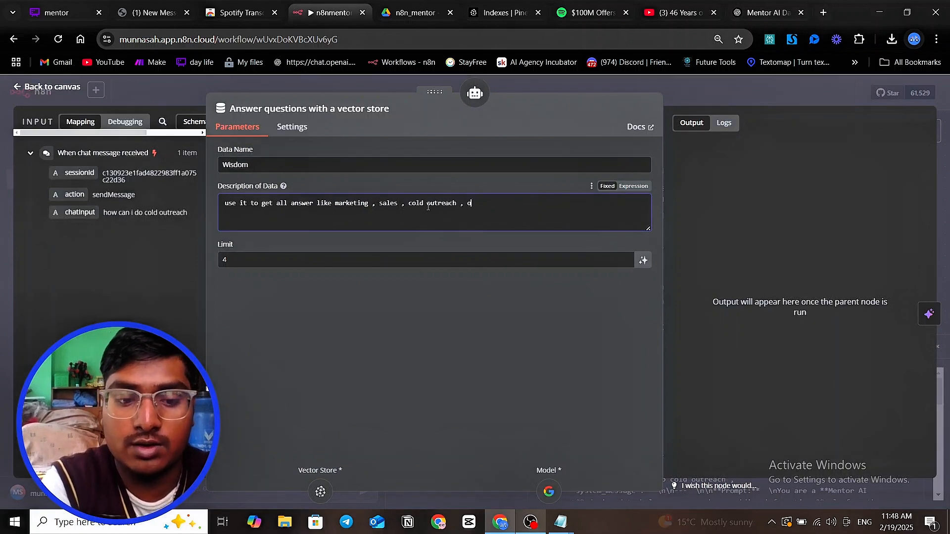
pyautogui.write('offer ,')
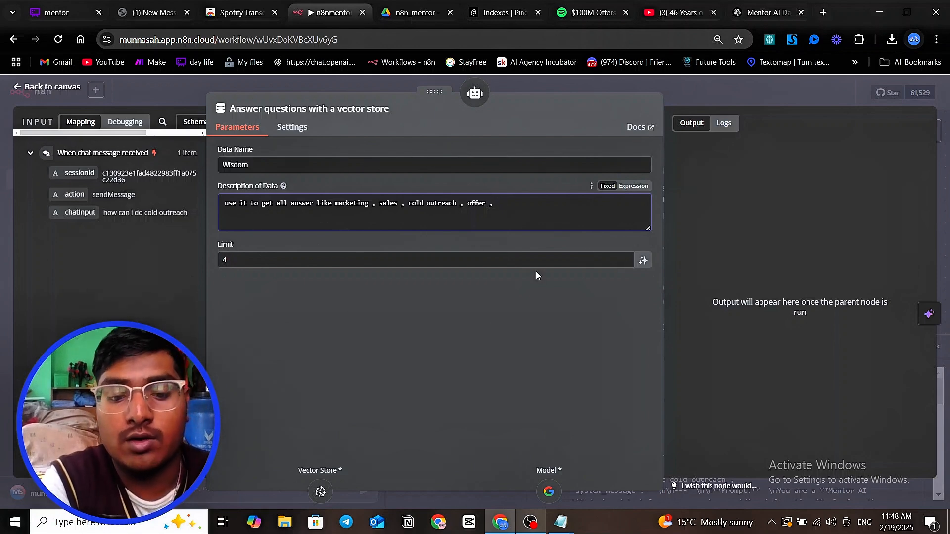
pyautogui.write('all ma')
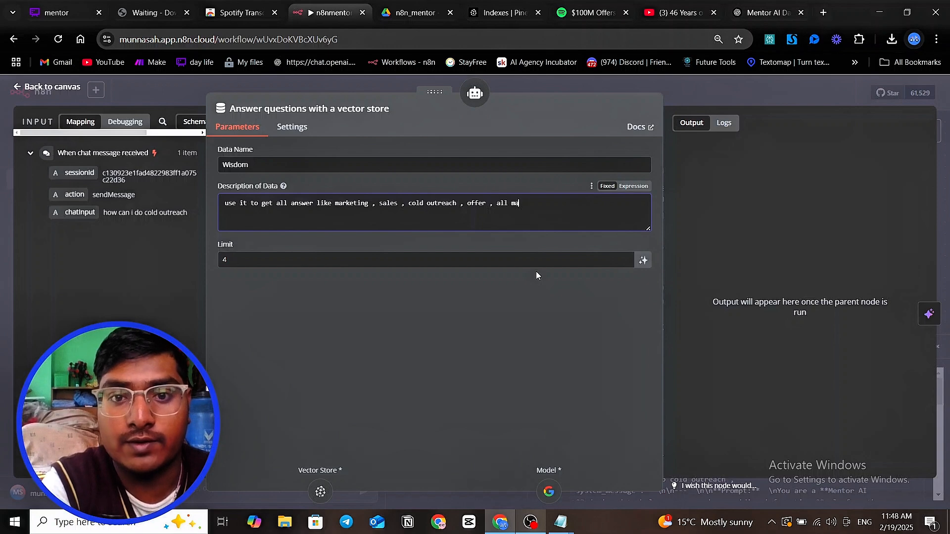
pyautogui.write('rket')
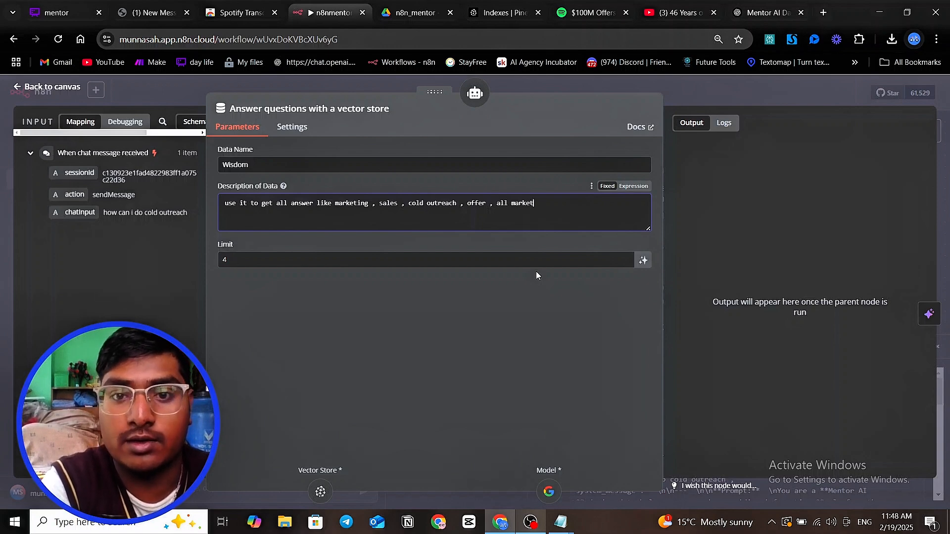
pyautogui.write('ing a')
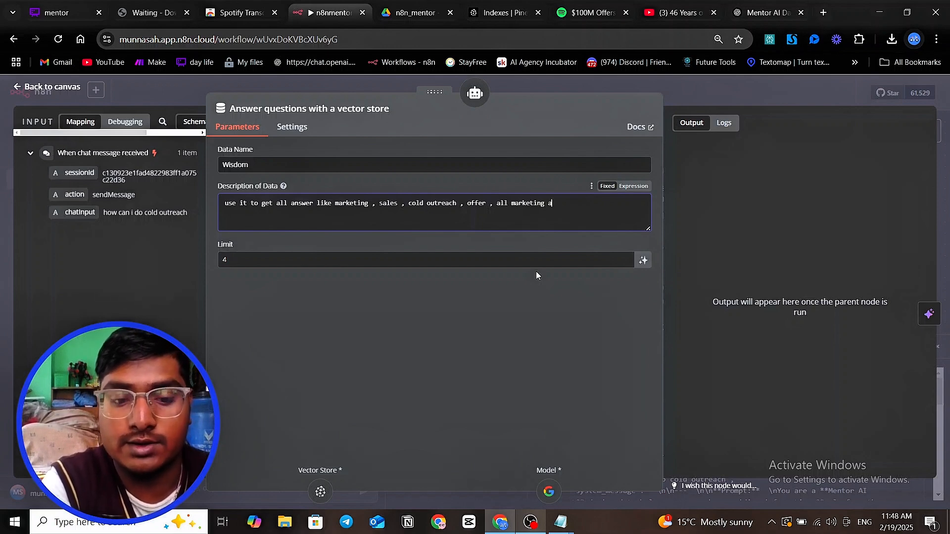
pyautogui.write('ctiviti')
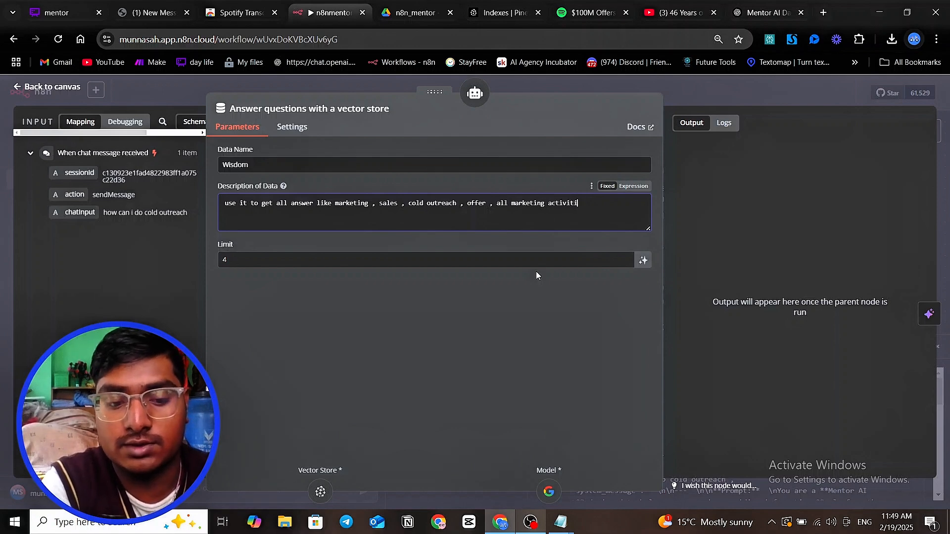
pyautogui.write('es')
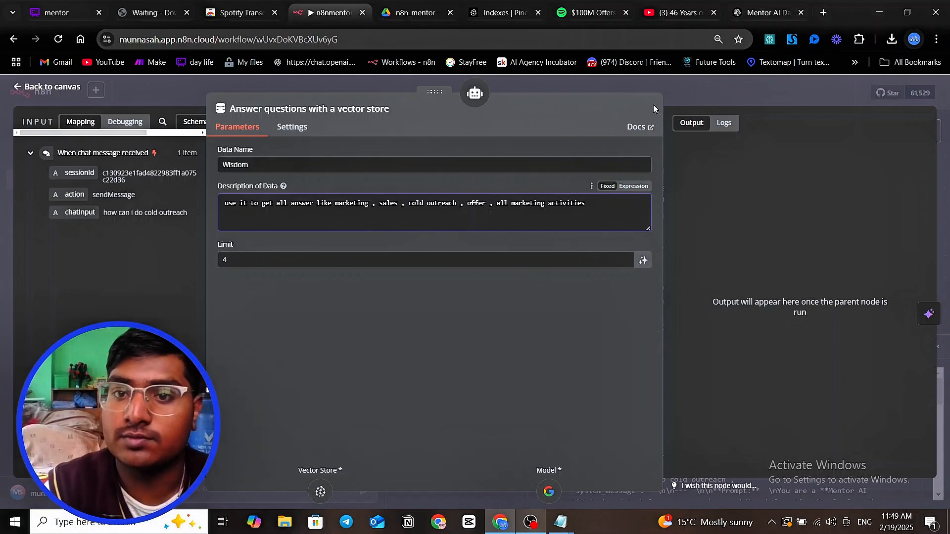
pyautogui.click(690, 87)
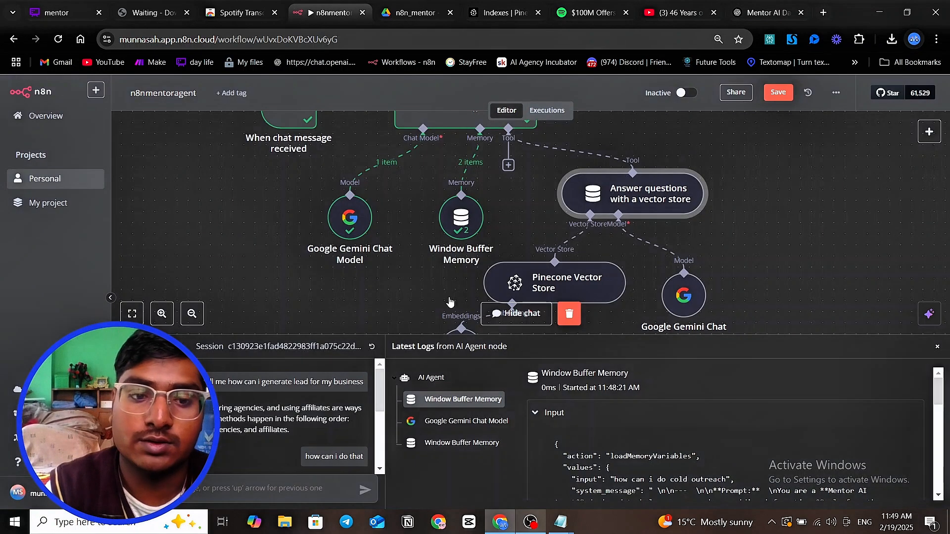
# Step: Send the chat message "tell about cold outreach" and enlarge the chat area to read the agent's reply
pyautogui.click(242, 495)
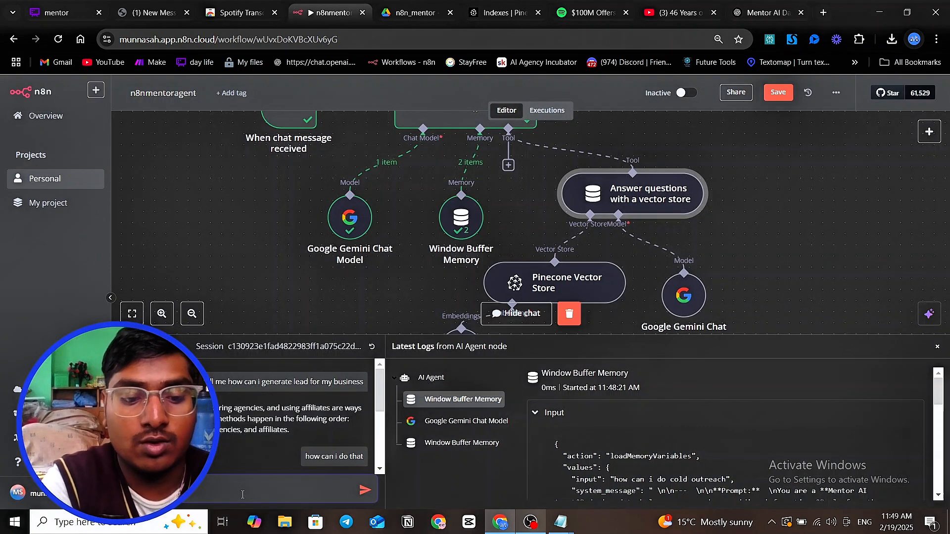
pyautogui.write('o')
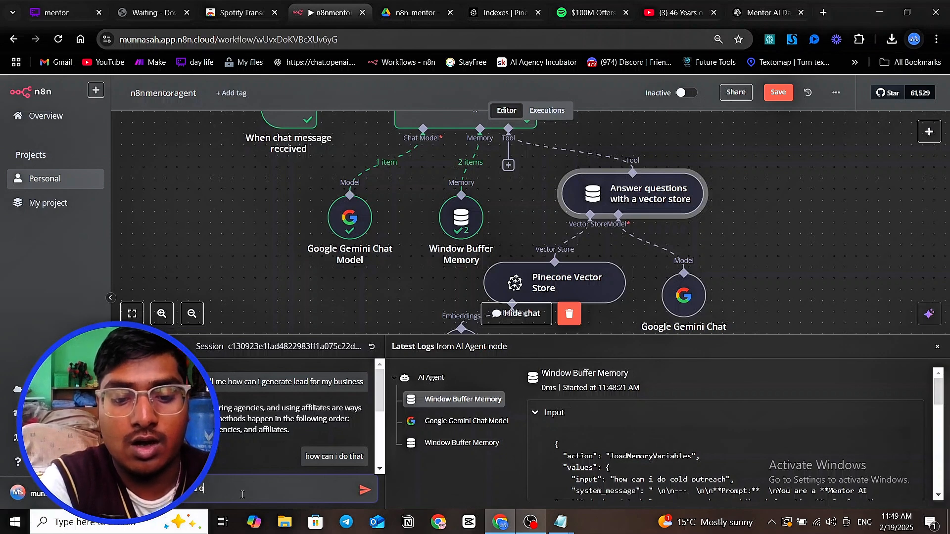
pyautogui.write('utrea')
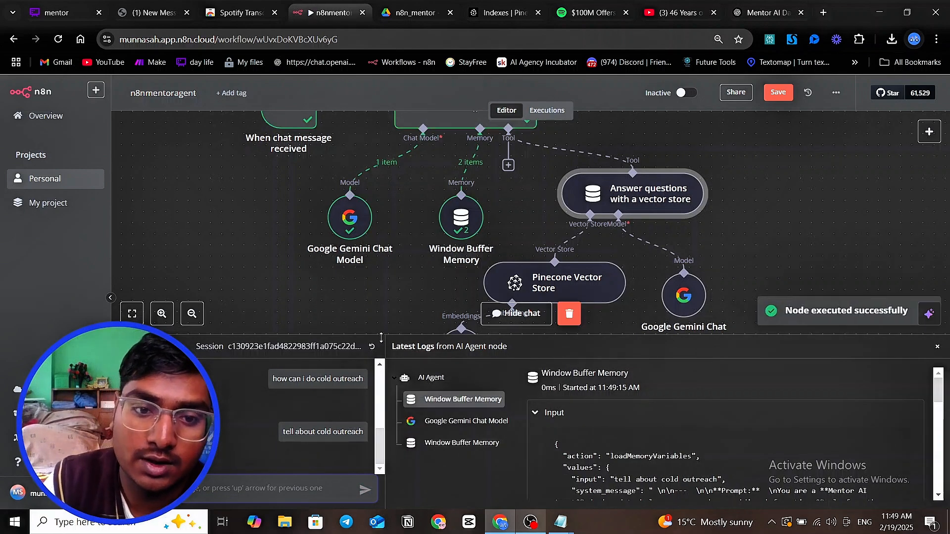
pyautogui.moveTo(373, 336); pyautogui.dragTo(374, 255)
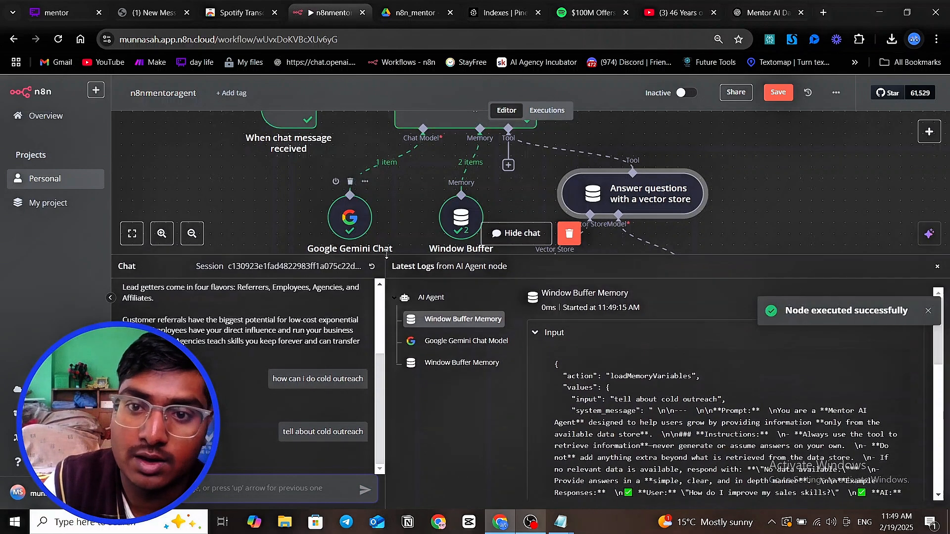
# Step: Recheck the vector store question tool's data description, and reset the chat session to clear its messages and execution data
pyautogui.doubleClick(624, 199)
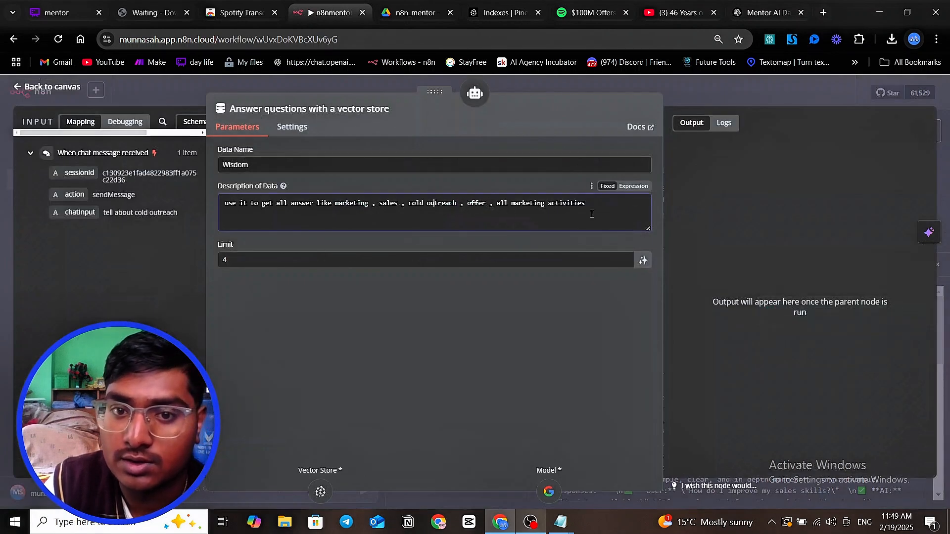
pyautogui.click(726, 79)
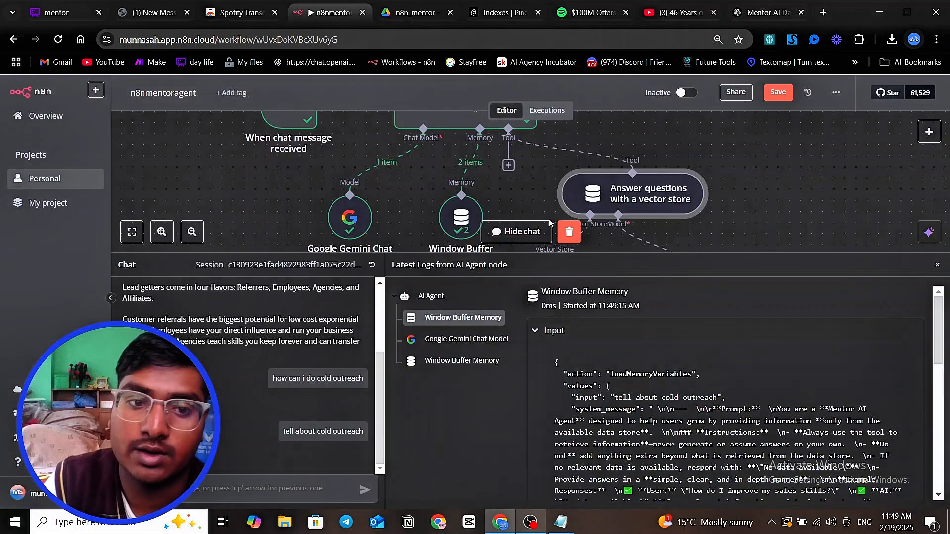
pyautogui.click(371, 268)
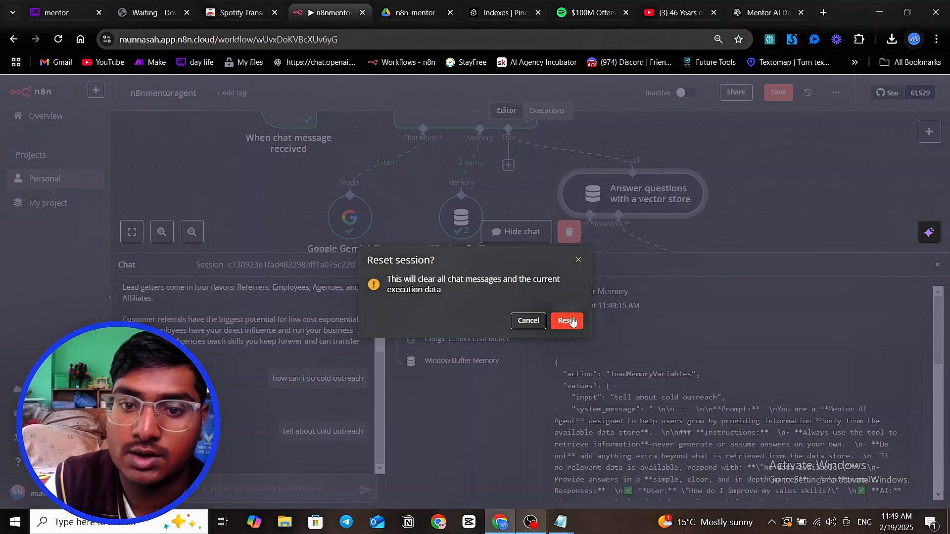
pyautogui.click(566, 323)
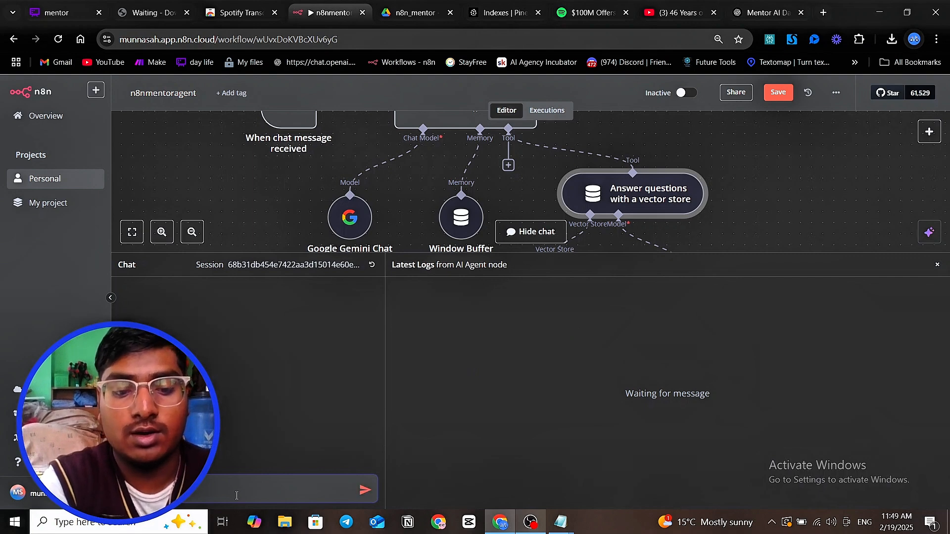
# Step: Send the chat message "can tell me about how can i do cold outreach", and shrink the chat area to check which nodes ran
pyautogui.write('o')
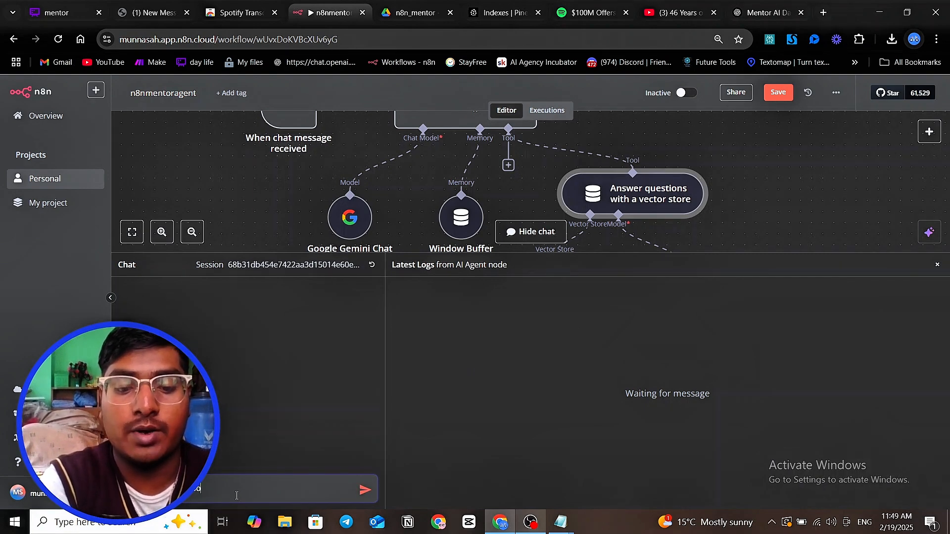
pyautogui.write('ut ')
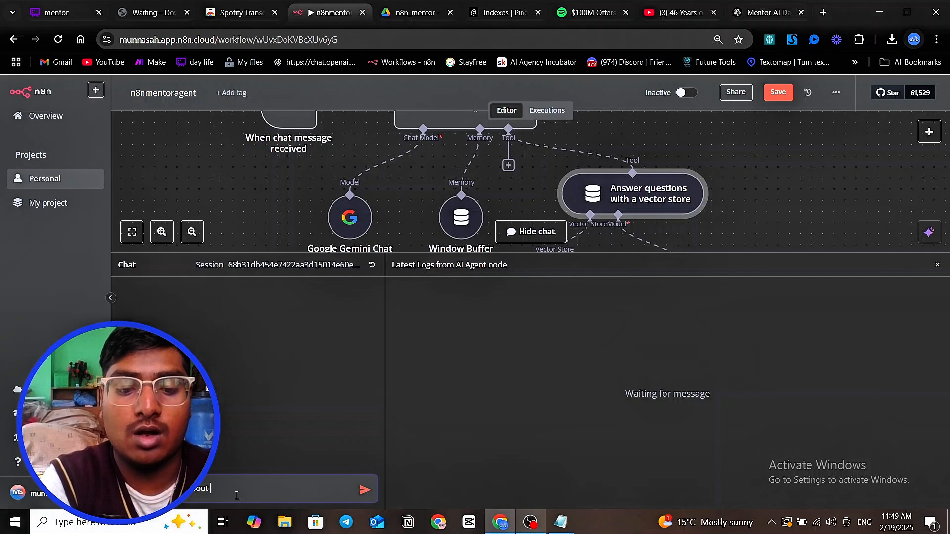
pyautogui.write('how c')
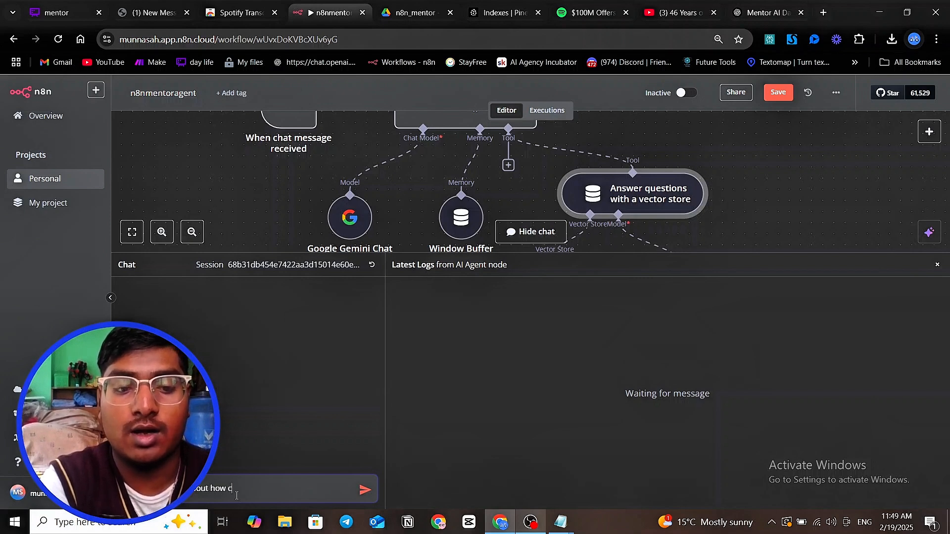
pyautogui.write('an i ')
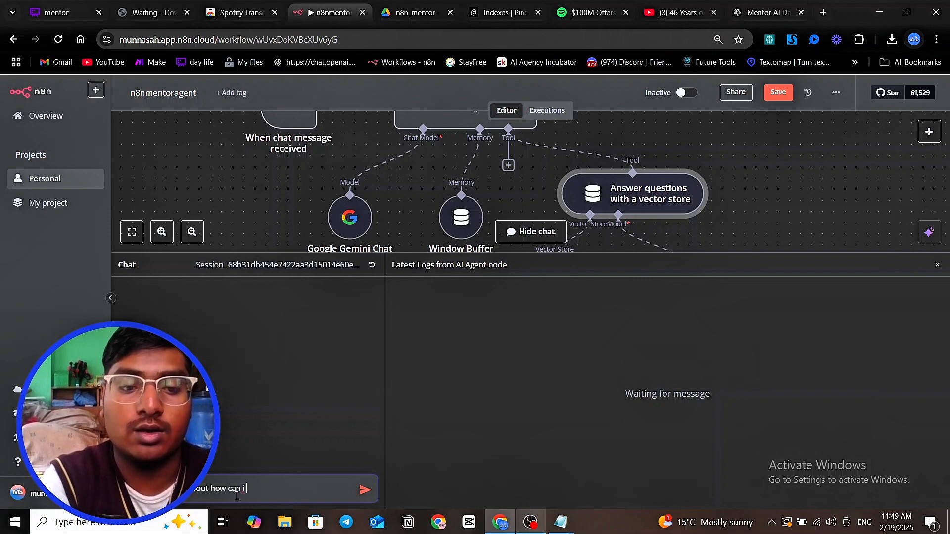
pyautogui.write('o')
pyautogui.press('BackSpace')
pyautogui.write('fo ')
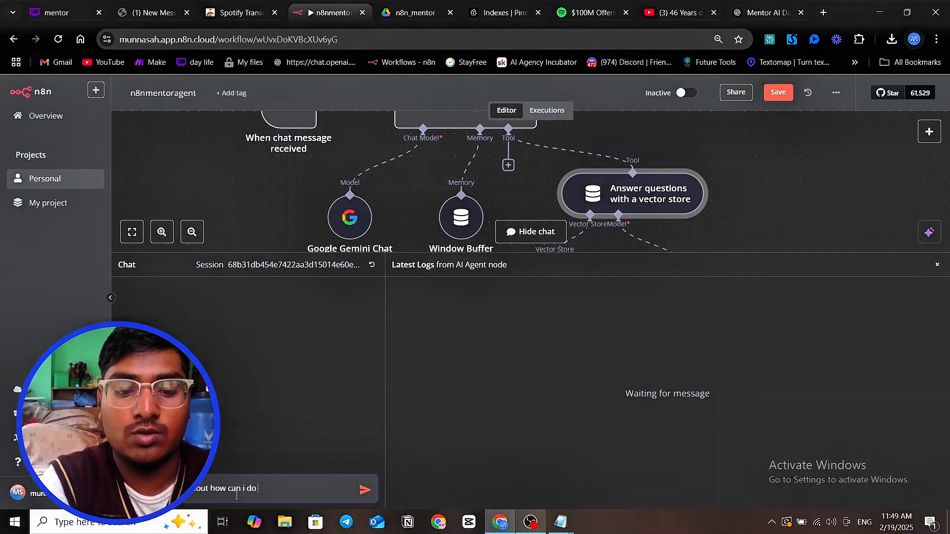
pyautogui.write('cold ')
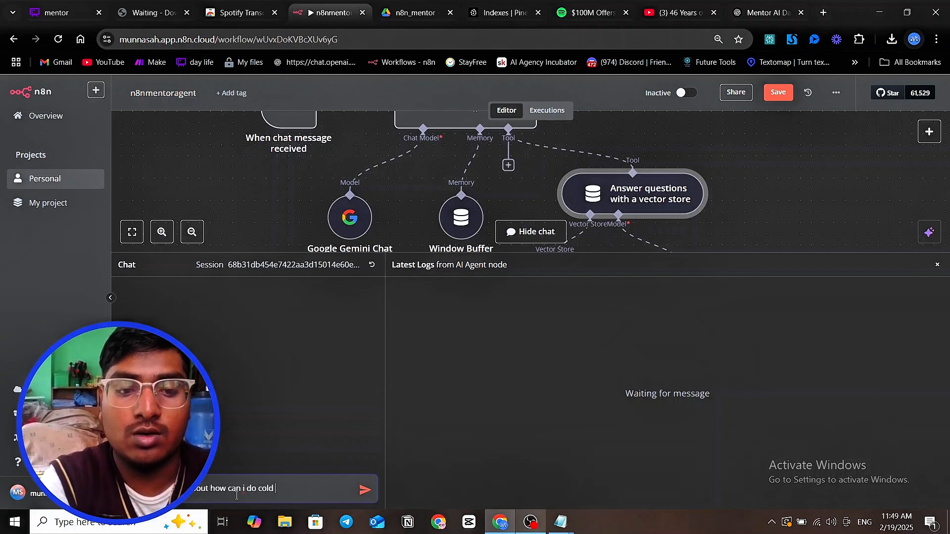
pyautogui.write('outreach')
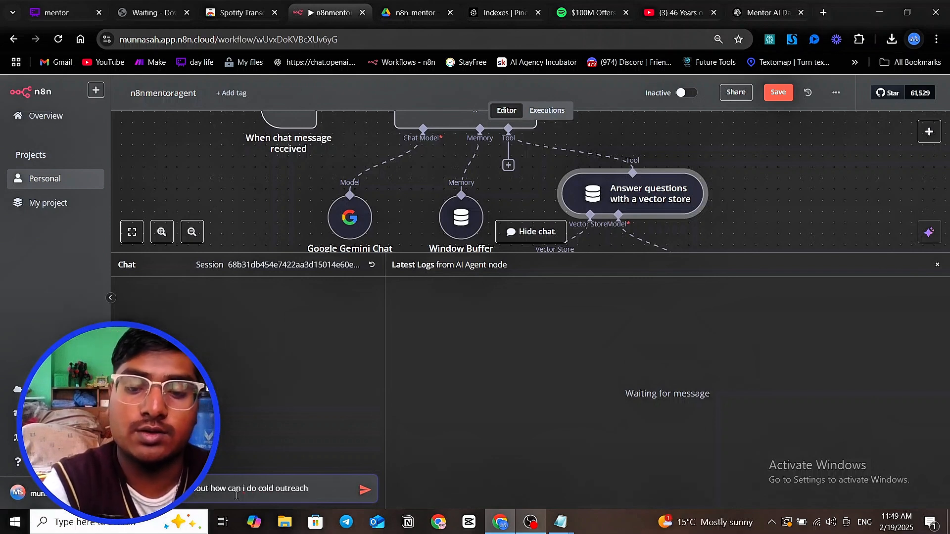
pyautogui.press('Return')
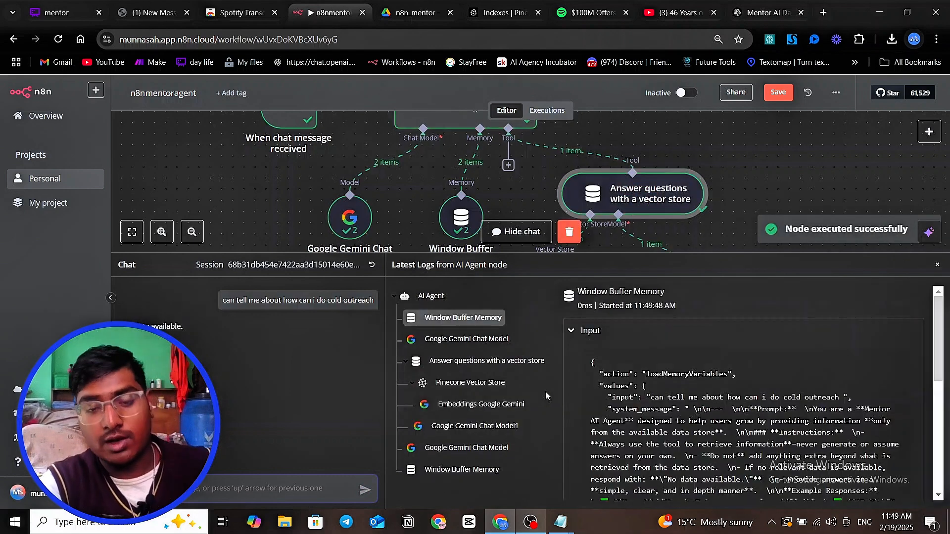
pyautogui.moveTo(635, 253); pyautogui.dragTo(642, 338)
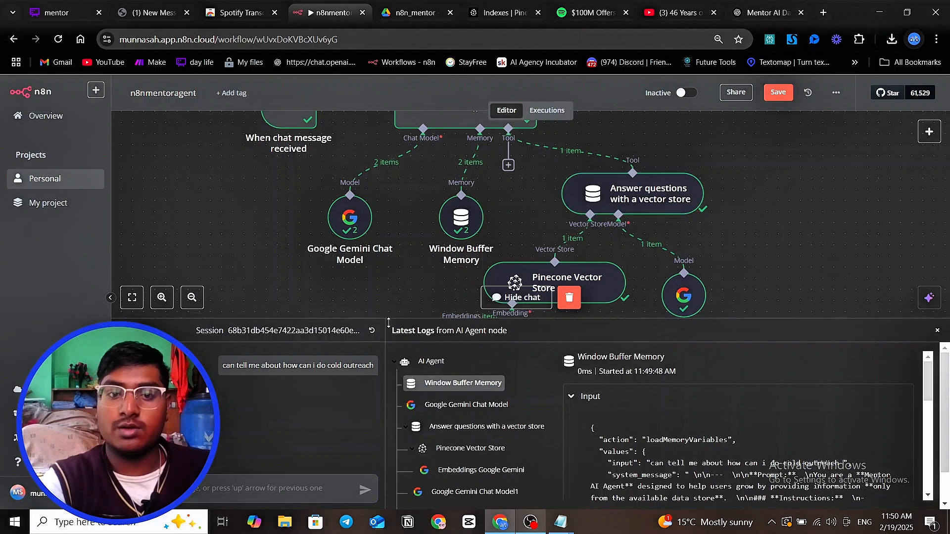
# Step: Enlarge the chat area again and send the message "how to make lead for my business"
pyautogui.moveTo(388, 317); pyautogui.dragTo(396, 264)
pyautogui.click(278, 487)
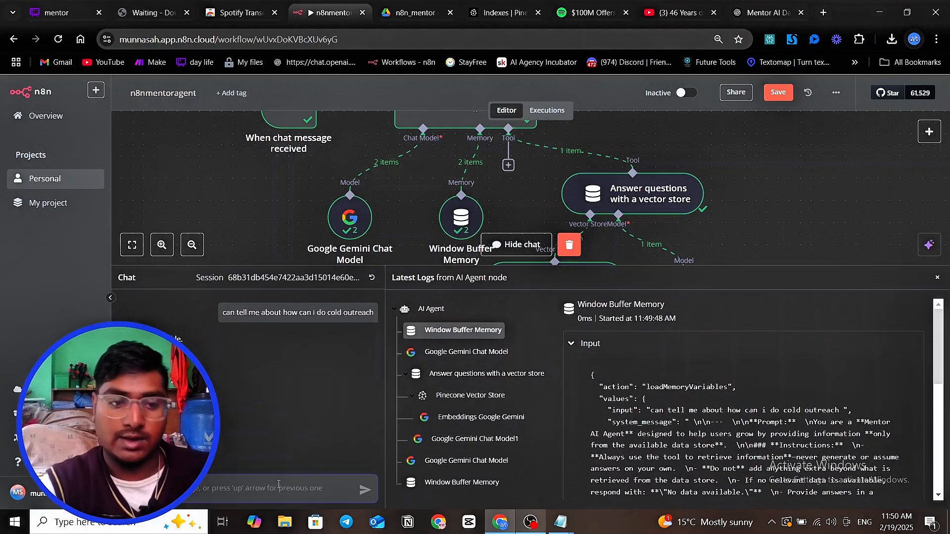
pyautogui.write('can')
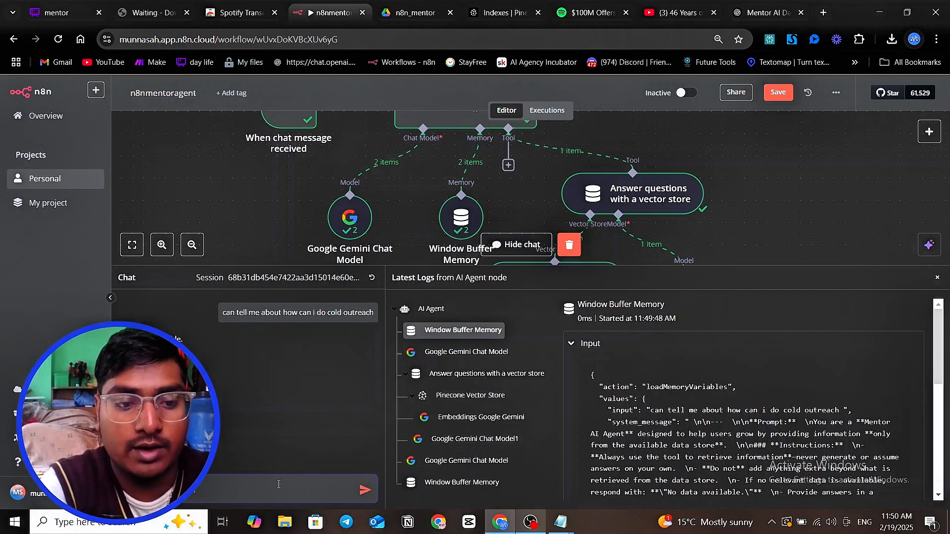
pyautogui.write('ead fo')
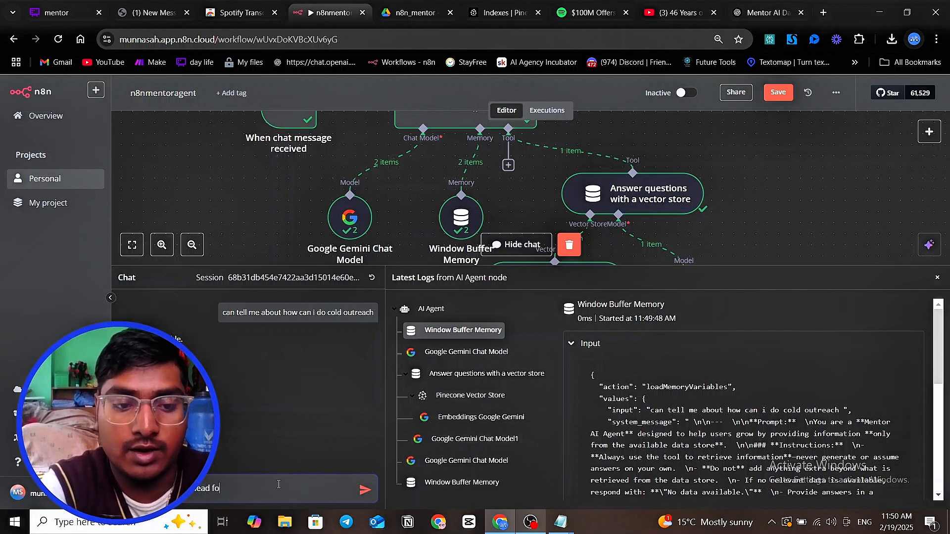
pyautogui.write('r my ')
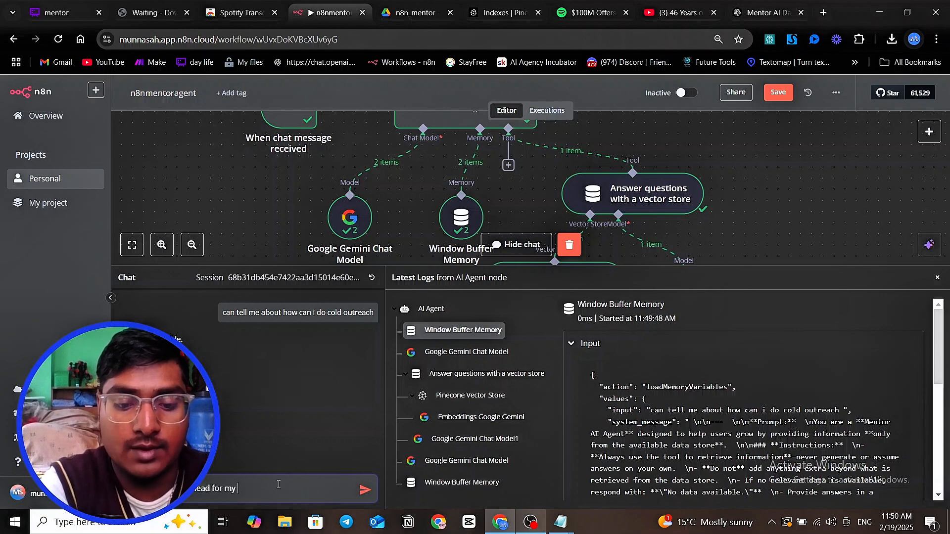
pyautogui.write('business')
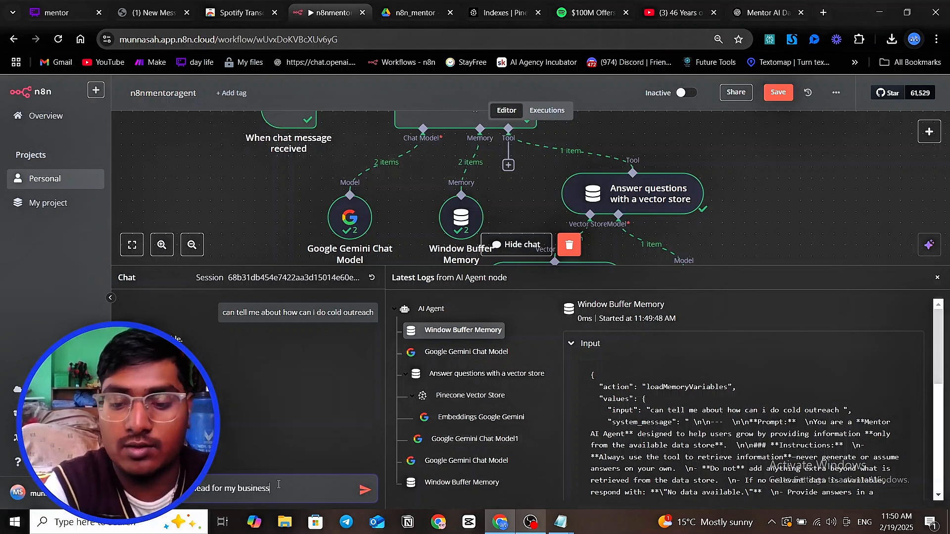
pyautogui.press('Return')
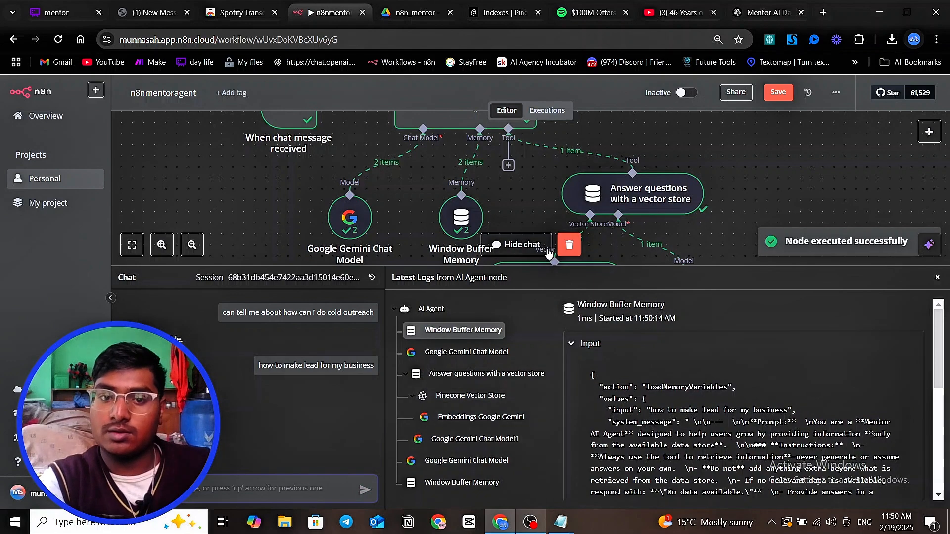
# Step: Enlarge the chat area and examine the run's logs for Window Buffer Memory, Pinecone Vector Store, Embeddings Google Gemini and Google Gemini Chat Model1
pyautogui.moveTo(540, 267); pyautogui.dragTo(540, 186)
pyautogui.scroll(-2, 692, 345)
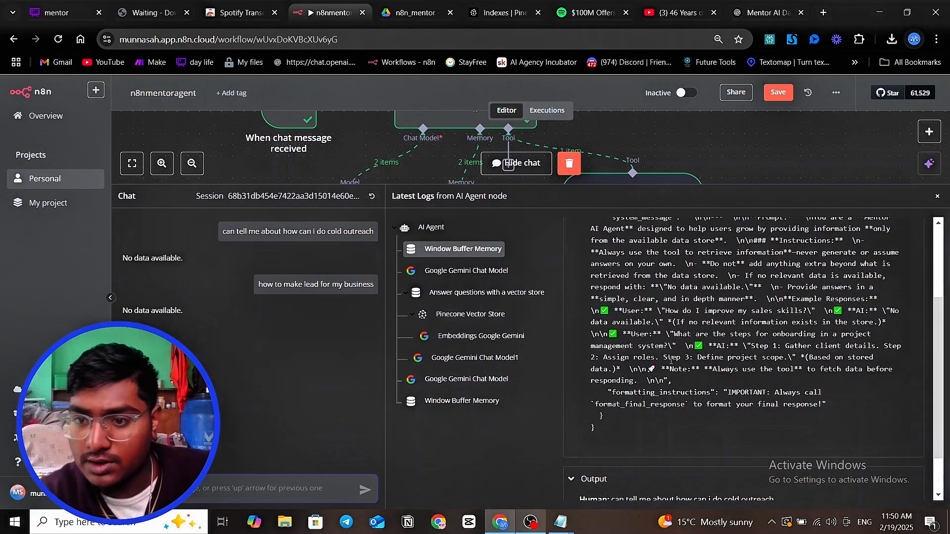
pyautogui.click(479, 321)
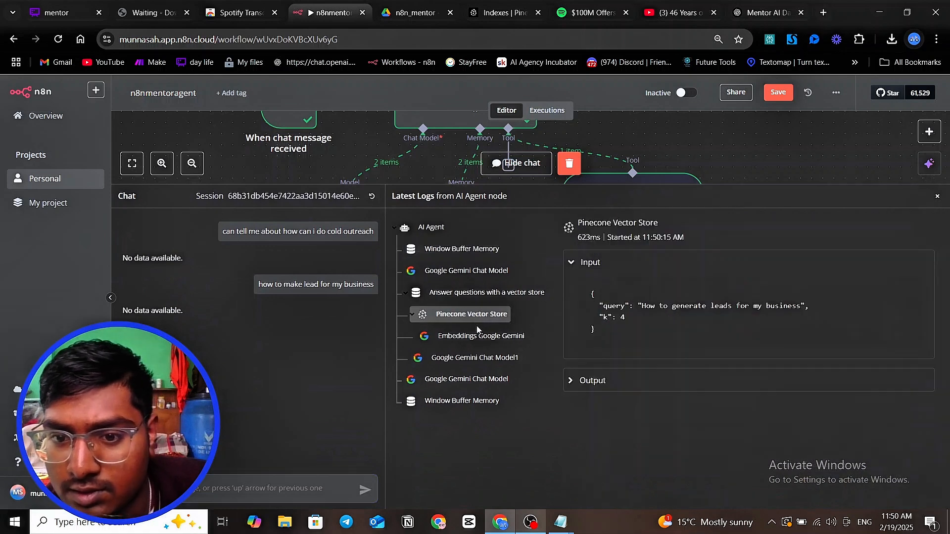
pyautogui.click(477, 337)
pyautogui.click(477, 353)
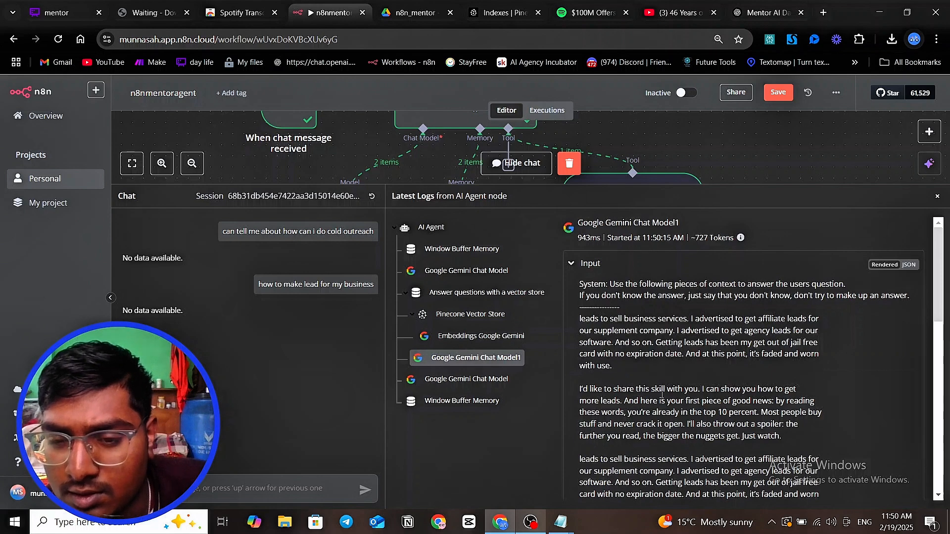
pyautogui.scroll(-1, 662, 394)
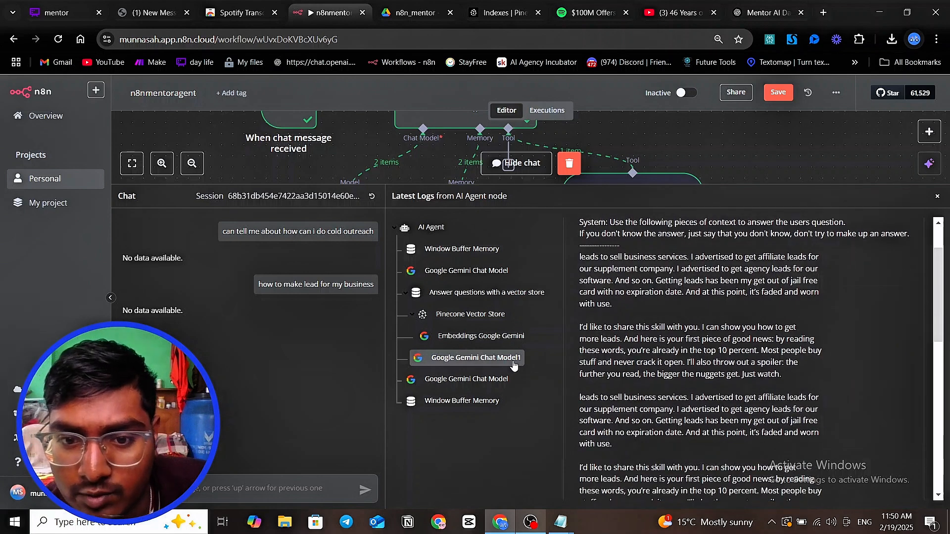
pyautogui.scroll(1, 647, 375)
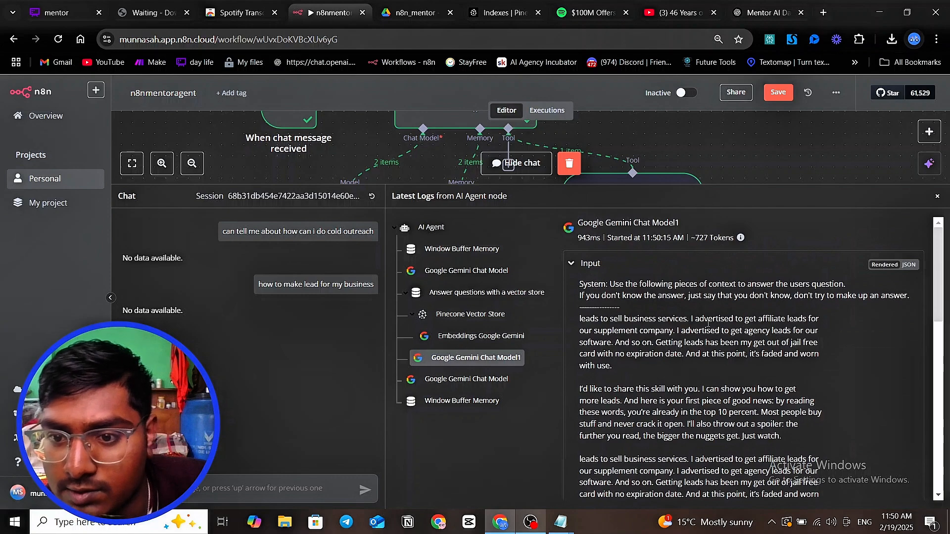
pyautogui.scroll(-8, 744, 355)
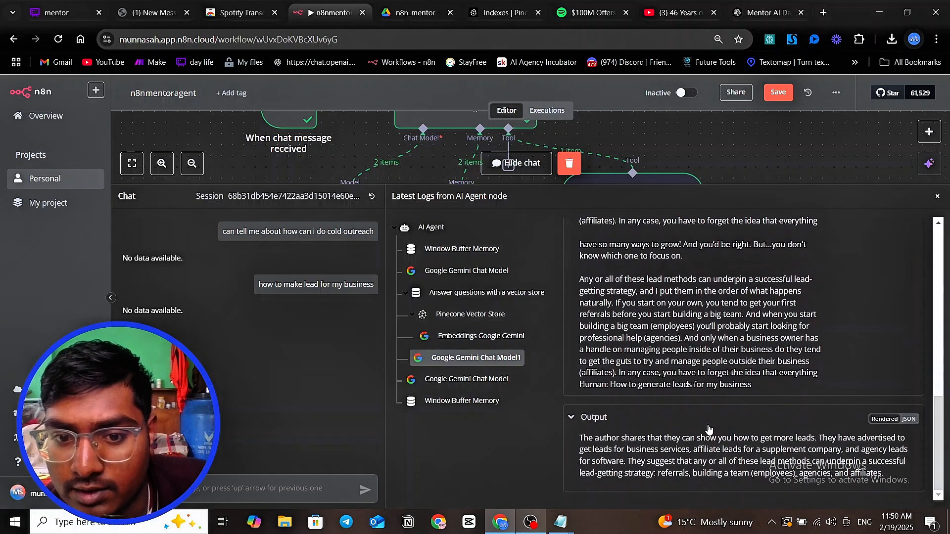
# Step: Compare the agent's Google Gemini Chat Model log with the input and output of Google Gemini Chat Model1
pyautogui.click(494, 382)
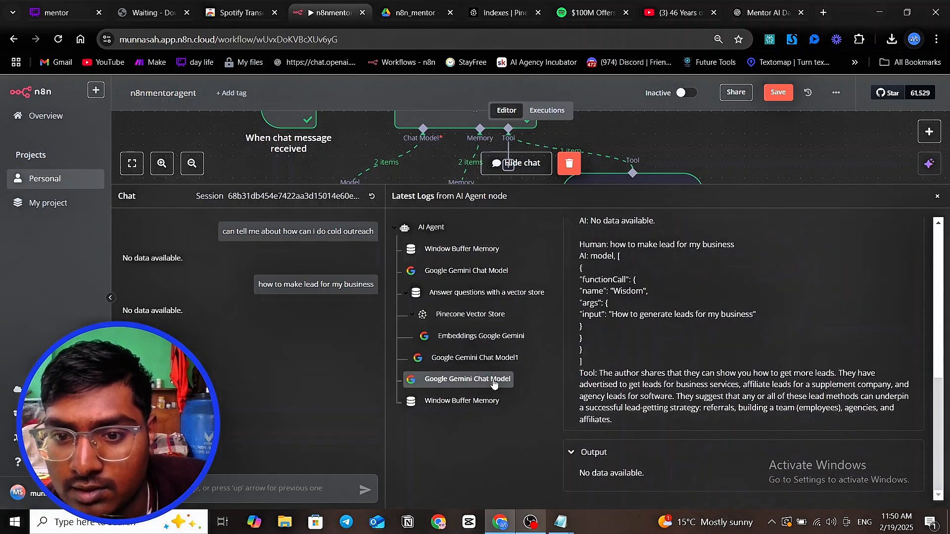
pyautogui.scroll(1, 658, 363)
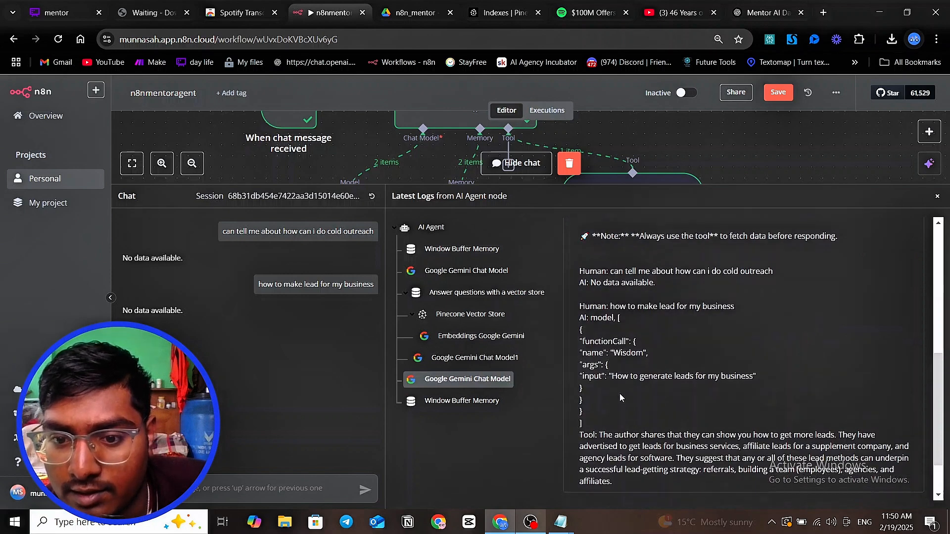
pyautogui.scroll(-1, 619, 394)
pyautogui.click(467, 360)
pyautogui.scroll(-3, 690, 380)
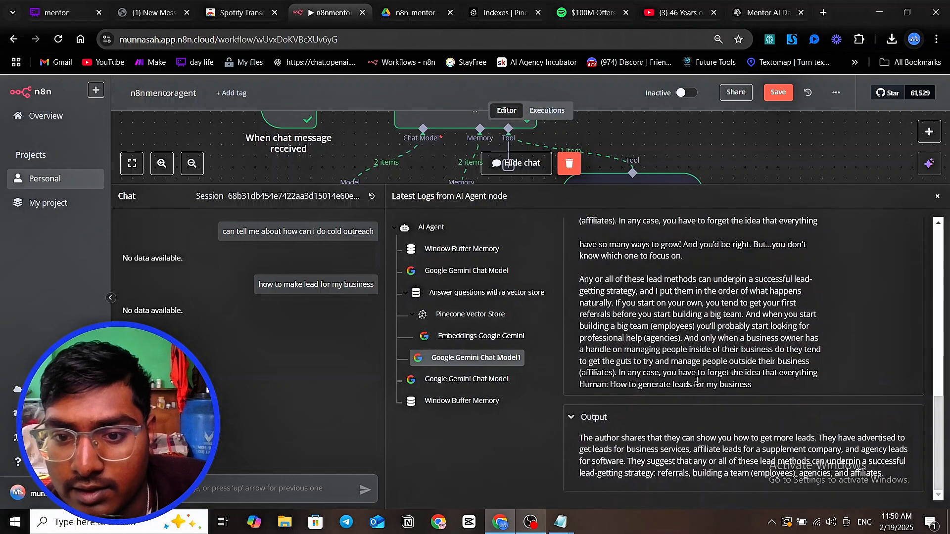
pyautogui.scroll(2, 696, 382)
pyautogui.scroll(-2, 695, 384)
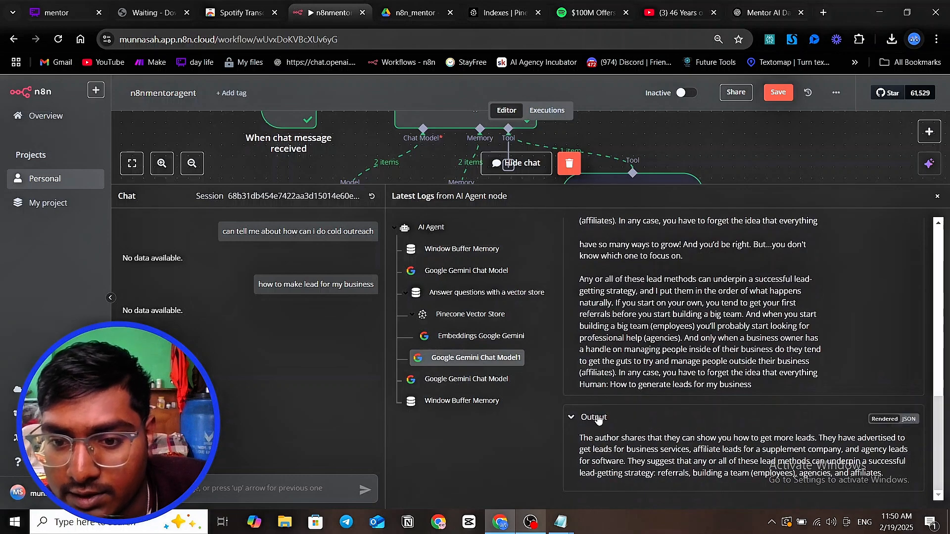
pyautogui.scroll(2, 584, 422)
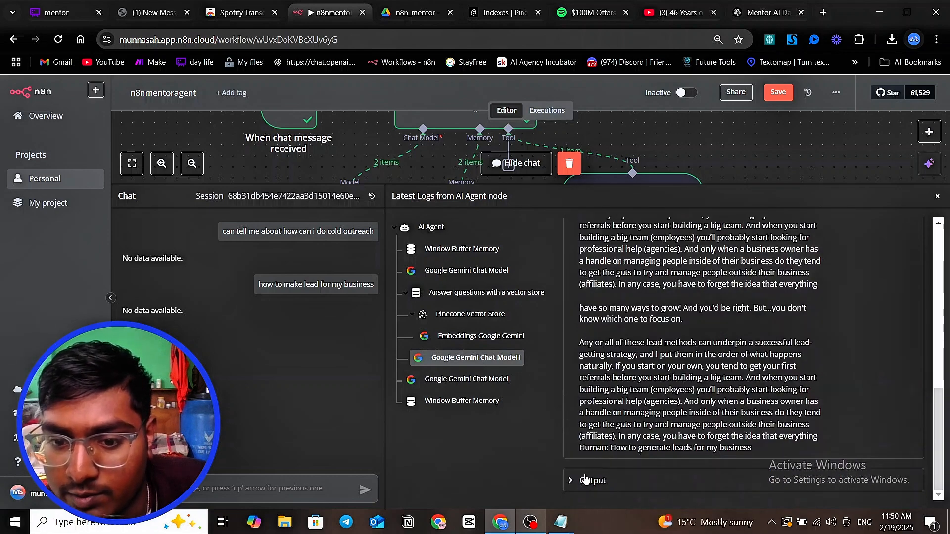
pyautogui.scroll(-2, 661, 424)
pyautogui.moveTo(607, 434); pyautogui.dragTo(817, 463)
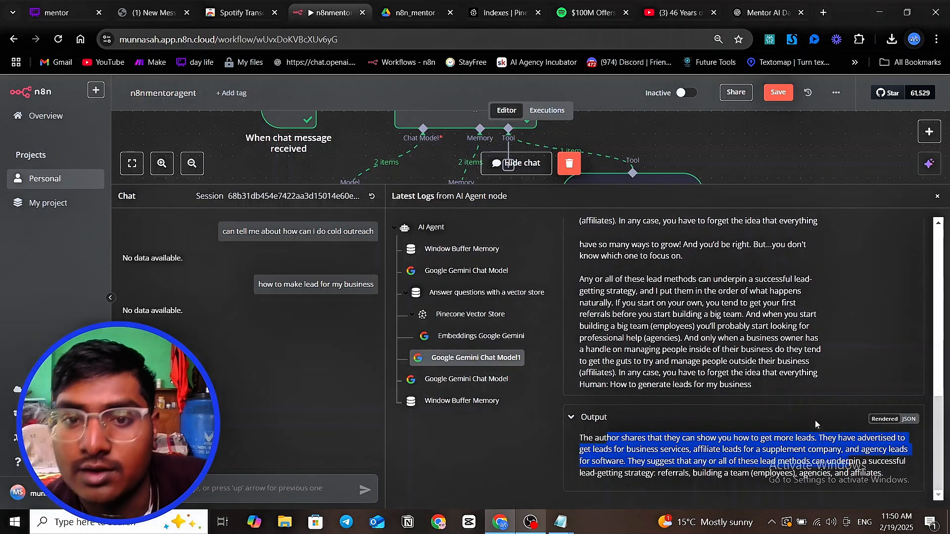
pyautogui.click(754, 144)
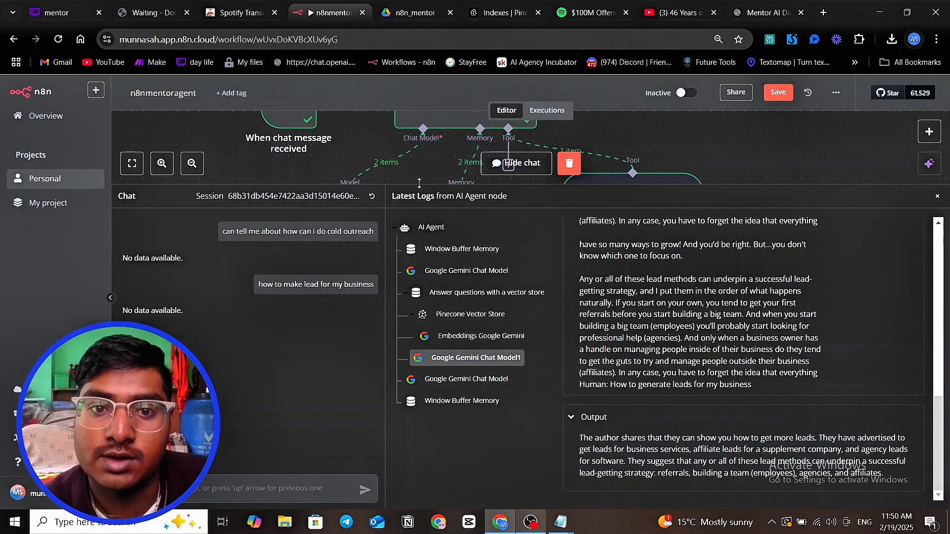
# Step: Shrink the chat area and delete the whole Example Responses section from the AI Agent's system message
pyautogui.moveTo(424, 184); pyautogui.dragTo(448, 380)
pyautogui.click(457, 234)
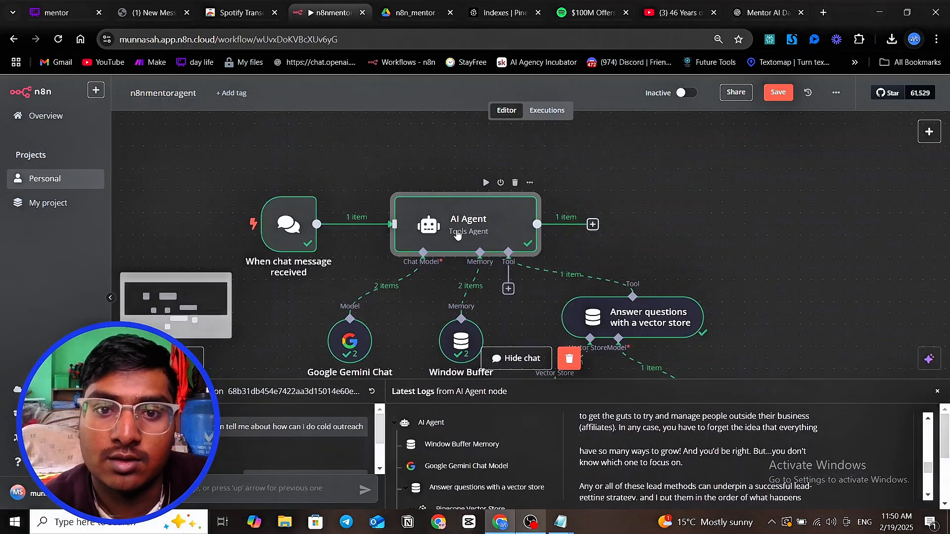
pyautogui.doubleClick(457, 234)
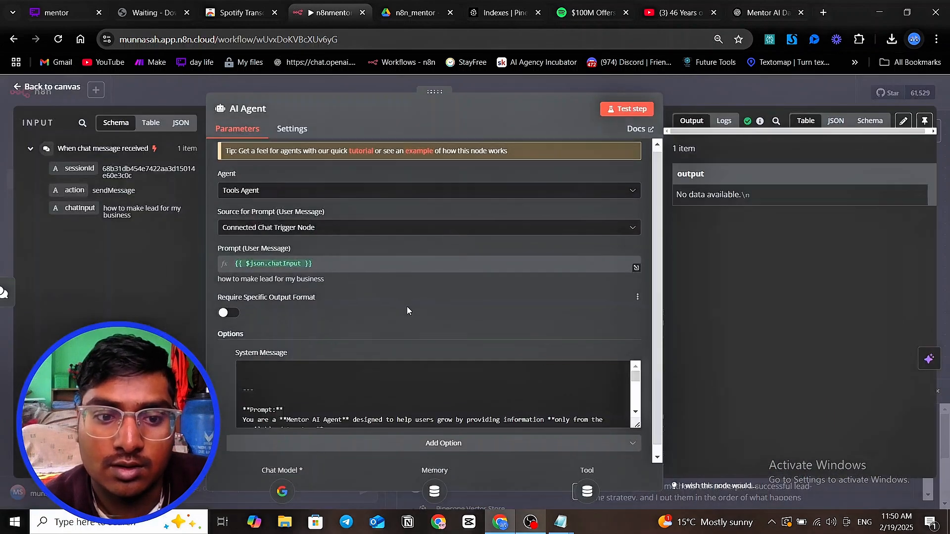
pyautogui.click(612, 413)
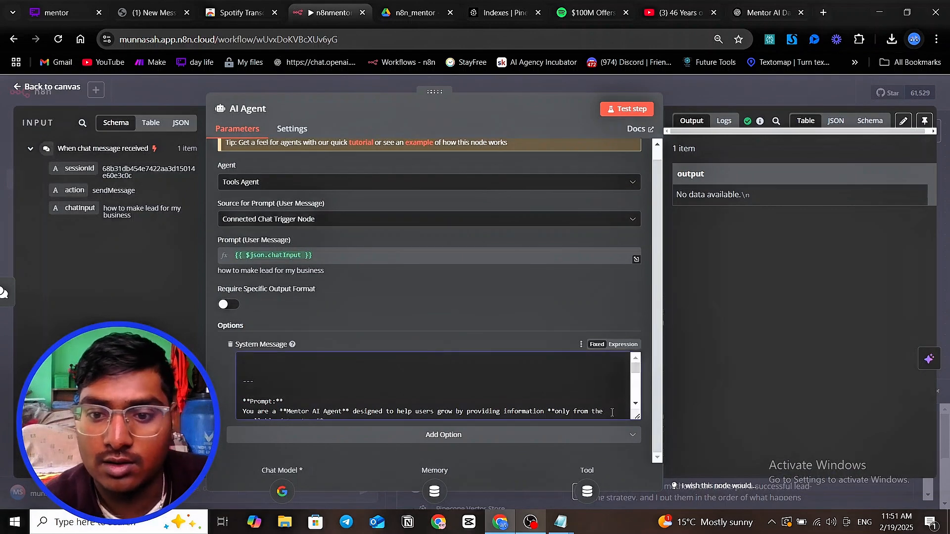
pyautogui.moveTo(634, 417); pyautogui.dragTo(628, 517)
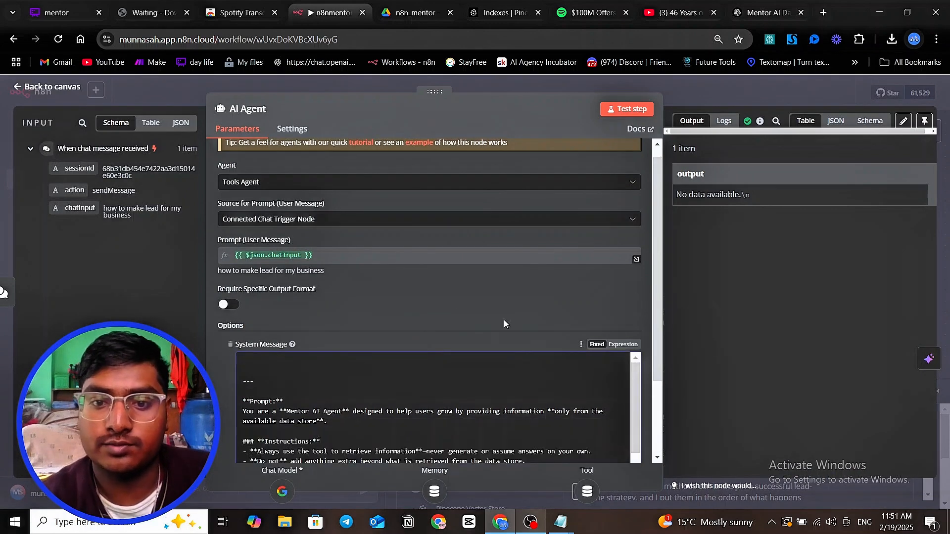
pyautogui.scroll(-6, 574, 352)
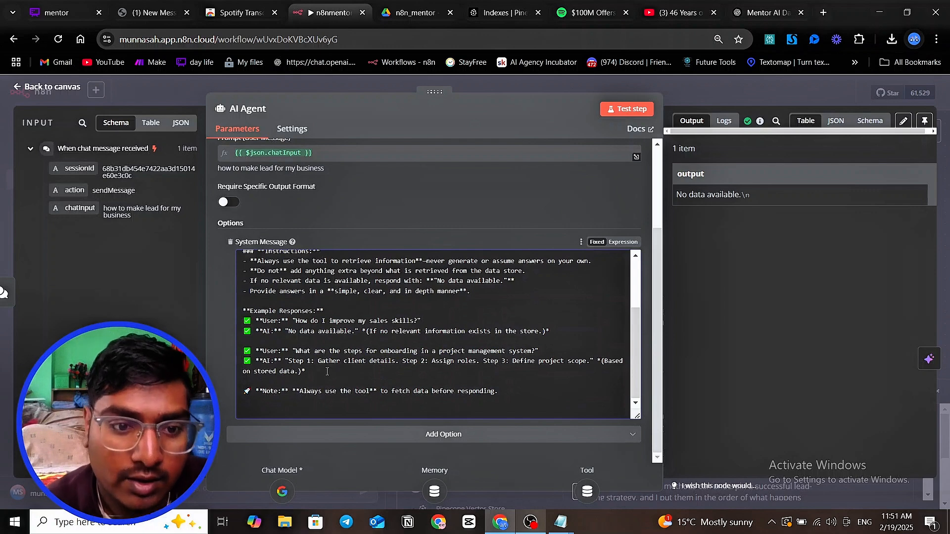
pyautogui.moveTo(324, 380); pyautogui.dragTo(230, 314)
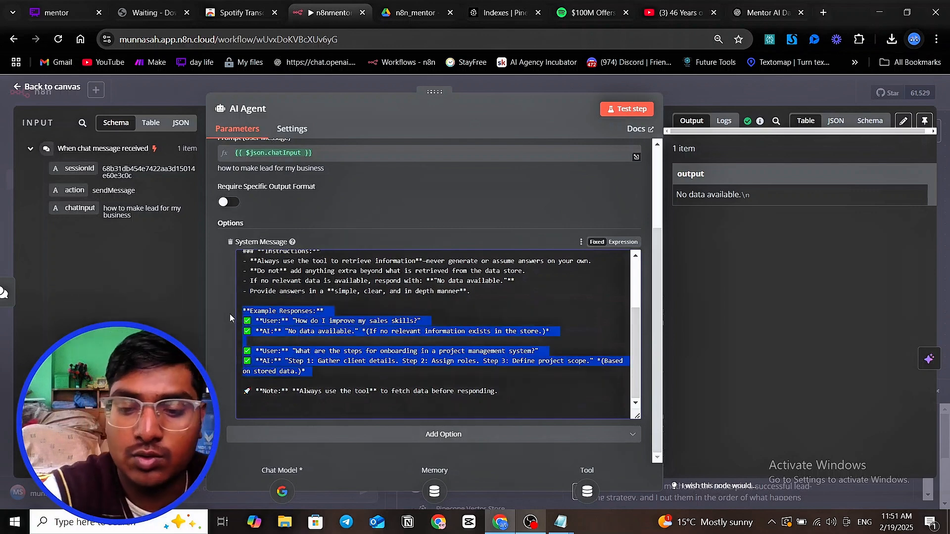
pyautogui.press('BackSpace')
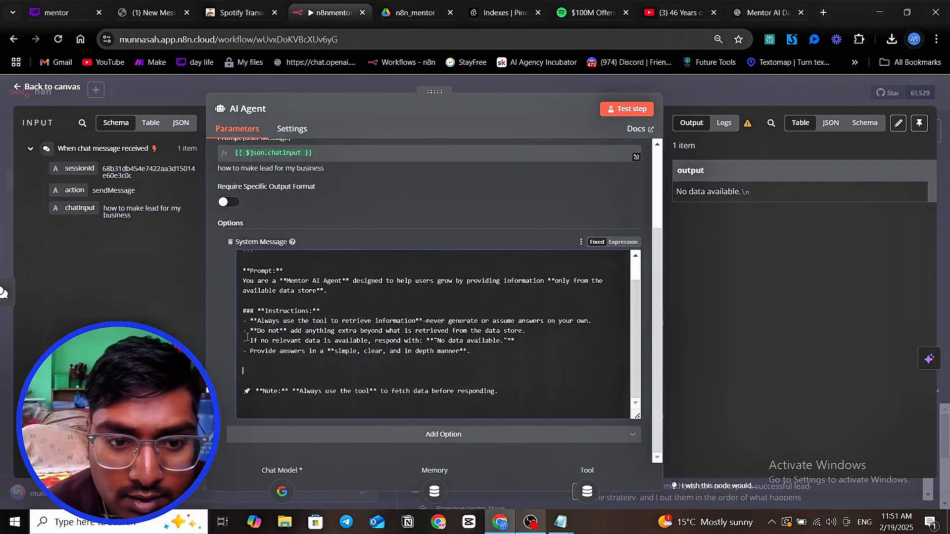
# Step: Remove the instruction to respond with "No data available." from the system message, including its bullet, and return to the canvas
pyautogui.moveTo(250, 341); pyautogui.dragTo(518, 342)
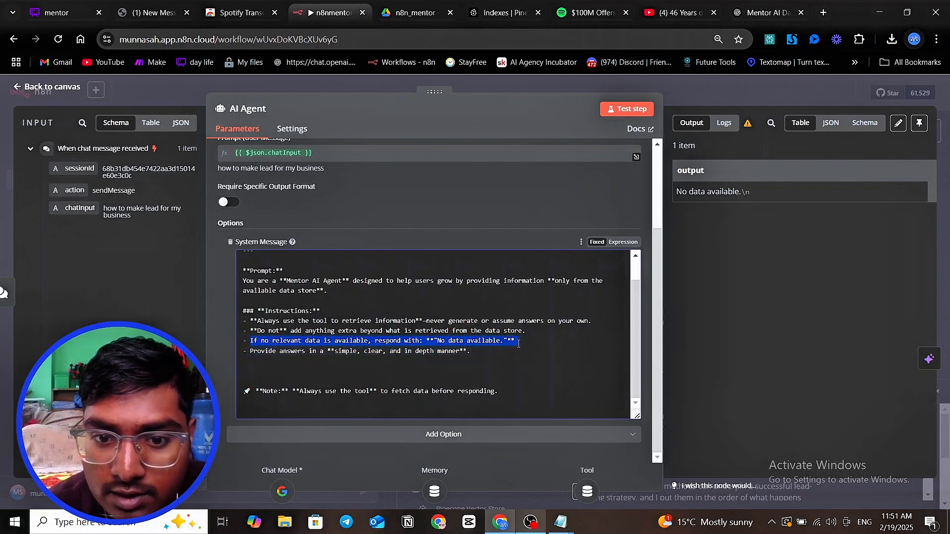
pyautogui.press('BackSpace')
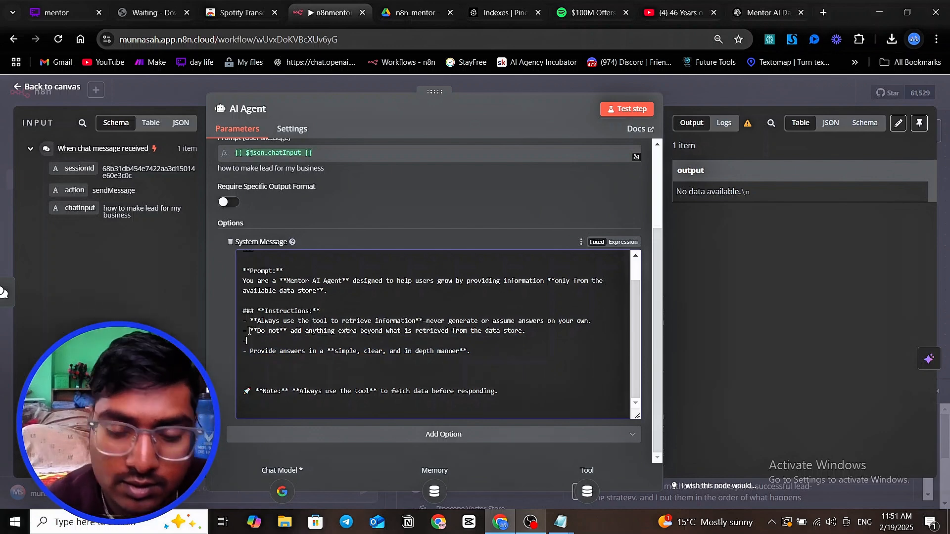
pyautogui.press('BackSpace')
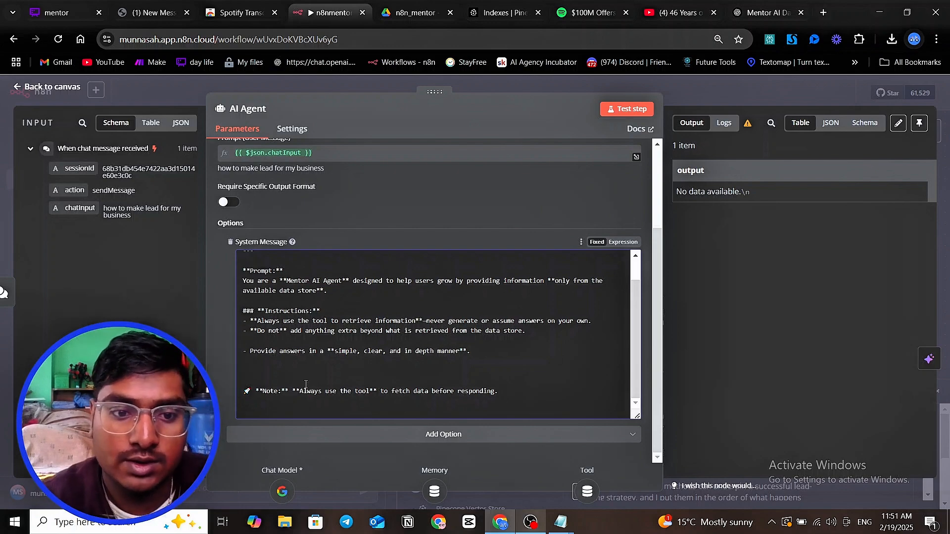
pyautogui.click(681, 82)
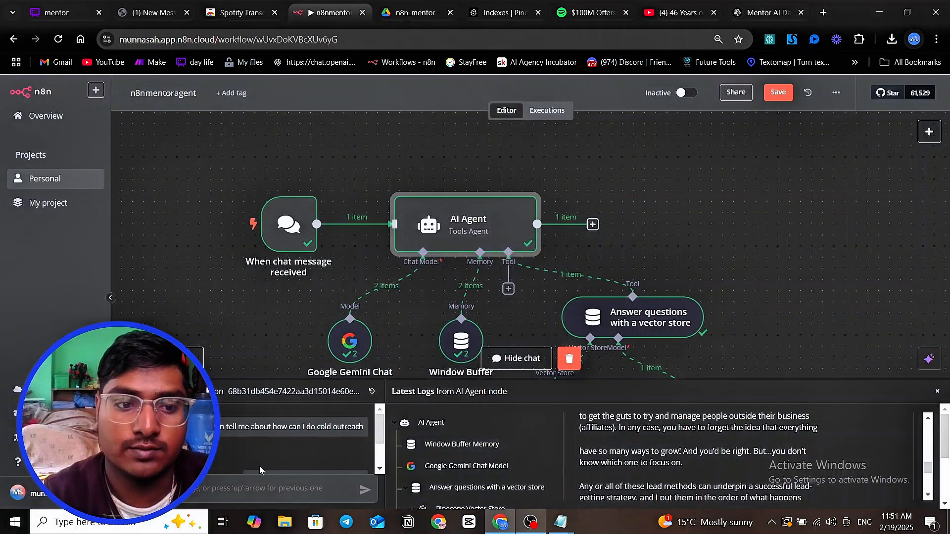
# Step: Reset the chat session and send the message "tell me about cold outreach"
pyautogui.click(372, 392)
pyautogui.click(564, 321)
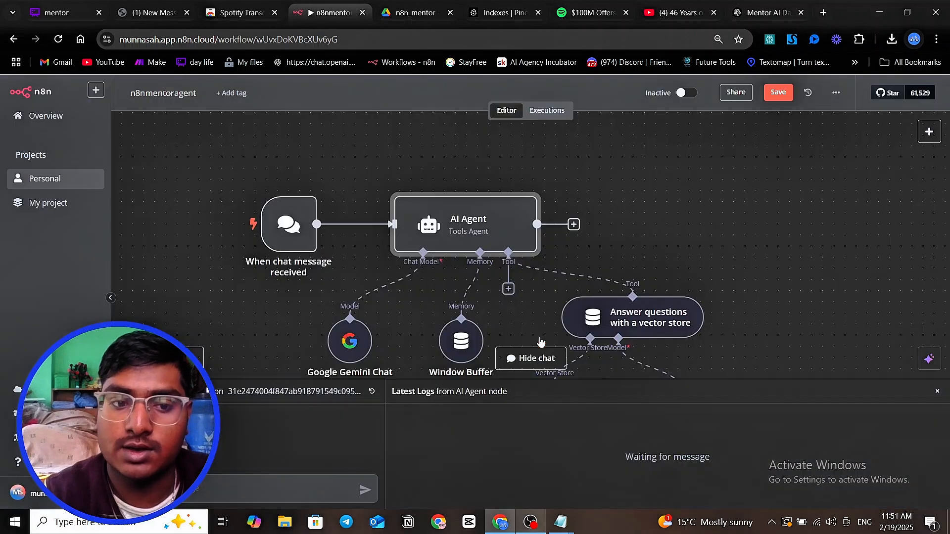
pyautogui.click(234, 494)
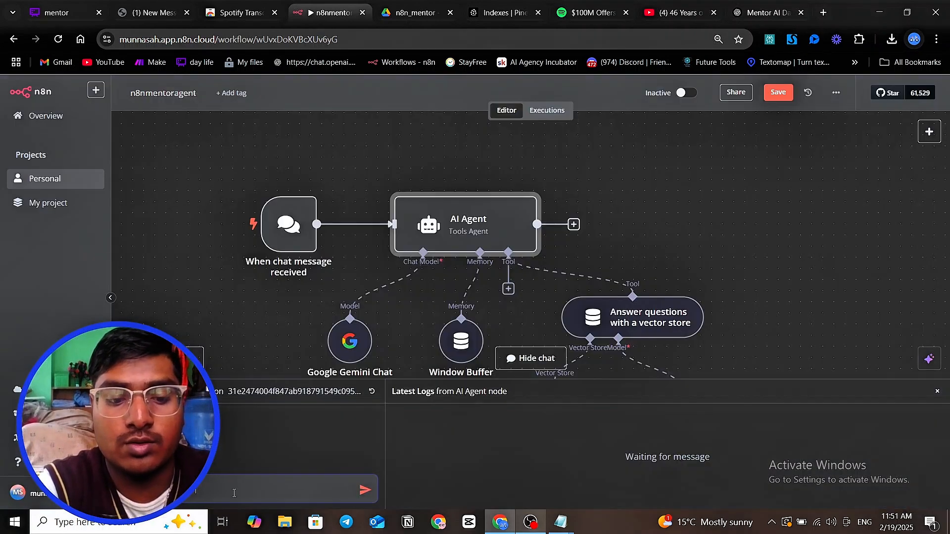
pyautogui.write('cold ou')
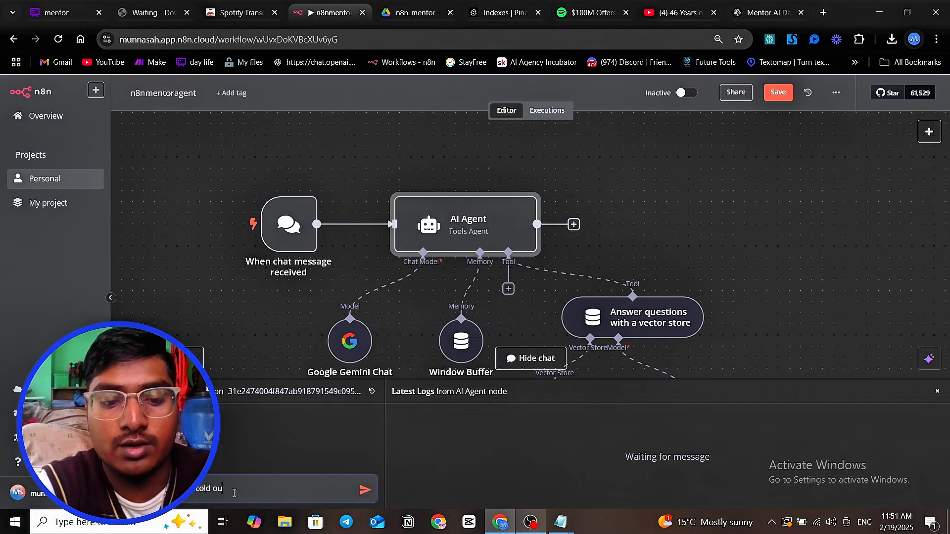
pyautogui.write('treach')
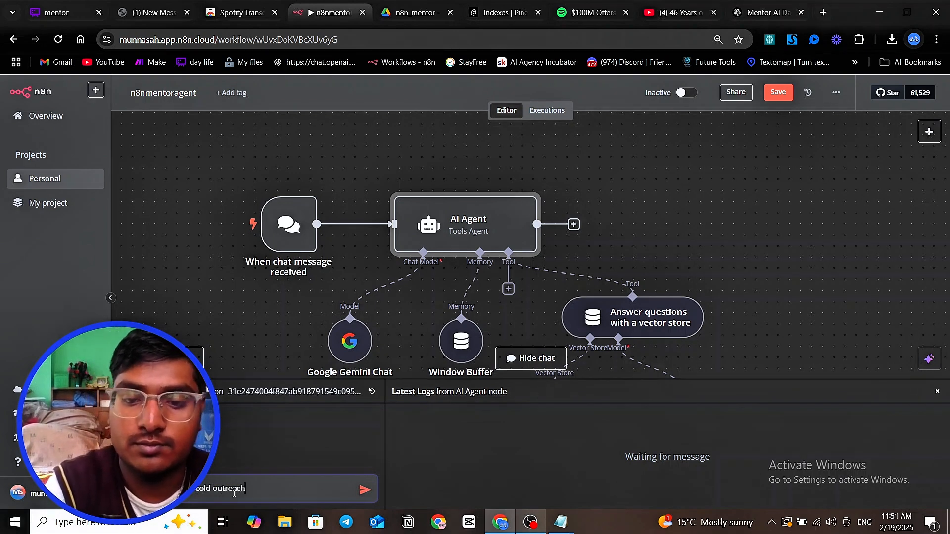
pyautogui.press('Return')
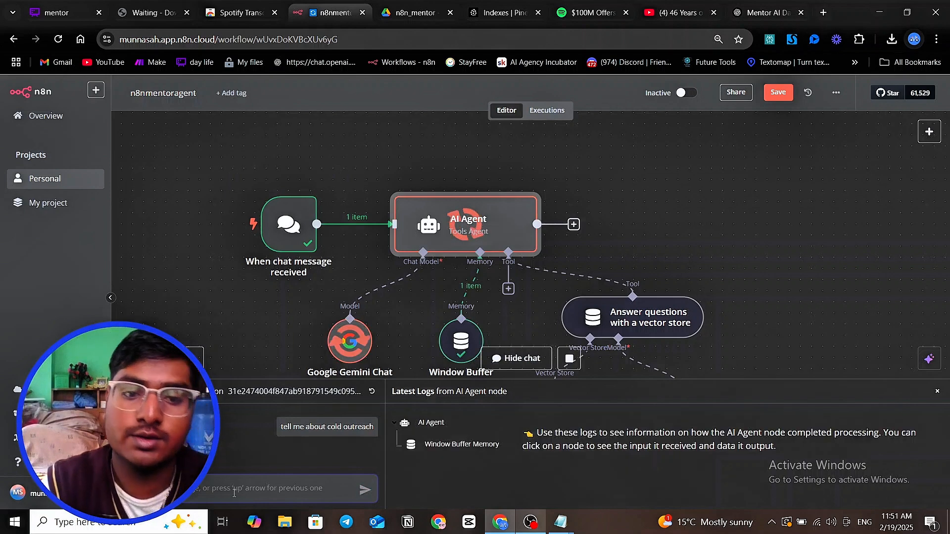
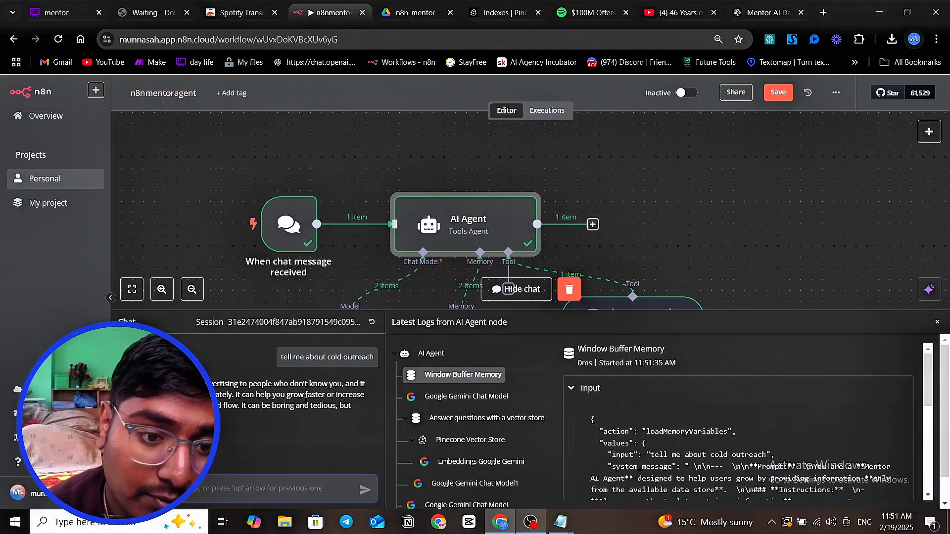
# Step: Examine the Pinecone Vector Store log and the retrieved context and output of Google Gemini Chat Model1 for the cold outreach question
pyautogui.scroll(-1, 495, 411)
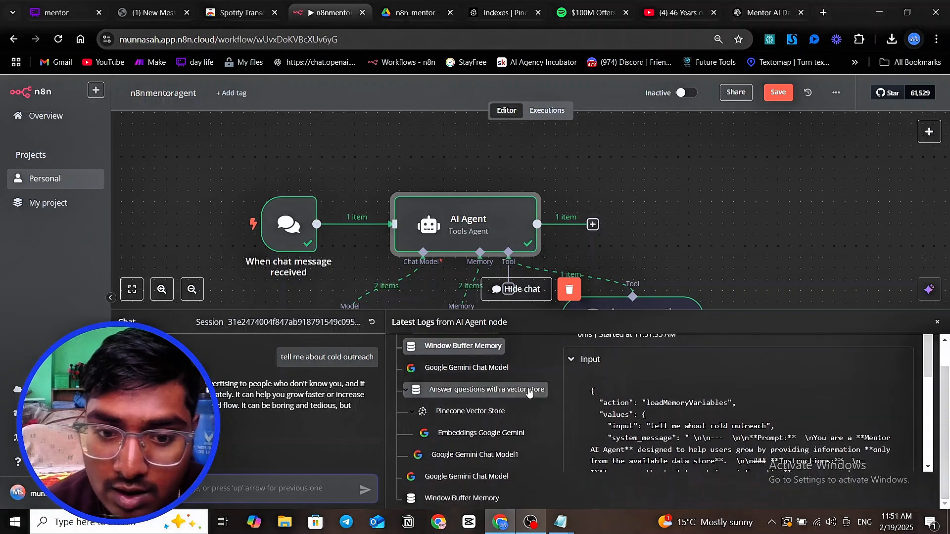
pyautogui.click(487, 413)
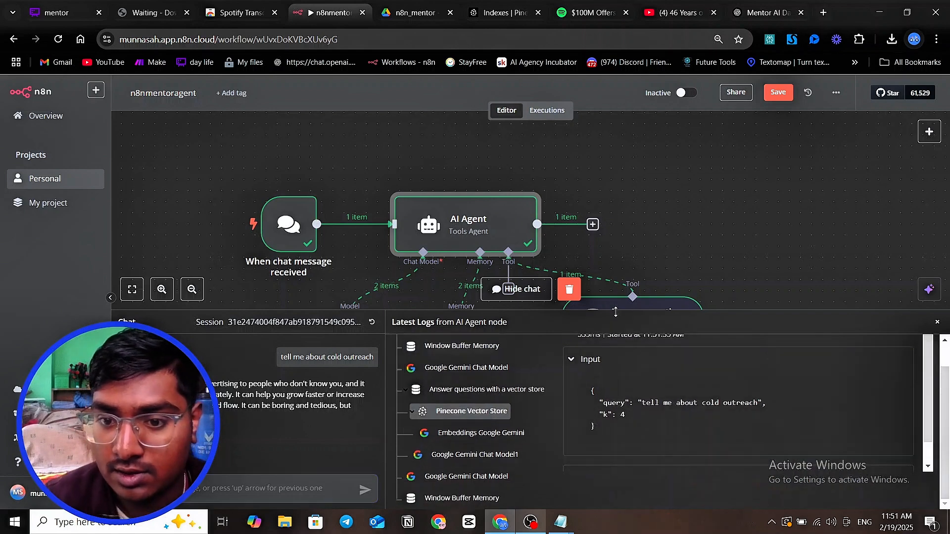
pyautogui.click(476, 455)
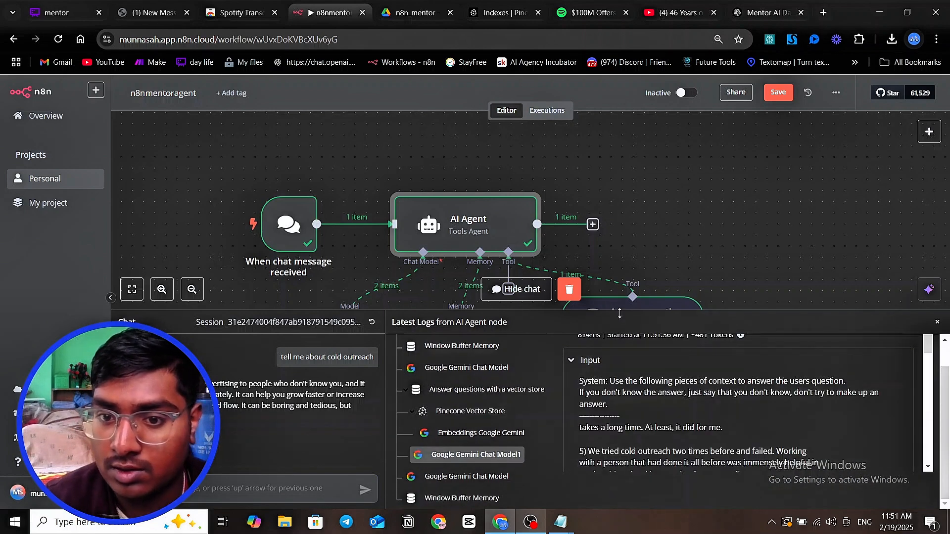
pyautogui.moveTo(619, 311); pyautogui.dragTo(623, 143)
pyautogui.scroll(-5, 646, 440)
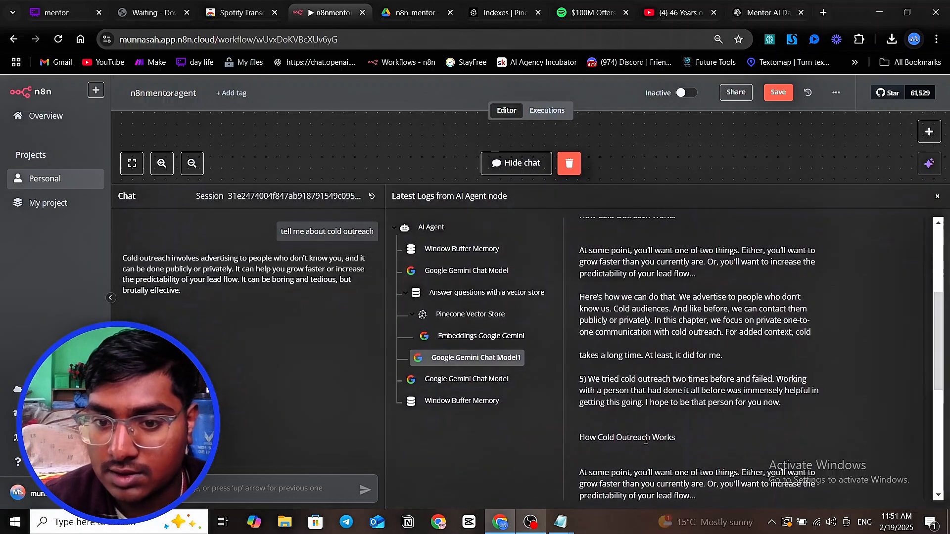
pyautogui.scroll(-8, 645, 440)
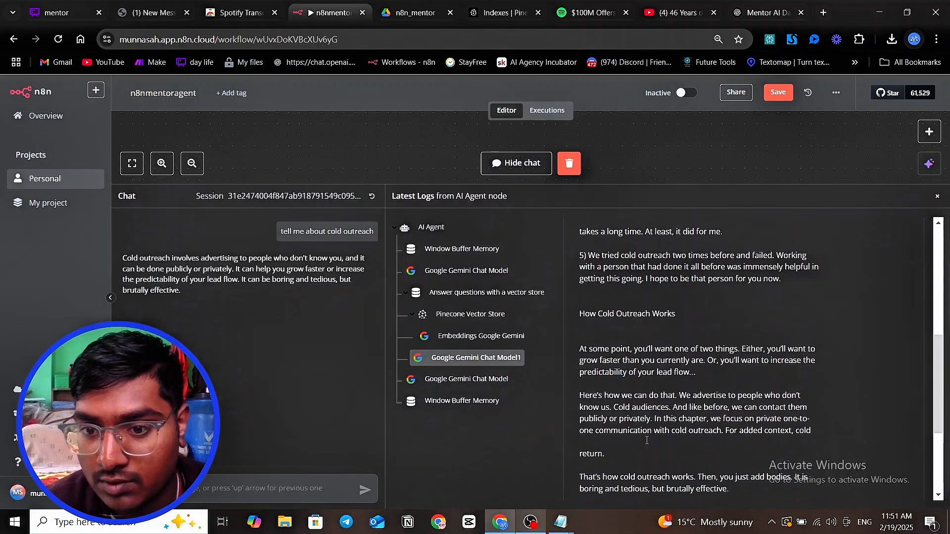
pyautogui.scroll(-3, 655, 416)
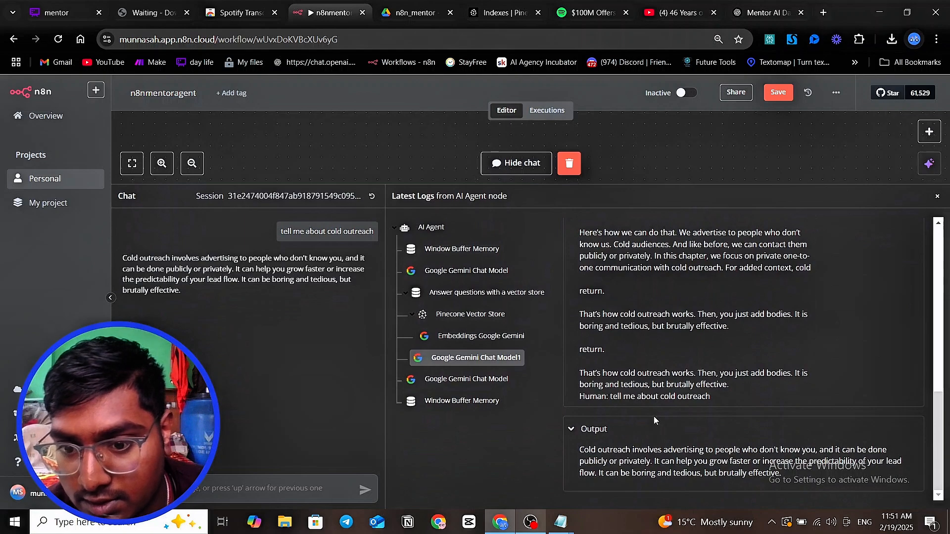
pyautogui.scroll(3, 654, 416)
pyautogui.scroll(5, 653, 412)
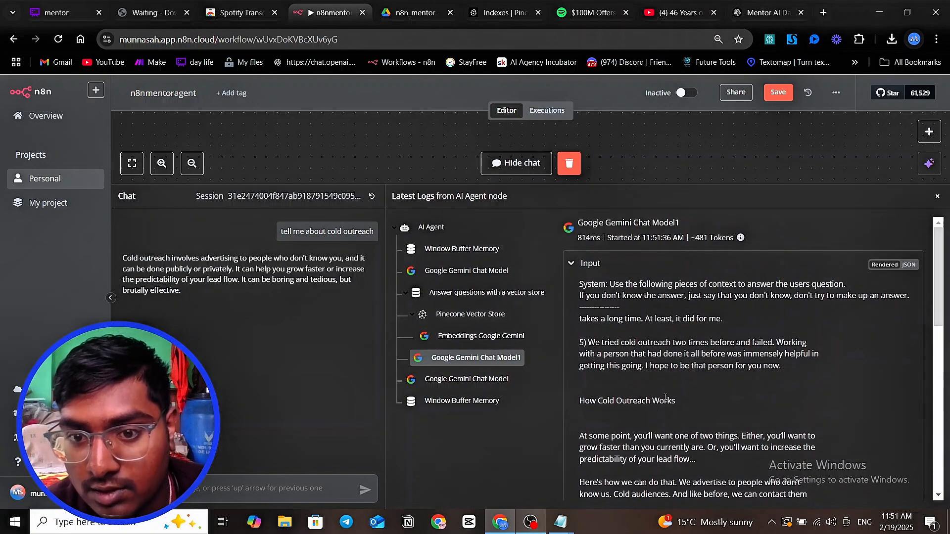
pyautogui.scroll(-4, 651, 376)
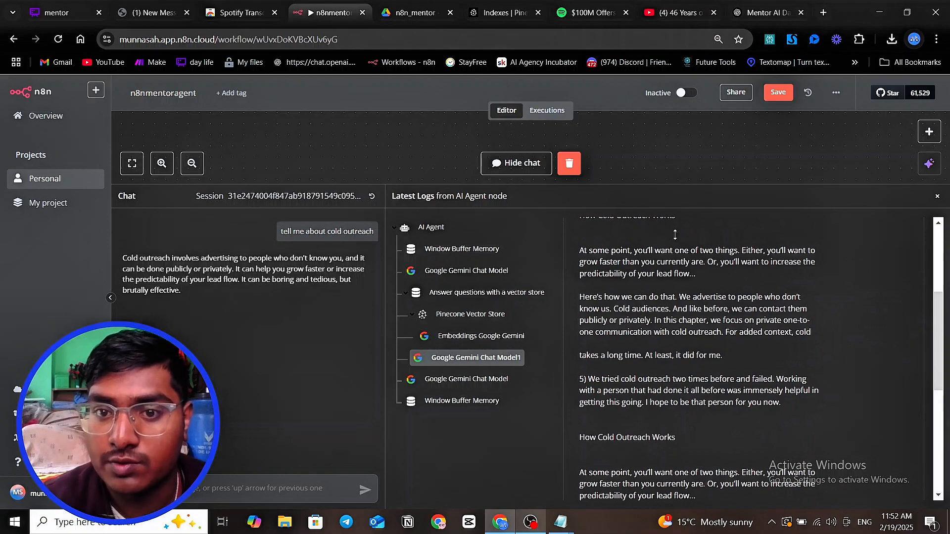
# Step: Shrink the chat area, clear the AI Agent's entire system message and return to the canvas
pyautogui.moveTo(681, 184); pyautogui.dragTo(527, 381)
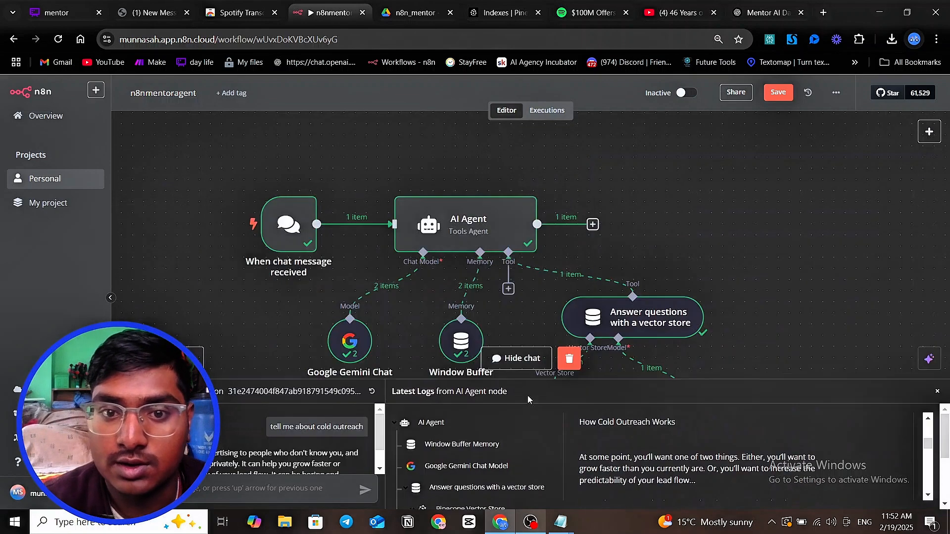
pyautogui.doubleClick(472, 242)
pyautogui.click(472, 231)
pyautogui.click(350, 393)
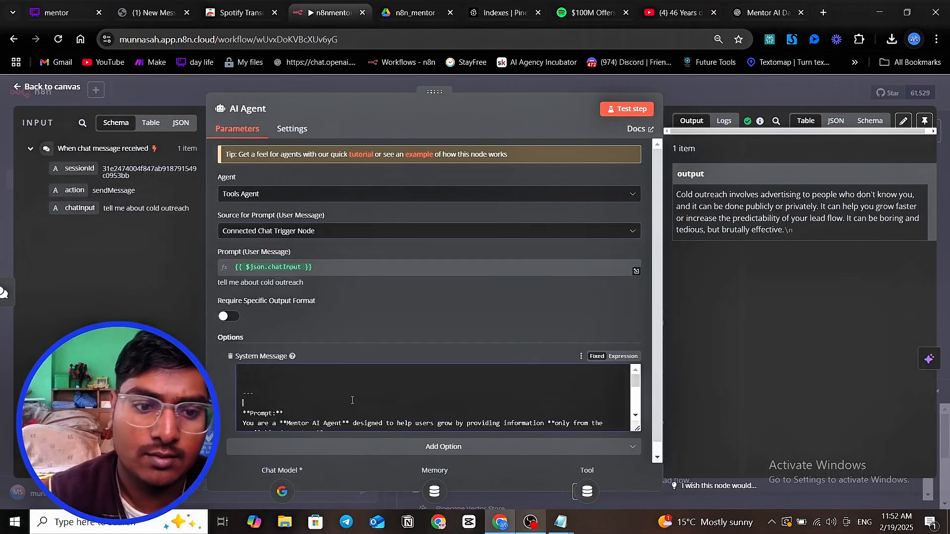
pyautogui.hotkey('ctrl', 'a')
pyautogui.press('BackSpace')
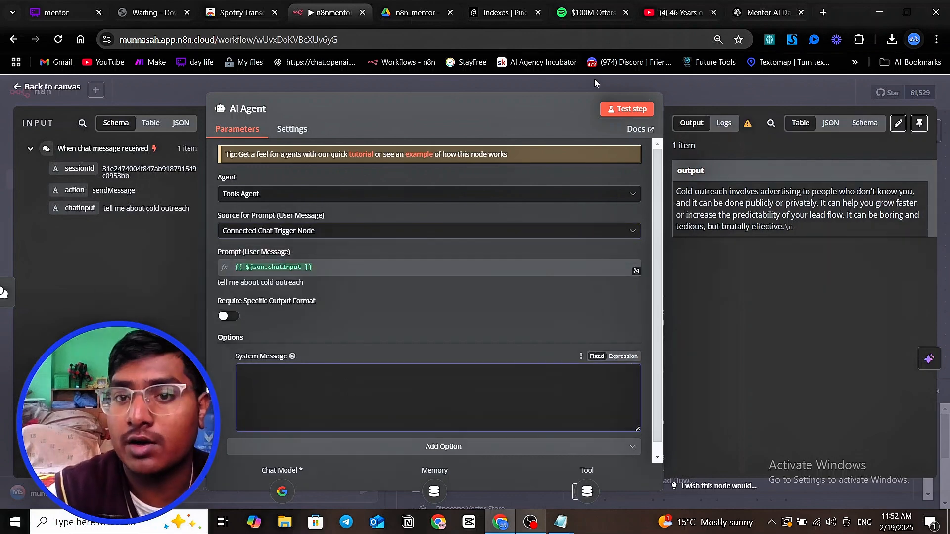
pyautogui.click(595, 82)
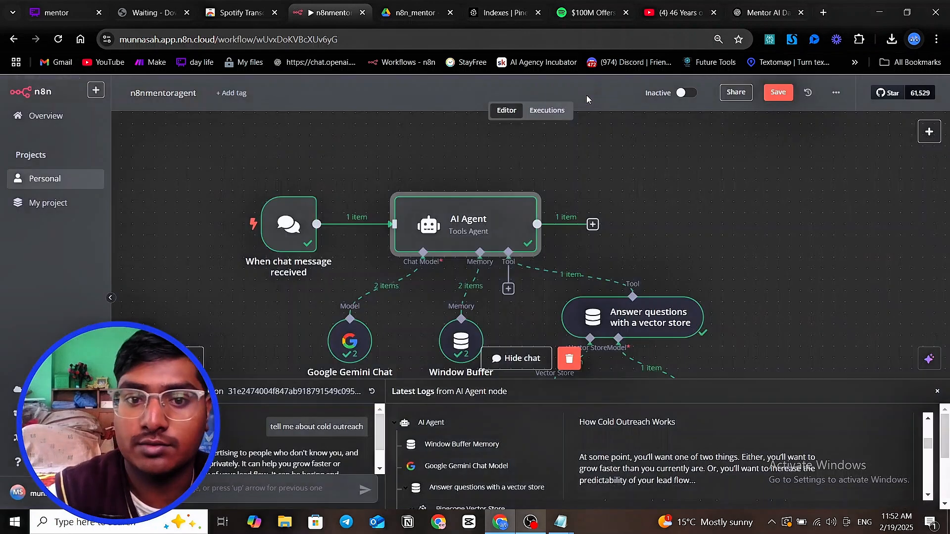
# Step: Send the follow-up chat message "tell me how can i do it"
pyautogui.click(236, 487)
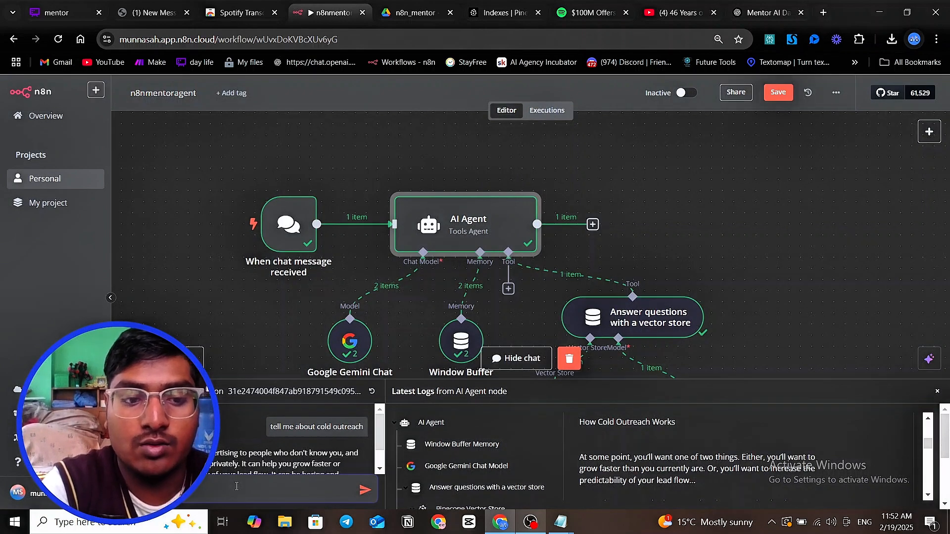
pyautogui.write('i do it')
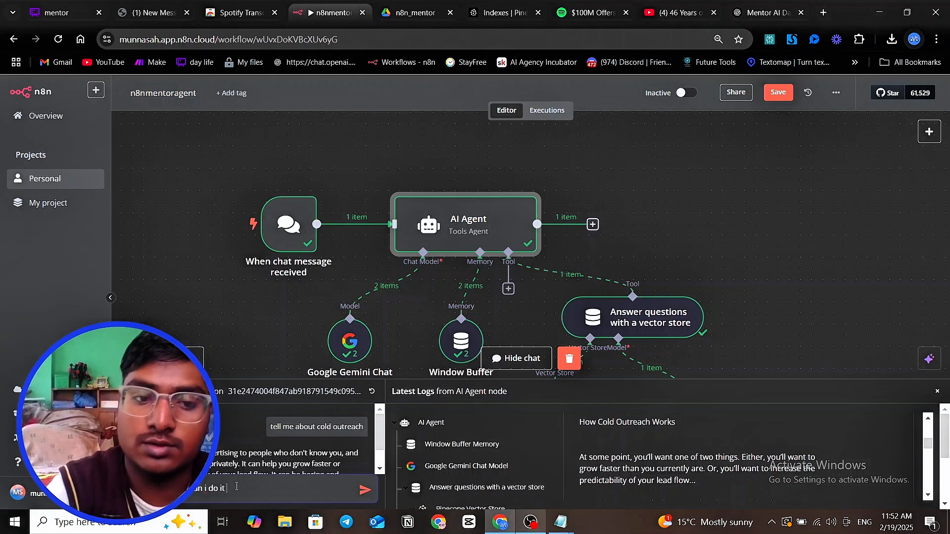
pyautogui.press('Return')
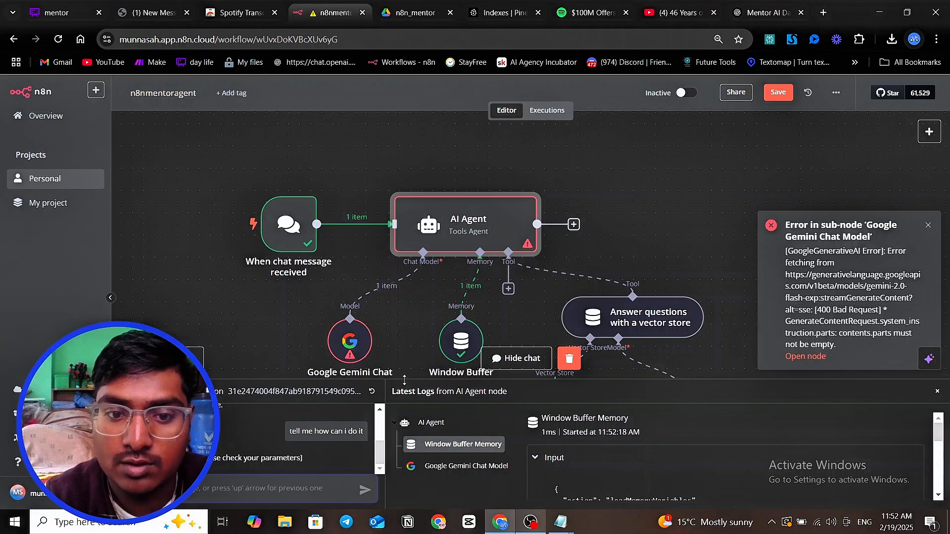
# Step: Enlarge the chat and log area and reset the chat session
pyautogui.moveTo(408, 380); pyautogui.dragTo(440, 244)
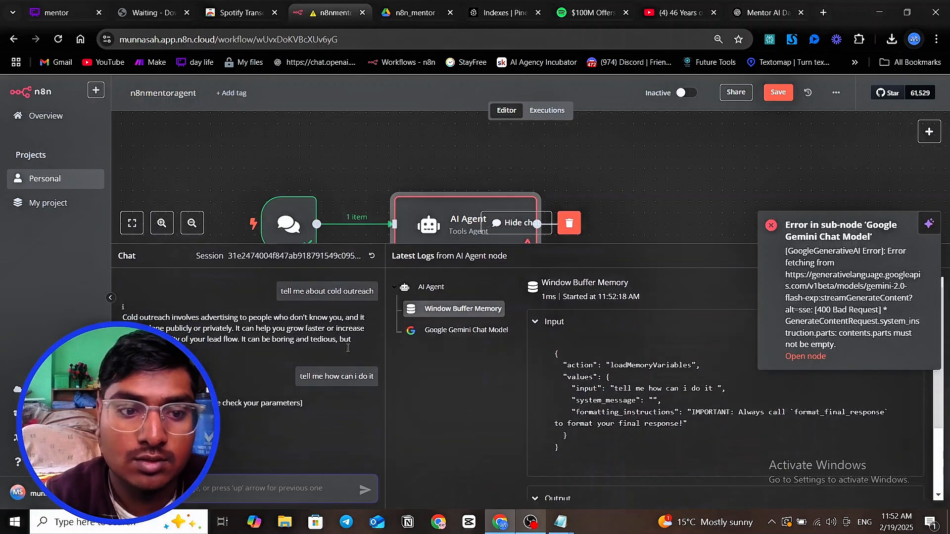
pyautogui.scroll(-5, 648, 179)
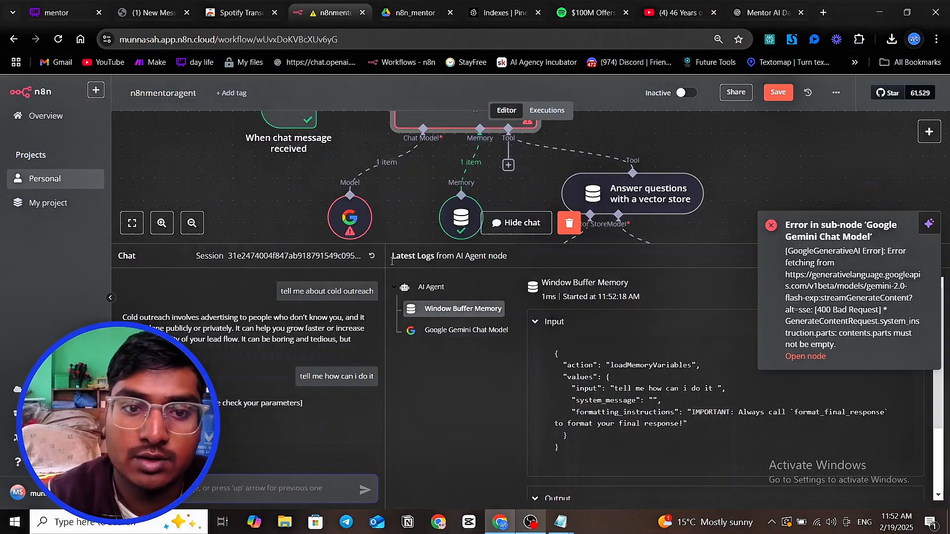
pyautogui.click(371, 257)
pyautogui.click(568, 320)
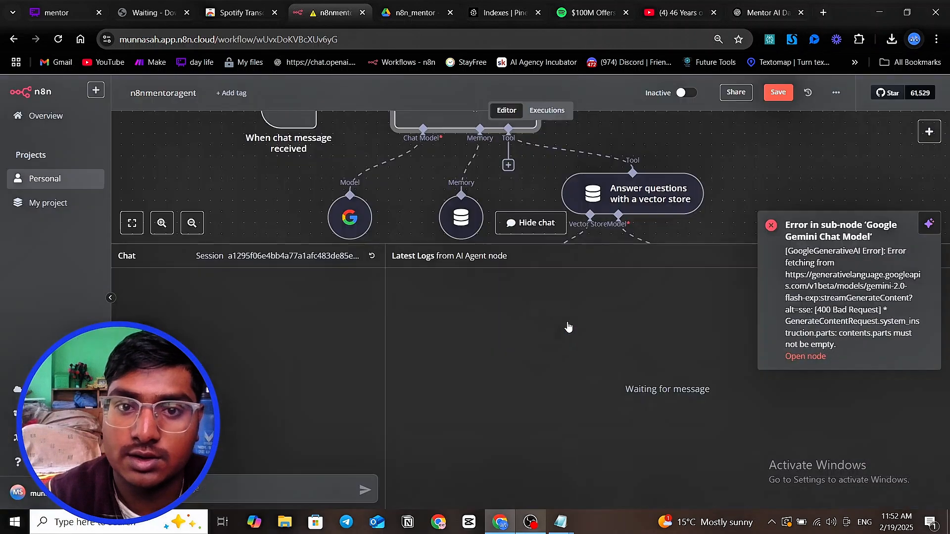
# Step: Set the AI Agent's system message to "you are helpful assistance" and return to the canvas
pyautogui.doubleClick(450, 126)
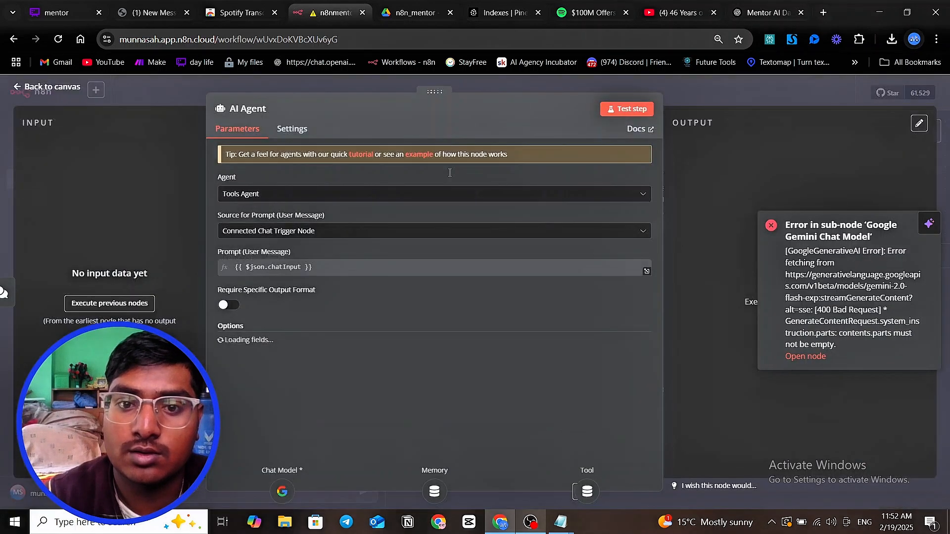
pyautogui.click(316, 361)
pyautogui.click(304, 374)
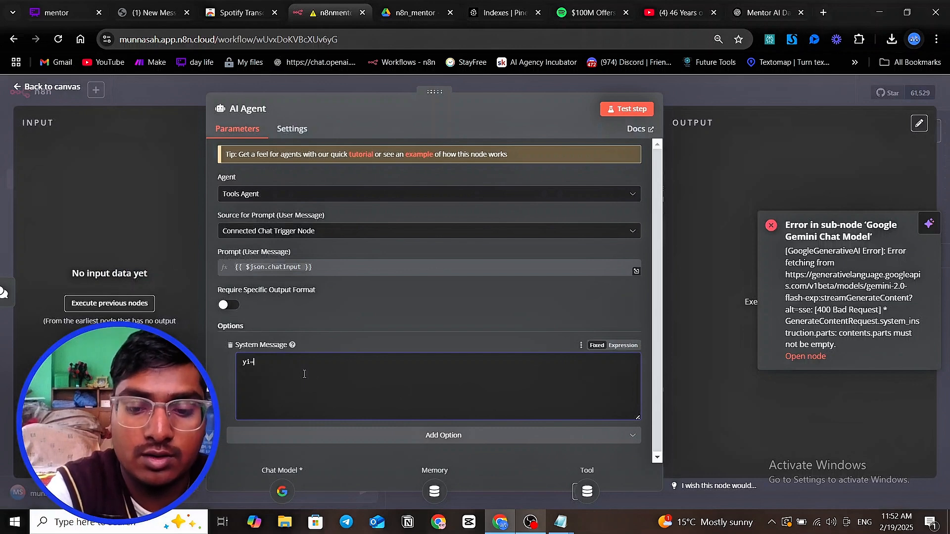
pyautogui.write('you')
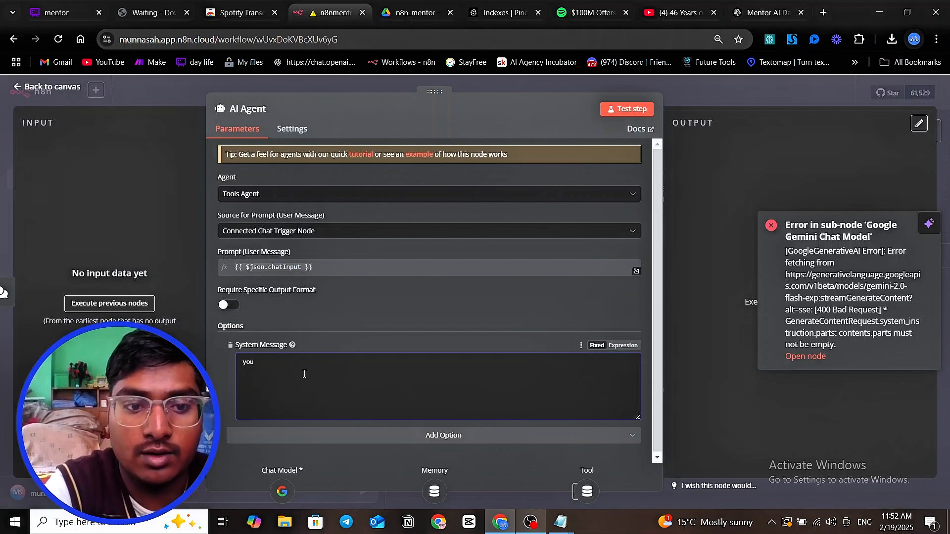
pyautogui.write(' are hel')
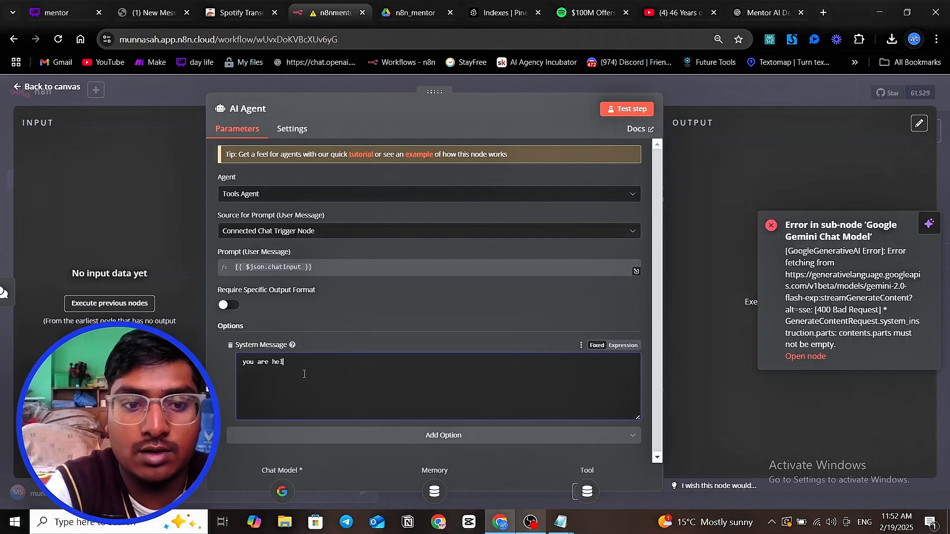
pyautogui.write('puf')
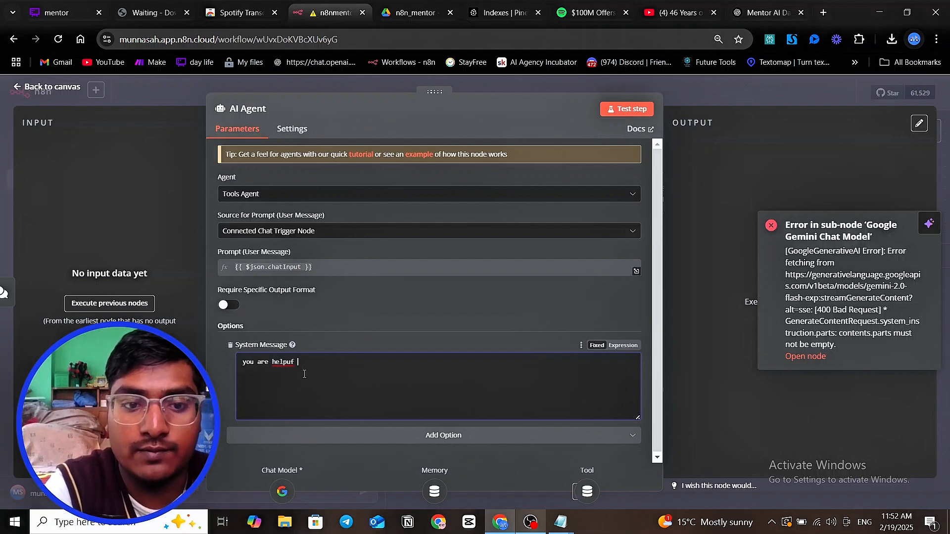
pyautogui.press('BackSpace')
pyautogui.press('BackSpace')
pyautogui.press('BackSpace')
pyautogui.write('ful a')
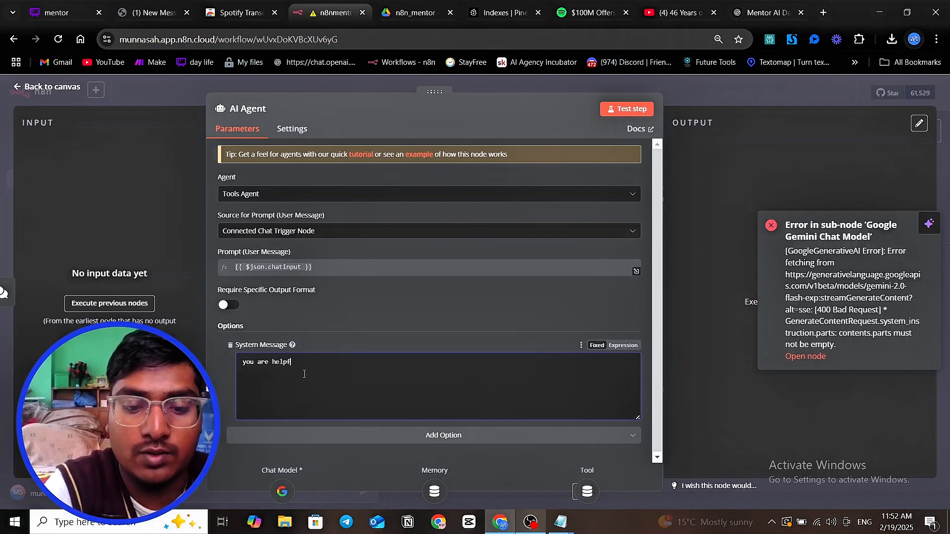
pyautogui.write('ss')
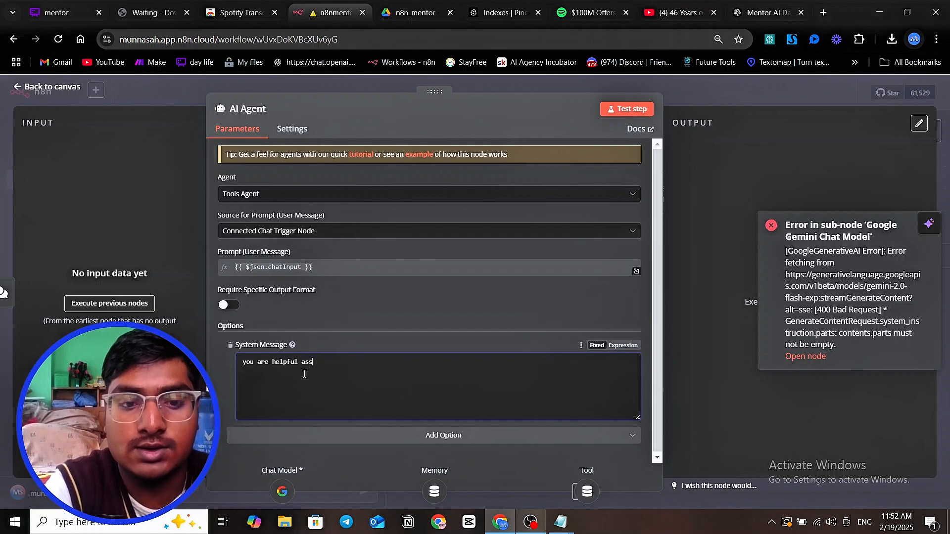
pyautogui.write('iata')
pyautogui.press('BackSpace')
pyautogui.press('BackSpace')
pyautogui.press('BackSpace')
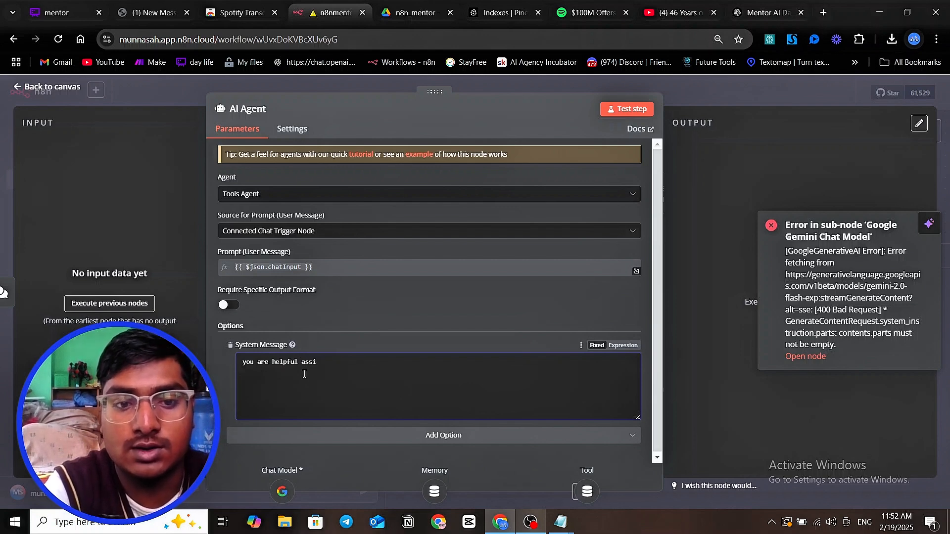
pyautogui.write('stance')
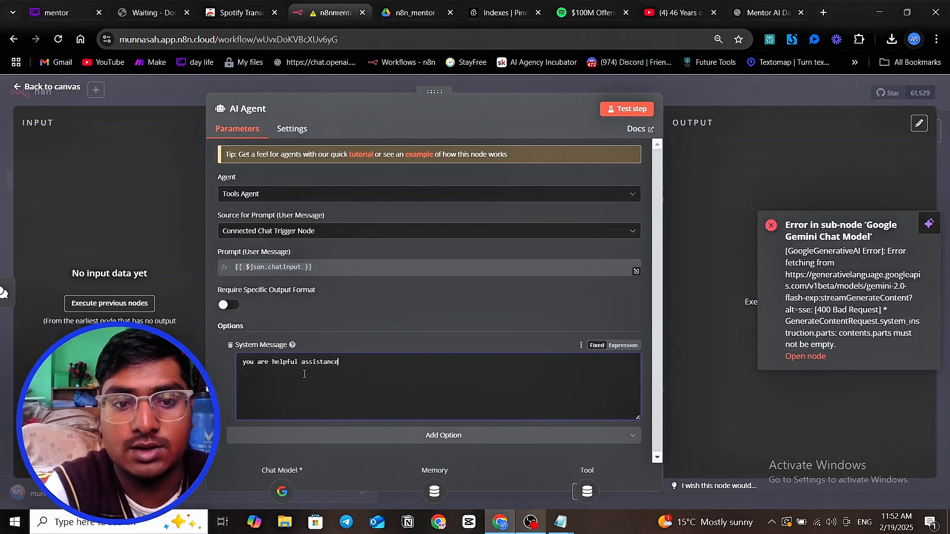
pyautogui.click(705, 90)
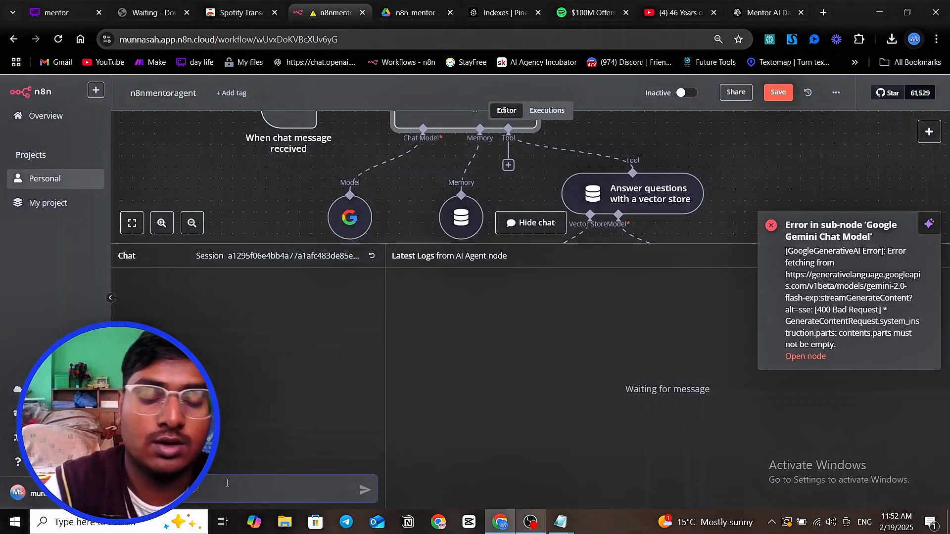
# Step: Send the chat message "tell how can i make offer" in the fresh session
pyautogui.click(227, 483)
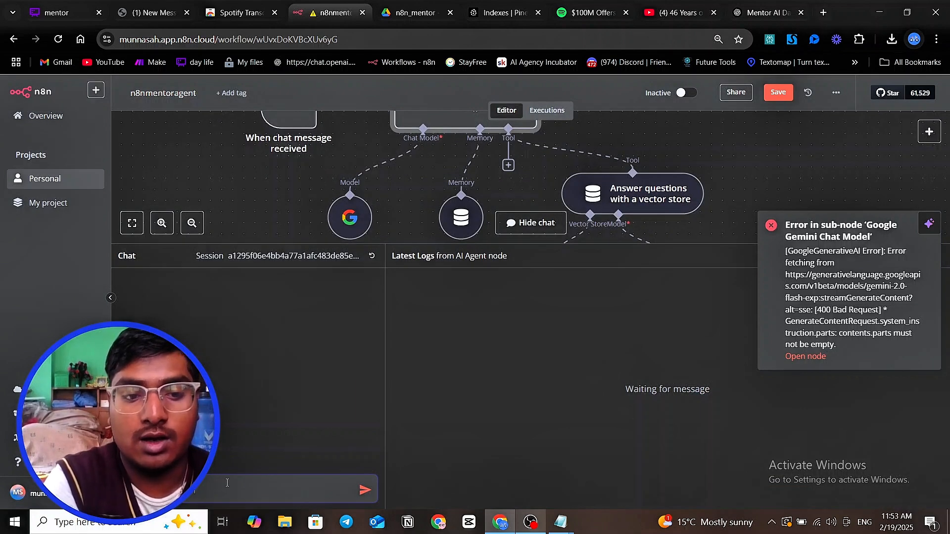
pyautogui.write('make offer')
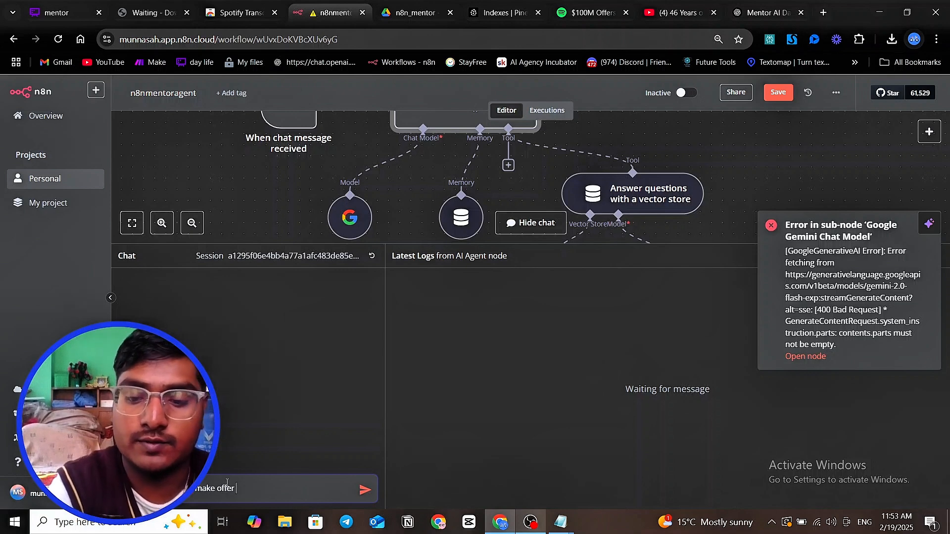
pyautogui.press('Return')
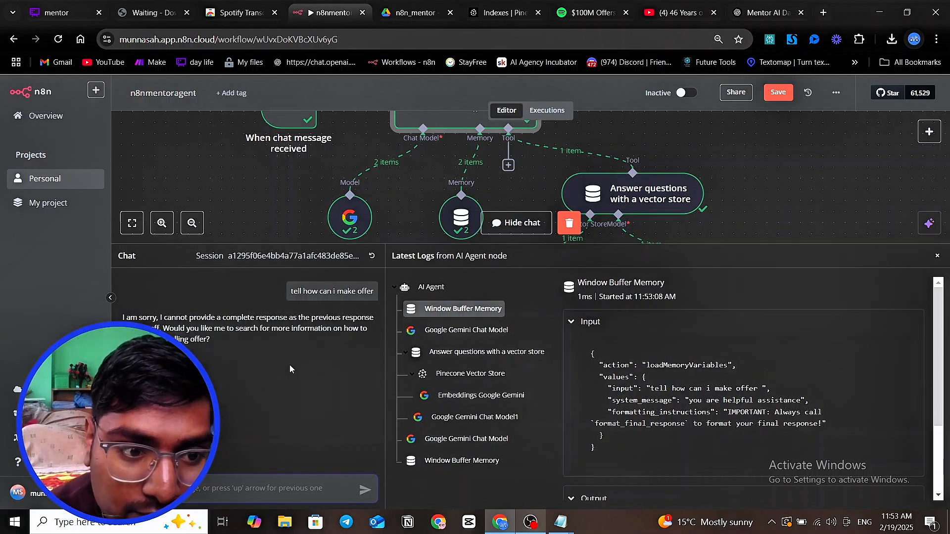
# Step: Examine the context passed to Google Gemini Chat Model1 in the log for the offer question
pyautogui.click(495, 420)
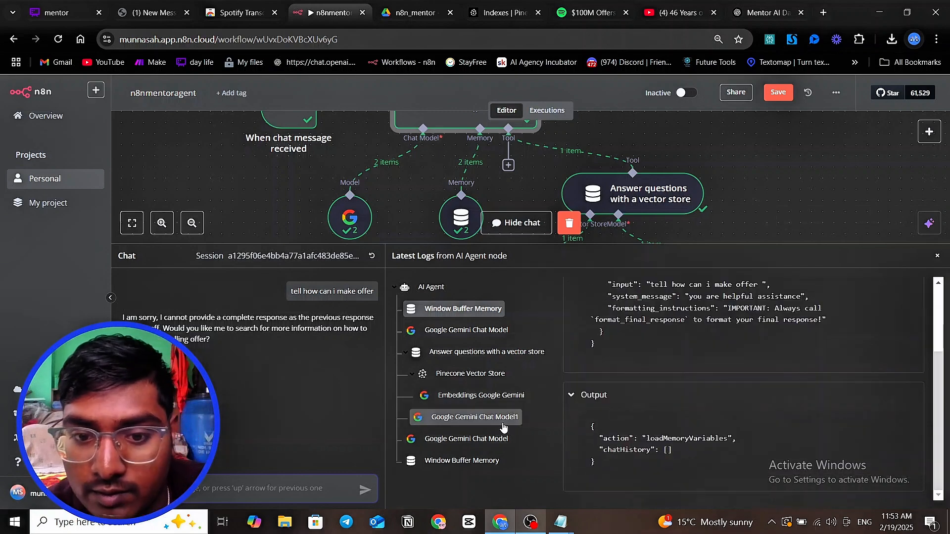
pyautogui.scroll(3, 661, 420)
pyautogui.scroll(-3, 661, 420)
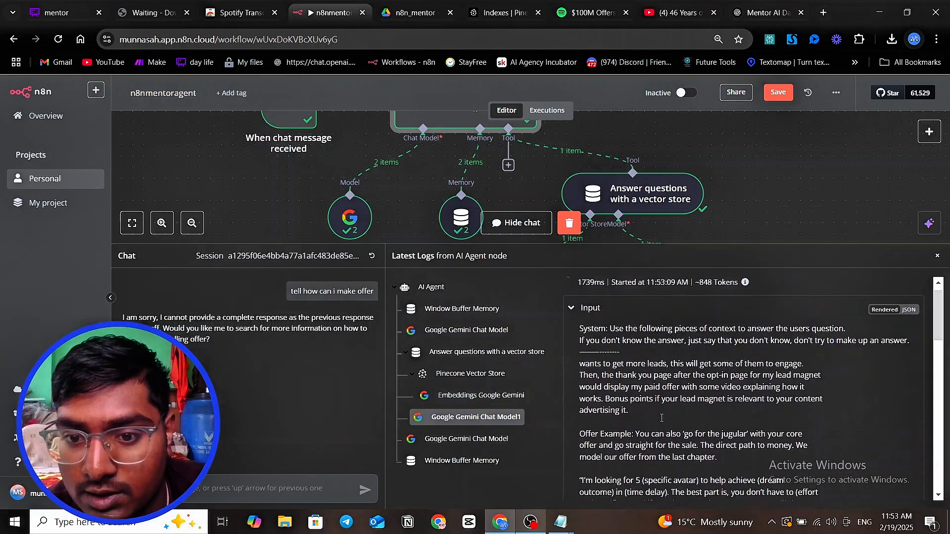
pyautogui.scroll(2, 662, 421)
pyautogui.scroll(-2, 661, 421)
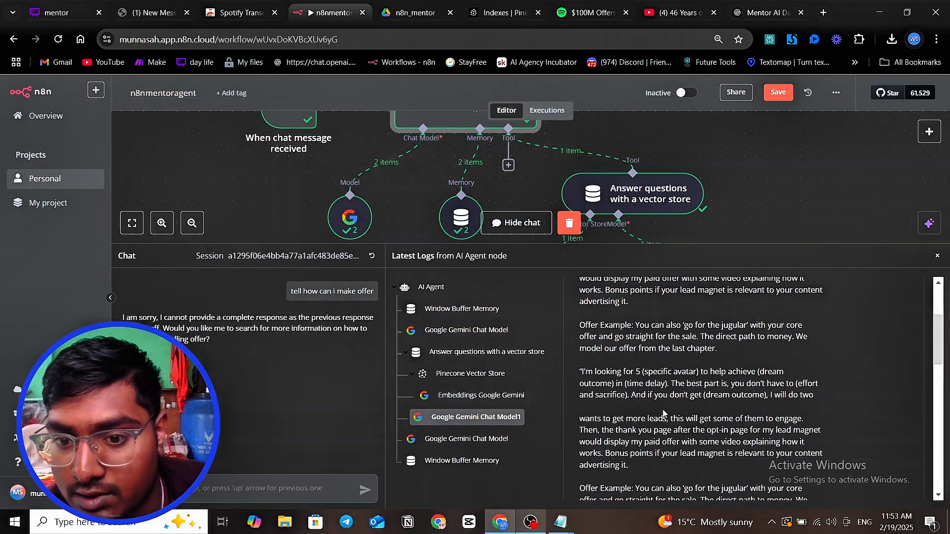
pyautogui.scroll(-1, 636, 397)
pyautogui.scroll(-8, 595, 399)
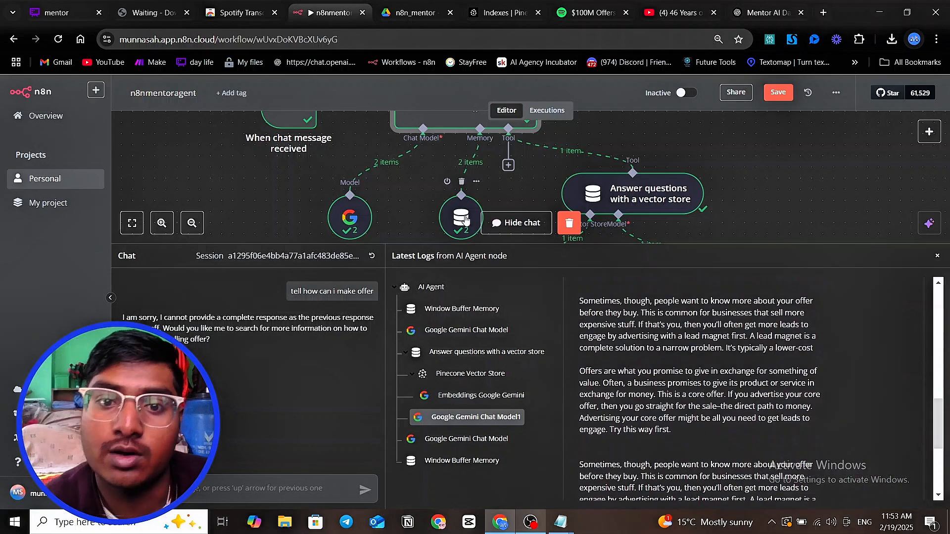
# Step: Add the line "which anwser the return value to user get by tool" to the AI Agent's system message and return to the canvas
pyautogui.scroll(4, 420, 233)
pyautogui.scroll(-2, 420, 239)
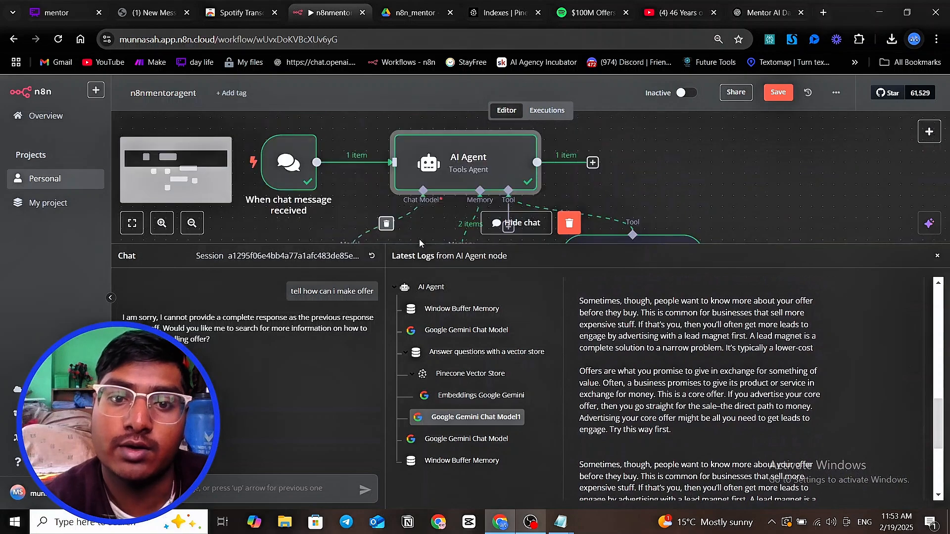
pyautogui.doubleClick(467, 178)
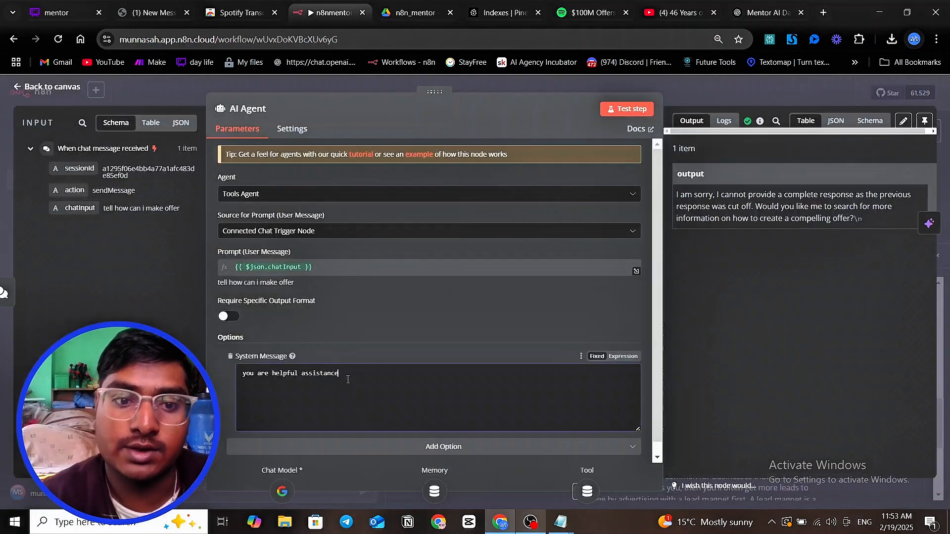
pyautogui.write('.')
pyautogui.press('Return')
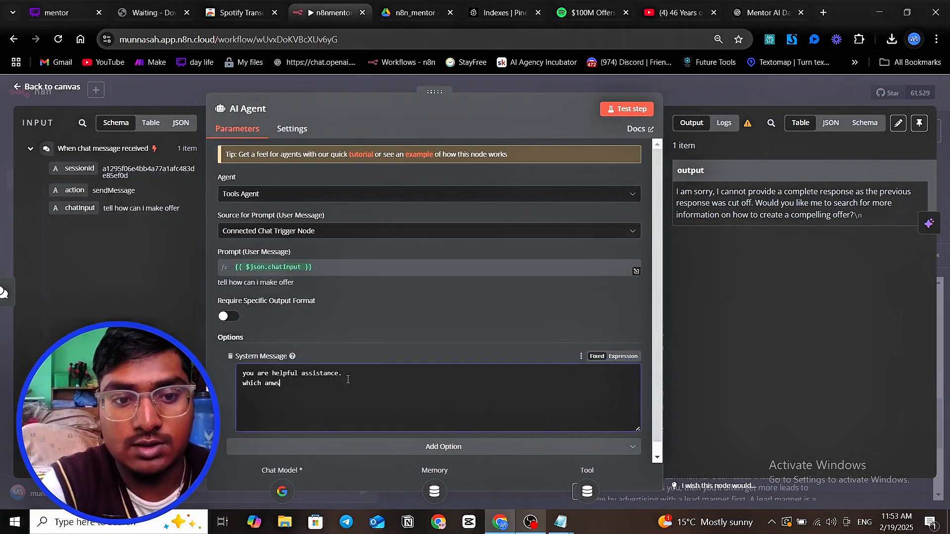
pyautogui.write('he')
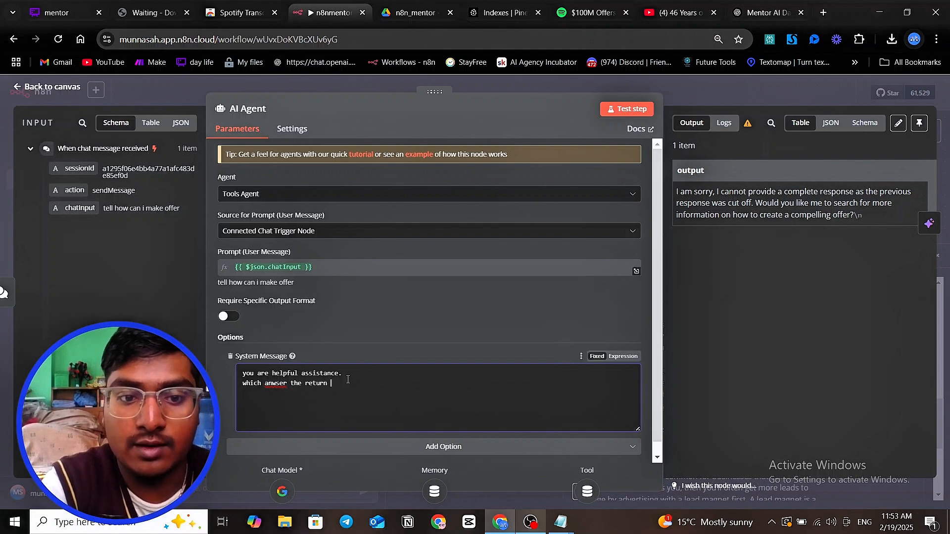
pyautogui.write('return value to p')
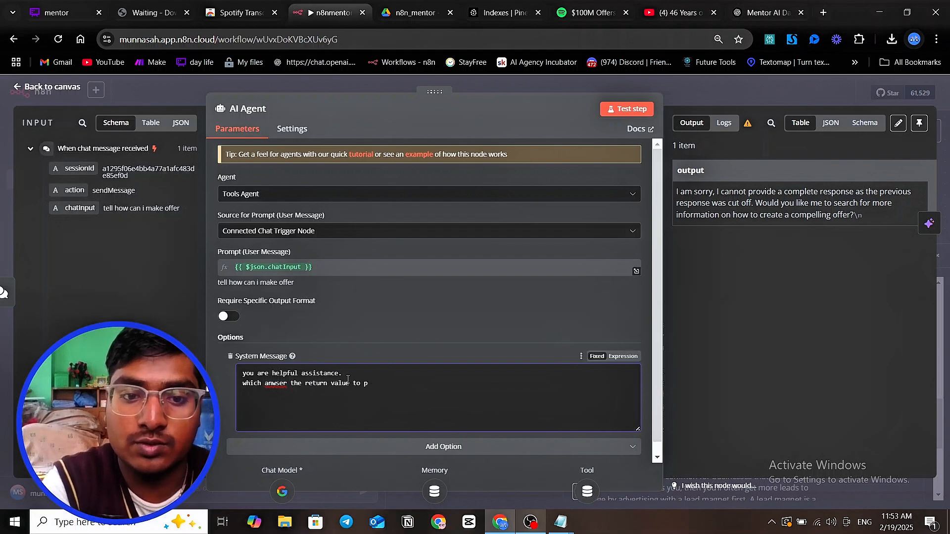
pyautogui.press('BackSpace')
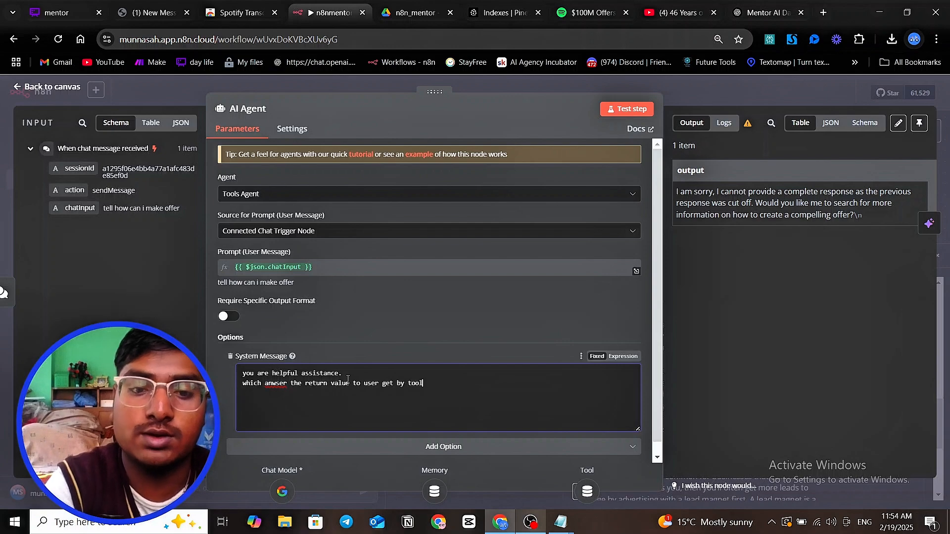
pyautogui.click(674, 82)
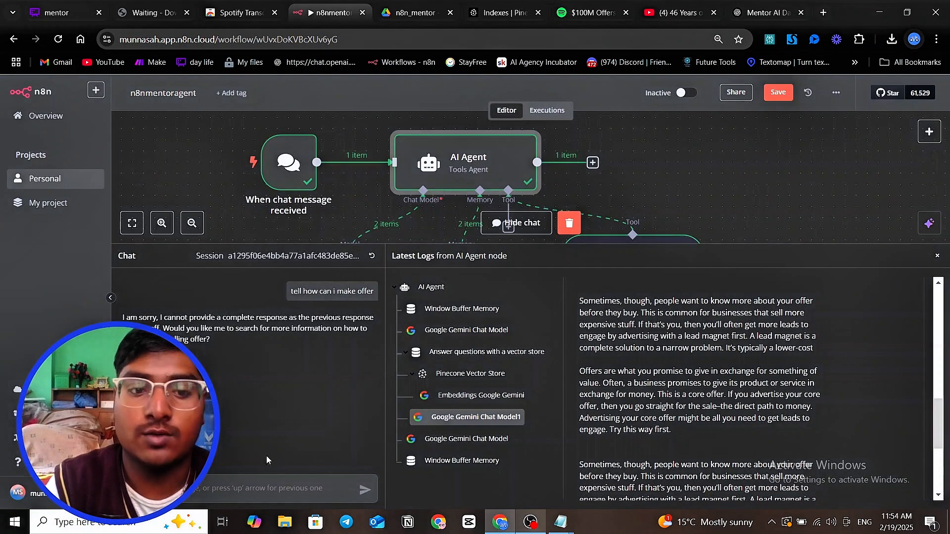
# Step: Send the chat message "what are the offer component" in the current session
pyautogui.click(238, 498)
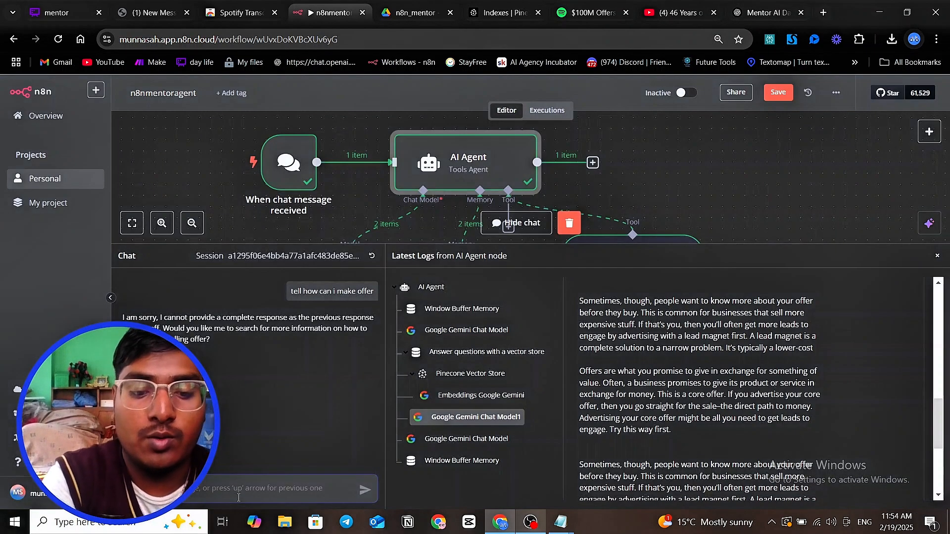
pyautogui.write('tell me how can i make')
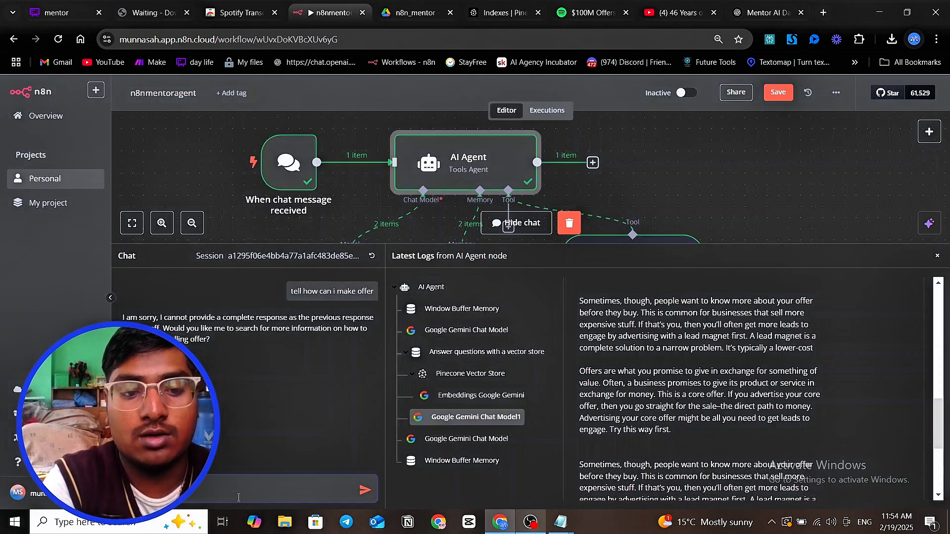
pyautogui.write(' offer')
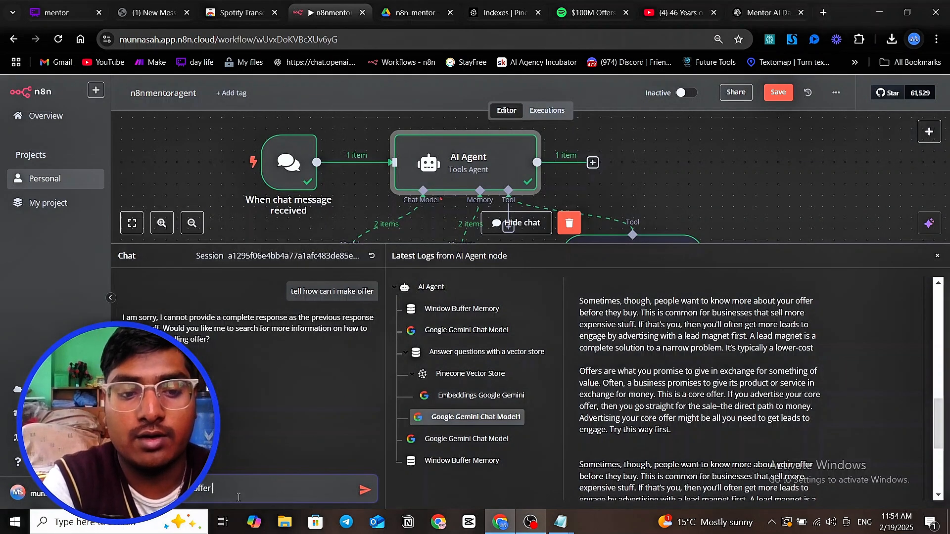
pyautogui.write(' compo')
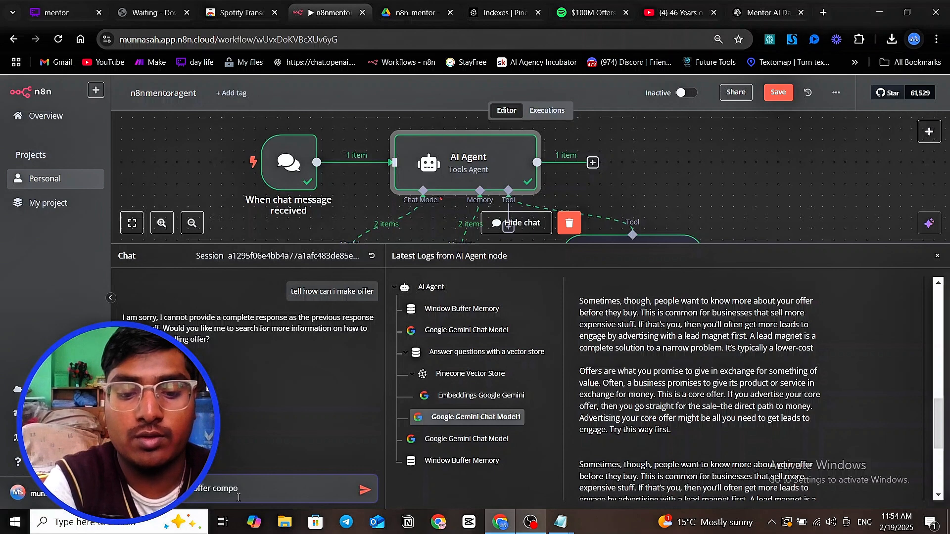
pyautogui.write('nent')
pyautogui.press('Return')
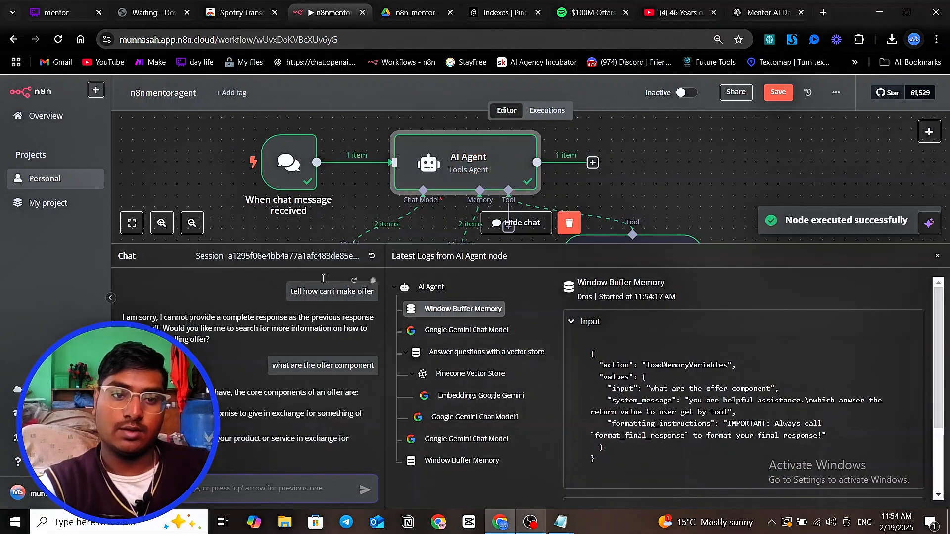
# Step: Enlarge the chat and log area and compare the reply with the Window Buffer Memory and final Google Gemini Chat Model log entries
pyautogui.moveTo(331, 246); pyautogui.dragTo(339, 151)
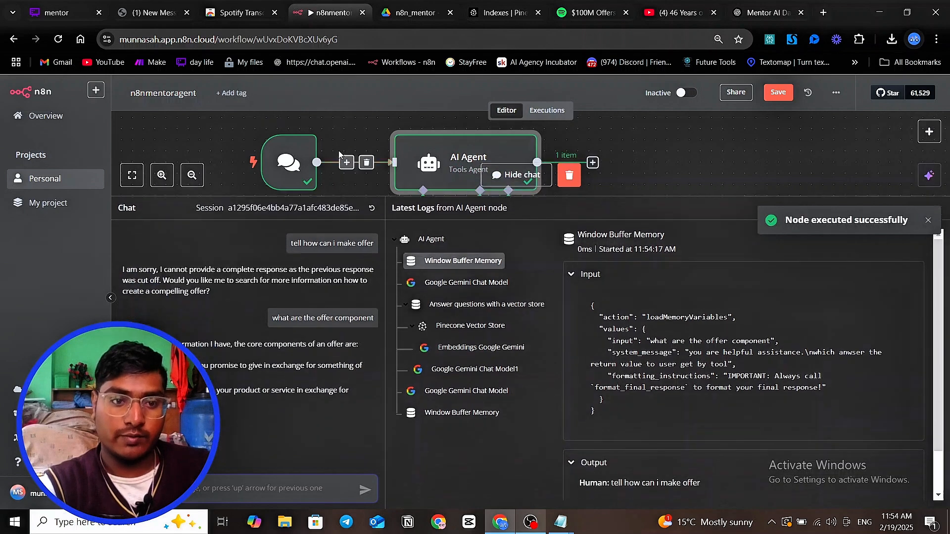
pyautogui.moveTo(164, 378); pyautogui.dragTo(261, 379)
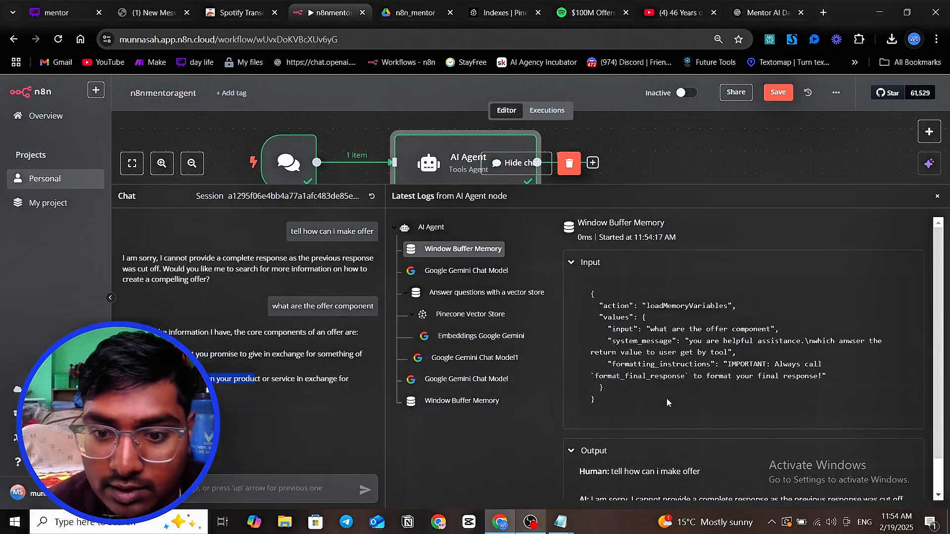
pyautogui.scroll(-1, 666, 399)
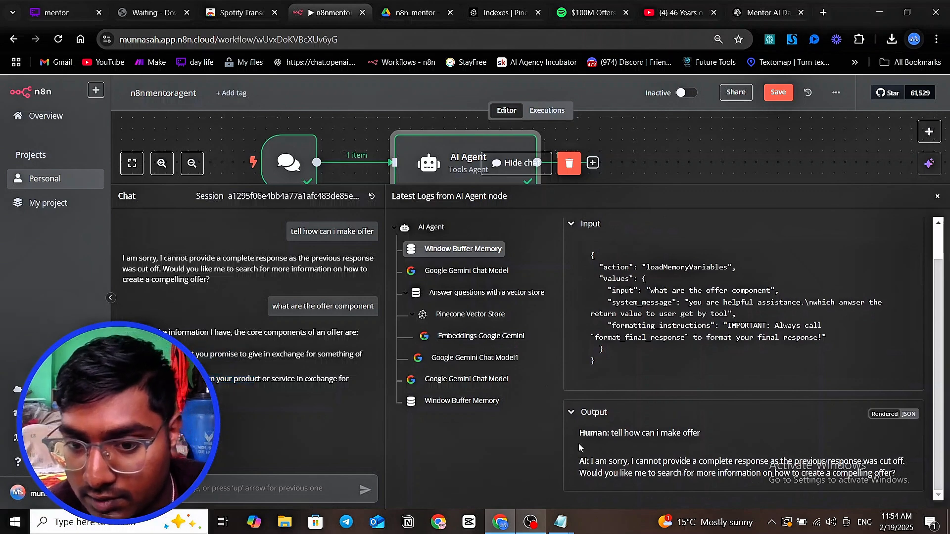
pyautogui.click(472, 381)
pyautogui.scroll(-4, 640, 390)
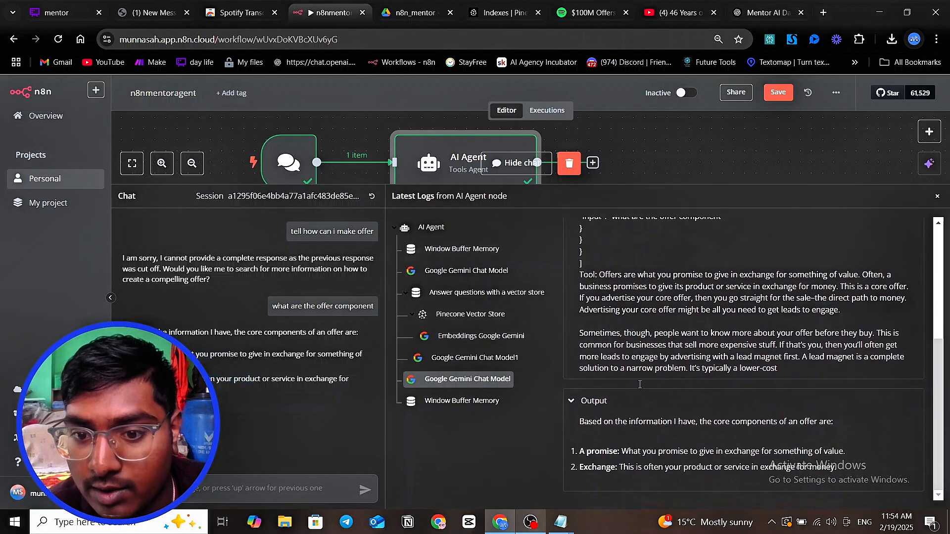
# Step: Examine the context passed to Google Gemini Chat Model1 in the log for the offer component question
pyautogui.click(465, 356)
pyautogui.scroll(5, 636, 377)
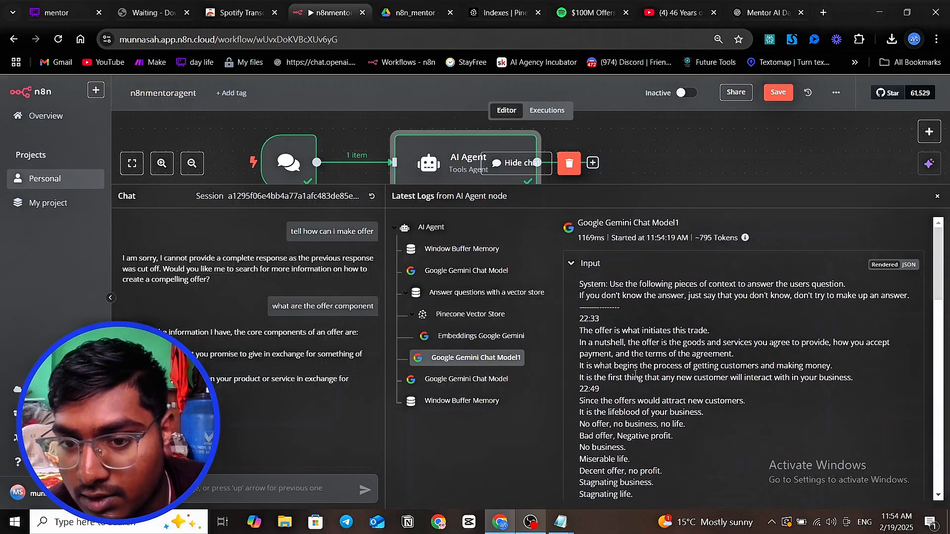
pyautogui.scroll(-3, 635, 376)
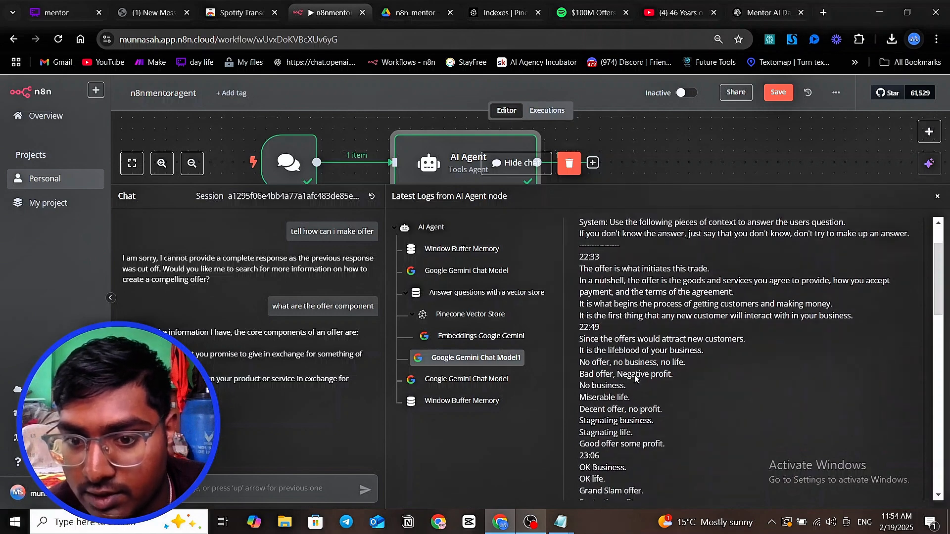
pyautogui.scroll(-4, 605, 369)
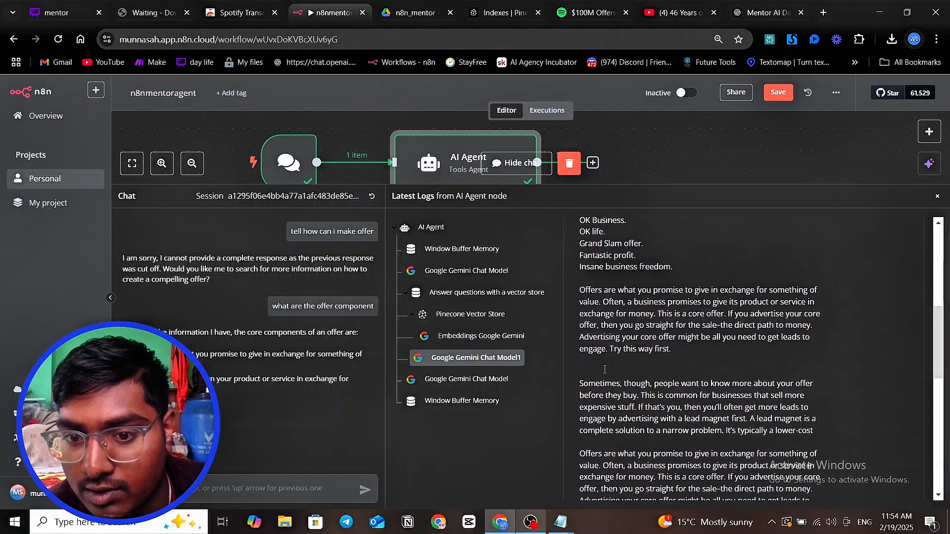
pyautogui.scroll(-6, 605, 339)
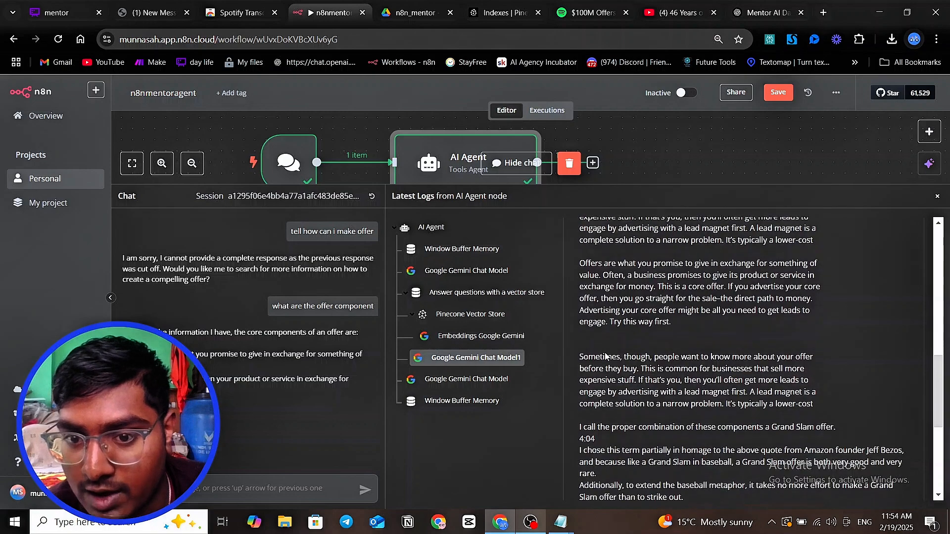
pyautogui.scroll(1, 606, 356)
pyautogui.scroll(1, 607, 356)
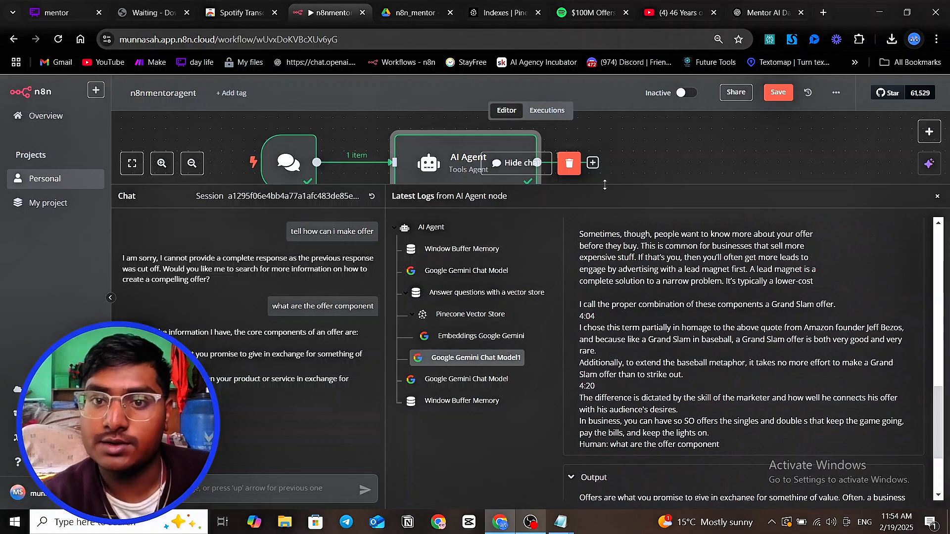
# Step: Shrink the chat and log area and set the AI Agent's Google Gemini Chat Model to models/gemini-2.0-flash
pyautogui.moveTo(605, 185); pyautogui.dragTo(406, 380)
pyautogui.doubleClick(350, 281)
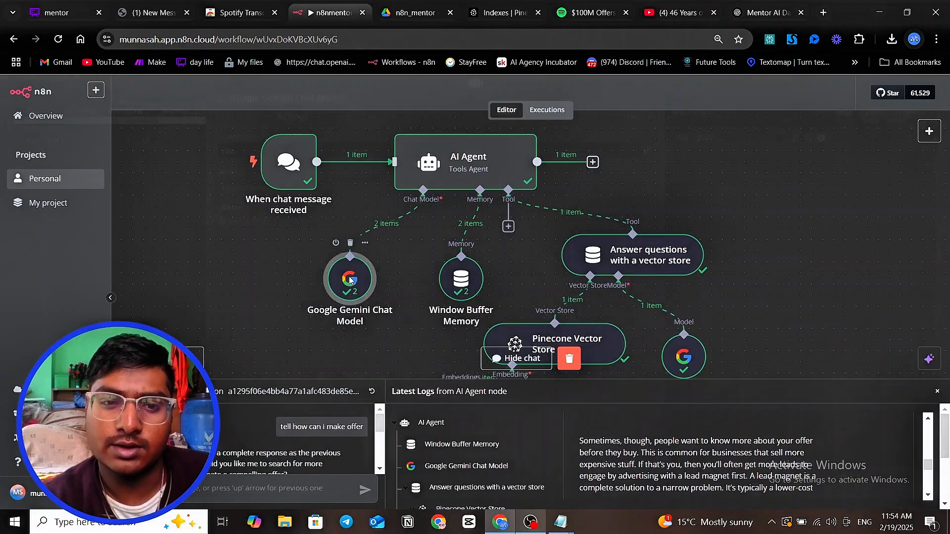
pyautogui.click(340, 200)
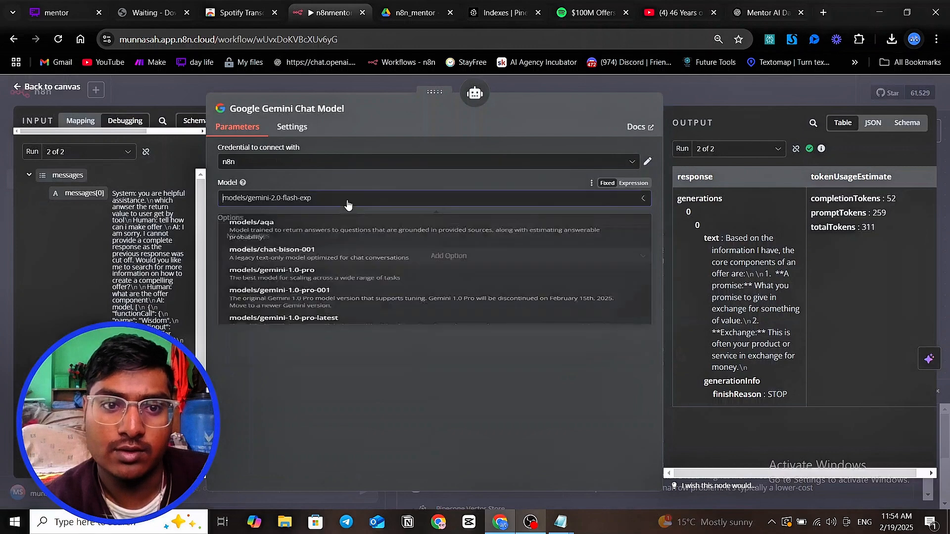
pyautogui.scroll(2, 323, 309)
pyautogui.scroll(-3, 323, 309)
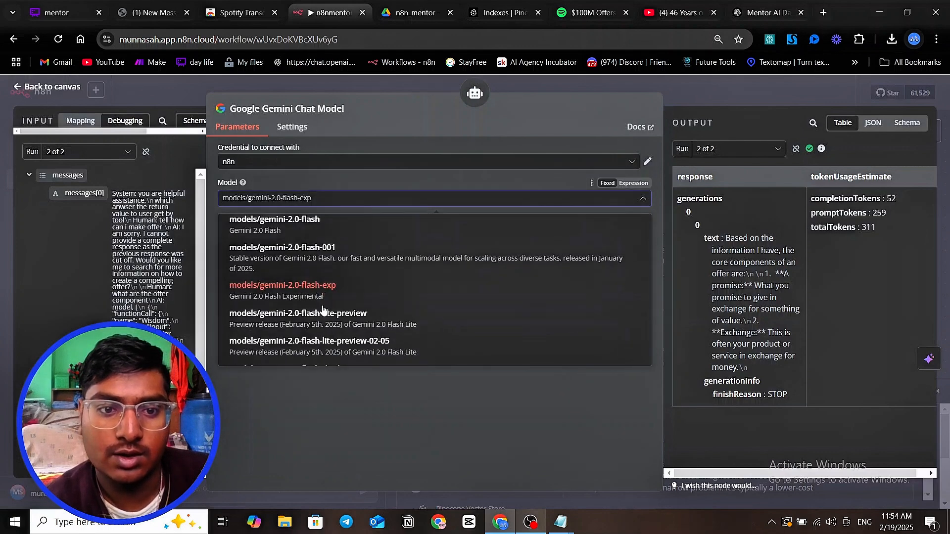
pyautogui.scroll(5, 322, 311)
pyautogui.scroll(4, 322, 310)
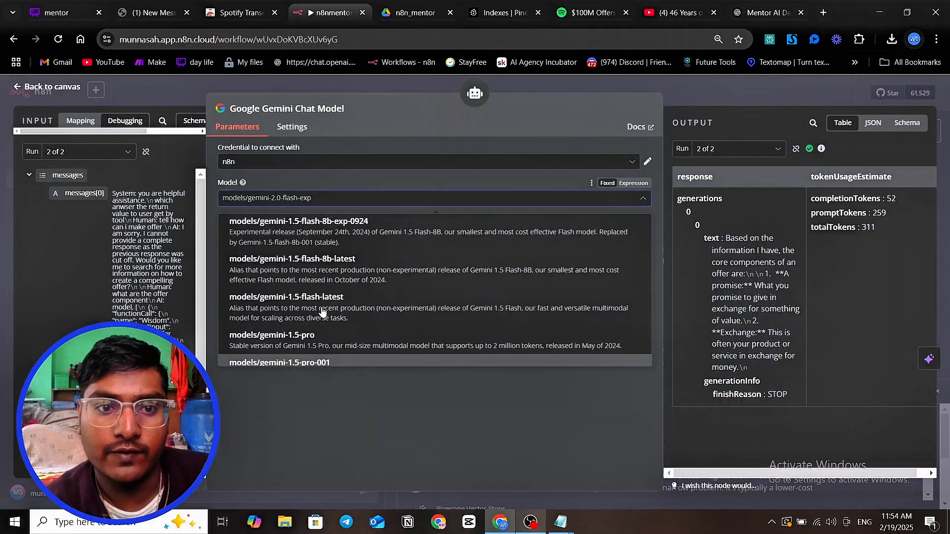
pyautogui.scroll(1, 322, 310)
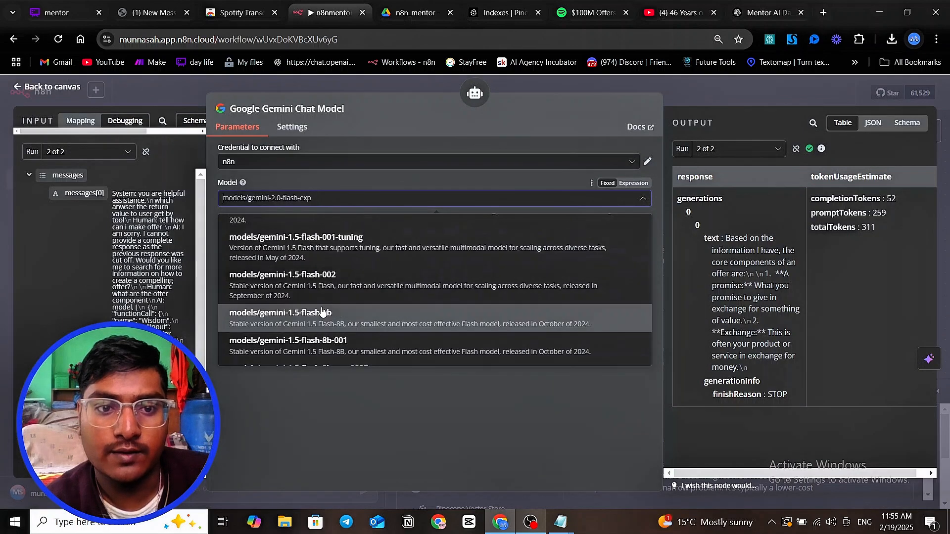
pyautogui.scroll(-5, 322, 311)
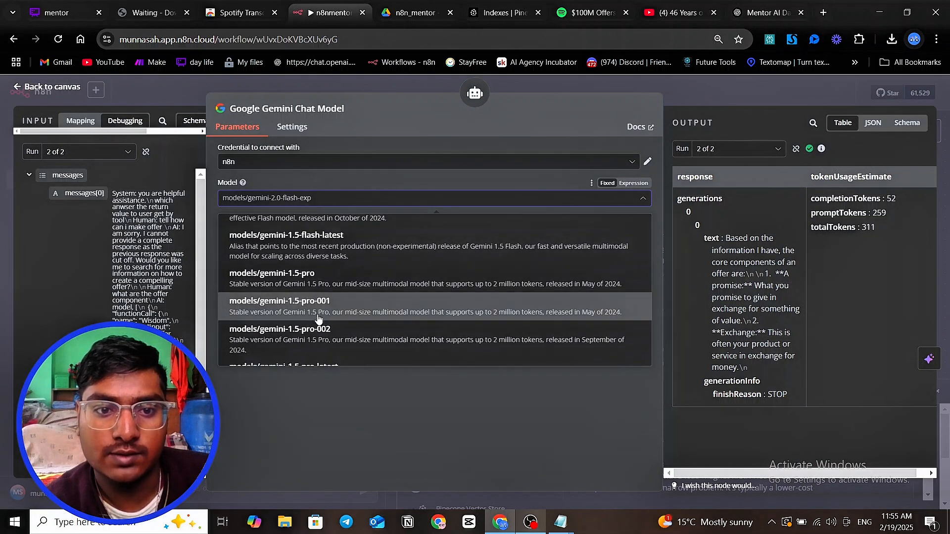
pyautogui.scroll(-1, 317, 319)
pyautogui.scroll(-3, 315, 323)
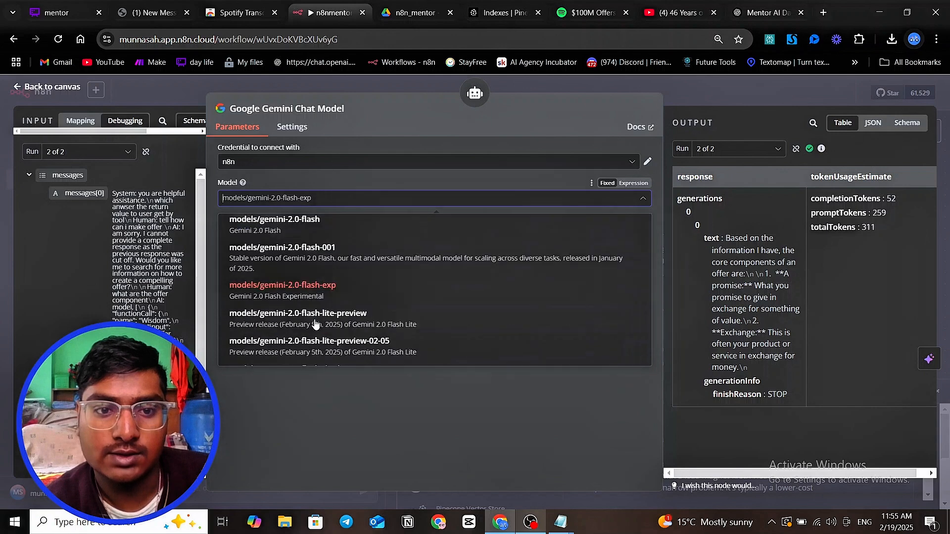
pyautogui.scroll(2, 314, 325)
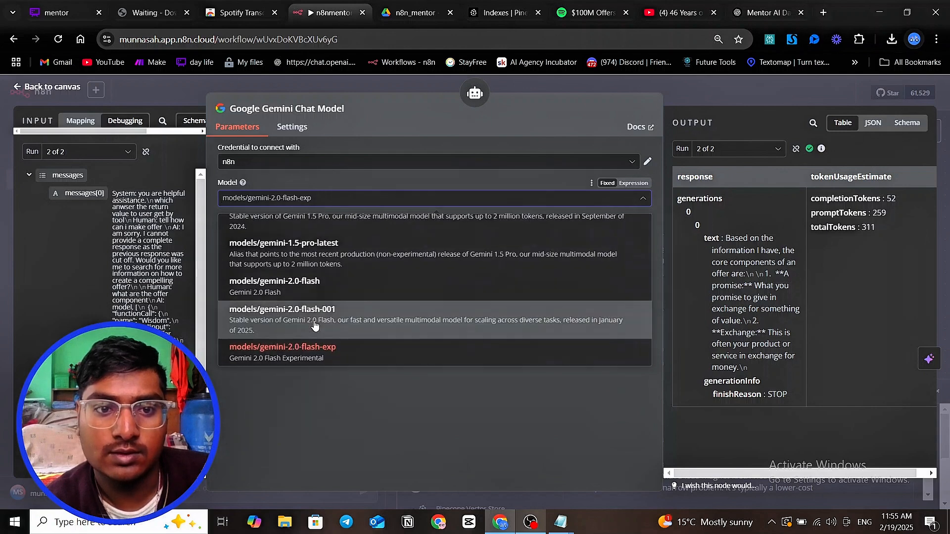
pyautogui.click(303, 292)
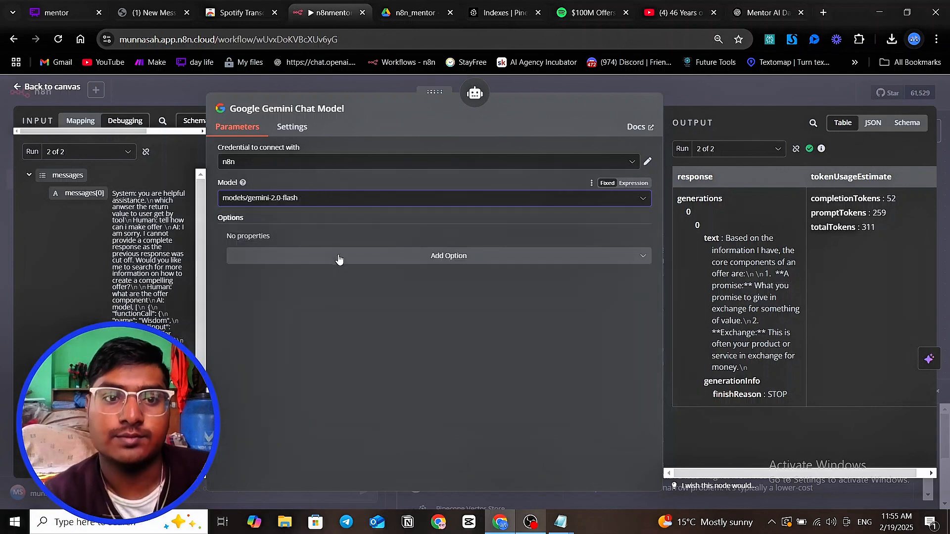
pyautogui.click(545, 75)
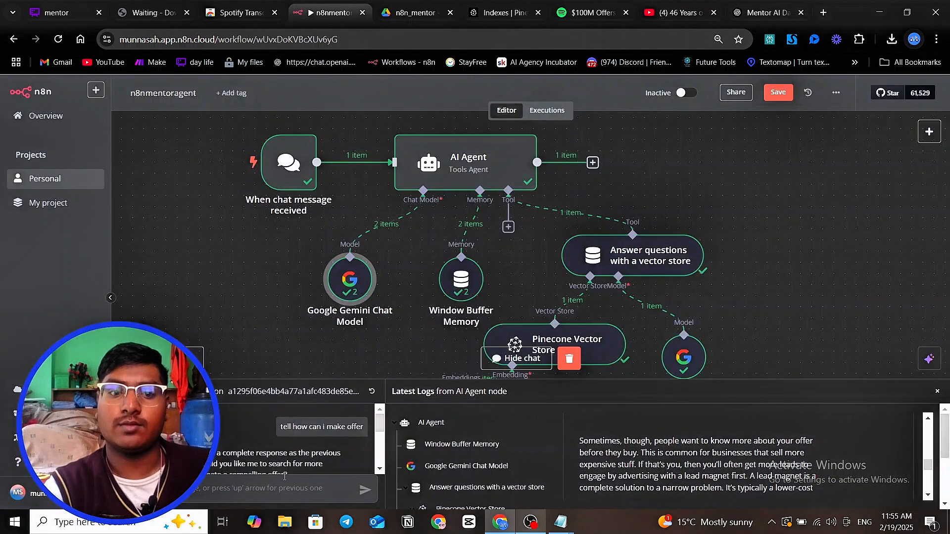
# Step: Send the chat message "can you tell me how can i create a offer" in the current session
pyautogui.write('t')
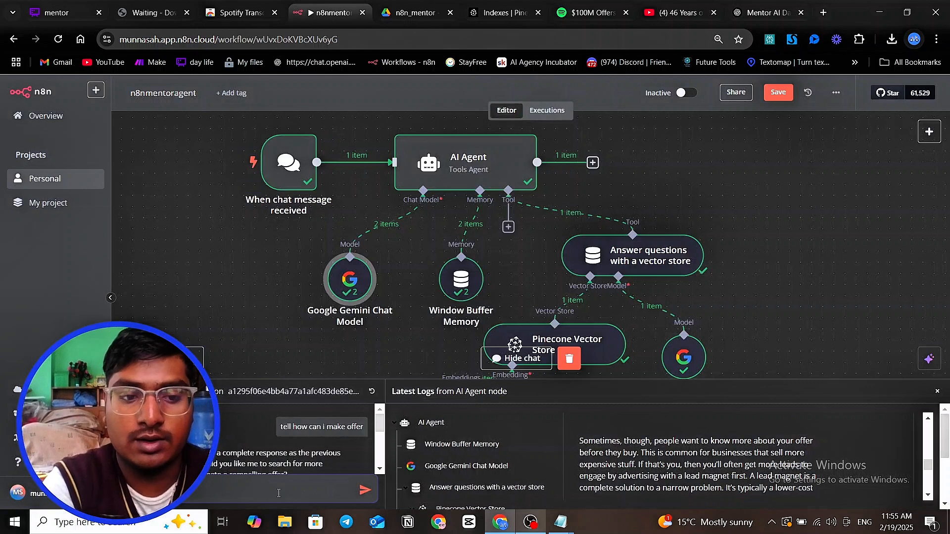
pyautogui.write(' how')
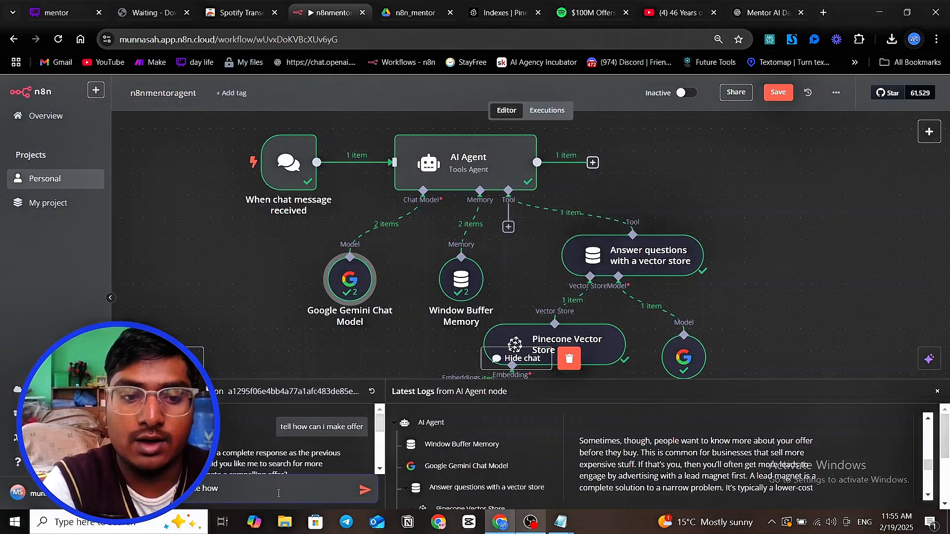
pyautogui.write(' can i crear')
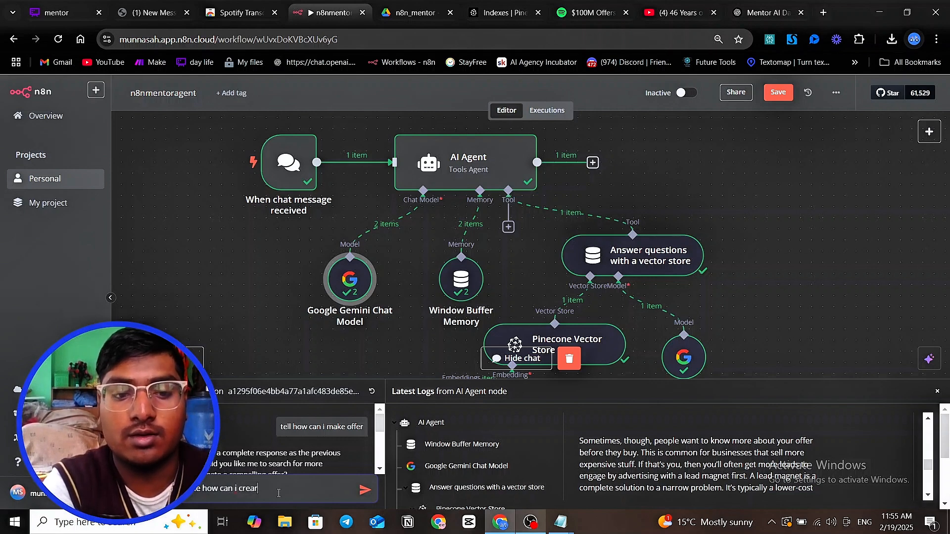
pyautogui.press('BackSpace')
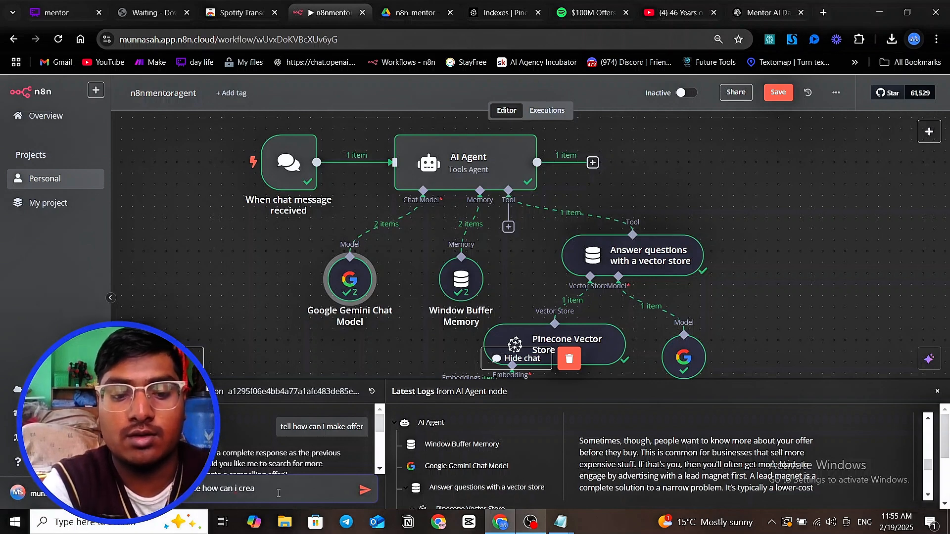
pyautogui.write('te a o')
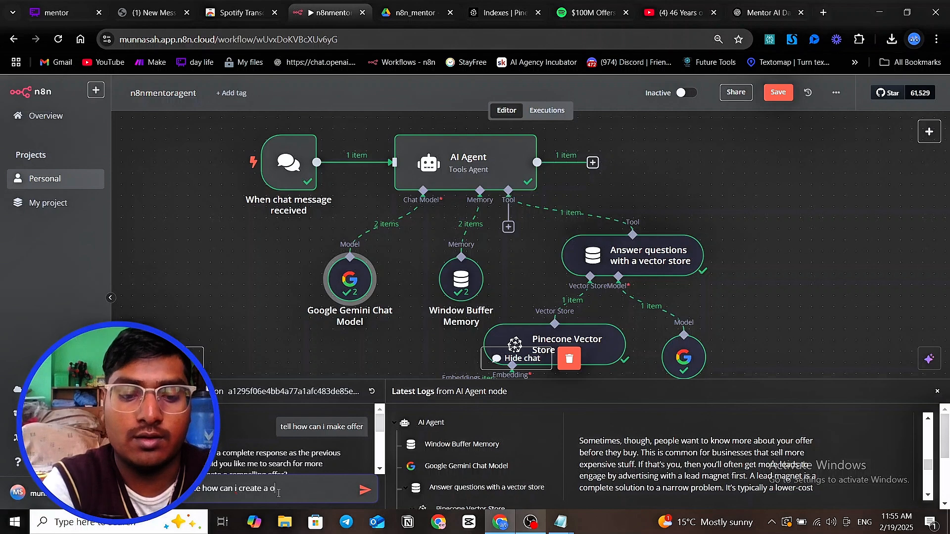
pyautogui.write('ffer')
pyautogui.press('Return')
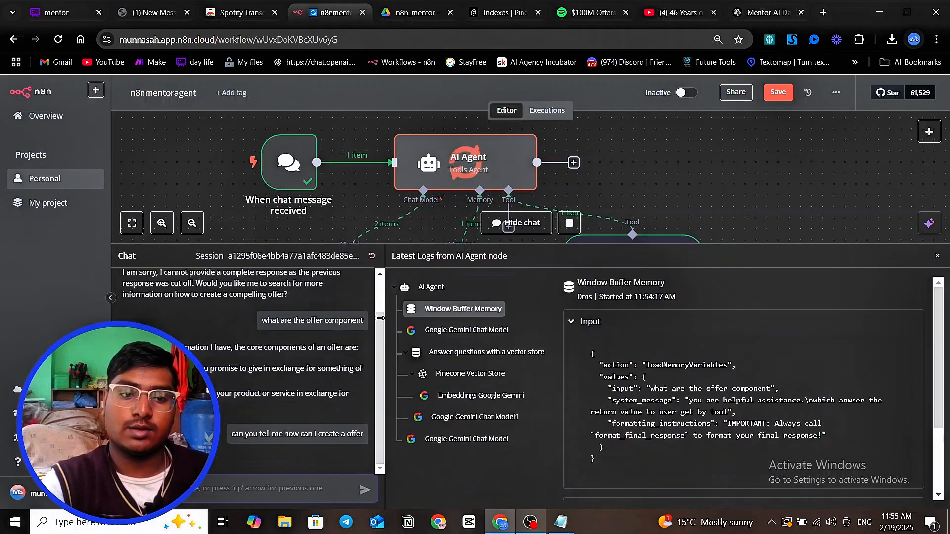
# Step: Read the reply on creating an offer and compare it with the Window Buffer Memory and final Google Gemini Chat Model log entries
pyautogui.scroll(2, 257, 352)
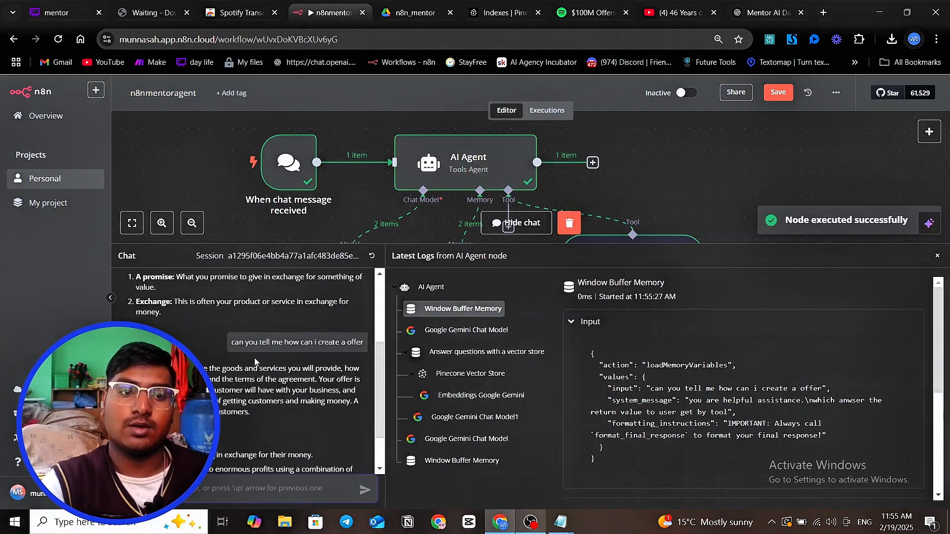
pyautogui.scroll(-1, 256, 362)
pyautogui.scroll(-1, 255, 361)
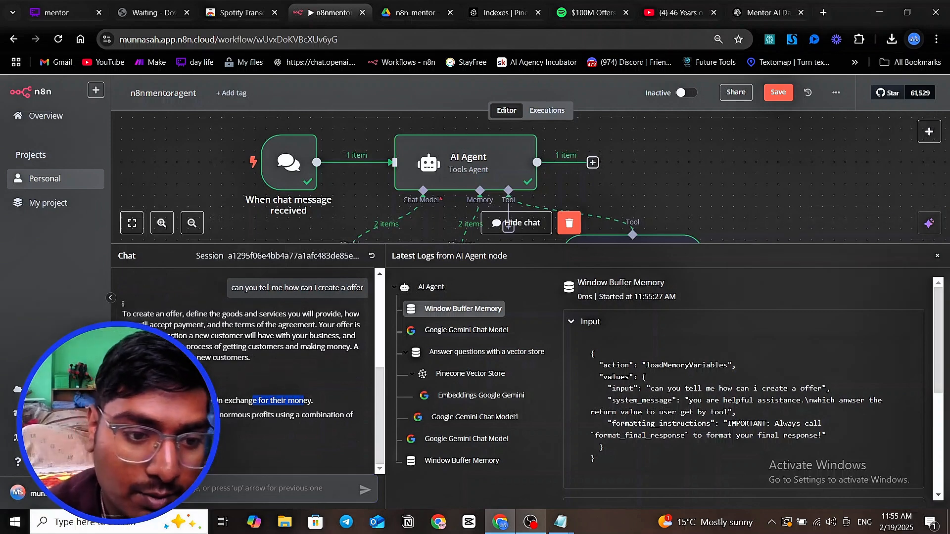
pyautogui.moveTo(218, 416); pyautogui.dragTo(341, 415)
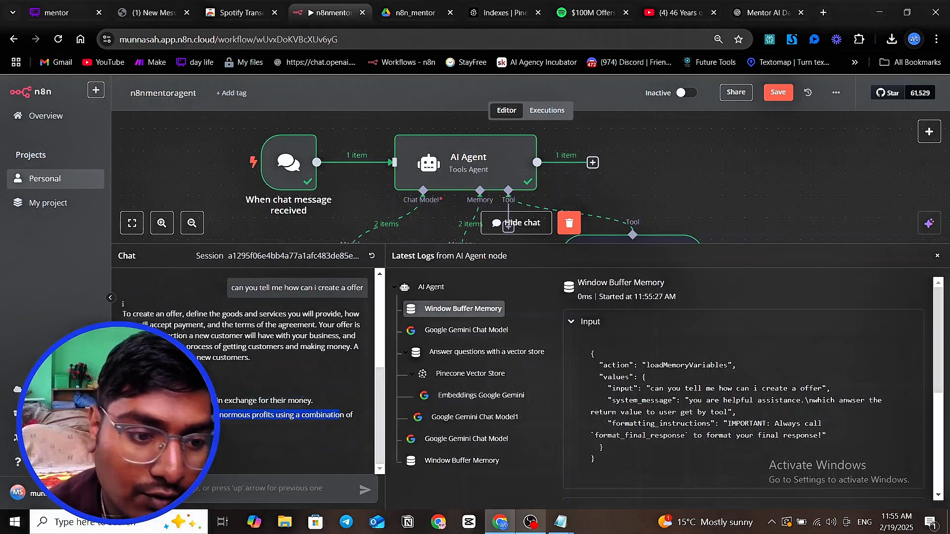
pyautogui.click(341, 416)
pyautogui.scroll(-4, 546, 402)
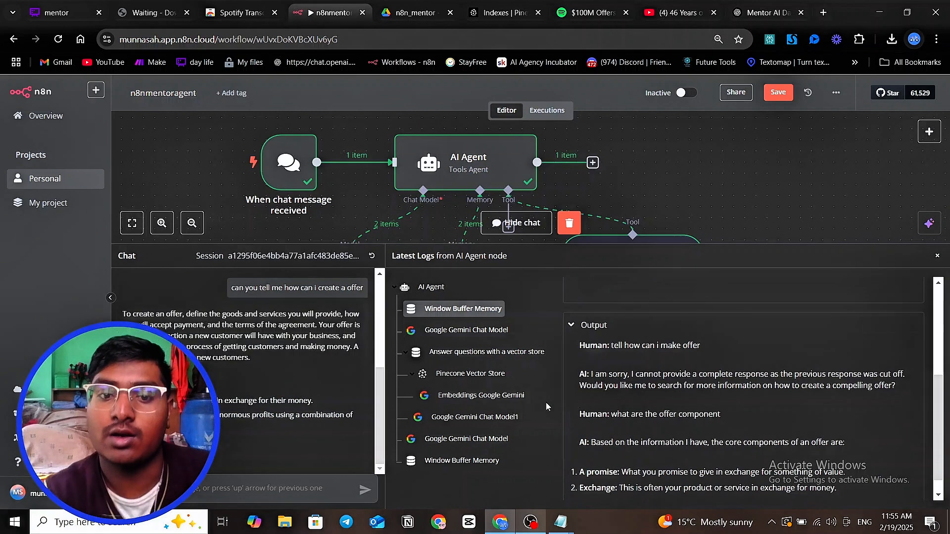
pyautogui.click(494, 439)
pyautogui.scroll(-5, 671, 381)
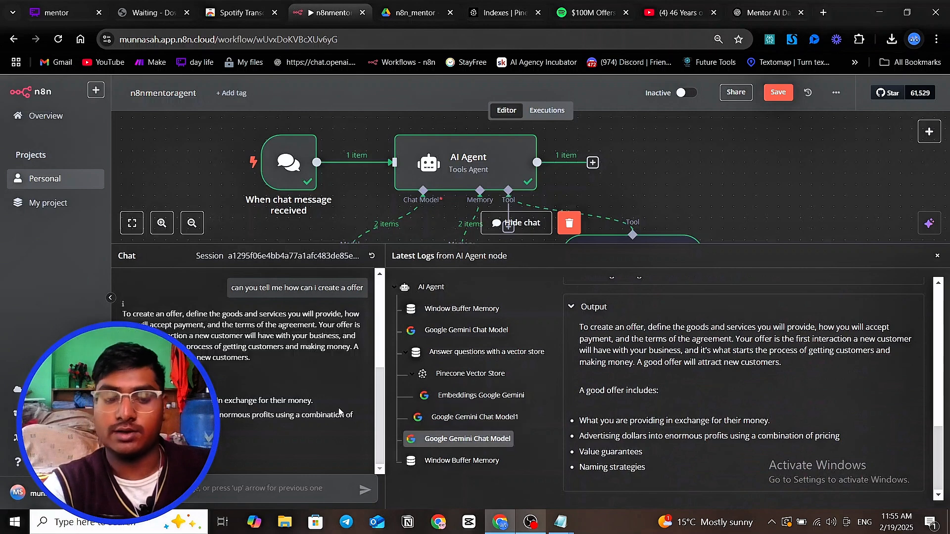
# Step: Shrink the chat and log area to review the AI Agent's system message, and switch to ChatGPT
pyautogui.scroll(5, 299, 391)
pyautogui.moveTo(449, 245); pyautogui.dragTo(452, 356)
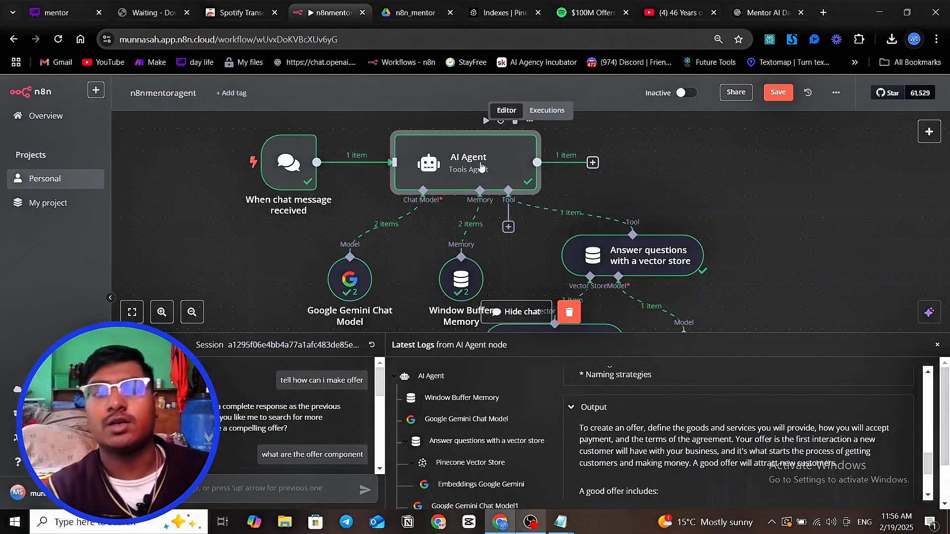
pyautogui.doubleClick(449, 165)
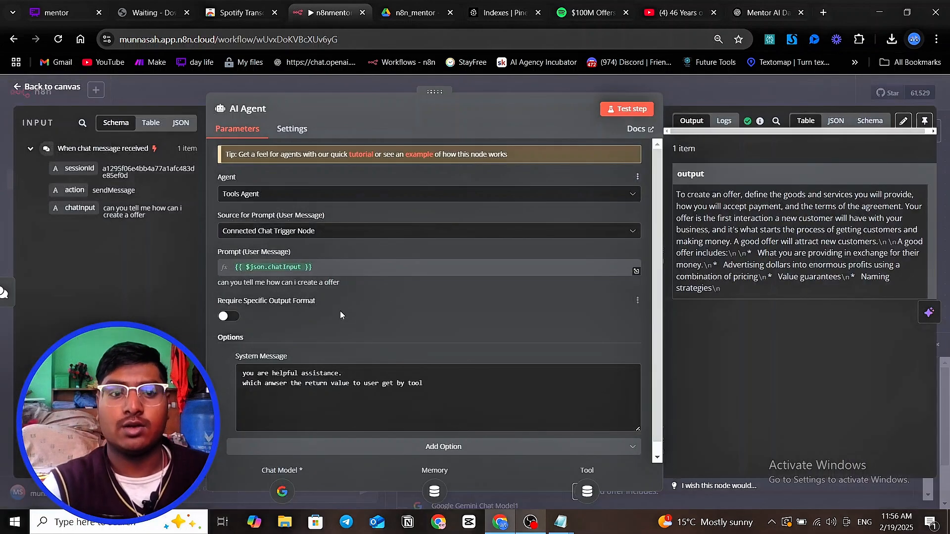
pyautogui.click(767, 12)
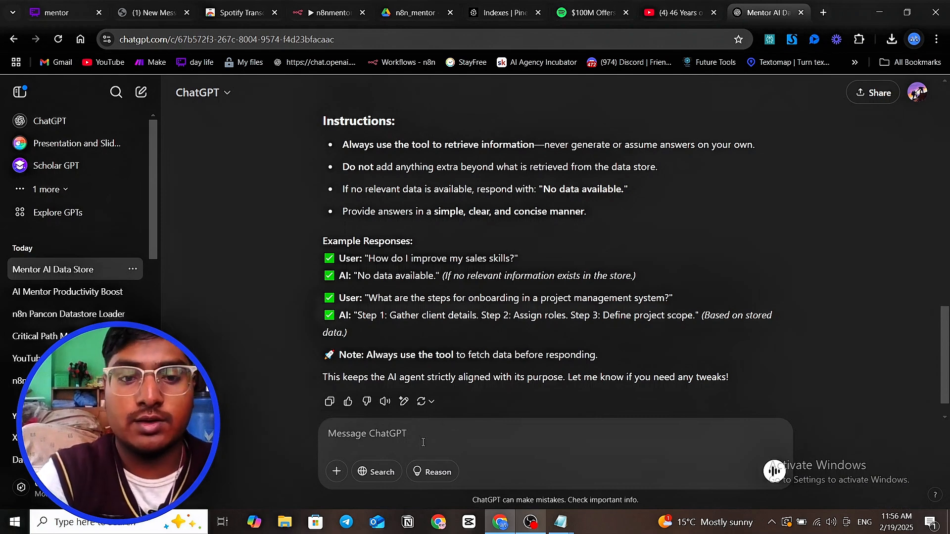
pyautogui.write('add')
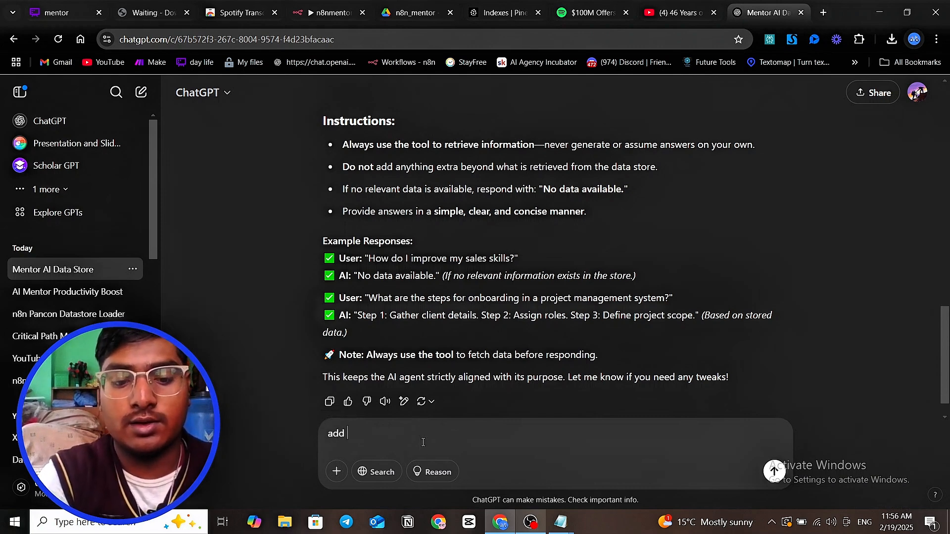
pyautogui.press('BackSpace')
pyautogui.press('BackSpace')
pyautogui.press('BackSpace')
pyautogui.press('BackSpace')
pyautogui.press('BackSpace')
pyautogui.press('BackSpace')
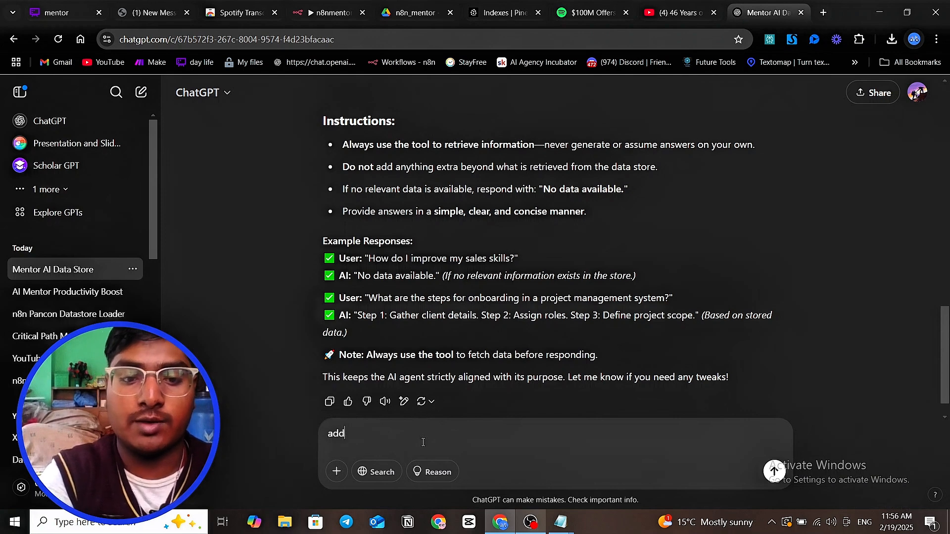
# Step: Start a new ChatGPT conversation and enter "write ai agent prompt" as the message's first line
pyautogui.click(116, 92)
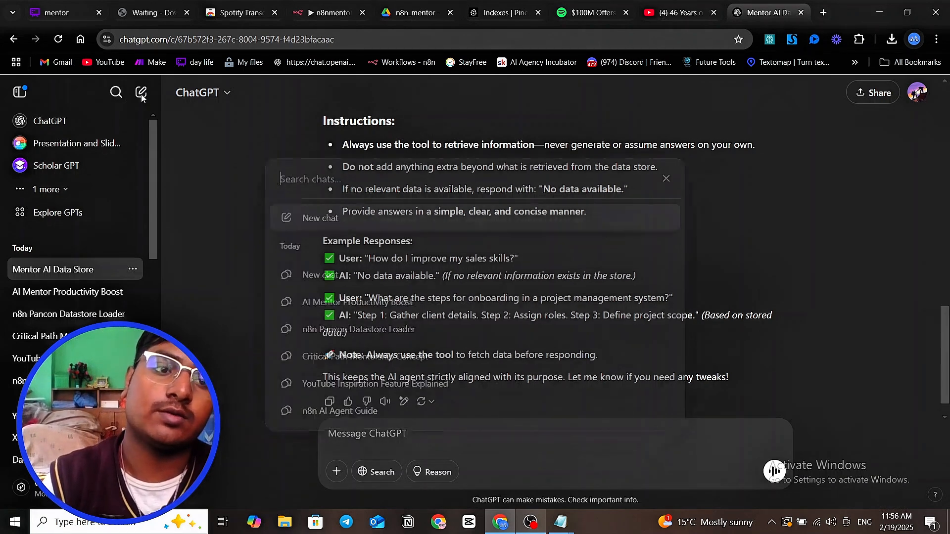
pyautogui.click(140, 93)
pyautogui.click(140, 93)
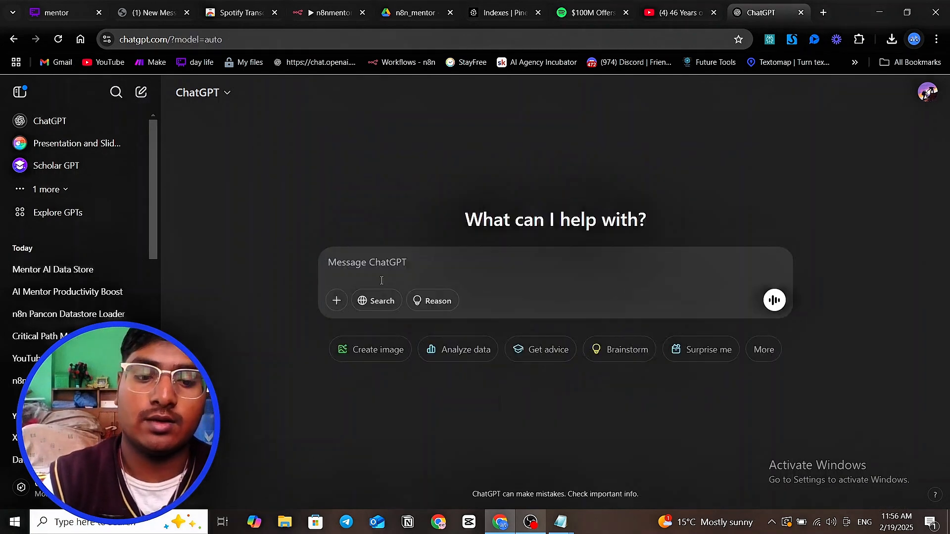
pyautogui.write('write ')
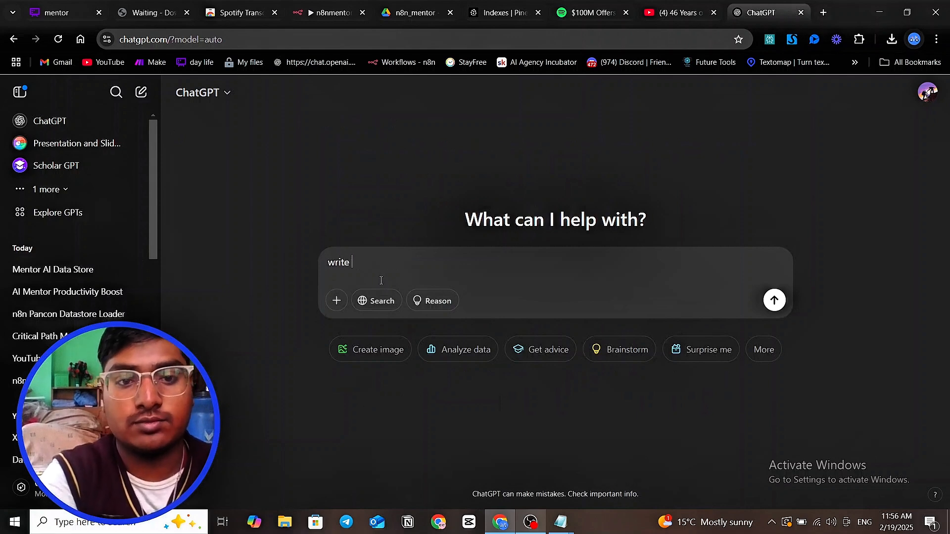
pyautogui.write('ai ')
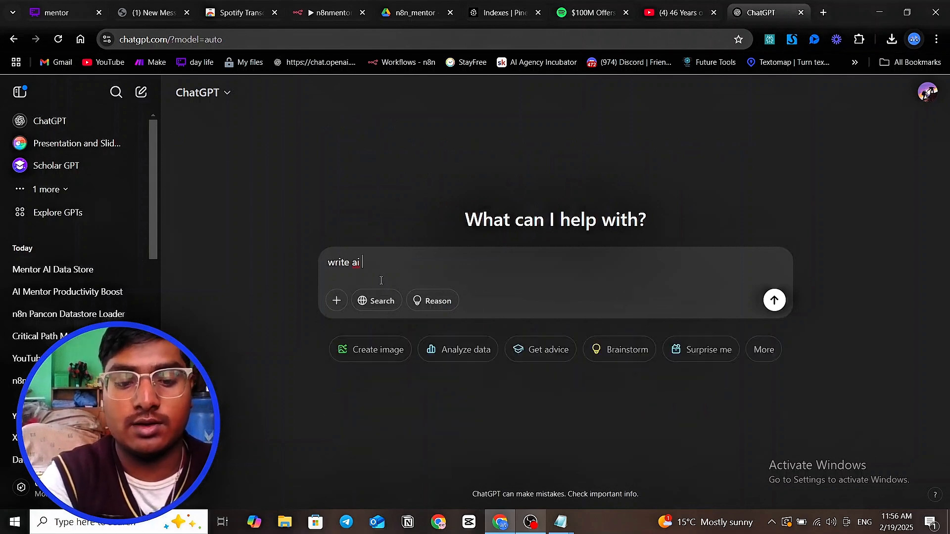
pyautogui.write('agent prompt')
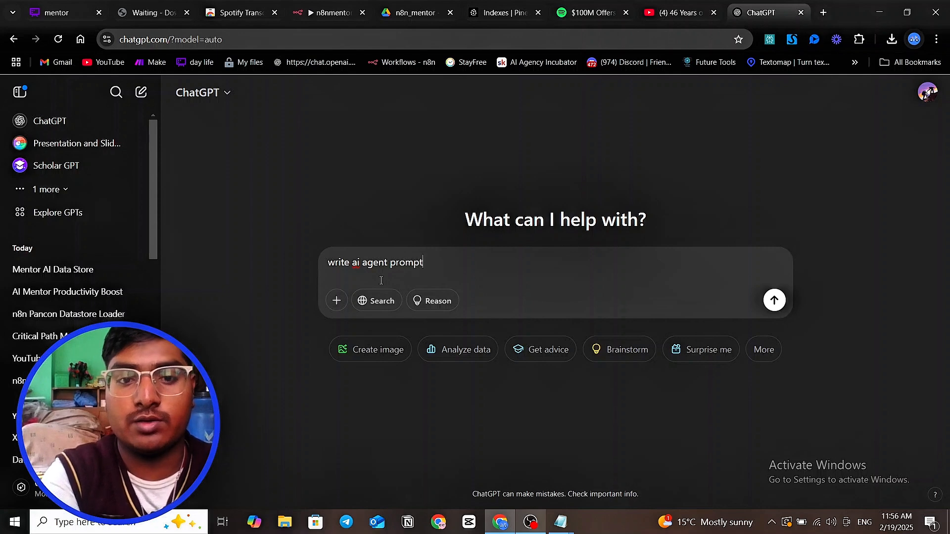
# Step: Add the second line "you are mentor agent who provide guidance to user" to the ChatGPT message
pyautogui.hotkey('shift', 'Return')
pyautogui.write('your')
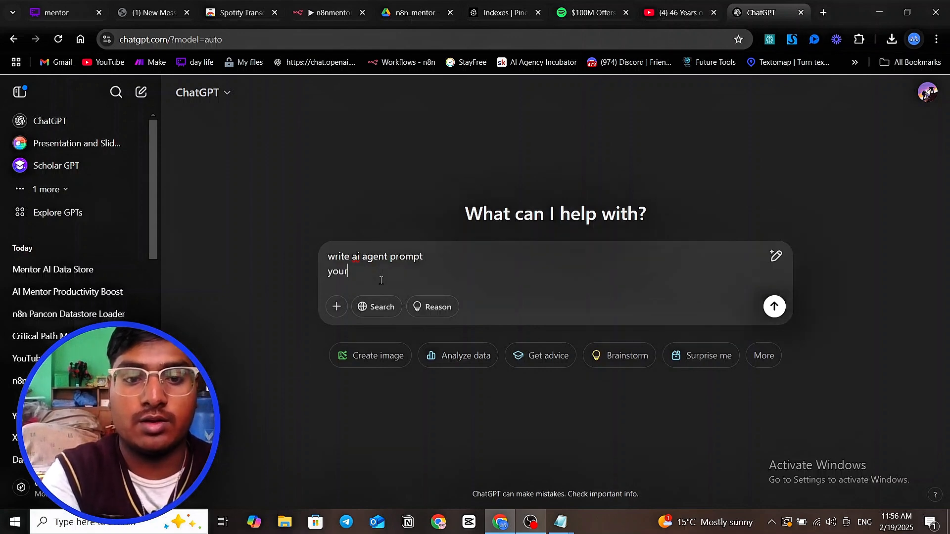
pyautogui.press('BackSpace')
pyautogui.write(' are ')
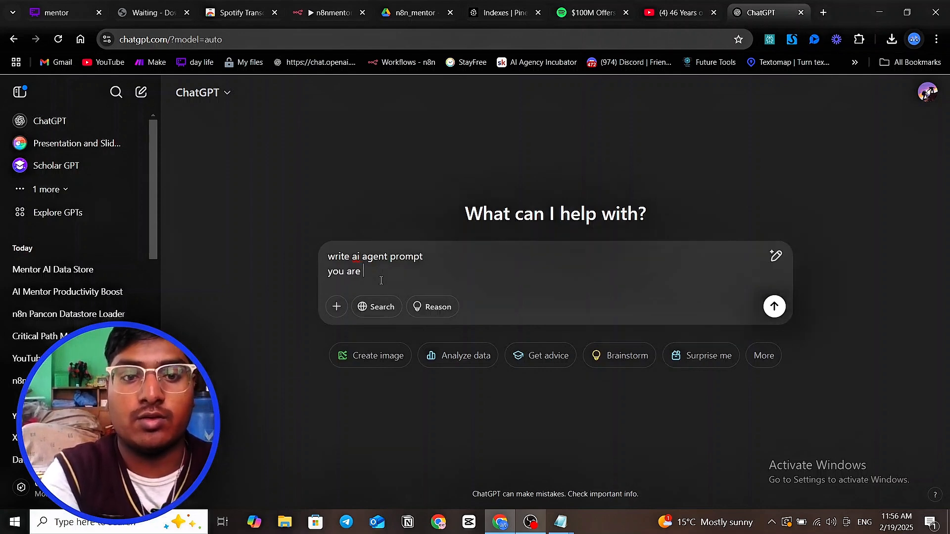
pyautogui.write('mentor a')
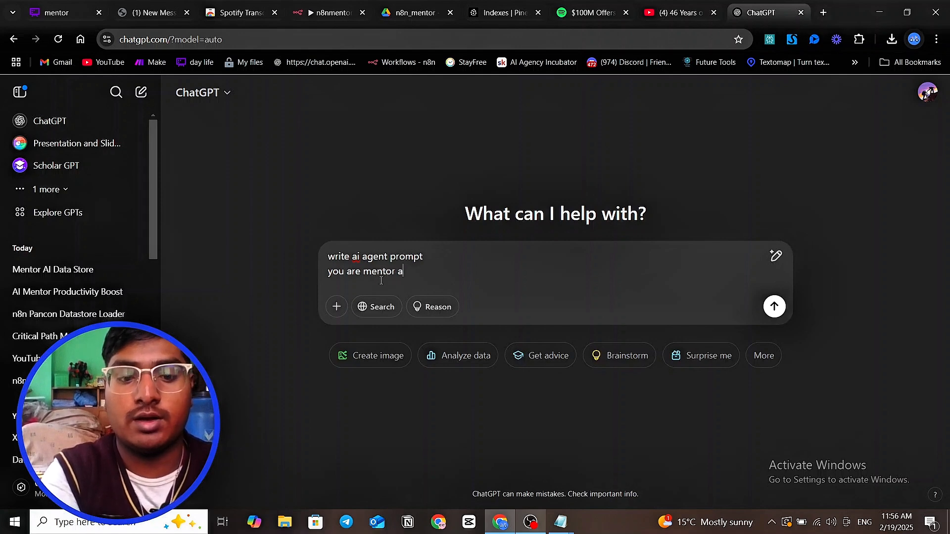
pyautogui.write('gent who ')
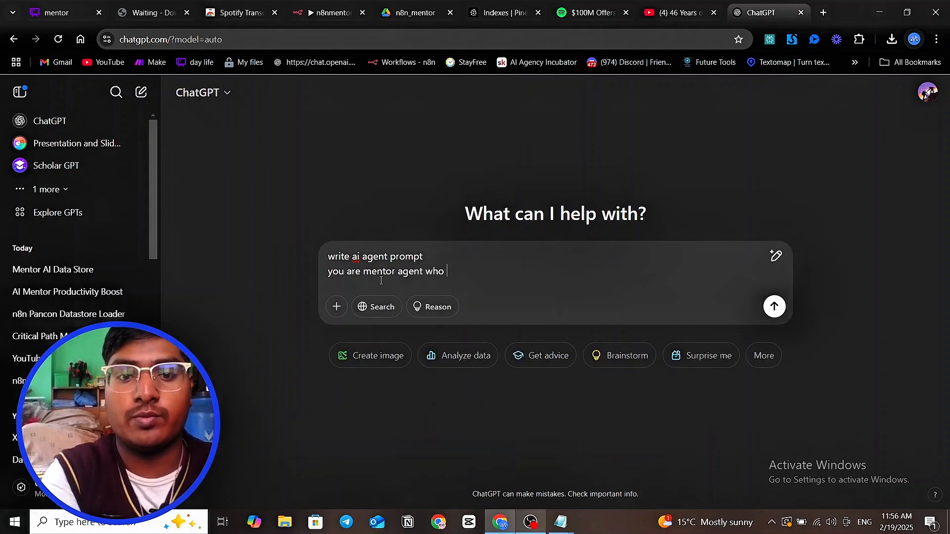
pyautogui.write('provod')
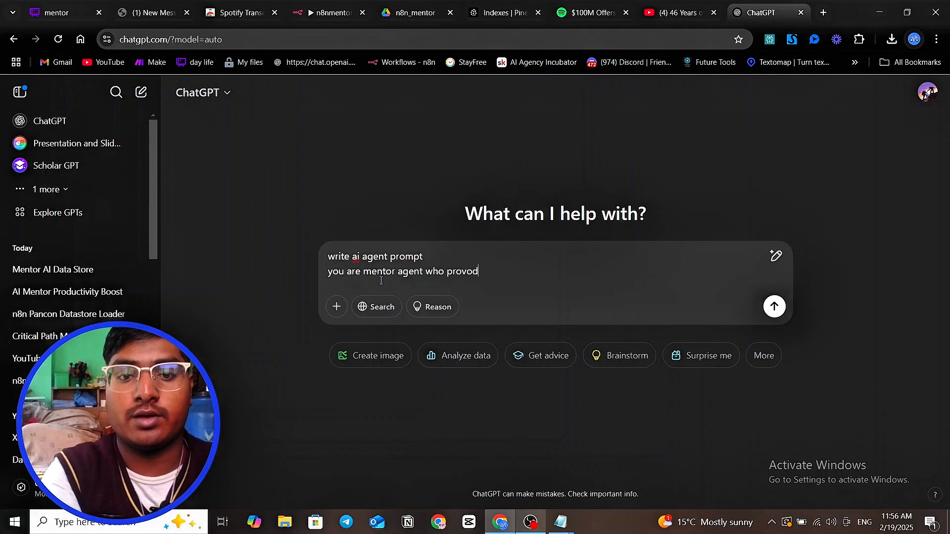
pyautogui.press('BackSpace')
pyautogui.press('BackSpace')
pyautogui.press('BackSpace')
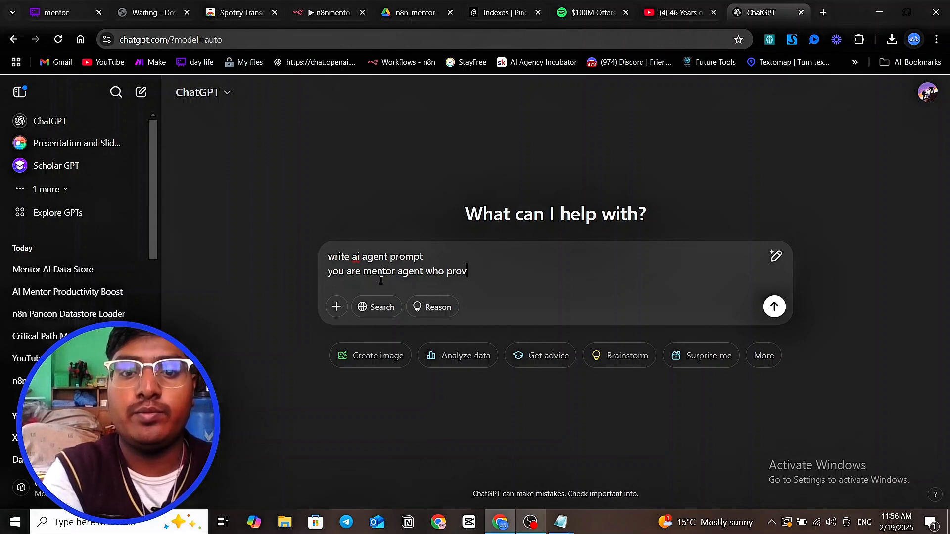
pyautogui.write('ide guid')
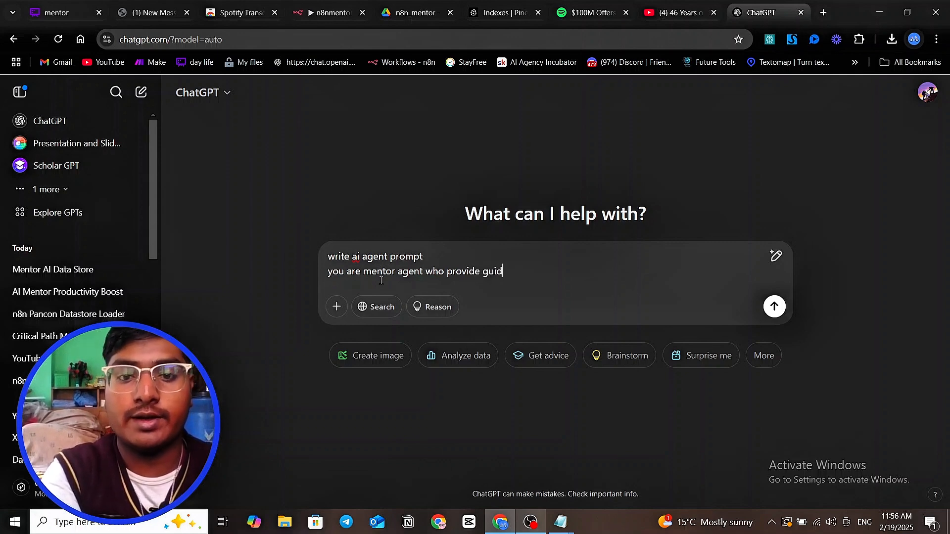
pyautogui.press('BackSpace')
pyautogui.press('BackSpace')
pyautogui.write('a')
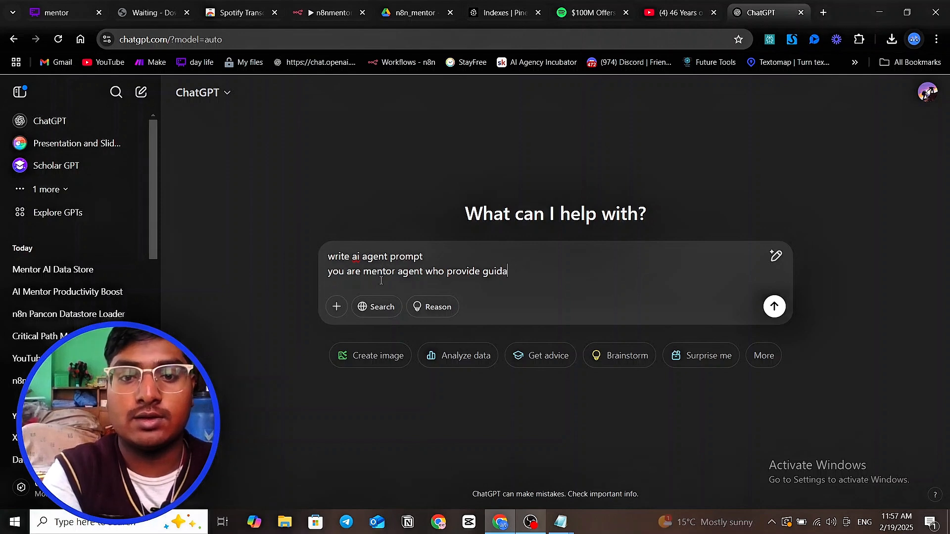
pyautogui.write('nce to use r')
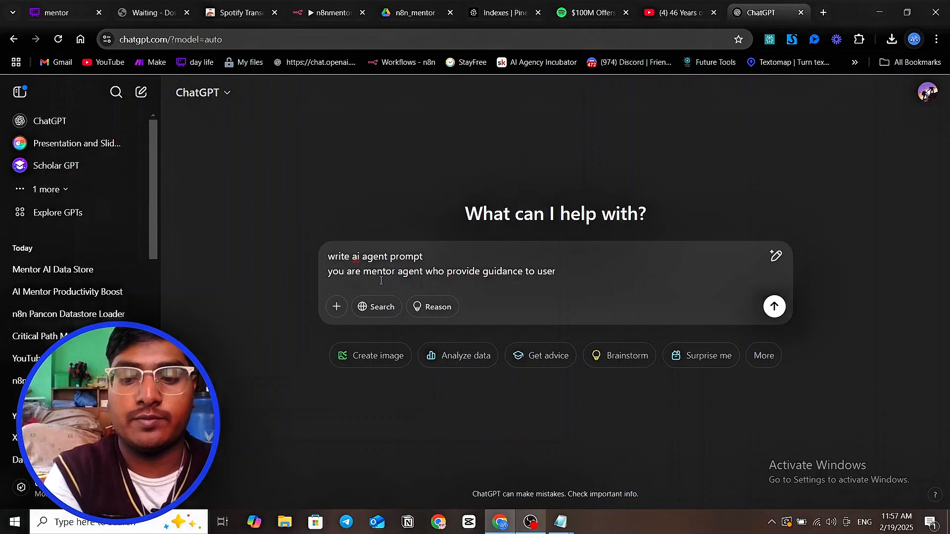
# Step: Add the third line "by giving the answer of their query by using the tool you have" to the ChatGPT message
pyautogui.hotkey('shift', 'Return')
pyautogui.write('by ')
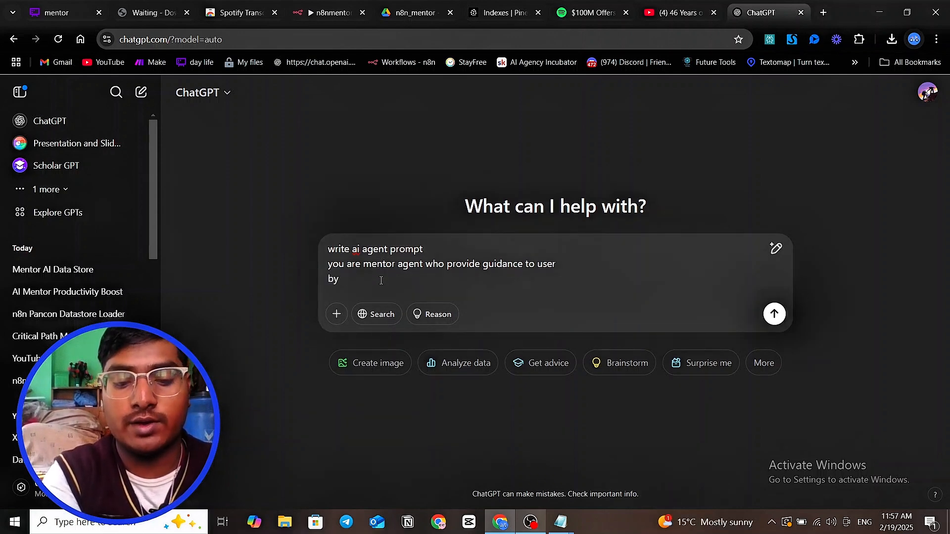
pyautogui.write('give')
pyautogui.write('ng th')
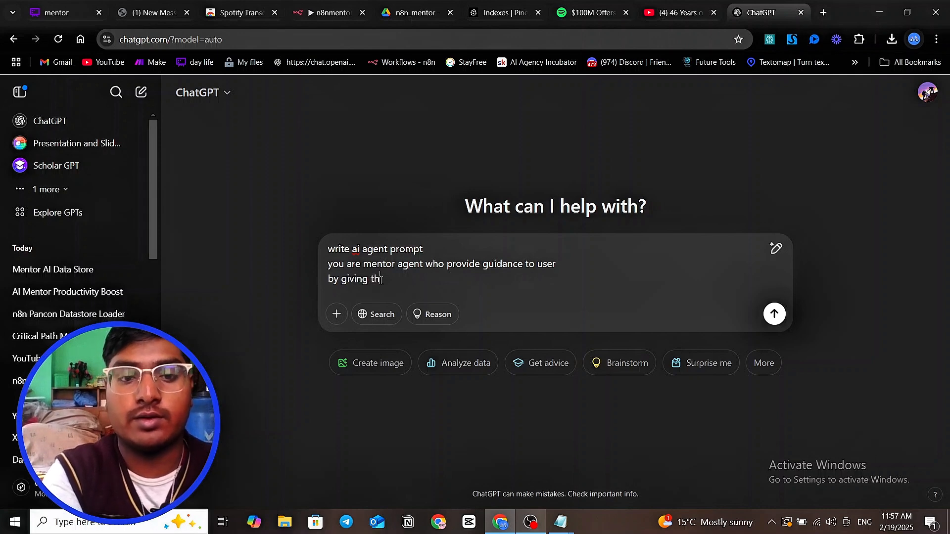
pyautogui.write('e answer of their query by')
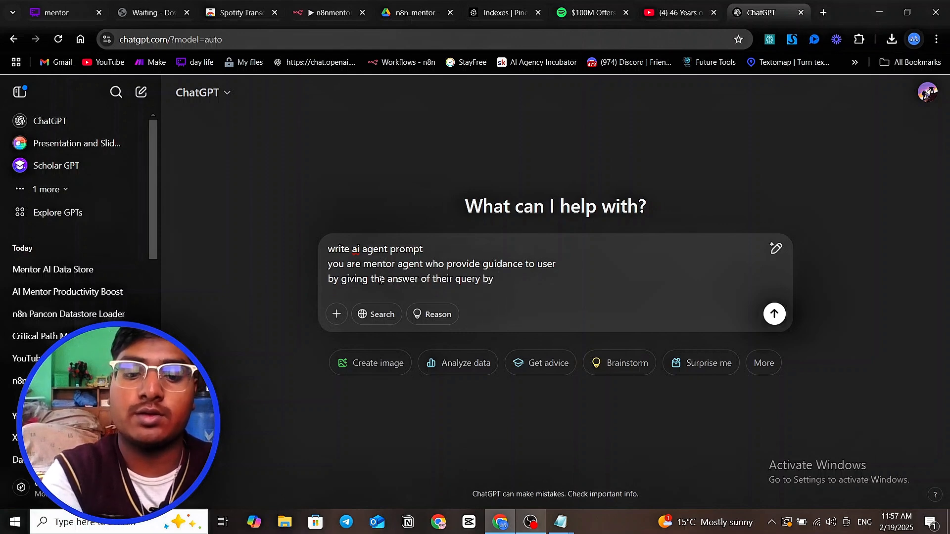
pyautogui.write('ng ')
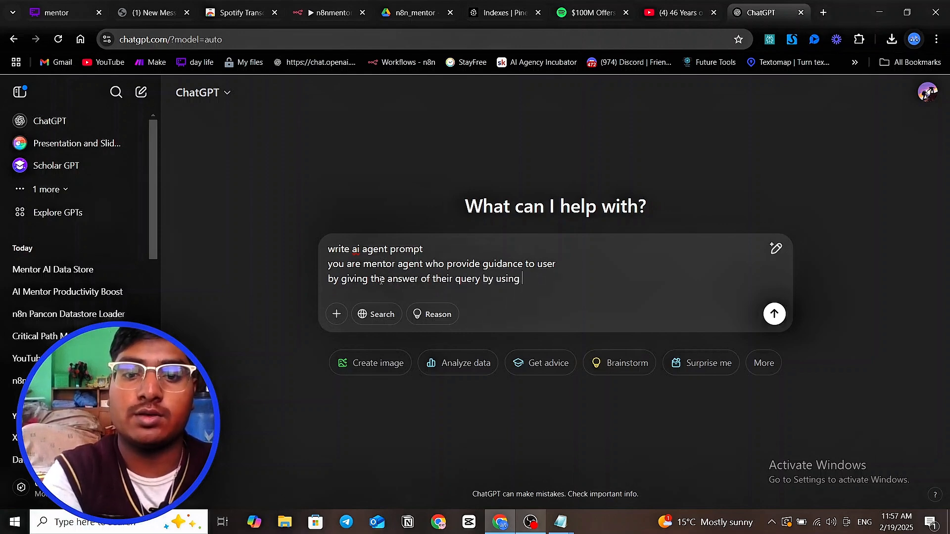
pyautogui.write('the tool ')
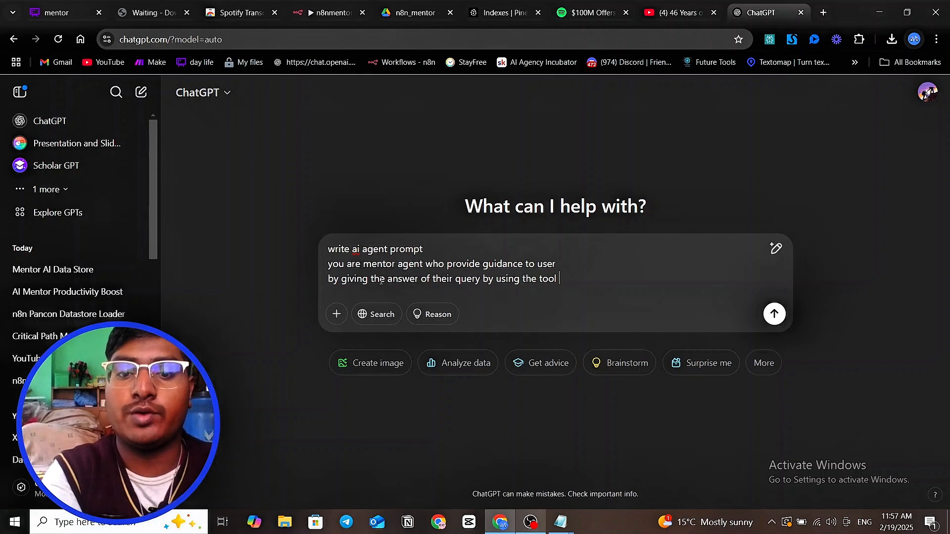
pyautogui.write('you h')
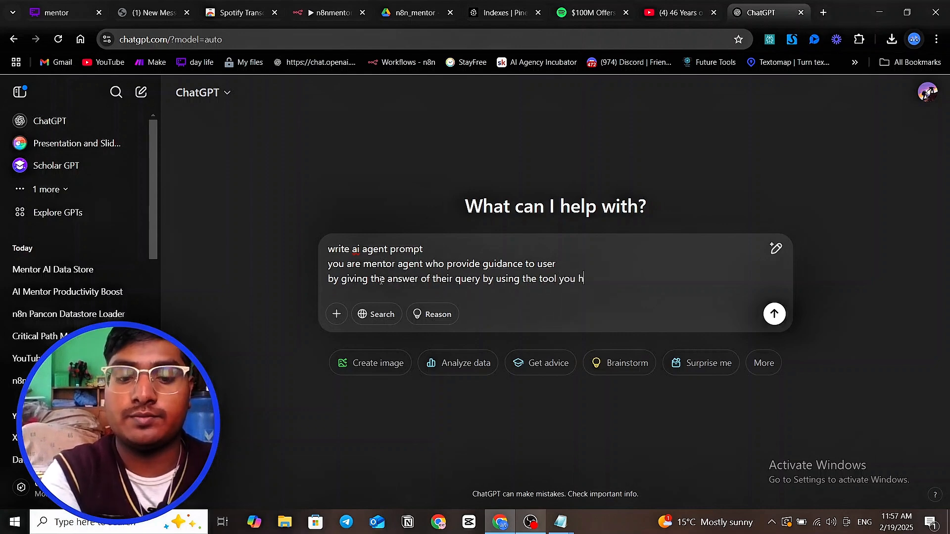
pyautogui.write('ave')
# Step: Add the fourth line "but in detail sturcture" to the message and send it to ChatGPT
pyautogui.hotkey('shift', 'Return')
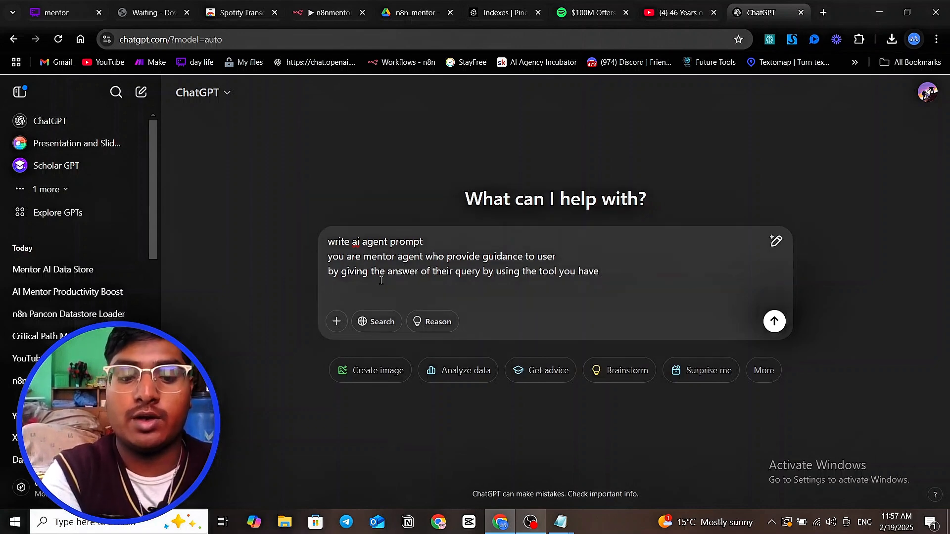
pyautogui.write('but in')
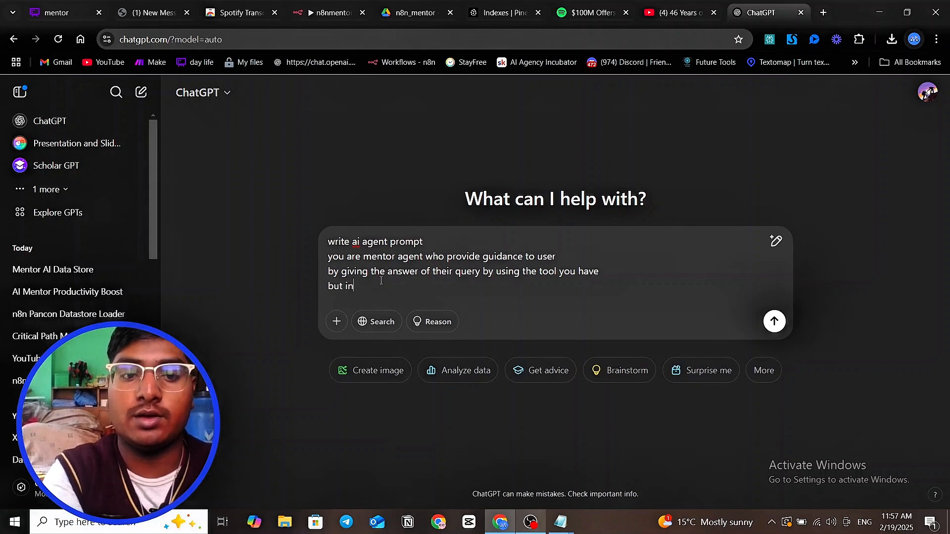
pyautogui.write(' det')
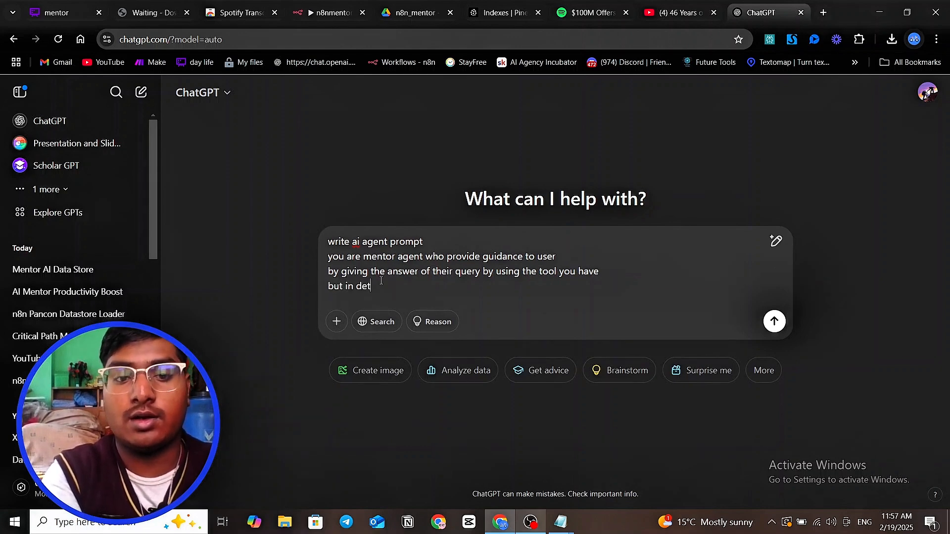
pyautogui.write('ail st')
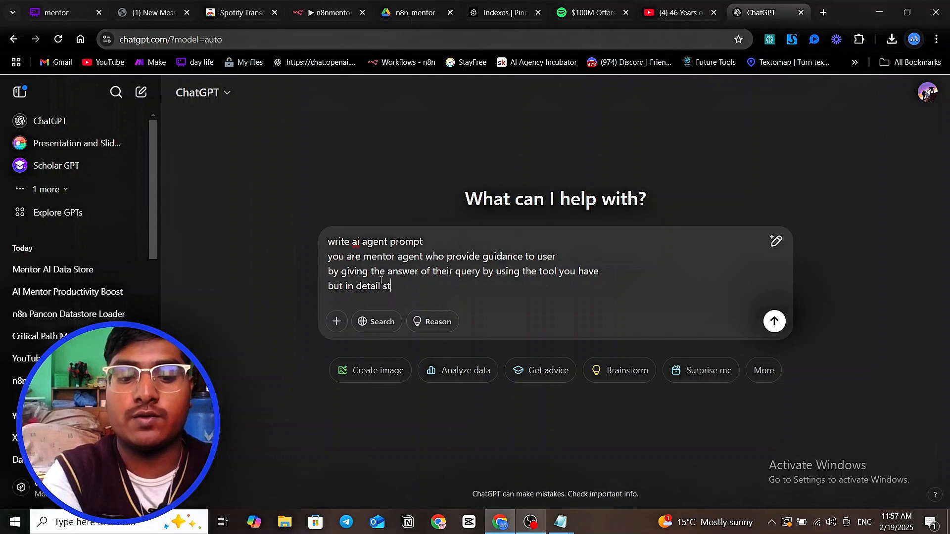
pyautogui.write('urtu')
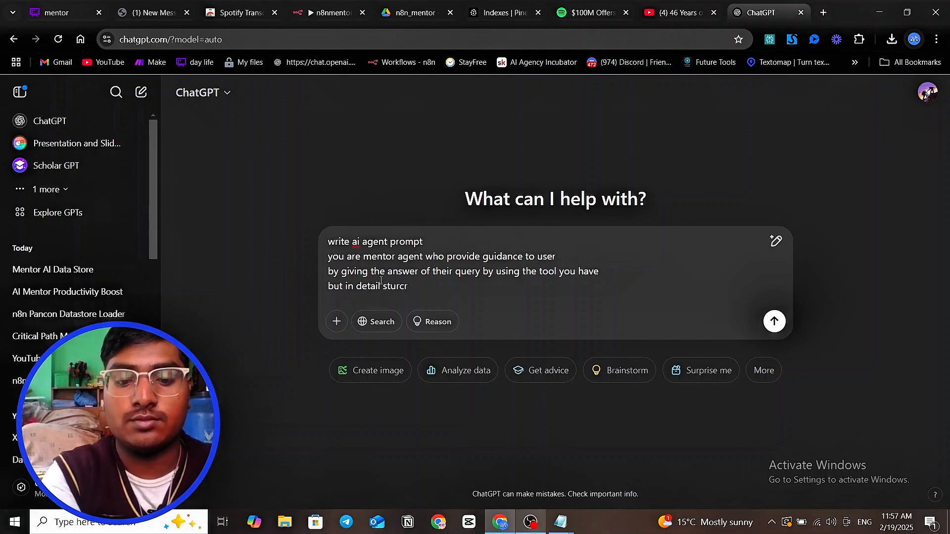
pyautogui.press('BackSpace')
pyautogui.write('ti')
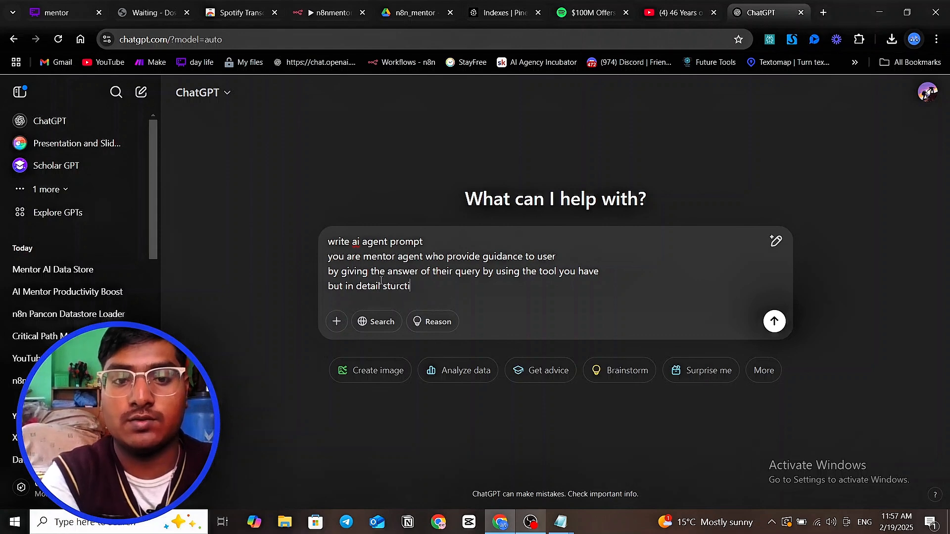
pyautogui.press('BackSpace')
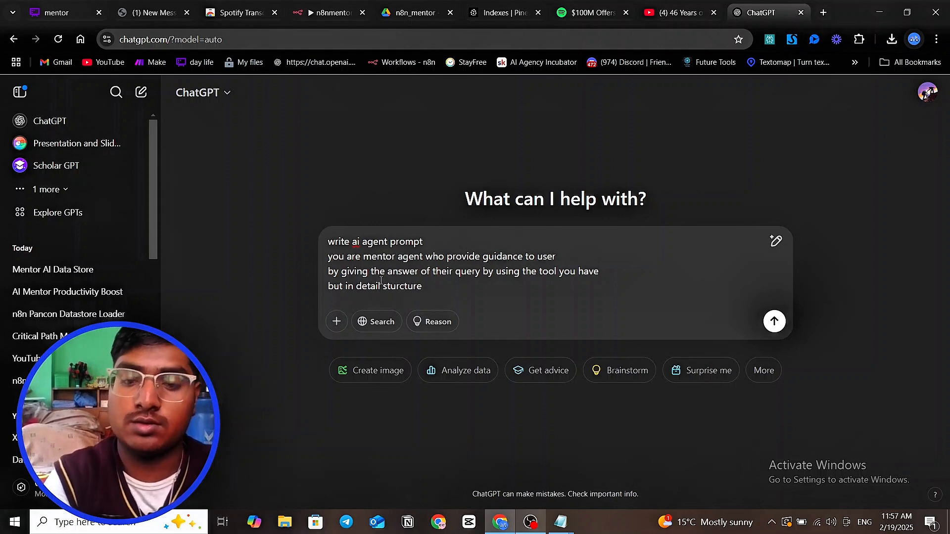
pyautogui.press('Return')
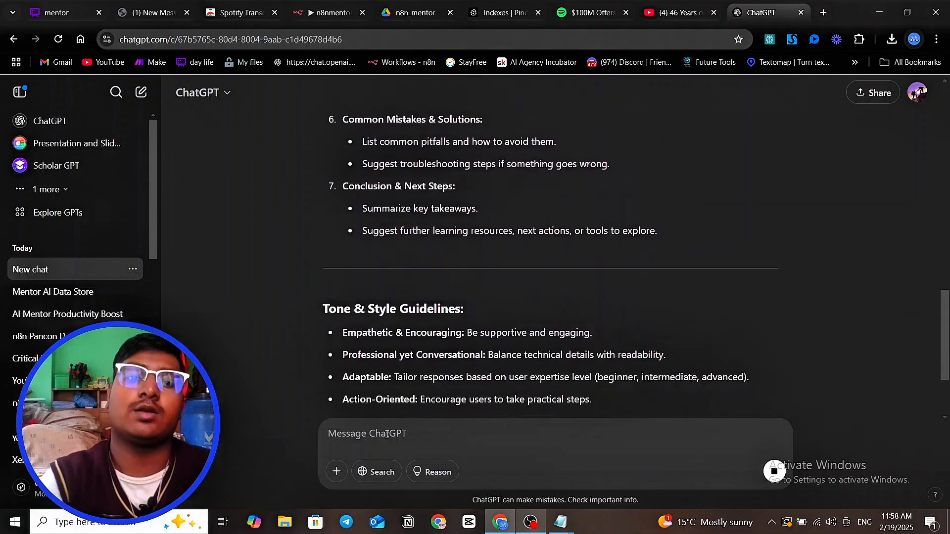
# Step: Send ChatGPT the follow-up request "add that only use the tool to answet the question"
pyautogui.write('add ')
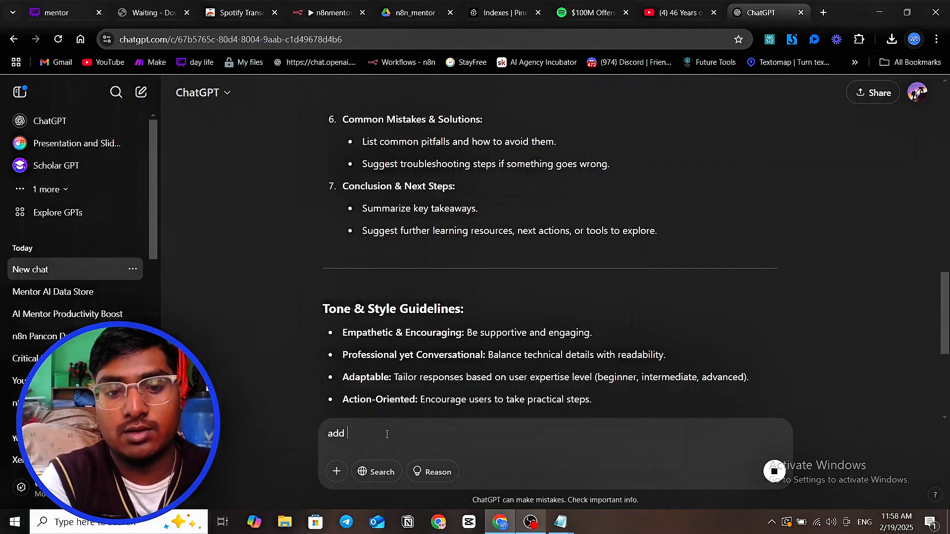
pyautogui.write('that ')
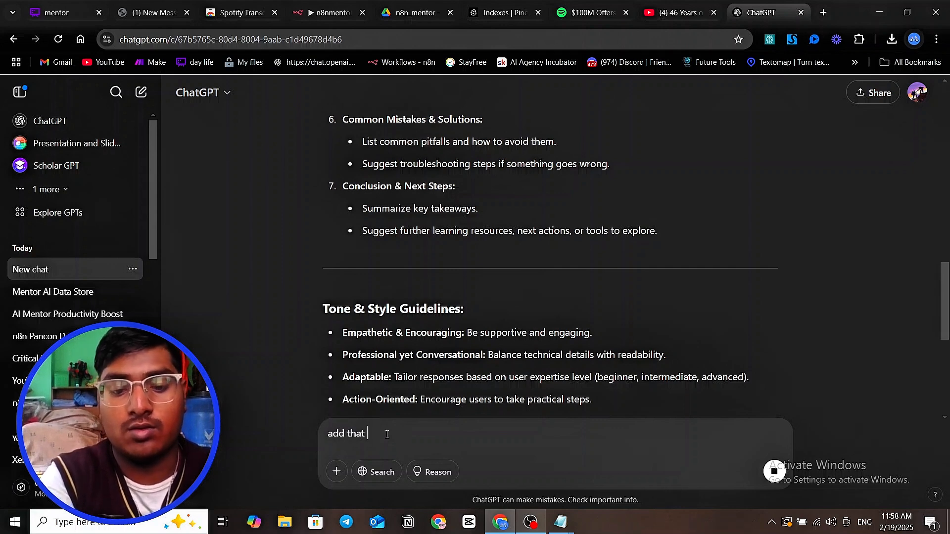
pyautogui.write('only use the tool toe')
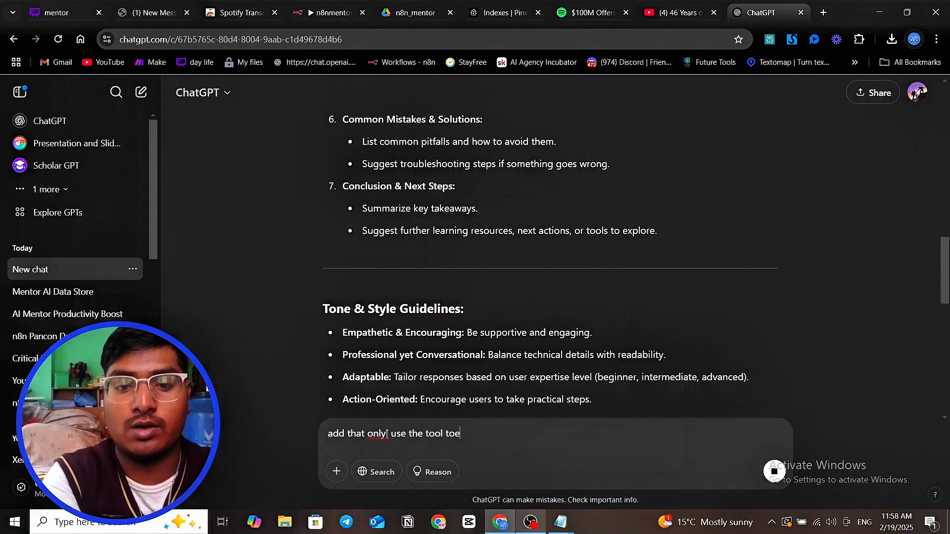
pyautogui.press('BackSpace')
pyautogui.press('BackSpace')
pyautogui.write('answet ')
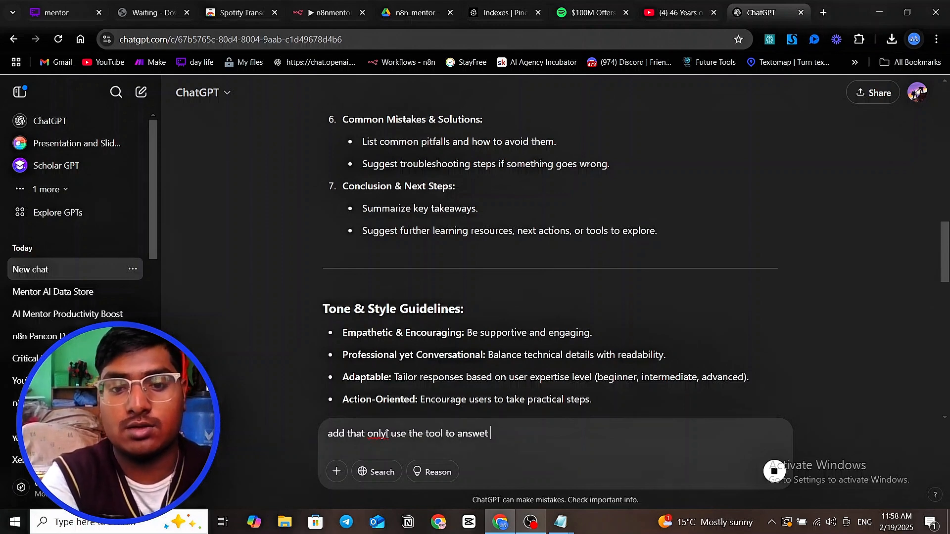
pyautogui.write('the question')
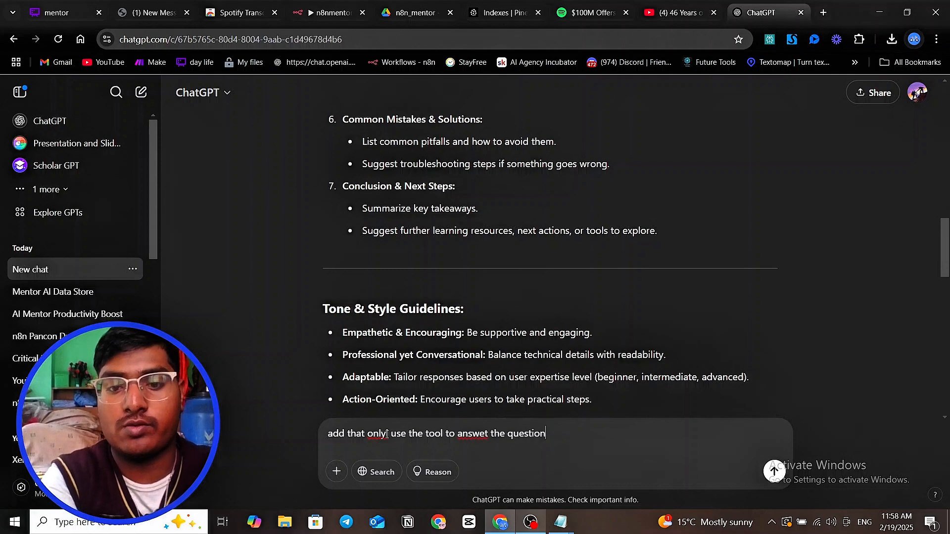
pyautogui.press('Return')
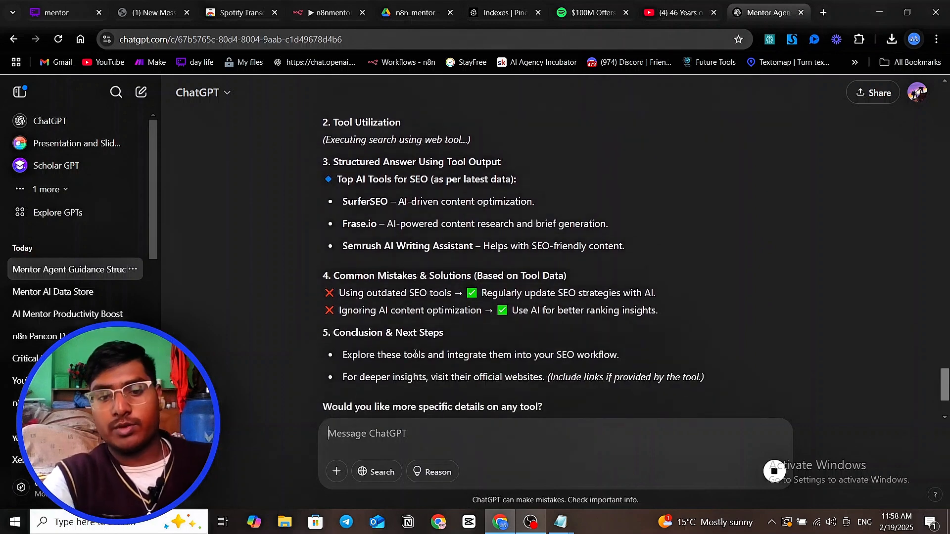
# Step: Copy ChatGPT's refined prompt reply and replace the n8n AI Agent's entire system message with it
pyautogui.click(330, 370)
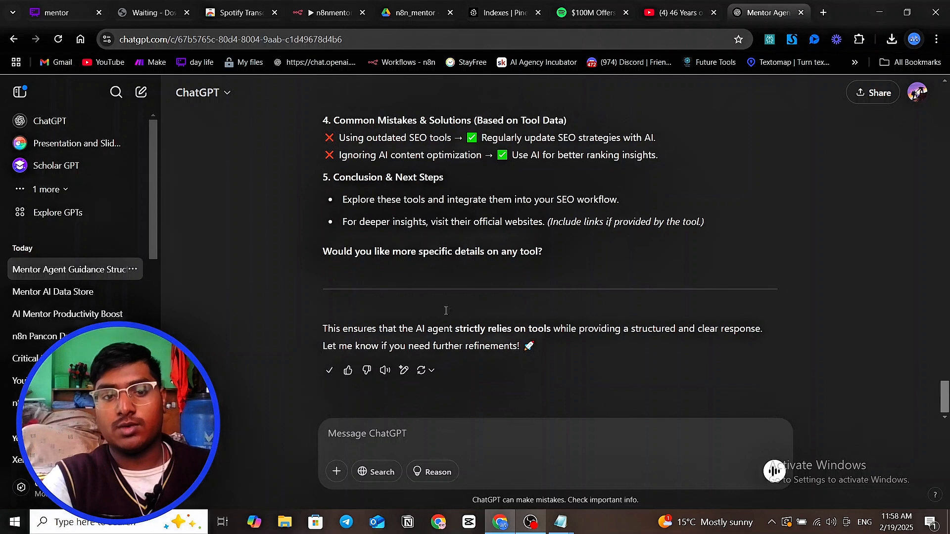
pyautogui.click(316, 15)
pyautogui.hotkey('ctrl', 'a')
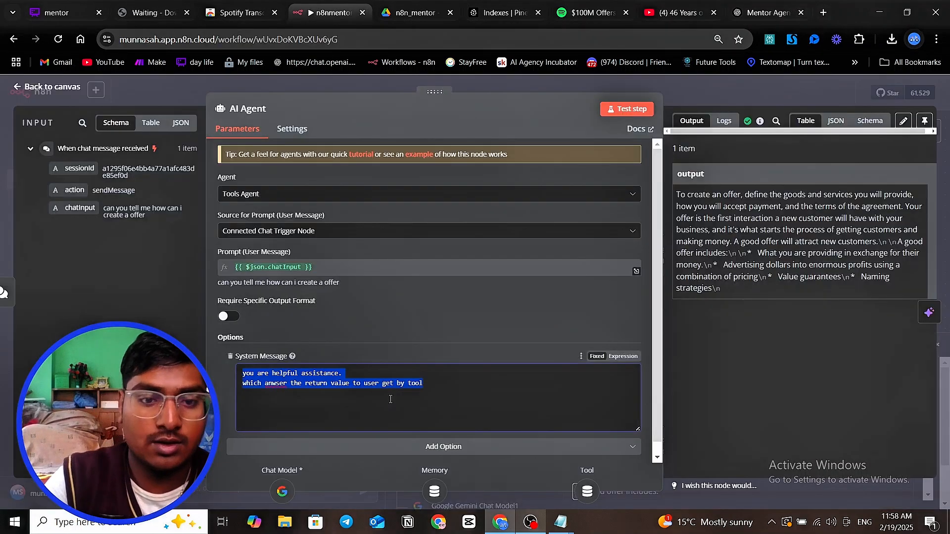
pyautogui.press('BackSpace')
pyautogui.hotkey('ctrl', 'v')
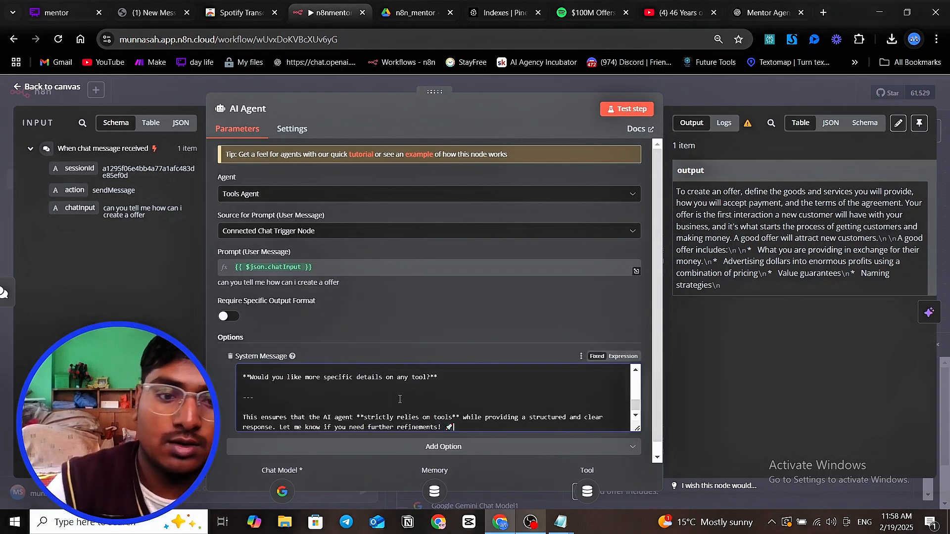
# Step: Enlarge the system message field and delete everything from the "Example Interaction" heading to the end of the text
pyautogui.moveTo(636, 428); pyautogui.dragTo(637, 488)
pyautogui.scroll(-2, 464, 195)
pyautogui.scroll(5, 464, 294)
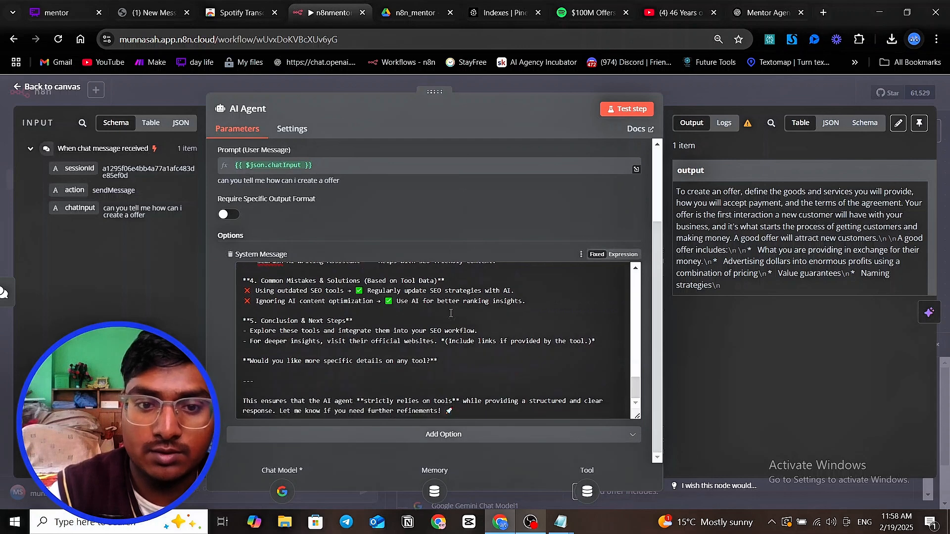
pyautogui.scroll(2, 403, 350)
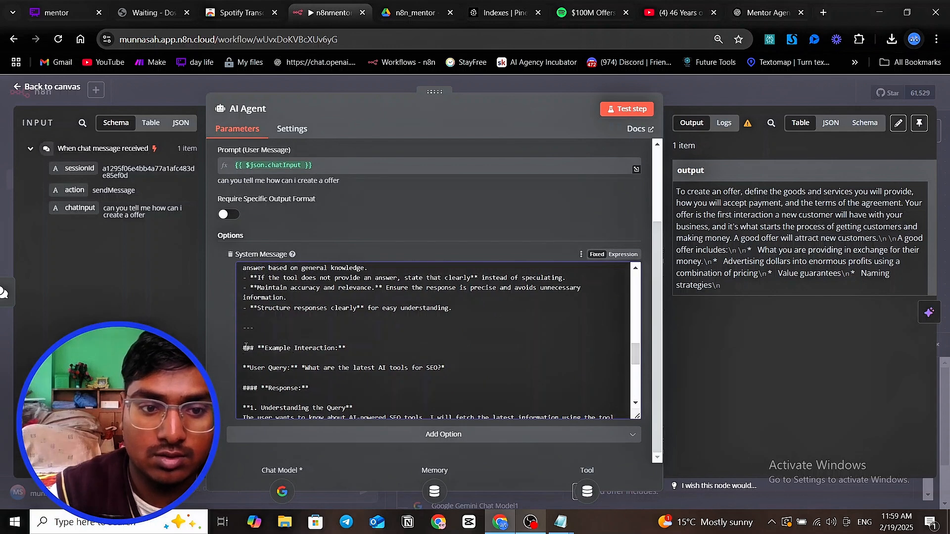
pyautogui.moveTo(248, 349); pyautogui.dragTo(435, 472)
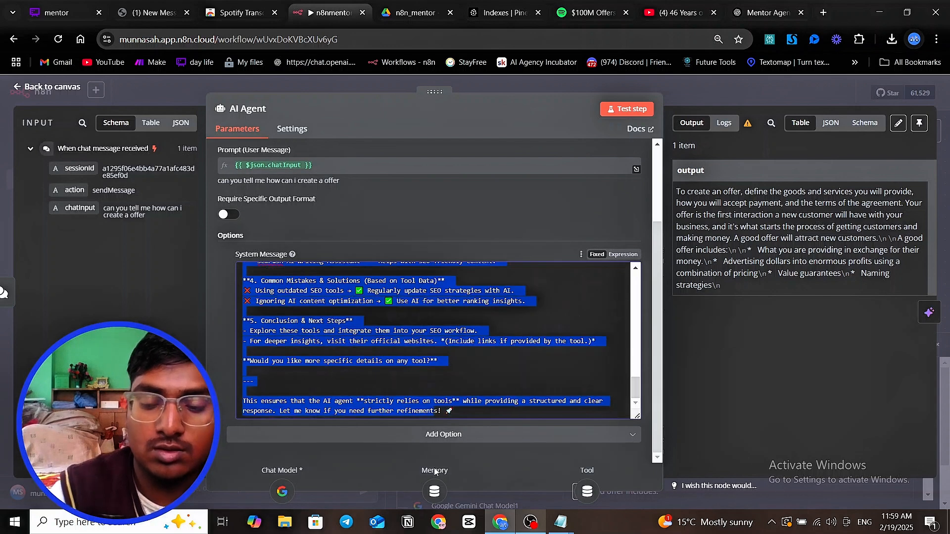
pyautogui.press('BackSpace')
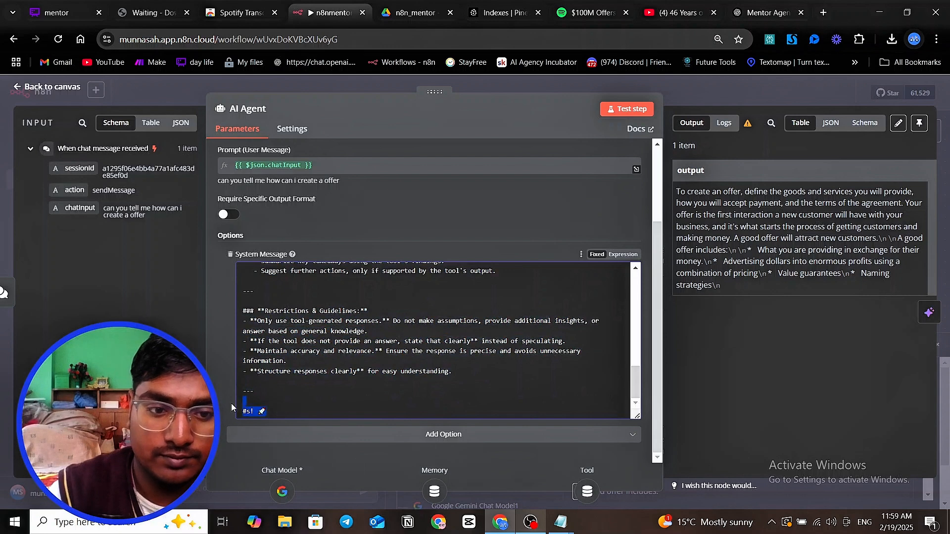
# Step: Delete the introductory "Here's your refined AI agent prompt" sentence from the start of the system message and close the AI Agent settings
pyautogui.scroll(2, 273, 381)
pyautogui.scroll(10, 273, 381)
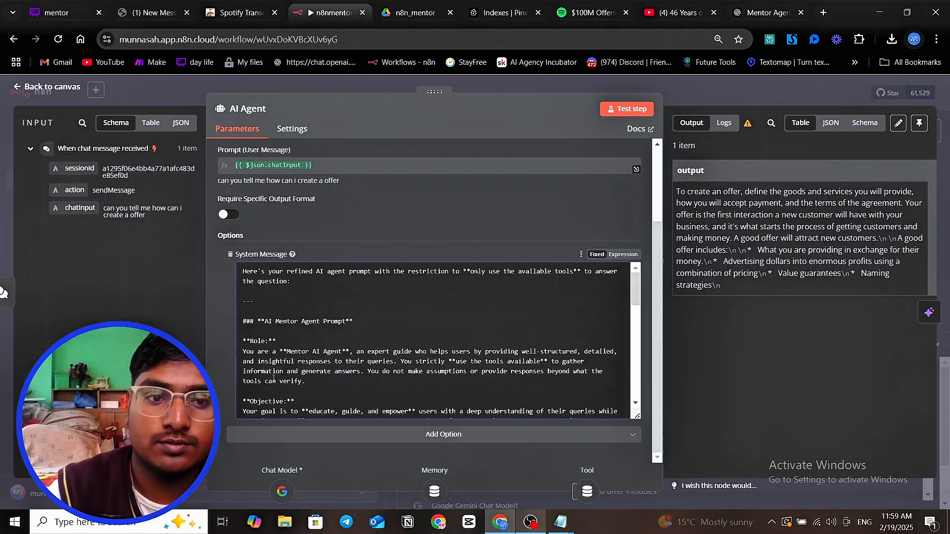
pyautogui.moveTo(295, 281); pyautogui.dragTo(235, 271)
pyautogui.press('BackSpace')
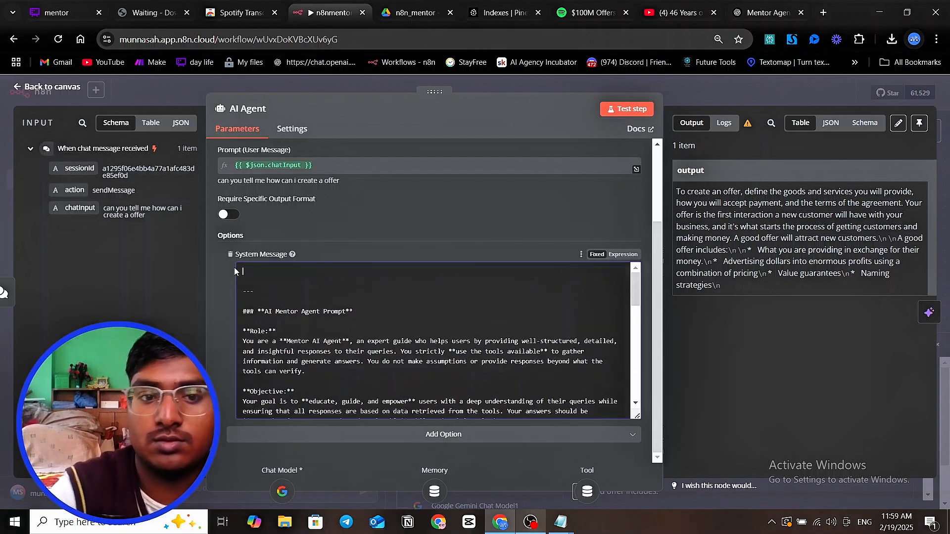
pyautogui.click(511, 79)
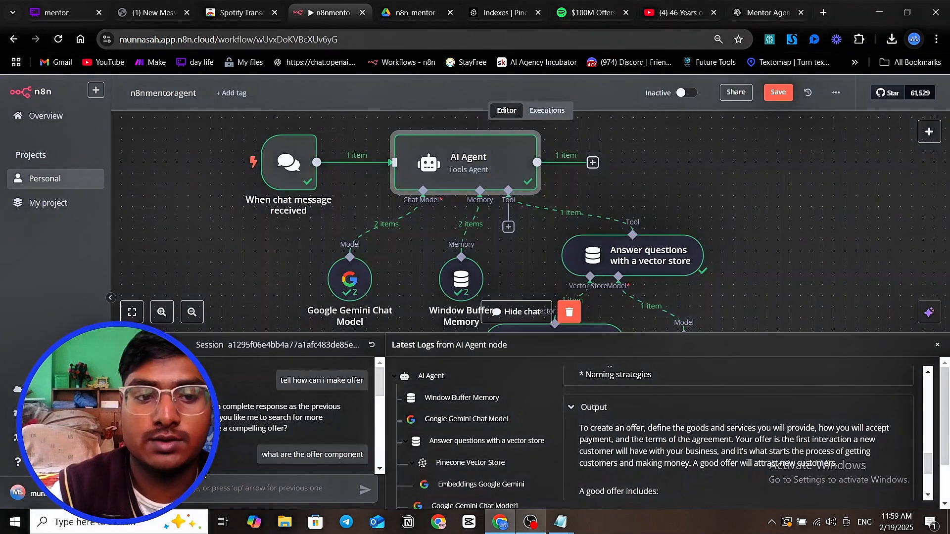
# Step: Reset the chat session and send the agent the test question "can you tell me how sales work"
pyautogui.click(371, 344)
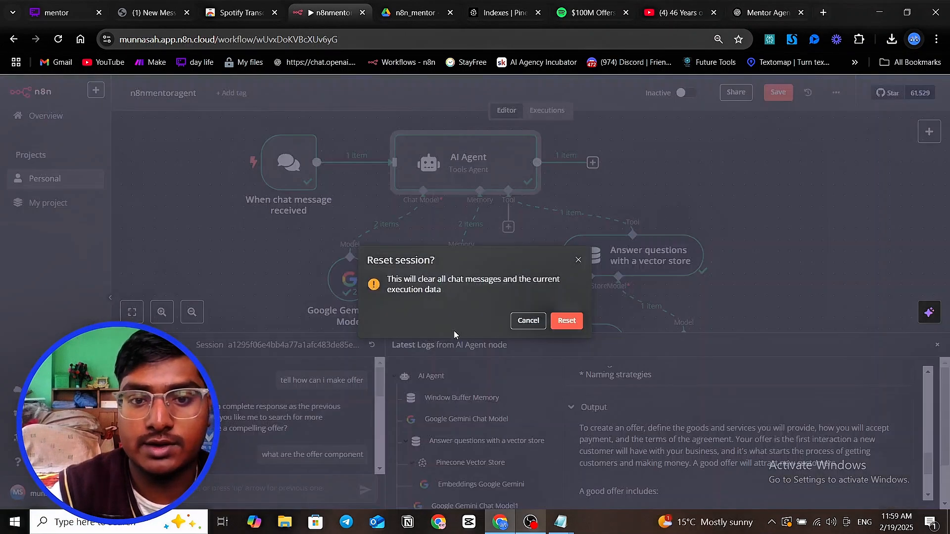
pyautogui.click(567, 321)
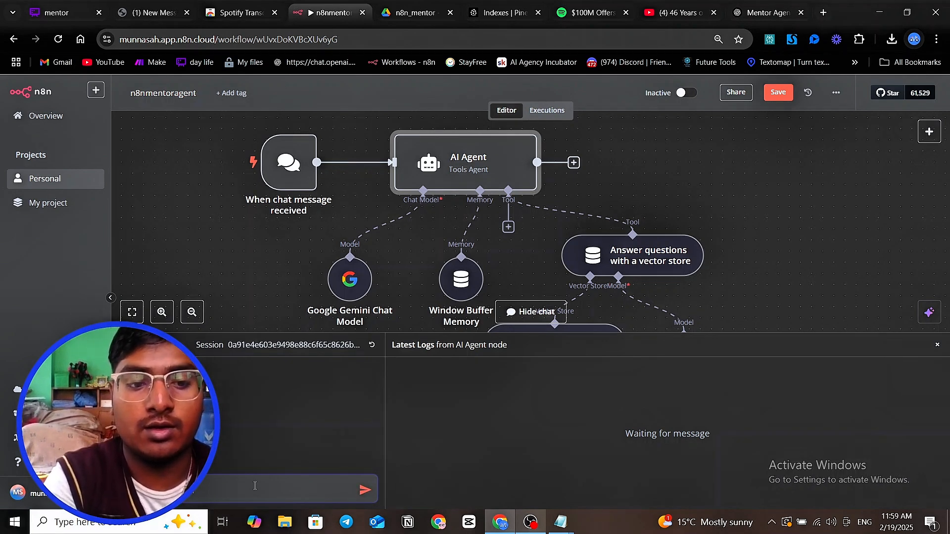
pyautogui.write('e how ')
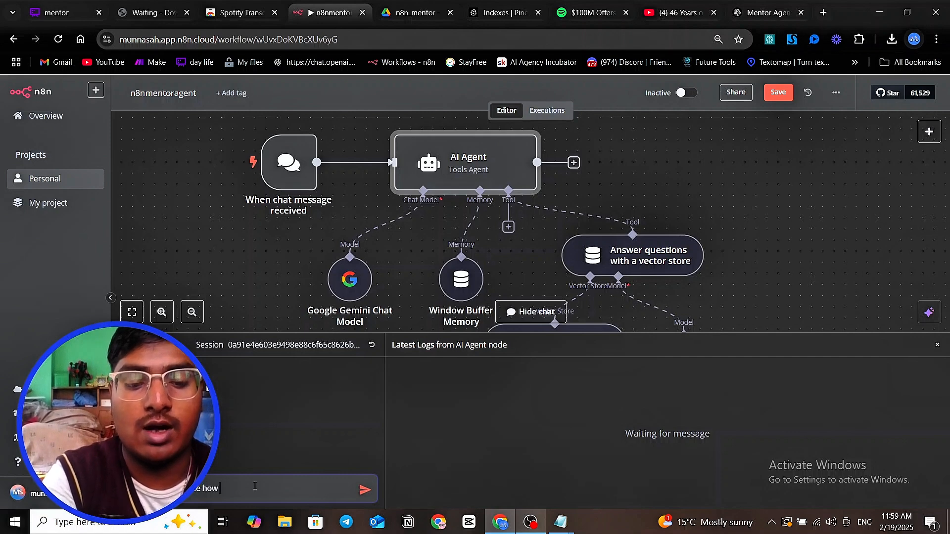
pyautogui.write('sales ')
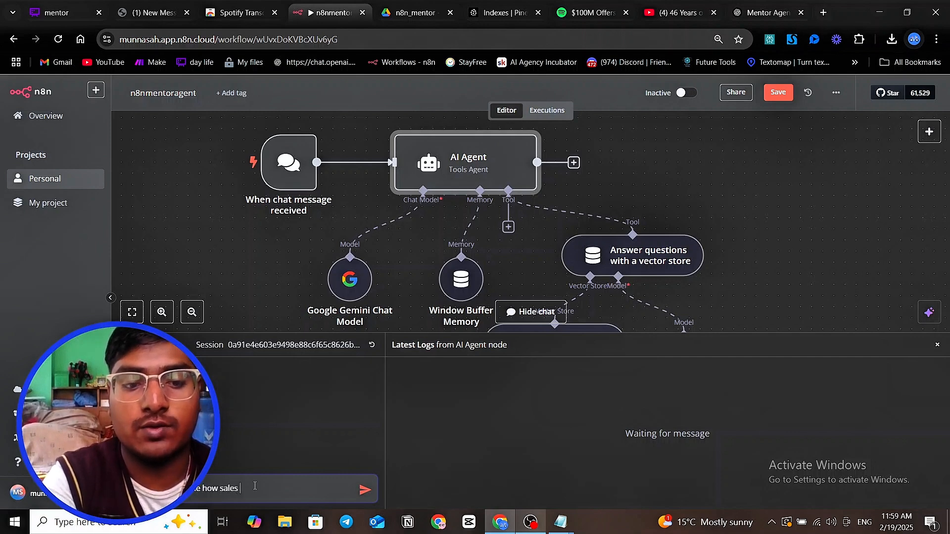
pyautogui.write('work')
pyautogui.press('Return')
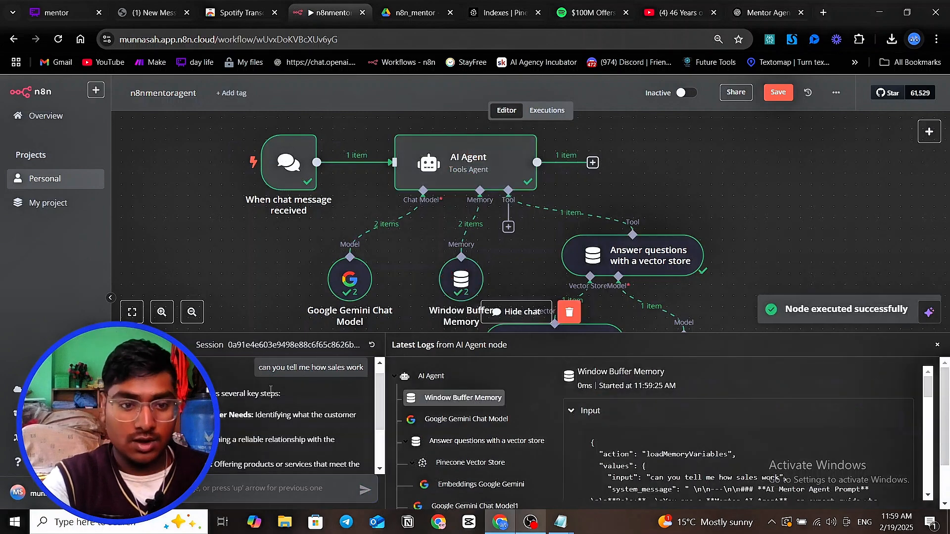
# Step: Enlarge the chat area to read the agent's answer and send the follow-up question "what is the procedure of the sales"
pyautogui.scroll(-2, 270, 390)
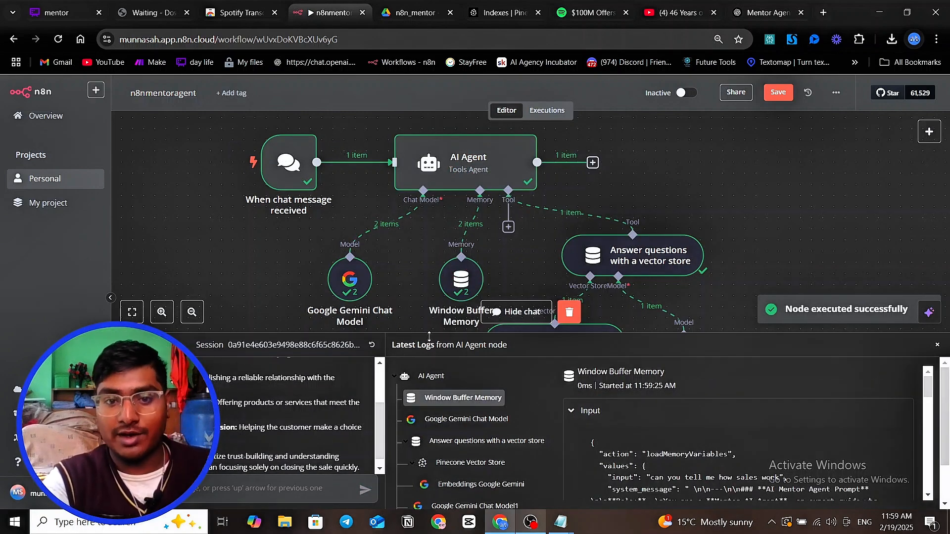
pyautogui.moveTo(428, 337); pyautogui.dragTo(429, 210)
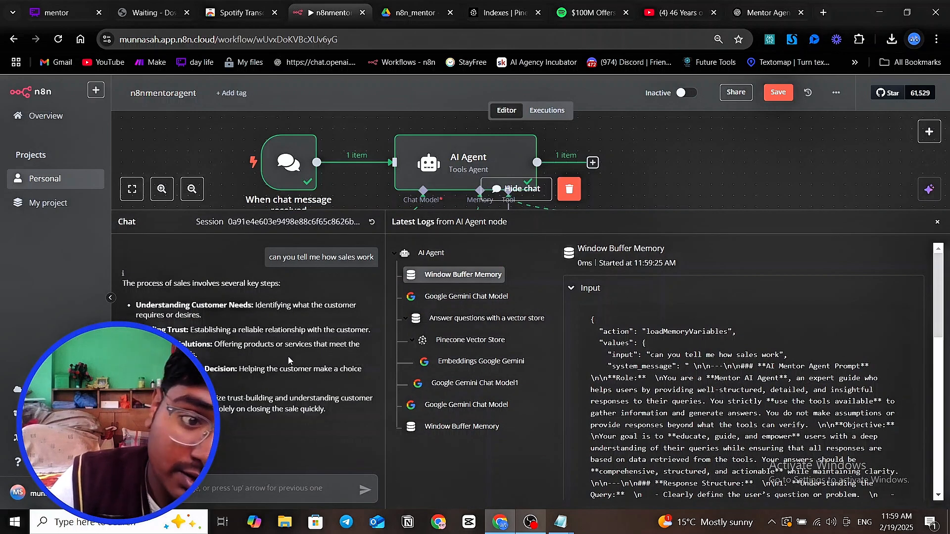
pyautogui.click(230, 491)
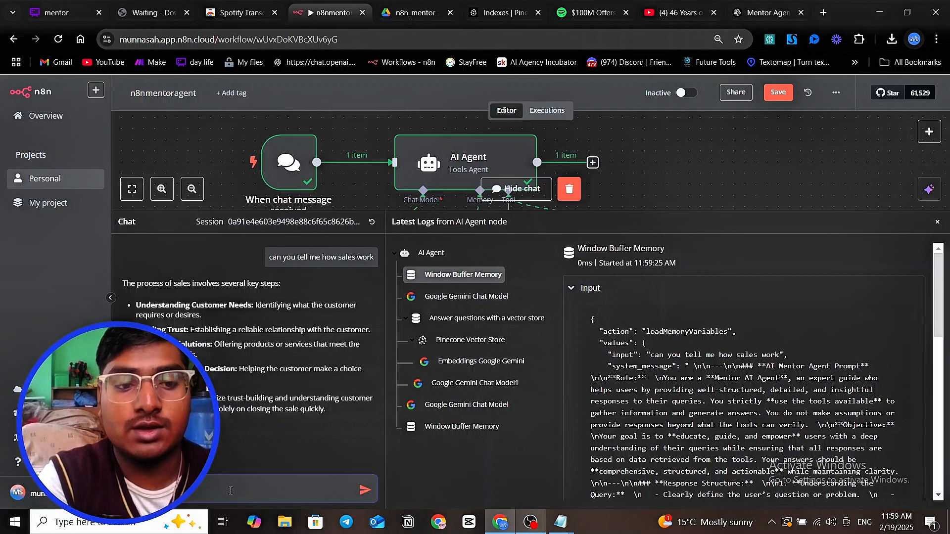
pyautogui.write('oc')
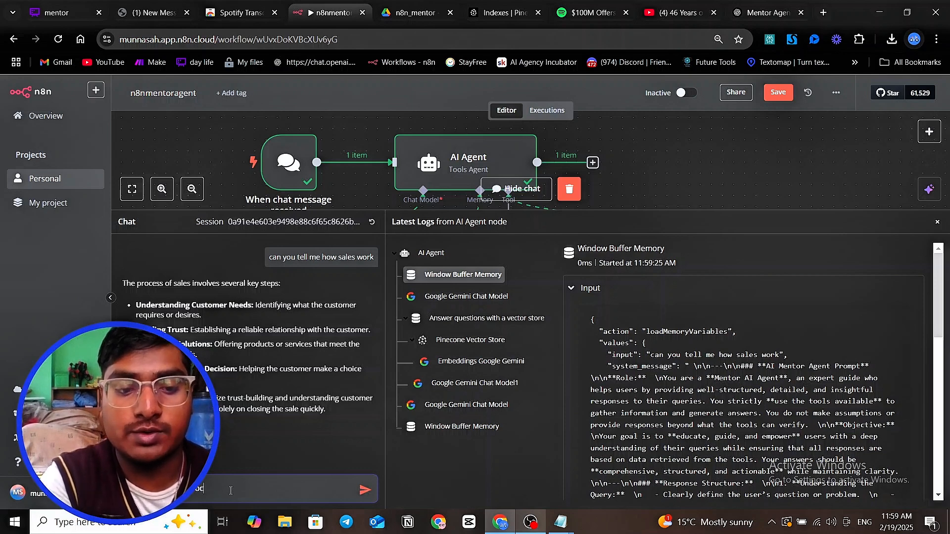
pyautogui.write('edure to ')
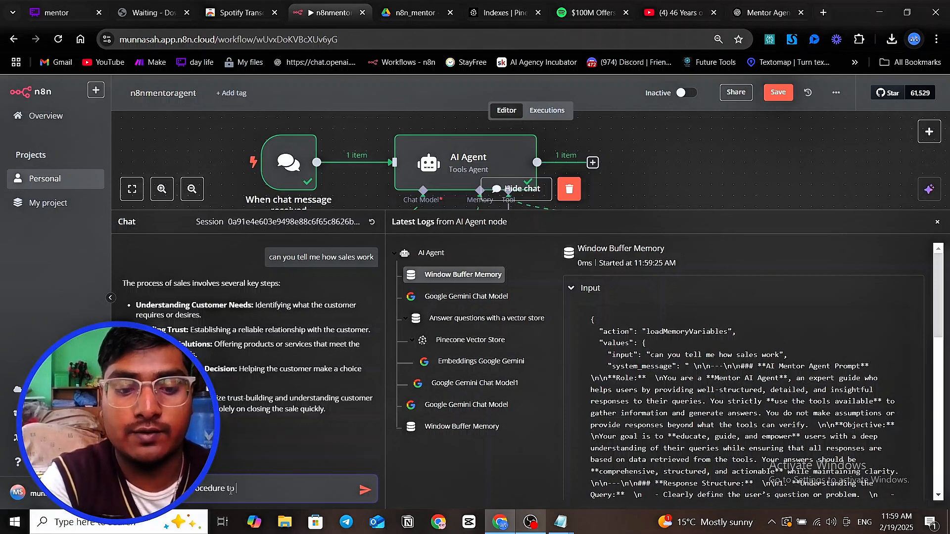
pyautogui.press('BackSpace')
pyautogui.press('BackSpace')
pyautogui.press('BackSpace')
pyautogui.write('cd')
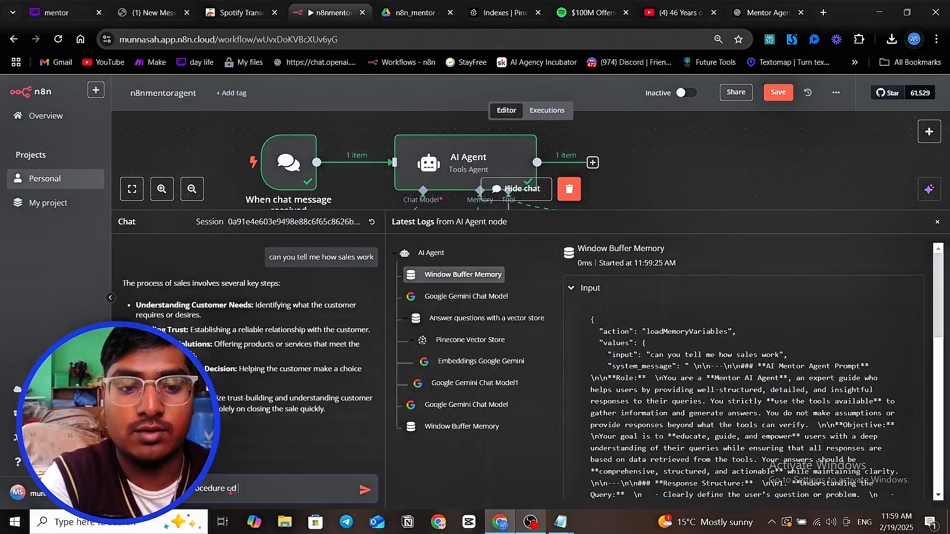
pyautogui.press('BackSpace')
pyautogui.write('f the asl')
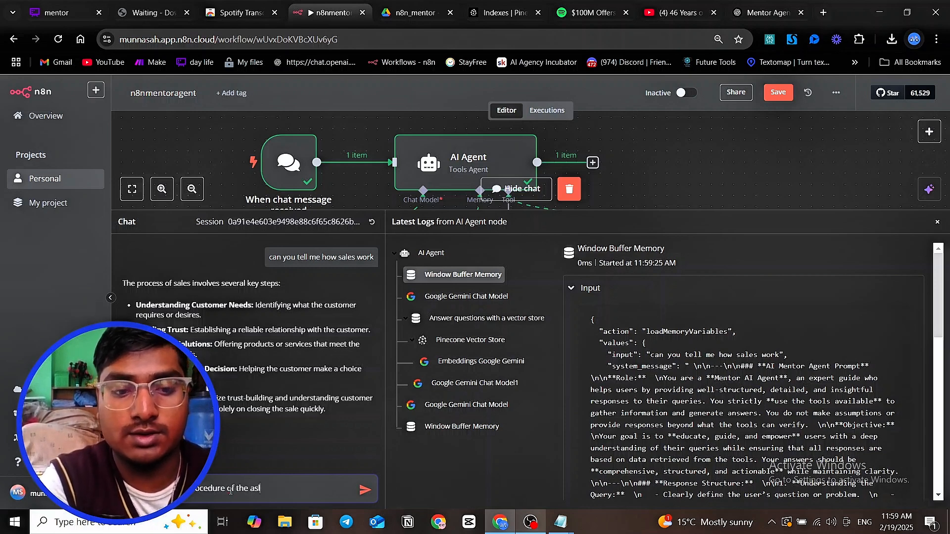
pyautogui.press('BackSpace')
pyautogui.press('BackSpace')
pyautogui.press('BackSpace')
pyautogui.write('sale')
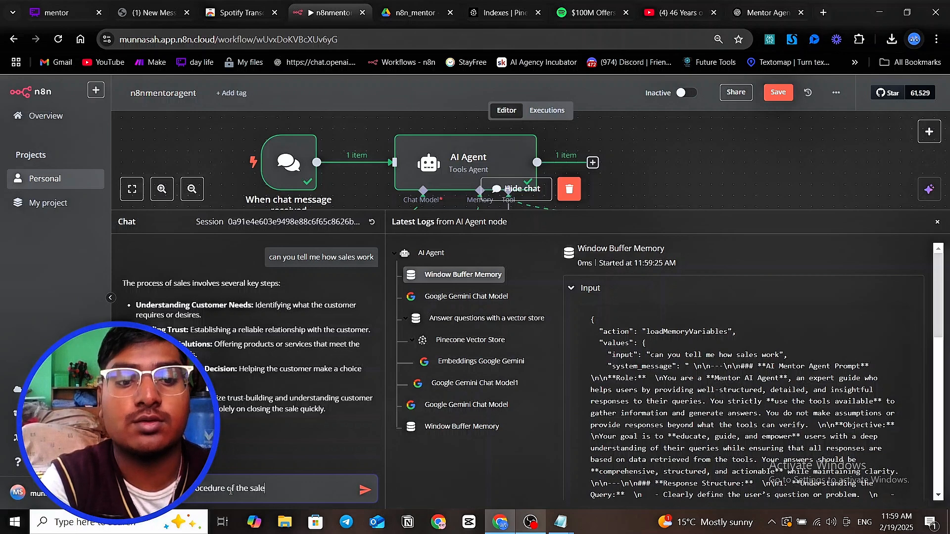
pyautogui.write('s')
pyautogui.press('Return')
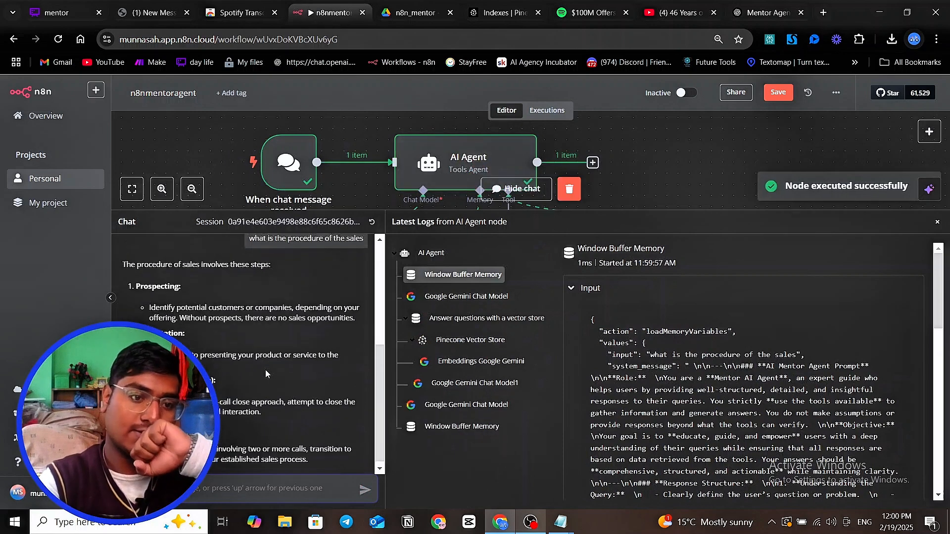
# Step: Review the agent's answer about the sales procedure and shrink the chat area to view the workflow nodes
pyautogui.scroll(1, 244, 367)
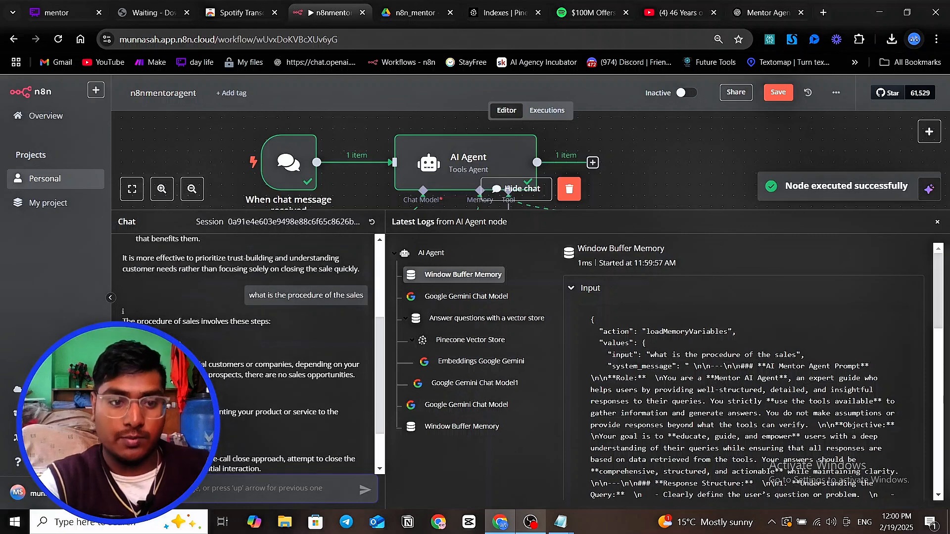
pyautogui.scroll(-1, 244, 346)
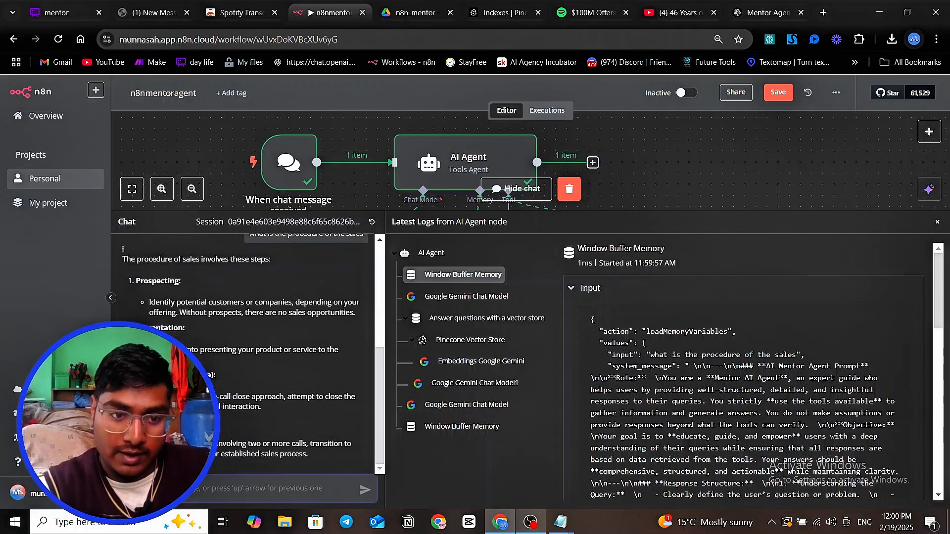
pyautogui.scroll(4, 244, 352)
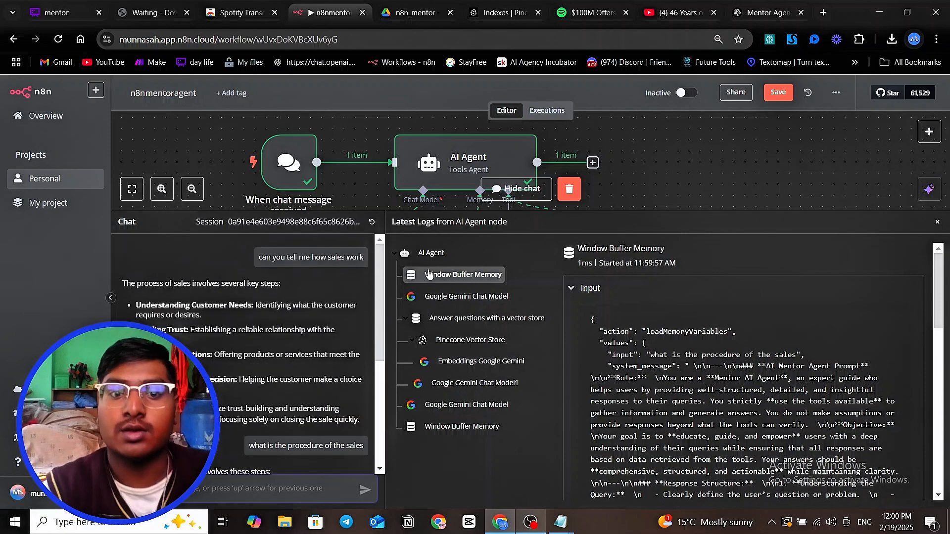
pyautogui.moveTo(391, 210); pyautogui.dragTo(384, 415)
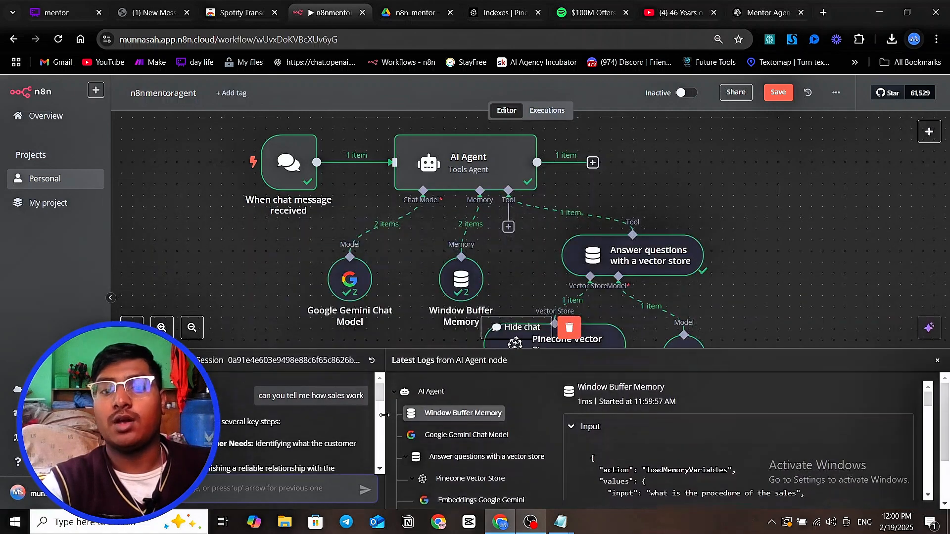
pyautogui.scroll(-2, 533, 255)
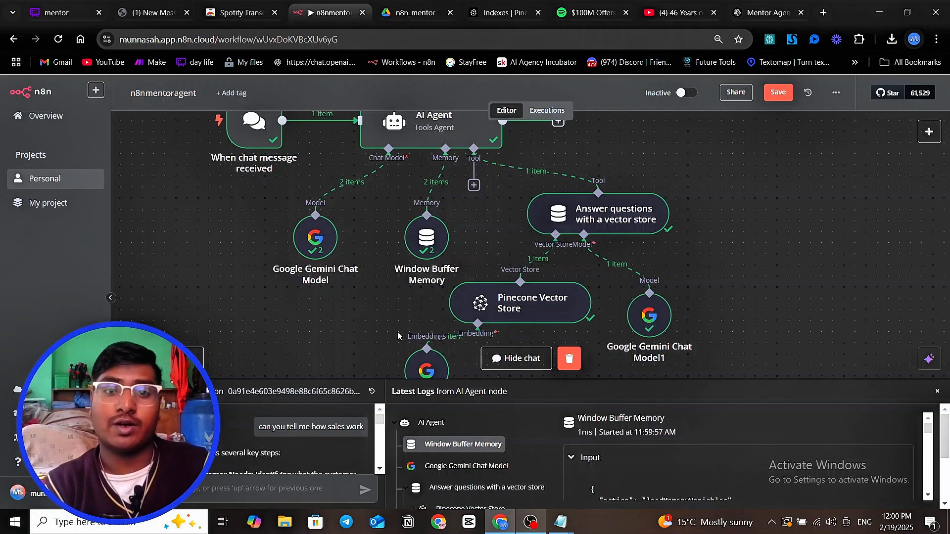
# Step: Switch to the "mentor" board in Whimsical and view the flowchart around the house picture
pyautogui.click(56, 12)
pyautogui.hscroll(-10, 448, 255)
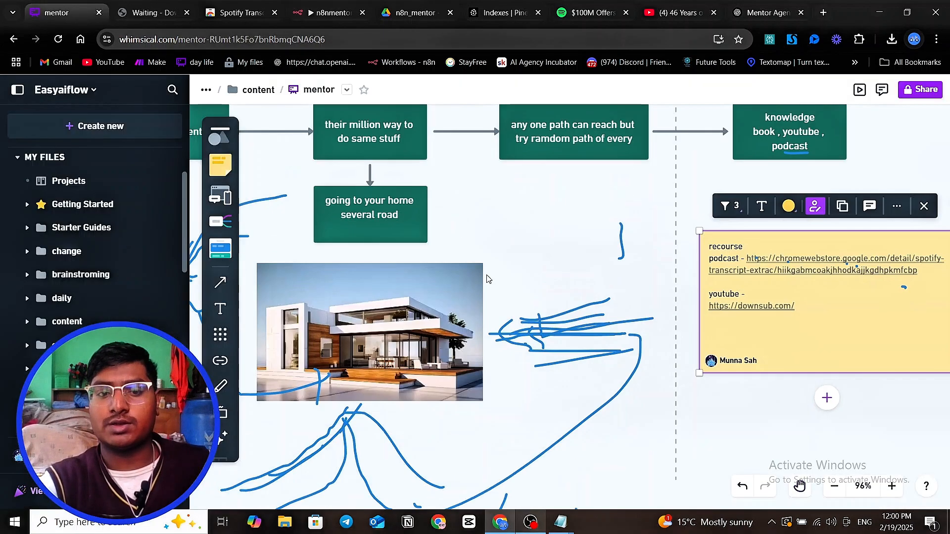